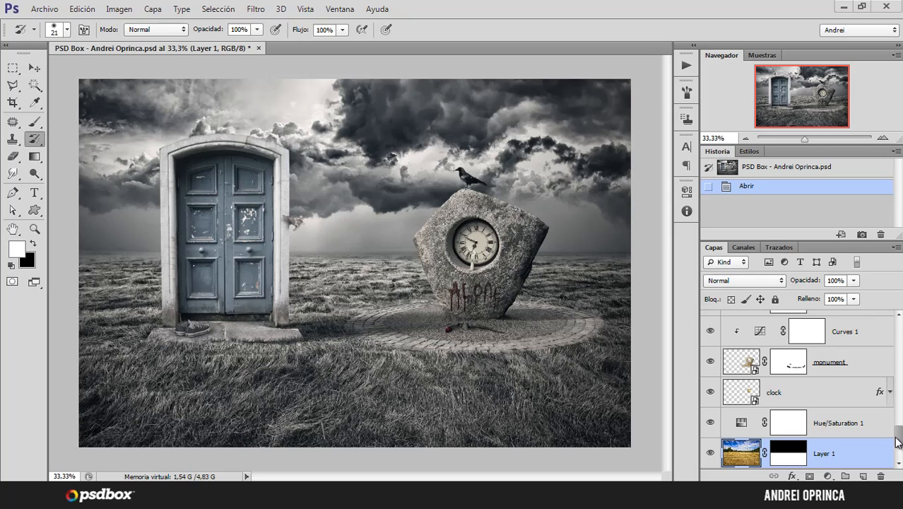
mouse_move(897, 442)
mouse_down()
mouse_move(899, 327)
mouse_move(900, 434)
mouse_up()
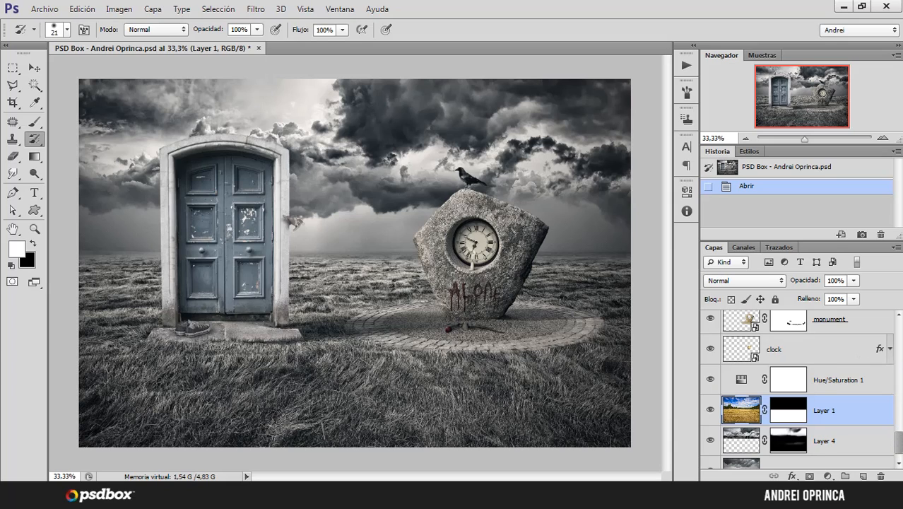
scroll(900, 445, down, 1)
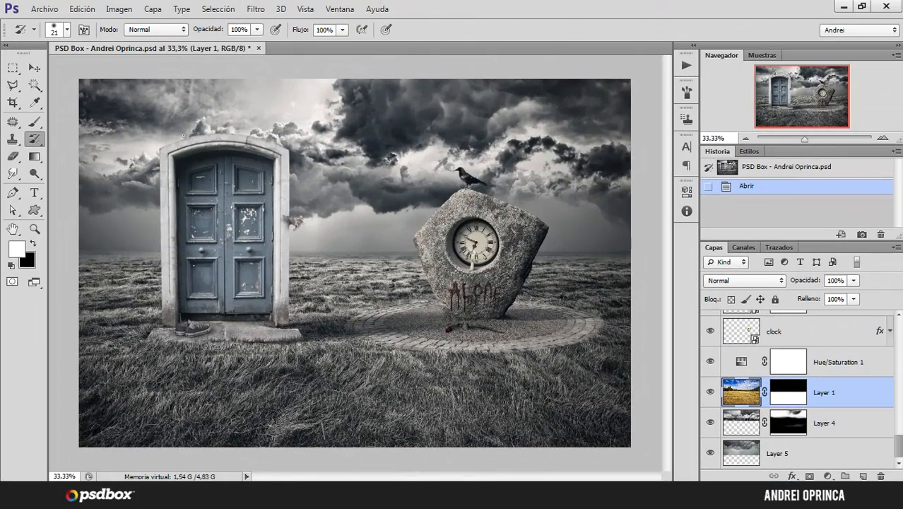
- Open the wheat field image 1224032_68331100 from the stock folder
click(44, 8)
click(344, 206)
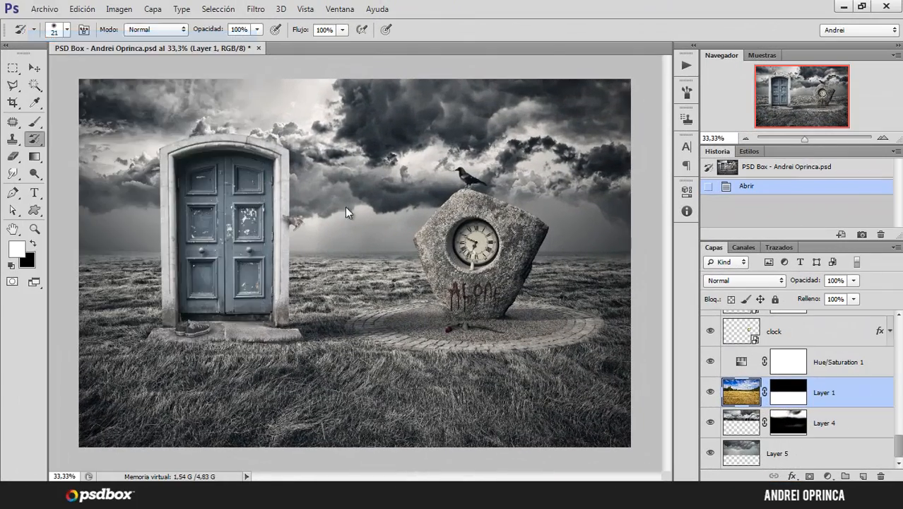
click(113, 99)
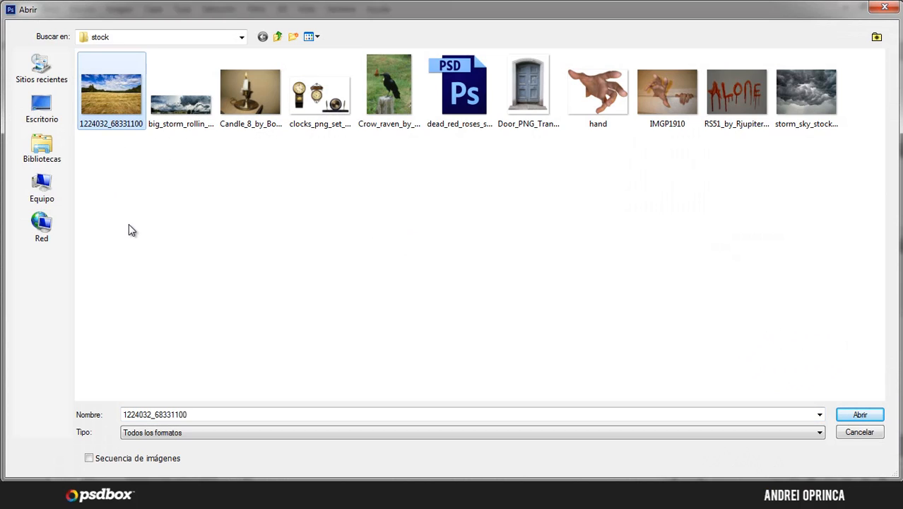
click(860, 416)
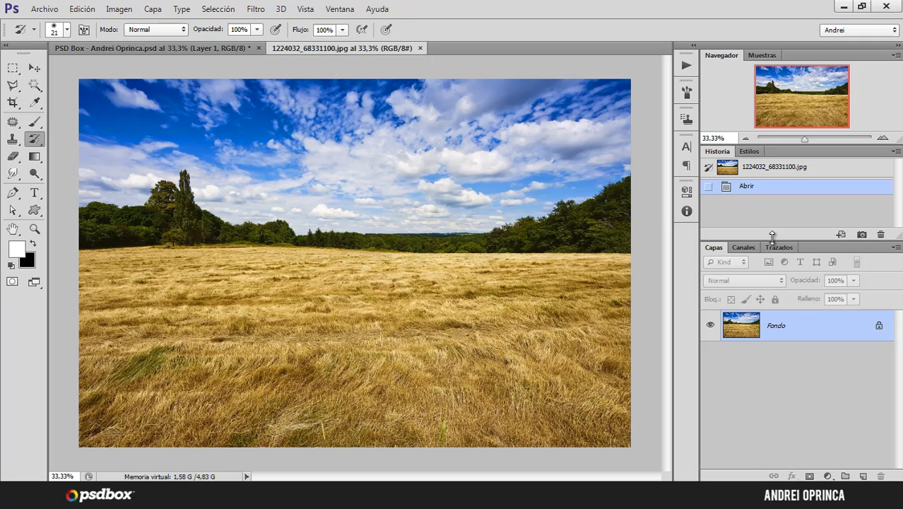
- Convert the wheat field's locked background into a layer named "fondo" and place its document ahead of PSD Box
alt+double_click(799, 329)
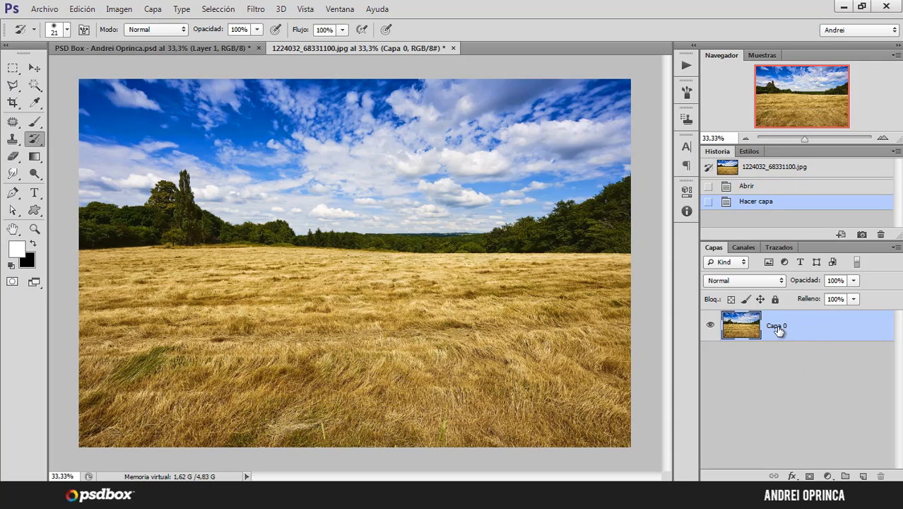
double_click(777, 328)
text(fondo)
key(Return)
drag(353, 48, 113, 48)
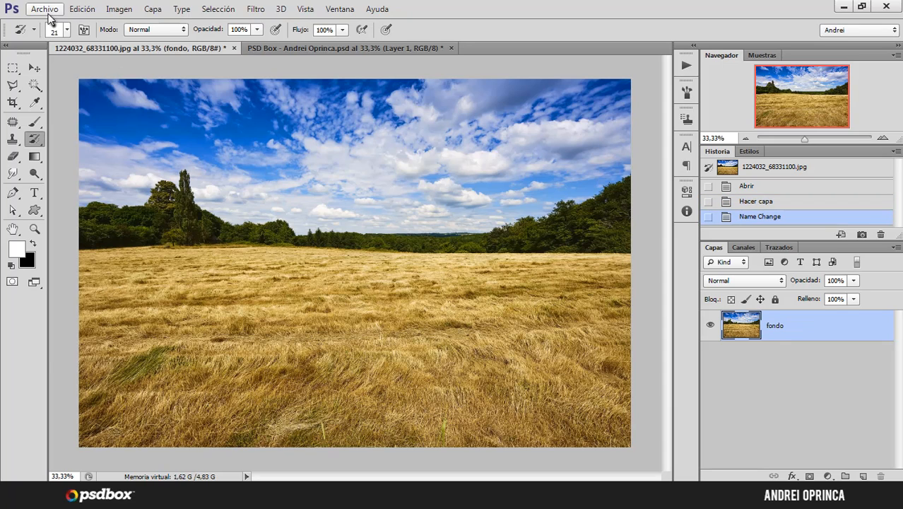
- Open the big_storm_rollin and storm_sky_stock images together from the stock folder
click(44, 8)
click(50, 35)
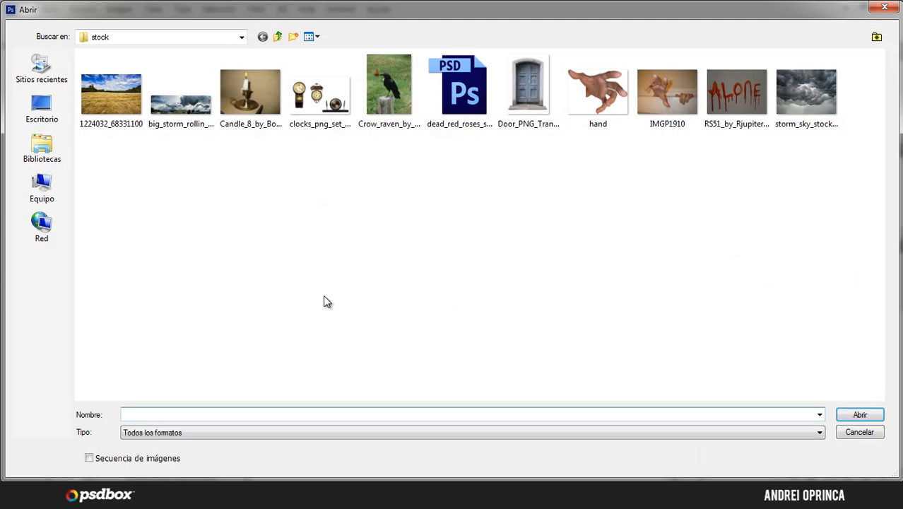
click(189, 104)
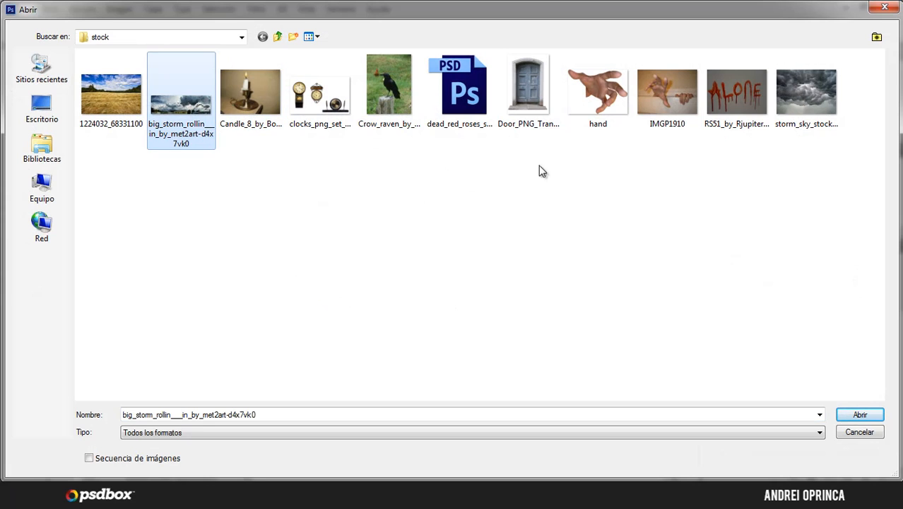
ctrl+click(811, 107)
click(857, 414)
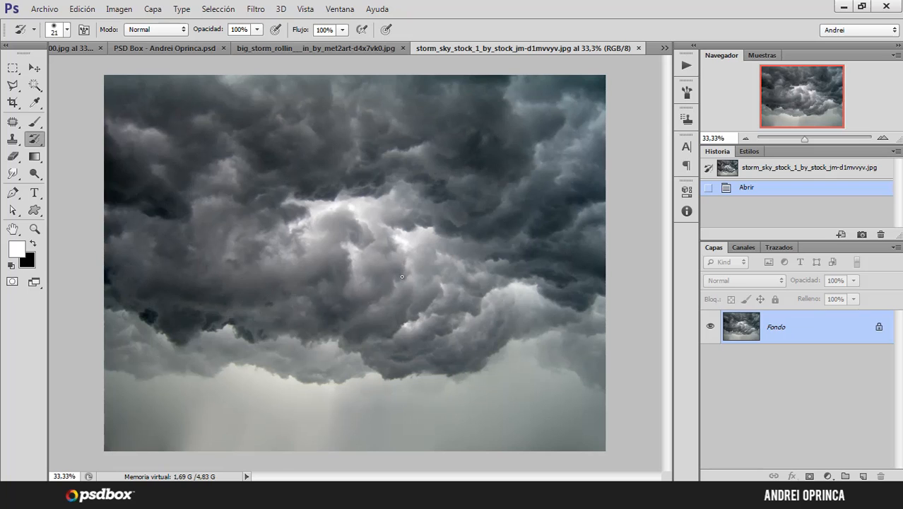
- Copy the whole storm_sky_stock image into the field document, on a new layer named "cielo 1" beneath fondo
key(ctrl+a)
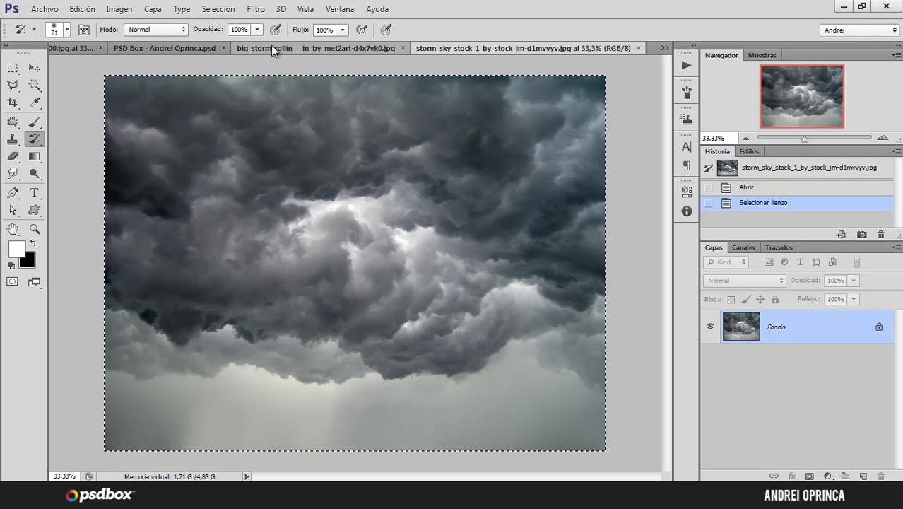
click(65, 50)
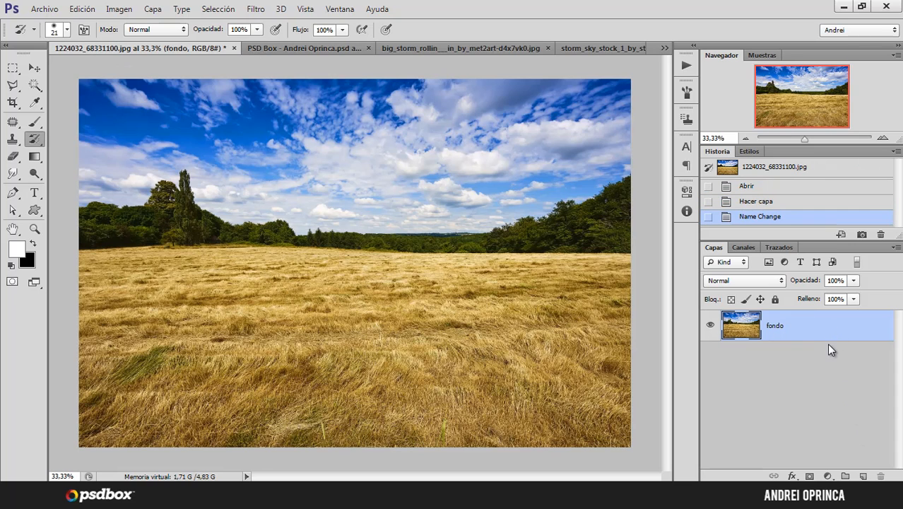
ctrl+click(863, 476)
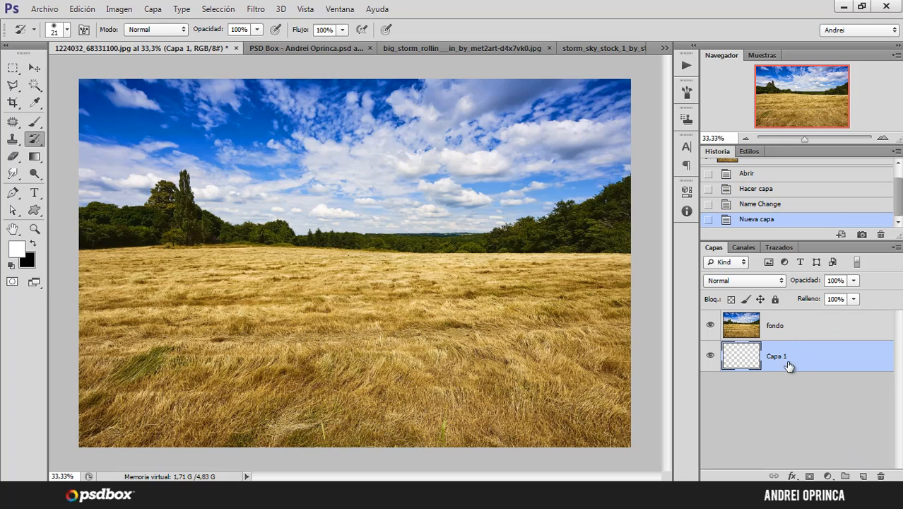
double_click(779, 357)
text(cielo 1)
key(Return)
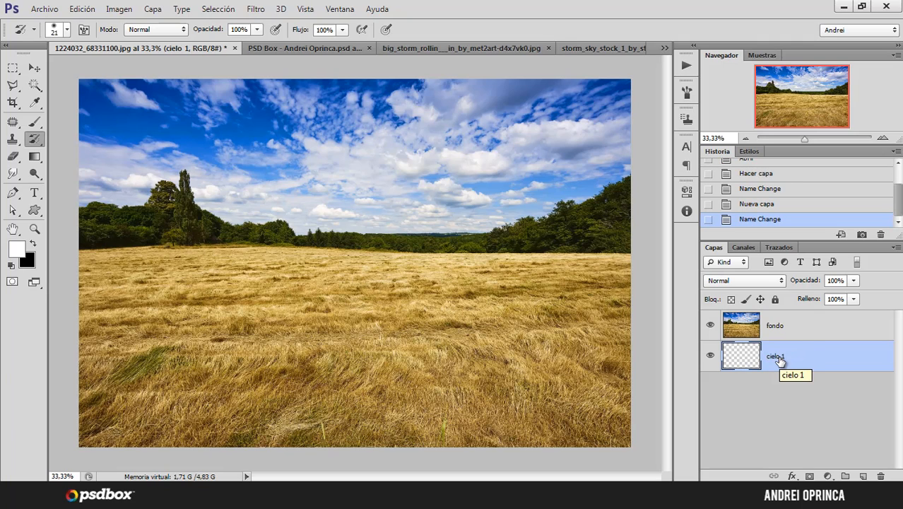
key(ctrl+v)
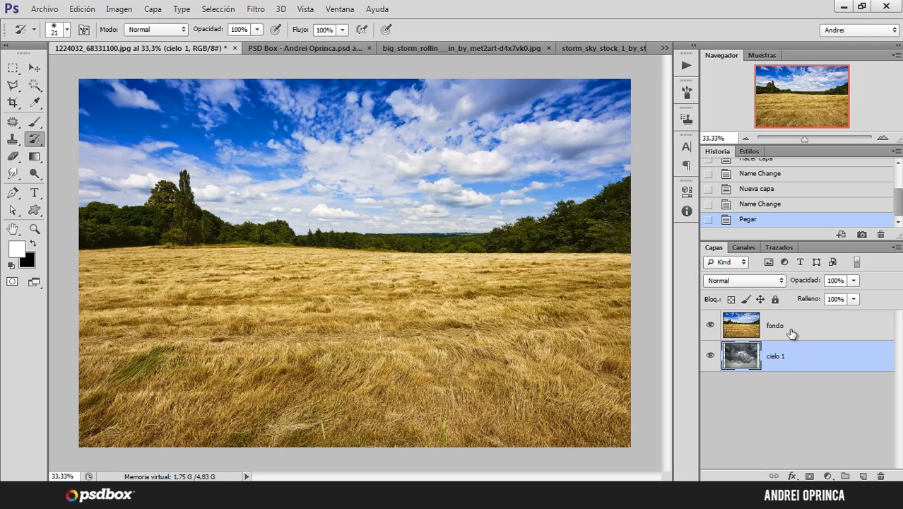
- Hide the fondo layer and shift it upward on the canvas with the Move tool
click(788, 332)
click(710, 326)
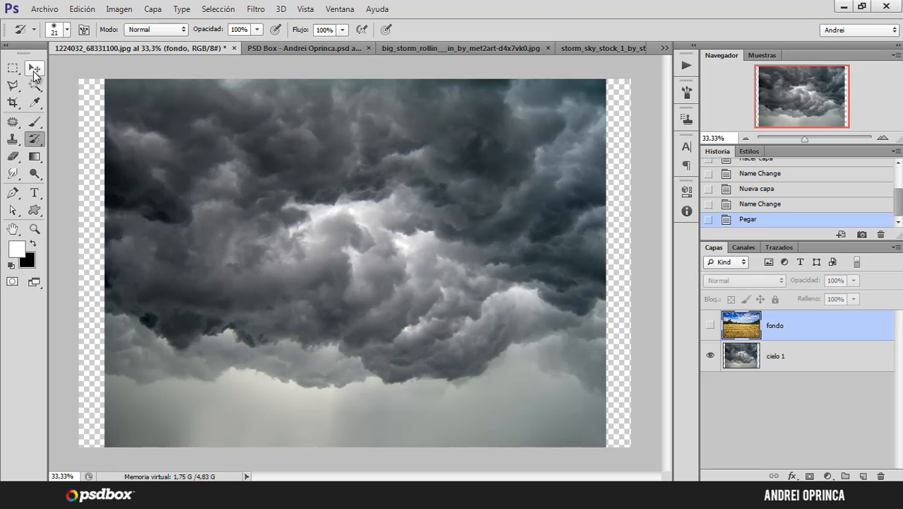
click(34, 67)
drag(424, 304, 453, 274)
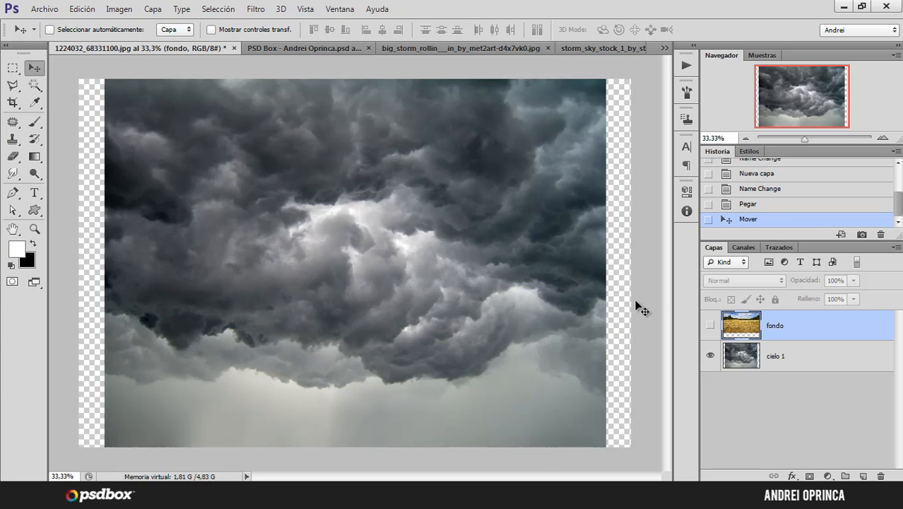
- Scale the cielo 1 layer to about 115% and move it up so it spans the canvas's full width
click(816, 364)
key(ctrl+minus)
key(ctrl+minus)
key(ctrl+t)
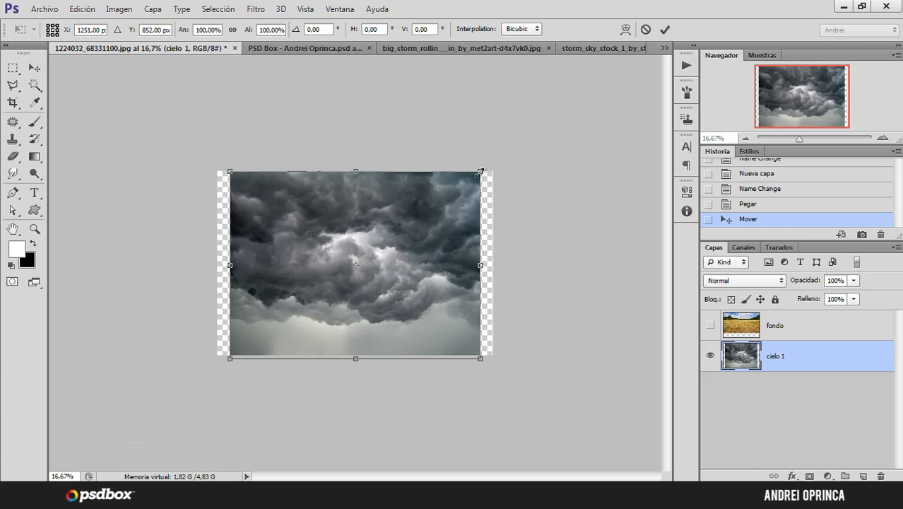
drag(481, 172, 519, 146)
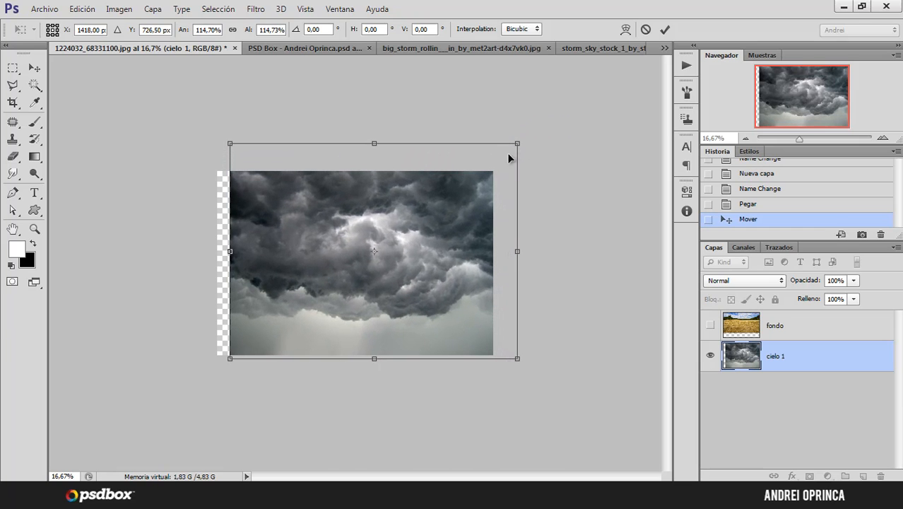
drag(422, 257, 404, 234)
key(Return)
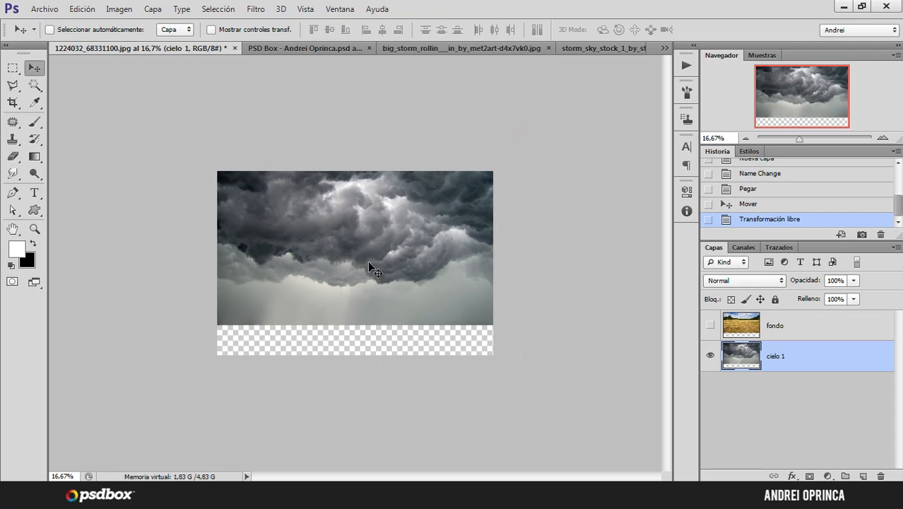
- Hide the cielo 1 layer, and show and select the fondo layer
click(710, 355)
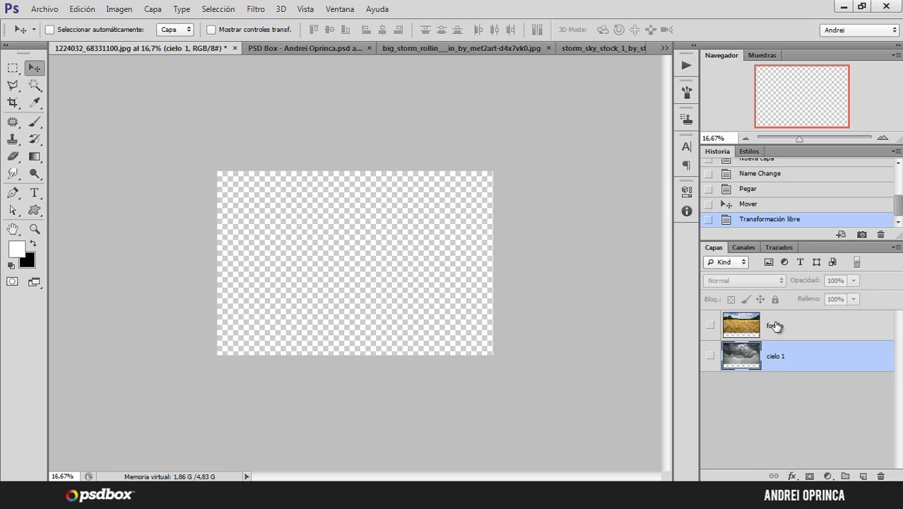
click(710, 325)
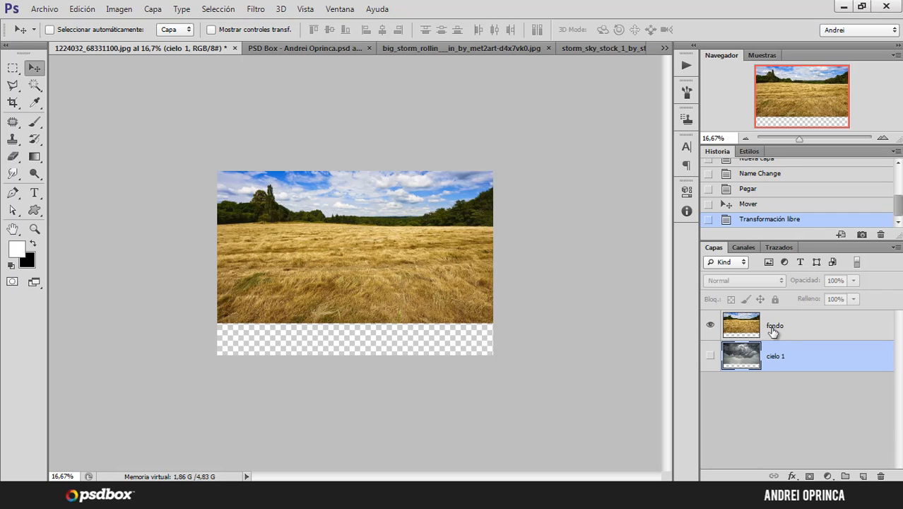
click(777, 328)
- Close the storm_sky_stock document and switch to the big_storm_rollin image
click(585, 48)
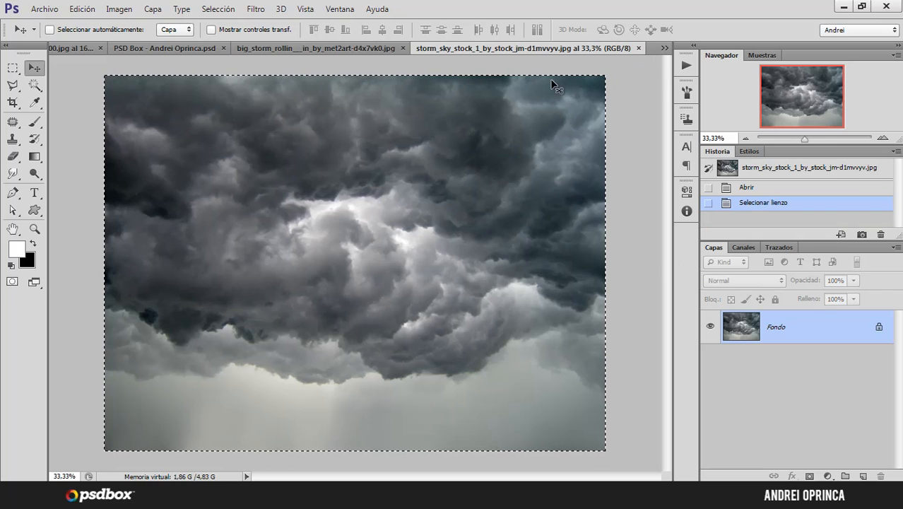
click(638, 47)
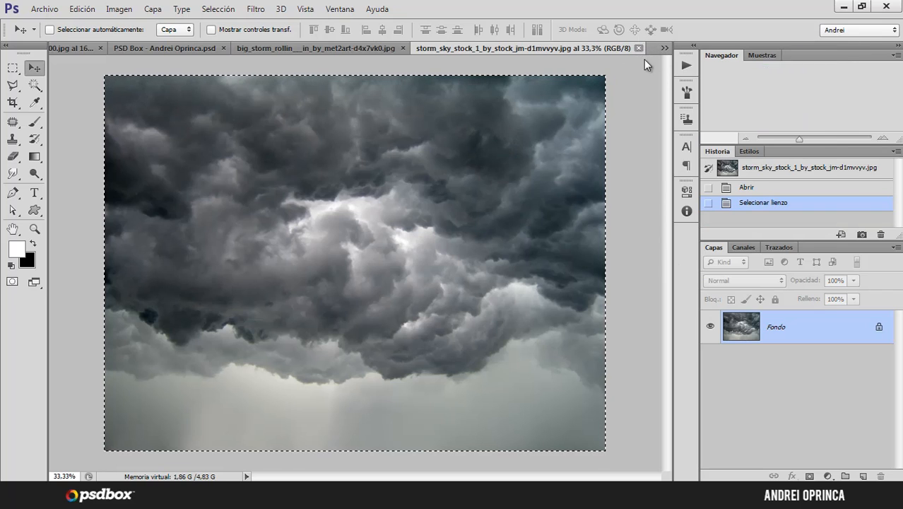
click(506, 47)
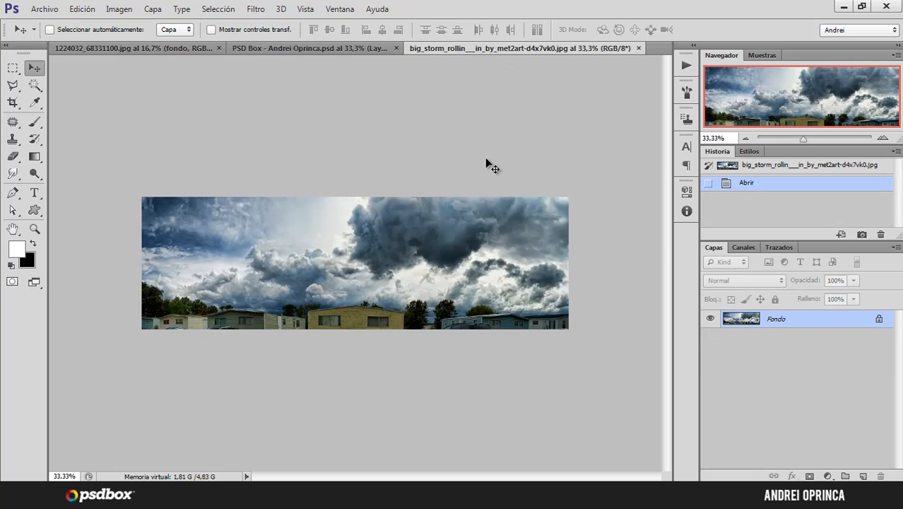
- Copy the entire big_storm_rollin image, close its document, and paste the sky above fondo in the field document
click(13, 68)
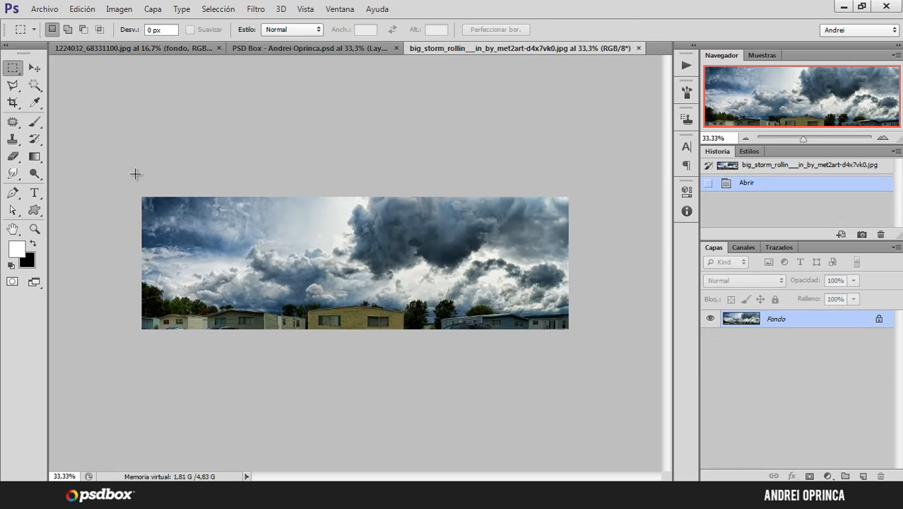
drag(137, 175, 650, 373)
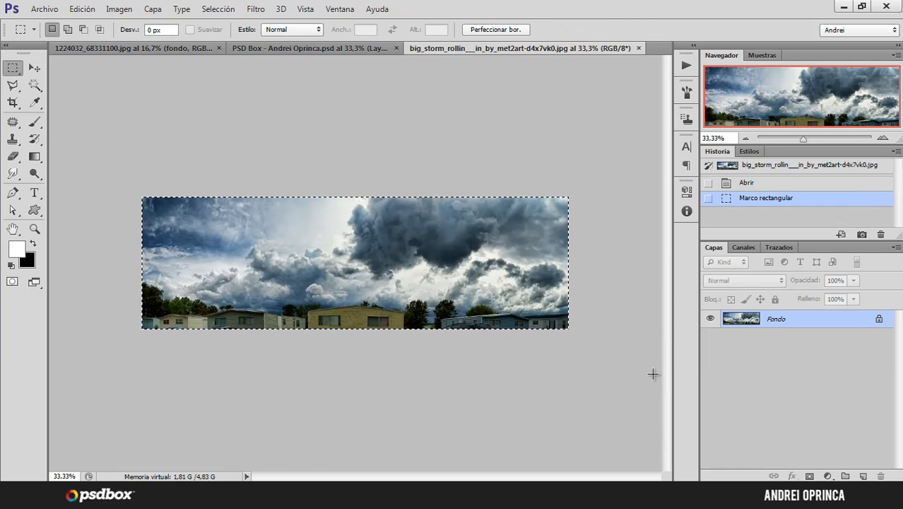
click(638, 48)
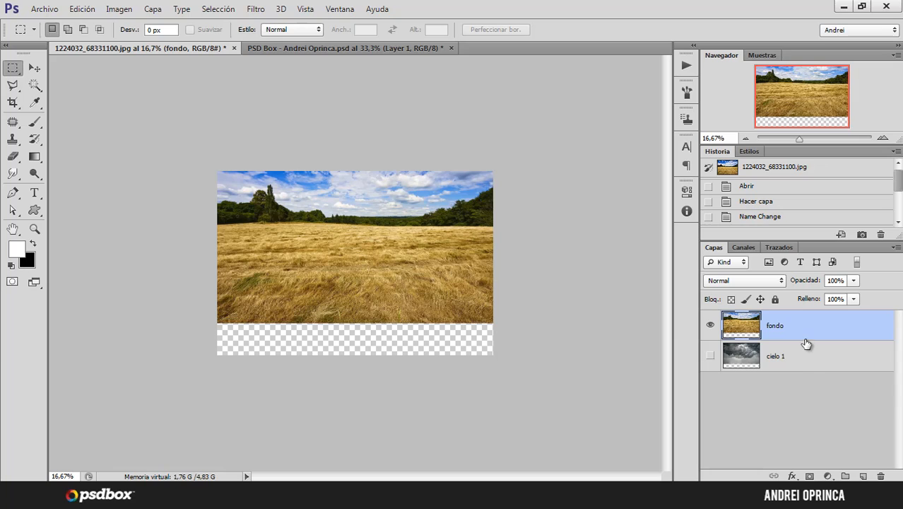
key(ctrl+v)
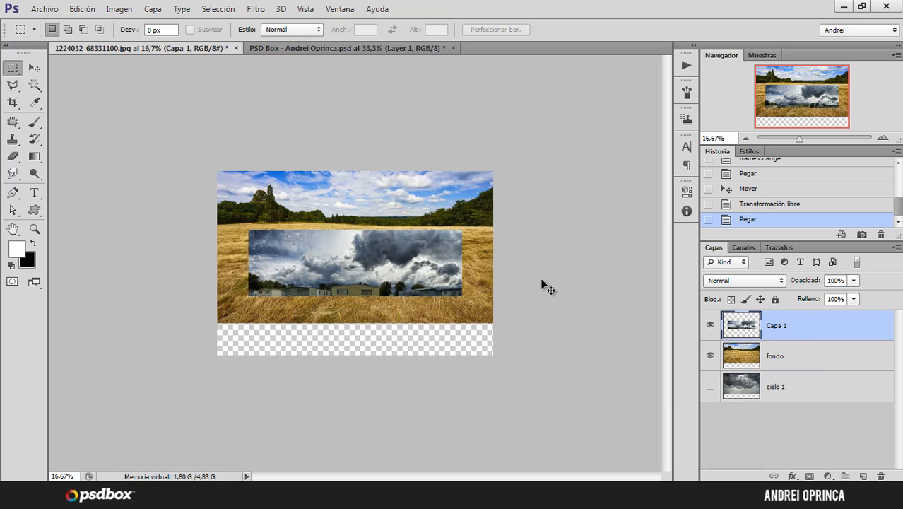
- Scale the pasted cloudy sky to about 142.5% and position it across the upper part of the canvas
key(ctrl+t)
drag(462, 230, 501, 209)
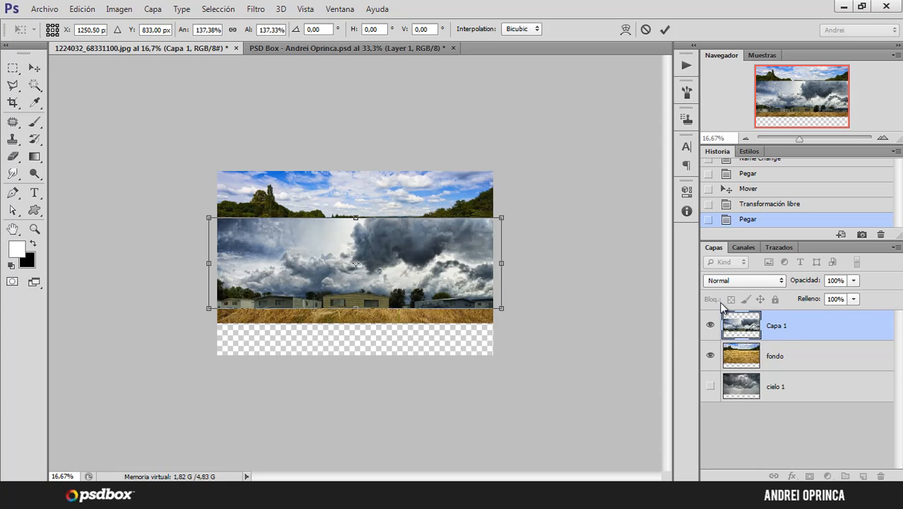
drag(413, 293, 417, 236)
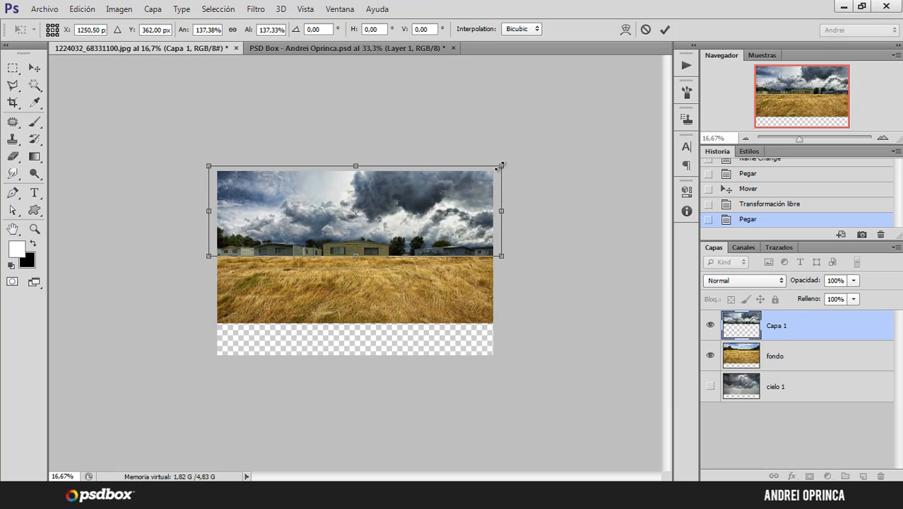
drag(503, 164, 508, 162)
drag(475, 192, 476, 200)
drag(459, 214, 459, 215)
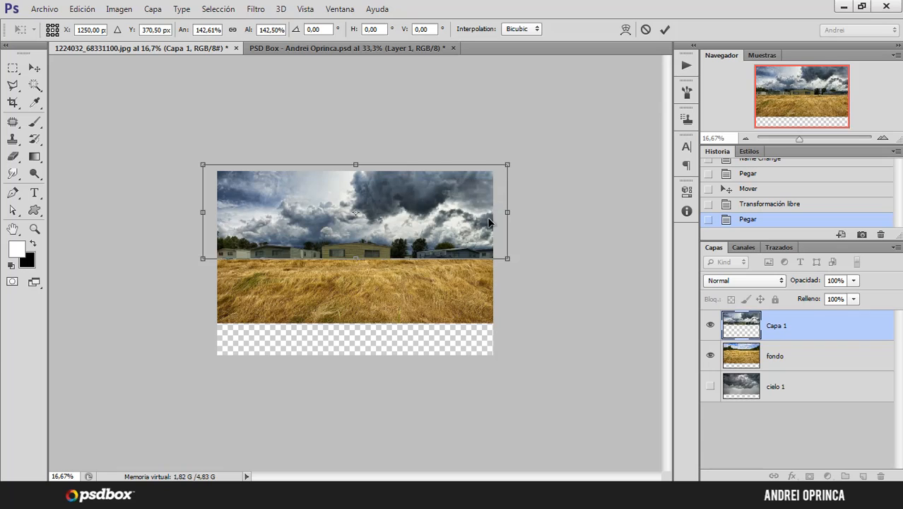
key(Return)
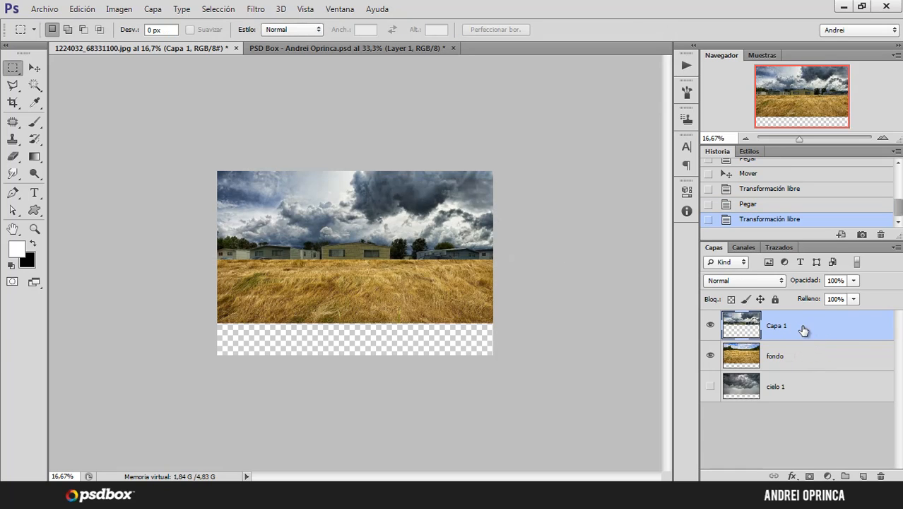
- Rename the pasted sky layer "cielo 2" and move it beneath fondo, leaving fondo selected
double_click(777, 326)
text(cielo 2)
key(Return)
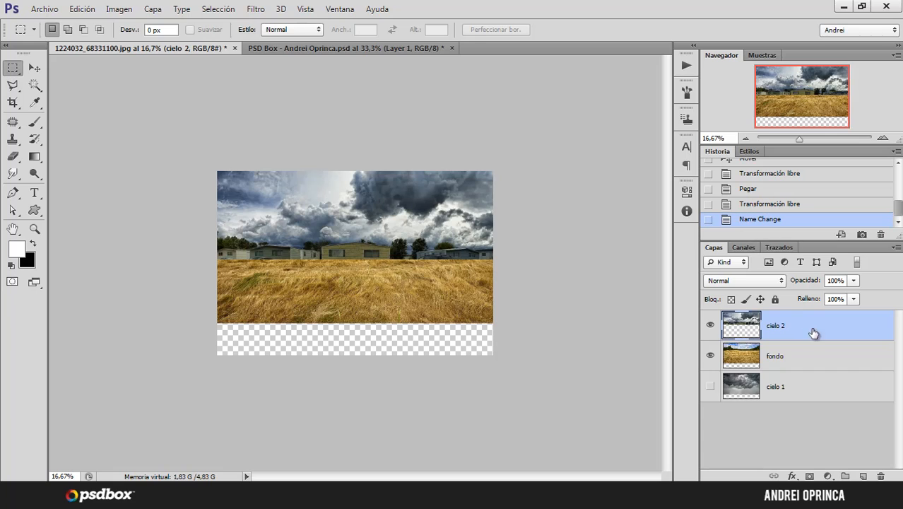
mouse_move(814, 332)
mouse_down()
mouse_move(813, 371)
mouse_move(805, 348)
mouse_up()
click(803, 331)
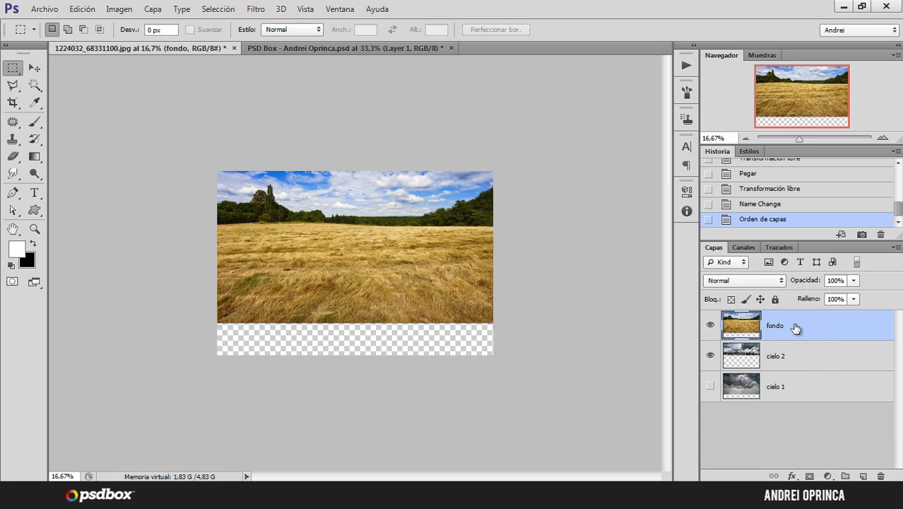
- Move the fondo layer down until the field covers the empty strip below it, and add a layer mask to it
click(34, 67)
drag(352, 263, 358, 290)
drag(448, 316, 447, 321)
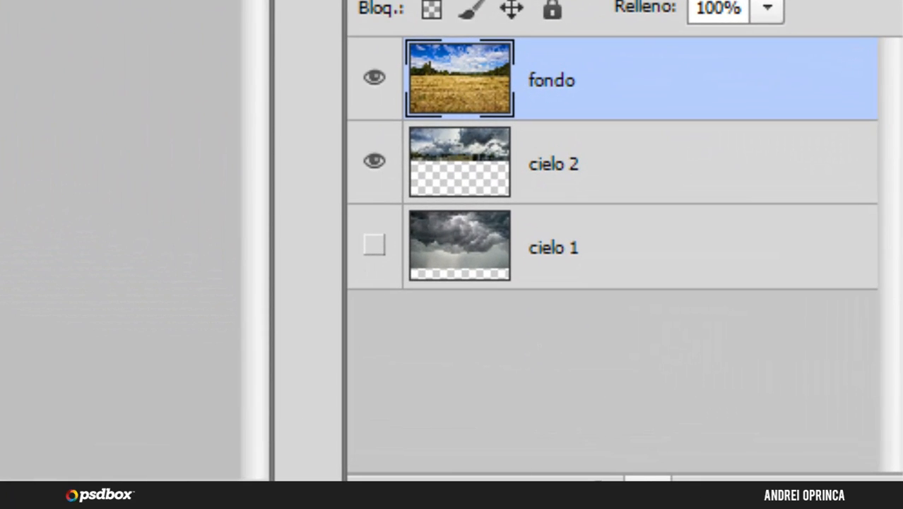
click(647, 492)
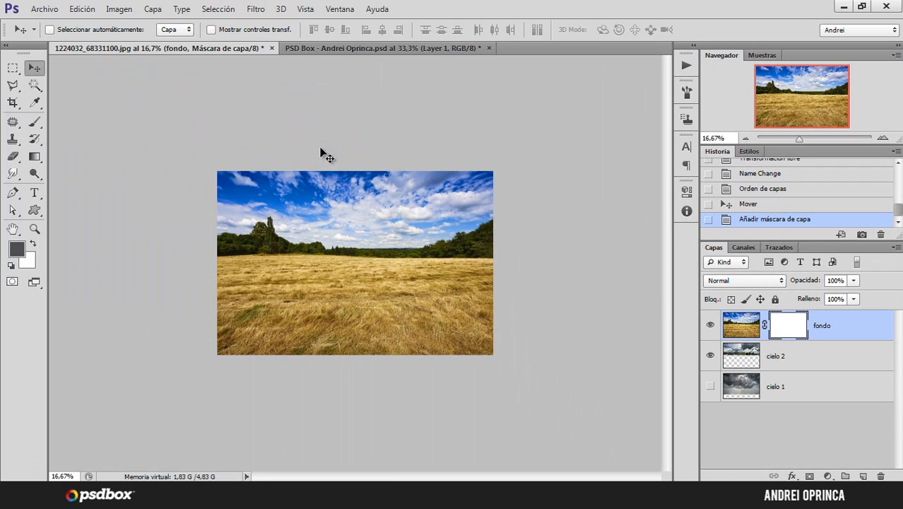
- Set up the Gradient tool with the foreground-to-background preset, using white as the foreground and black as the background color
click(36, 158)
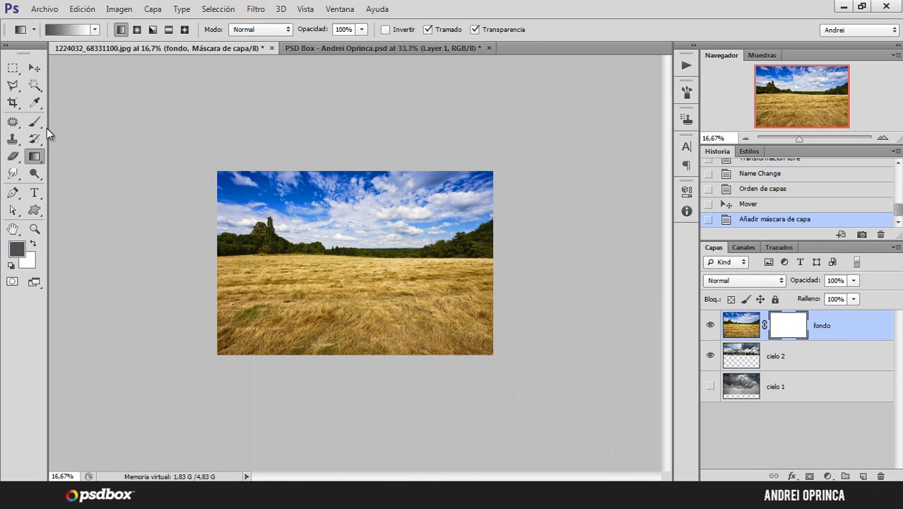
click(60, 32)
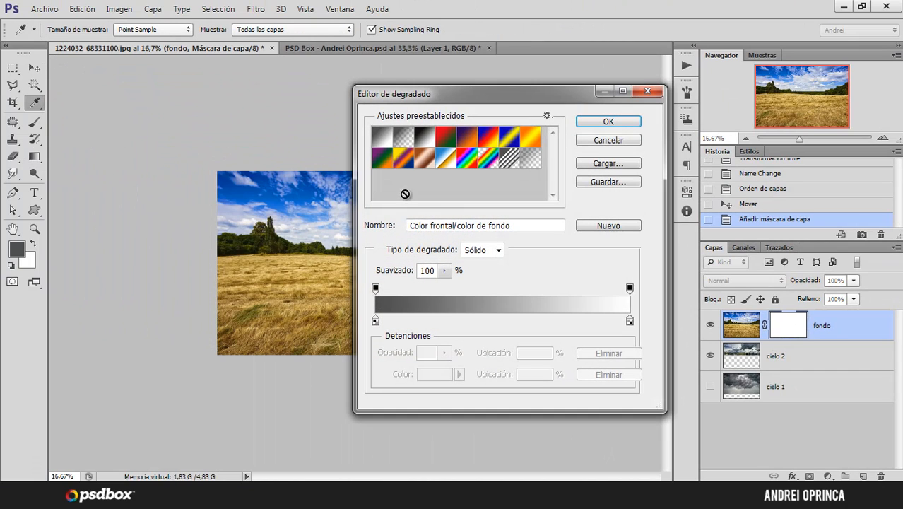
click(425, 140)
click(382, 138)
click(609, 122)
click(12, 267)
key(x)
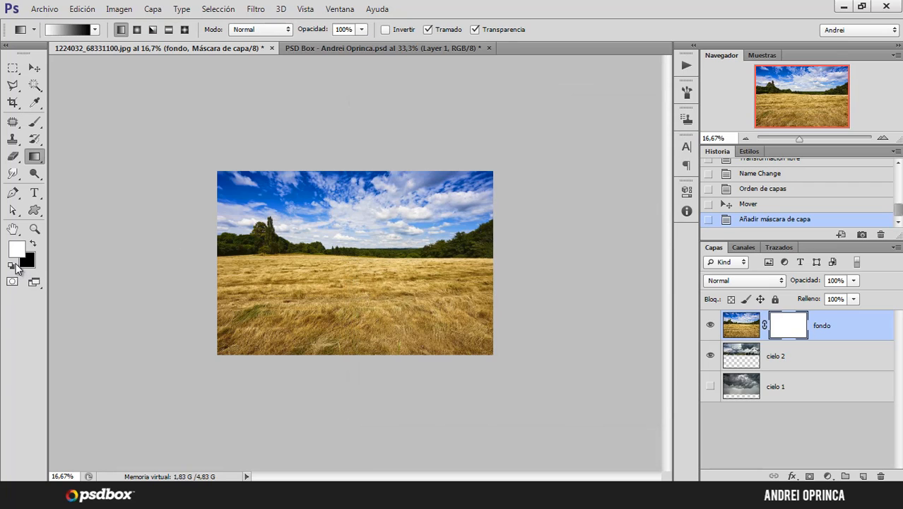
click(32, 246)
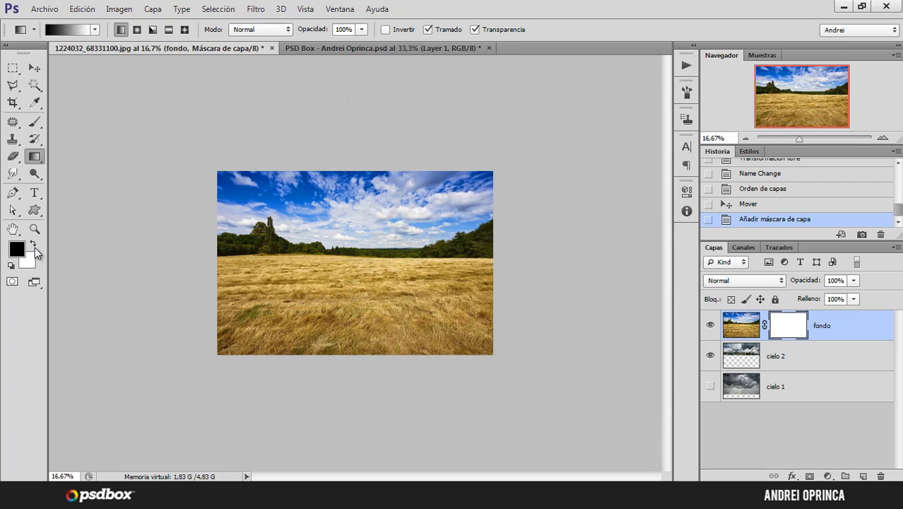
click(33, 245)
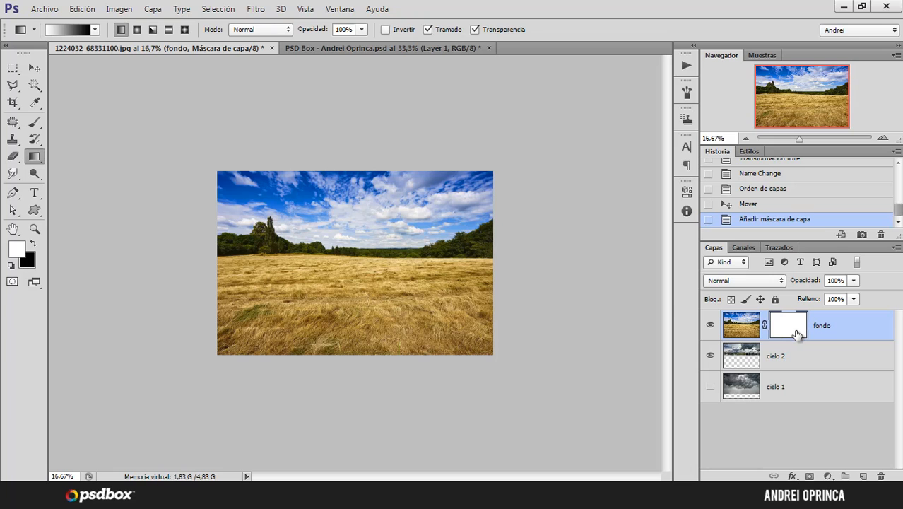
- With cielo 2 hidden, apply short vertical gradients on the fondo mask at the horizon to remove the blue sky and trees
click(312, 224)
click(310, 227)
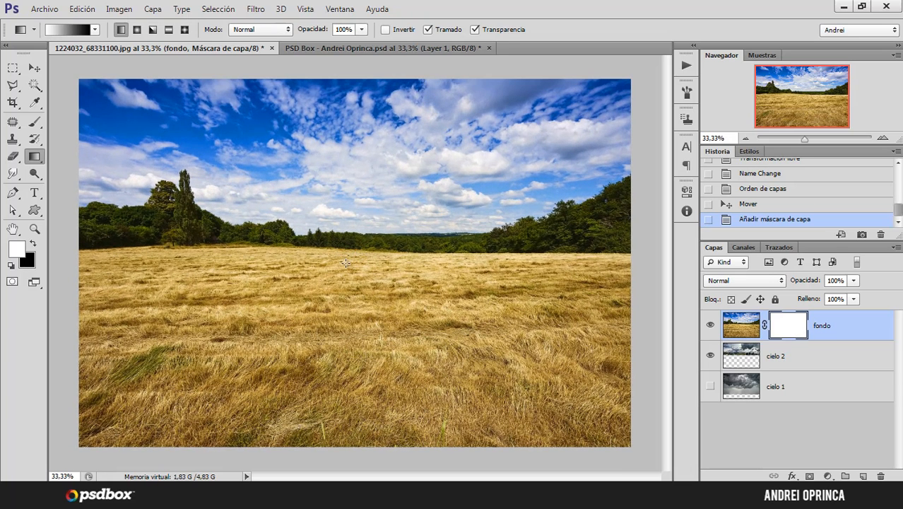
drag(347, 275, 352, 244)
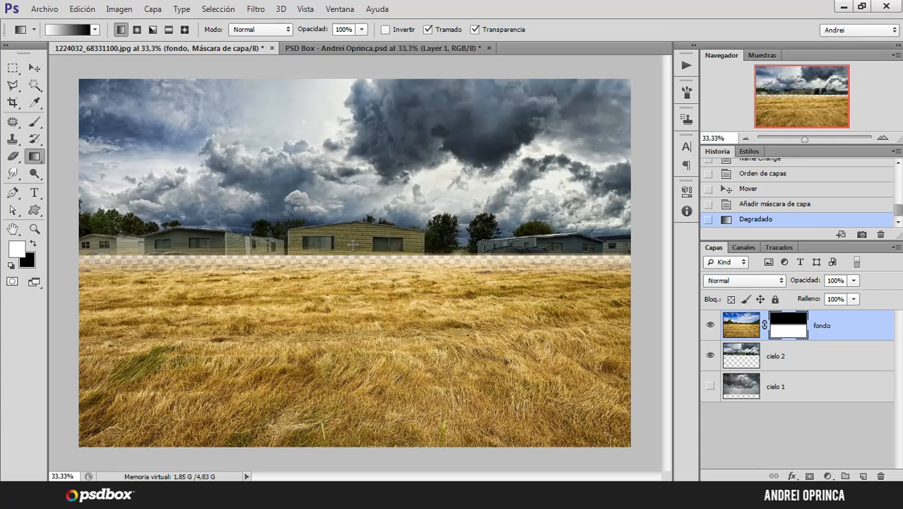
click(710, 355)
drag(394, 232, 376, 182)
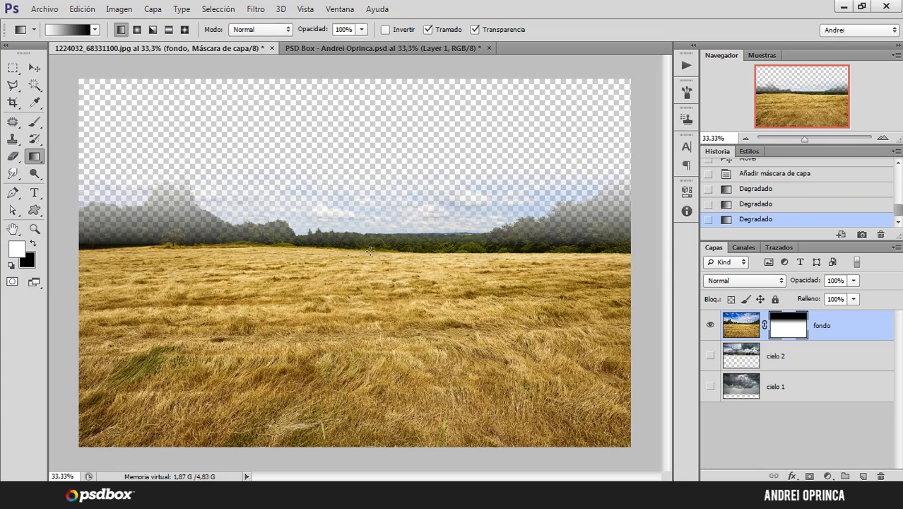
drag(370, 235, 385, 246)
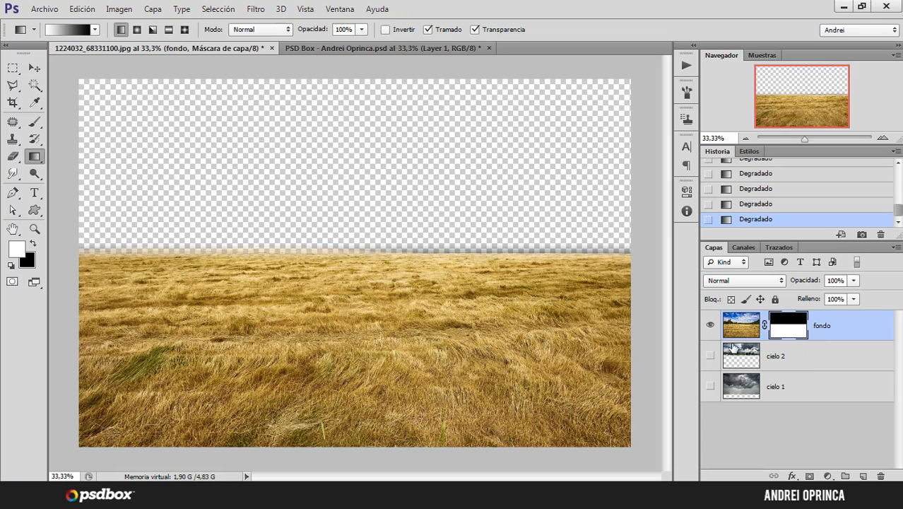
- Show cielo 1 instead of cielo 2 and move it up so its lower, misty part meets the horizon
click(710, 356)
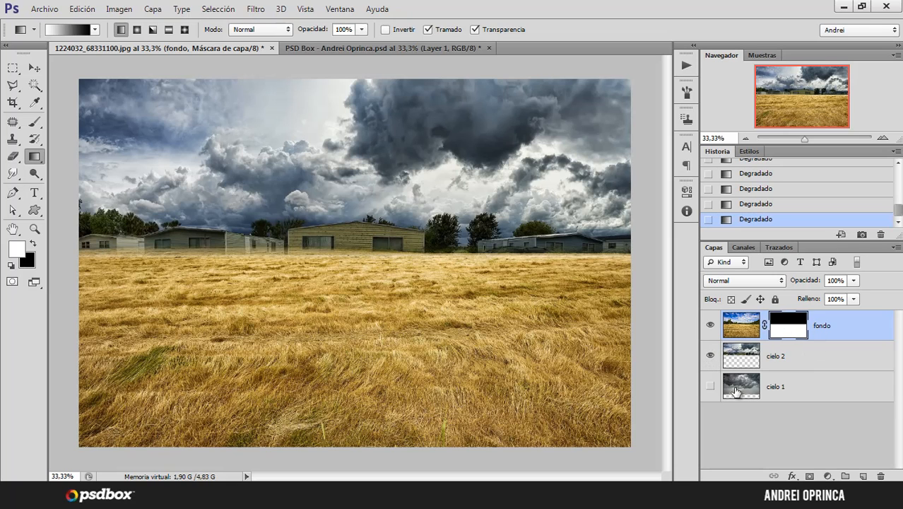
click(710, 386)
click(710, 356)
click(772, 385)
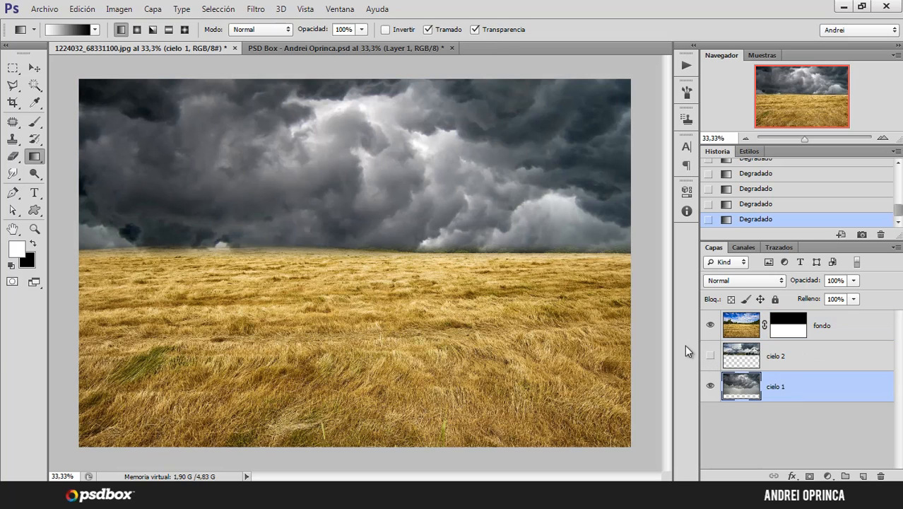
click(33, 67)
drag(364, 231, 412, 166)
- Scale the cielo 1 layer to about 97% and nudge it slightly downward
key(ctrl+t)
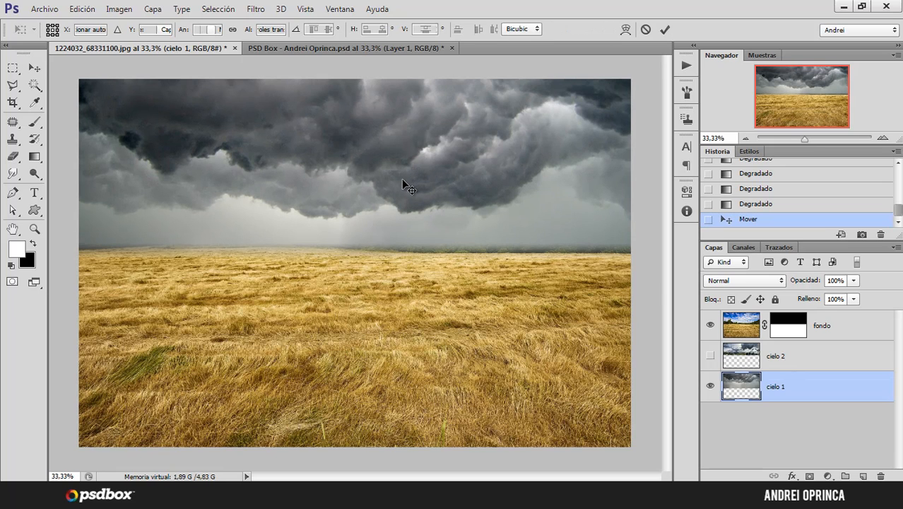
alt+click(431, 180)
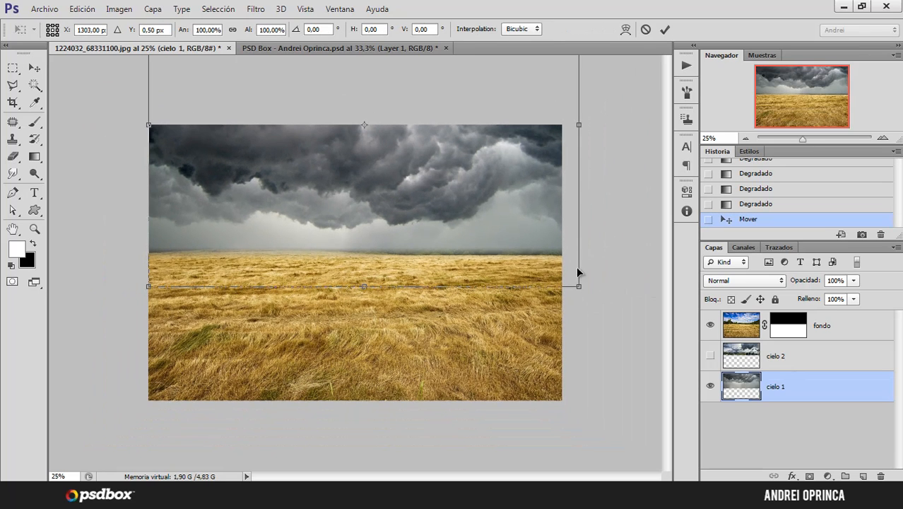
drag(579, 285, 565, 267)
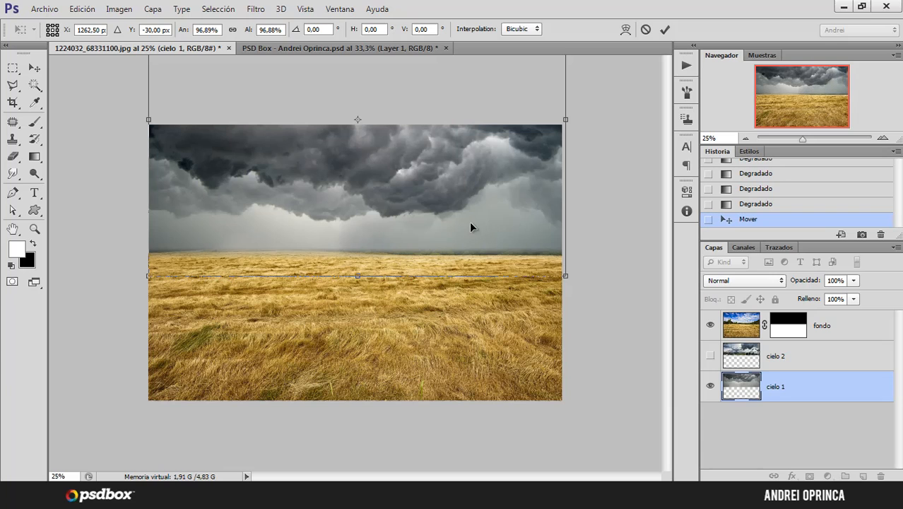
drag(469, 229, 470, 233)
key(Return)
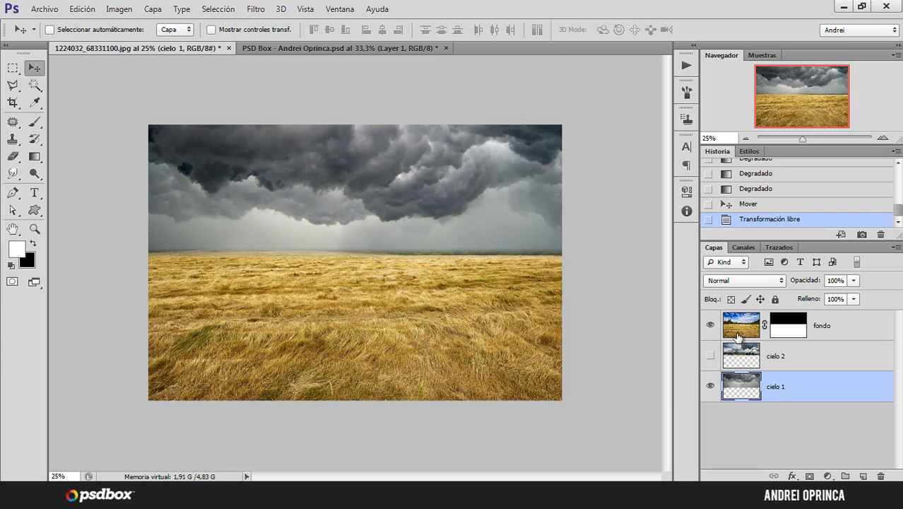
- Show cielo 2, add a layer mask to it, and apply a vertical gradient that fades its buildings into cielo 1
click(759, 357)
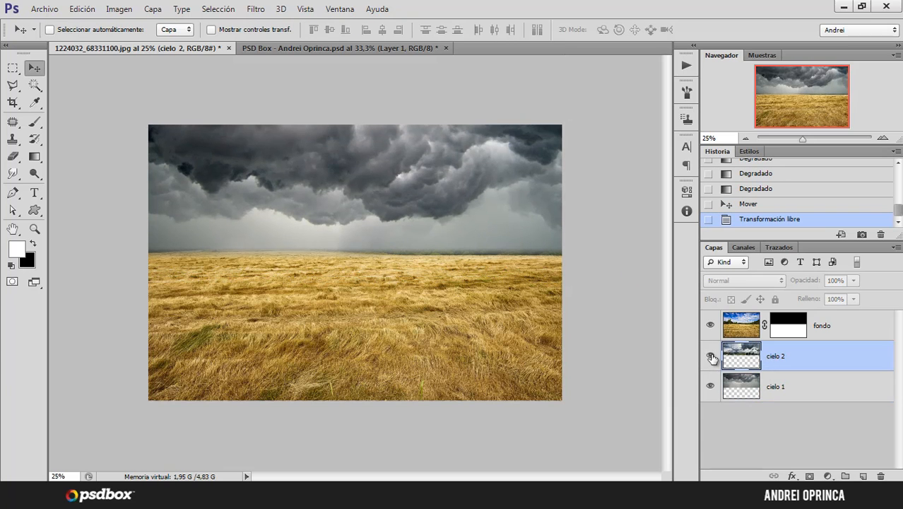
click(709, 356)
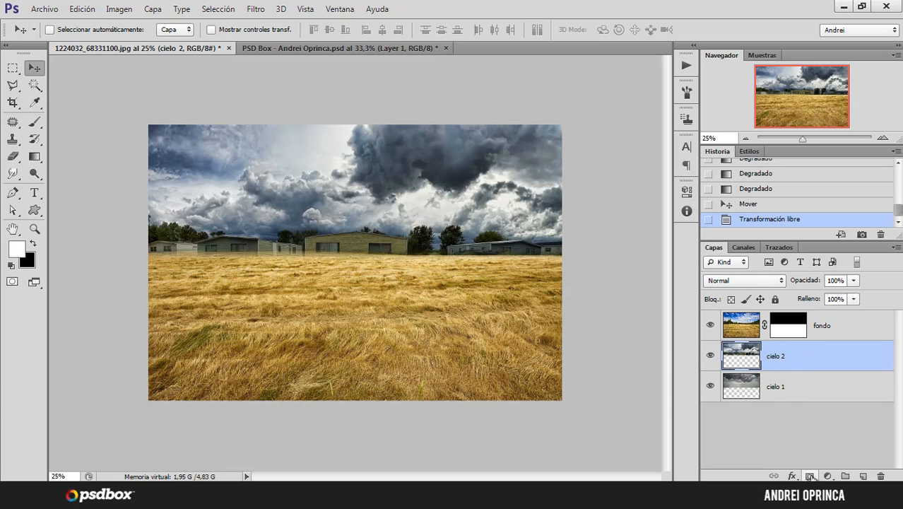
click(810, 476)
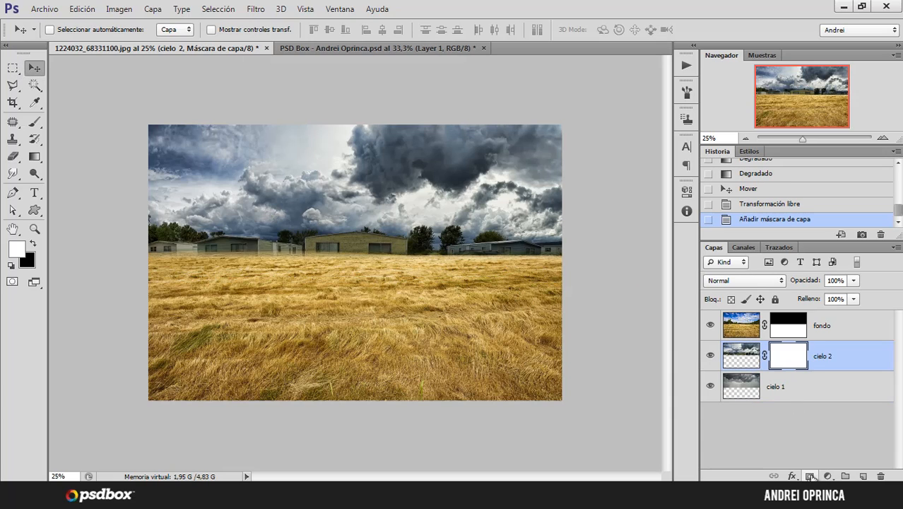
click(34, 157)
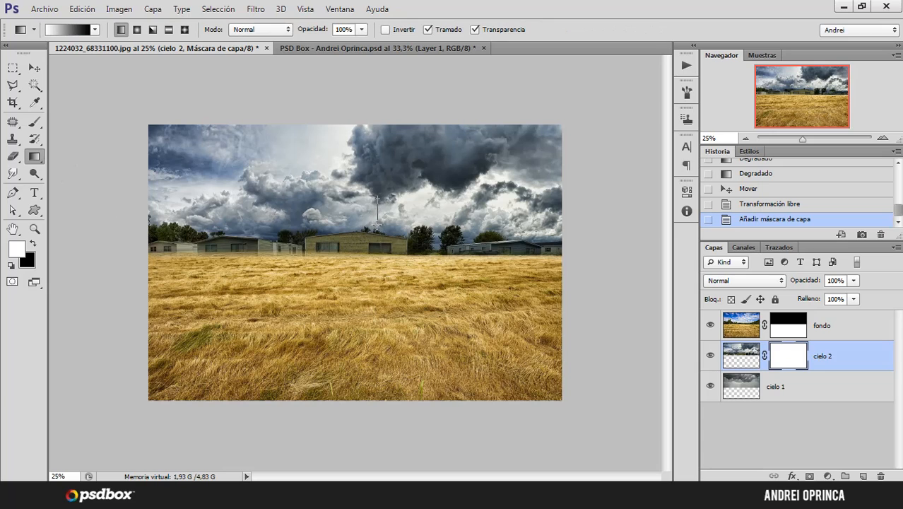
drag(376, 230, 372, 238)
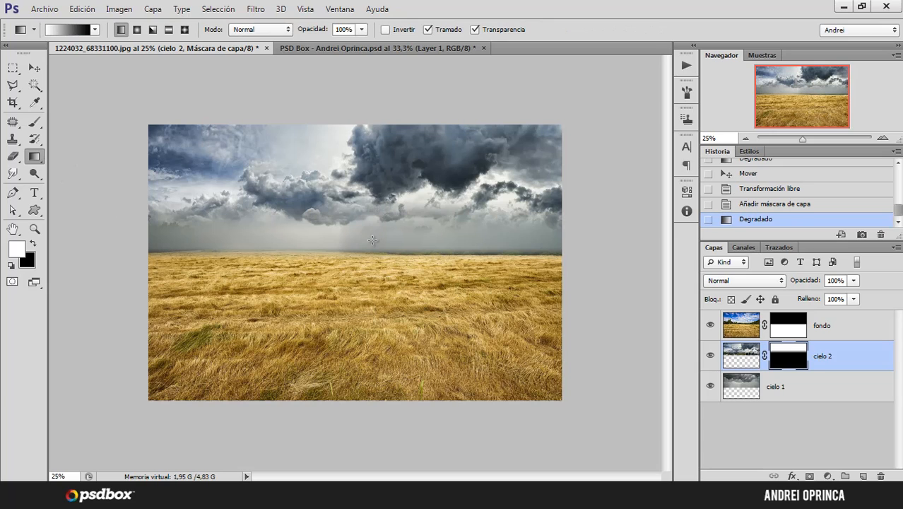
- Move the cielo 1 layer down so its dark clouds fill the area between the cielo 2 clouds and the horizon
click(34, 67)
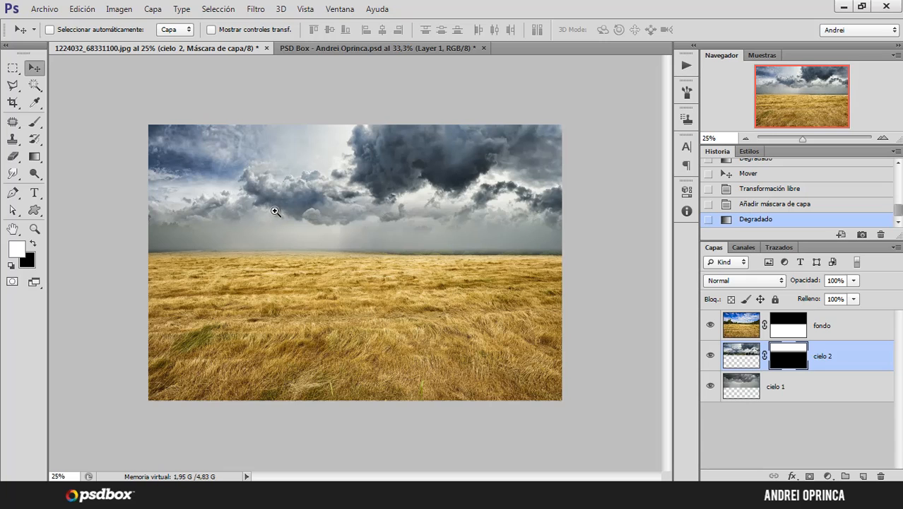
key(ctrl+plus)
drag(362, 187, 365, 211)
key(ctrl+z)
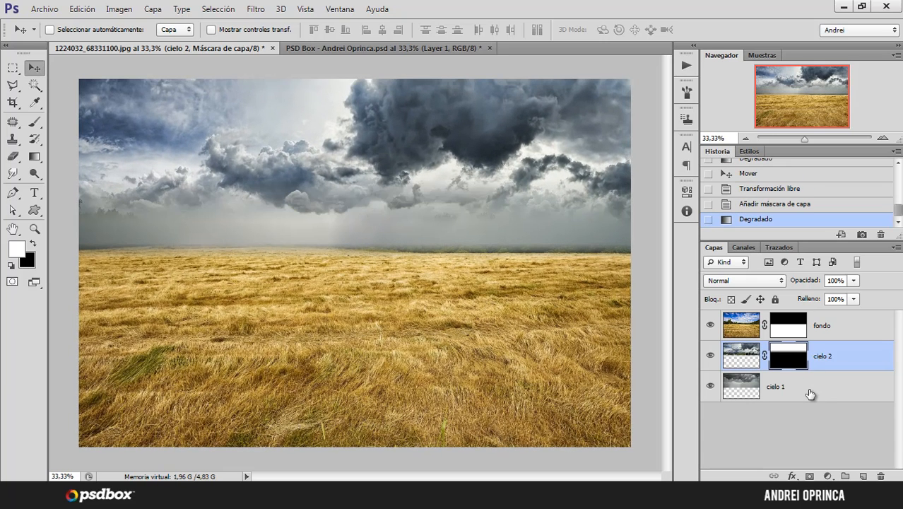
click(808, 394)
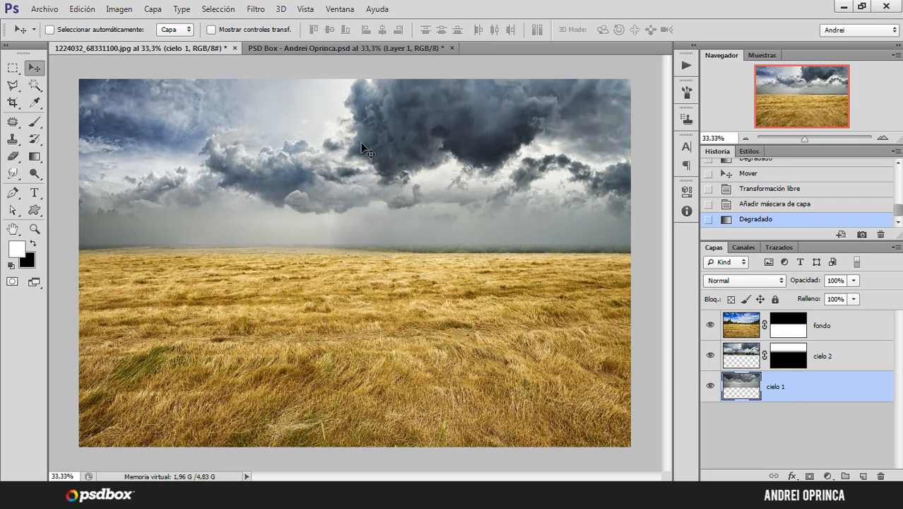
drag(360, 153, 363, 183)
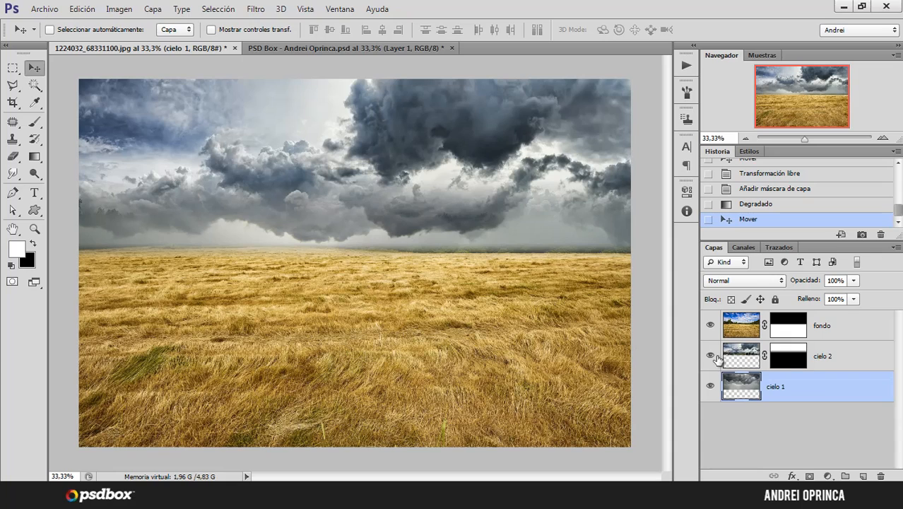
- Move the fondo layer down to lower the horizon, and redraw its mask gradient with short vertical fades along the field's edge
click(823, 330)
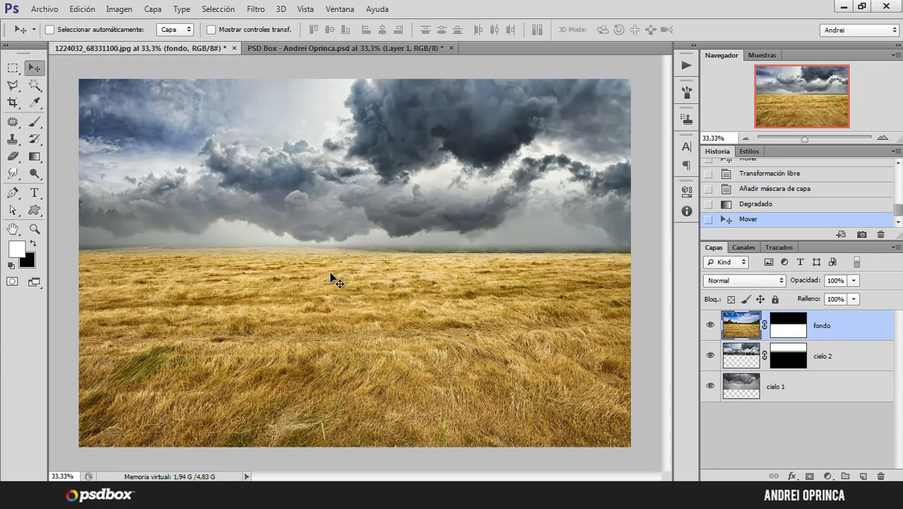
drag(332, 254, 344, 301)
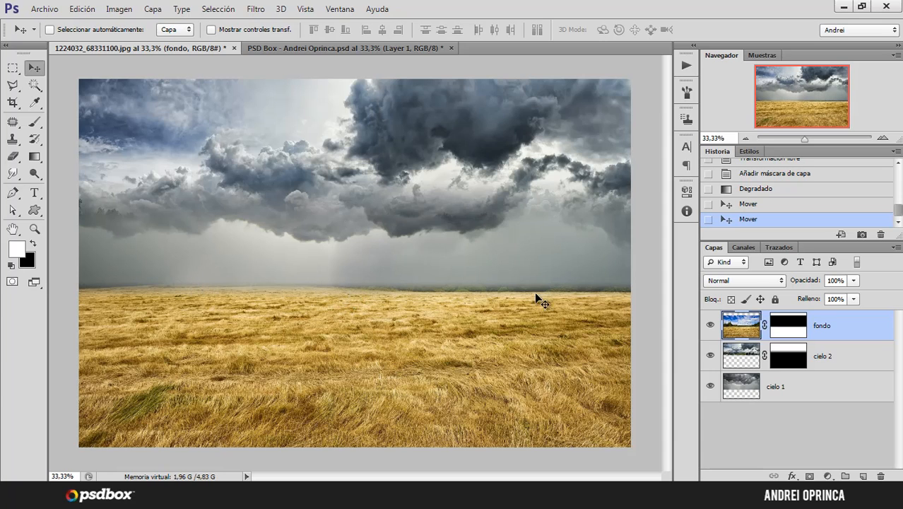
click(788, 326)
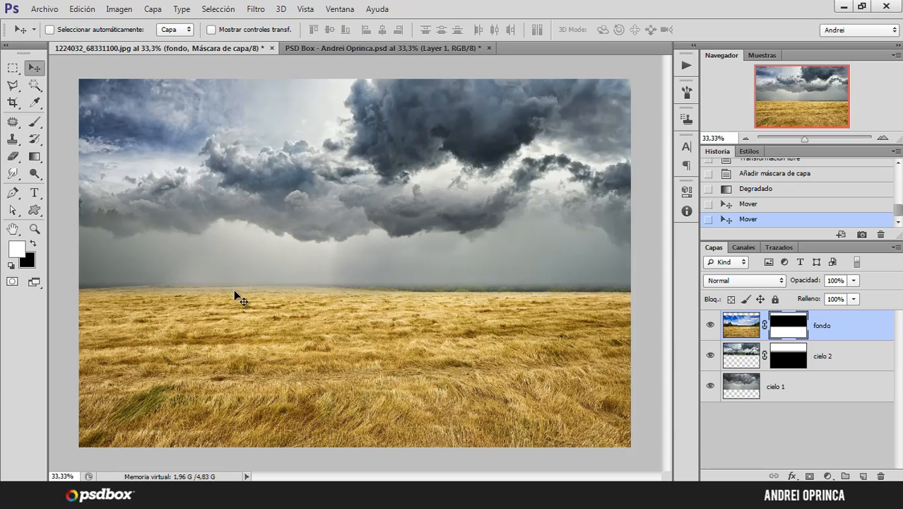
click(33, 158)
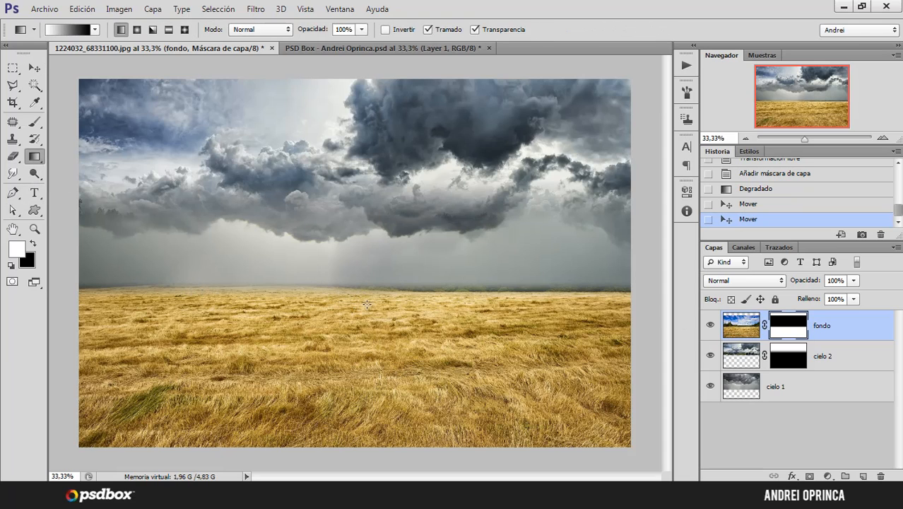
drag(368, 294, 382, 272)
drag(446, 299, 448, 286)
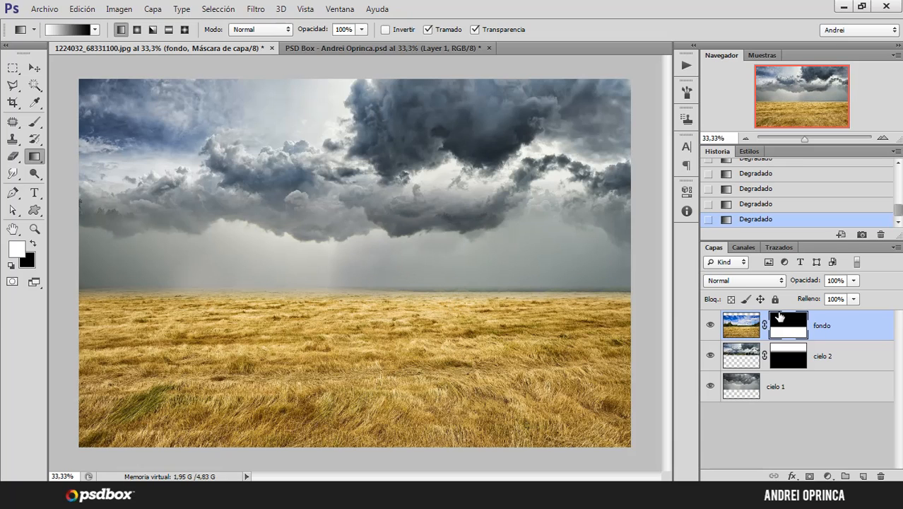
- Set up a soft black brush with 0% hardness, 66 px size, 59% opacity and 63% flow
click(35, 123)
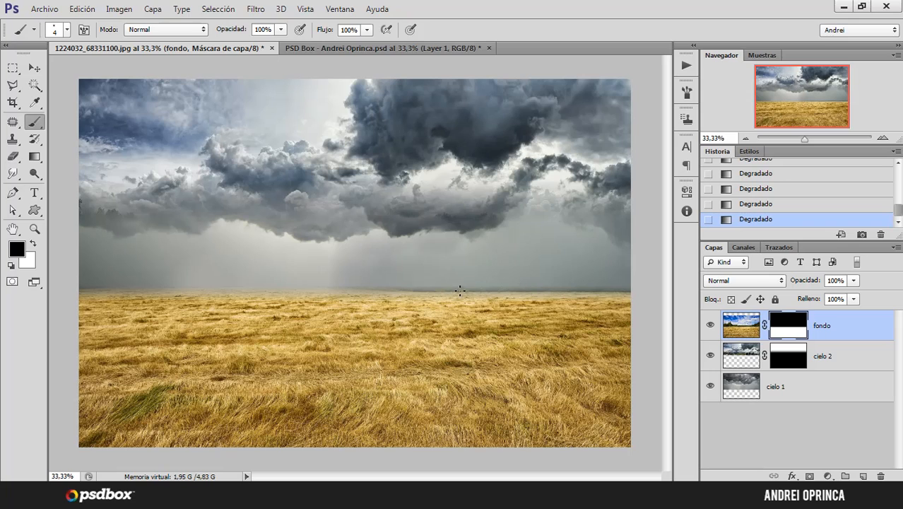
right_click(426, 257)
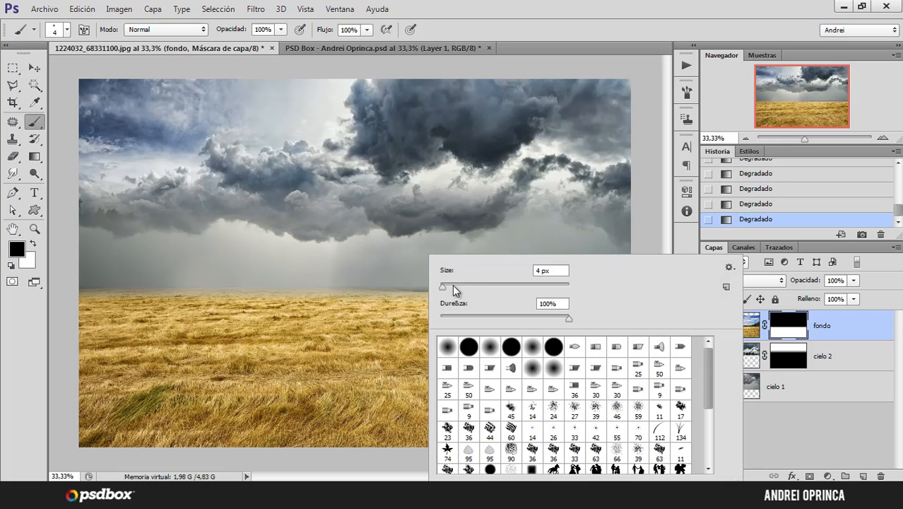
drag(459, 318, 427, 318)
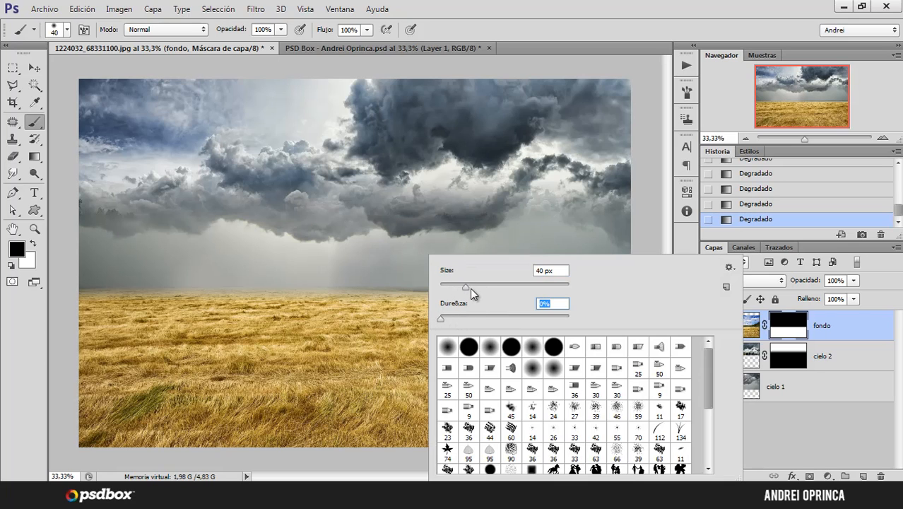
drag(470, 288, 481, 288)
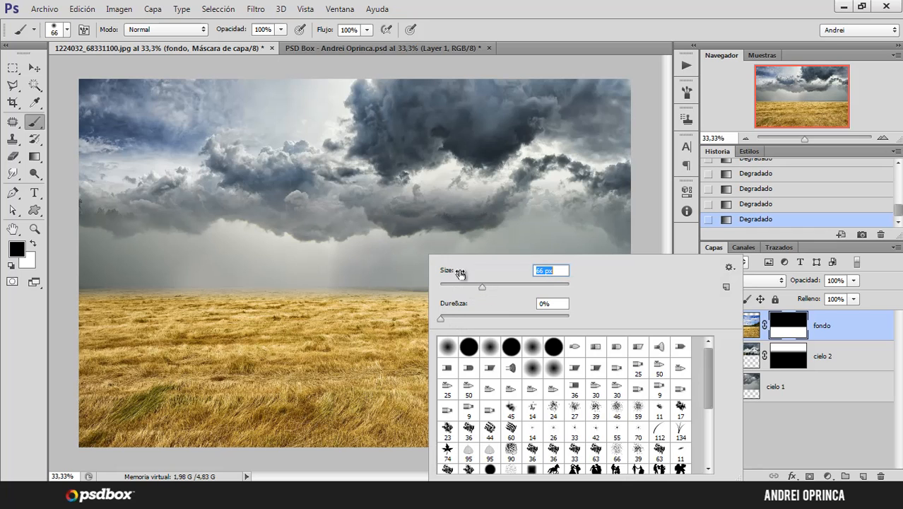
click(281, 30)
drag(261, 42, 250, 42)
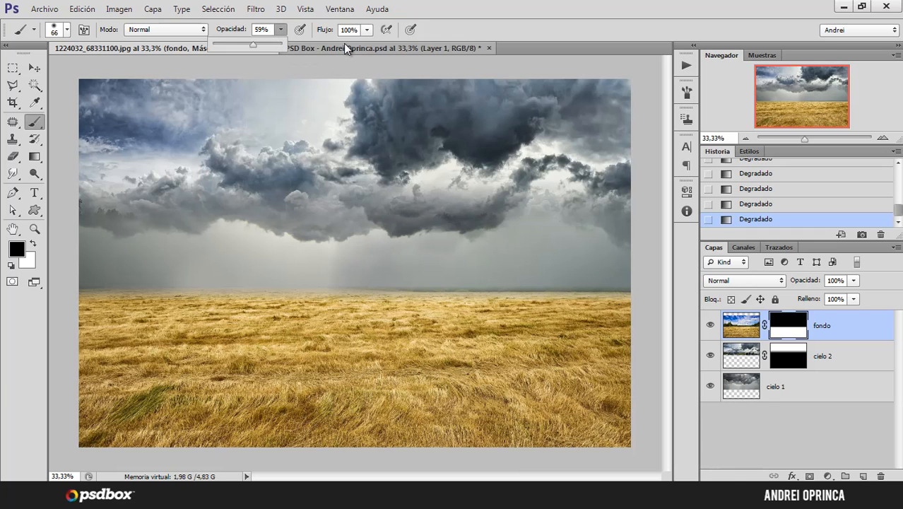
click(366, 30)
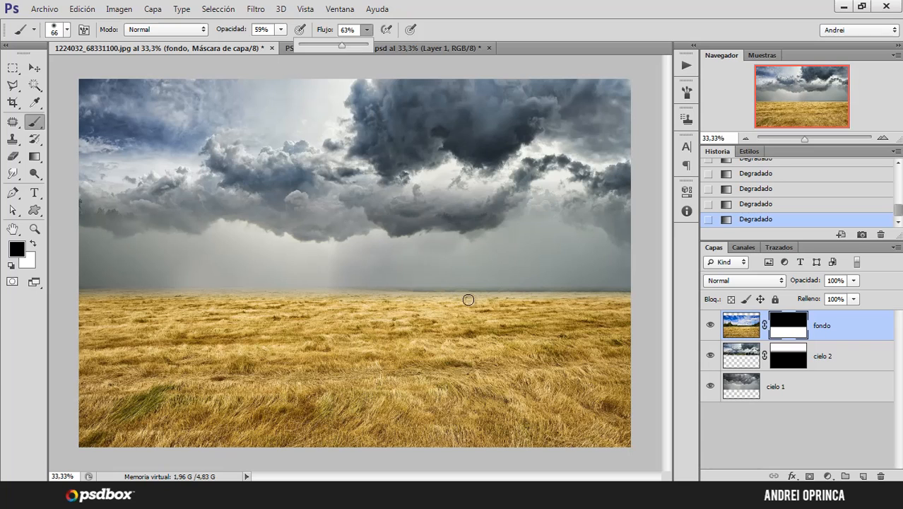
- Enlarge the brush to 108 px and paint black on the fondo mask just above the middle of the horizon
right_click(466, 256)
drag(501, 286, 532, 286)
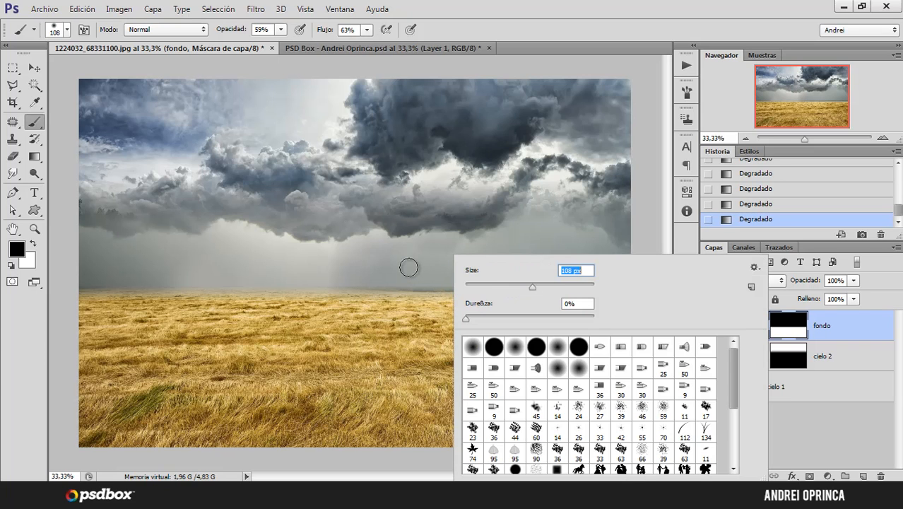
drag(410, 268, 455, 274)
drag(456, 275, 418, 280)
drag(418, 280, 486, 273)
- Soften more of the horizon on the fondo mask with a 162 px brush, and reduce the brush to 100 px
right_click(453, 255)
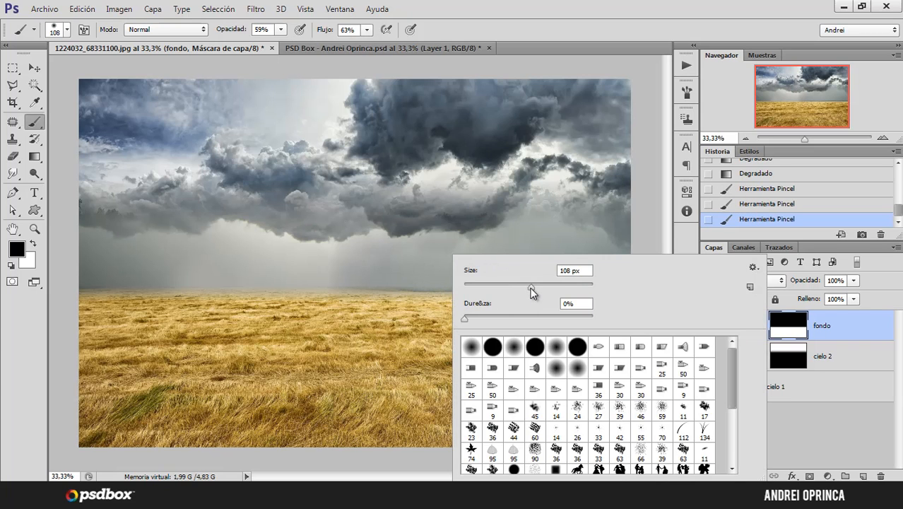
drag(532, 290, 569, 286)
click(385, 268)
drag(385, 268, 390, 273)
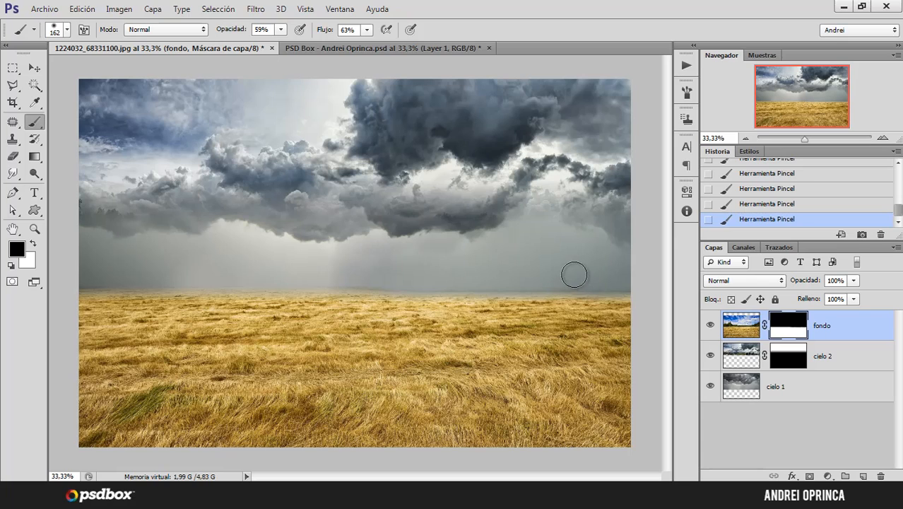
key(bracketleft)
key(bracketleft)
key(bracketleft)
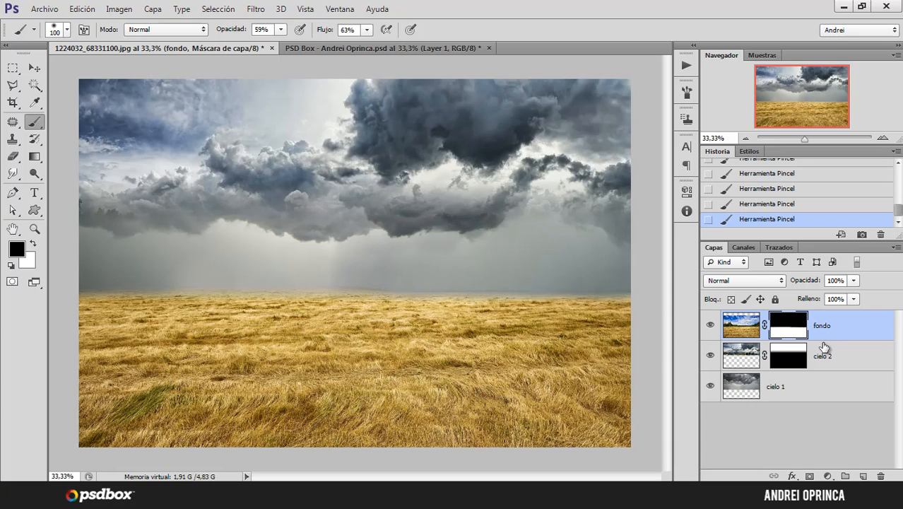
- Add a Hue/Saturation adjustment layer above fondo and set its saturation to -70
click(740, 325)
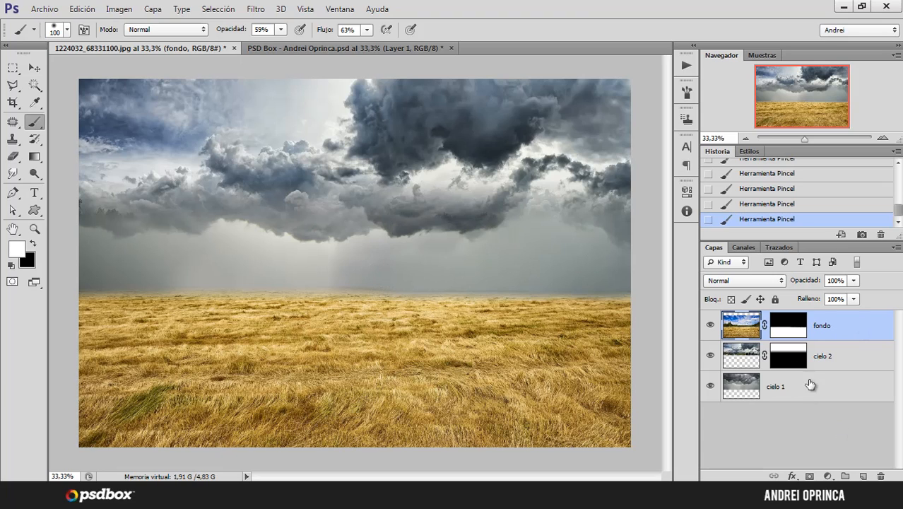
click(828, 476)
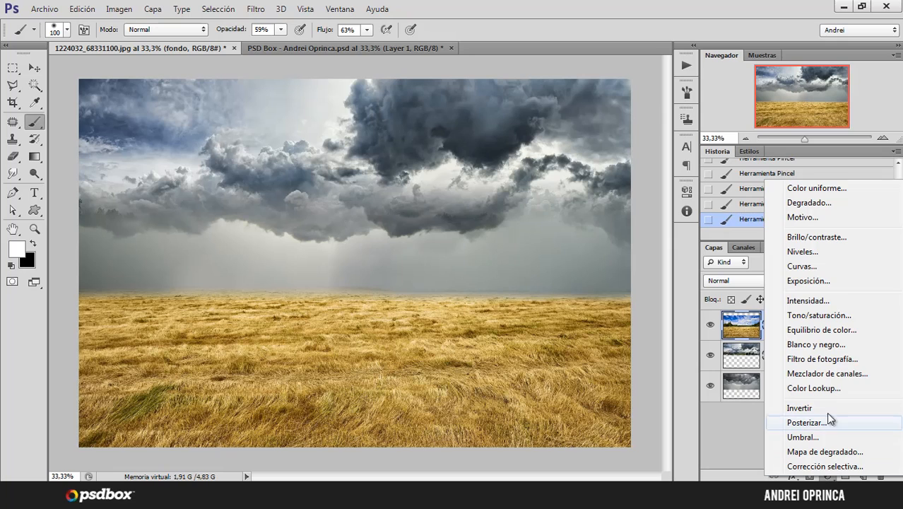
click(817, 316)
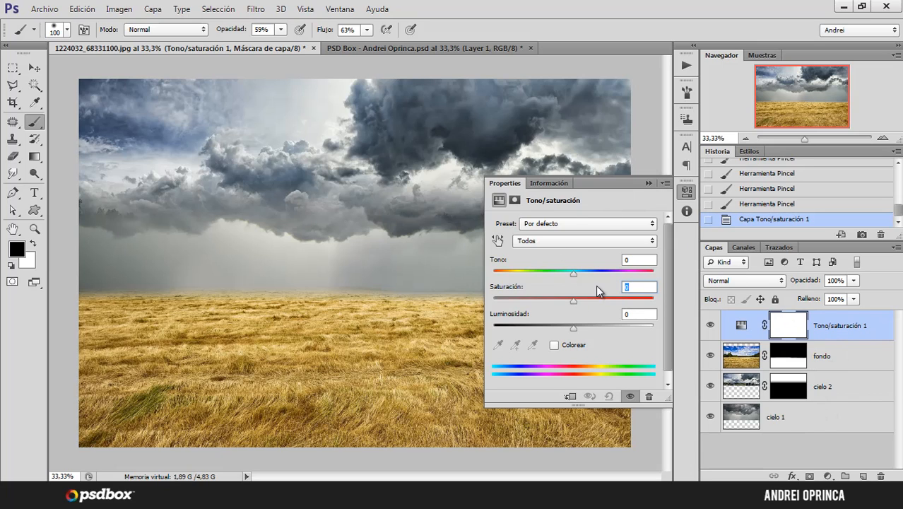
text(-70)
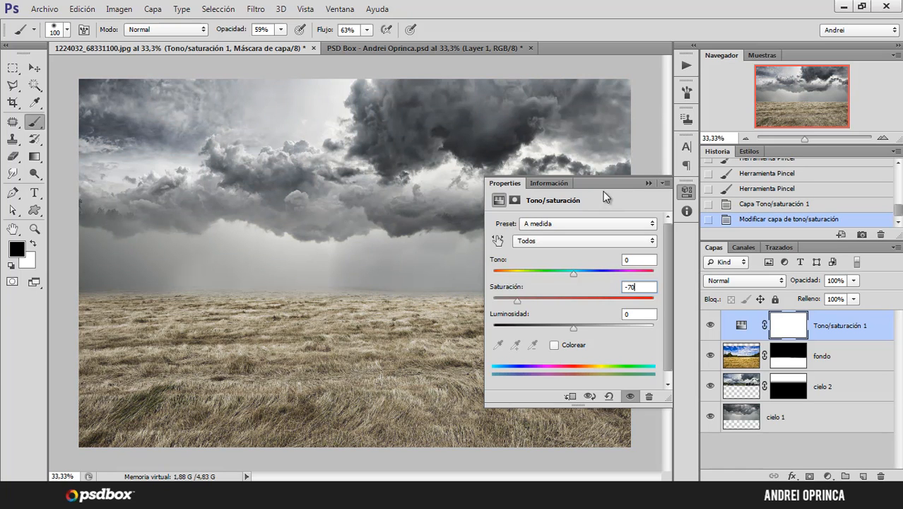
click(649, 183)
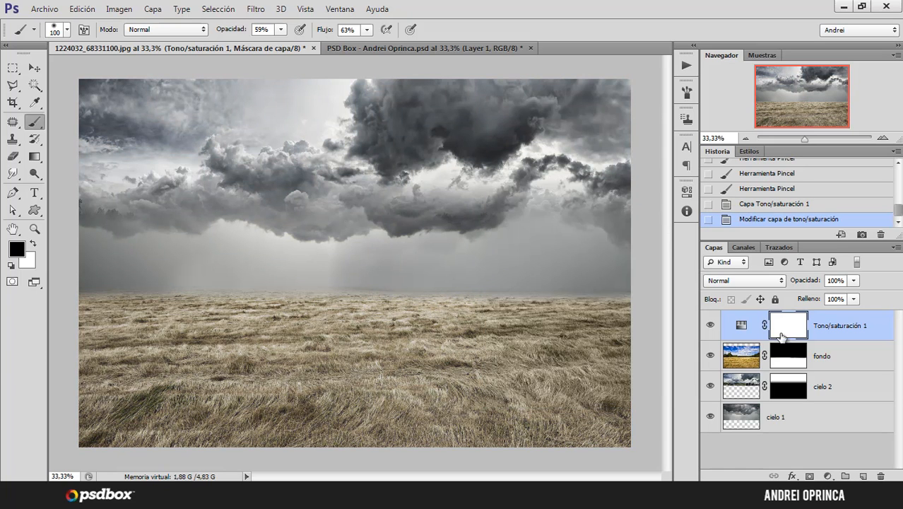
double_click(741, 325)
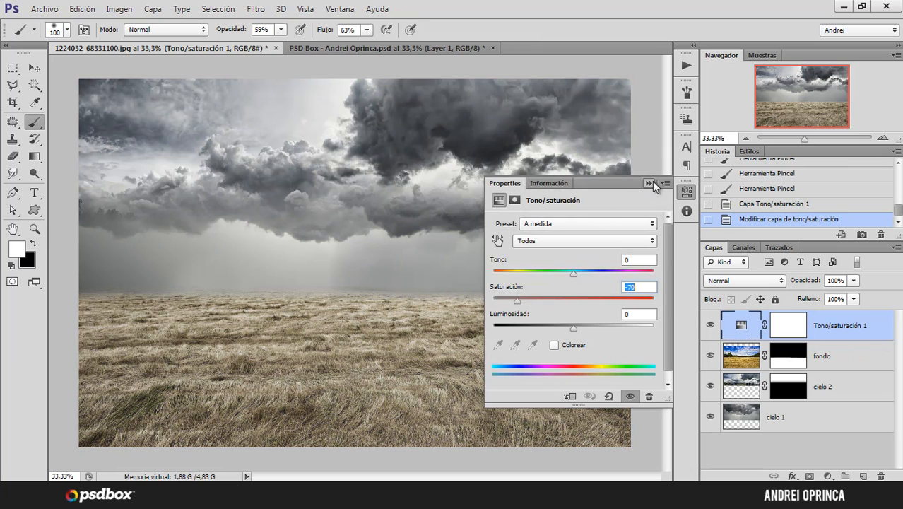
click(648, 183)
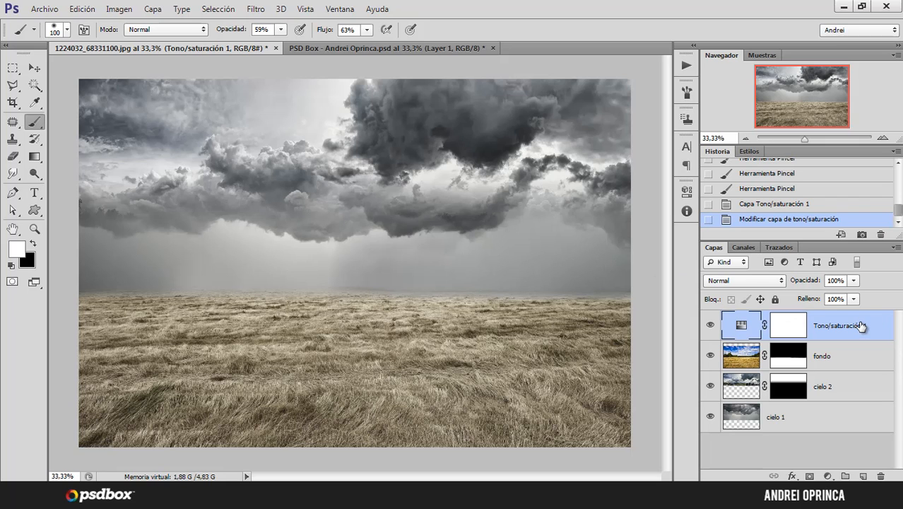
- Open the Door_PNG_Transparent_File image, copy the whole door, close the file and paste it above the adjustment layer
key(ctrl+o)
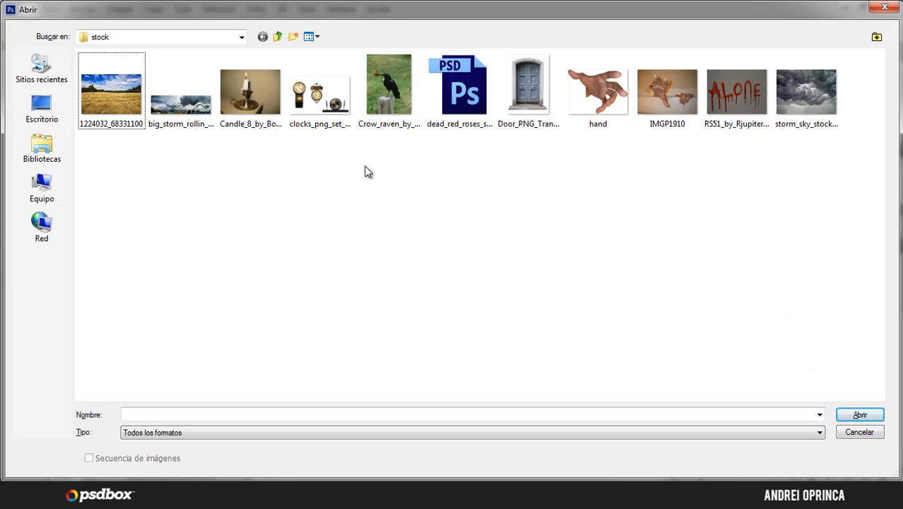
click(529, 106)
click(860, 415)
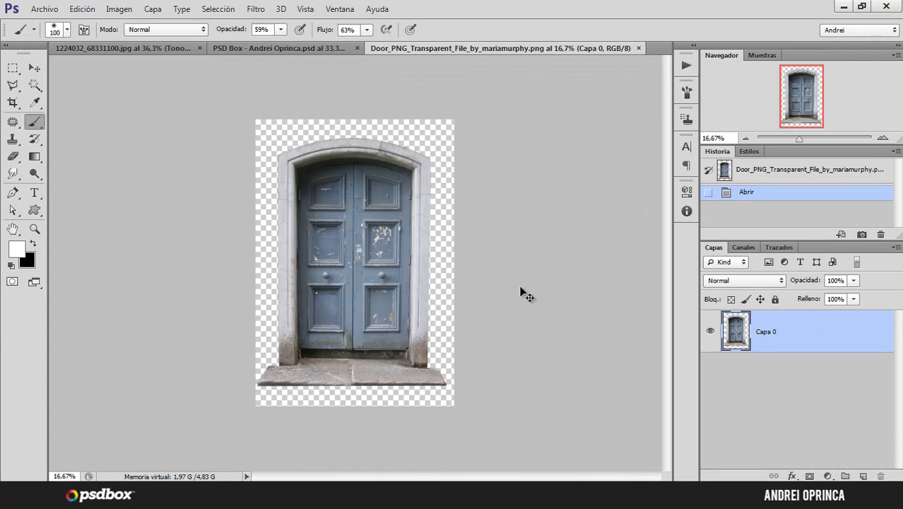
key(ctrl+a)
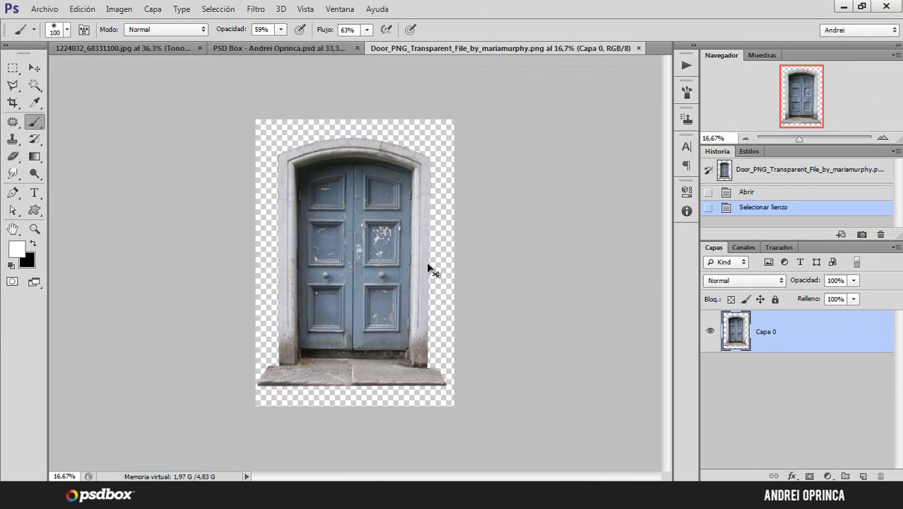
key(ctrl+w)
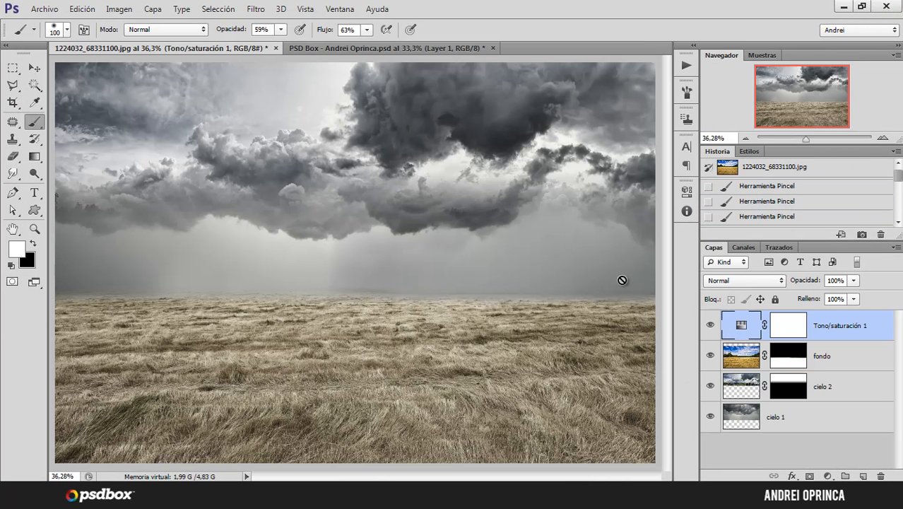
key(ctrl+v)
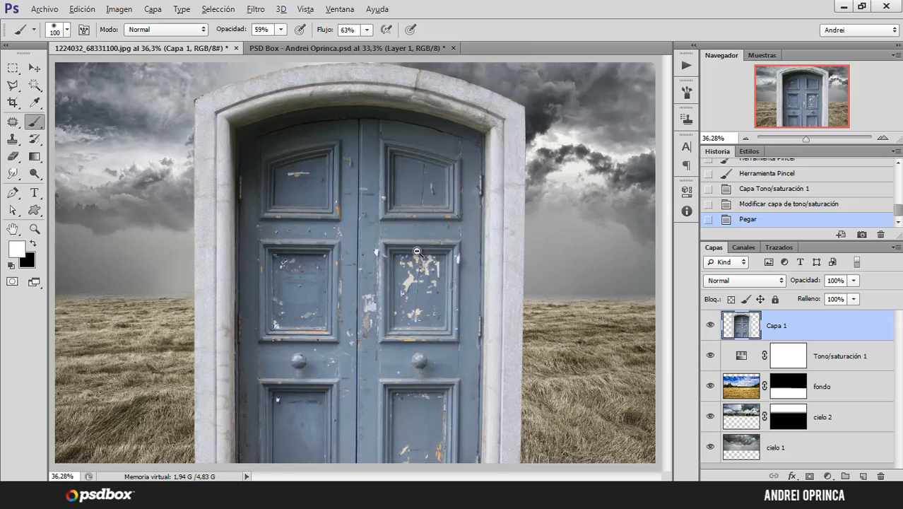
- Rename the pasted door layer as puerta and convert it to a smart object
key(ctrl+minus)
key(ctrl+minus)
ctrl+alt+click(419, 256)
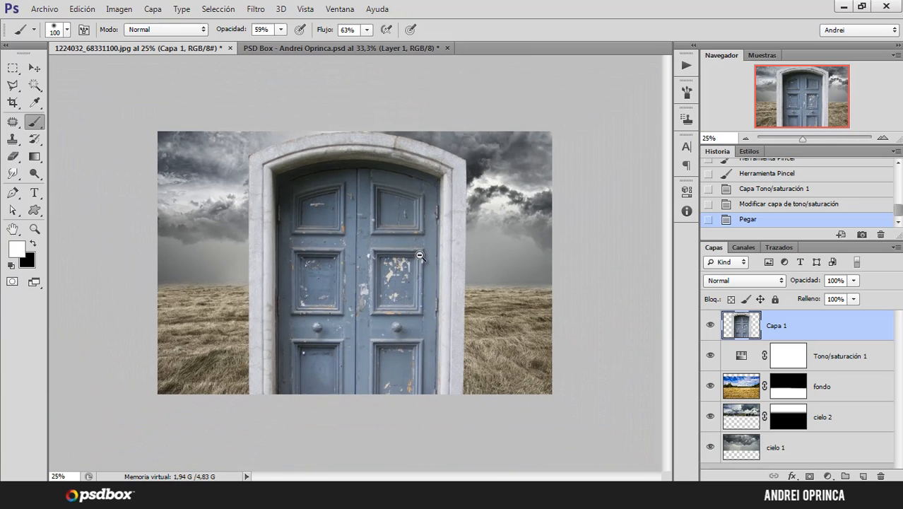
double_click(777, 325)
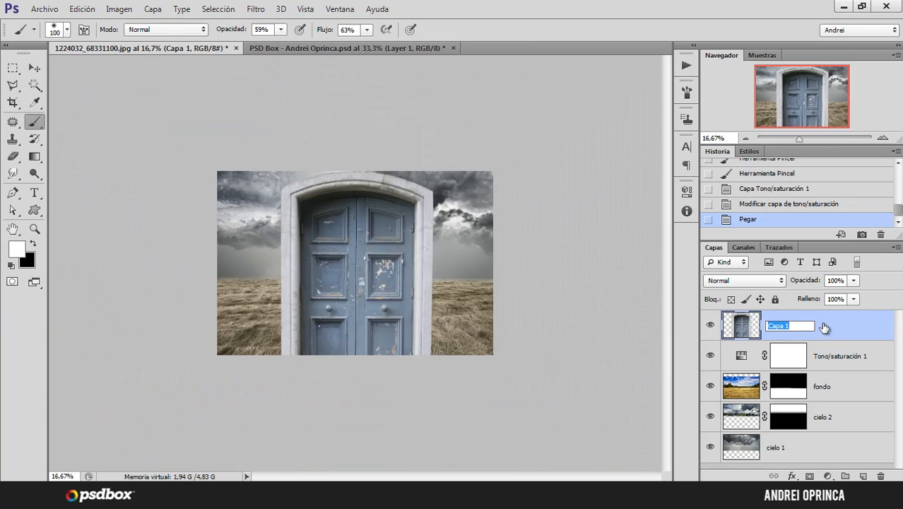
text(puerta)
key(Return)
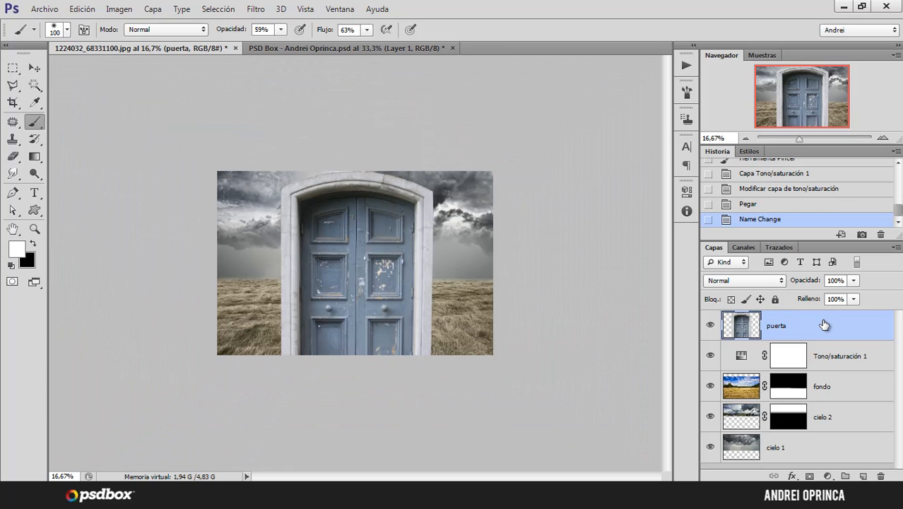
right_click(825, 334)
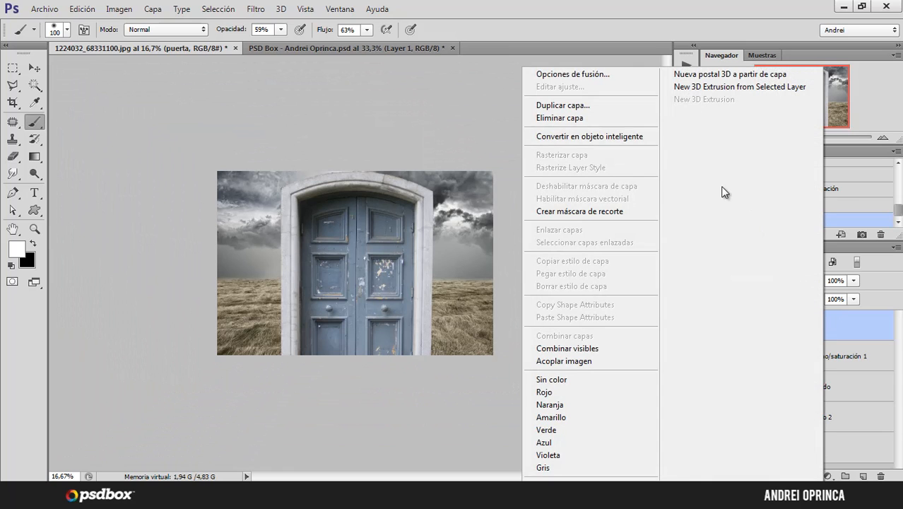
click(613, 141)
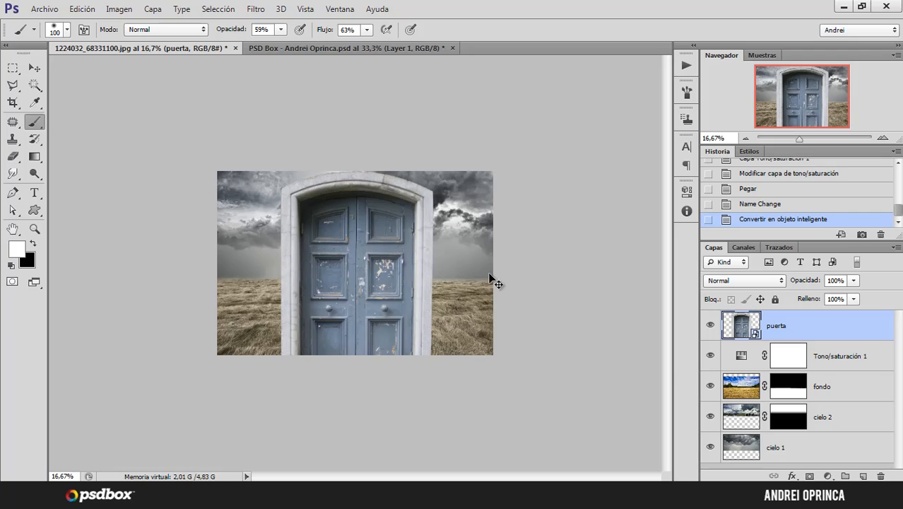
- Show the rulers and scale the puerta layer proportionally to about 52%
key(ctrl+r)
key(ctrl+t)
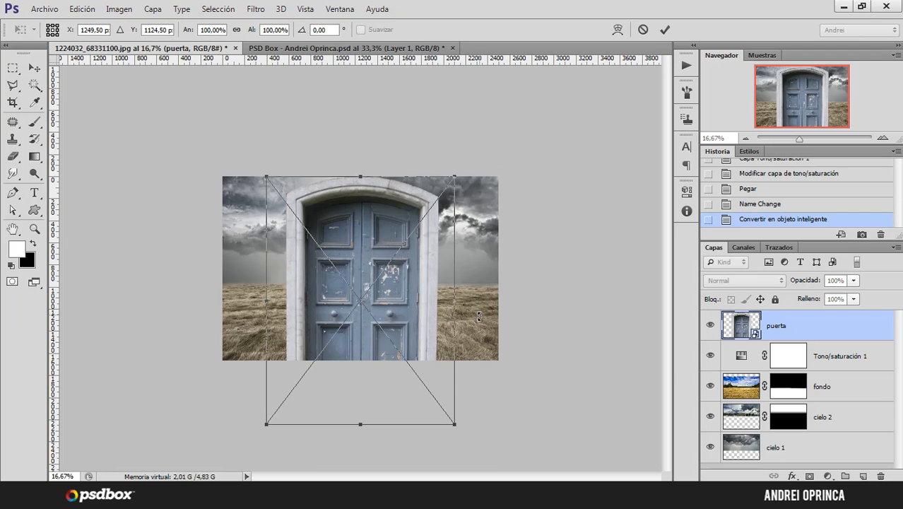
drag(453, 424, 364, 304)
key(ctrl+plus)
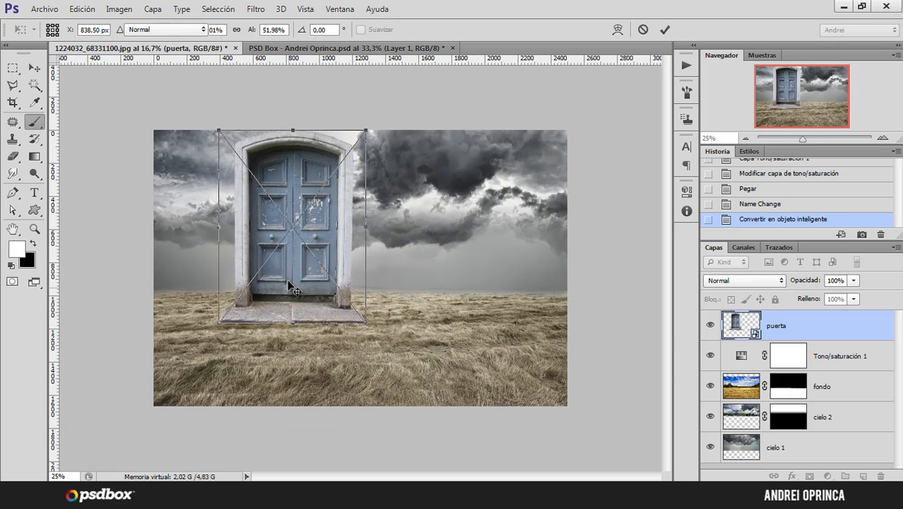
key(Return)
key(b)
click(309, 258)
click(482, 199)
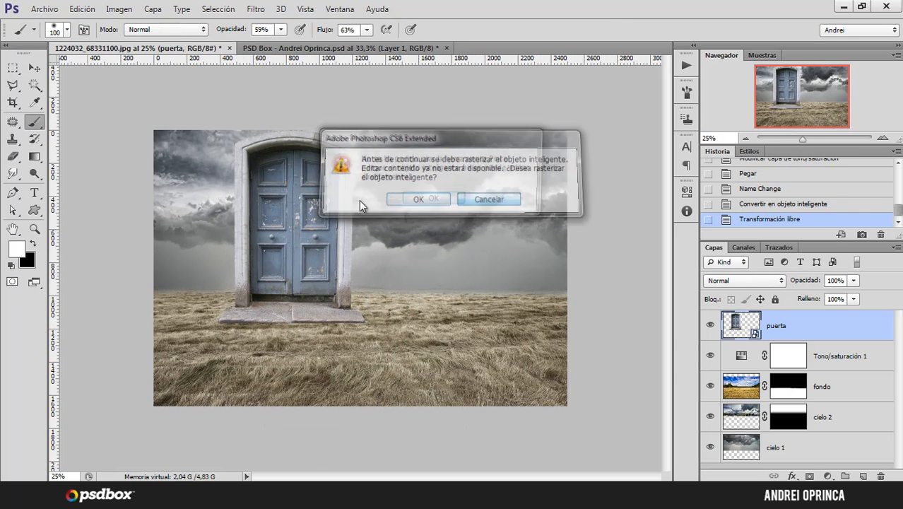
click(415, 201)
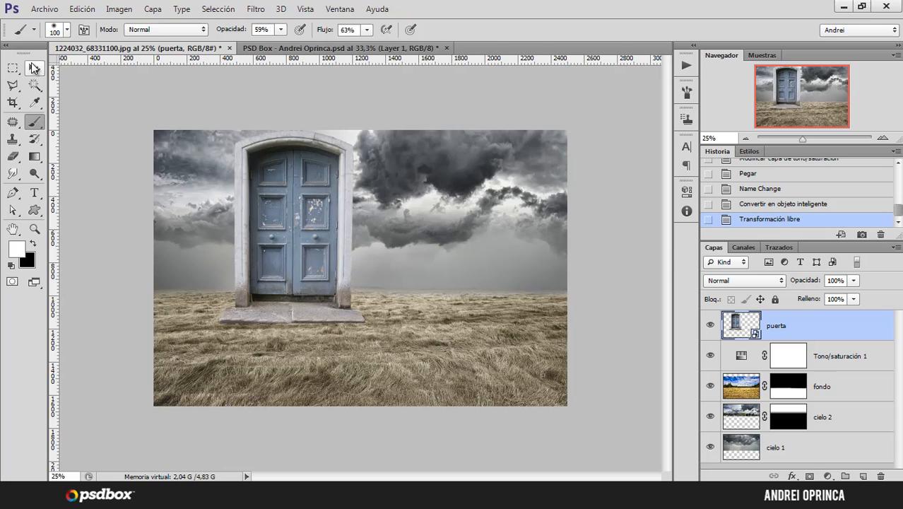
- Move the puerta layer down onto the left part of the field and scale it to about 37%
key(v)
drag(342, 205, 320, 225)
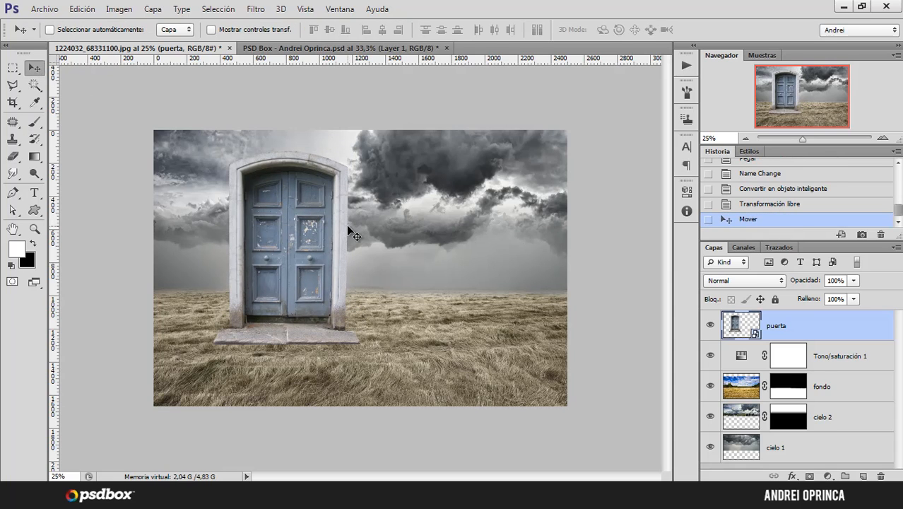
key(ctrl+t)
drag(350, 151, 308, 198)
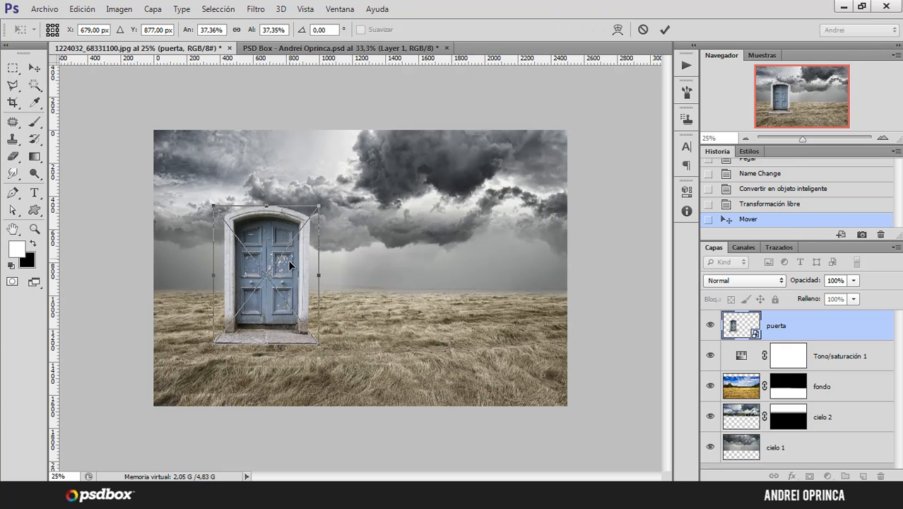
drag(288, 273, 297, 271)
key(Return)
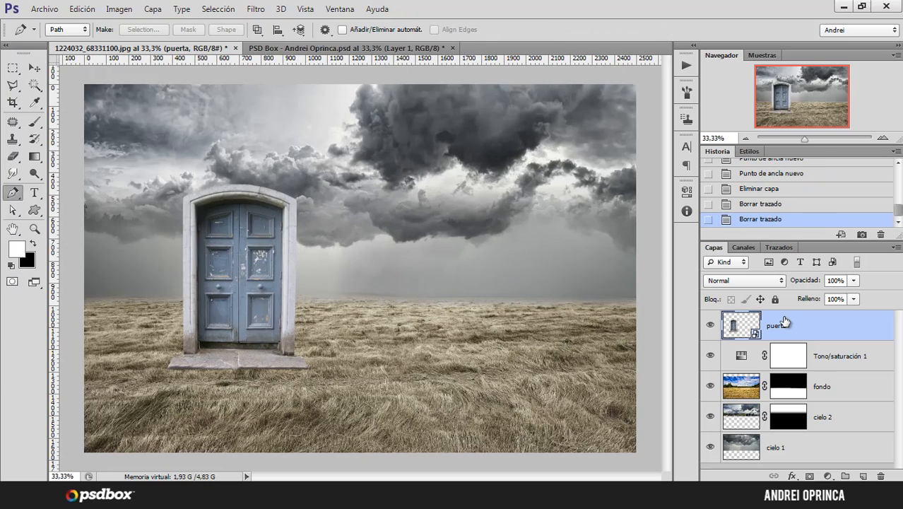
- Open the stone001___cutout__png_by_akio_stock-d2yyhix (1) image from the stock folder
key(ctrl+o)
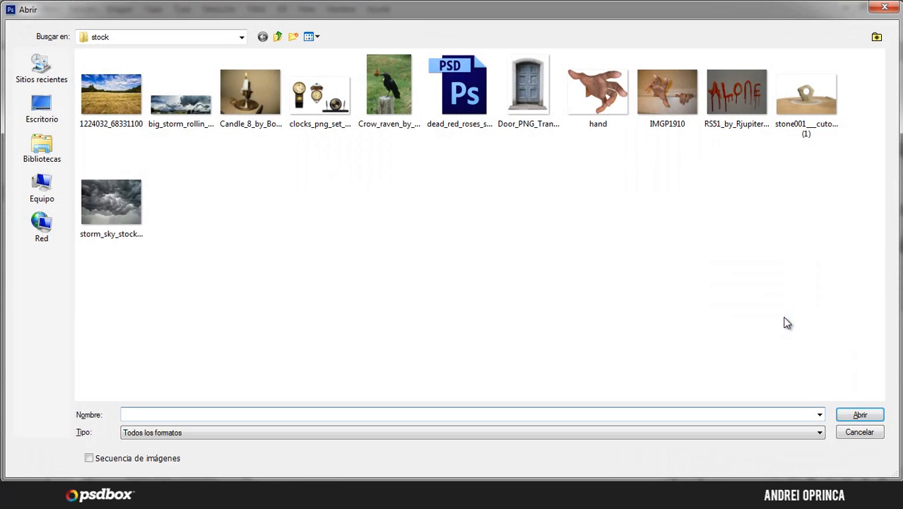
click(804, 126)
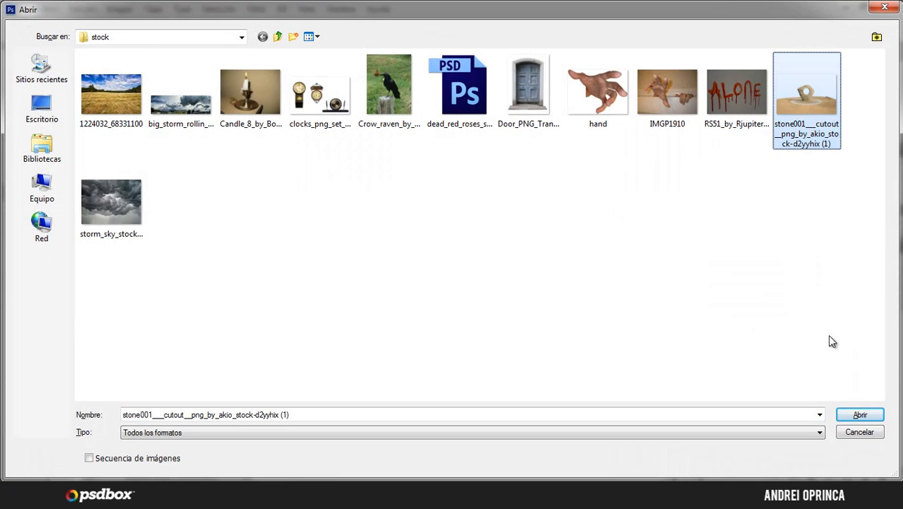
click(860, 416)
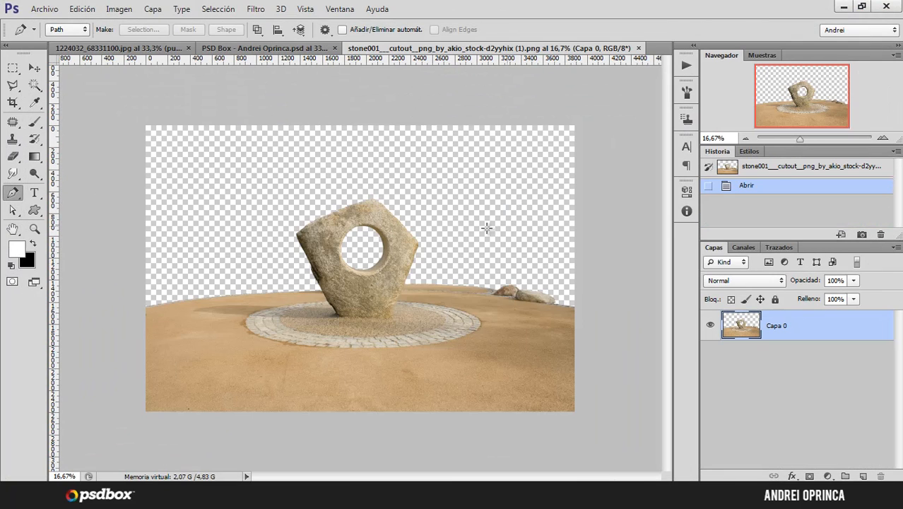
click(13, 68)
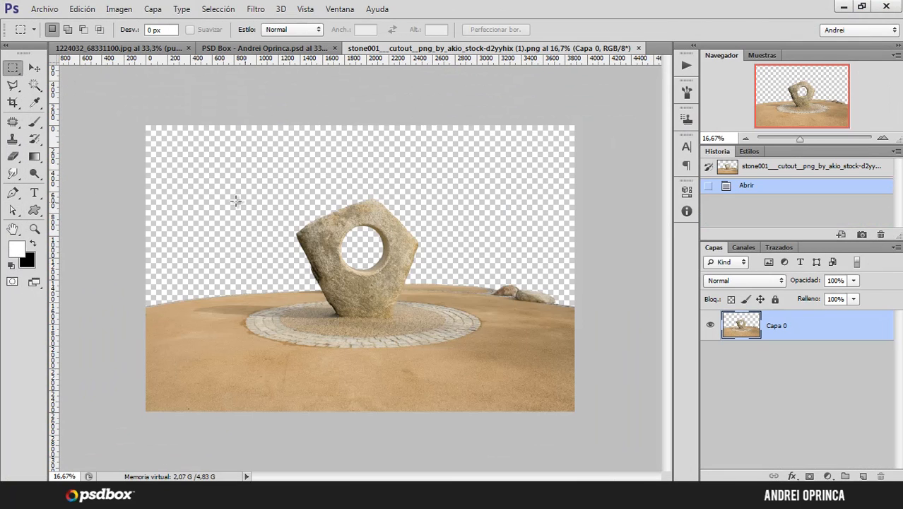
drag(235, 201, 497, 395)
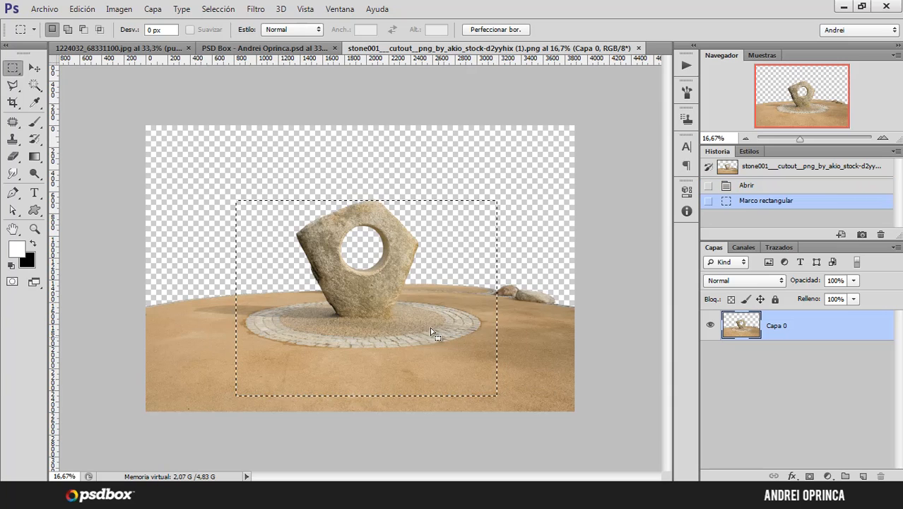
drag(430, 329, 428, 313)
key(ctrl+d)
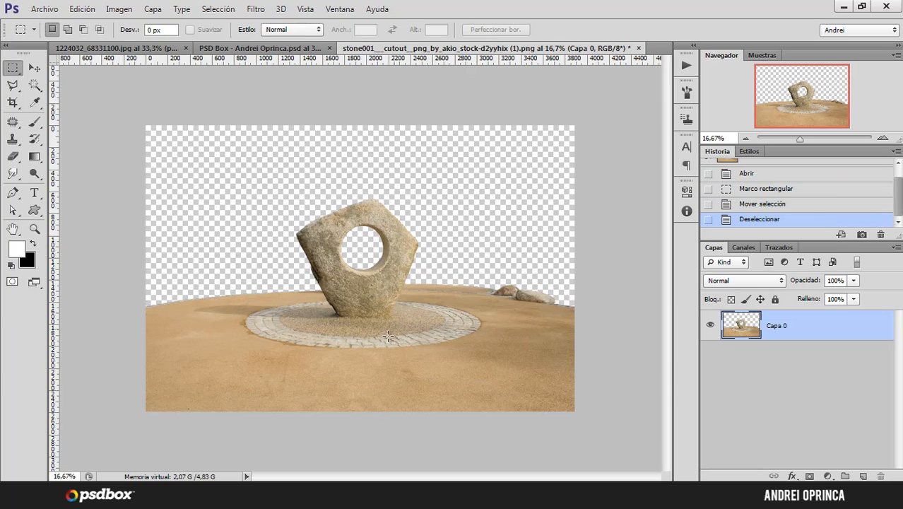
- Start a Pen path on the stone's lower left edge at the cobble ring and trace it up to the sand horizon
scroll(319, 352, up, 1)
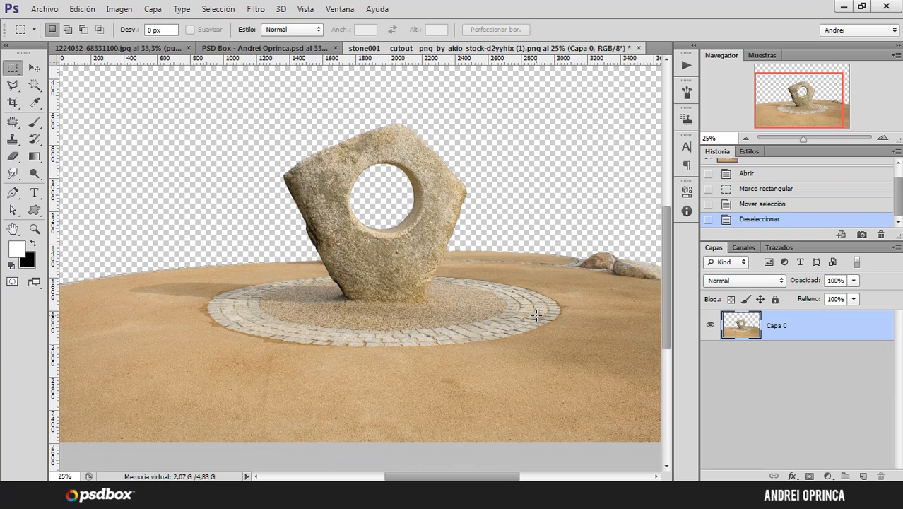
scroll(322, 312, up, 1)
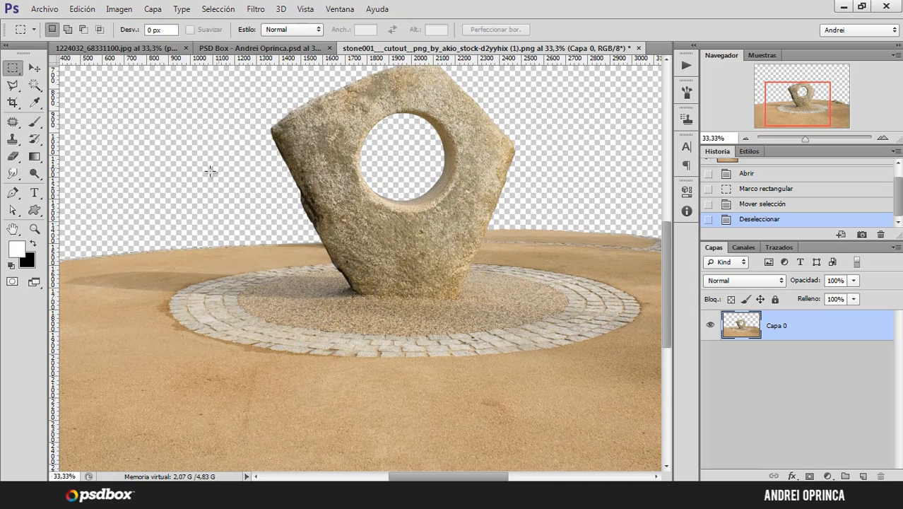
click(12, 193)
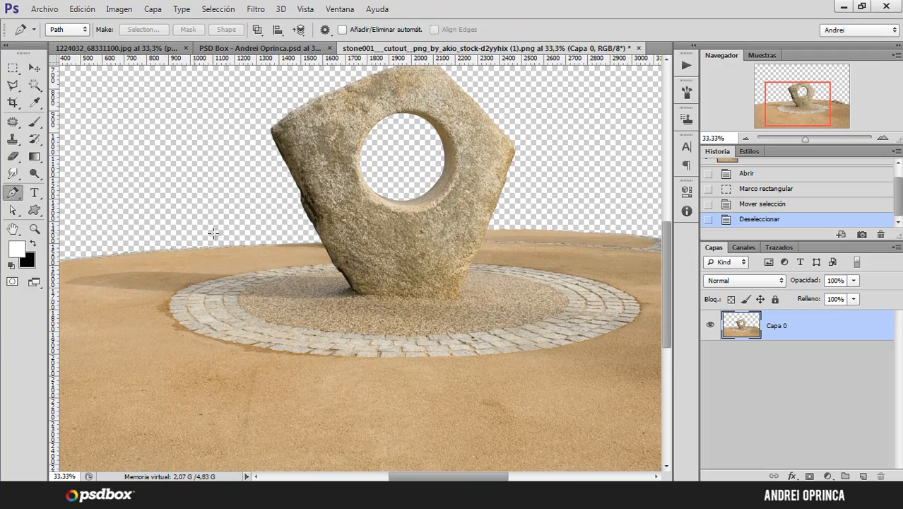
drag(255, 235, 422, 343)
click(422, 343)
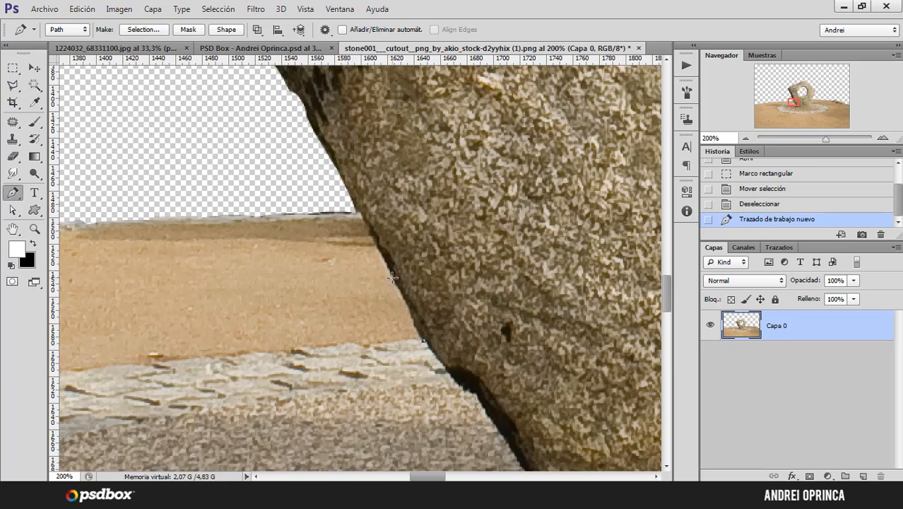
click(392, 277)
click(363, 215)
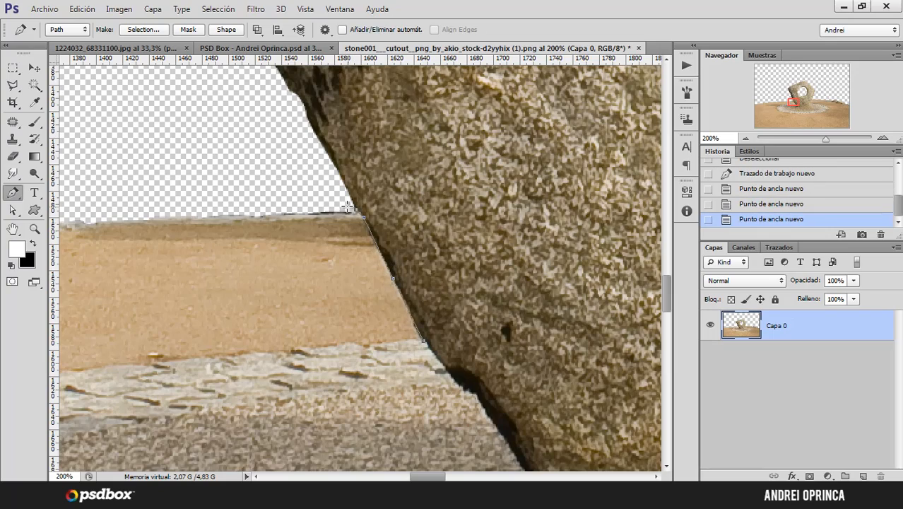
ctrl+alt+click(311, 198)
ctrl+alt+click(311, 198)
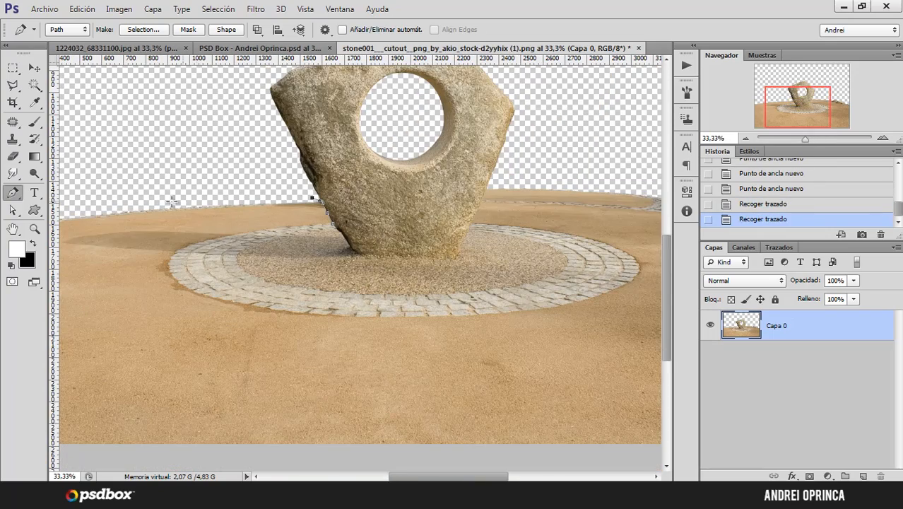
- Extend the path left above the sand horizon, down outside the canvas's left edge and below its lower left corner
ctrl+alt+click(164, 222)
click(161, 220)
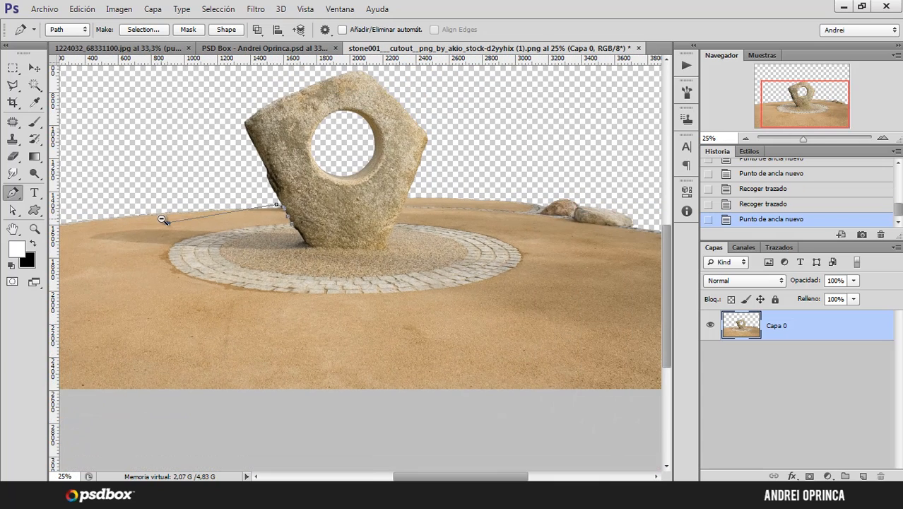
ctrl+alt+click(167, 221)
key(ctrl+z)
click(149, 286)
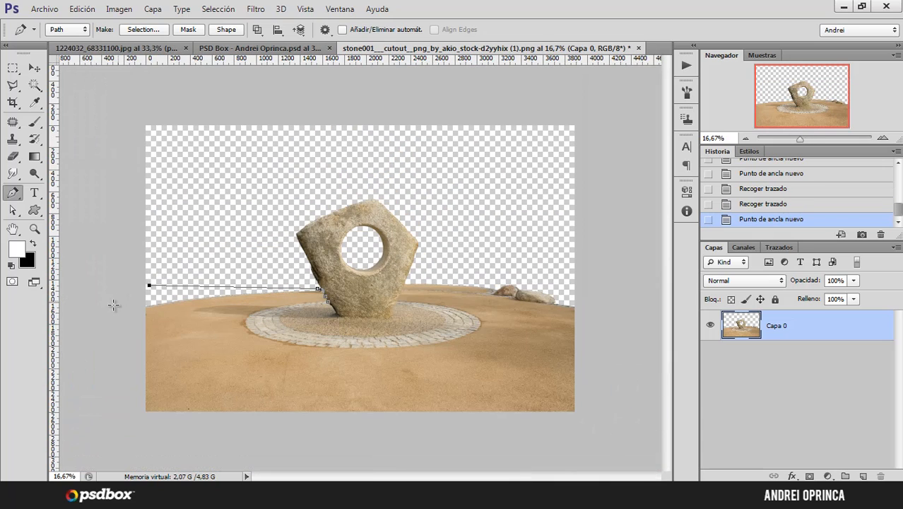
click(113, 310)
click(118, 429)
click(241, 443)
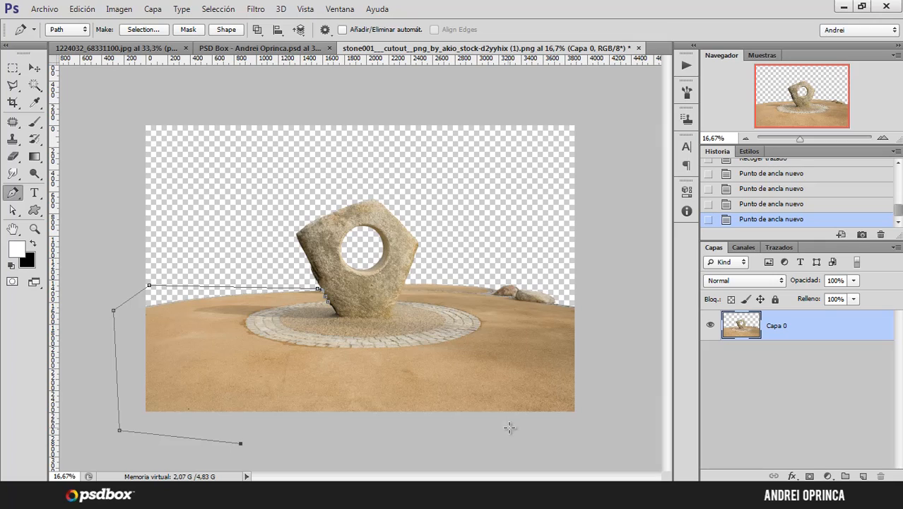
- Carry the path below the canvas, up outside its right edge and back above the small rocks toward the stone
click(553, 431)
click(606, 393)
click(607, 362)
click(606, 327)
click(599, 308)
click(589, 290)
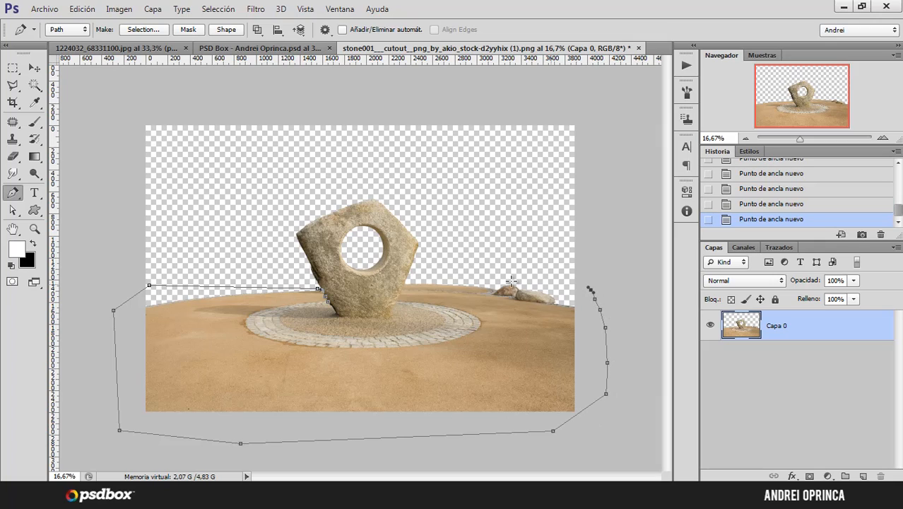
click(422, 274)
- Bring the path to the stone's right edge at the horizon and trace that edge down toward the cobble ring
scroll(407, 282, up, 5)
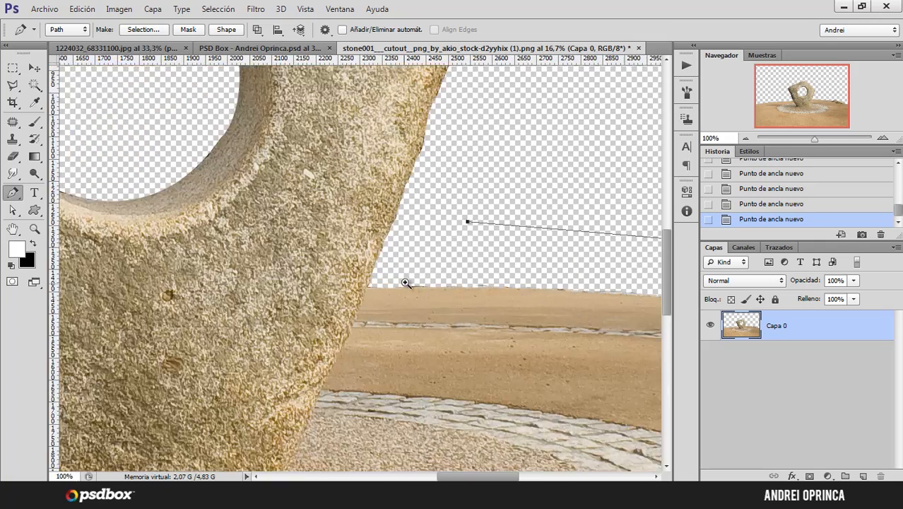
scroll(405, 283, up, 1)
click(343, 282)
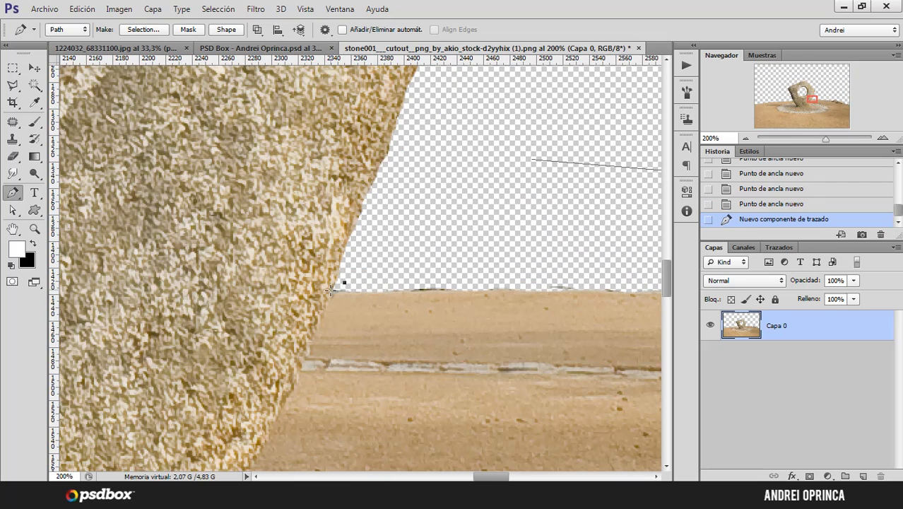
click(535, 161)
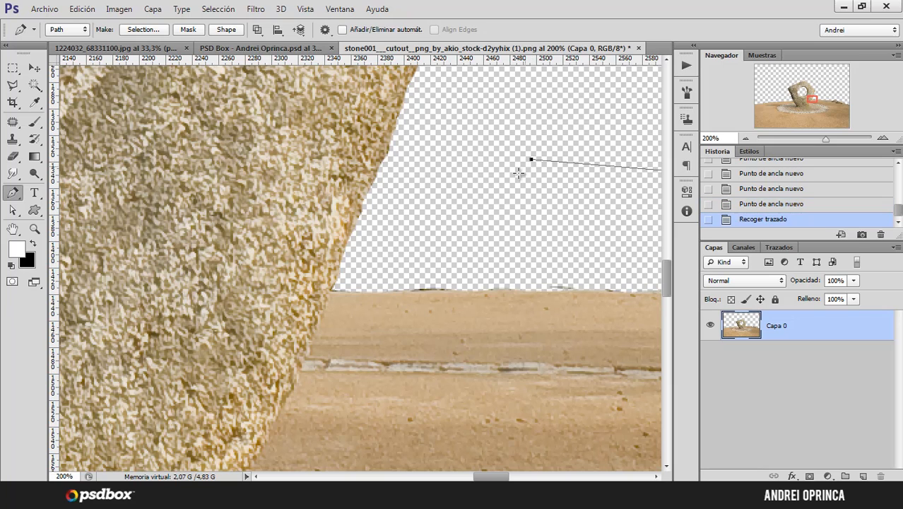
click(367, 258)
click(331, 290)
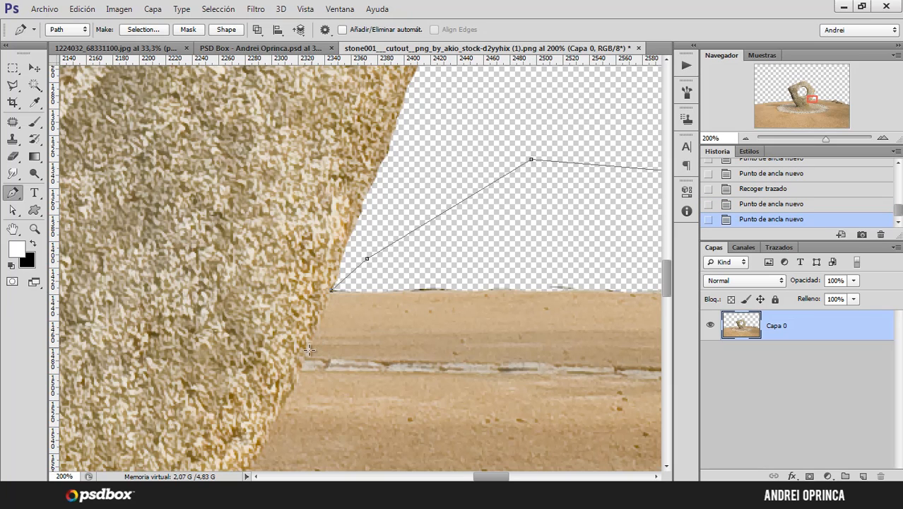
click(306, 355)
scroll(404, 379, down, 3)
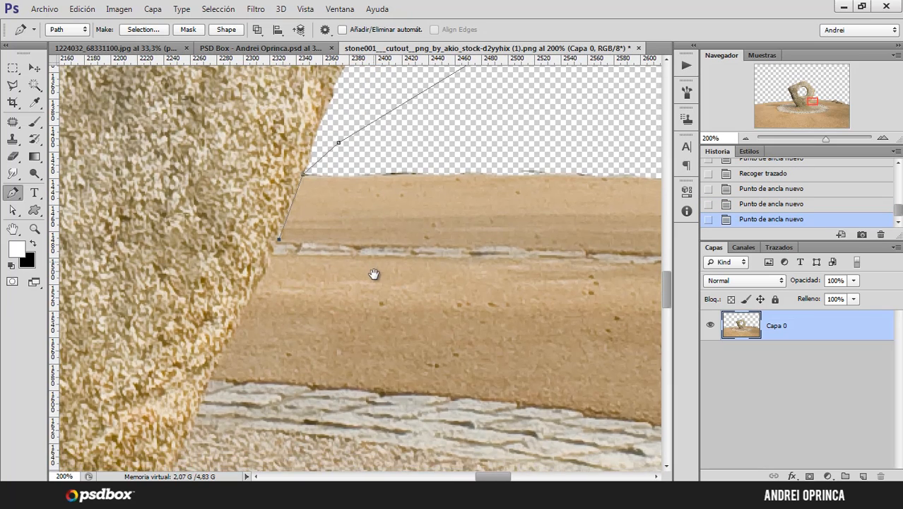
click(266, 271)
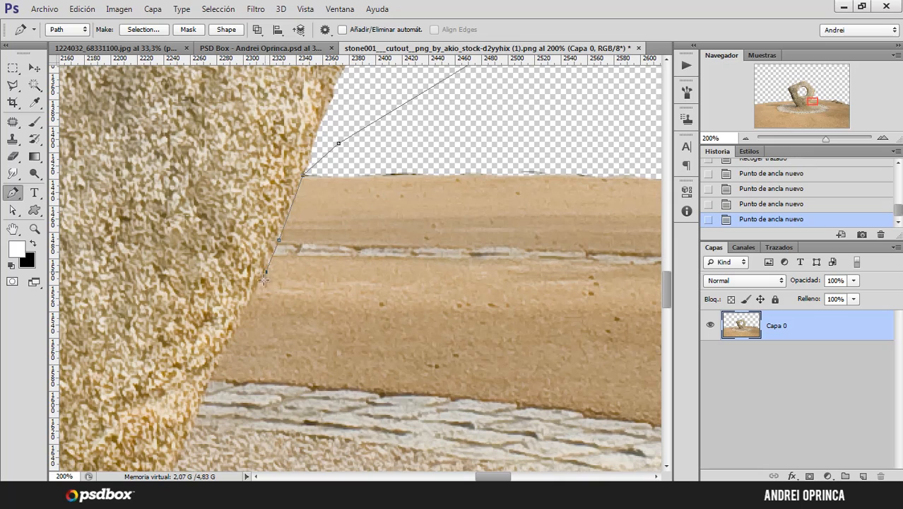
click(238, 321)
- Trace the path along the cobble ring's upper right outer edge and around its right end
click(306, 386)
scroll(451, 359, down, 3)
scroll(427, 338, right, 4)
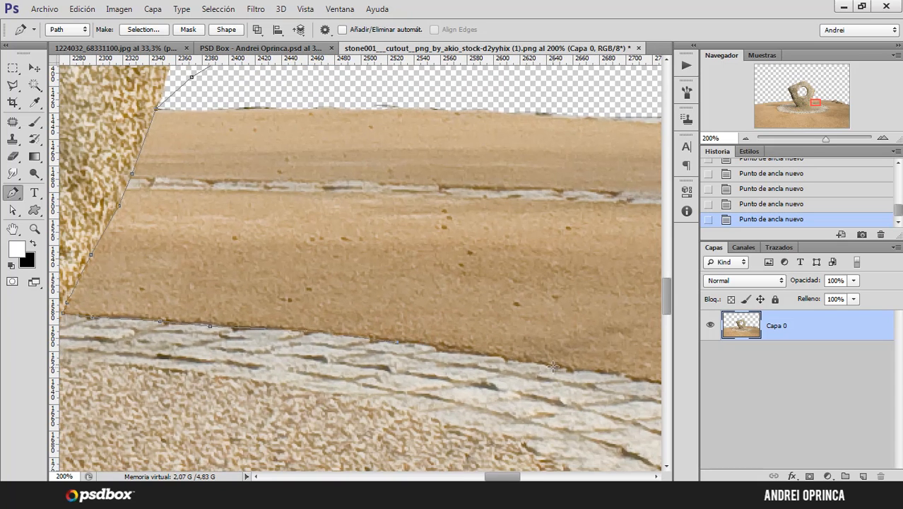
drag(604, 384, 373, 286)
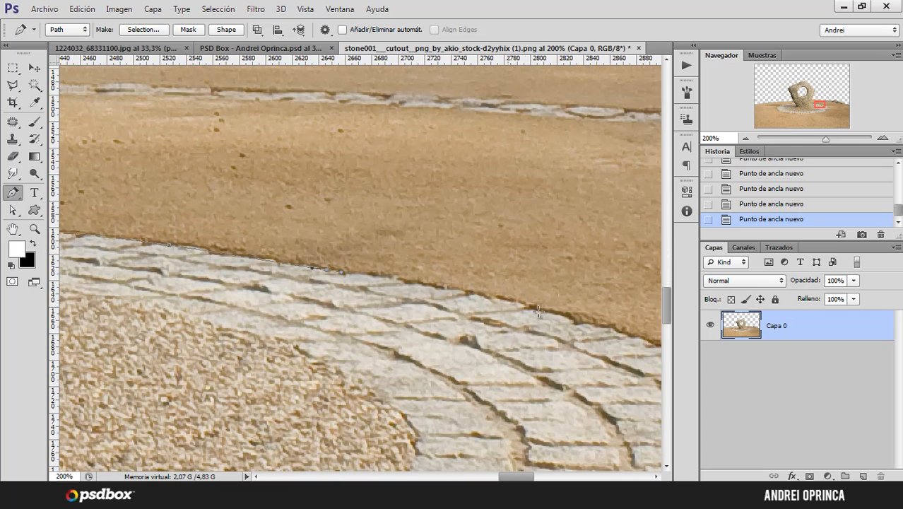
drag(615, 347, 424, 249)
drag(615, 339, 579, 298)
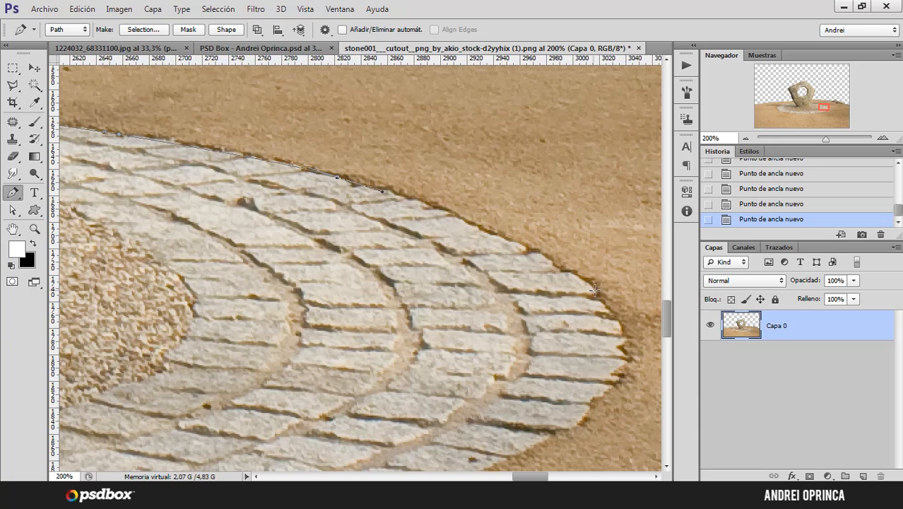
click(593, 290)
drag(620, 327, 597, 215)
drag(510, 318, 417, 366)
- Continue the path along the front outer edge of the cobble ring, undoing the misplaced curved anchor point on the sand
scroll(434, 363, down, 1)
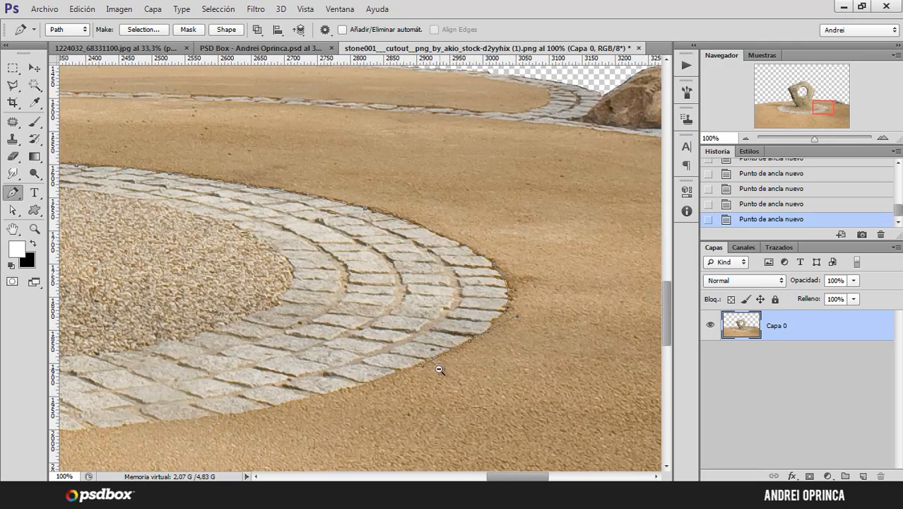
scroll(439, 369, down, 3)
scroll(581, 333, up, 2)
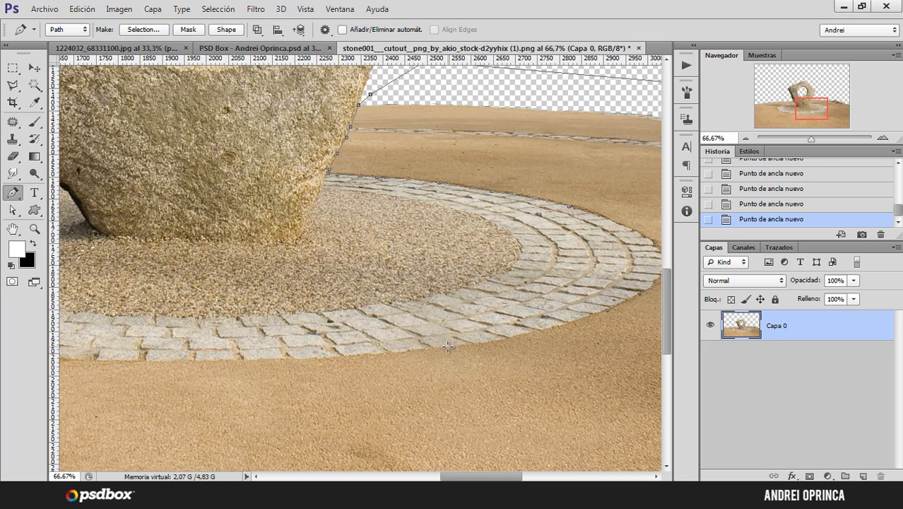
drag(447, 346, 380, 355)
drag(328, 377, 558, 349)
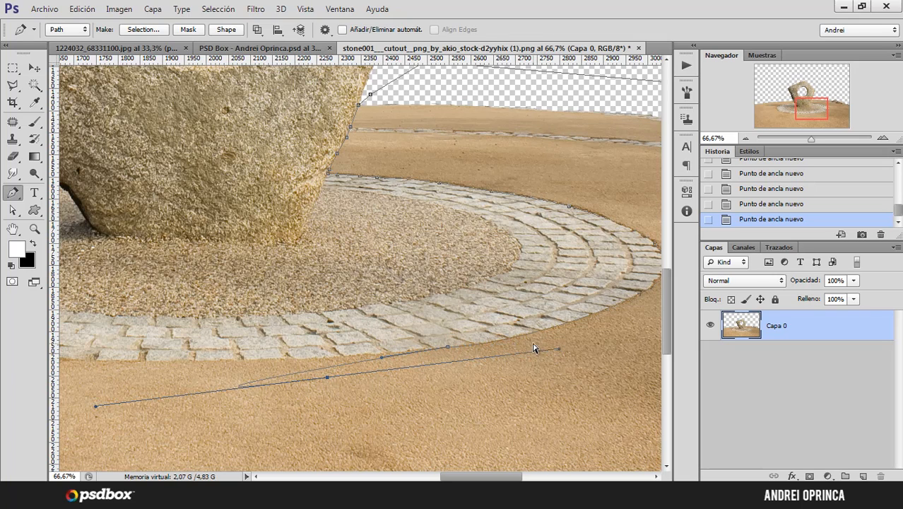
key(ctrl+z)
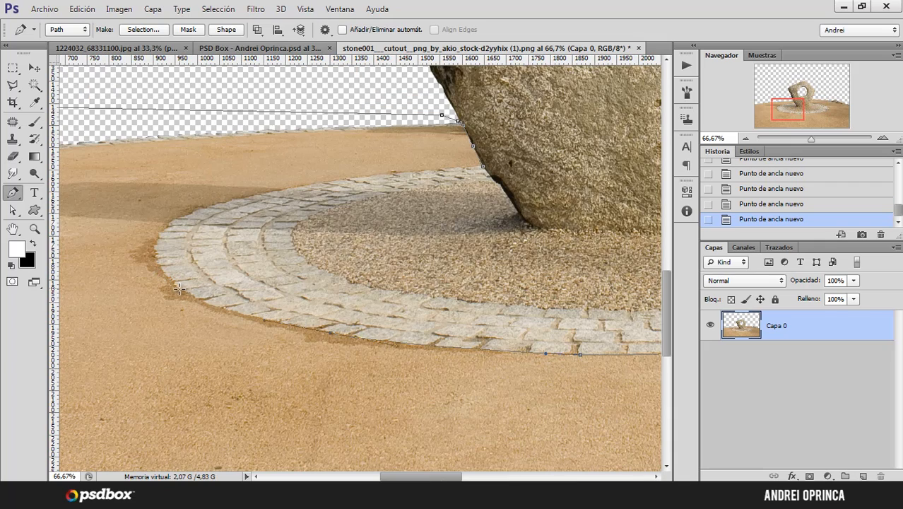
- Trace the path around the cobble ring's left end and back edge to the stone and close it at the starting point
drag(199, 306, 178, 287)
drag(182, 217, 227, 198)
click(383, 173)
drag(475, 166, 488, 171)
- Convert the closed path to a new selection with a 0-pixel feather, delete the sand inside it and deselect
scroll(499, 164, down, 5)
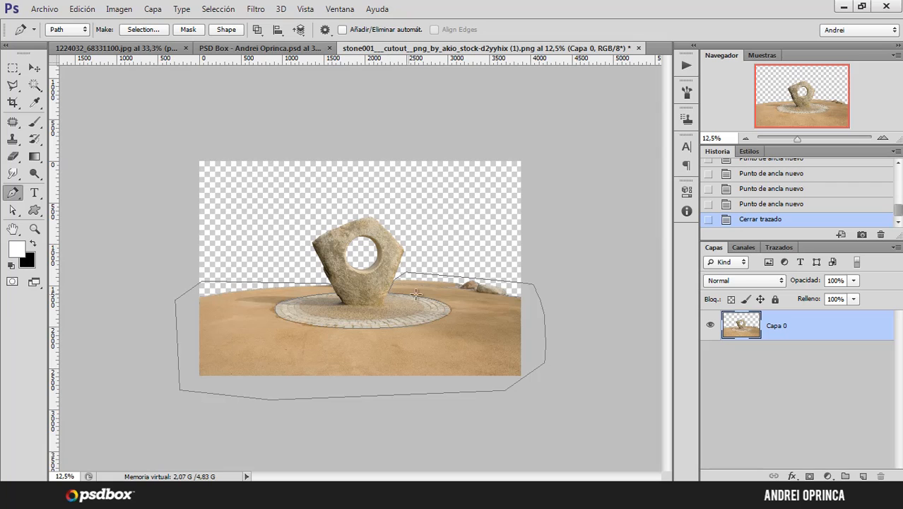
right_click(429, 294)
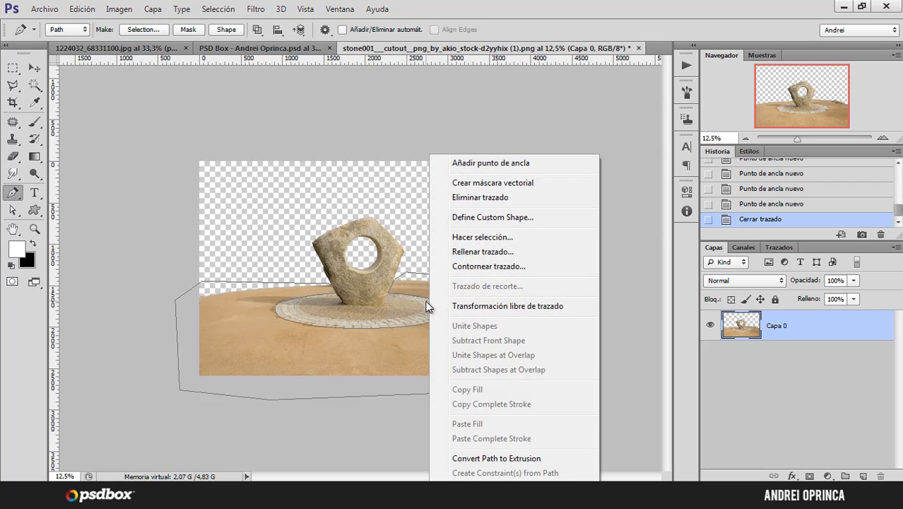
click(498, 238)
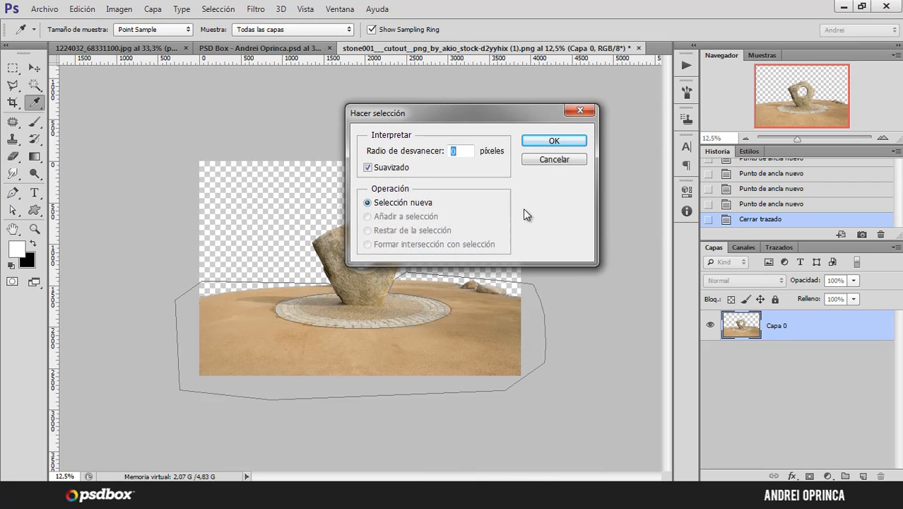
click(552, 142)
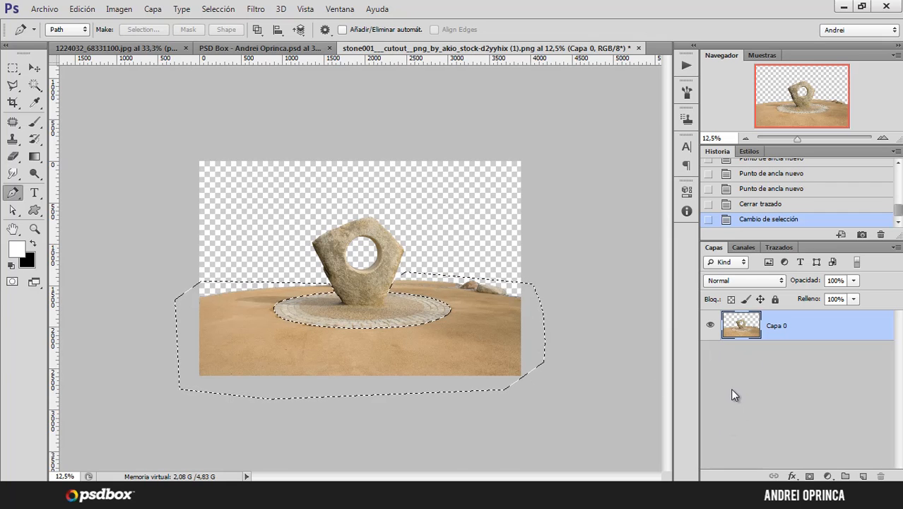
key(Delete)
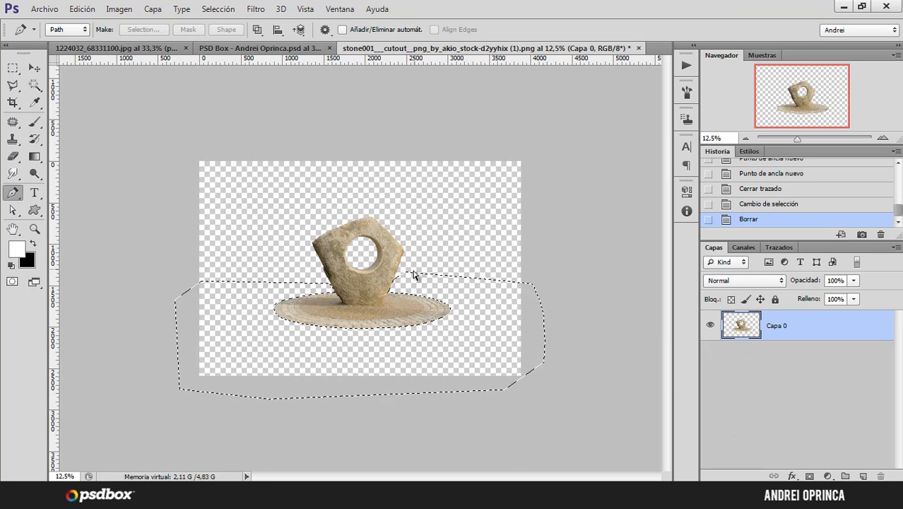
key(ctrl+d)
- Deselect, enclose the stone and its cobble ring in a rectangular selection, and copy it into the door composite 1224032_68331100.jpg
click(13, 68)
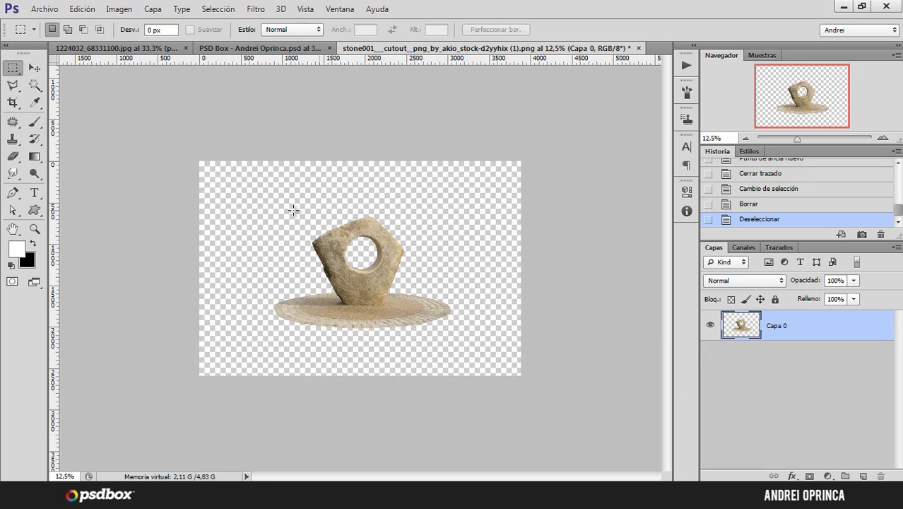
drag(245, 197, 488, 356)
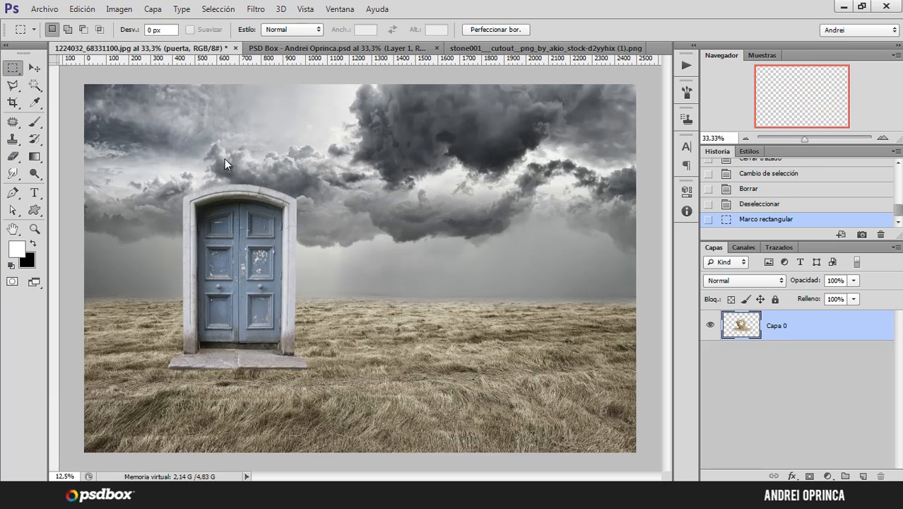
click(142, 48)
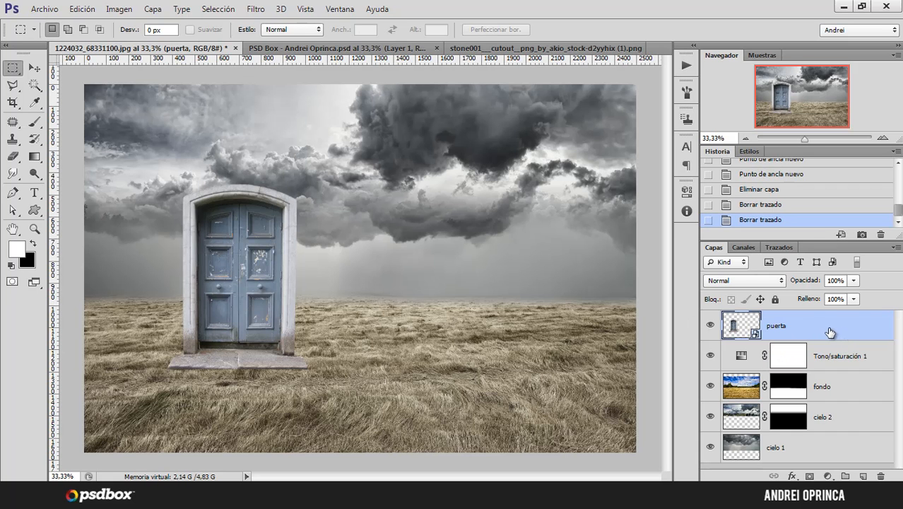
key(ctrl+v)
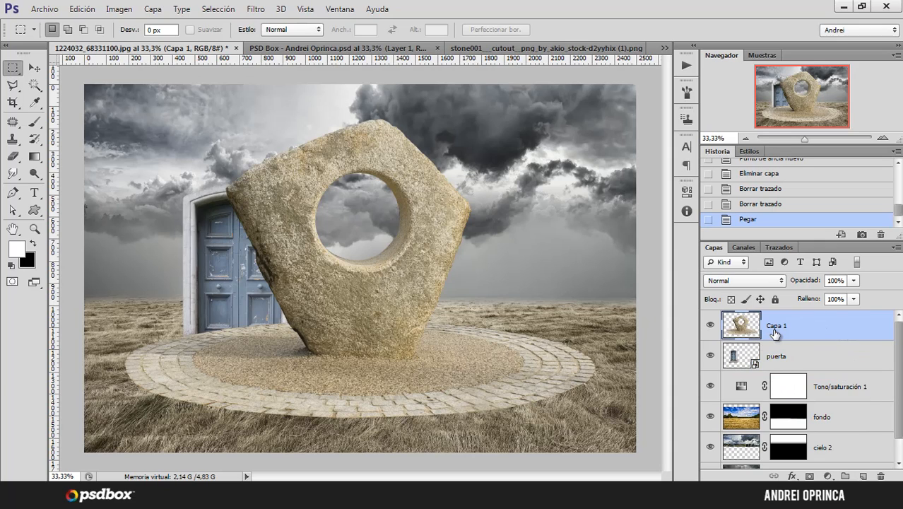
- Rename the pasted stone layer ESCULTURA and convert it to a smart object
double_click(775, 327)
key(Return)
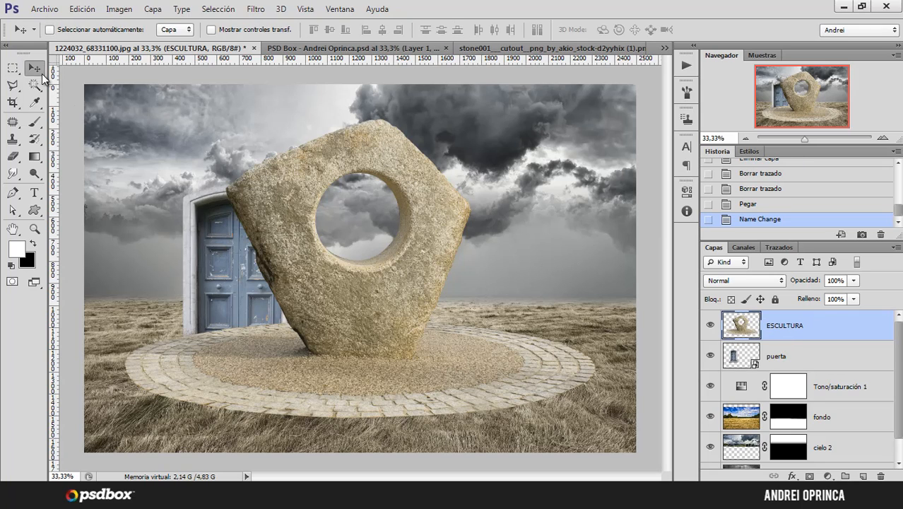
click(39, 71)
key(ctrl+t)
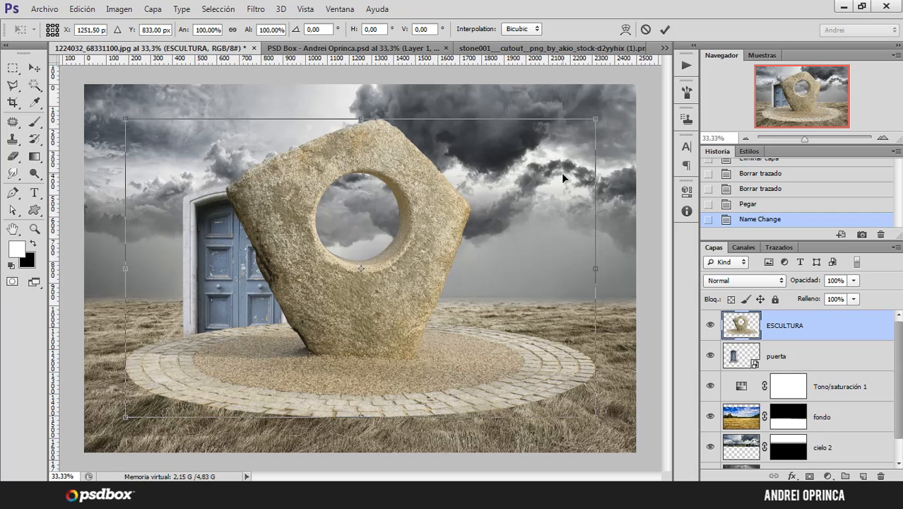
key(Escape)
right_click(815, 316)
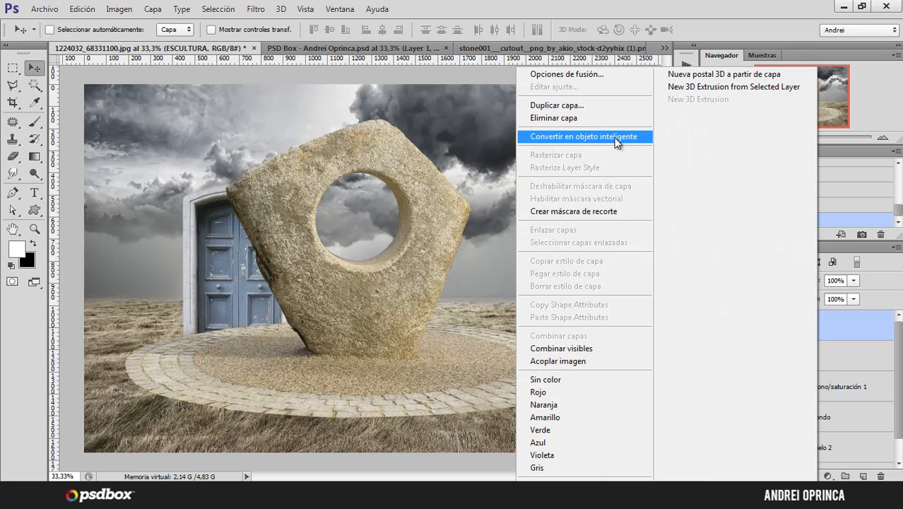
click(613, 139)
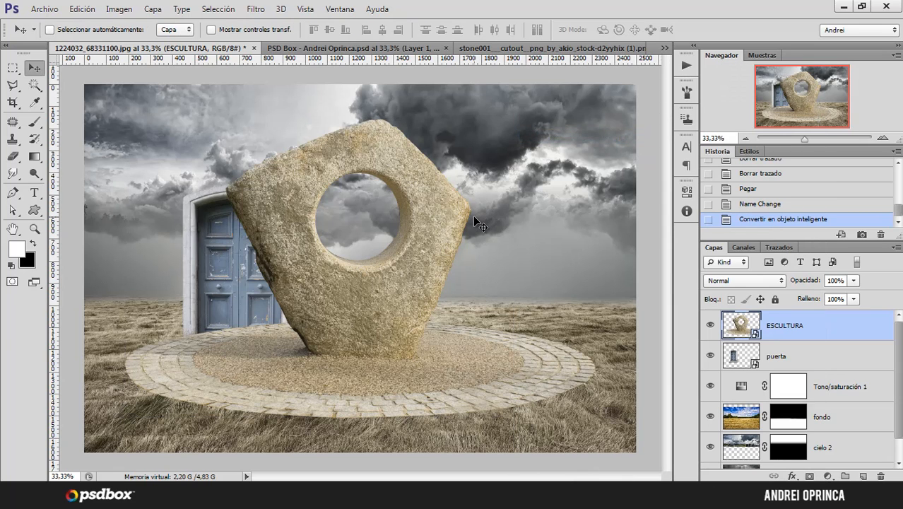
- Scale the ESCULTURA layer down to about 57% and place it on the field to the right of the door
key(ctrl+t)
drag(592, 121, 391, 250)
drag(344, 338, 517, 309)
key(Return)
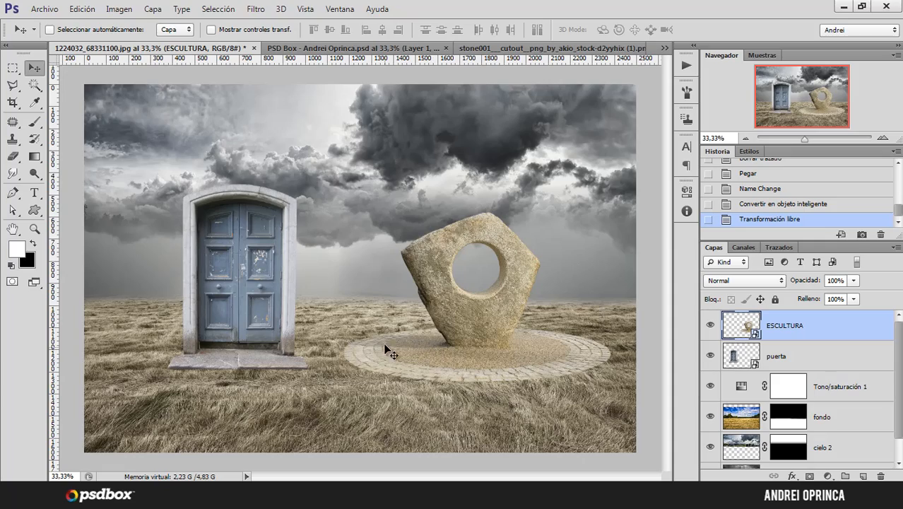
- Flip the stone sculpture horizontally with Free Transform
scroll(382, 343, up, 1)
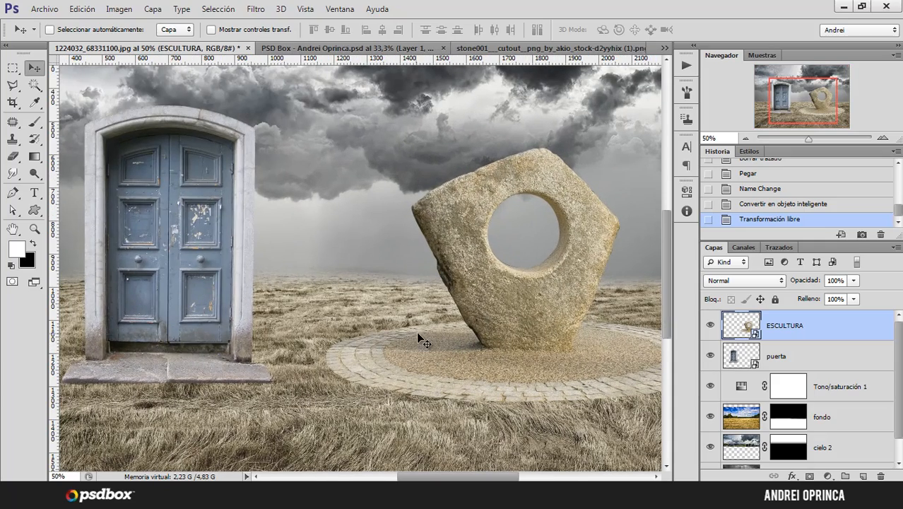
scroll(418, 337, down, 2)
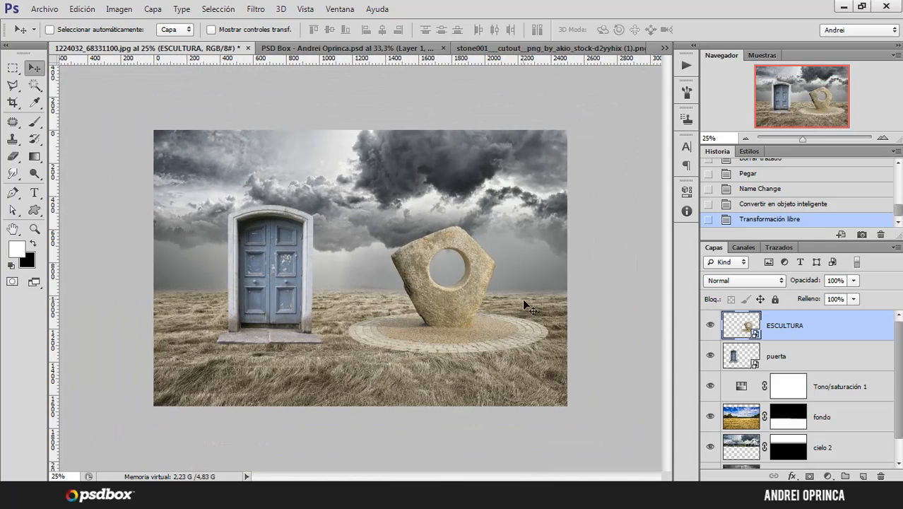
key(ctrl+t)
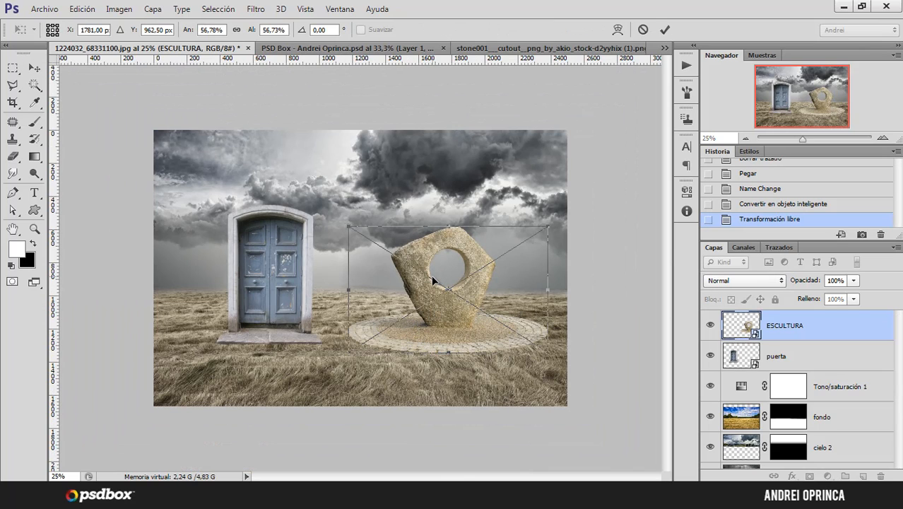
right_click(460, 302)
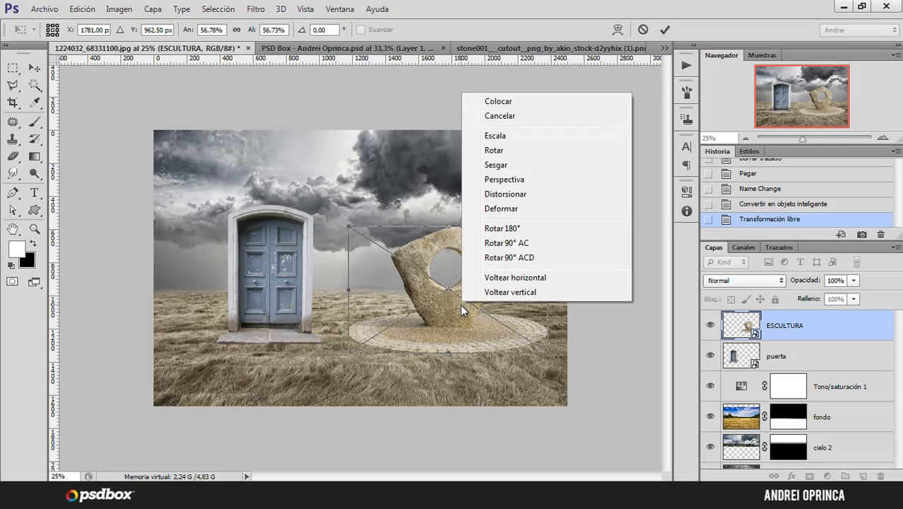
click(535, 279)
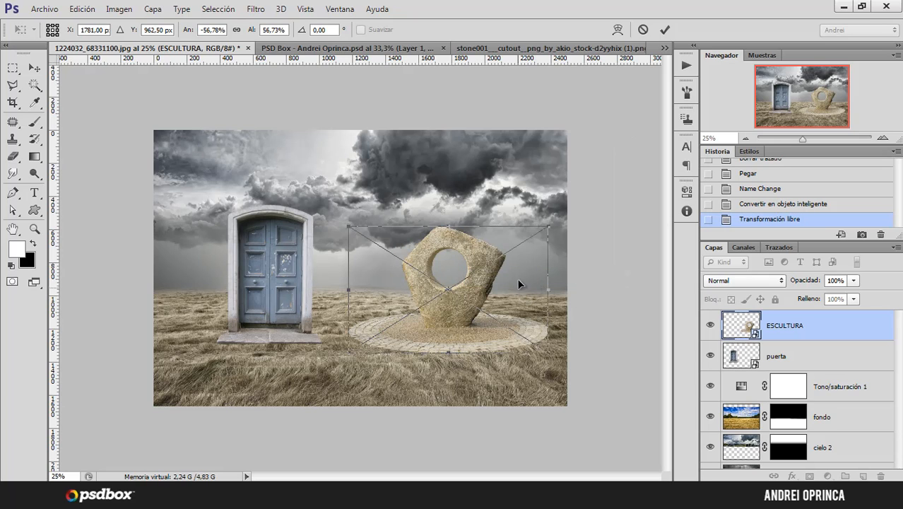
key(Return)
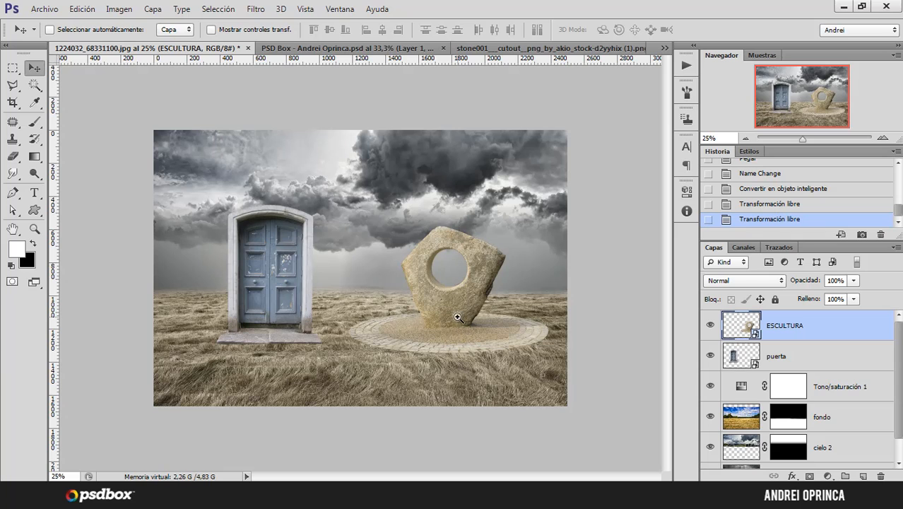
- Reduce the flipped sculpture to about 48% with Free Transform, keeping it to the right of the door
ctrl+click(457, 317)
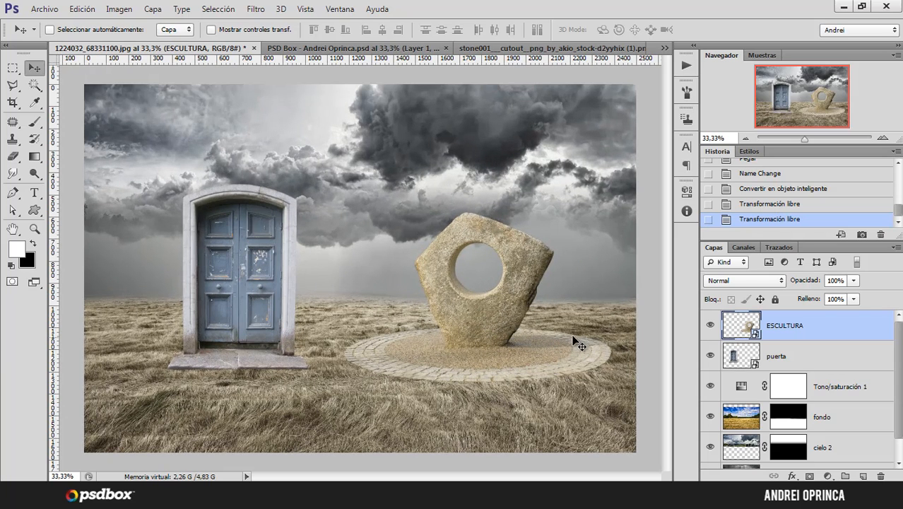
key(ctrl+t)
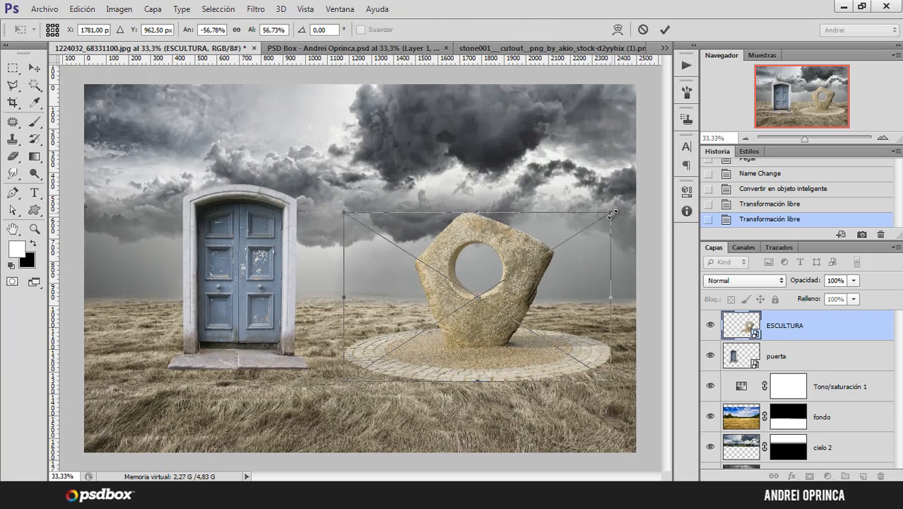
drag(612, 214, 551, 248)
drag(493, 321, 524, 313)
drag(590, 238, 603, 229)
drag(569, 286, 554, 278)
key(Return)
- Nudge the reduced sculpture down on the field and slightly to the left
key(shift+Down)
key(shift+Down)
key(shift+Down)
key(shift+Down)
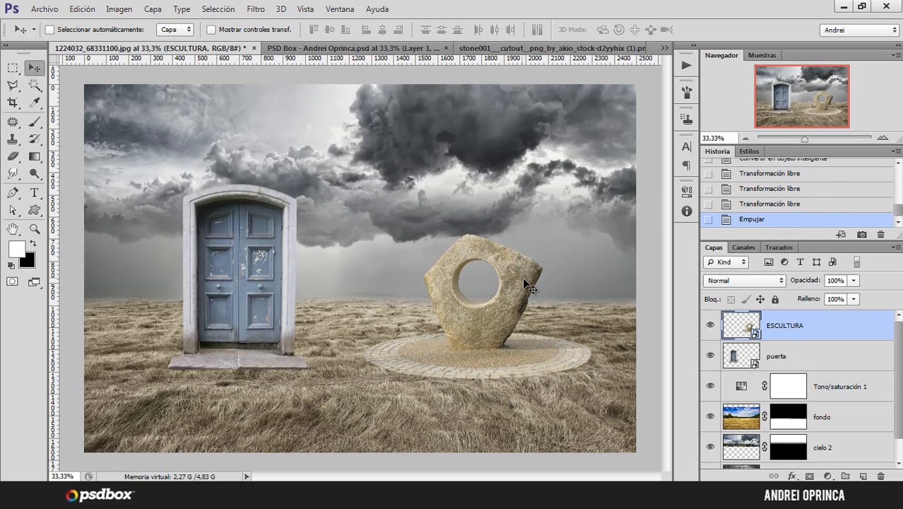
key(shift+Left)
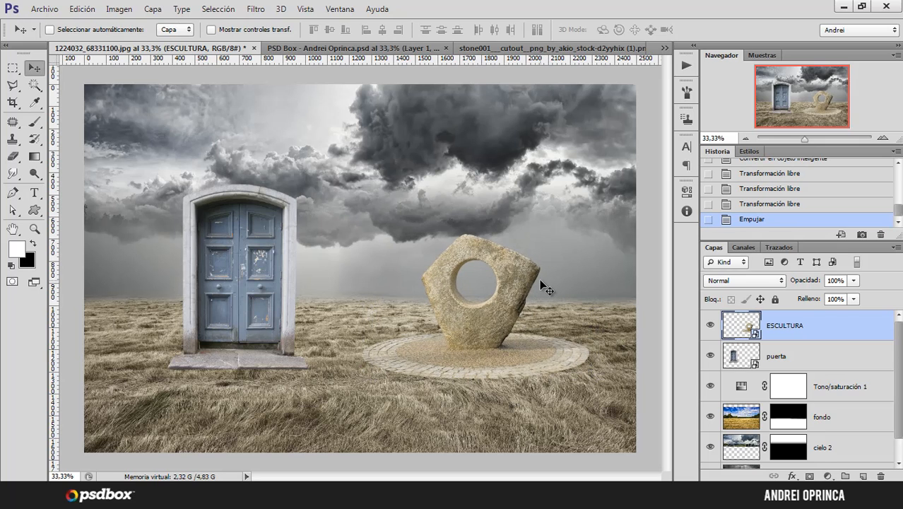
- Enlarge the sculpture to about 67% so the cobble ring reaches the door's step
key(ctrl+t)
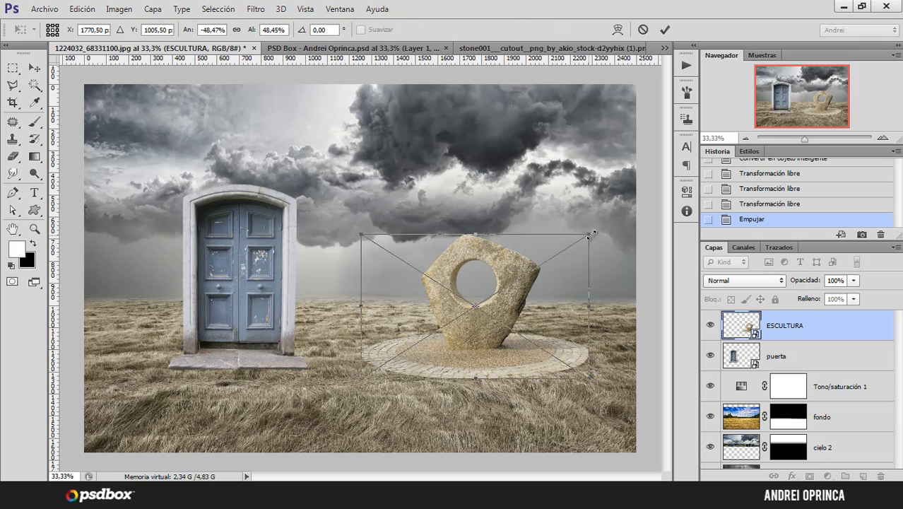
mouse_move(592, 234)
mouse_down()
mouse_move(675, 181)
mouse_move(518, 259)
mouse_up()
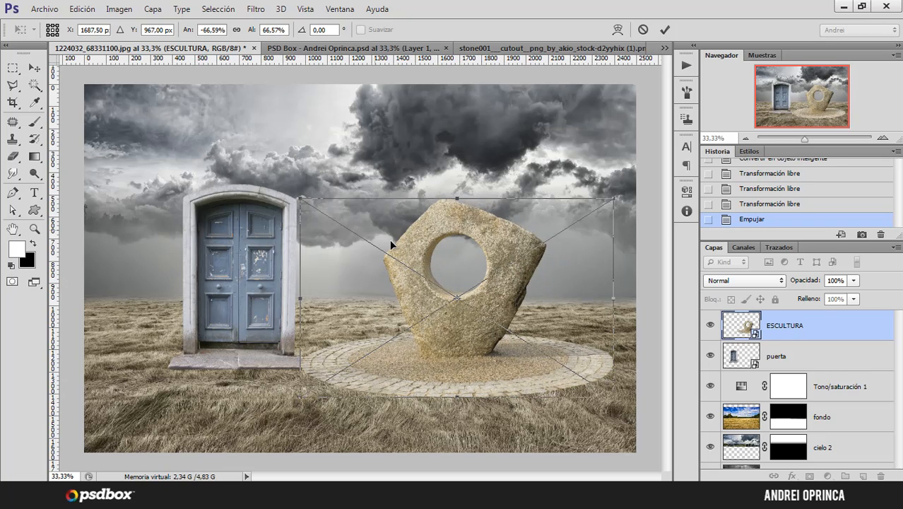
key(Return)
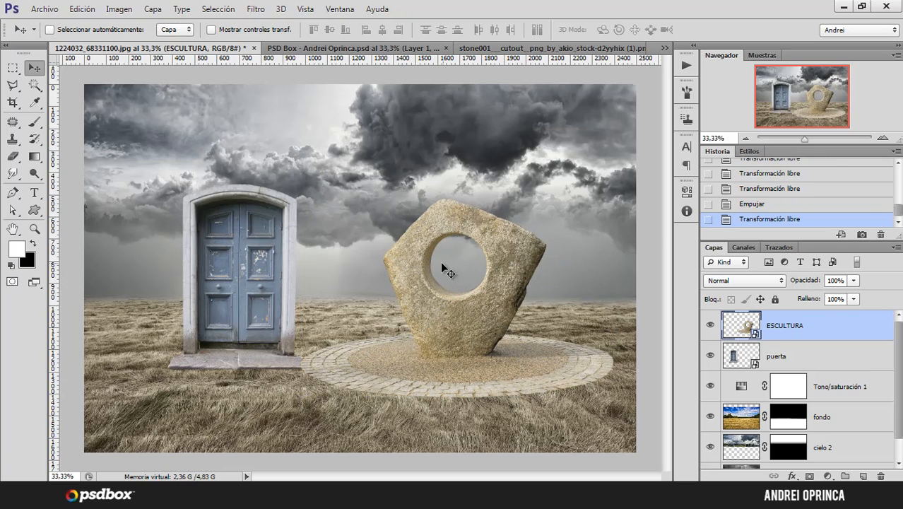
- Scale the sculpture to about 52% with Free Transform and move it to the right, away from the door
click(497, 296)
click(494, 295)
click(493, 294)
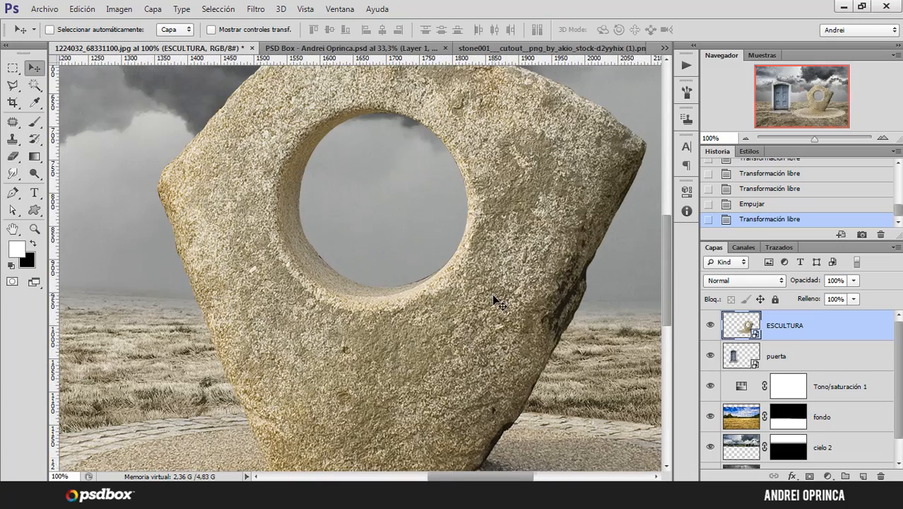
alt+click(494, 284)
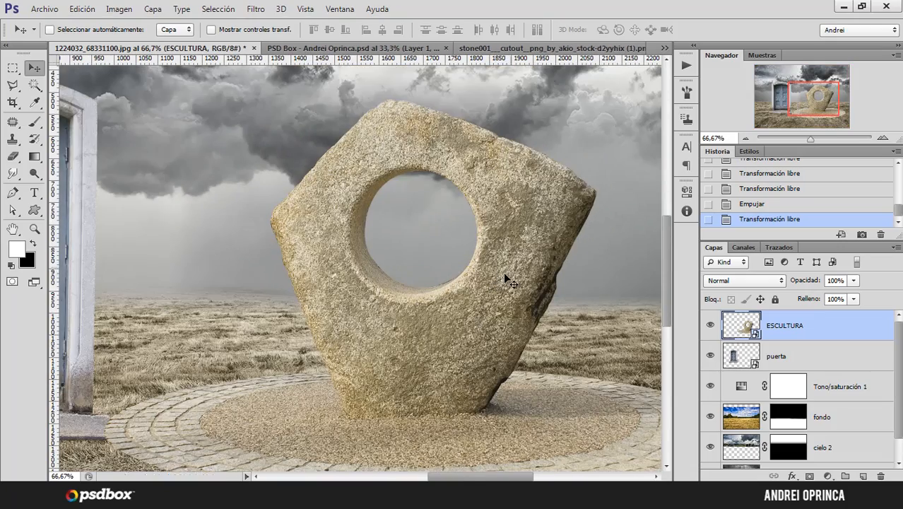
alt+click(509, 265)
alt+click(509, 265)
alt+click(509, 265)
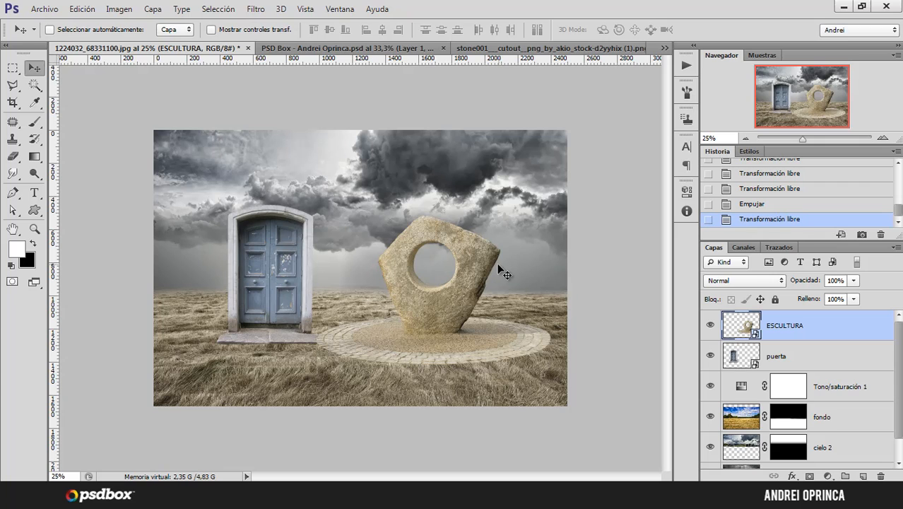
key(ctrl+t)
drag(555, 218, 478, 262)
drag(448, 295, 501, 282)
drag(534, 242, 544, 228)
drag(526, 268, 527, 267)
- Nudge the sculpture down and left to about X 1796.5 px, Y 978.5 px and apply the transform
key(Down)
key(Down)
key(Down)
key(Down)
key(Down)
key(Down)
key(Down)
key(Down)
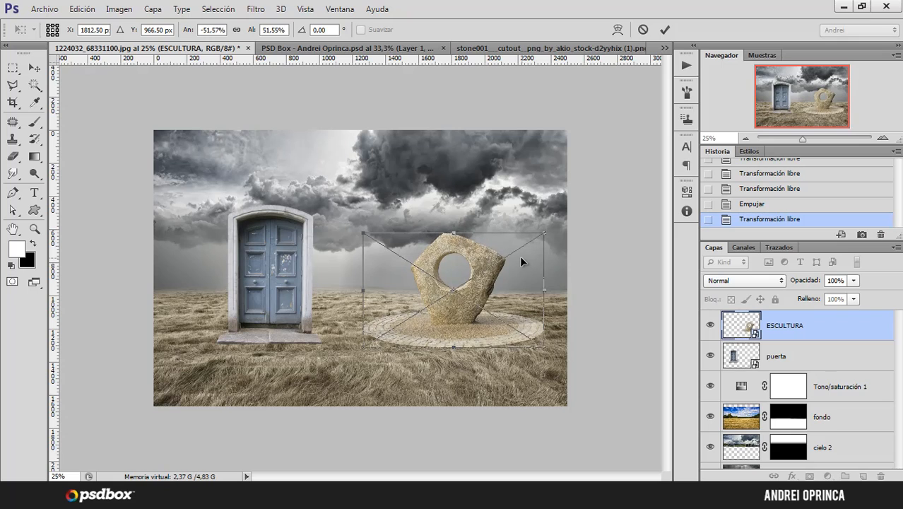
key(Left)
key(Left)
key(Left)
key(Left)
key(Down)
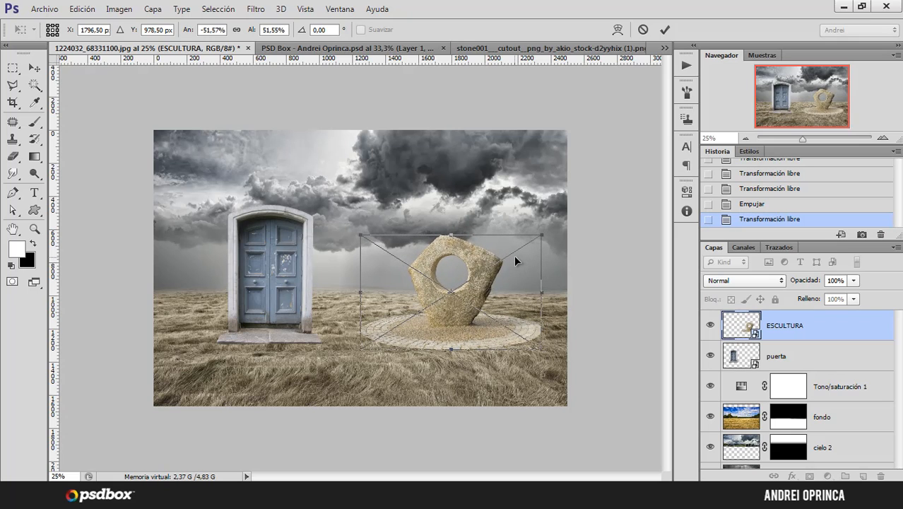
key(Return)
- Move the puerta layer slightly to the left and nudge the ESCULTURA layer slightly up and left
click(796, 354)
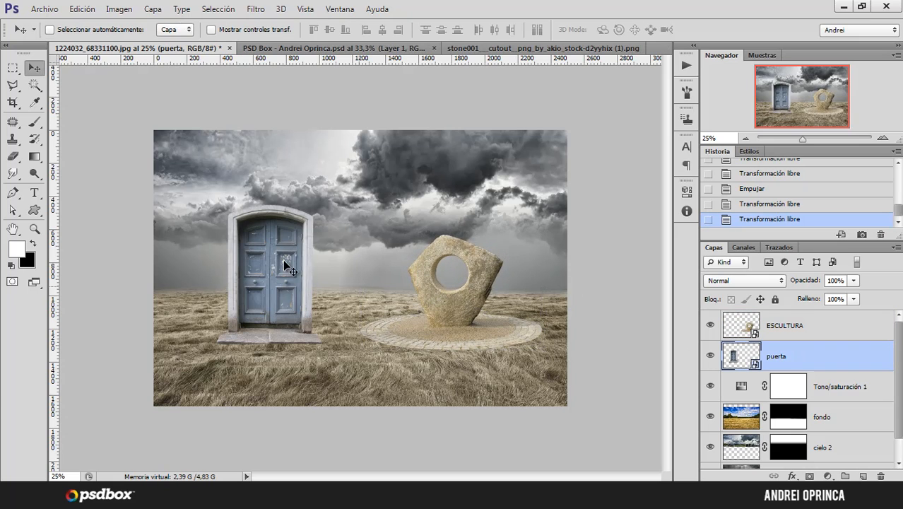
drag(295, 278, 284, 274)
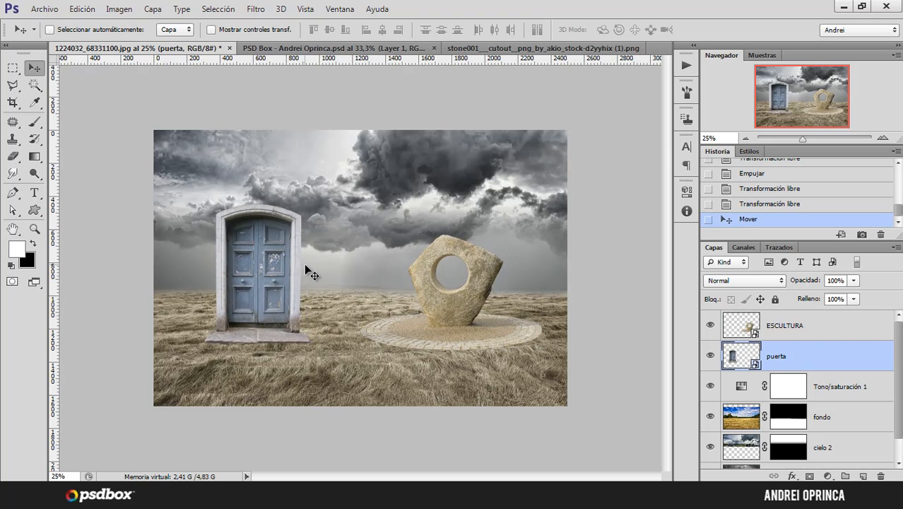
click(823, 326)
key(Left)
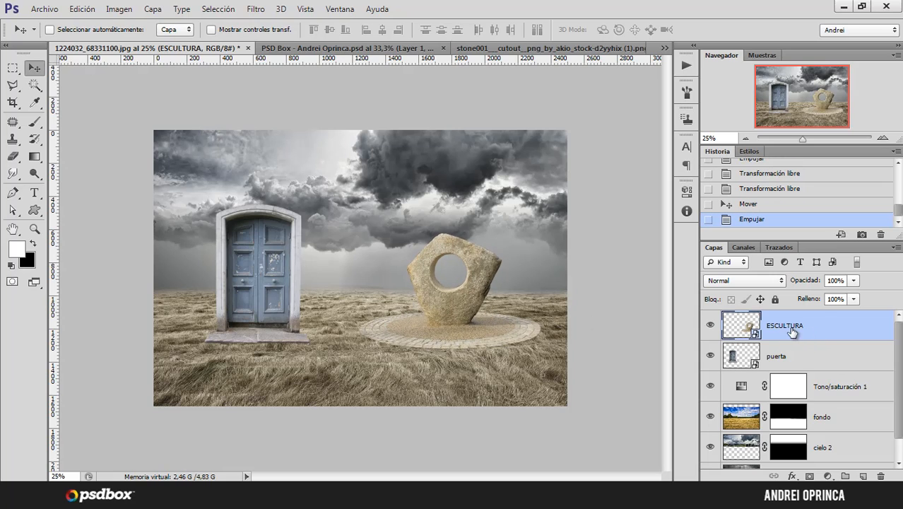
- Add a layer mask to the ESCULTURA layer and restore the default brush set for the Brush tool
click(810, 477)
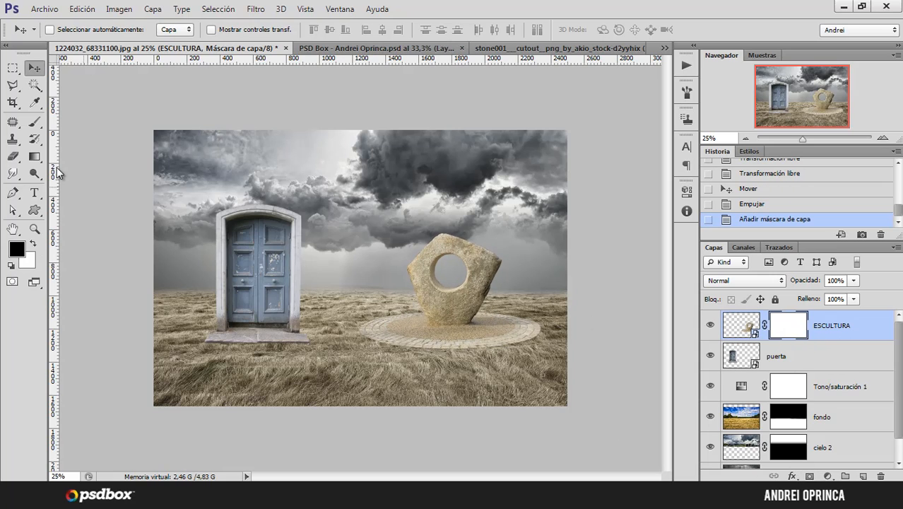
click(34, 122)
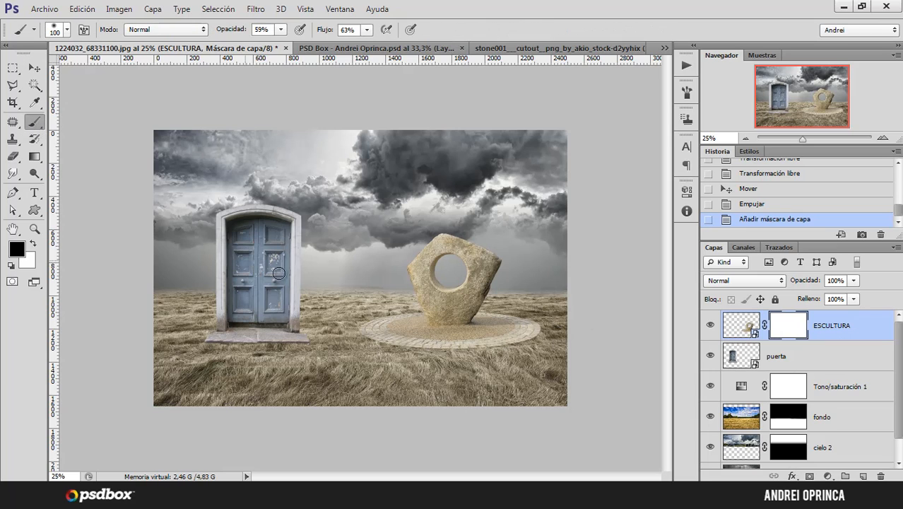
right_click(363, 206)
mouse_move(647, 315)
mouse_down()
mouse_move(650, 337)
mouse_move(650, 311)
mouse_up()
click(671, 223)
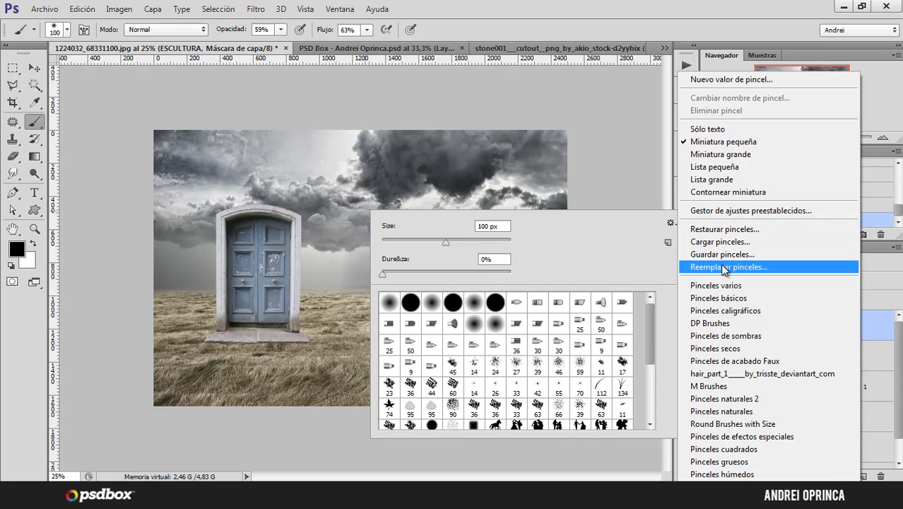
click(723, 229)
click(397, 193)
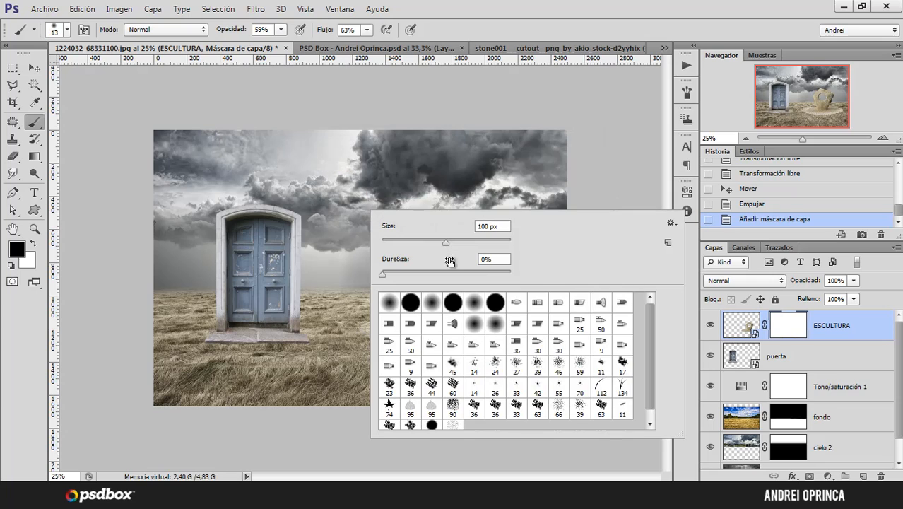
- Choose the 134 grass brush tip and set its size to 60 px for work around the sculpture's base
drag(648, 316, 650, 354)
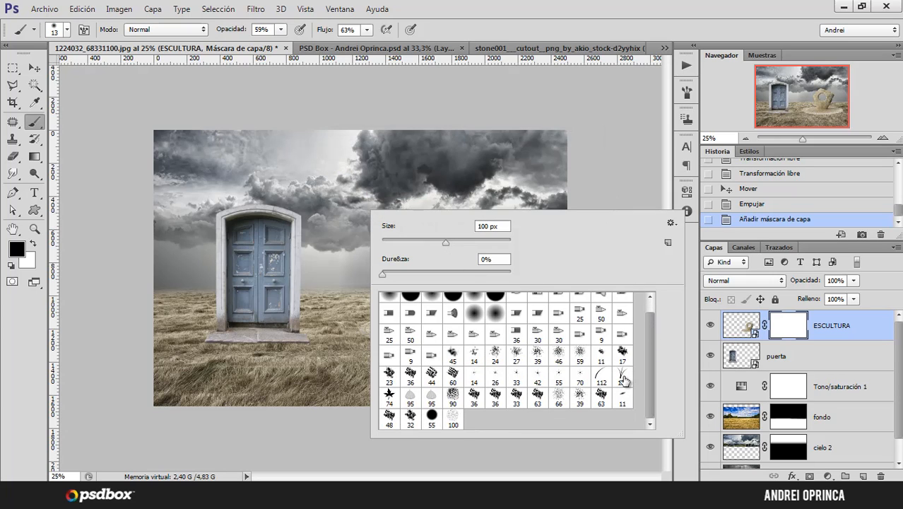
click(623, 376)
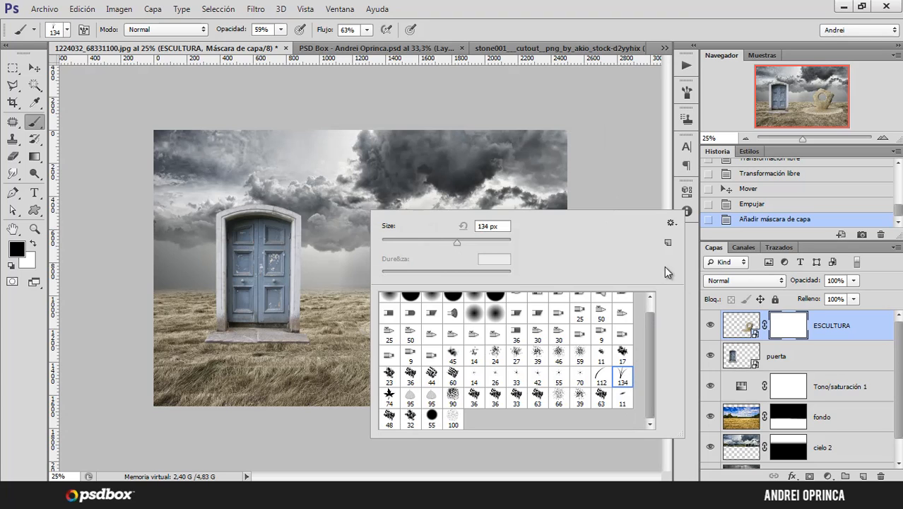
drag(456, 242, 417, 242)
click(825, 332)
key(x)
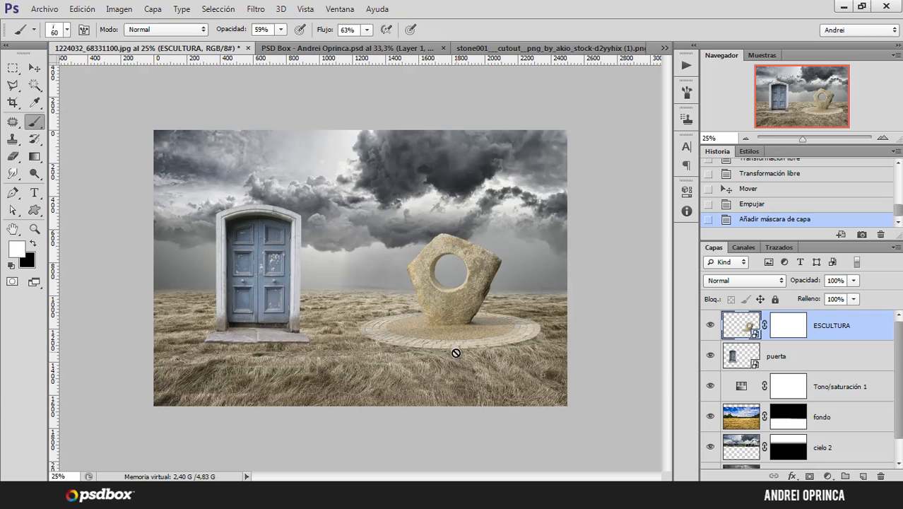
ctrl+click(450, 357)
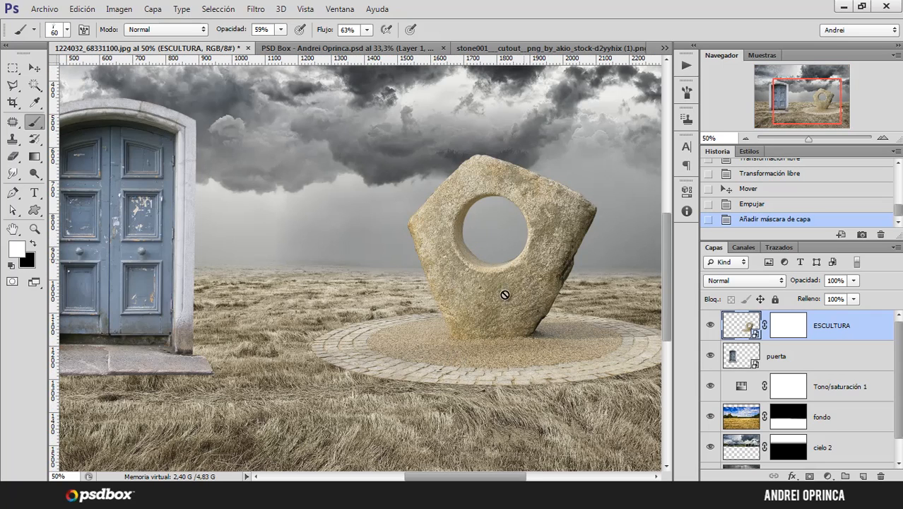
drag(582, 370, 542, 352)
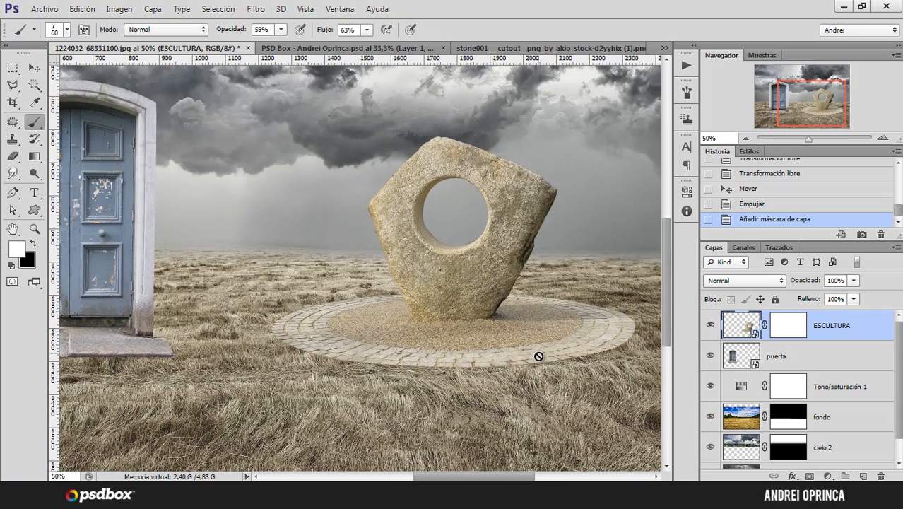
- Turn off Shape Dynamics and Color Dynamics for the grass brush, keeping Scattering and Transfer on
click(686, 96)
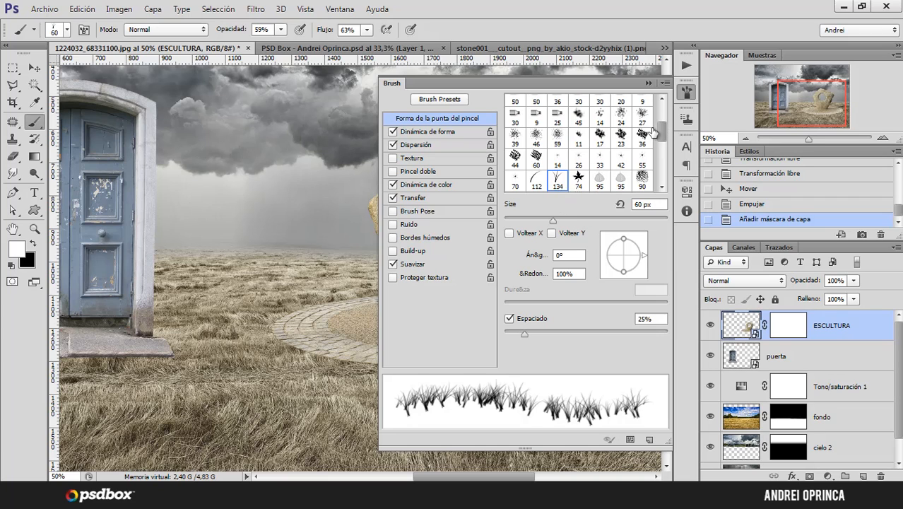
click(340, 9)
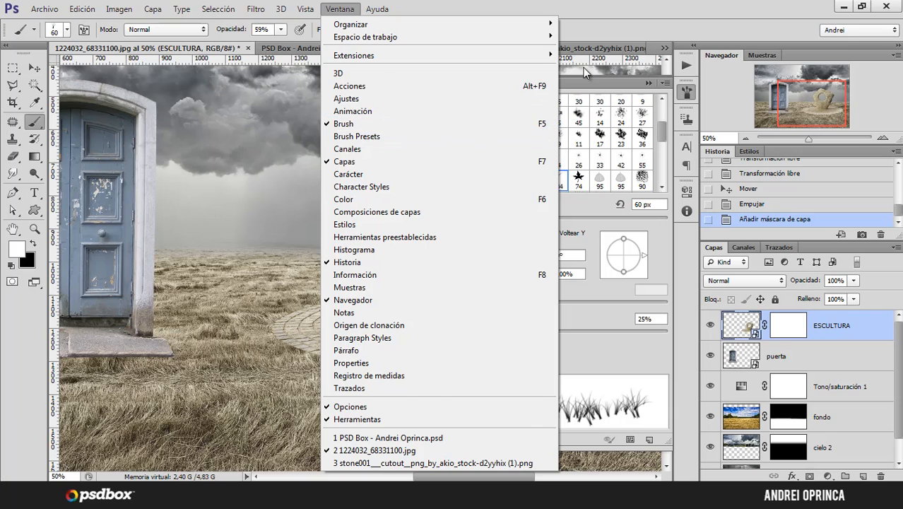
click(640, 30)
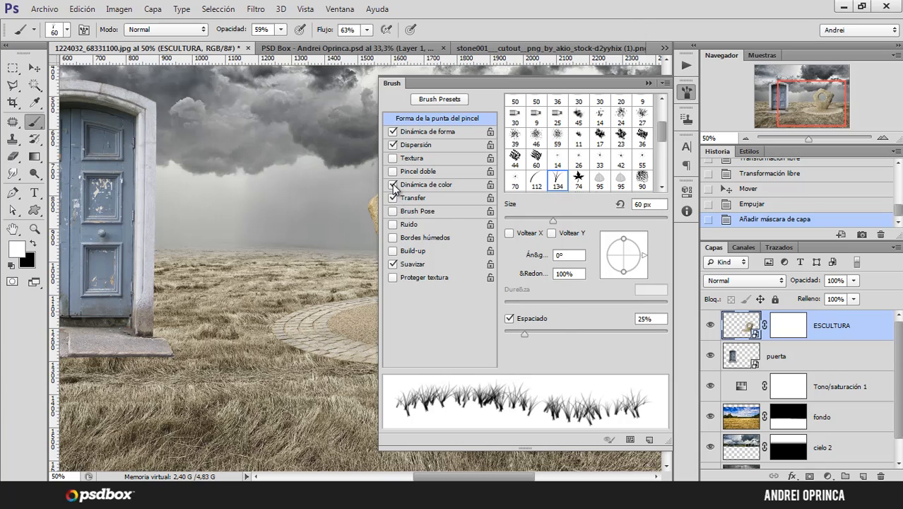
click(392, 144)
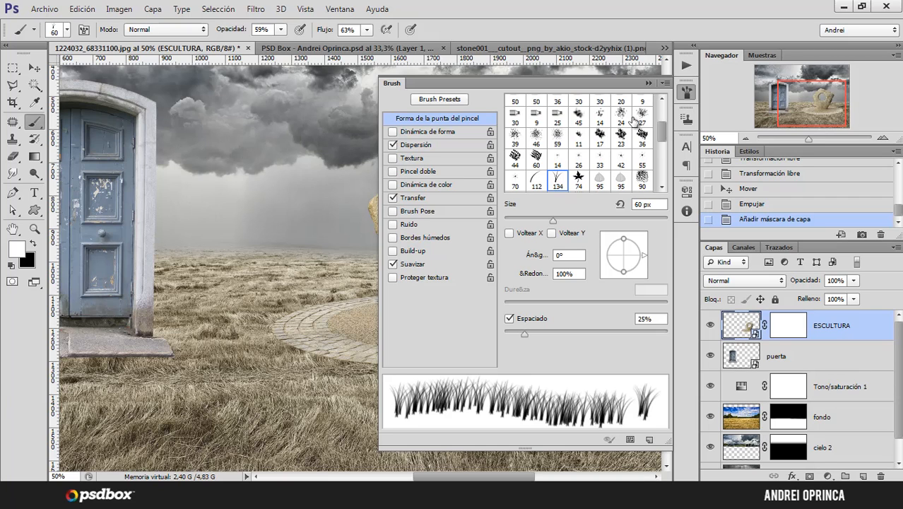
click(648, 84)
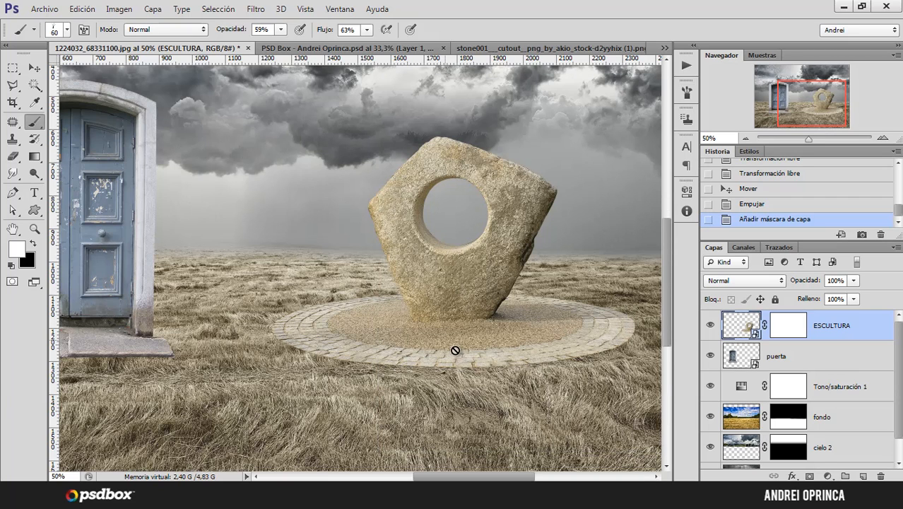
- Target the ESCULTURA layer mask with black as foreground and set the brush opacity and flow to 100%
click(788, 326)
key(x)
scroll(503, 370, up, 2)
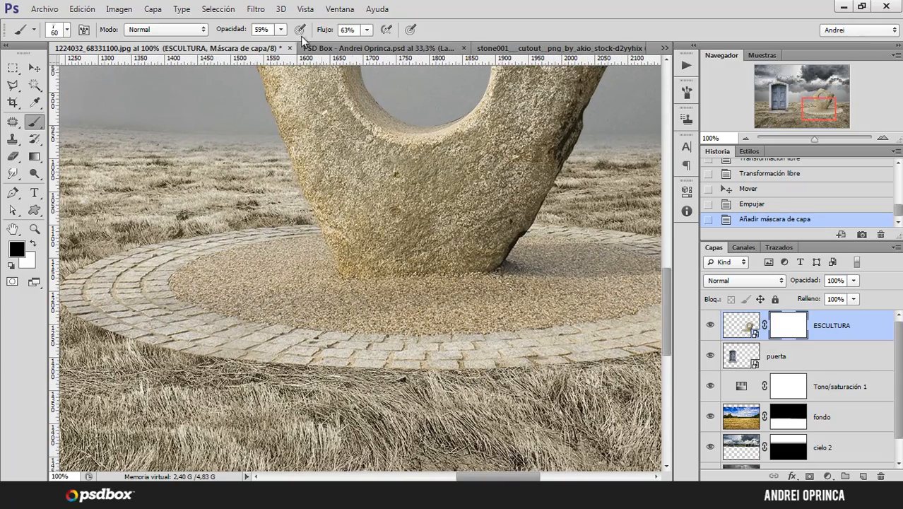
click(281, 29)
mouse_move(280, 48)
mouse_down()
mouse_move(362, 40)
mouse_move(405, 65)
mouse_up()
click(368, 31)
click(529, 379)
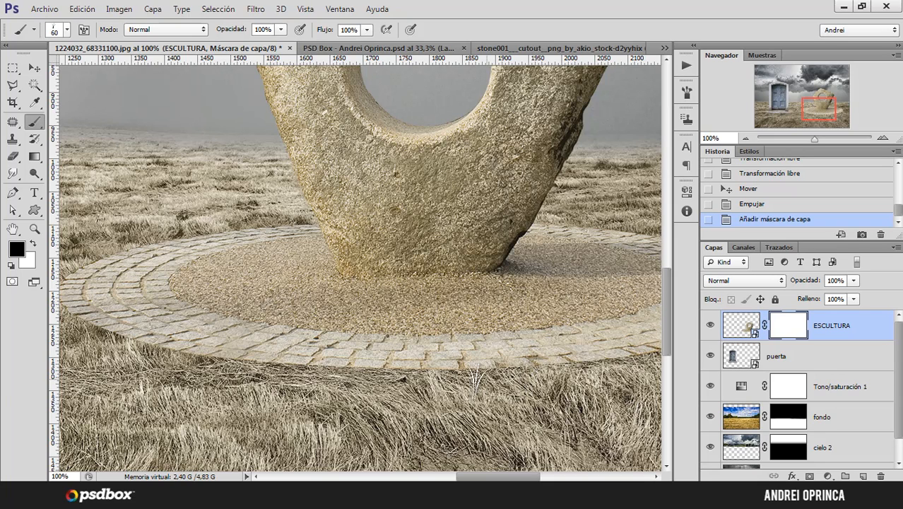
- Paint grass strokes on the mask along the cobble ring's front edge, reducing the brush to 38 px towards the left side
mouse_move(450, 381)
mouse_down()
mouse_move(523, 376)
mouse_move(383, 377)
mouse_move(430, 375)
mouse_move(402, 374)
mouse_up()
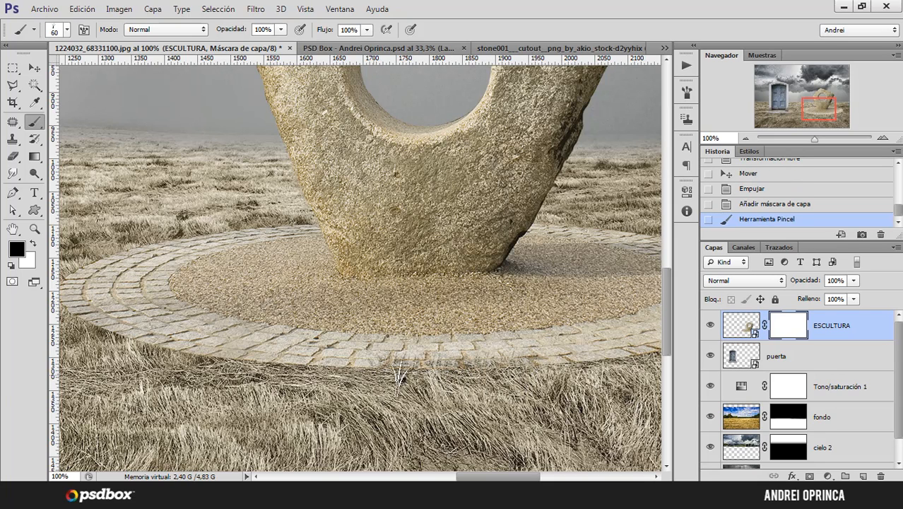
mouse_move(332, 374)
mouse_down()
mouse_move(388, 379)
mouse_move(278, 382)
mouse_move(313, 382)
mouse_up()
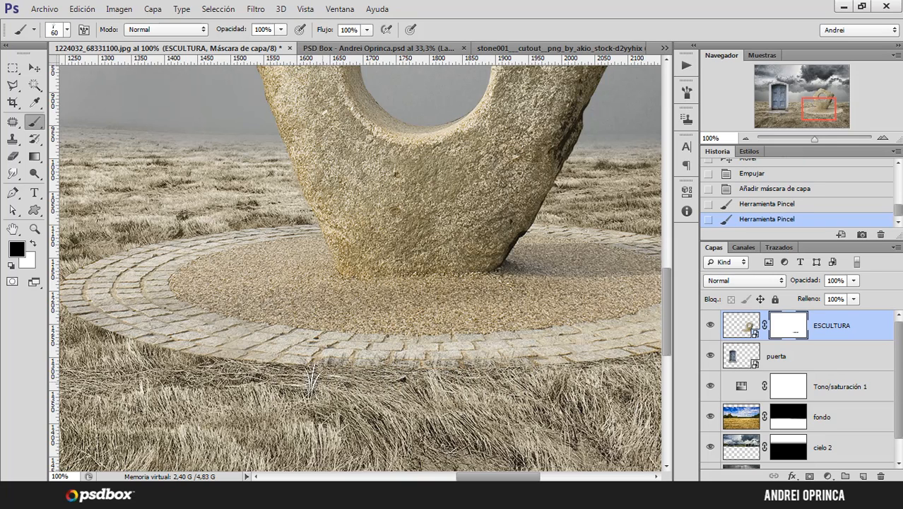
right_click(447, 318)
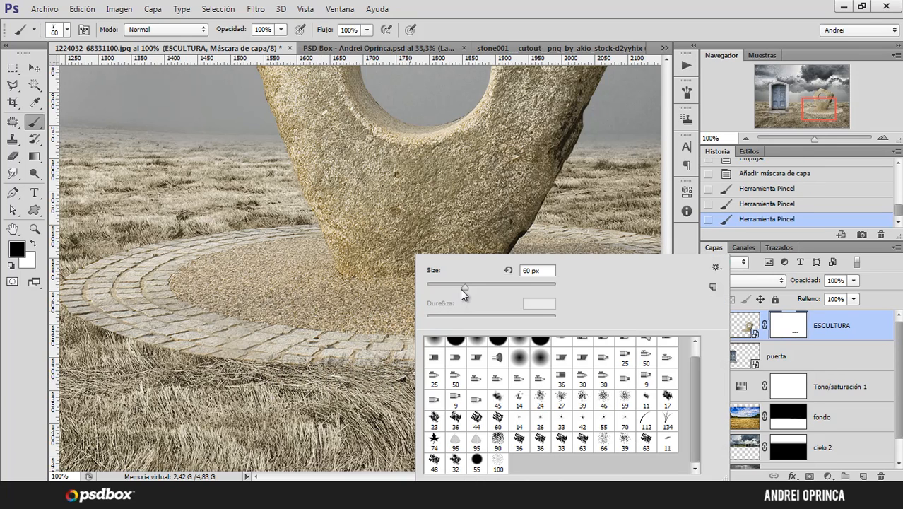
drag(461, 289, 449, 289)
click(307, 367)
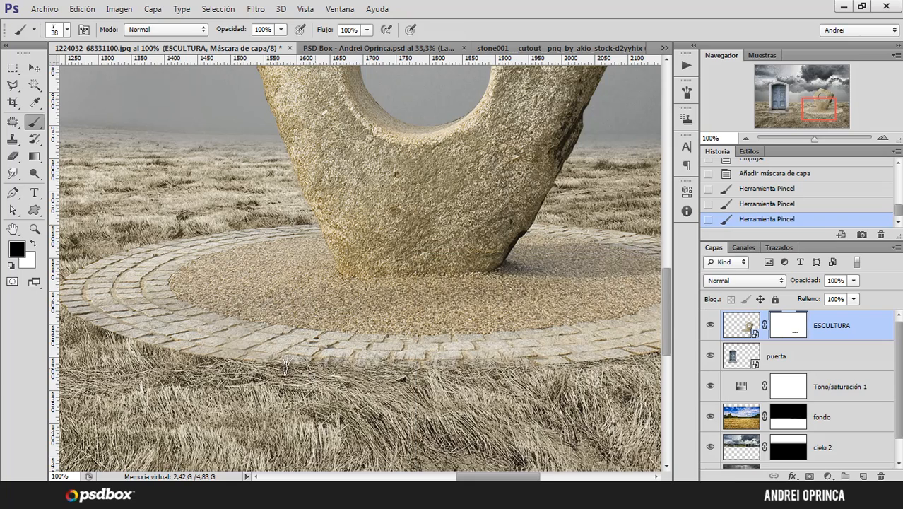
mouse_move(287, 366)
mouse_down()
mouse_move(213, 367)
mouse_move(272, 378)
mouse_move(173, 368)
mouse_move(185, 363)
mouse_move(151, 355)
mouse_move(189, 362)
mouse_move(116, 342)
mouse_up()
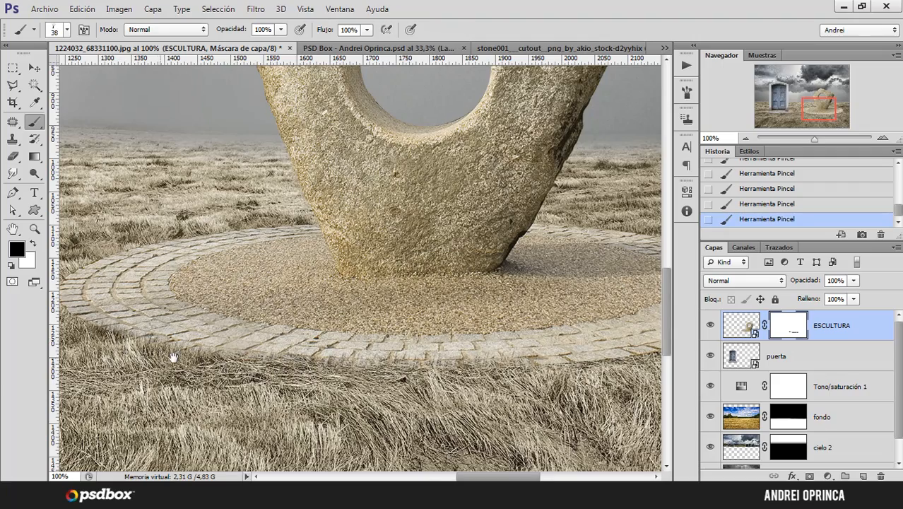
drag(173, 356, 308, 344)
scroll(262, 343, up, 2)
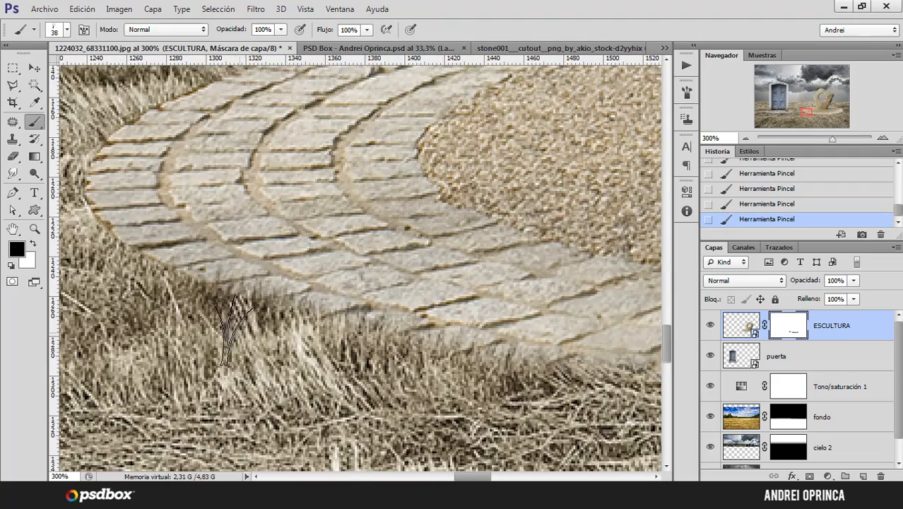
drag(152, 275, 273, 321)
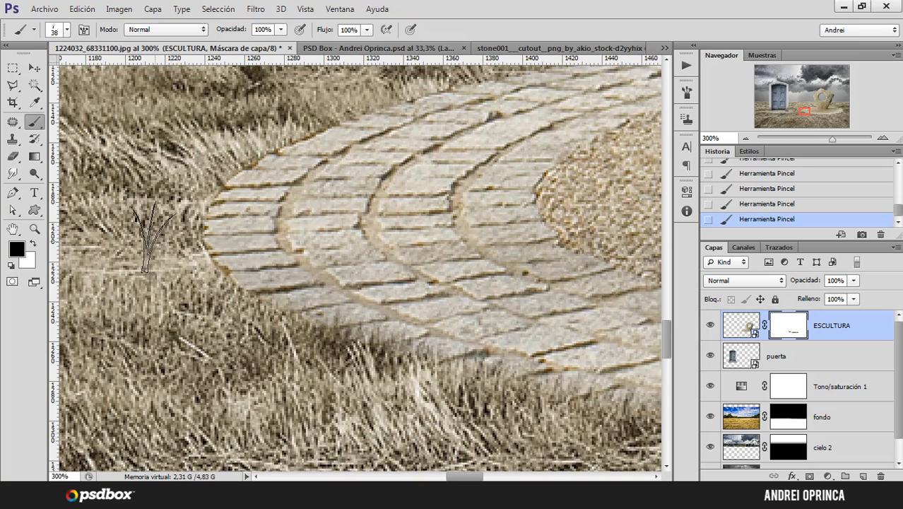
- Enlarge the grass brush to 47 px and continue masking the cobble ring's edge from the left tip round to the right front
right_click(239, 255)
drag(276, 288, 281, 287)
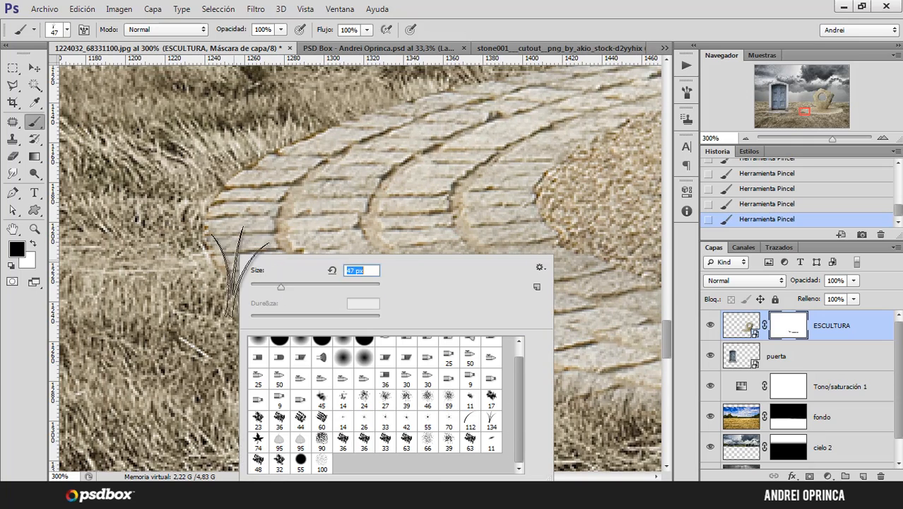
key(Return)
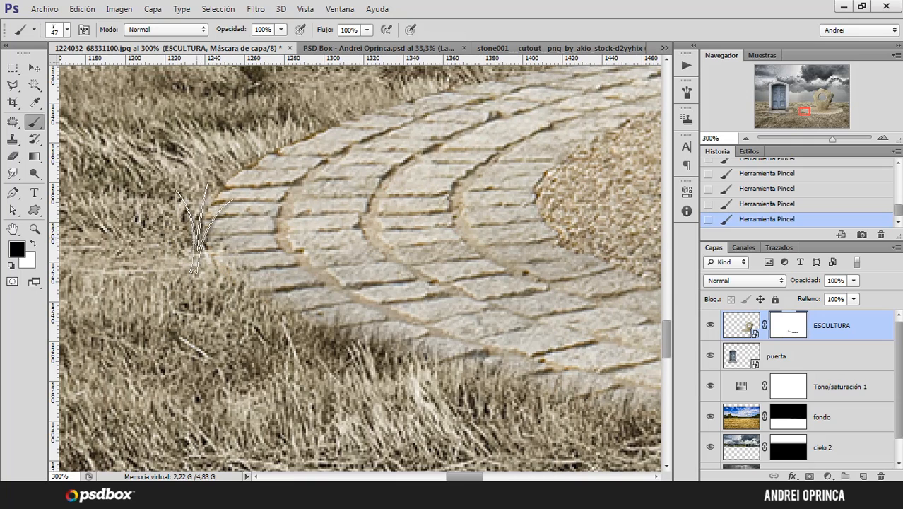
scroll(265, 318, down, 4)
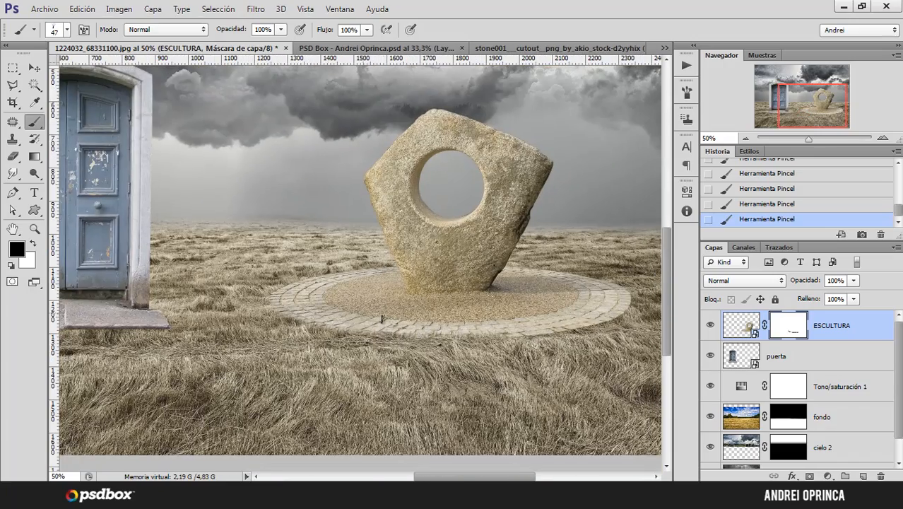
scroll(563, 326, up, 2)
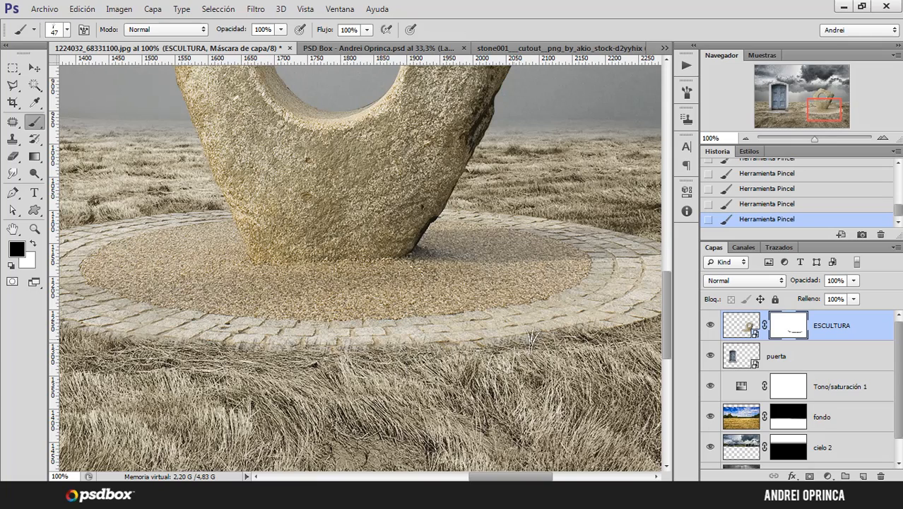
drag(505, 349, 366, 353)
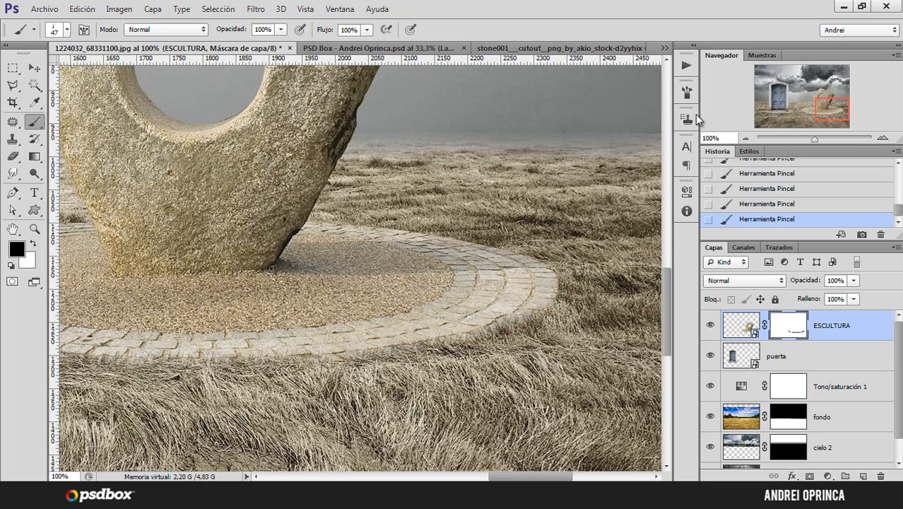
- Set the grass brush tip's angle to 47° and mask the right edge of the cobble ring with it
click(686, 92)
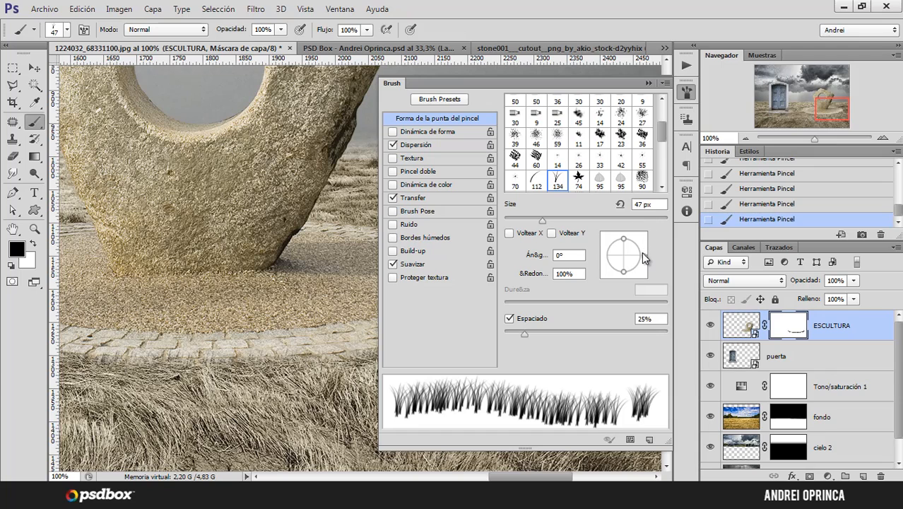
drag(644, 258, 637, 239)
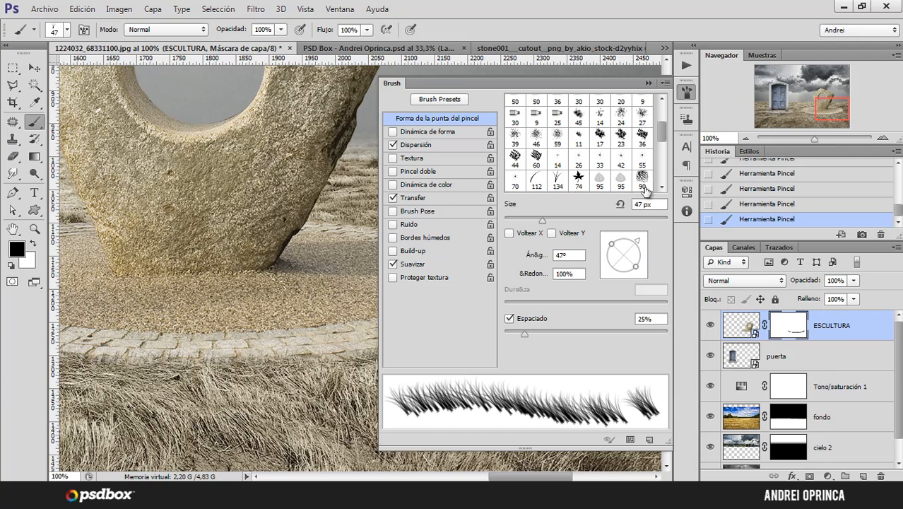
click(648, 83)
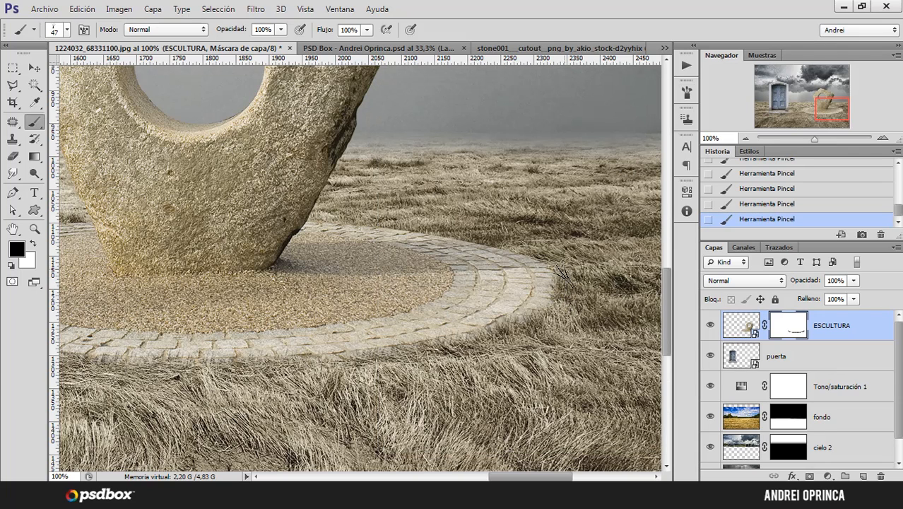
mouse_move(467, 343)
mouse_down()
mouse_move(541, 322)
mouse_move(436, 324)
mouse_up()
- Enlarge the tilted grass brush to 94 px and blend the cobble ring's front edge into the grass from right to left
right_click(476, 313)
drag(536, 283, 557, 285)
click(452, 333)
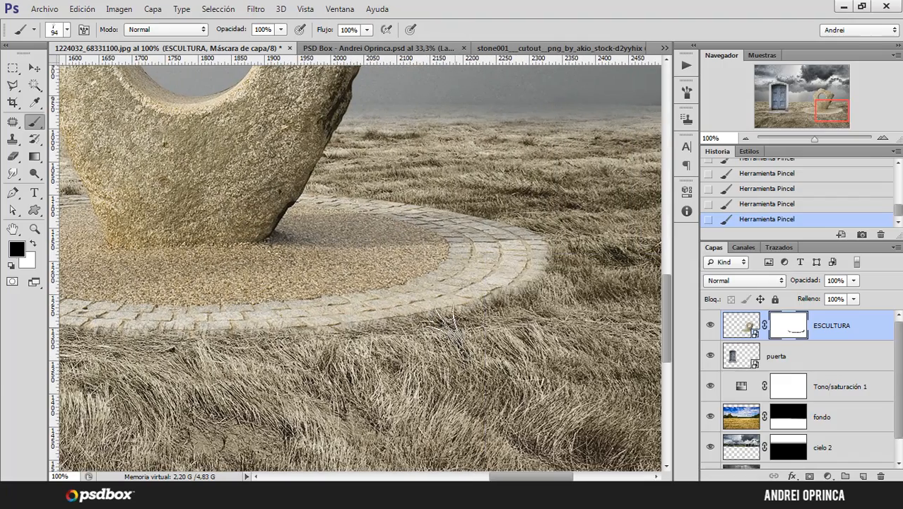
drag(368, 369, 502, 353)
drag(347, 341, 453, 346)
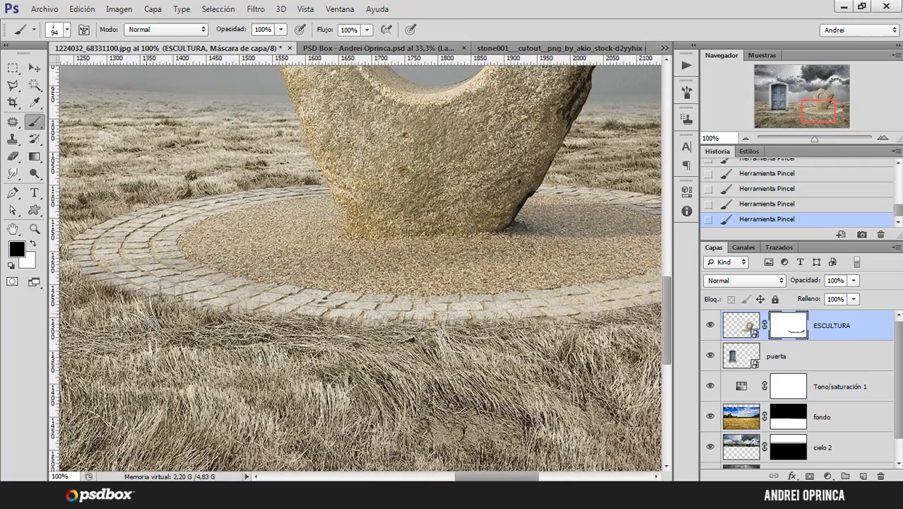
drag(145, 313, 222, 331)
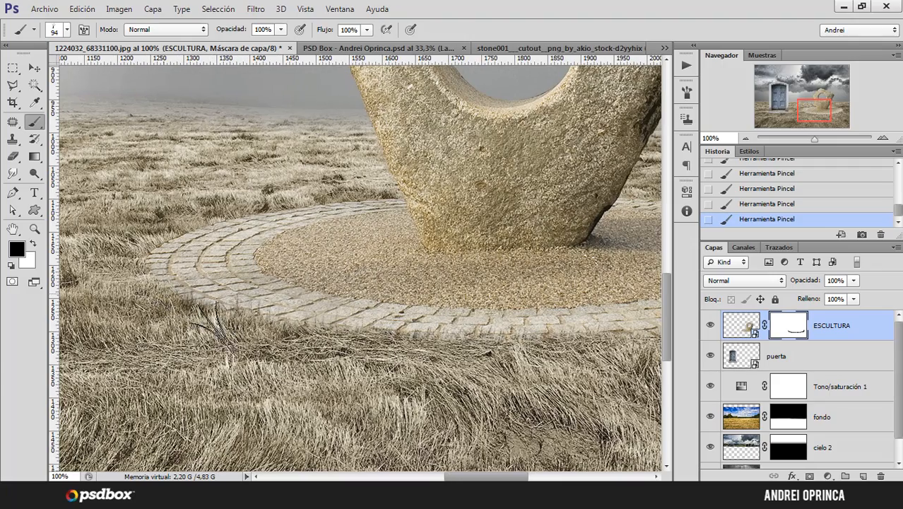
key(ctrl+minus)
key(ctrl+minus)
alt+click(279, 322)
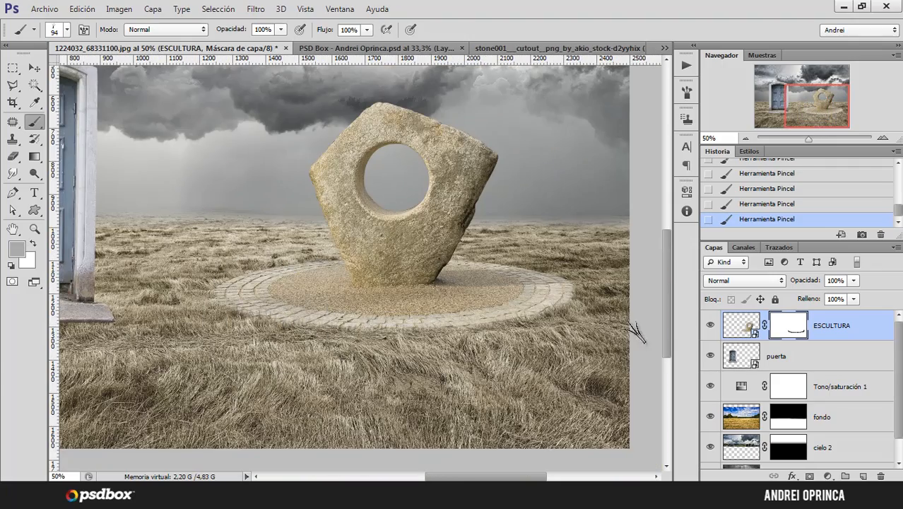
- Toggle the ESCULTURA layer's mask off and on to compare the cobble ring's edge with and without masking
scroll(359, 312, up, 1)
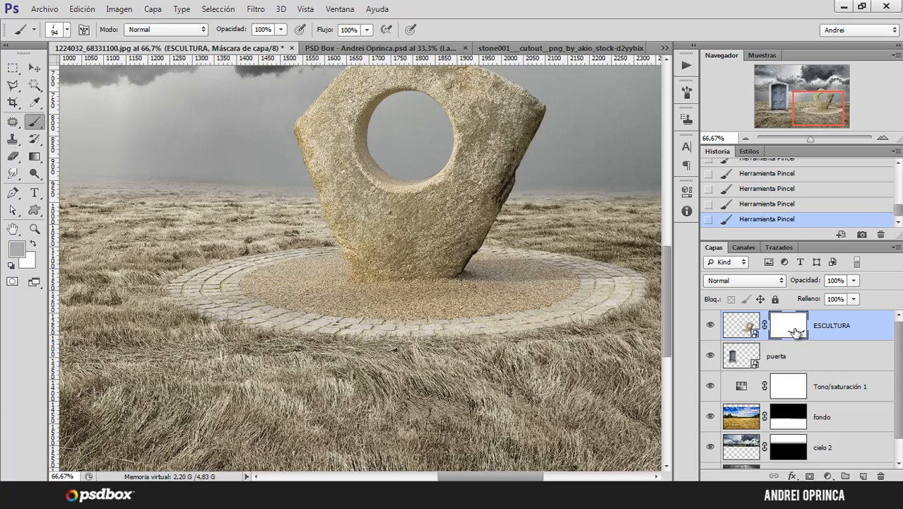
alt+click(794, 332)
alt+click(788, 332)
shift+click(788, 331)
shift+click(791, 329)
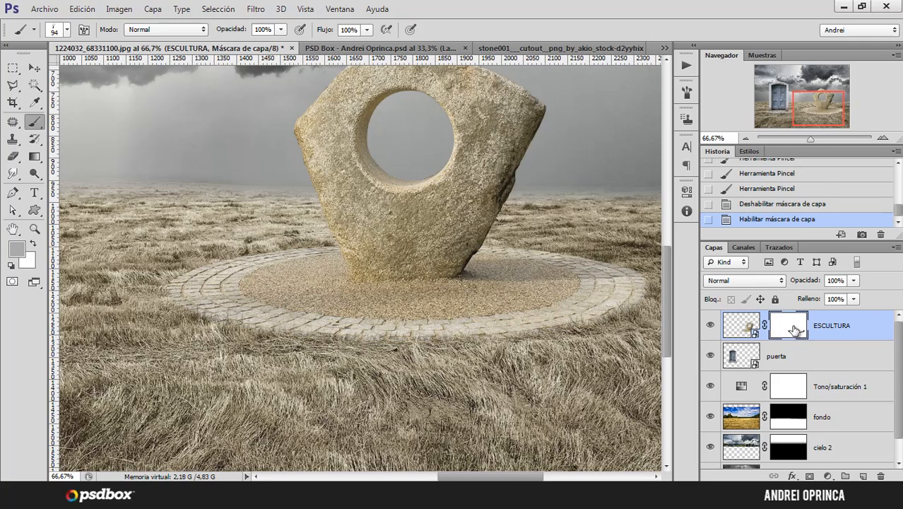
shift+click(794, 329)
shift+click(795, 330)
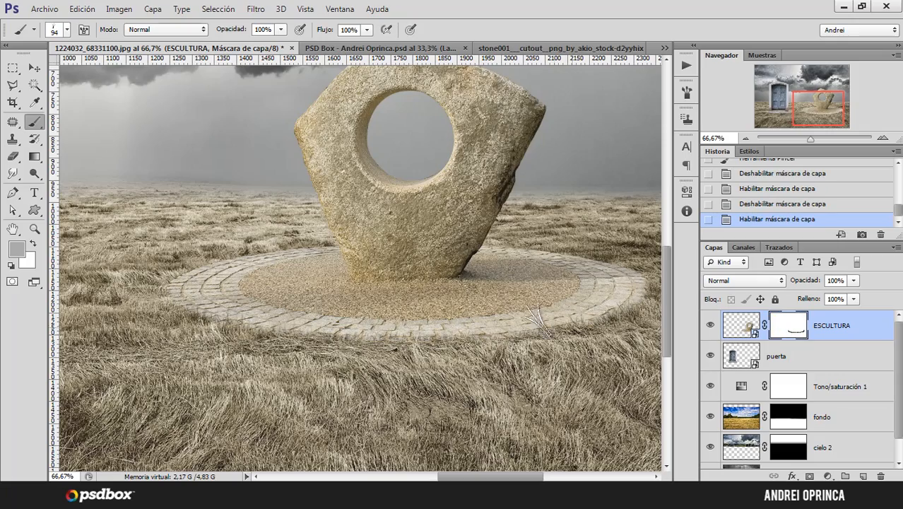
- Add a layer mask to the puerta layer
scroll(473, 283, down, 1)
drag(397, 323, 480, 342)
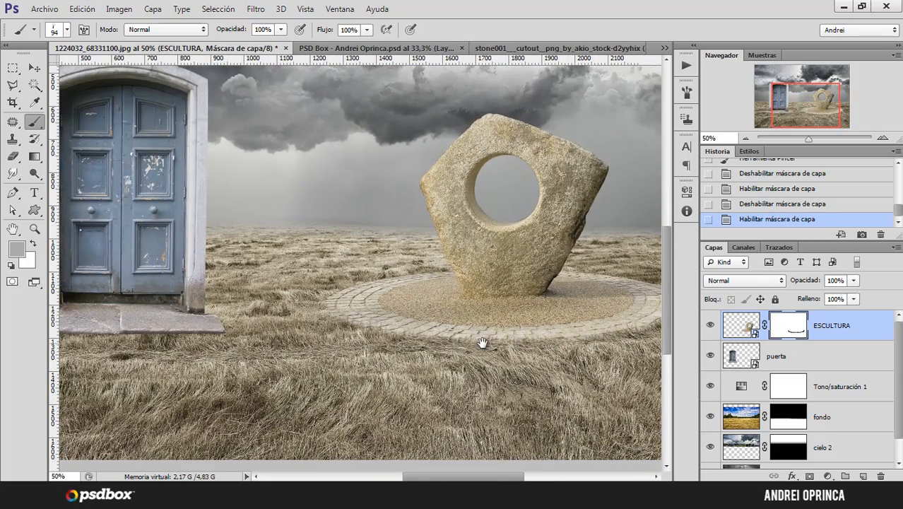
drag(369, 342, 530, 342)
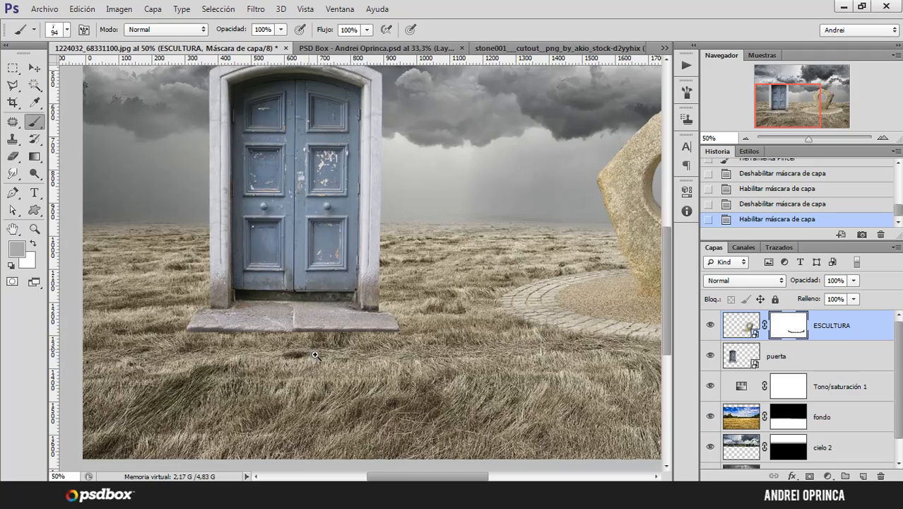
scroll(315, 356, up, 1)
click(785, 363)
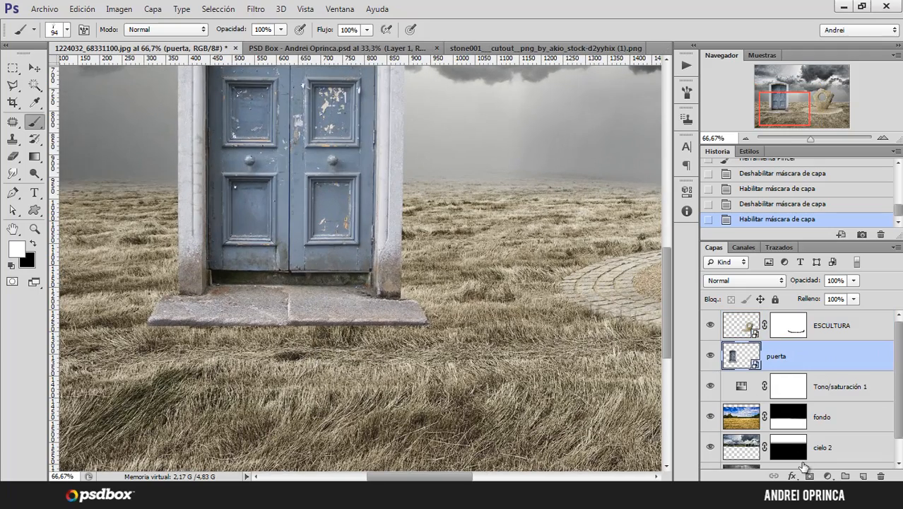
click(811, 475)
- Set the grass brush tip's angle to 10° for masking the base of the door
scroll(329, 330, up, 1)
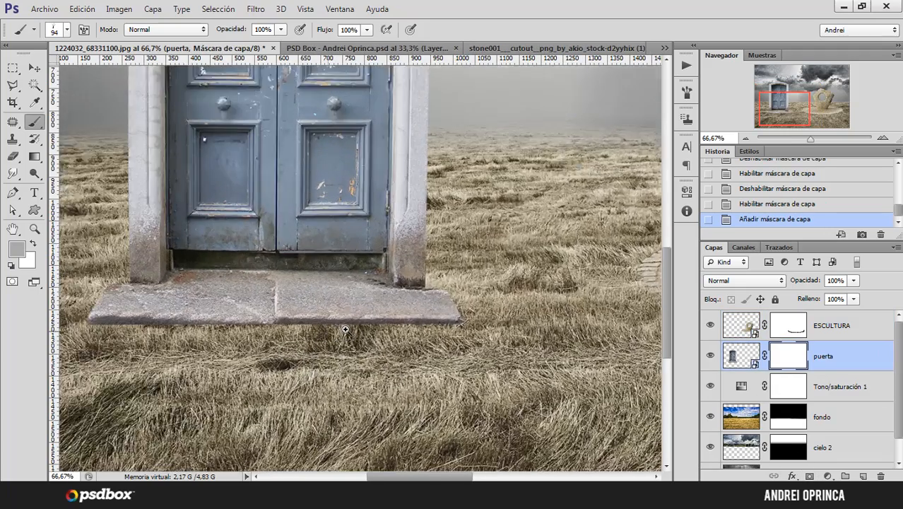
click(686, 92)
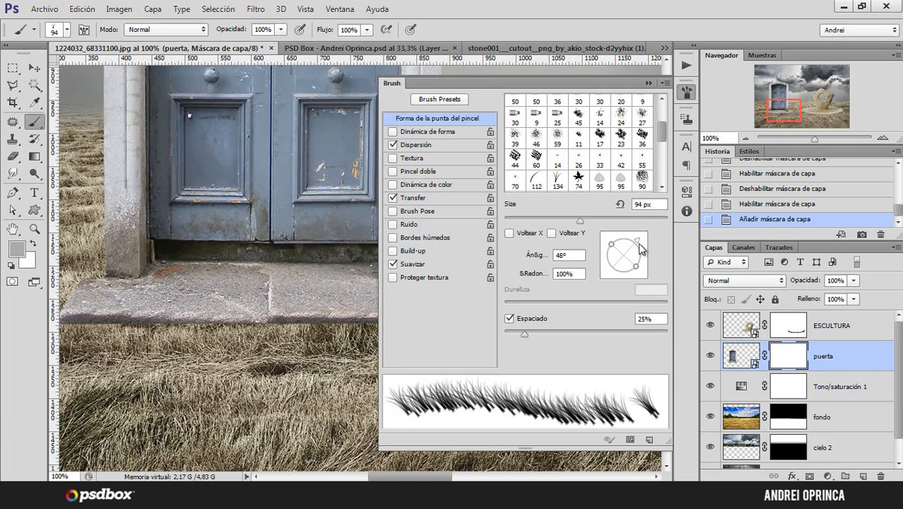
drag(643, 248, 645, 251)
click(568, 256)
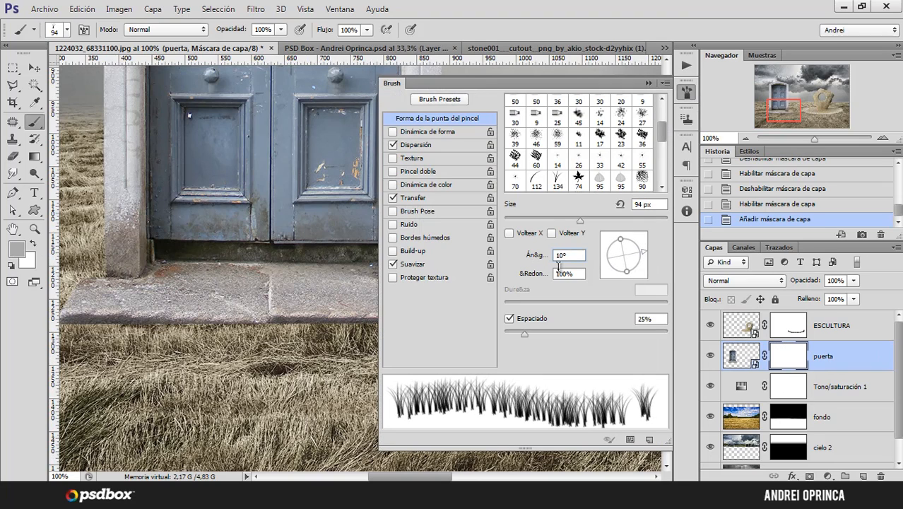
- Enable shape dynamics for the grass brush and set its angle jitter to 10%
click(433, 147)
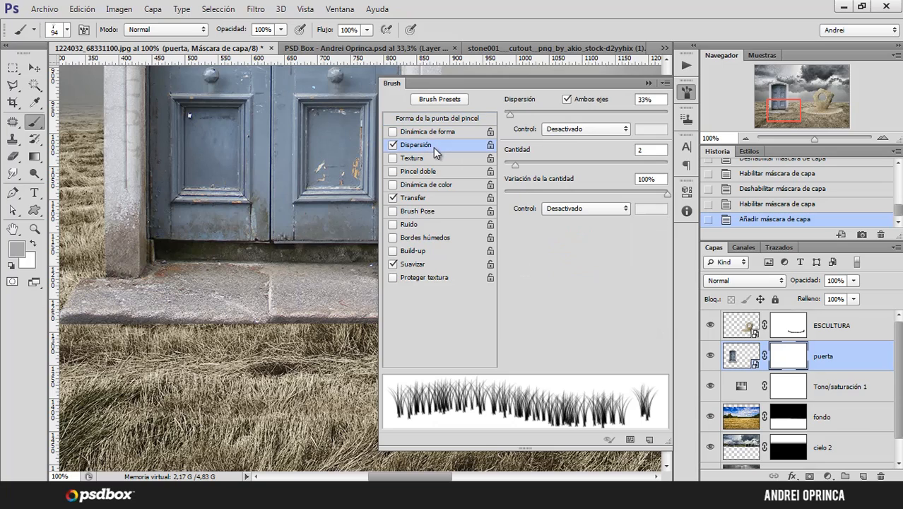
click(439, 133)
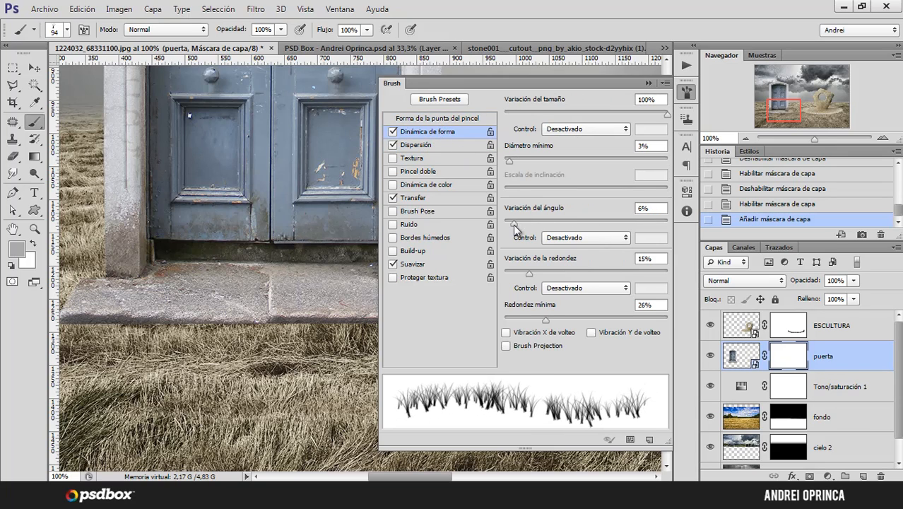
mouse_move(513, 225)
mouse_down()
mouse_move(550, 229)
mouse_move(499, 230)
mouse_move(520, 233)
mouse_up()
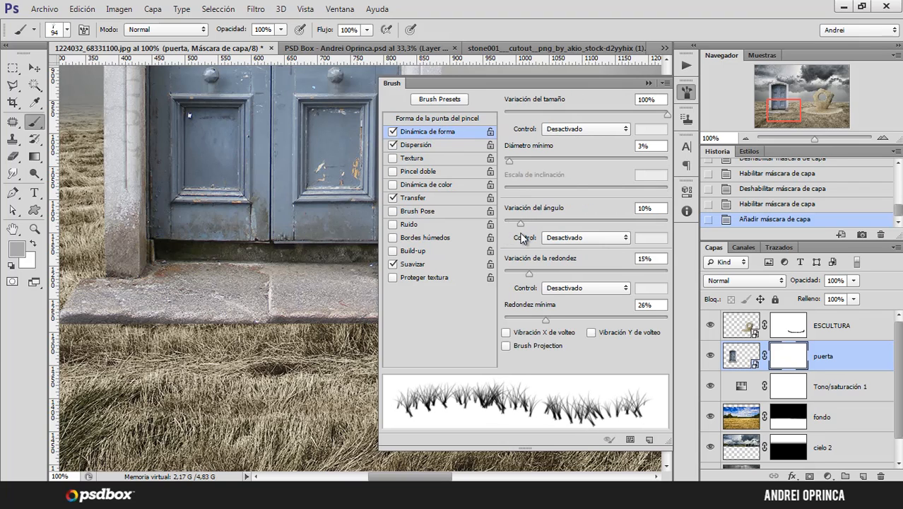
click(647, 84)
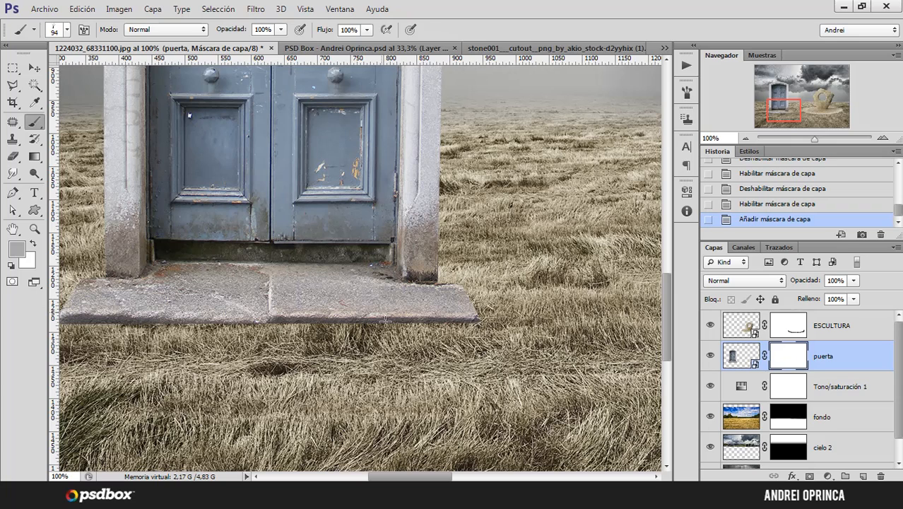
- Reduce the grass brush to 57 px and dab the door mask along the right part of the stone step's front edge
right_click(429, 305)
drag(510, 289, 484, 289)
click(368, 323)
click(460, 327)
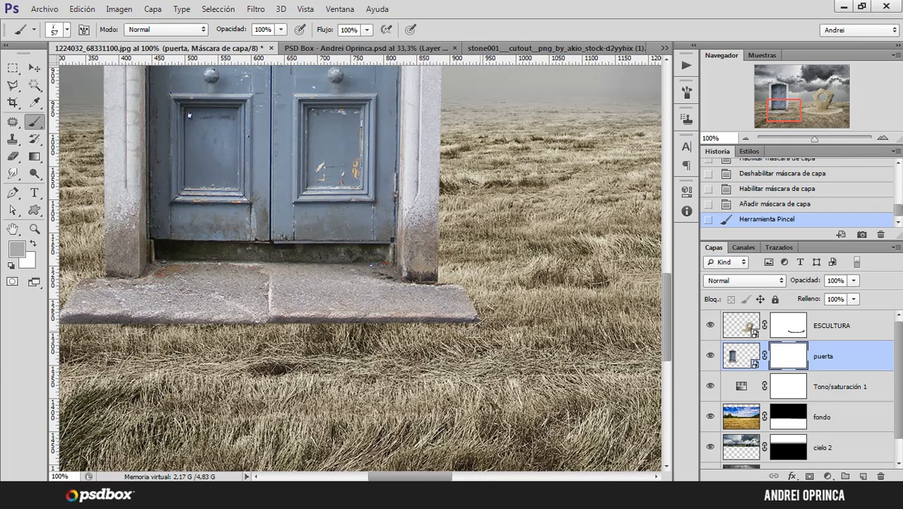
click(475, 308)
- Turn off the grass brush's shape dynamics and dab the mask at the stone step's right front corner
click(686, 92)
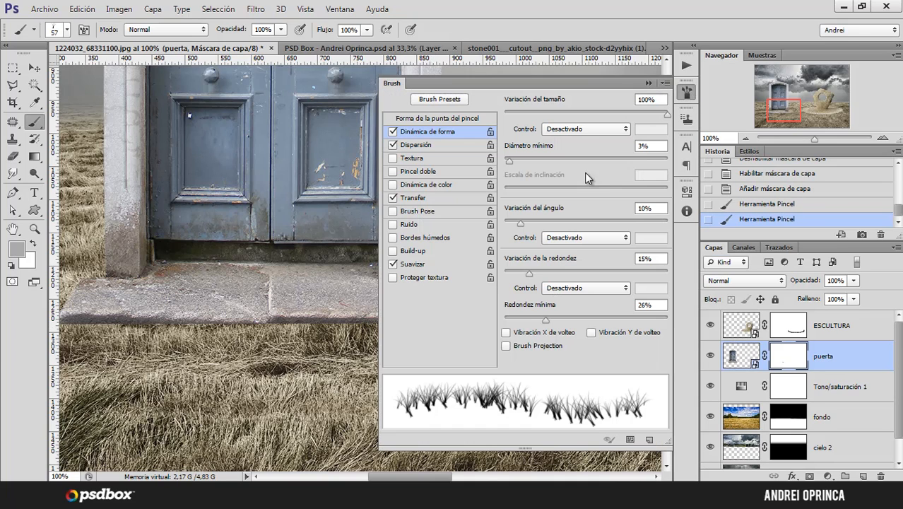
click(393, 132)
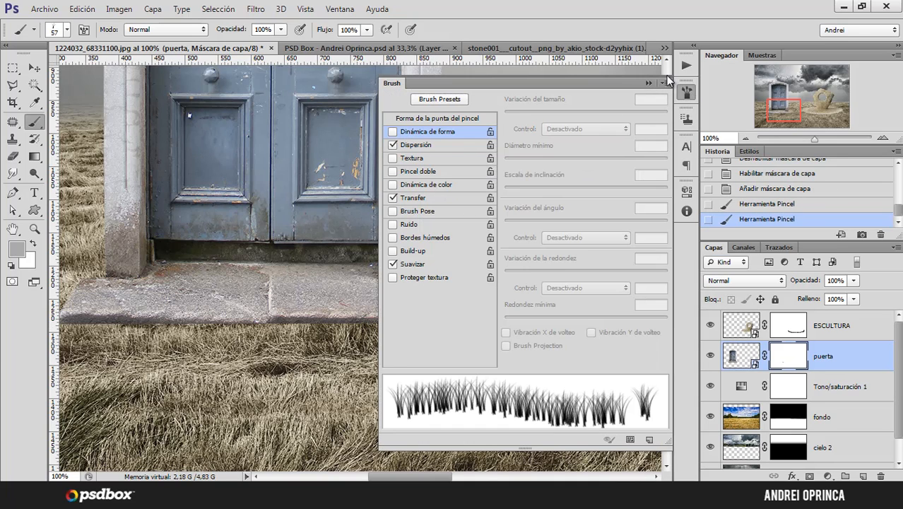
click(667, 80)
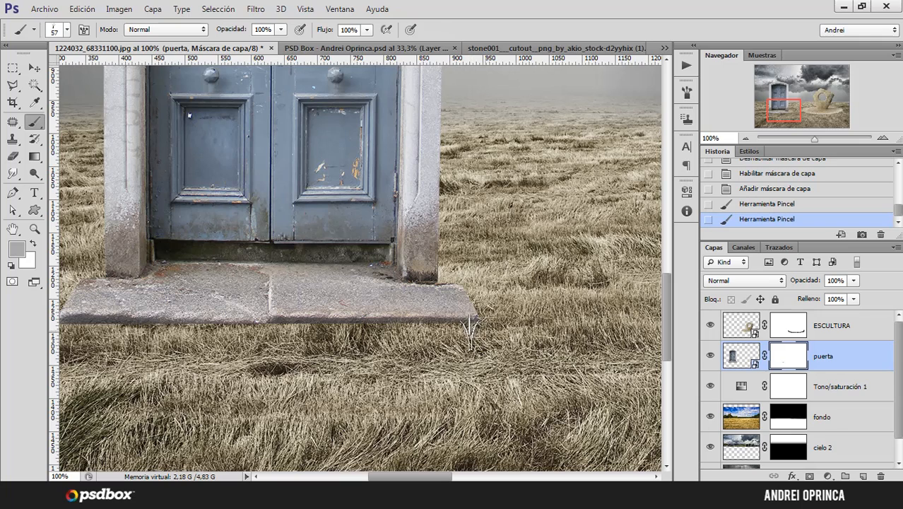
click(474, 326)
click(468, 328)
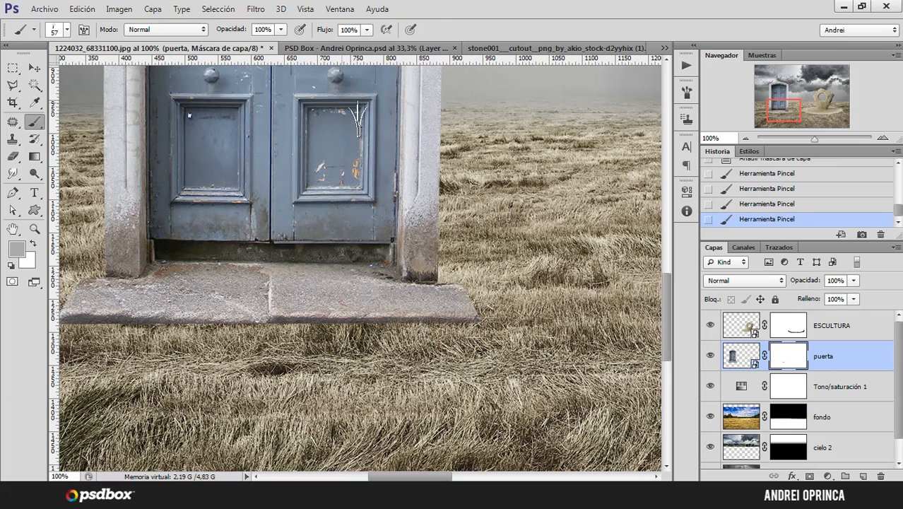
- Set the foreground colour to black and paint grass strokes on the door mask along the stone step's front edge from right to left
click(12, 267)
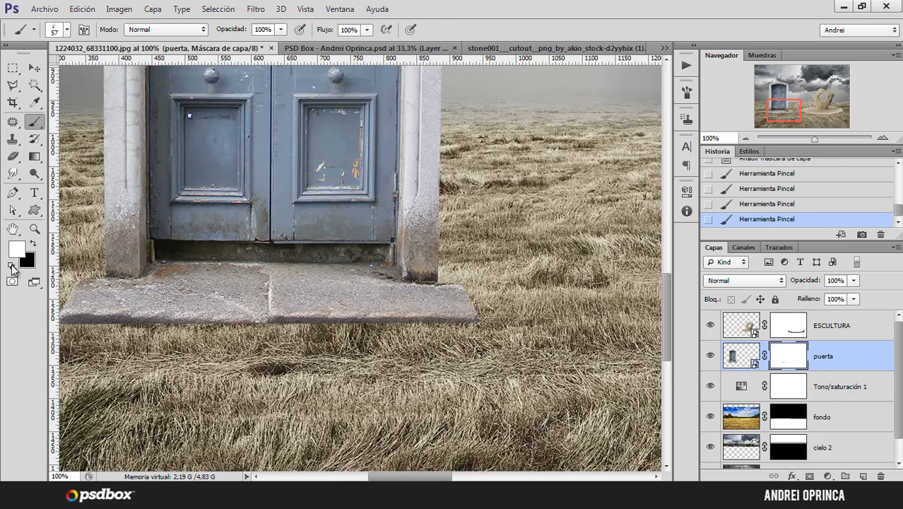
click(31, 245)
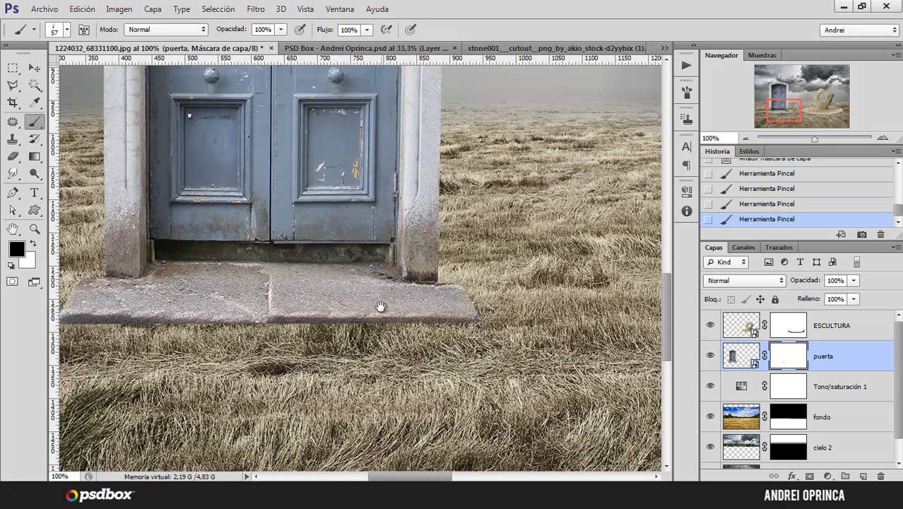
drag(378, 307, 423, 296)
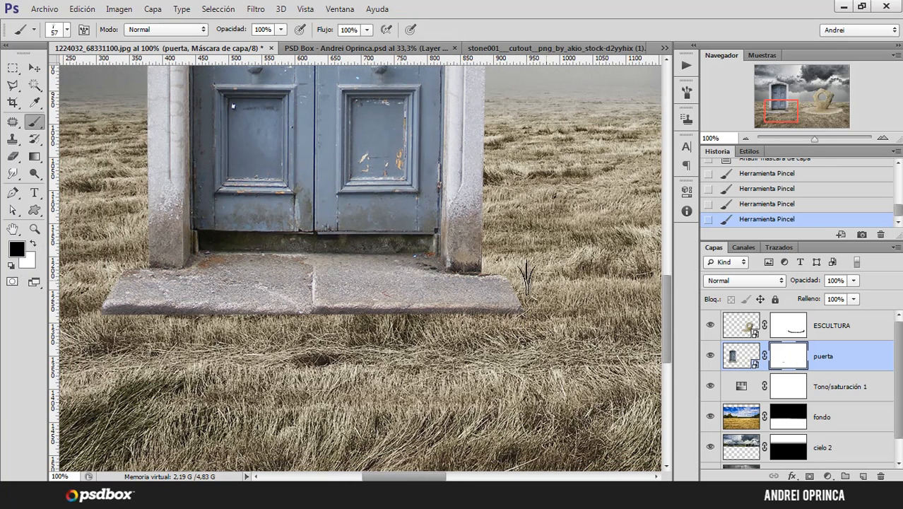
mouse_move(530, 314)
mouse_down()
mouse_move(492, 327)
mouse_move(109, 323)
mouse_move(220, 329)
mouse_up()
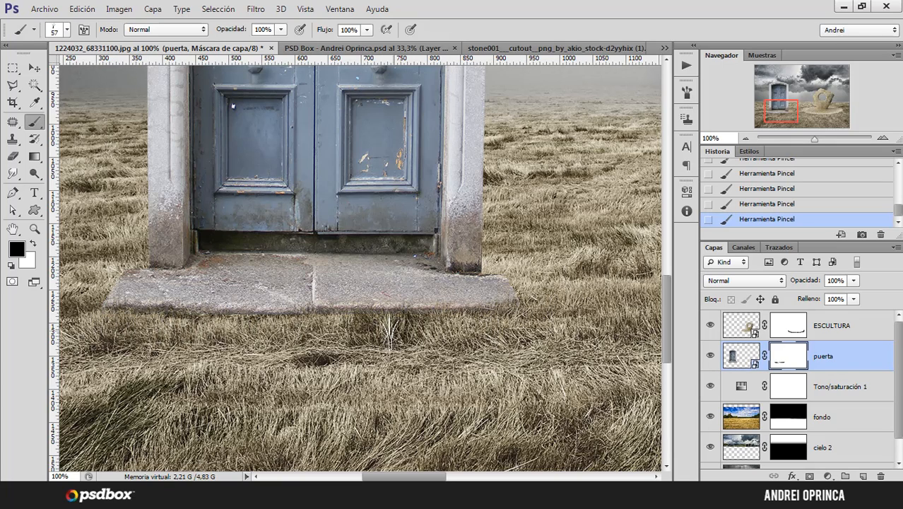
- Toggle the puerta layer's mask off and on to compare the stone step's edge, and examine the whole composite
key(alt)
shift+click(781, 364)
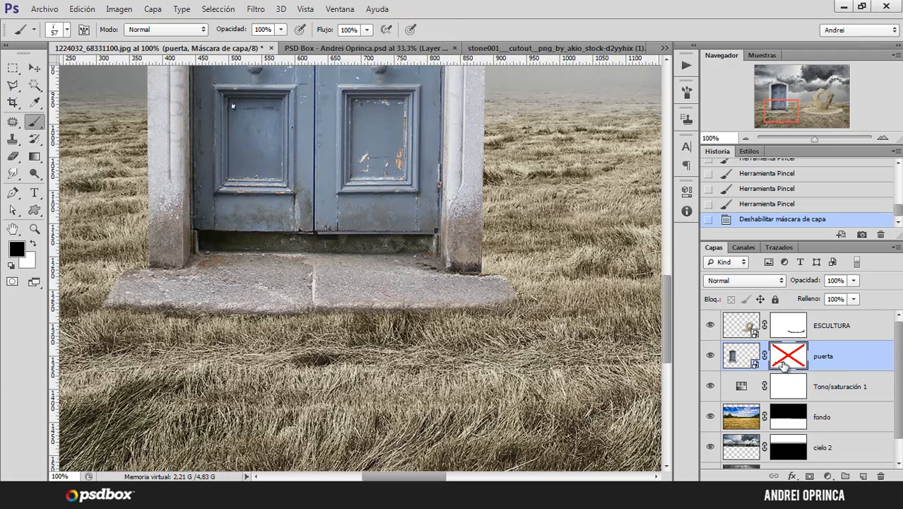
shift+click(784, 361)
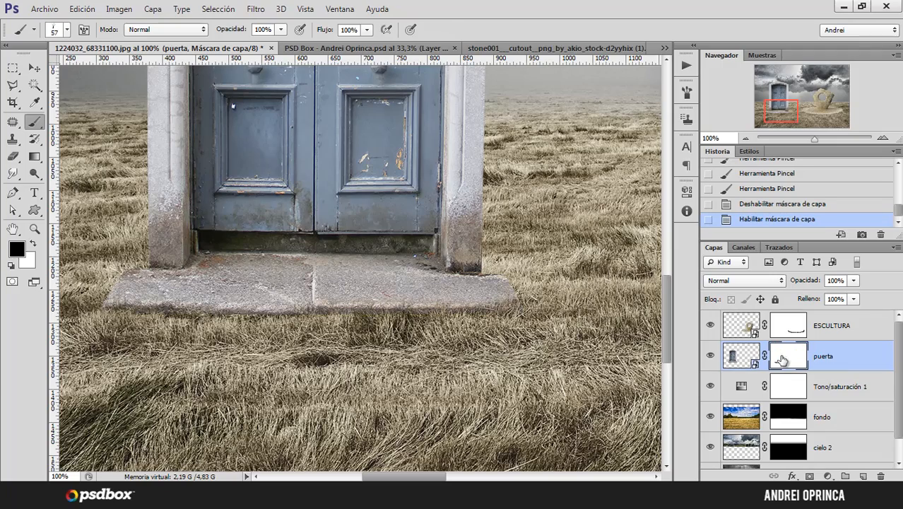
alt+click(494, 234)
alt+click(494, 233)
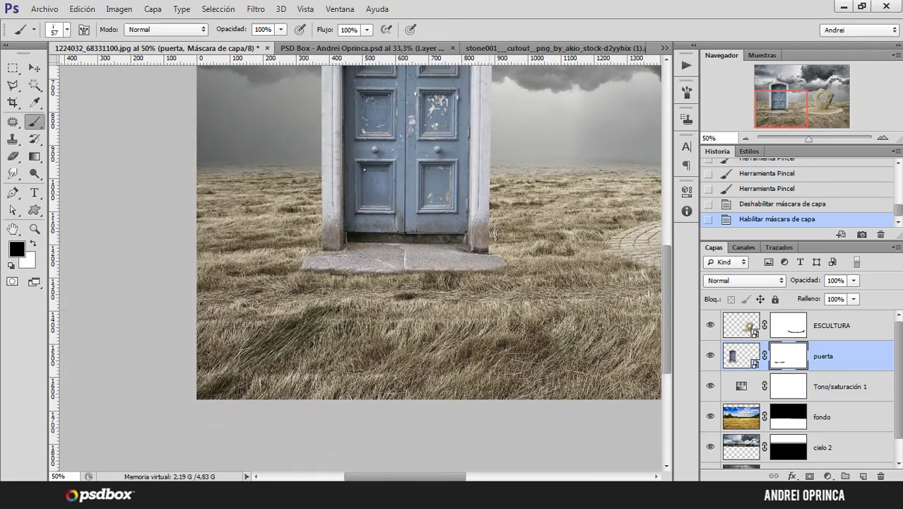
alt+click(556, 242)
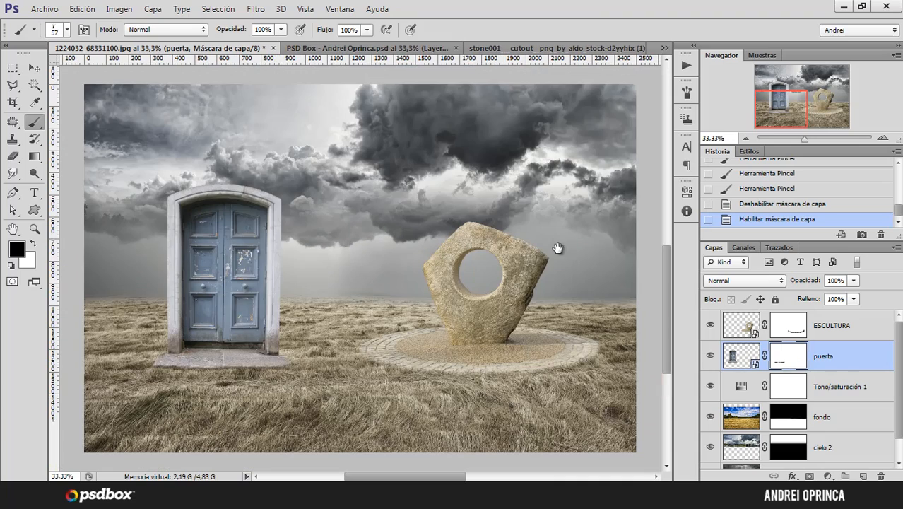
ctrl+click(291, 304)
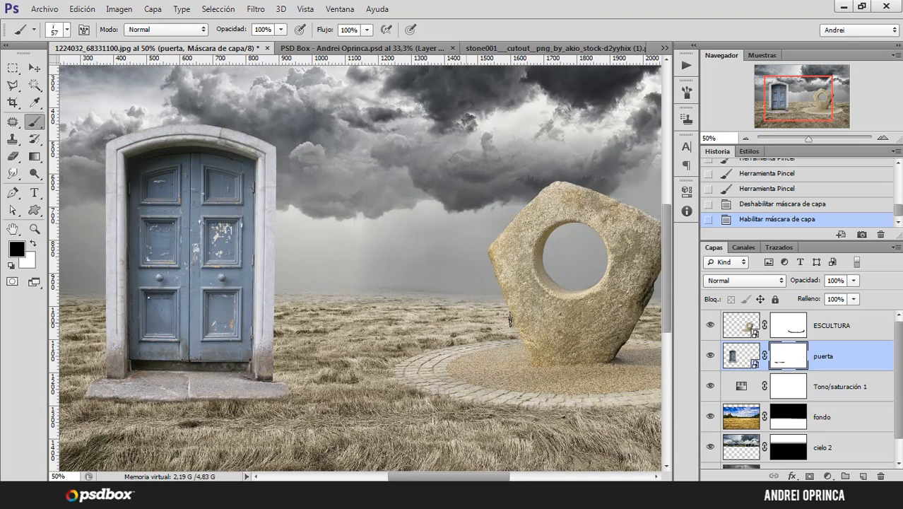
alt+click(482, 295)
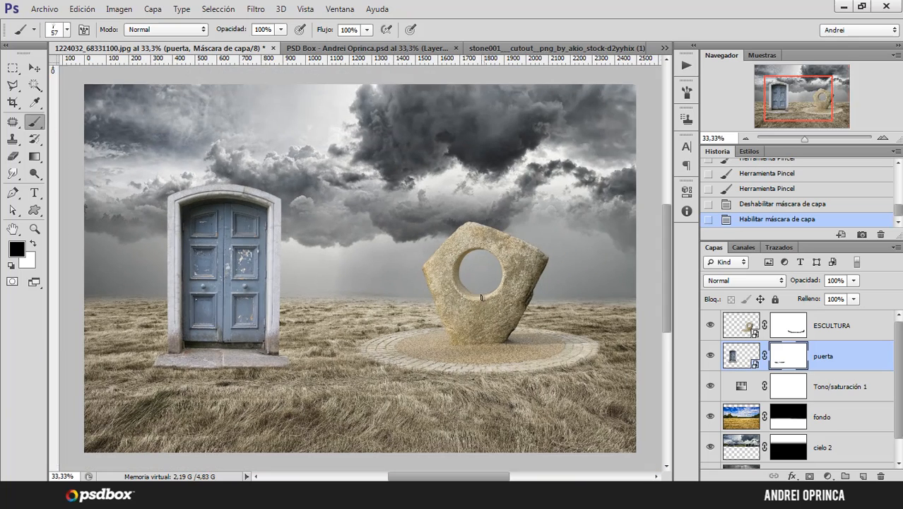
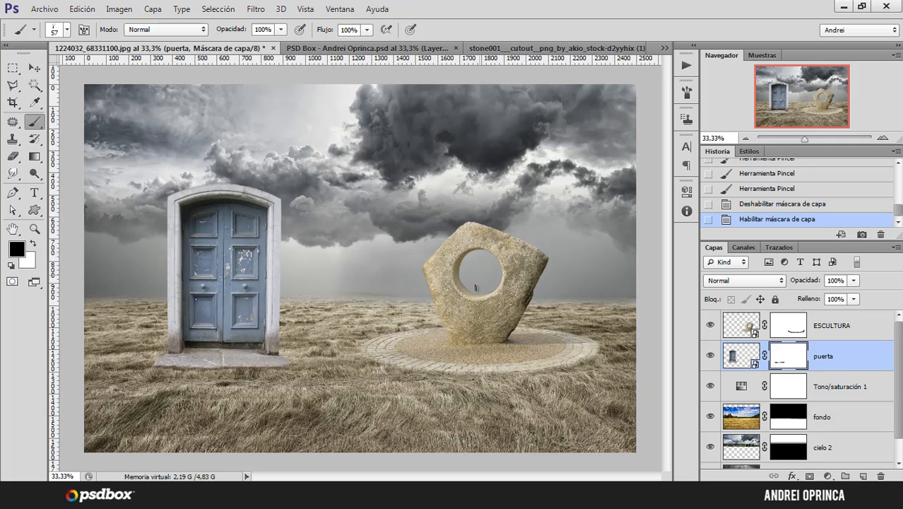
- Close the stone001 cutout document without saving its changes
click(640, 48)
click(639, 48)
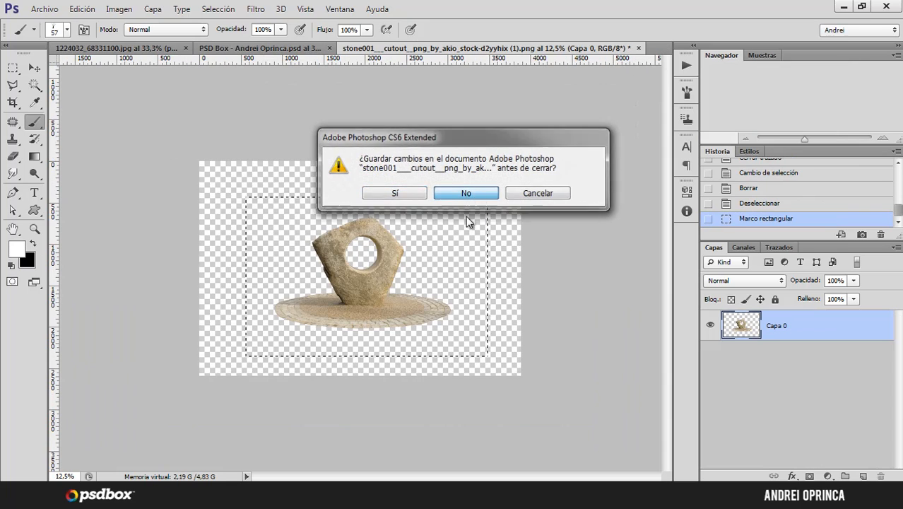
click(465, 194)
- Select the ESCULTURA layer with the Move tool active and open the clocks_png_set_by_mossi889-d4u7azc image from the stock folder
click(34, 68)
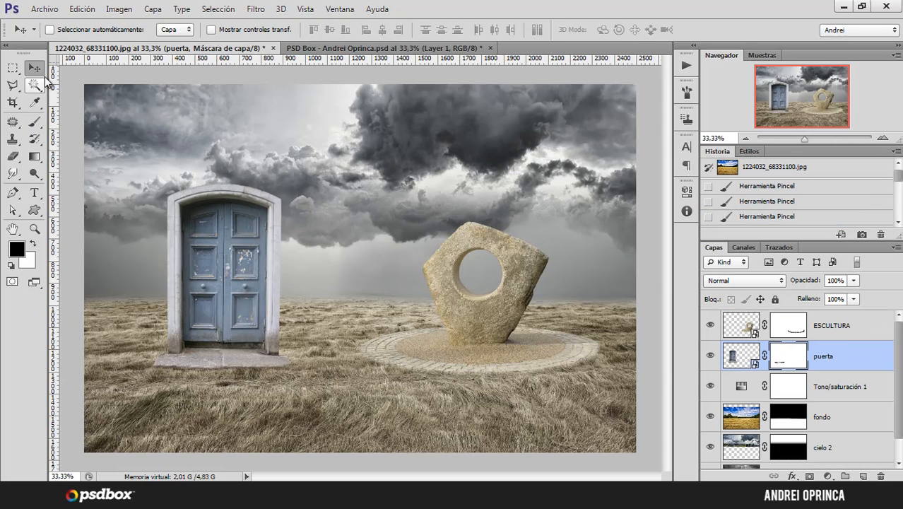
click(885, 330)
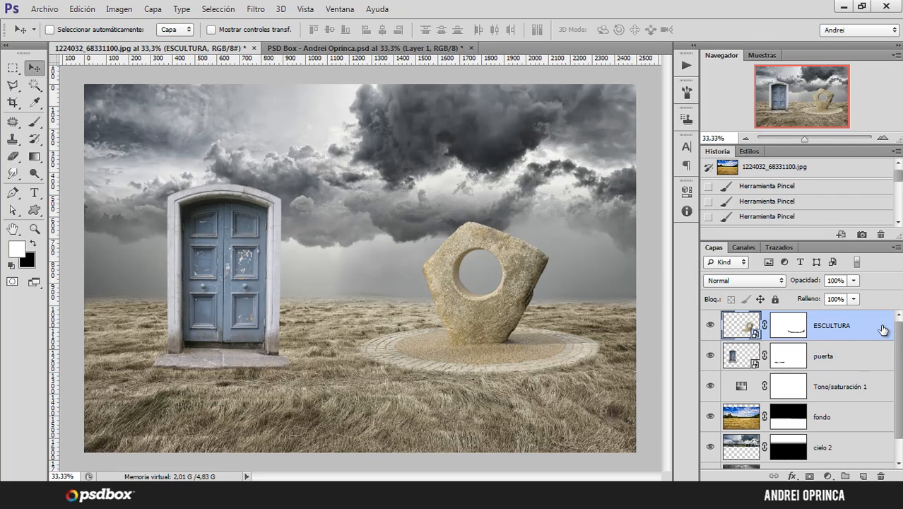
key(ctrl+o)
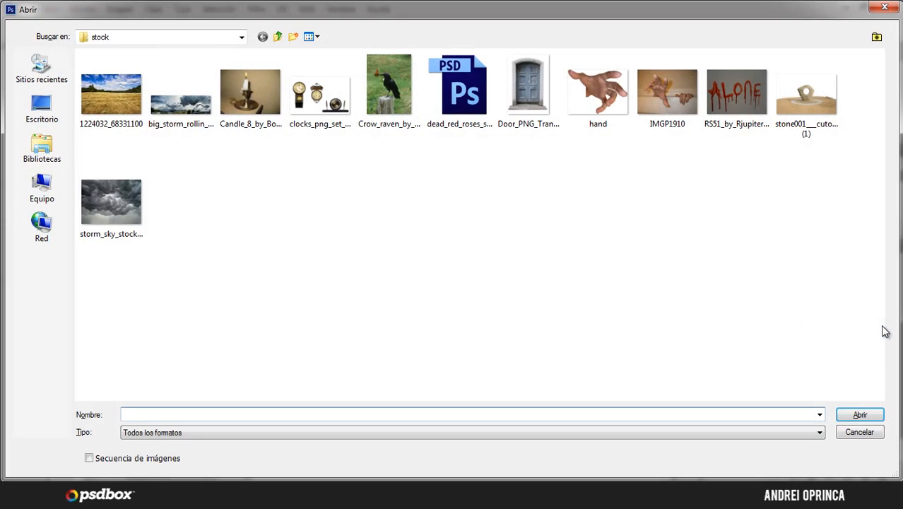
click(319, 106)
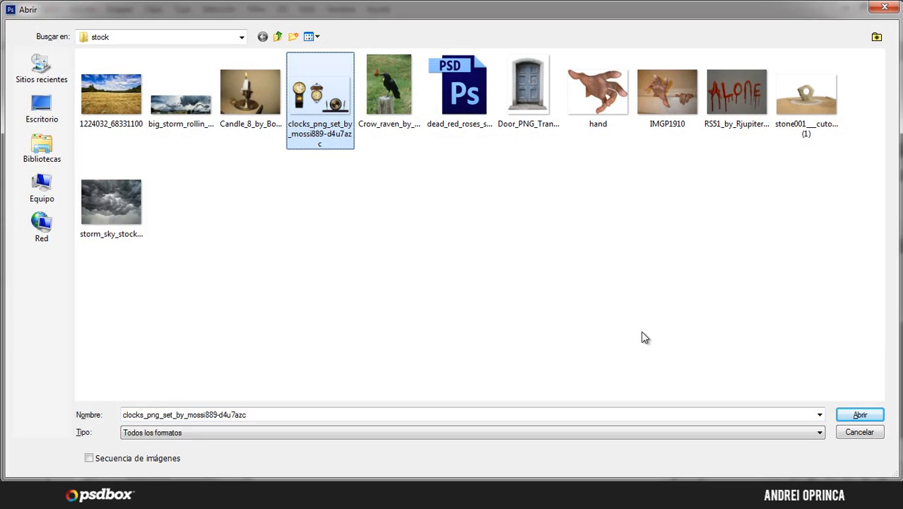
click(853, 416)
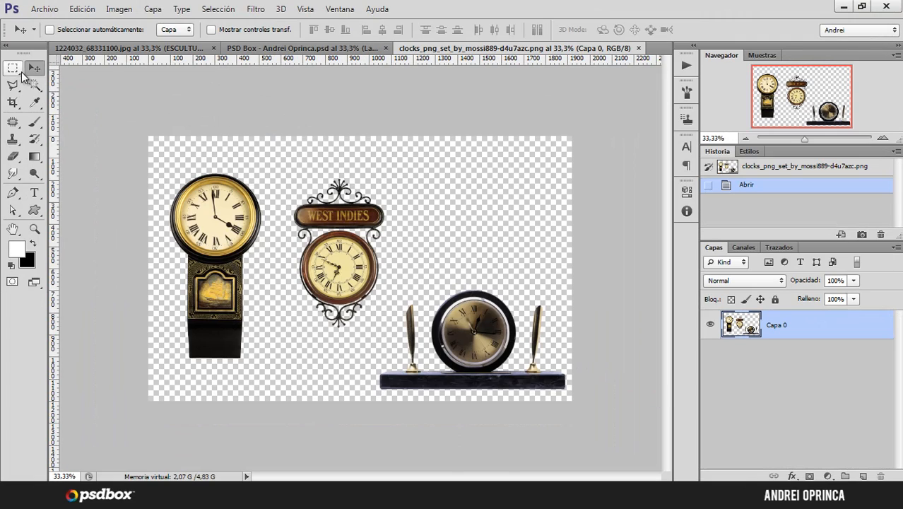
- Select the round West Indies clock with an elliptical marquee, nudge the outline to fit, and cut it from the image
click(14, 70)
scroll(350, 230, up, 4)
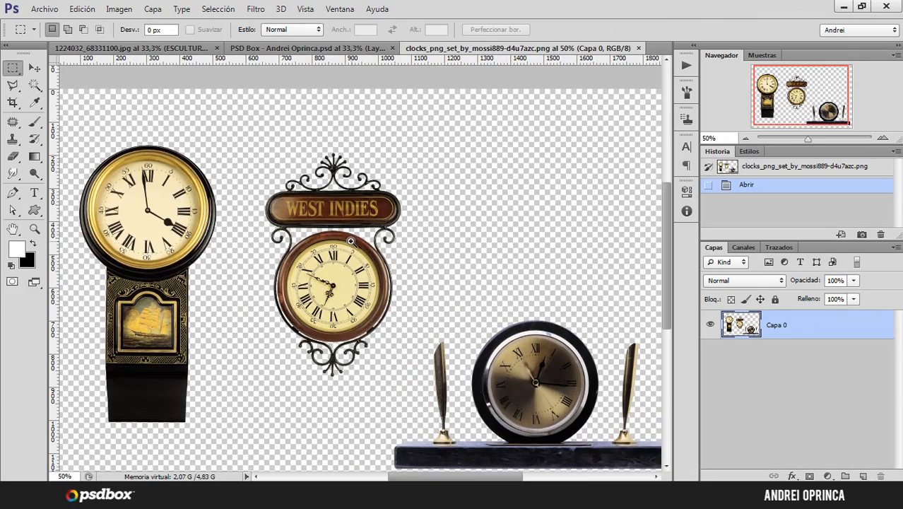
scroll(369, 300, up, 3)
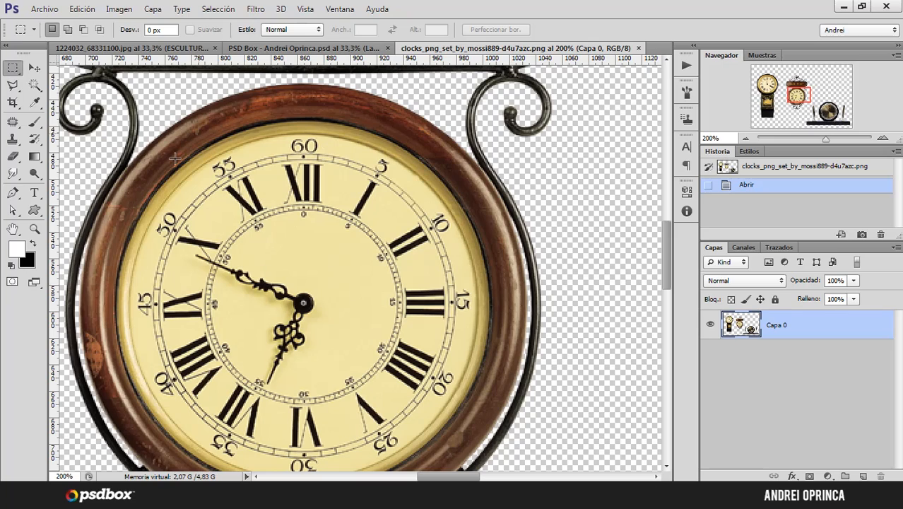
scroll(350, 211, down, 3)
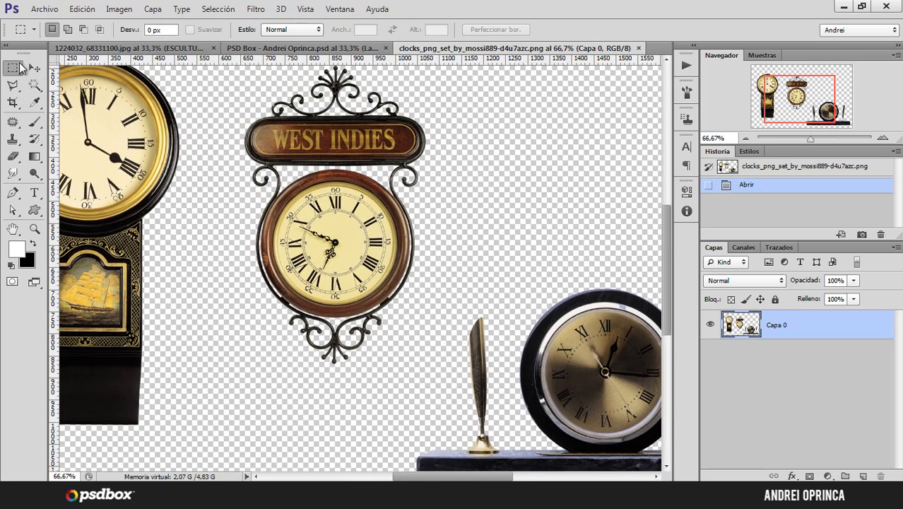
click(10, 68)
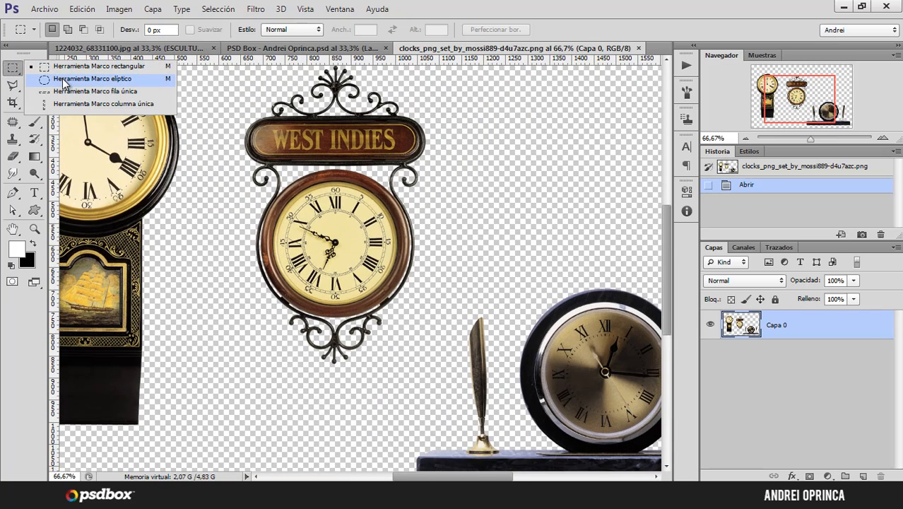
click(67, 78)
scroll(347, 240, up, 1)
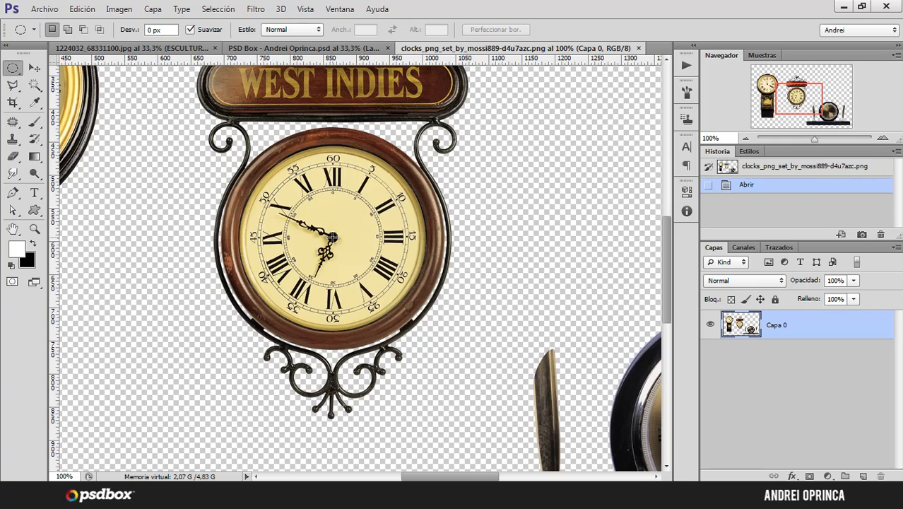
drag(332, 237, 454, 345)
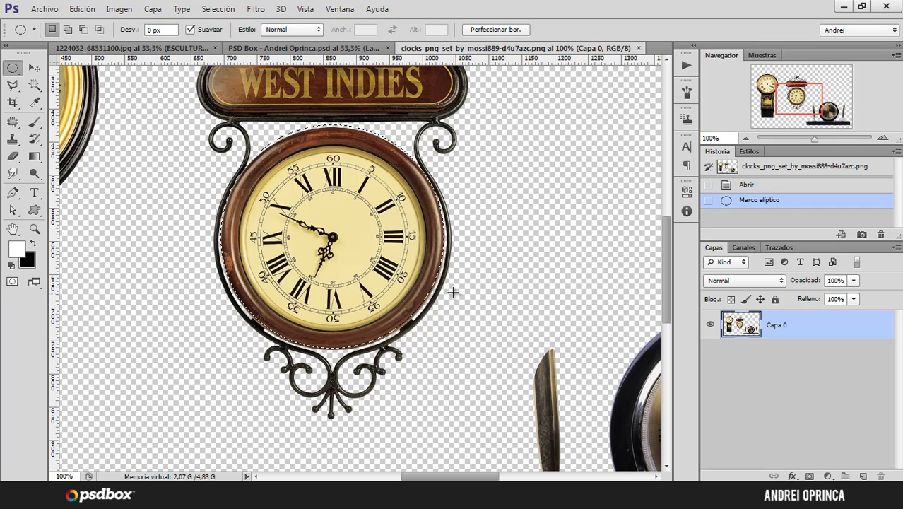
key(Down)
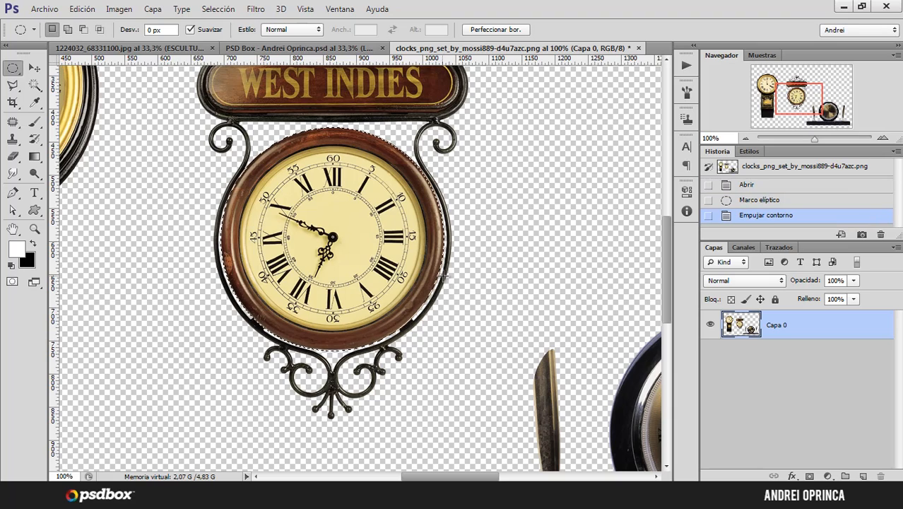
key(ctrl+x)
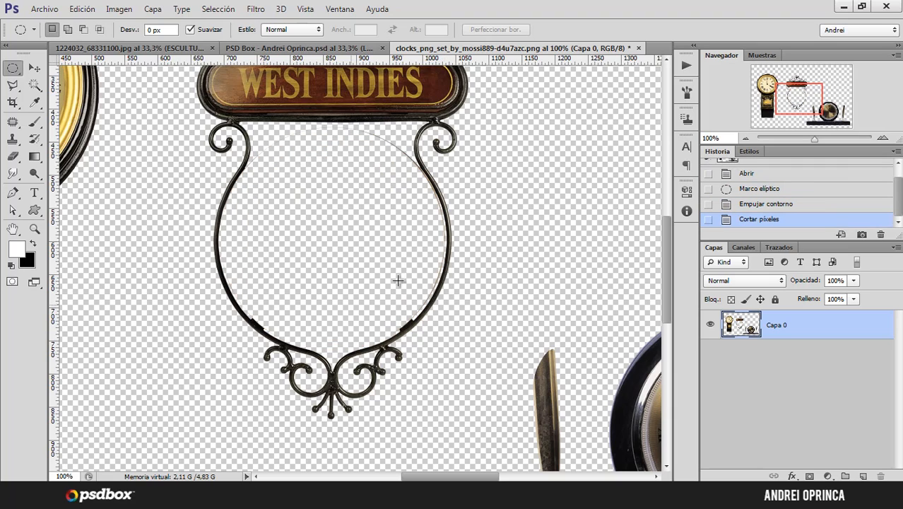
- Paste the clock into the wheat field composite above the puerta layer and move it behind the sculpture's hole
click(163, 48)
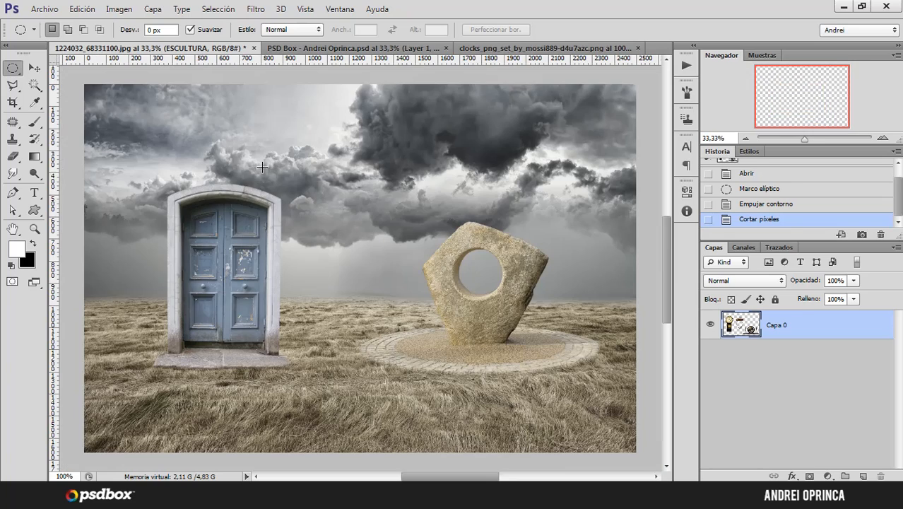
click(855, 358)
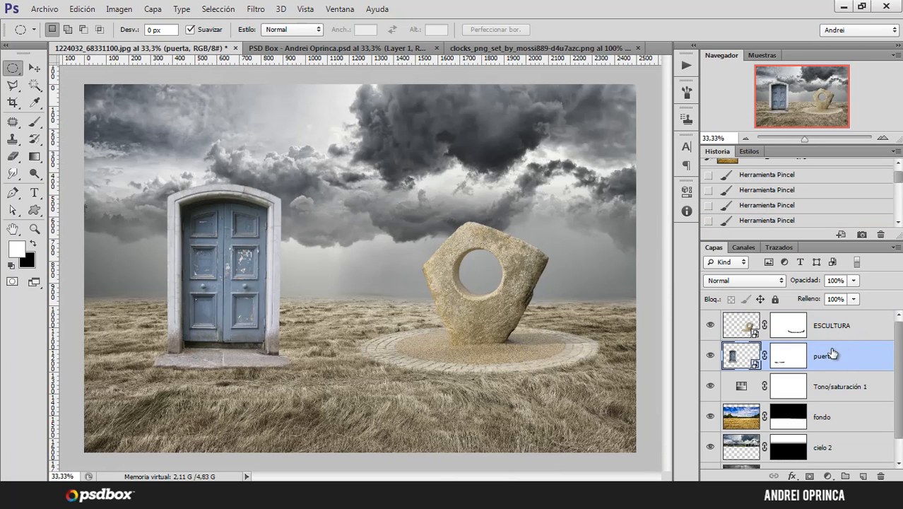
key(ctrl+v)
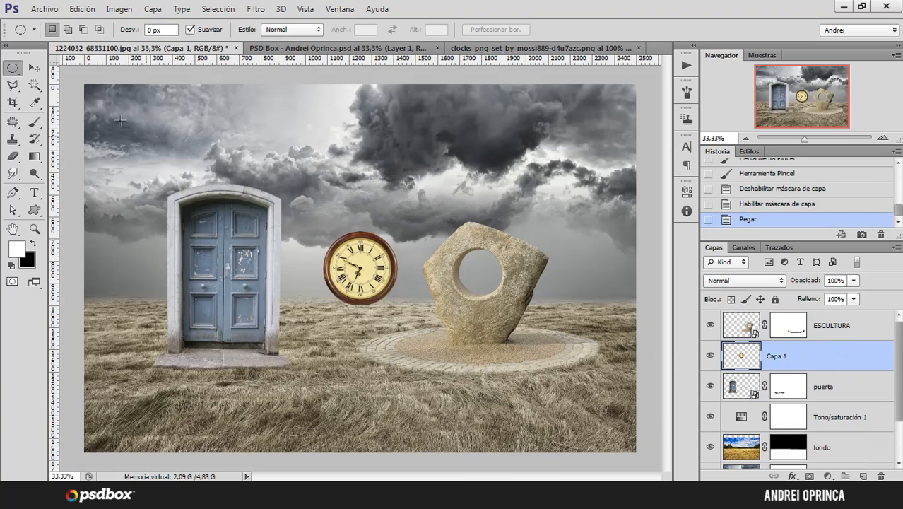
click(34, 67)
drag(378, 264, 499, 267)
- Scale the clock to about 62% with Free Transform so it fits inside the sculpture's round hole
ctrl+click(517, 271)
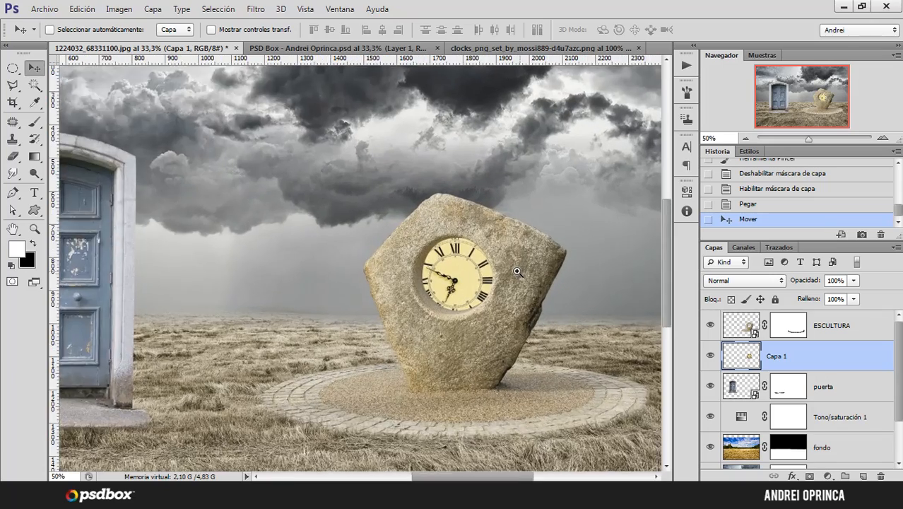
ctrl+click(518, 271)
ctrl+click(512, 274)
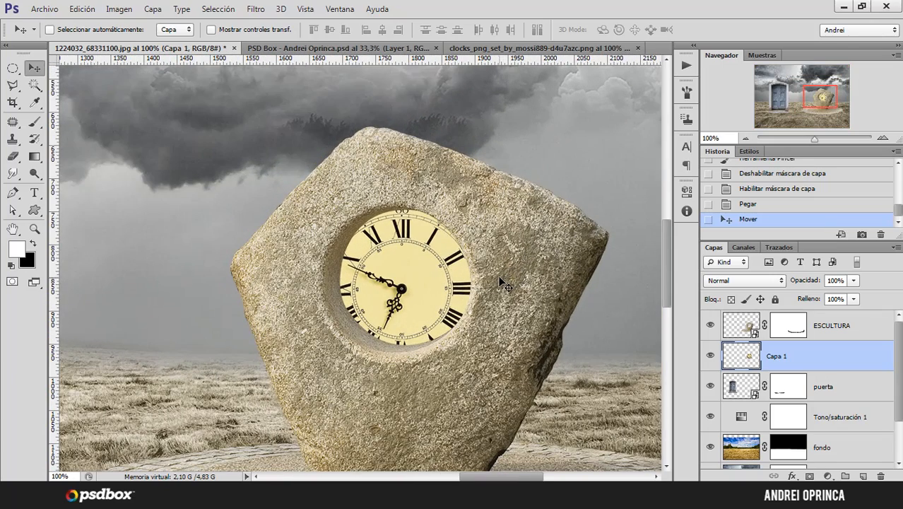
key(ctrl+t)
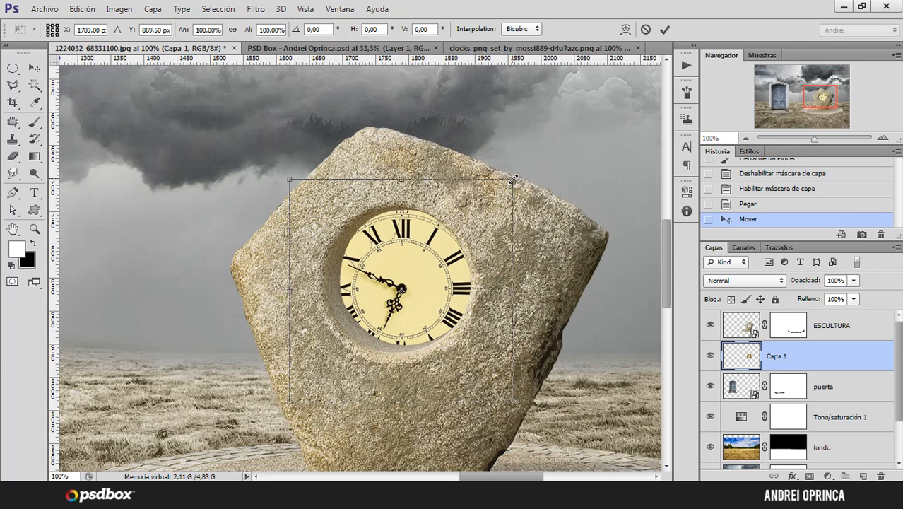
drag(513, 179, 478, 221)
drag(438, 255, 445, 240)
drag(479, 210, 472, 210)
drag(450, 242, 447, 241)
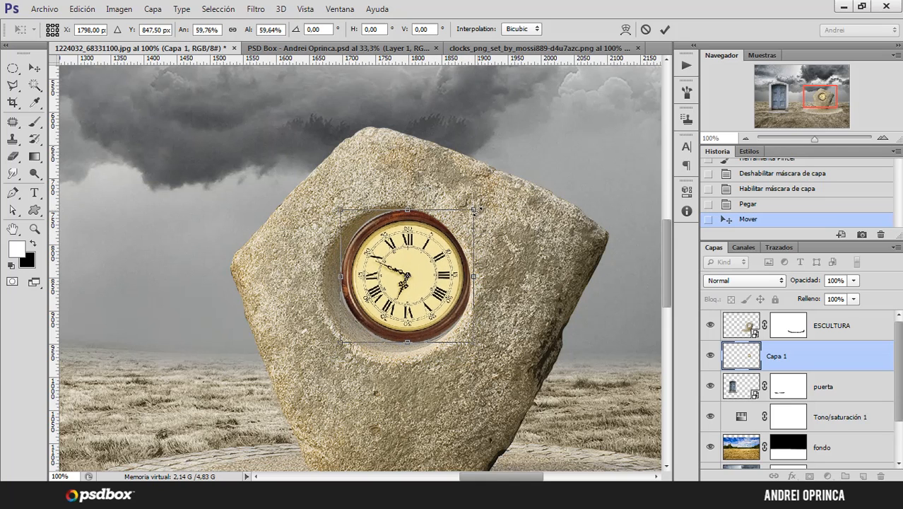
drag(476, 209, 480, 206)
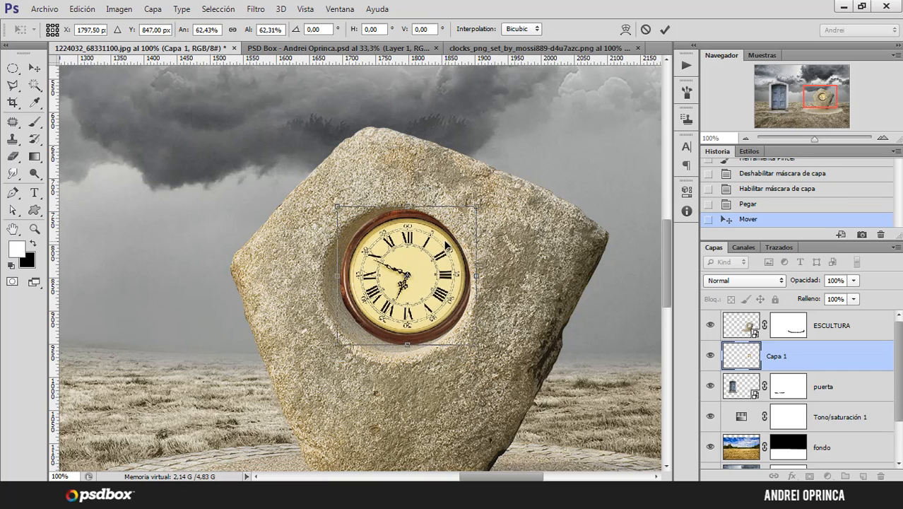
- Nudge the clock until it is centred in the sculpture's hole, applying the transform
drag(442, 246, 444, 248)
key(Left)
key(Left)
key(Up)
key(Up)
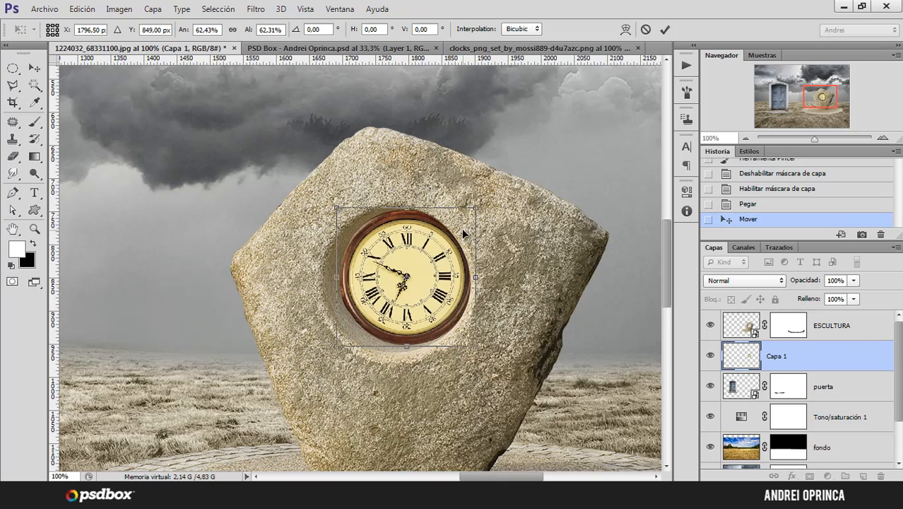
key(Left)
key(Down)
key(Down)
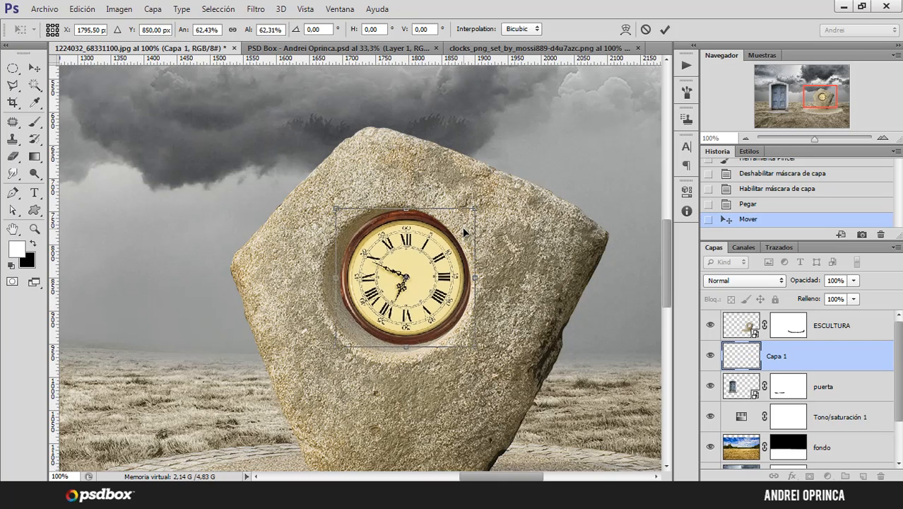
key(Up)
key(Up)
key(Return)
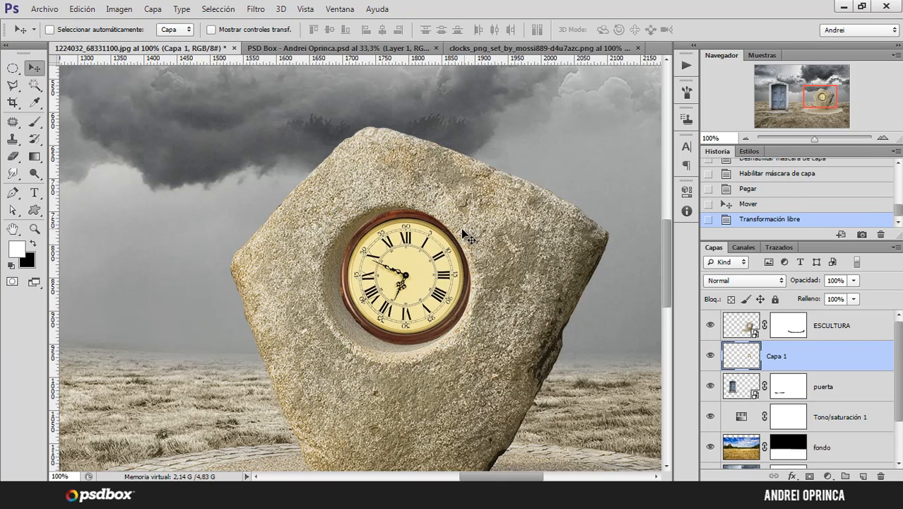
key(Left)
key(Down)
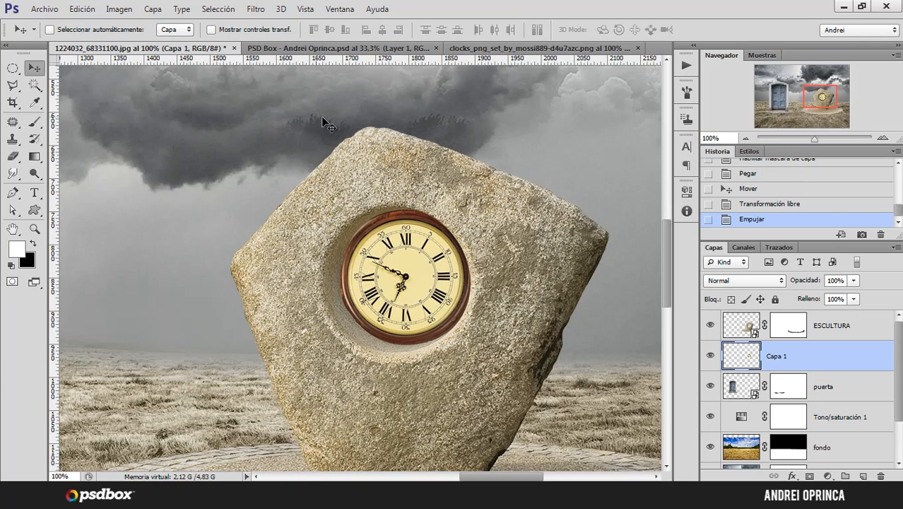
- Switch the cielo 2 layer's mask off and on to compare the clouds above the sculpture
click(790, 443)
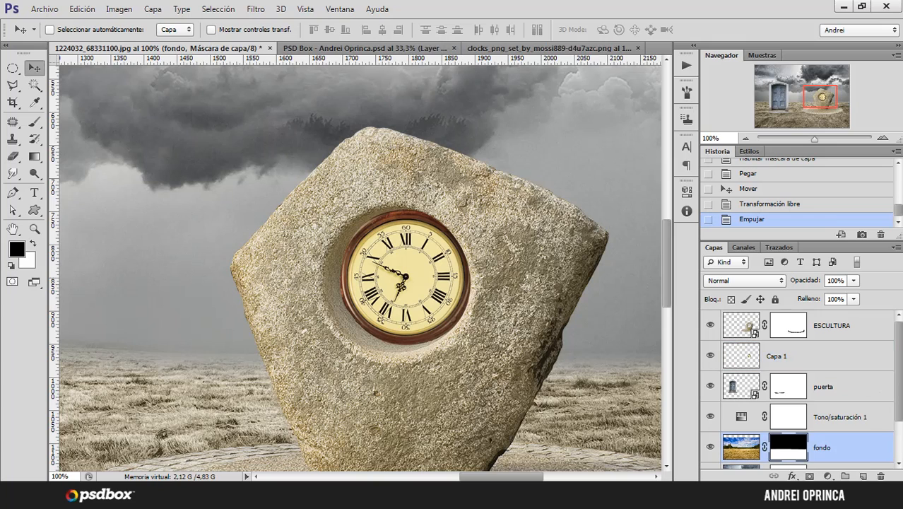
scroll(790, 438, down, 3)
click(790, 432)
shift+click(790, 432)
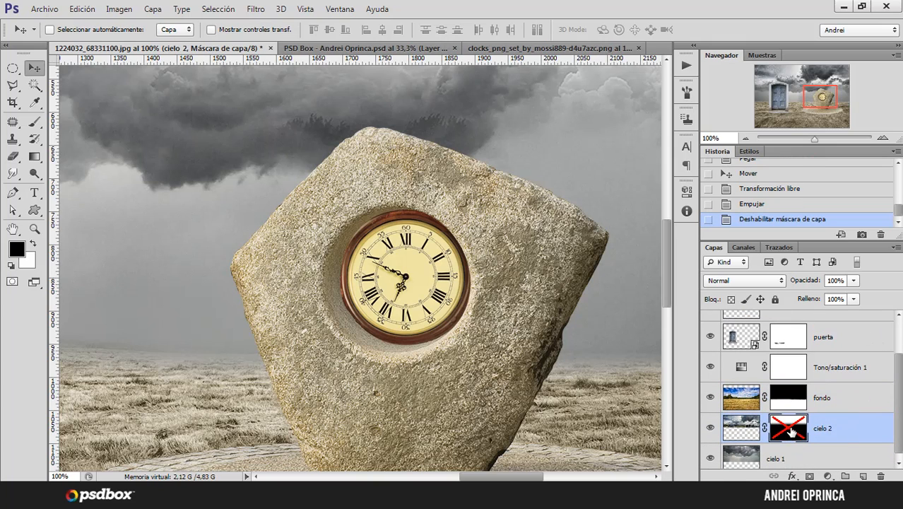
shift+click(793, 429)
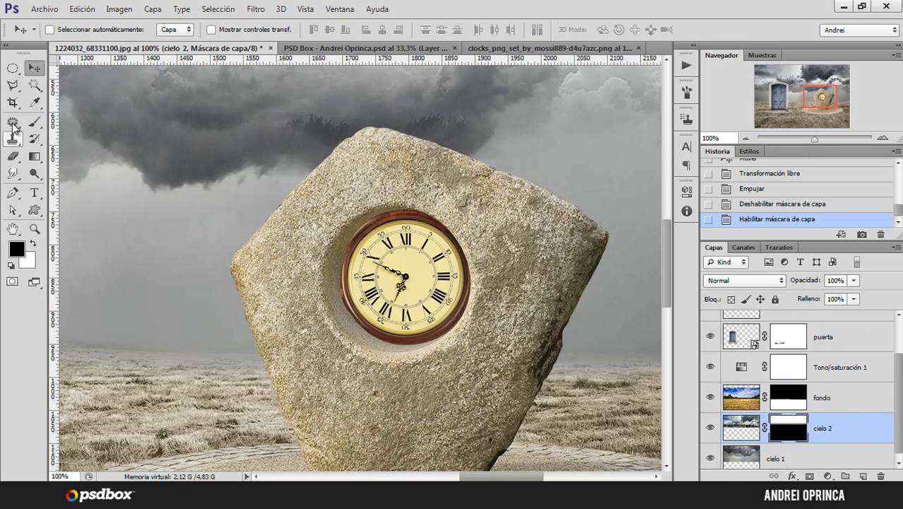
- Choose a soft round brush with 0% hardness and a size of 319 px for the cielo 2 mask
key(b)
right_click(291, 187)
click(400, 286)
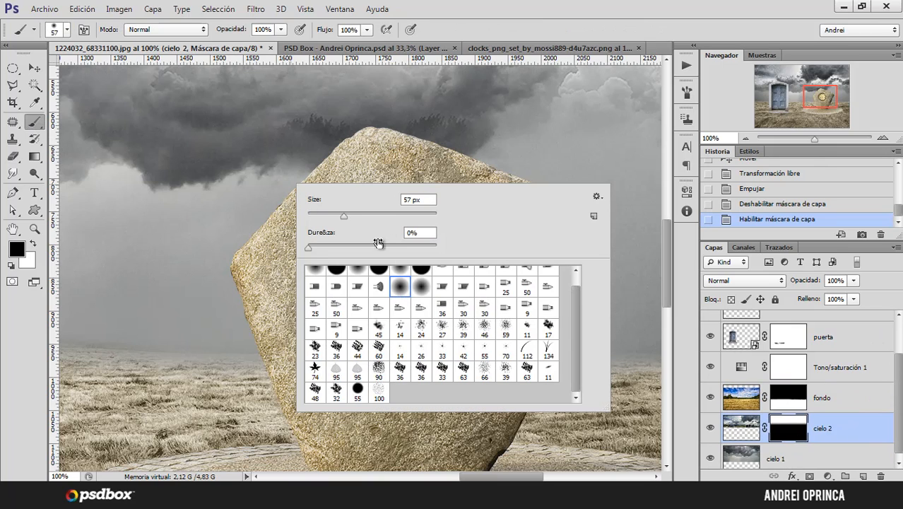
click(371, 217)
drag(398, 219, 400, 219)
scroll(578, 279, up, 1)
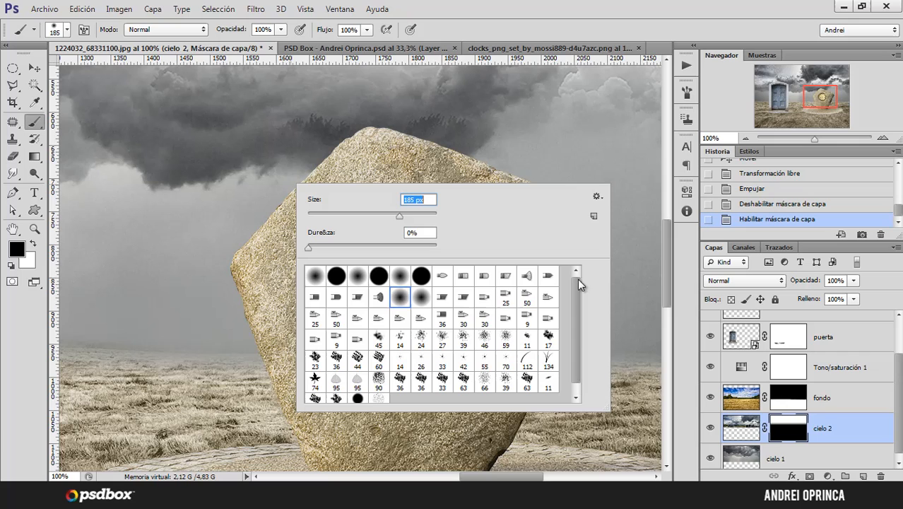
click(315, 276)
drag(414, 214, 417, 214)
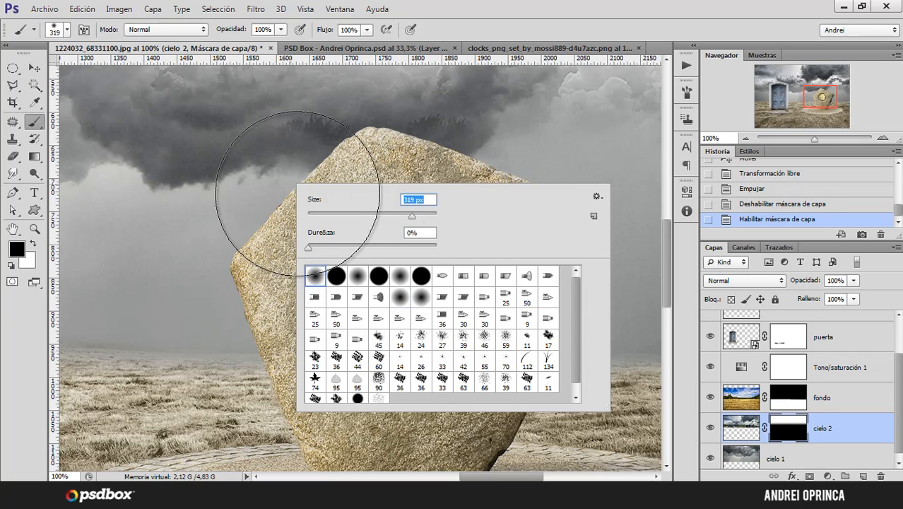
- Dab black on the cielo 2 mask near the sculpture's top edge and undo the last brush stroke
click(383, 151)
mouse_move(383, 152)
mouse_down()
mouse_move(410, 187)
mouse_move(431, 258)
mouse_up()
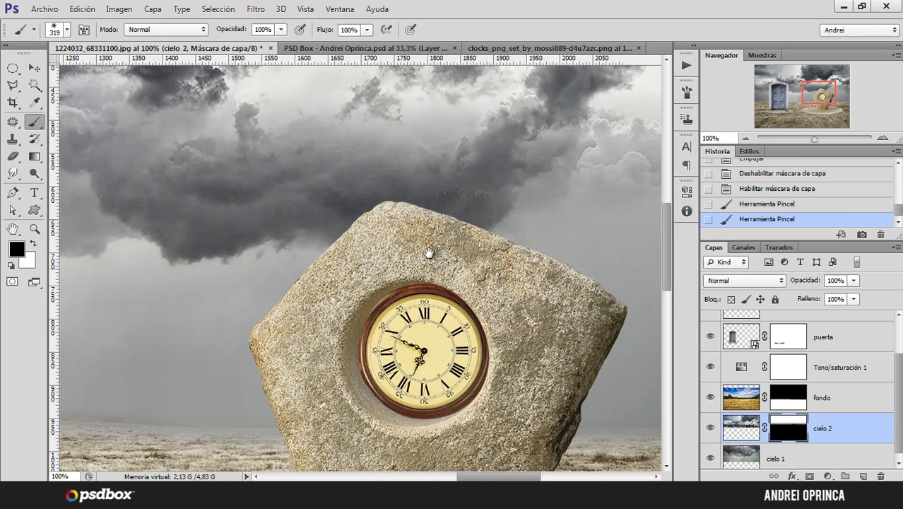
key(ctrl+z)
key(x)
key(x)
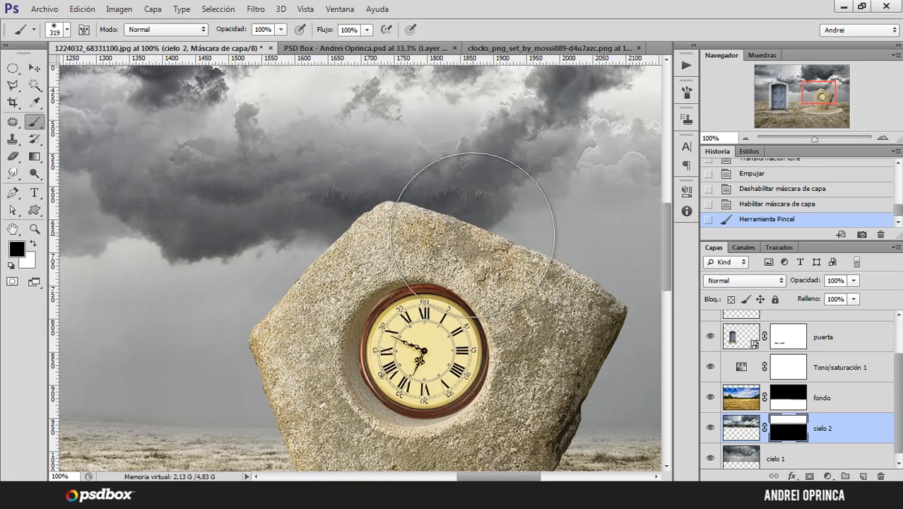
- Reduce the brush to 125 px and paint black on the cielo 2 mask over the jagged treetop remnants above the sculpture
key(x)
key(bracketleft)
key(bracketleft)
key(bracketleft)
key(bracketleft)
key(bracketleft)
key(bracketleft)
key(x)
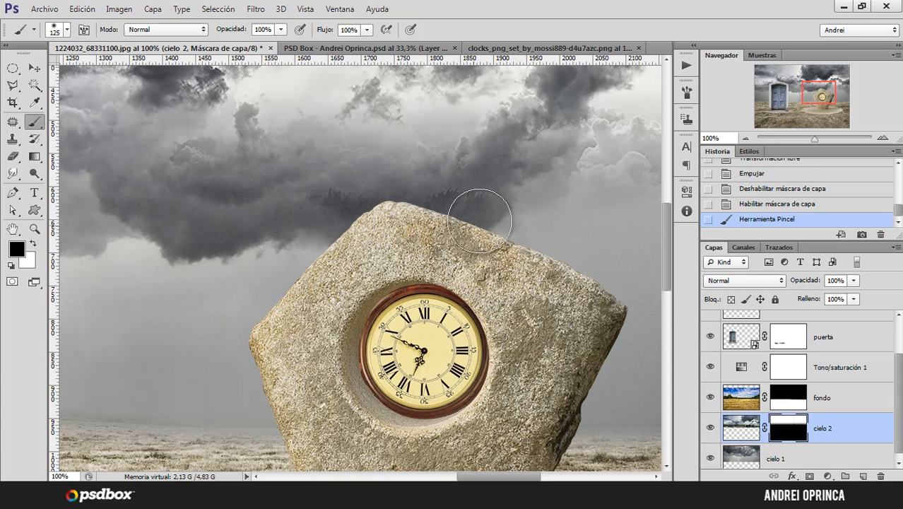
drag(470, 208, 476, 199)
drag(325, 201, 302, 189)
drag(378, 201, 433, 199)
drag(441, 198, 489, 201)
alt+click(460, 228)
alt+click(459, 228)
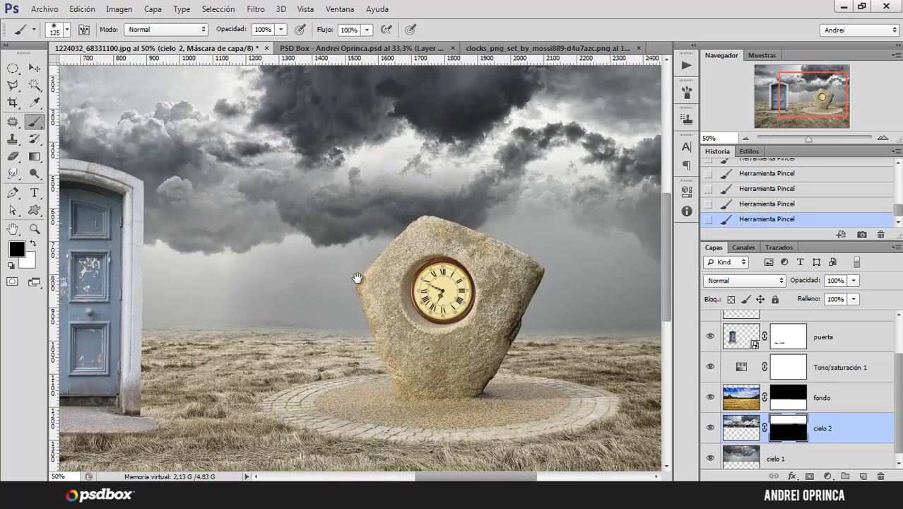
- Examine the sky around the door, undo and redo the last mask strokes to compare, and inspect the clock in the sculpture
scroll(362, 276, left, 6)
ctrl+click(194, 231)
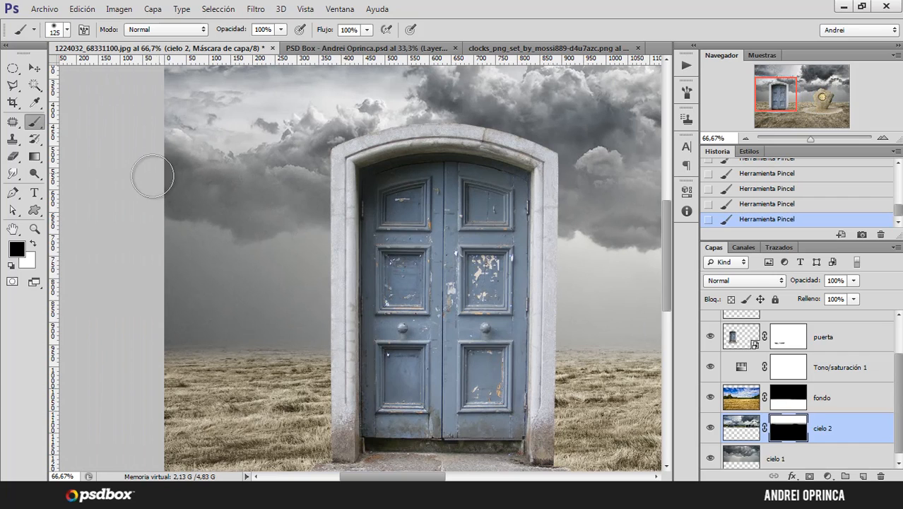
drag(406, 230, 386, 270)
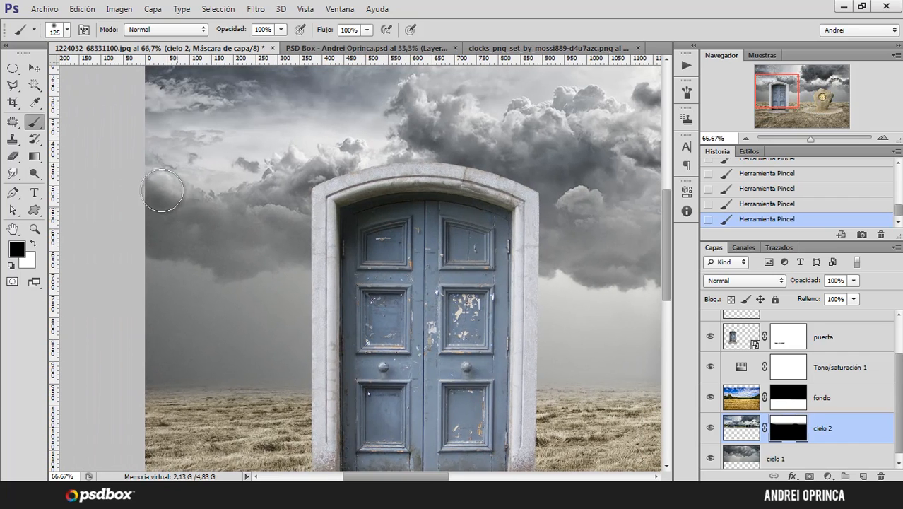
key(ctrl+alt+z)
key(ctrl+alt+z)
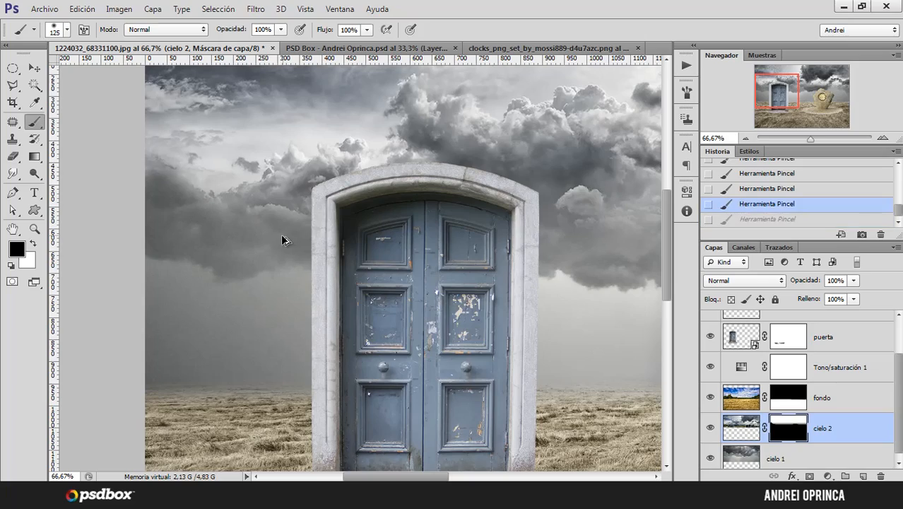
key(ctrl+minus)
key(ctrl+minus)
key(ctrl+shift+z)
key(ctrl+shift+z)
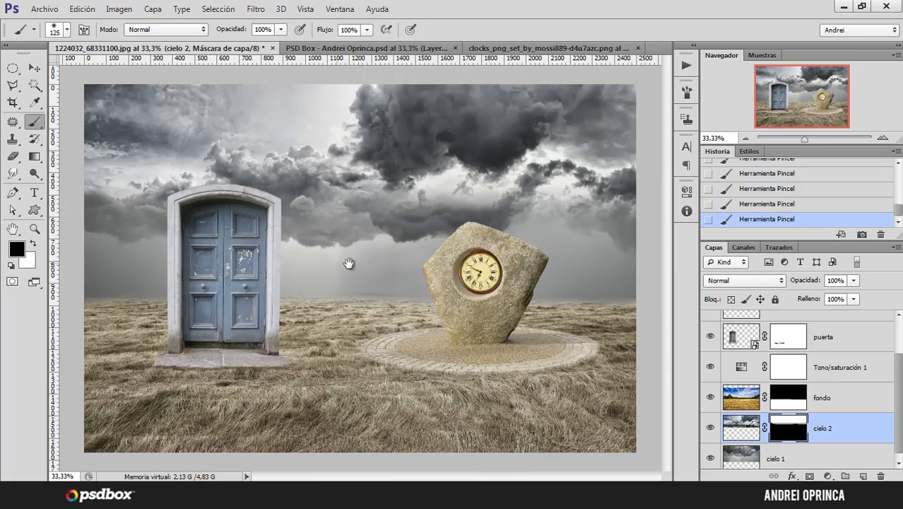
ctrl+click(496, 268)
ctrl+click(496, 269)
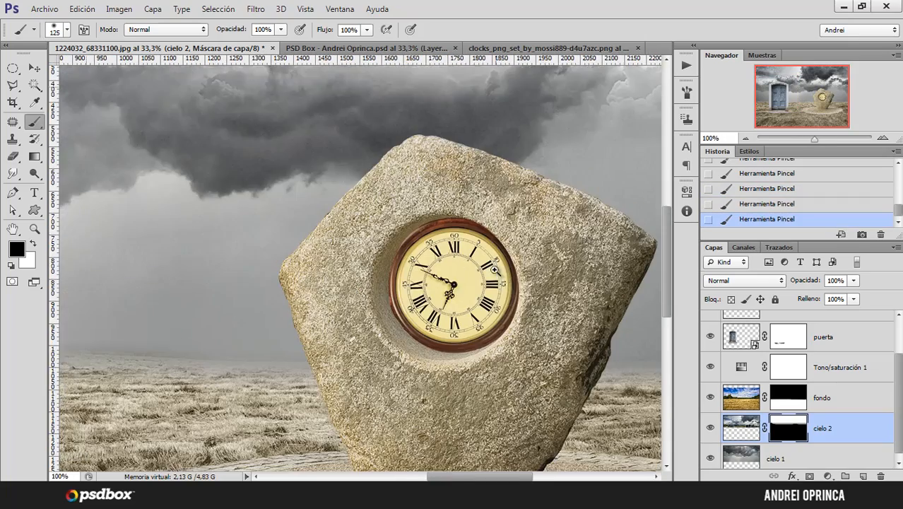
- Rename the clock layer Capa 1 as reloj
scroll(862, 383, up, 2)
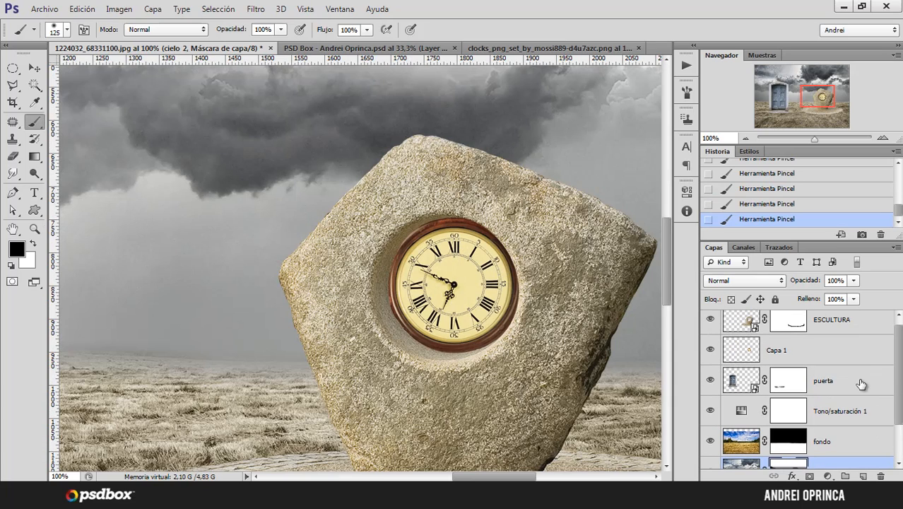
click(819, 353)
double_click(775, 352)
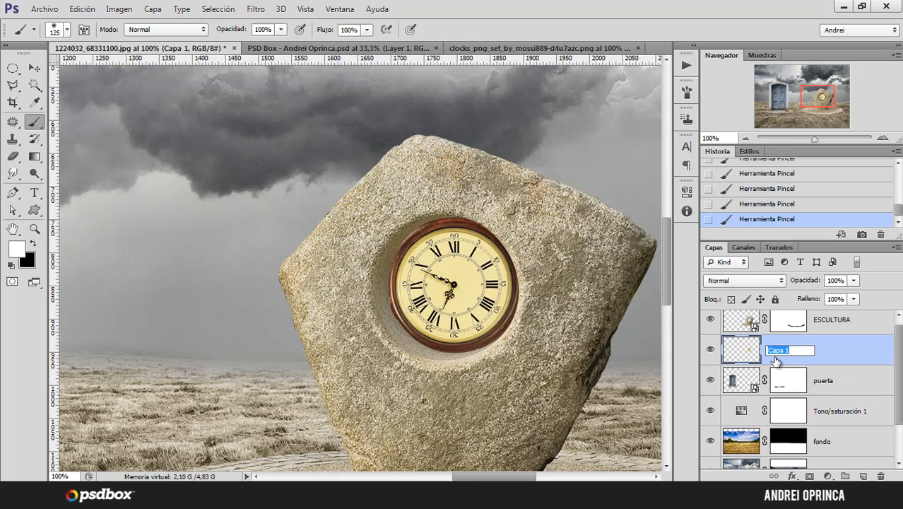
key(Return)
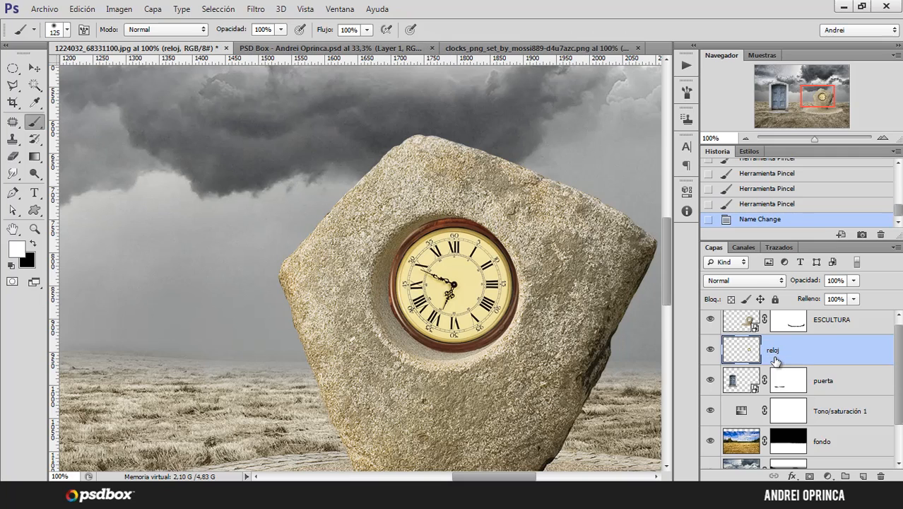
scroll(432, 269, up, 1)
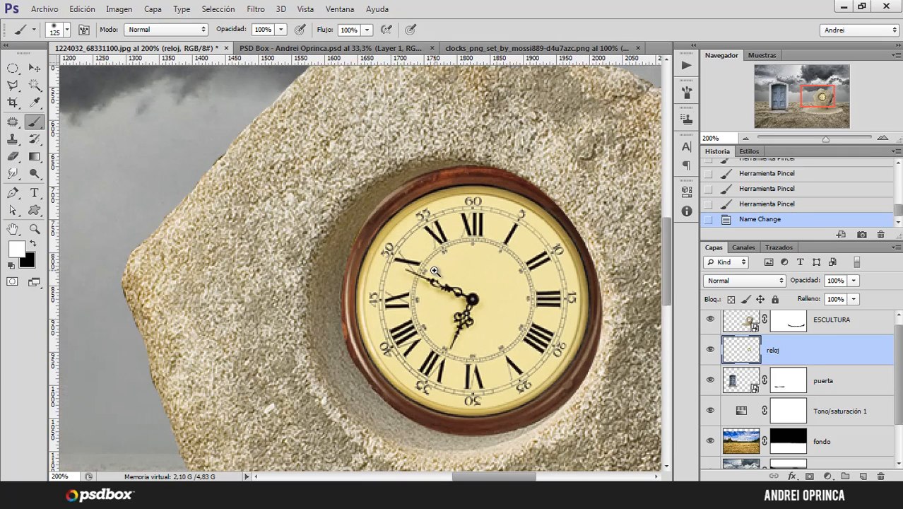
click(34, 68)
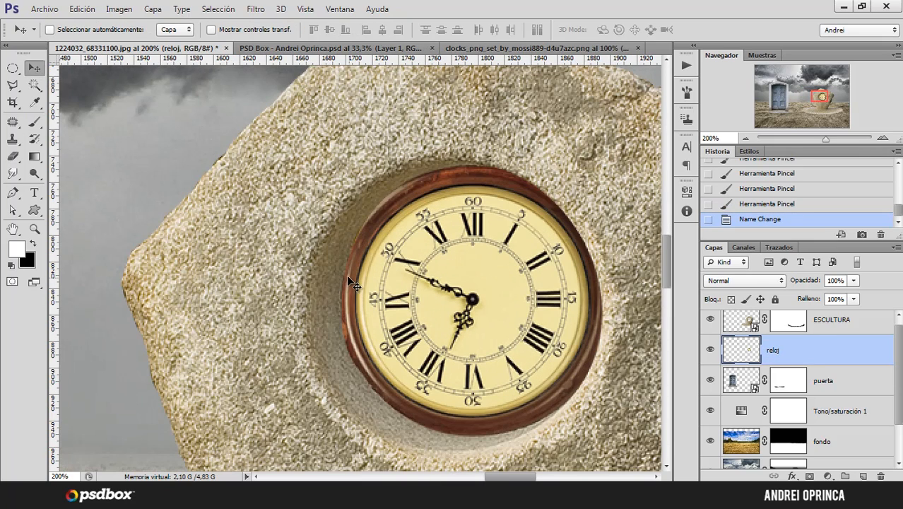
double_click(847, 363)
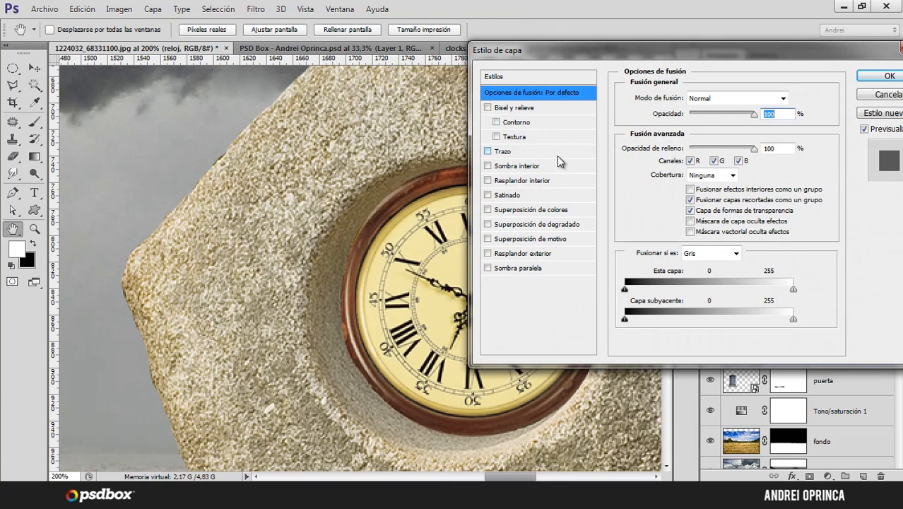
click(531, 110)
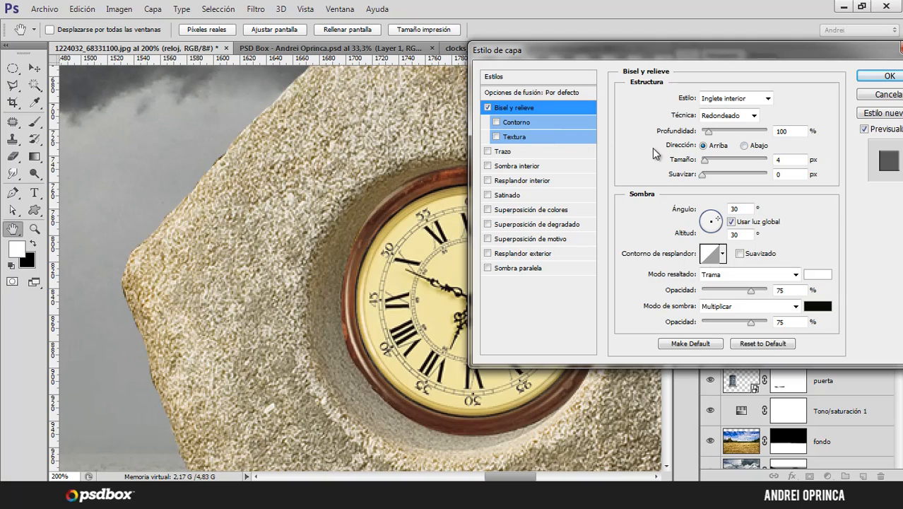
click(731, 222)
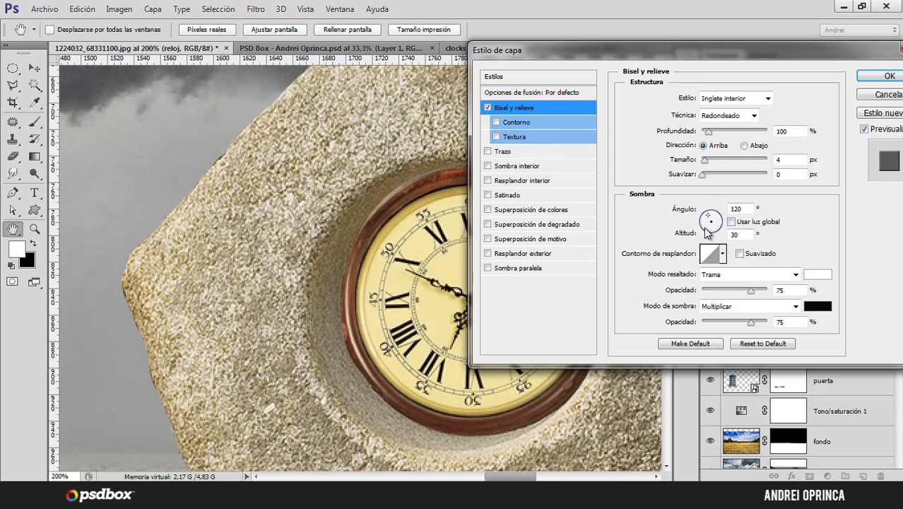
click(705, 232)
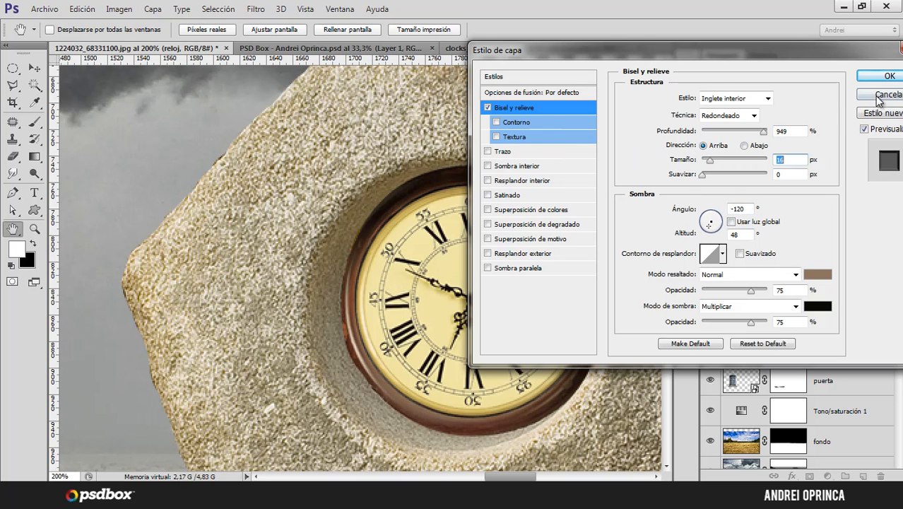
click(878, 101)
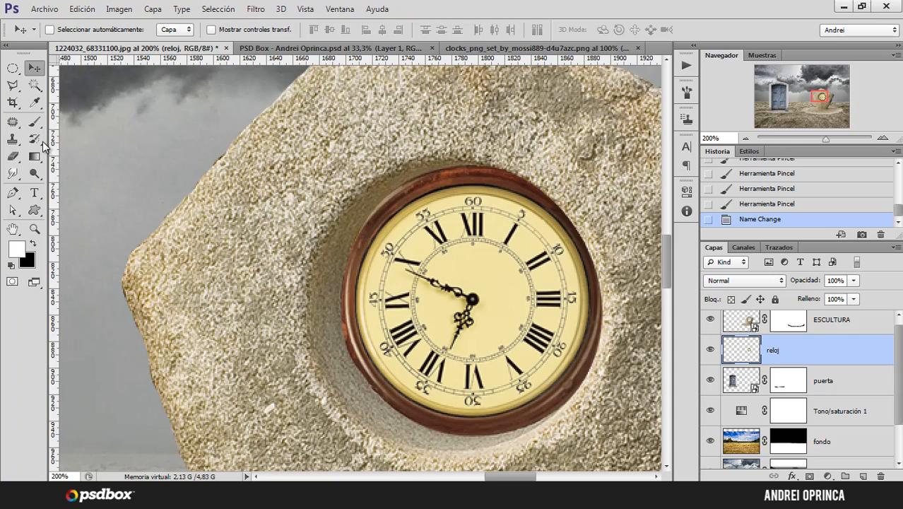
- Set up a 9 px brush and sample the clock frame's reddish brown as the painting colour
click(34, 120)
scroll(378, 314, up, 1)
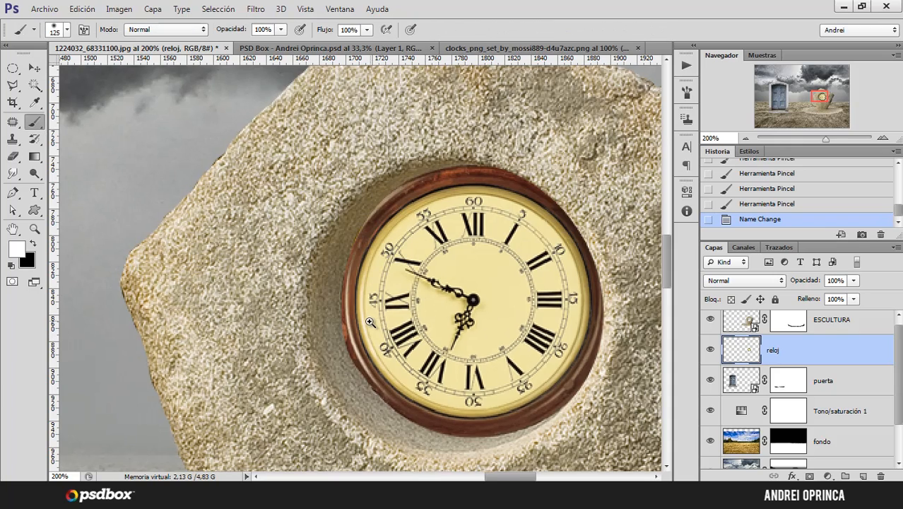
key(bracketleft)
key(bracketleft)
key(bracketleft)
key(bracketleft)
key(bracketleft)
key(bracketleft)
key(bracketleft)
key(bracketleft)
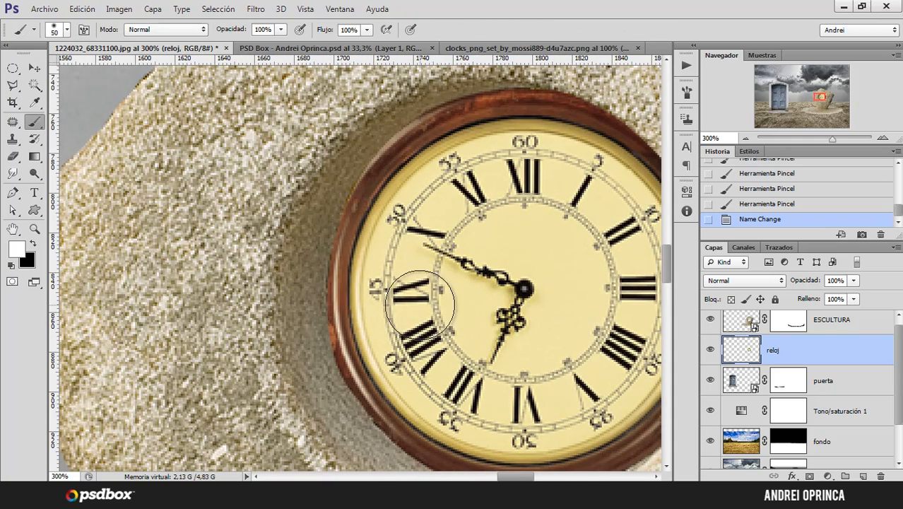
alt+click(346, 289)
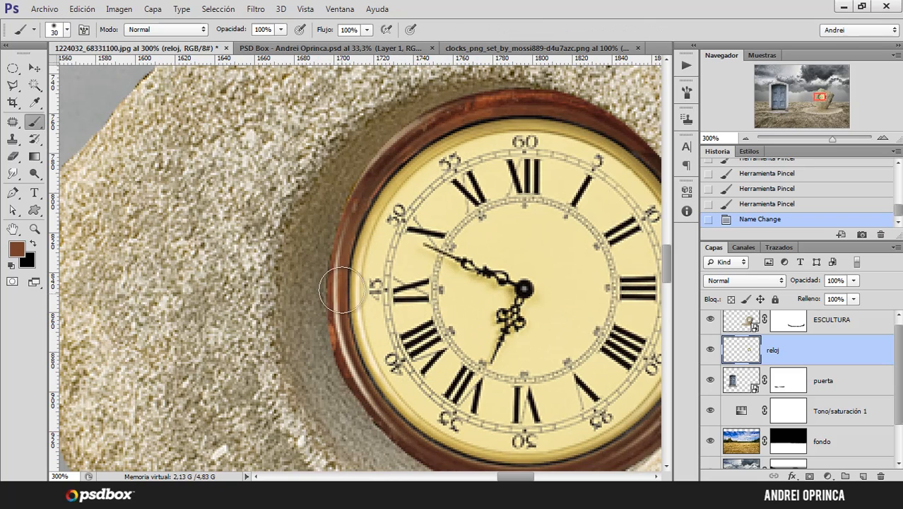
key(bracketleft)
key(bracketleft)
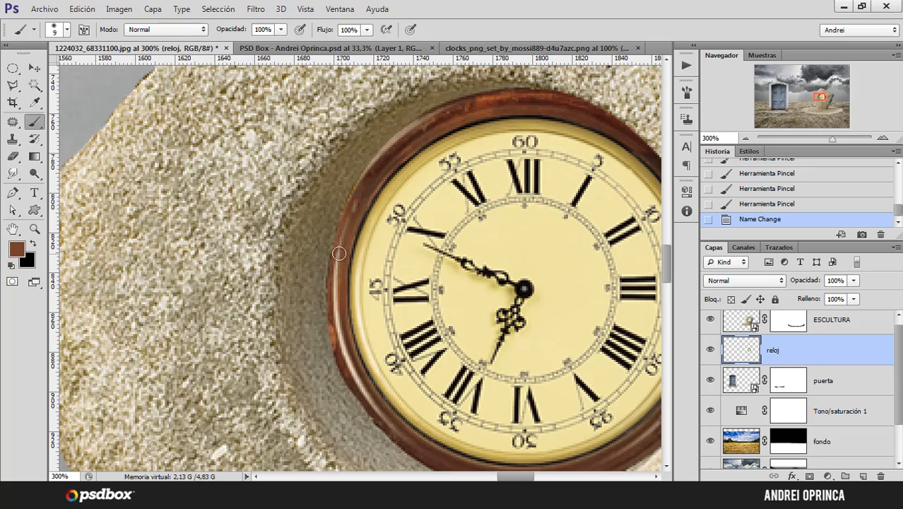
- Try painting brown over the left side of the clock's wooden frame, and undo the brush strokes
drag(339, 253, 344, 315)
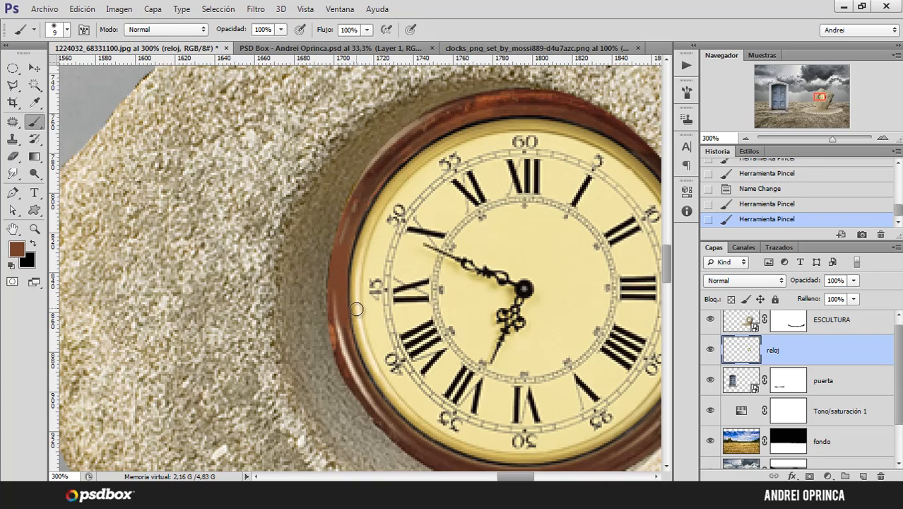
key(ctrl+z)
key(ctrl+z)
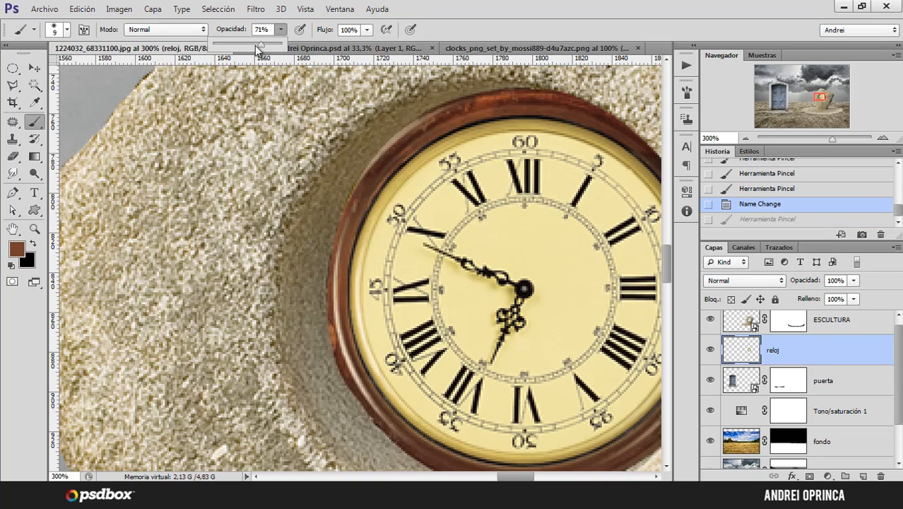
- Set the brush to 43% opacity and 44% flow and paint brown over the highlights on the clock frame's lower-left curve
key(4)
key(3)
click(367, 30)
drag(351, 49, 329, 50)
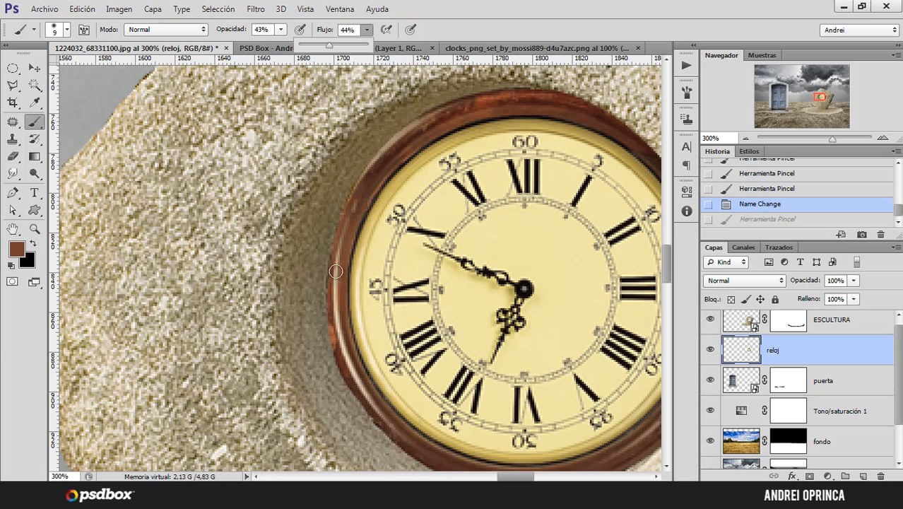
mouse_move(335, 311)
mouse_down()
mouse_move(338, 262)
mouse_move(336, 310)
mouse_move(357, 376)
mouse_up()
drag(343, 340, 386, 403)
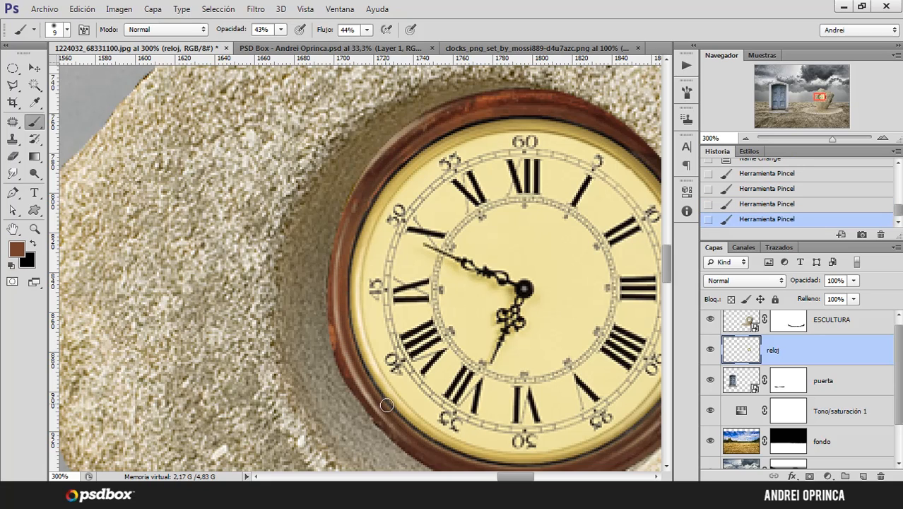
- Sample neighbouring browns from the wooden frame and paint over the remaining highlights along its left and upper-left rim
alt+click(354, 364)
drag(355, 364, 359, 380)
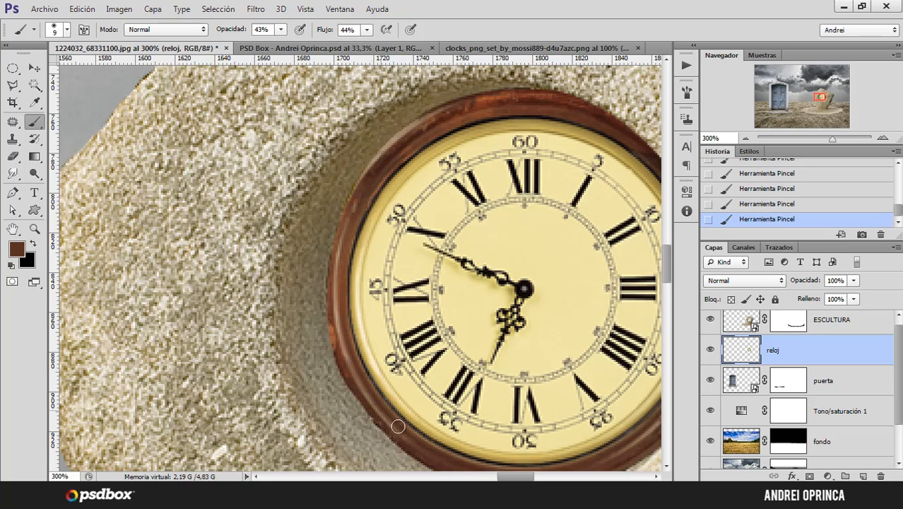
mouse_move(335, 292)
mouse_down()
mouse_move(343, 352)
mouse_move(340, 289)
mouse_up()
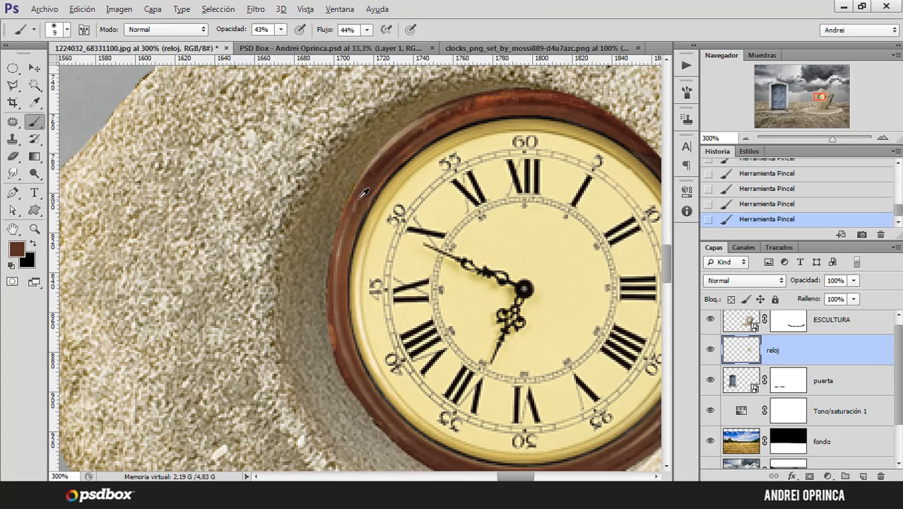
alt+click(350, 227)
drag(341, 251, 359, 210)
alt+click(445, 106)
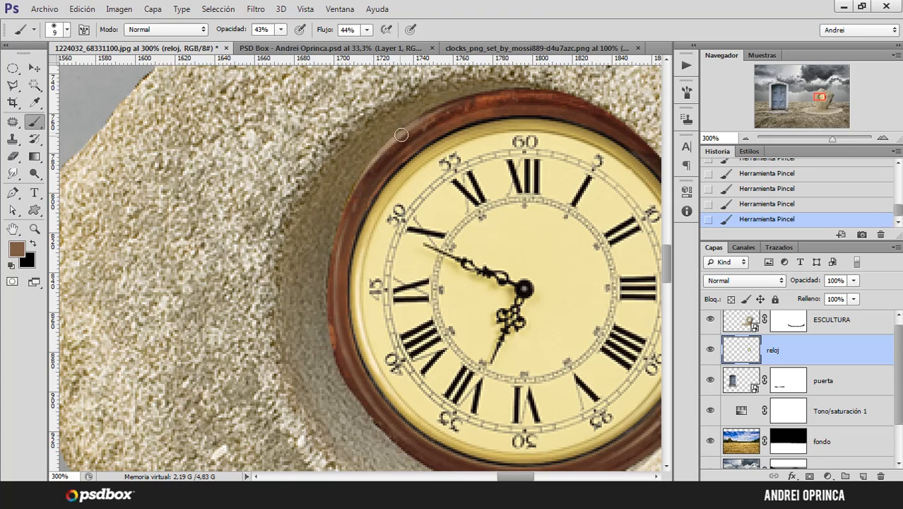
alt+click(401, 144)
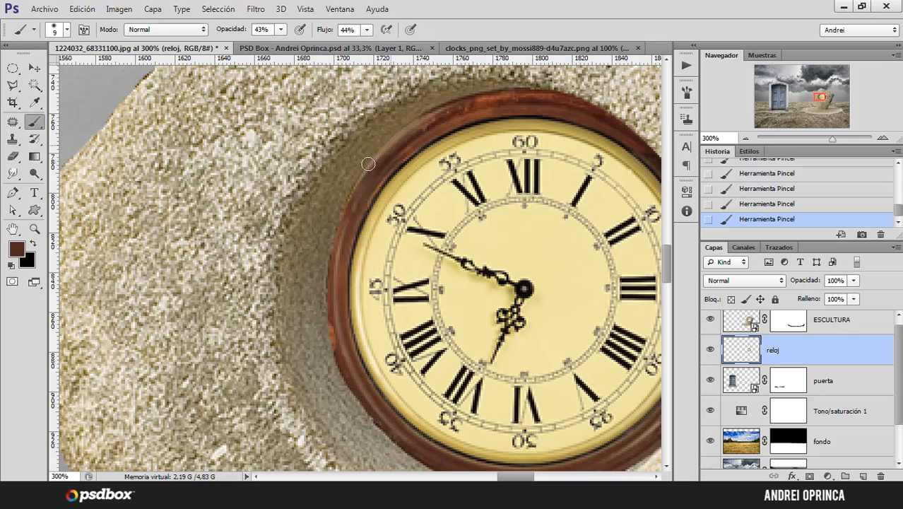
mouse_move(406, 136)
mouse_down()
mouse_move(369, 164)
mouse_move(337, 243)
mouse_move(338, 283)
mouse_move(367, 375)
mouse_up()
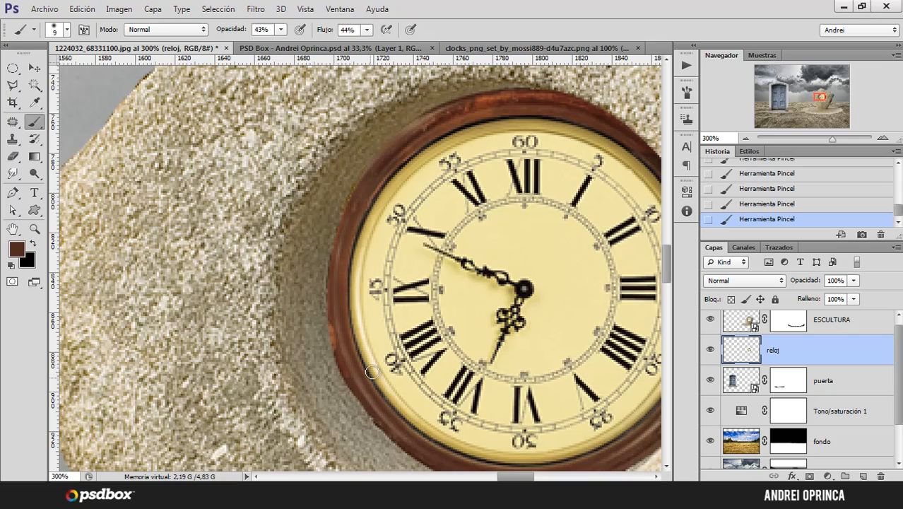
- Add an inner shadow to the reloj layer with global light off, a 128° angle, 38 px distance and 54 px size
key(ctrl+1)
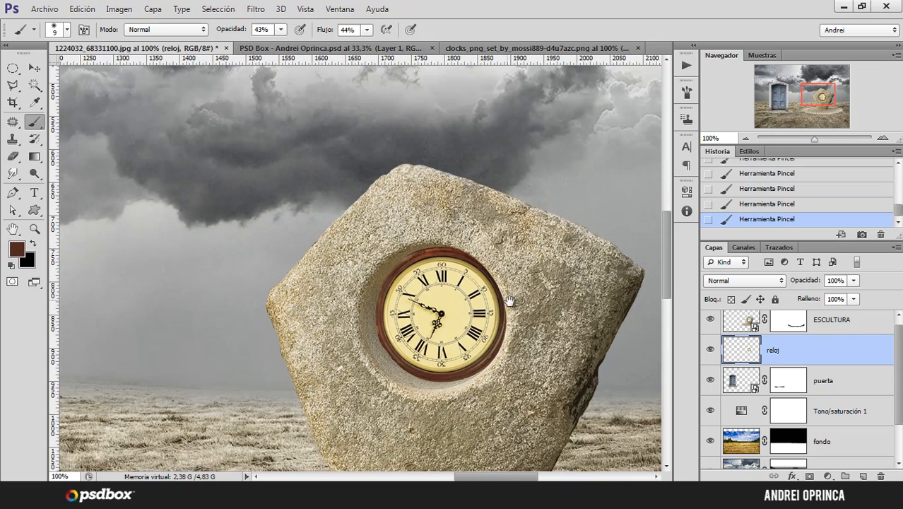
drag(509, 300, 490, 300)
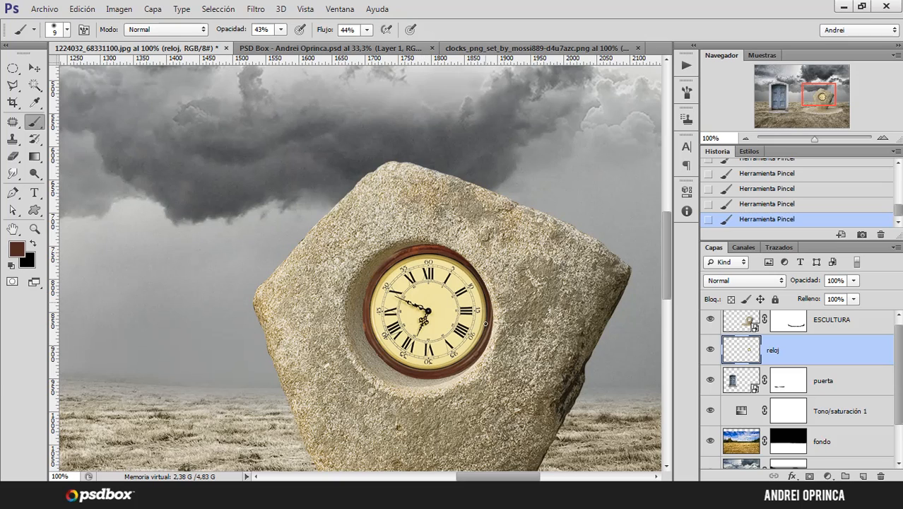
double_click(862, 353)
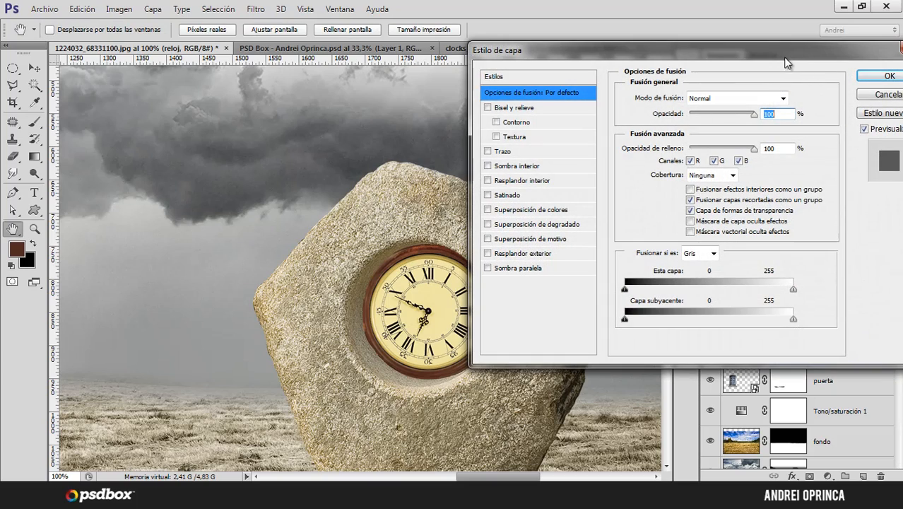
drag(785, 63, 835, 106)
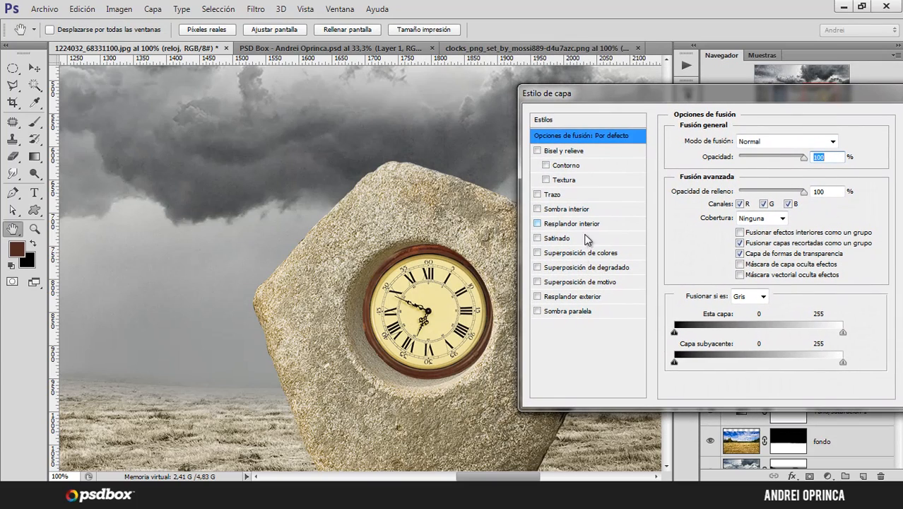
click(569, 209)
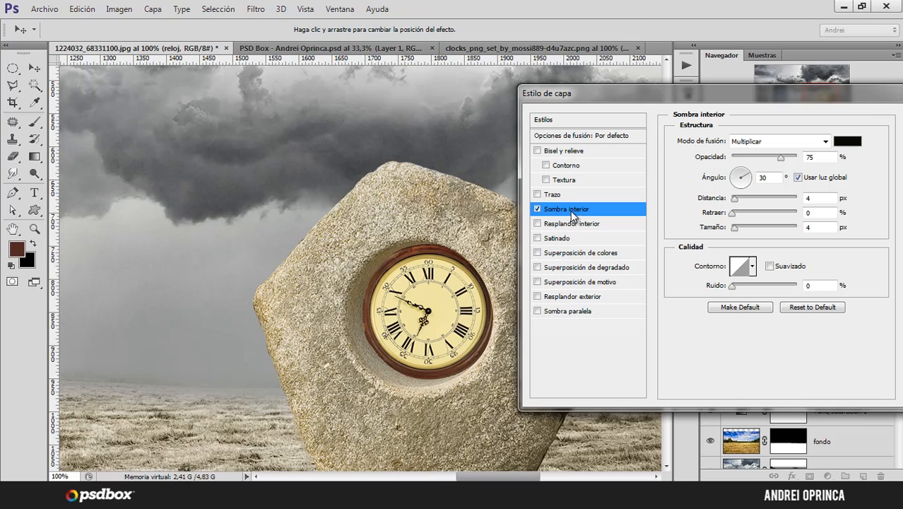
click(799, 178)
mouse_move(738, 204)
mouse_down()
mouse_move(759, 203)
mouse_move(741, 229)
mouse_move(749, 232)
mouse_move(752, 216)
mouse_up()
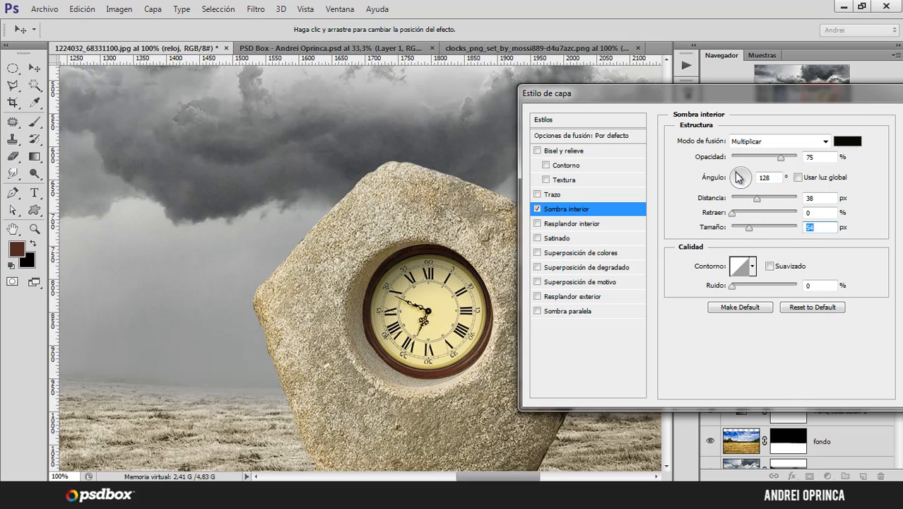
- Adjust the inner shadow to a 125° angle, 16% choke and 59 px size, and apply the layer style
drag(738, 177, 734, 184)
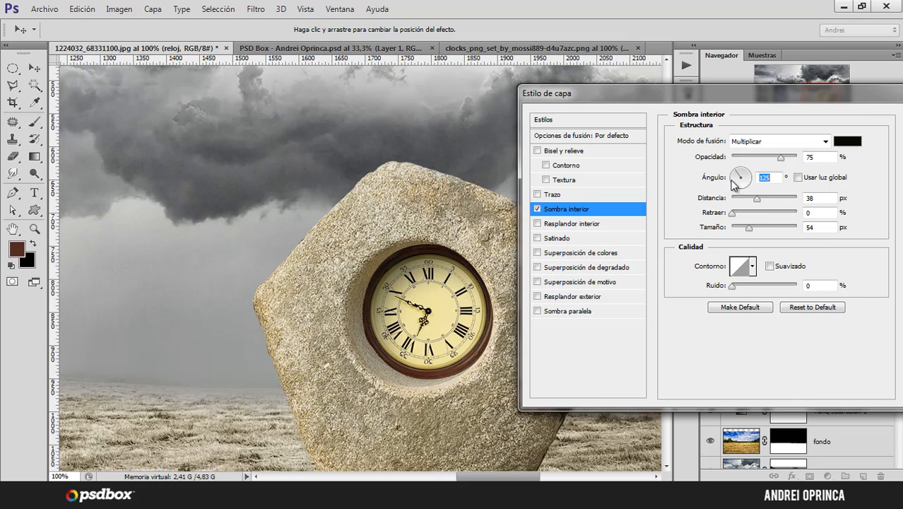
drag(753, 228, 743, 215)
drag(838, 93, 807, 91)
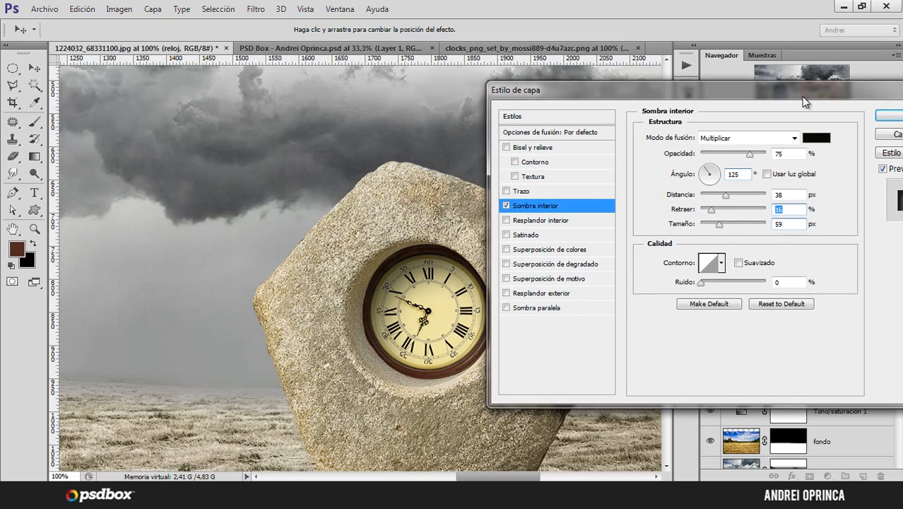
click(894, 123)
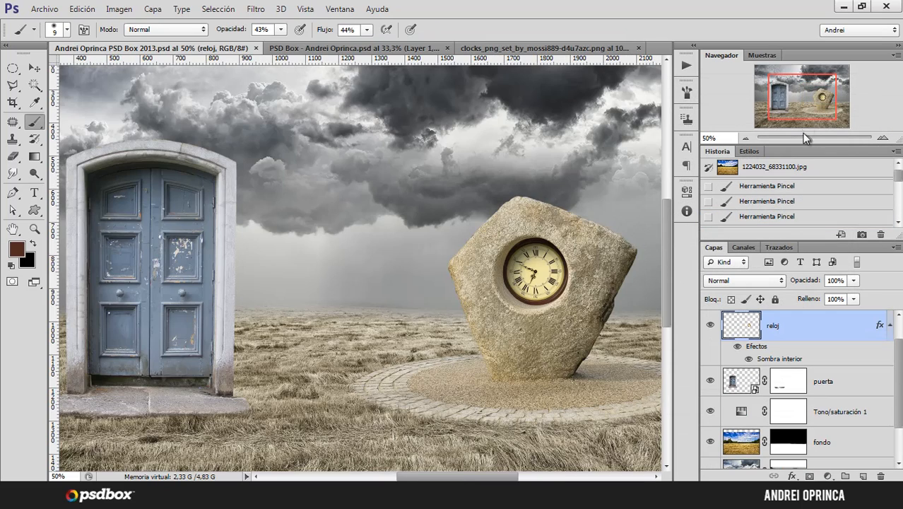
- Add a Curves adjustment layer above the ESCULTURA layer and clip it to that layer
drag(806, 110, 816, 114)
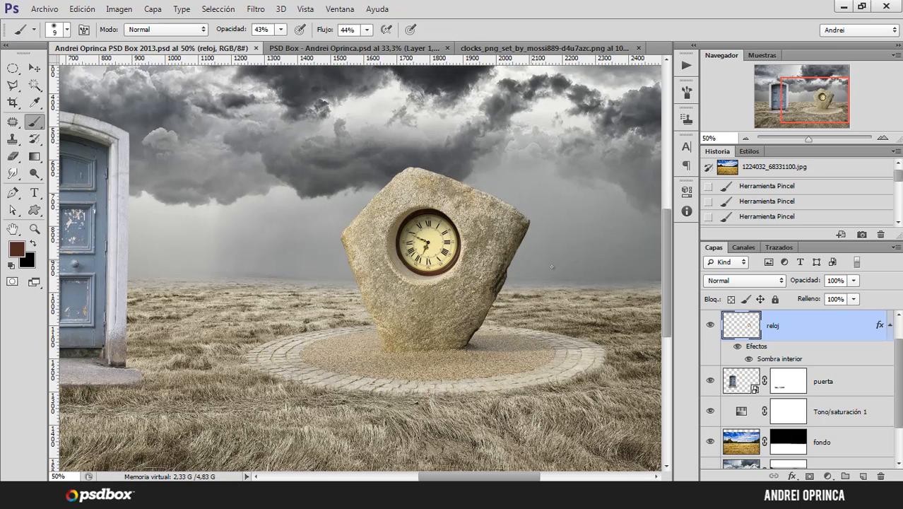
click(889, 327)
scroll(886, 335, up, 2)
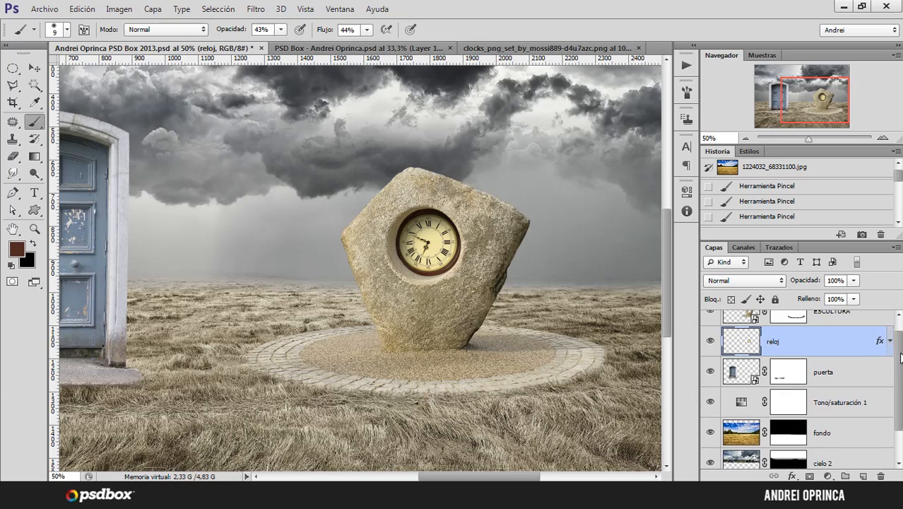
click(866, 335)
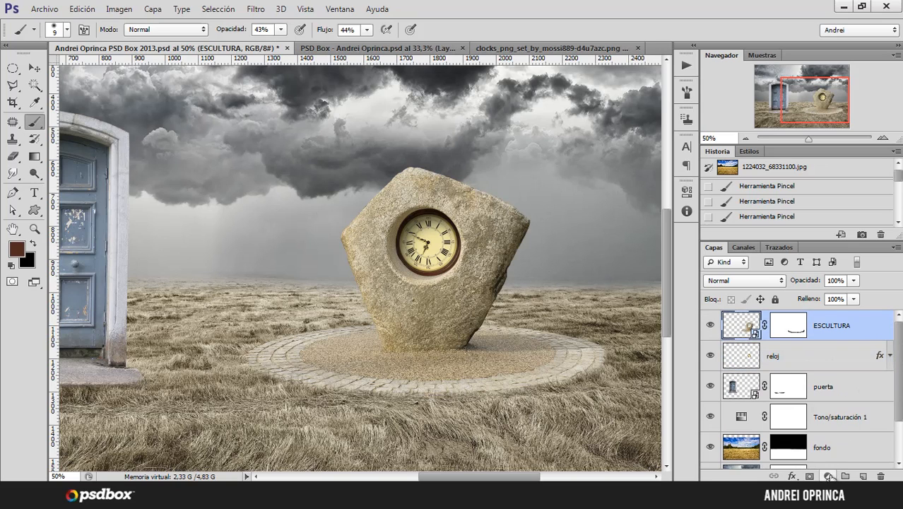
click(827, 475)
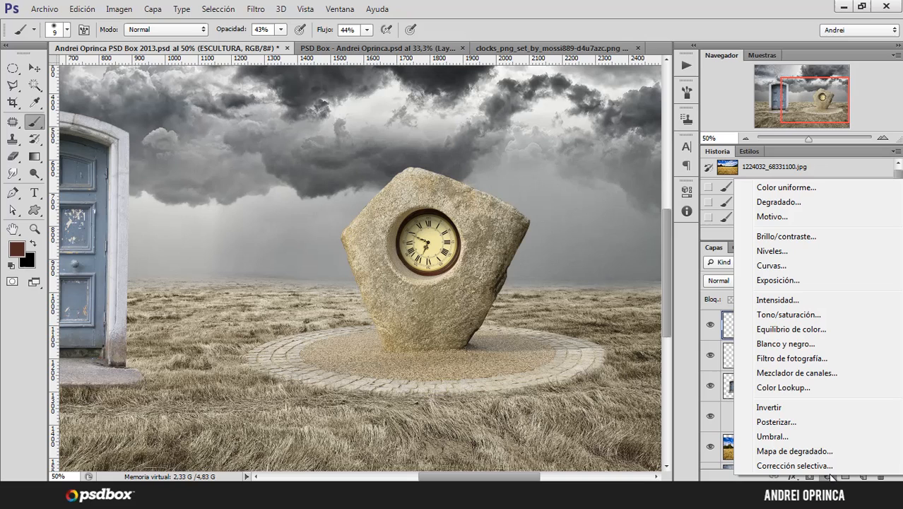
click(792, 267)
click(856, 328)
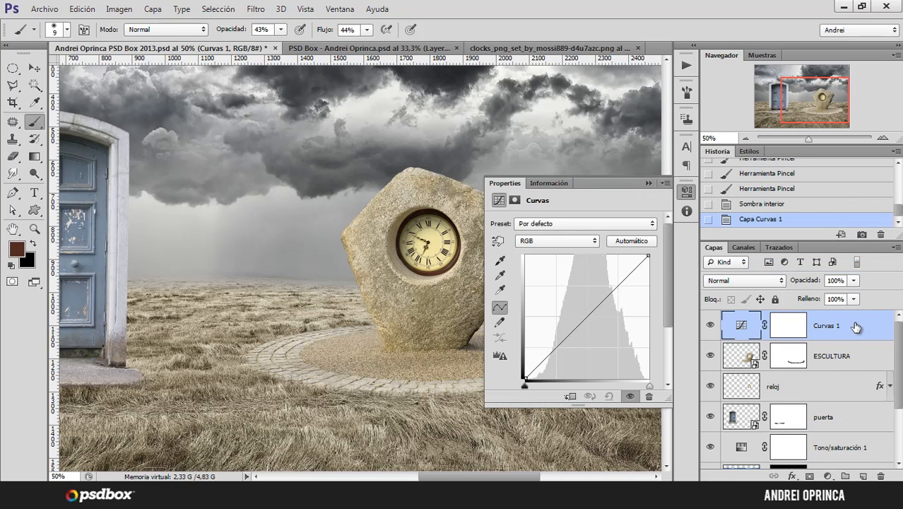
click(571, 397)
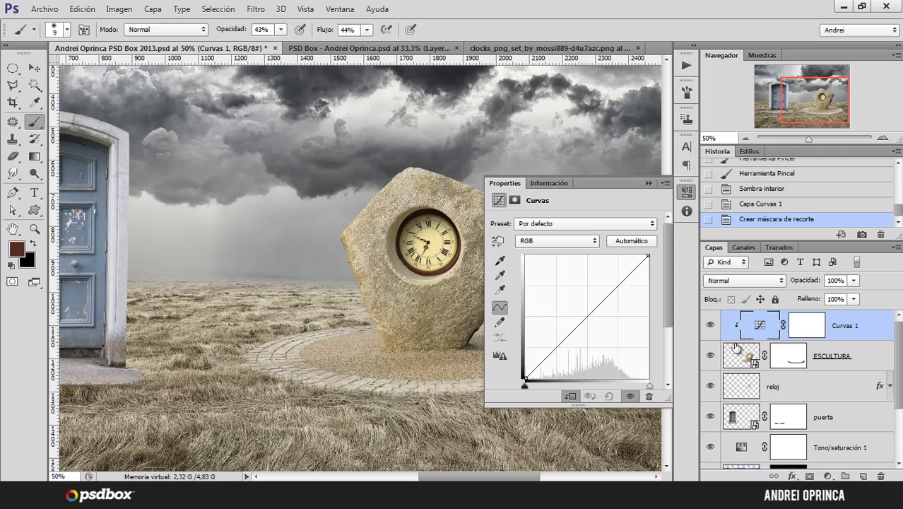
- Release the Curves layer's clipping mask and clip it to the ESCULTURA layer again
right_click(865, 330)
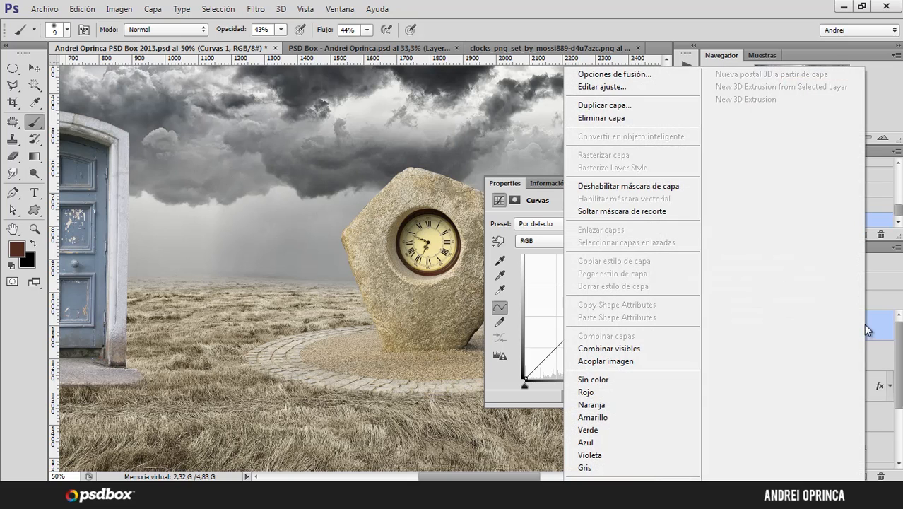
click(627, 219)
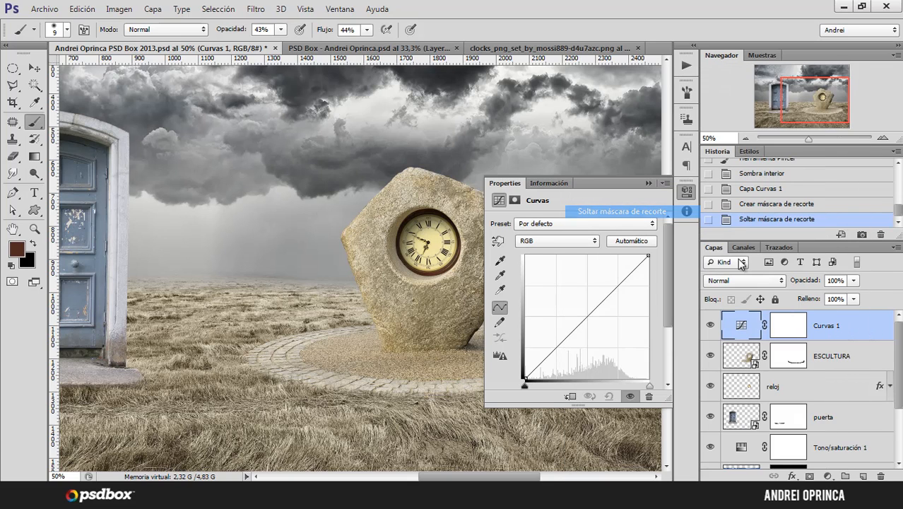
right_click(876, 327)
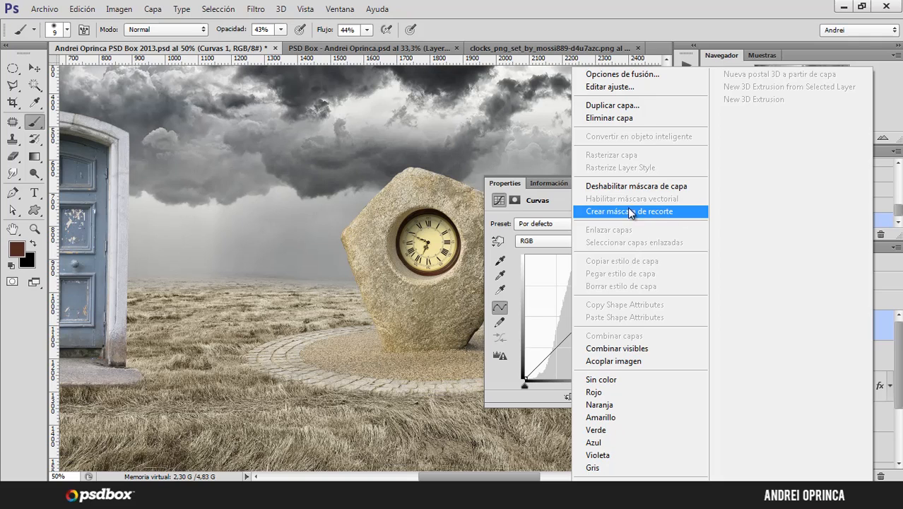
click(650, 216)
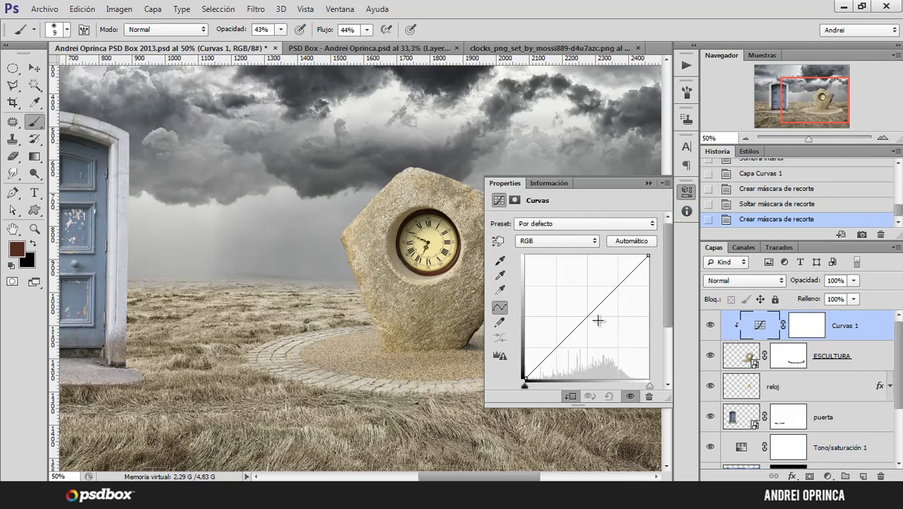
- Darken the sculpture by pulling the RGB curve's midpoint slightly down, and compare the image with and without the Curves layer
drag(588, 318, 591, 322)
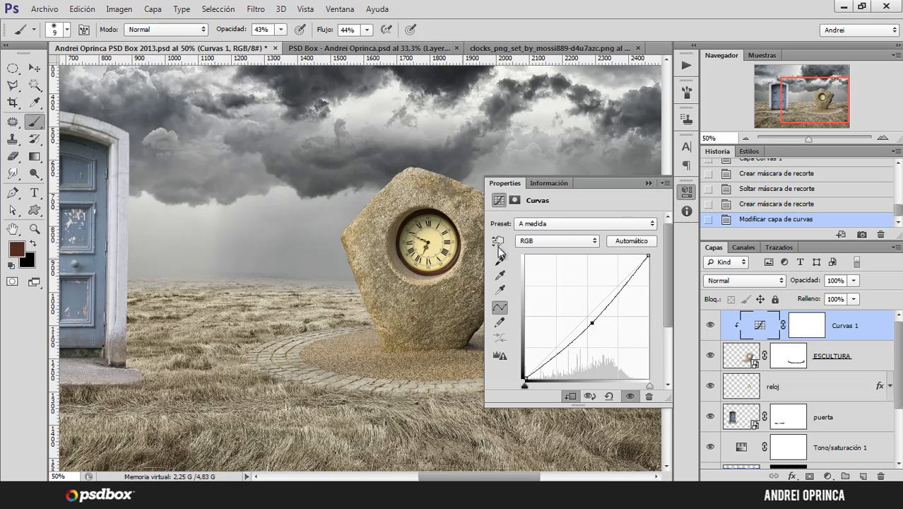
click(649, 183)
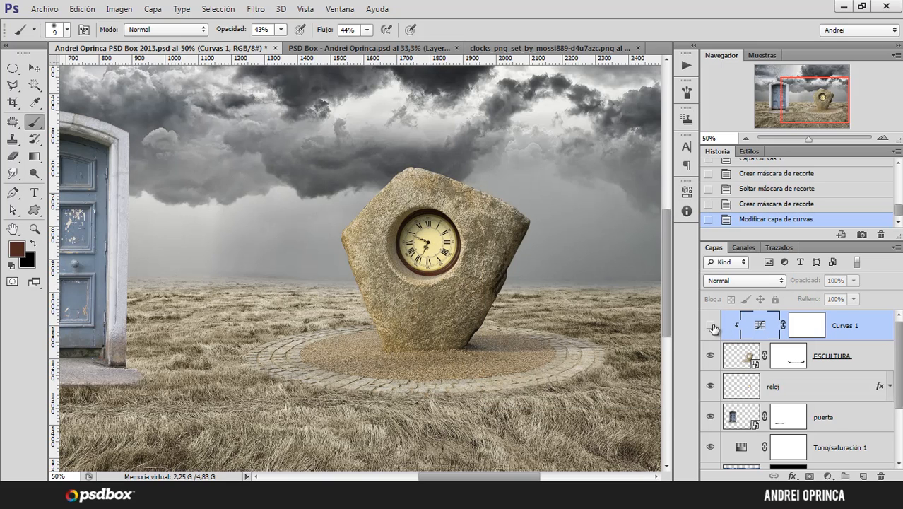
click(710, 326)
click(711, 326)
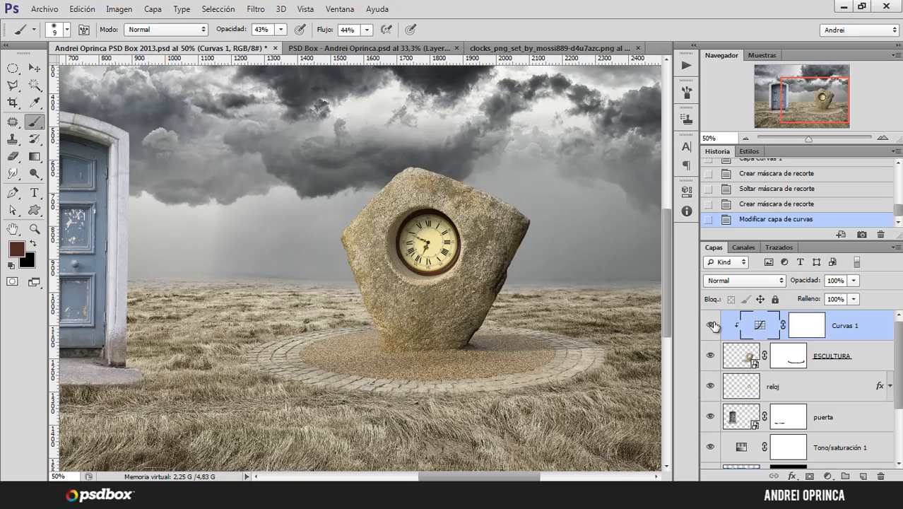
- Add a Levels adjustment layer above the puerta layer and clip it to the door
drag(806, 106, 788, 108)
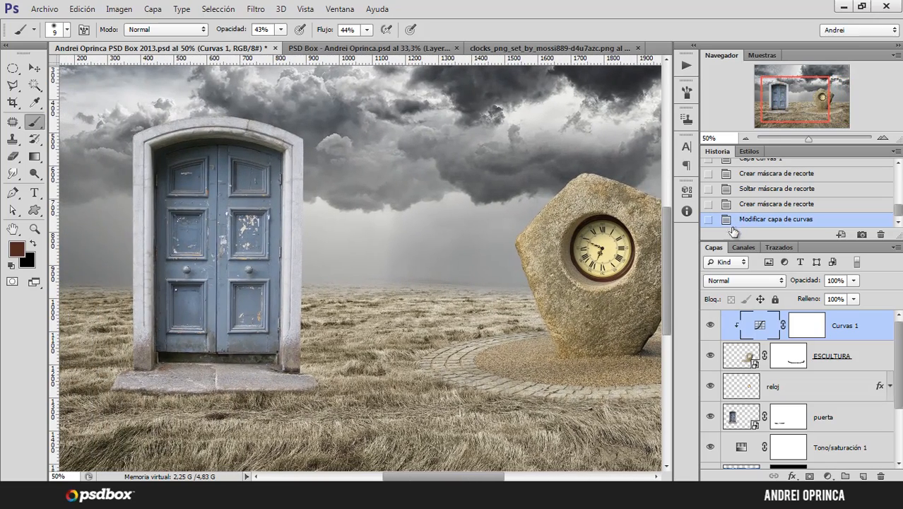
click(857, 364)
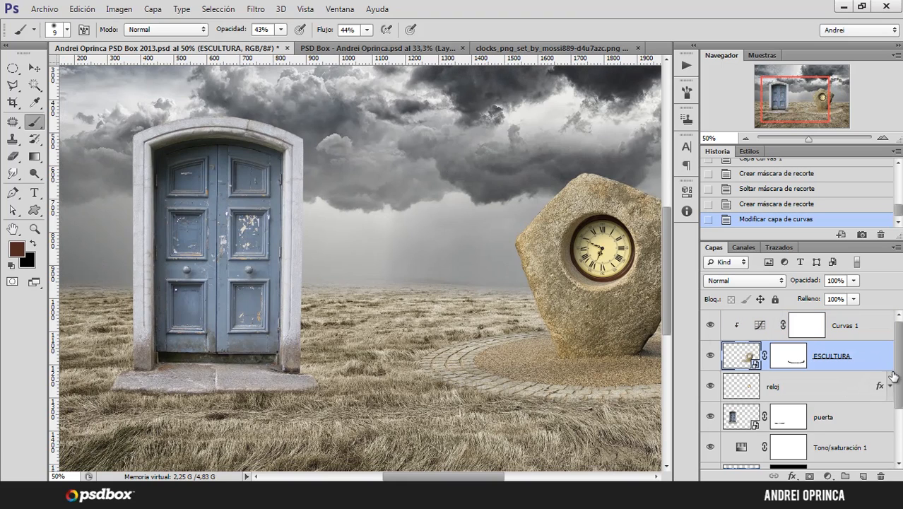
drag(899, 369, 900, 382)
click(875, 392)
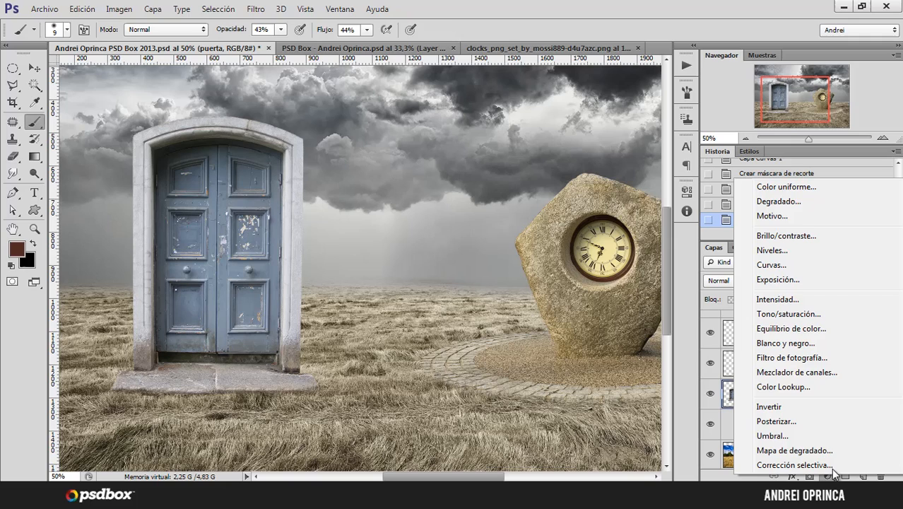
click(783, 251)
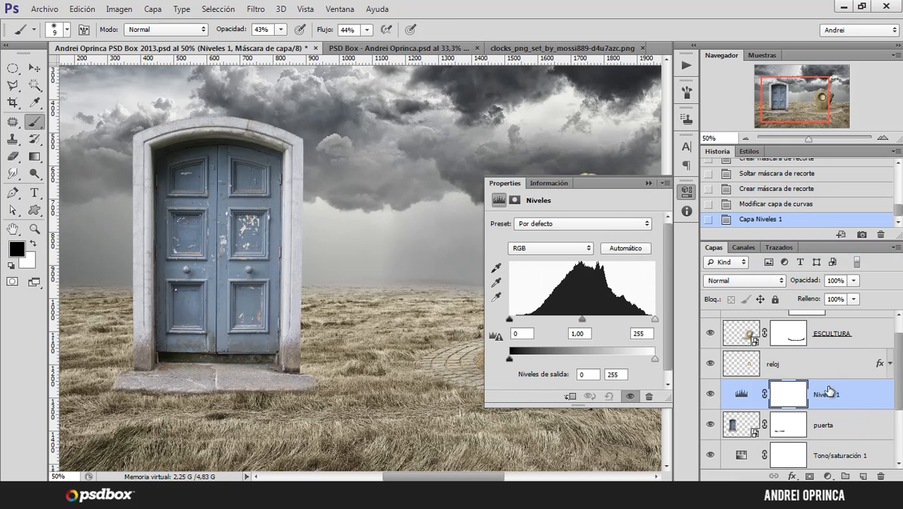
click(570, 396)
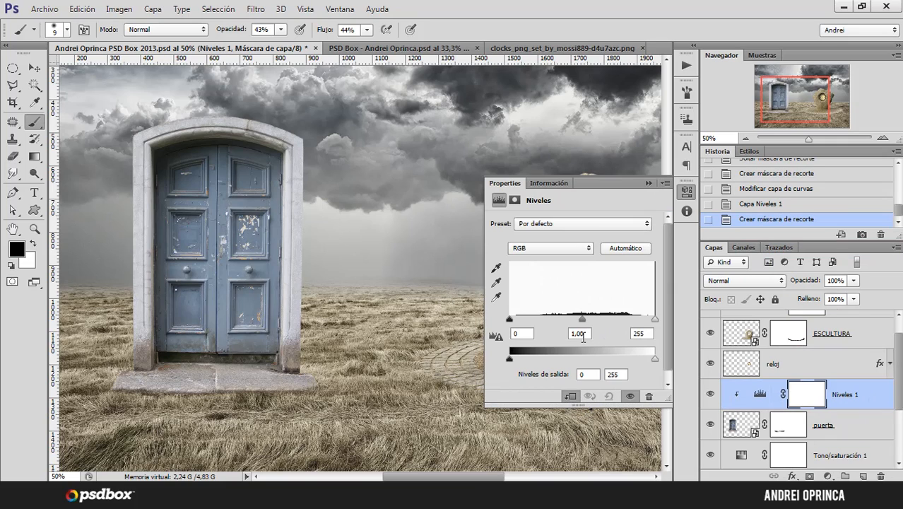
- Darken the door by setting the Levels midtone input to 0,78
drag(582, 337, 558, 340)
text(1)
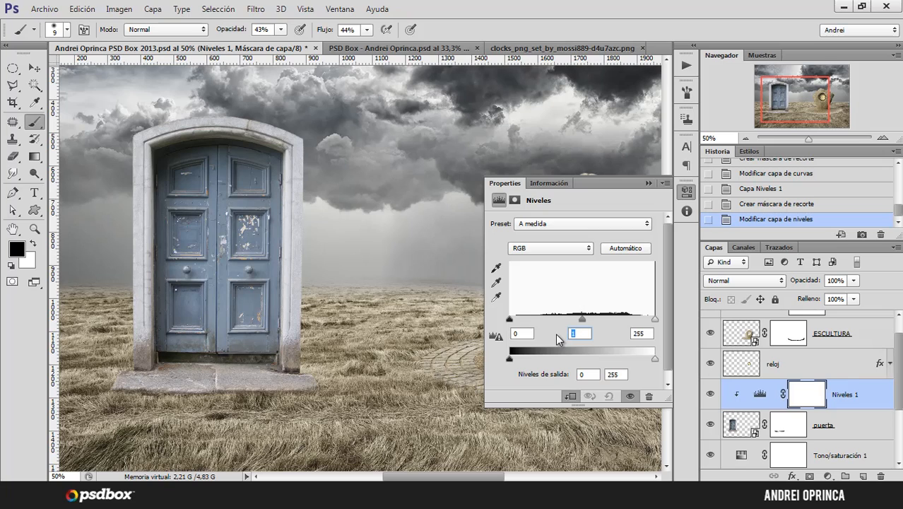
text(0,78)
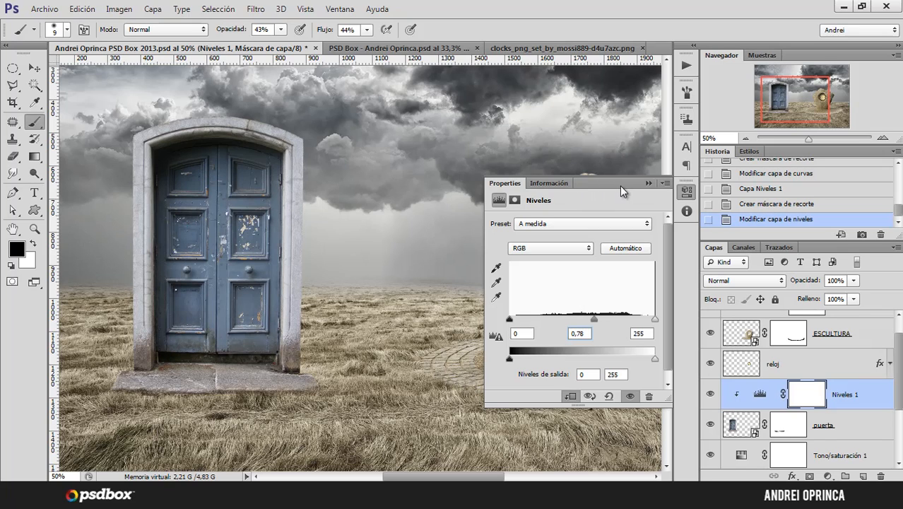
click(648, 184)
drag(818, 118, 797, 117)
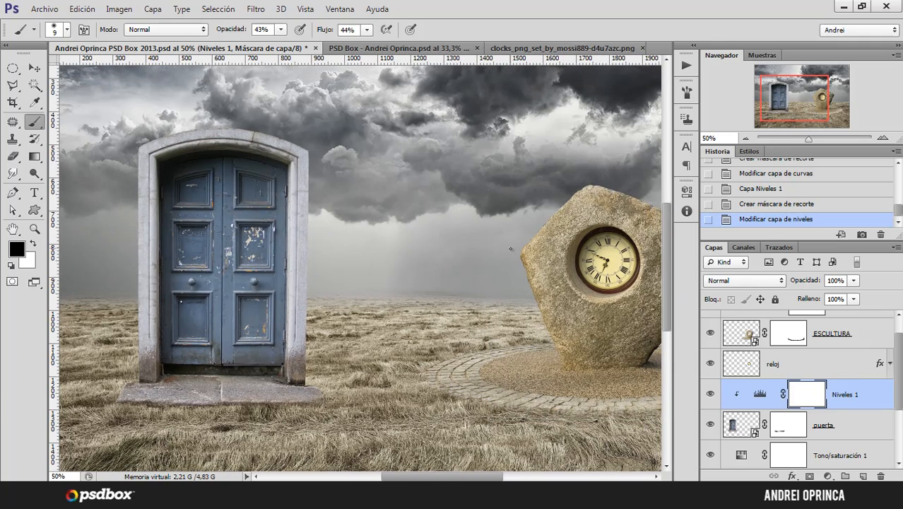
- Open the RS51_by_RjupiterStock image from the stock folder and close the clocks PNG document without saving
key(ctrl+o)
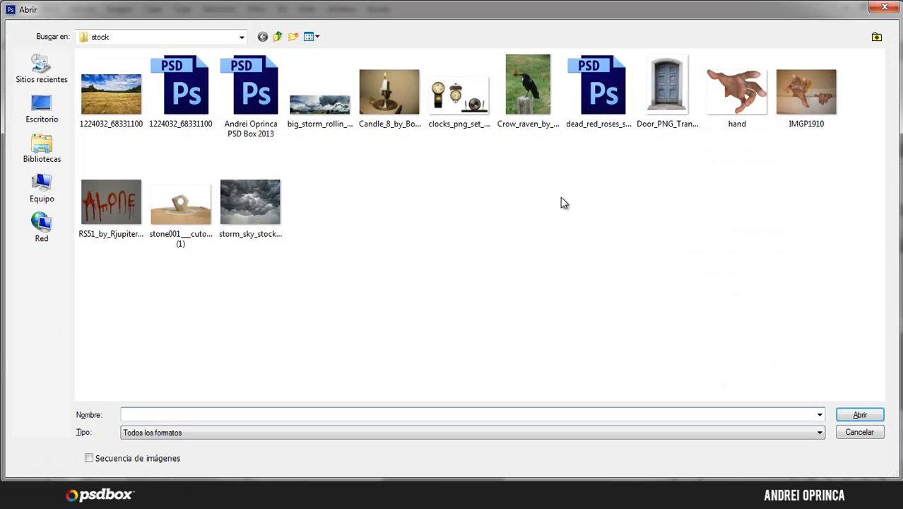
click(128, 214)
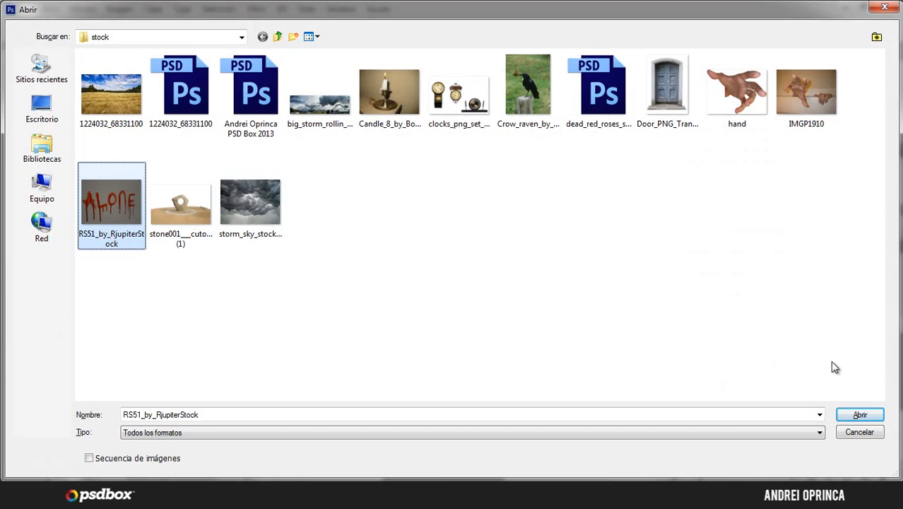
click(866, 417)
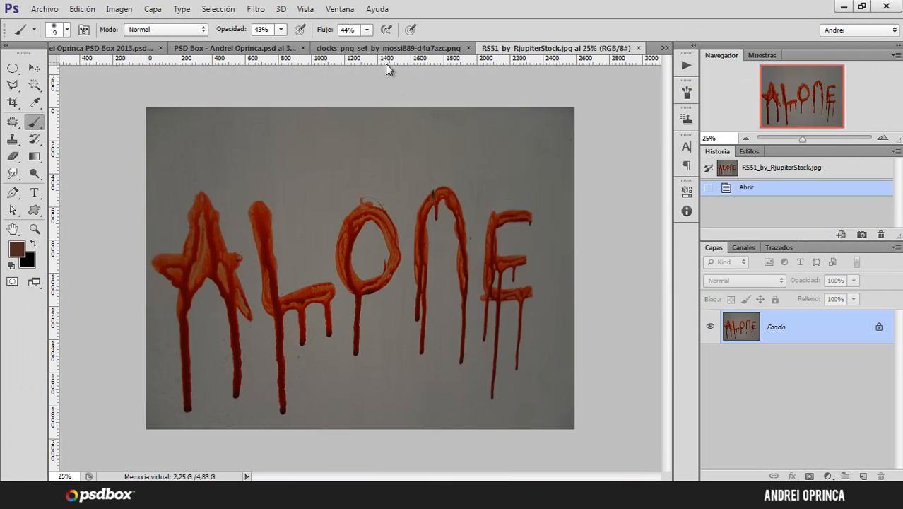
click(389, 48)
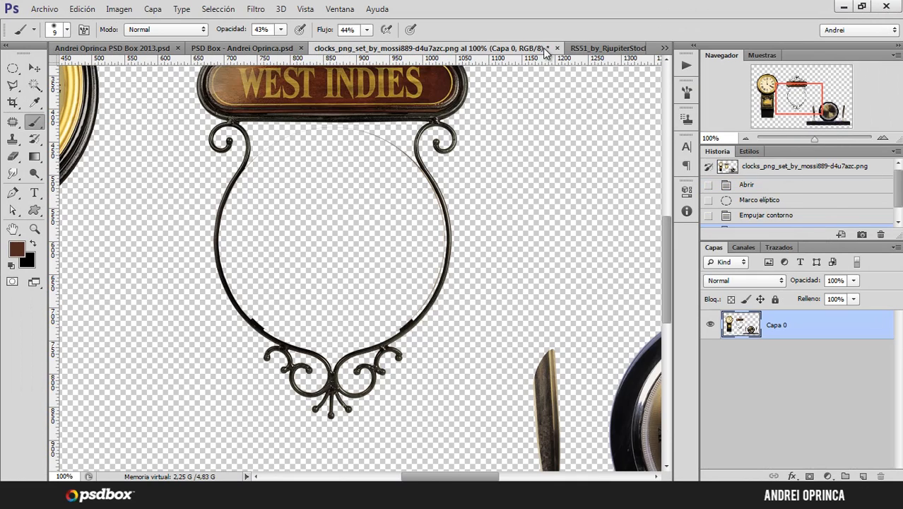
click(557, 48)
click(463, 193)
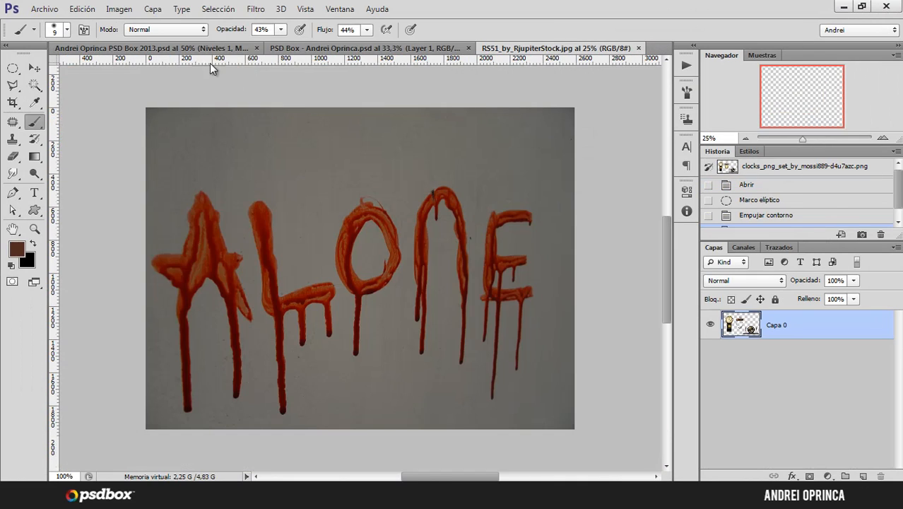
- Check the finished reference composite, copy the entire ALONE lettering image and close its document
click(148, 48)
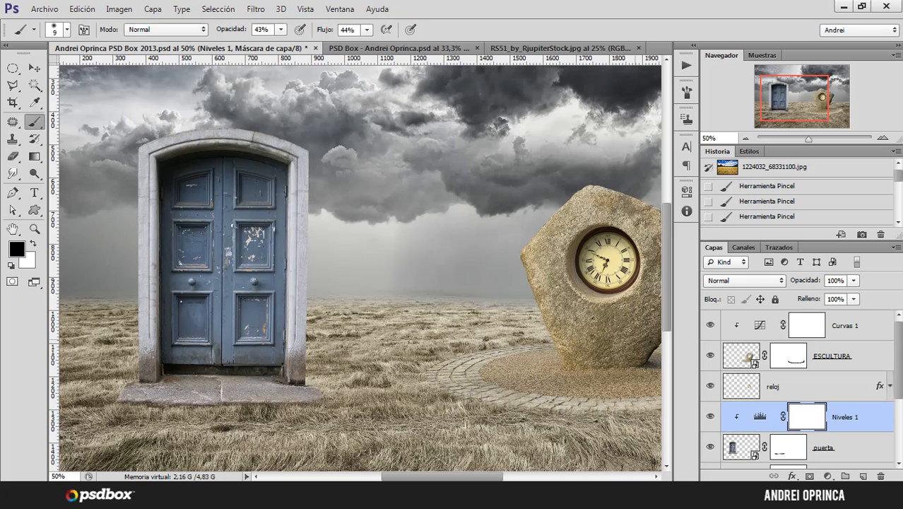
click(400, 48)
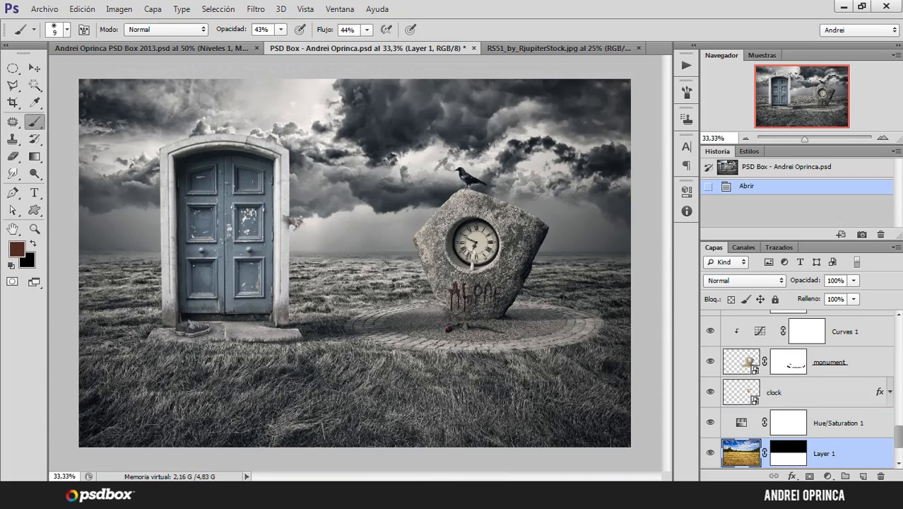
click(145, 46)
click(527, 48)
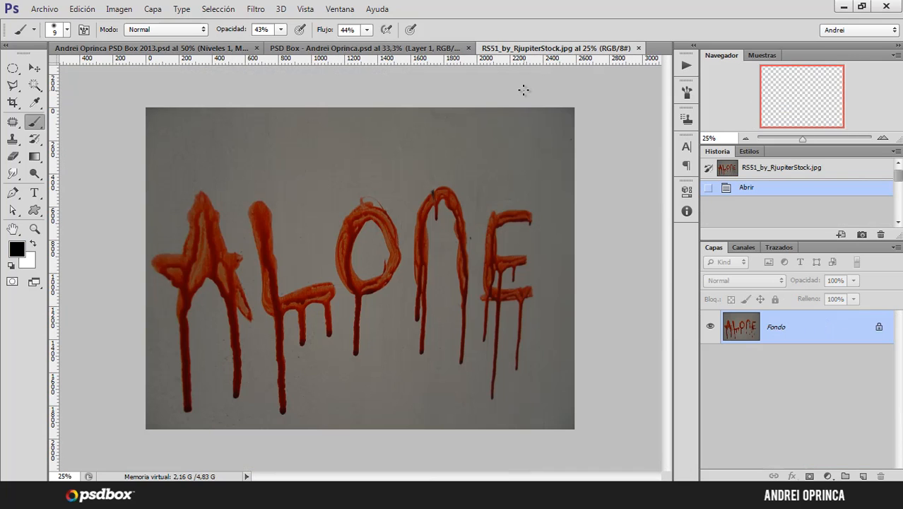
key(ctrl+a)
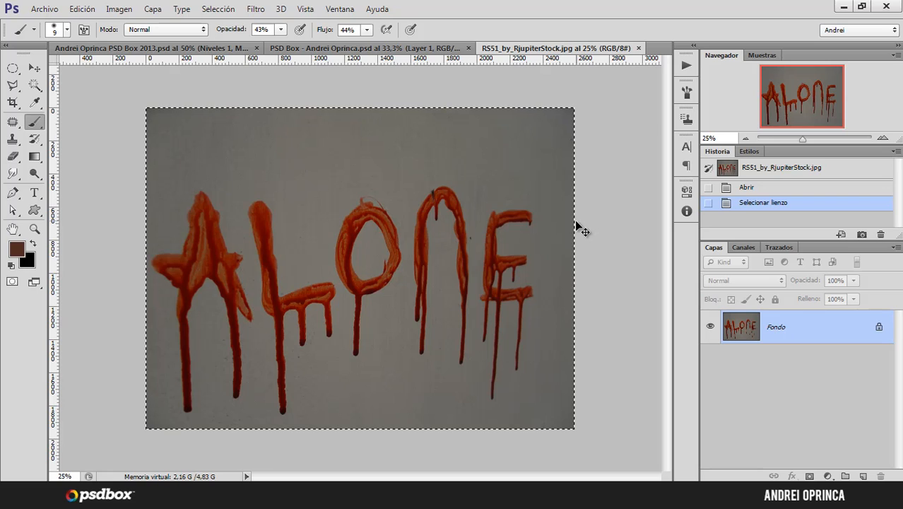
key(ctrl+w)
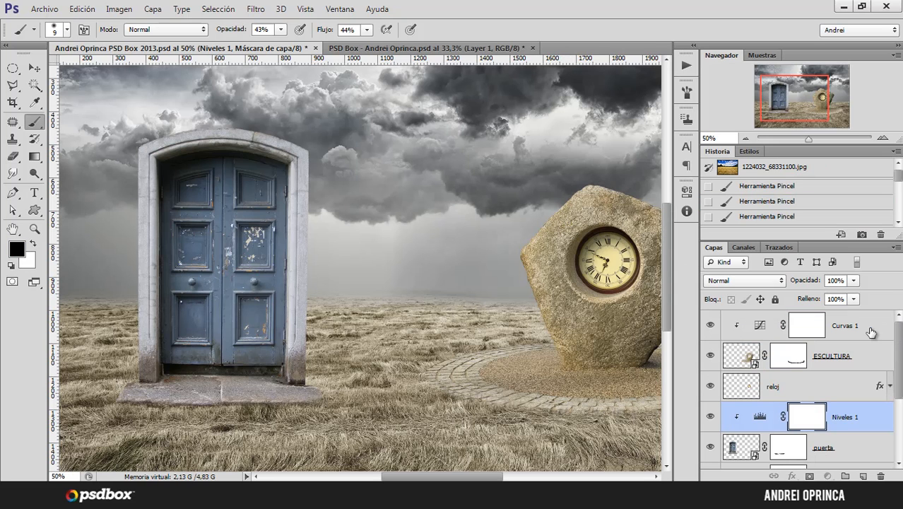
- Paste the copied ALONE graffiti image as a new layer directly above the Curvas 1 adjustment
click(868, 330)
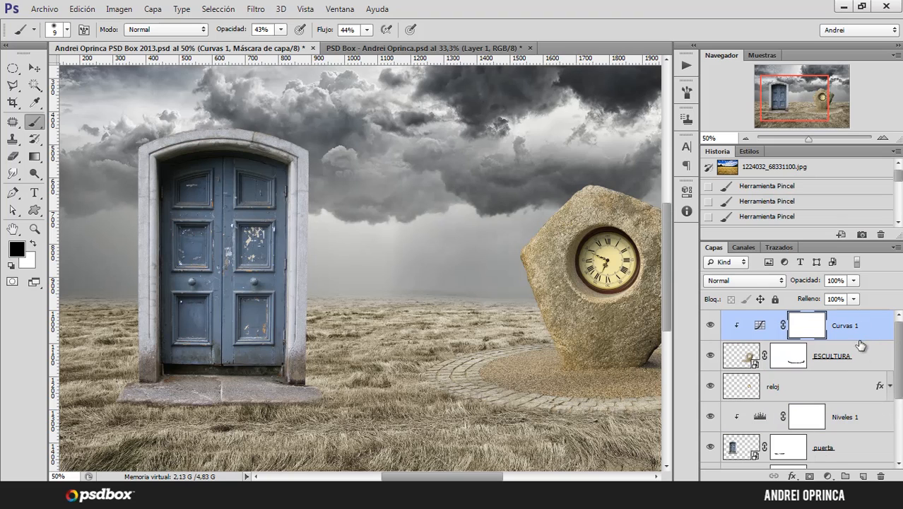
key(ctrl+v)
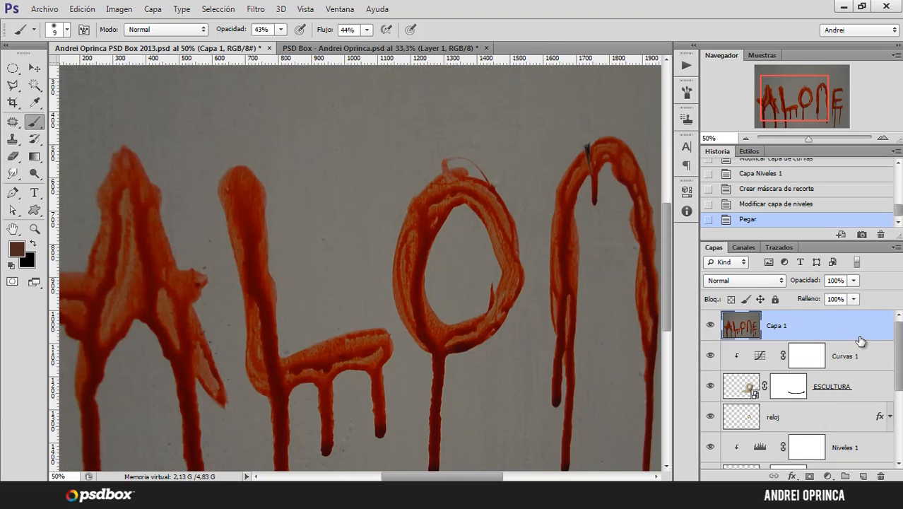
alt+click(459, 240)
alt+click(459, 241)
alt+click(460, 243)
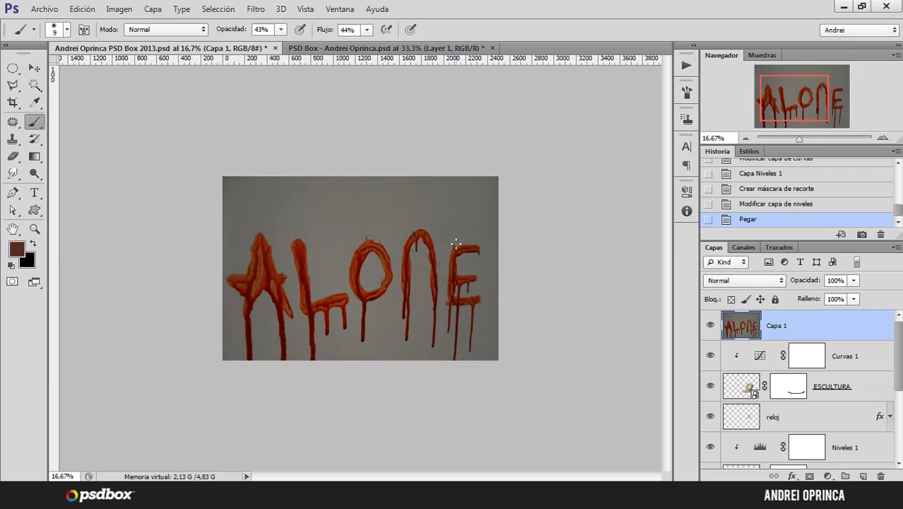
- Scale the pasted ALONE image down with Free Transform and place it over the lower half of the stone sculpture
key(ctrl+t)
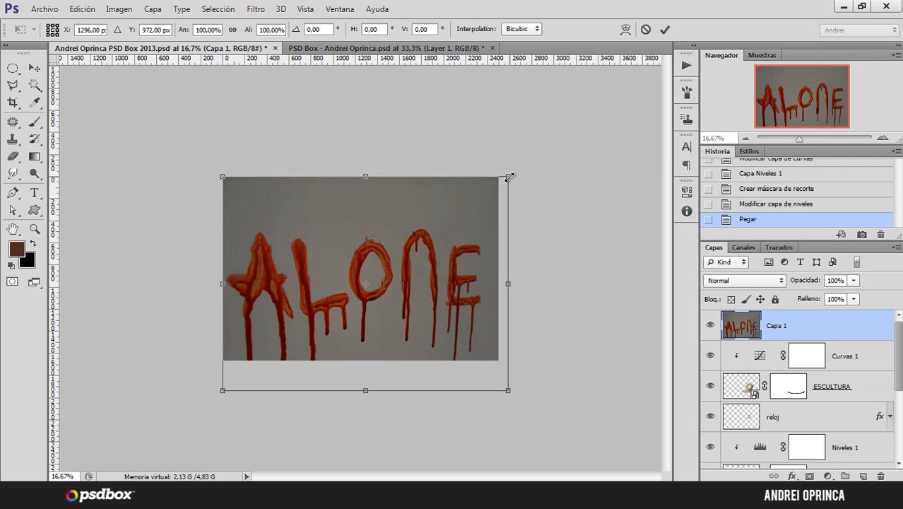
drag(508, 176, 366, 297)
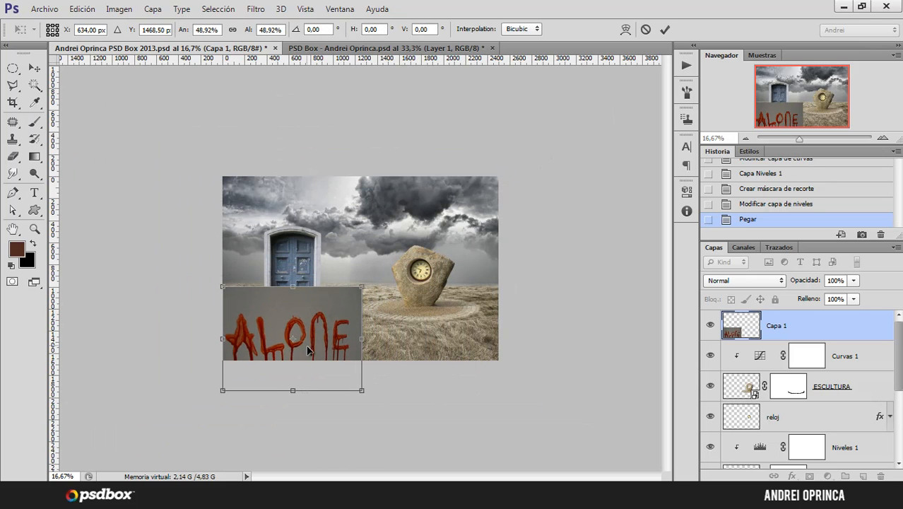
drag(315, 347, 407, 282)
key(ctrl+plus)
key(ctrl+plus)
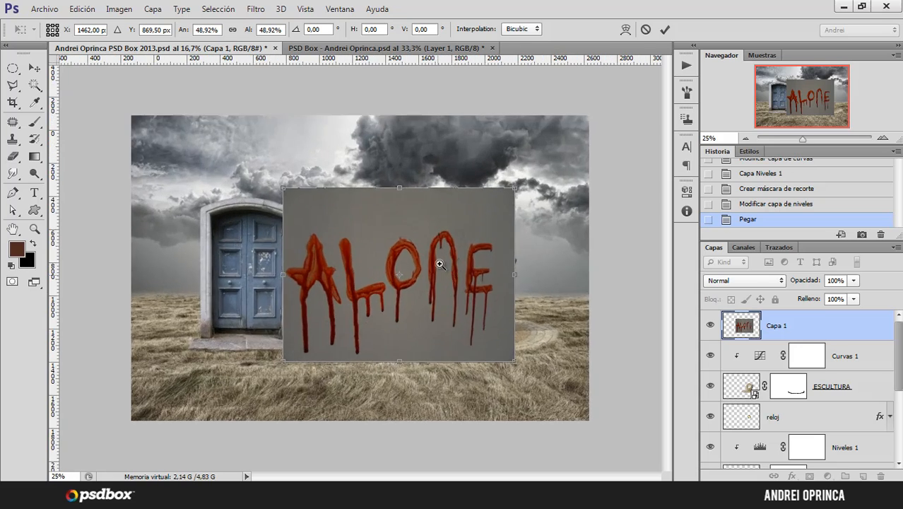
drag(548, 174, 357, 283)
drag(362, 343, 499, 327)
key(Return)
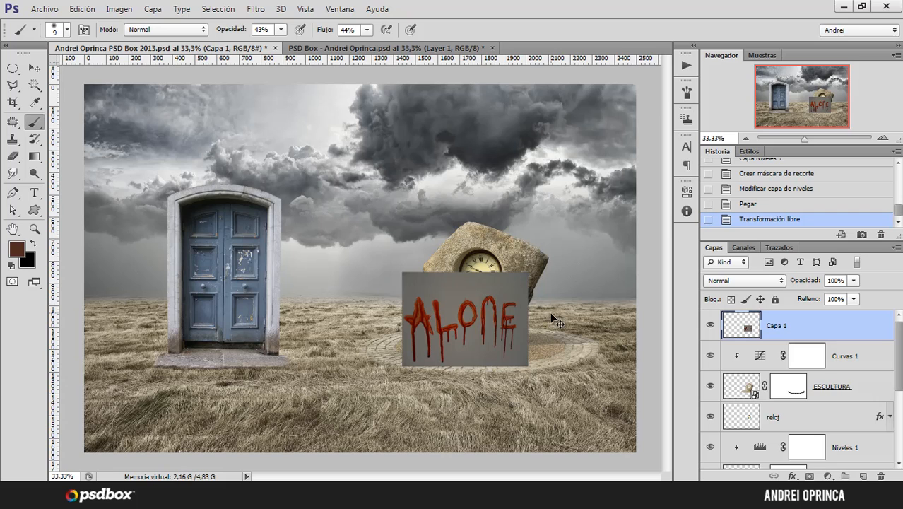
- Apply Levels to the ALONE image with a midtone of 1,05 and a white input level of 97
scroll(555, 319, up, 1)
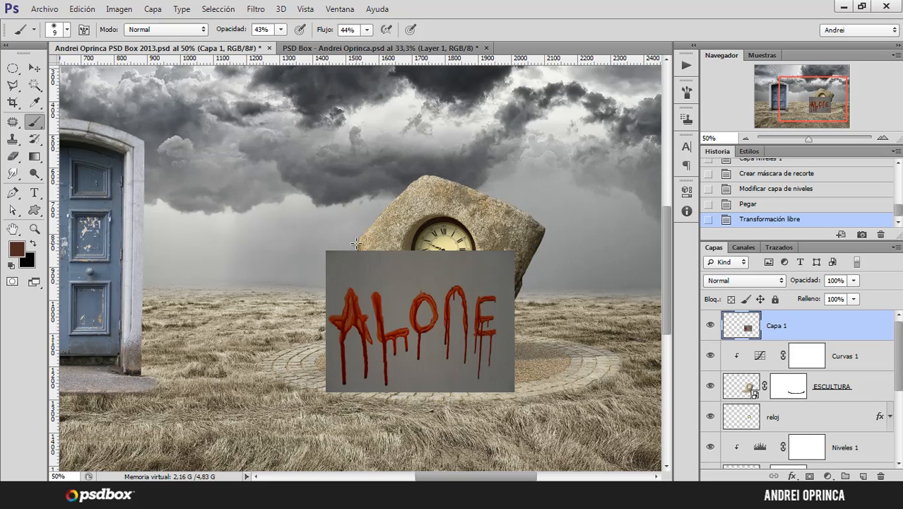
key(ctrl+l)
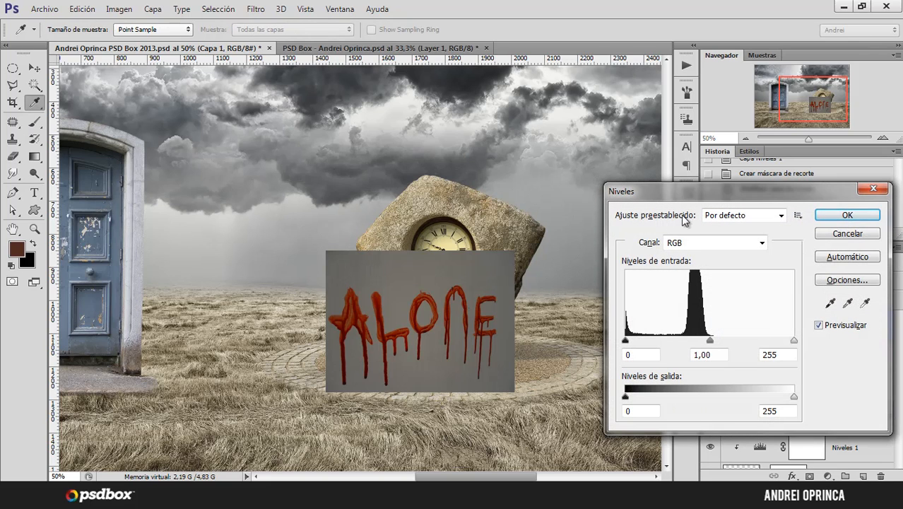
drag(691, 200, 687, 201)
click(118, 9)
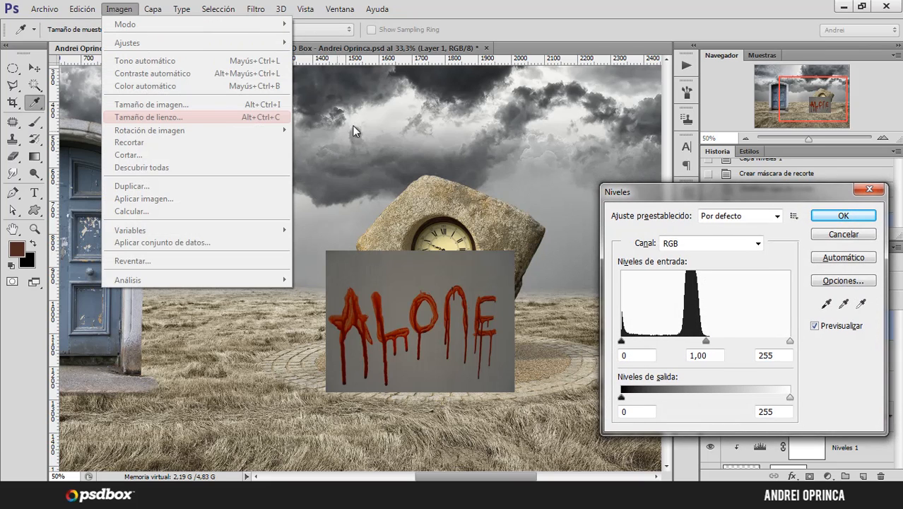
click(724, 188)
drag(724, 188, 722, 185)
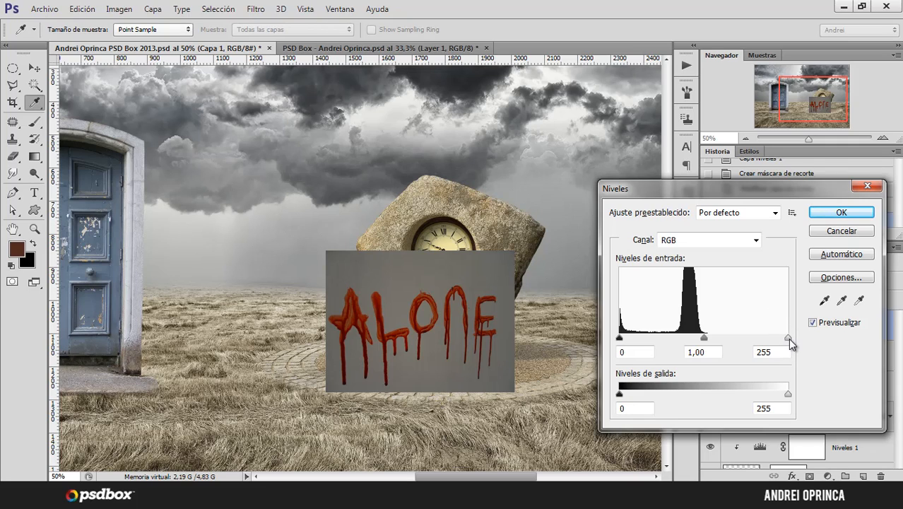
drag(788, 338, 651, 342)
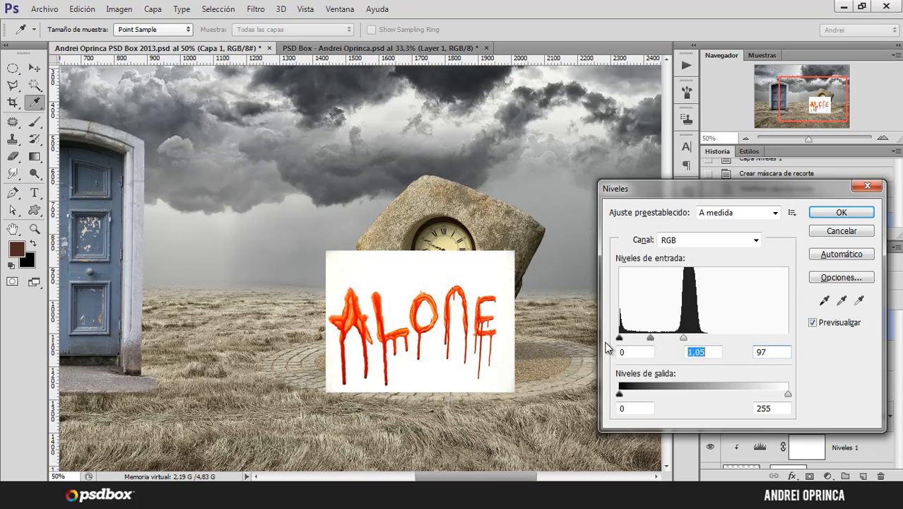
click(832, 215)
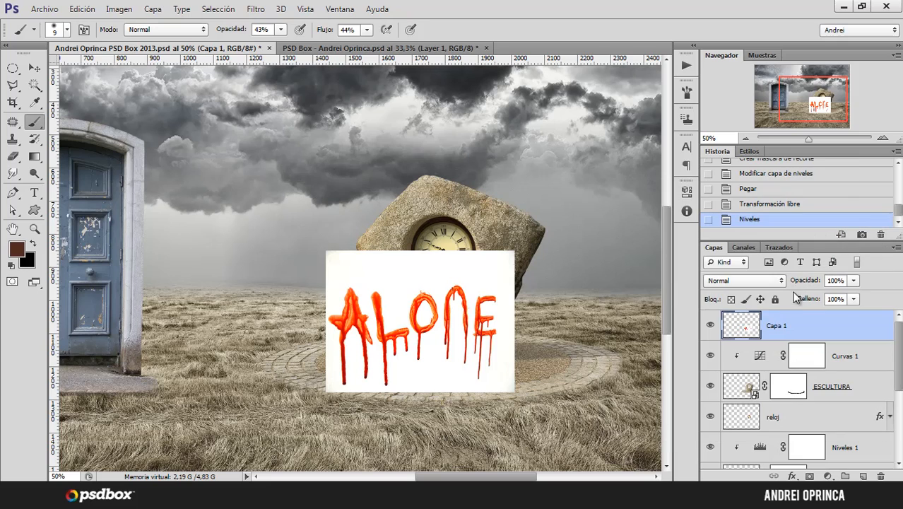
- Set the ALONE layer's blend mode to Multiplicar and inspect its image edge beside the sculpture up close
click(747, 281)
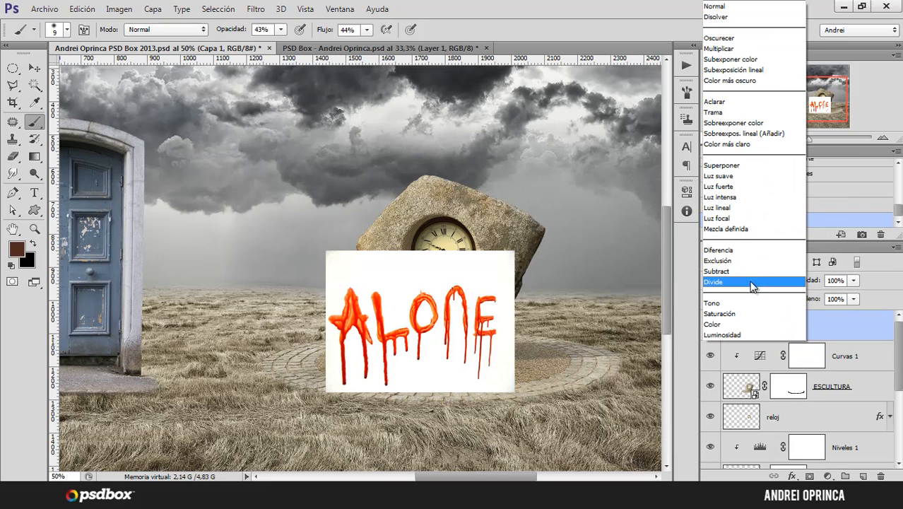
click(747, 48)
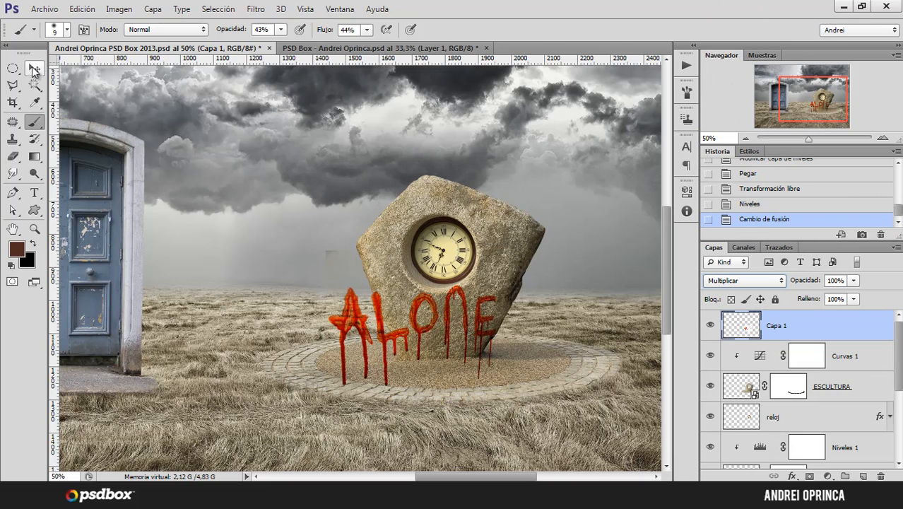
click(34, 69)
ctrl+click(316, 275)
ctrl+click(316, 275)
ctrl+click(316, 275)
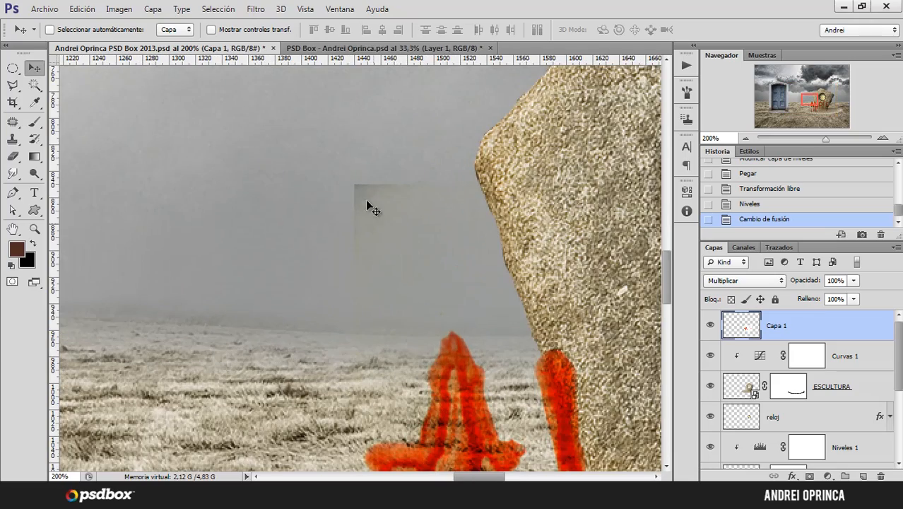
alt+click(381, 247)
alt+click(380, 240)
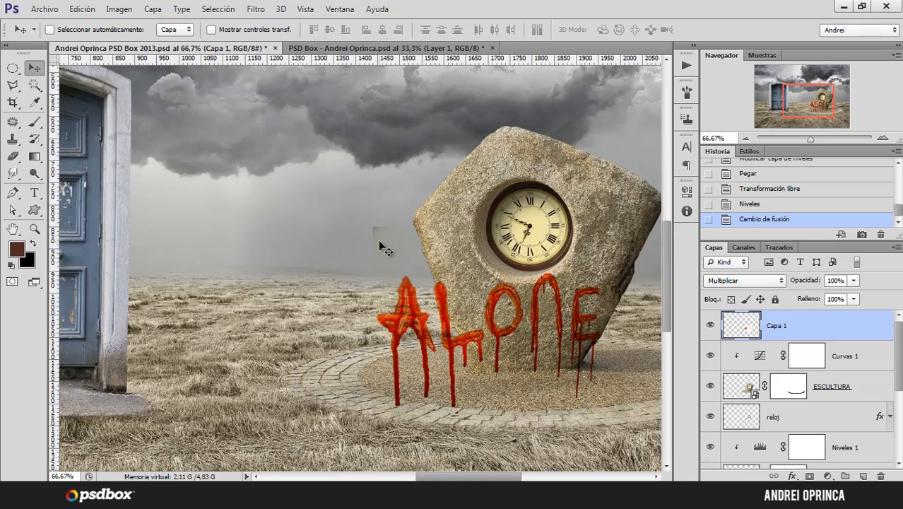
- Set up the Eraser with a soft round tip of 201 px and 0% hardness
key(e)
right_click(371, 226)
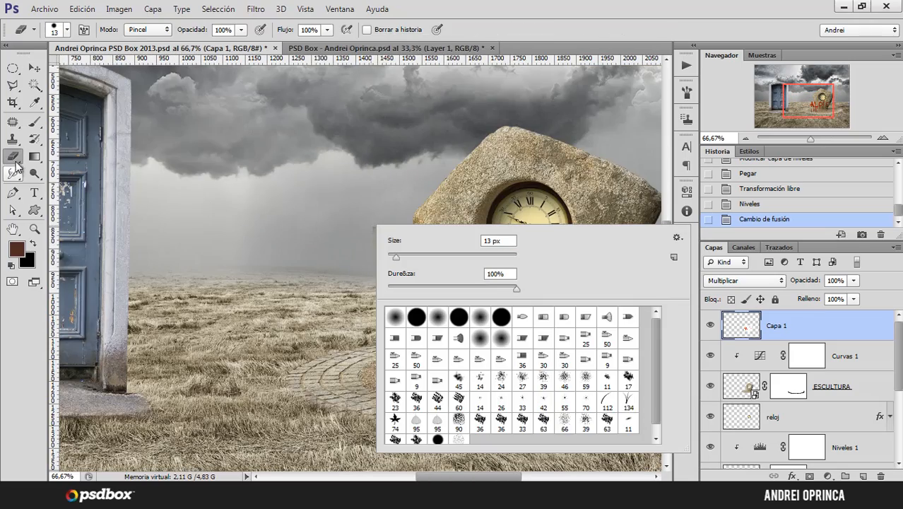
key(Escape)
right_click(347, 200)
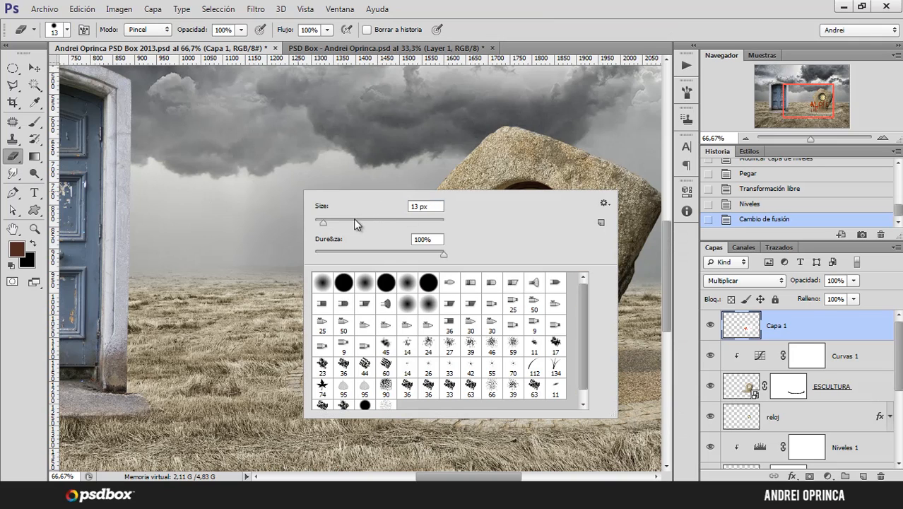
drag(355, 220, 384, 221)
drag(355, 253, 301, 252)
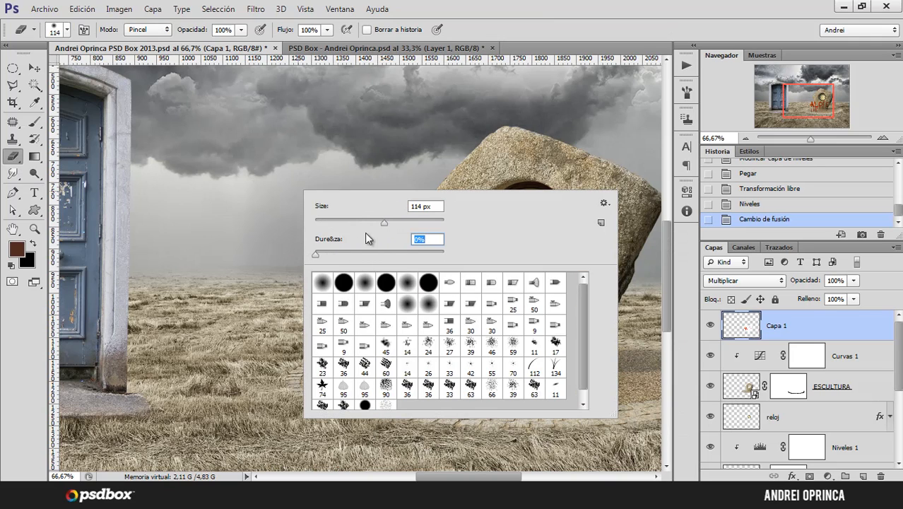
drag(384, 222, 387, 221)
click(743, 325)
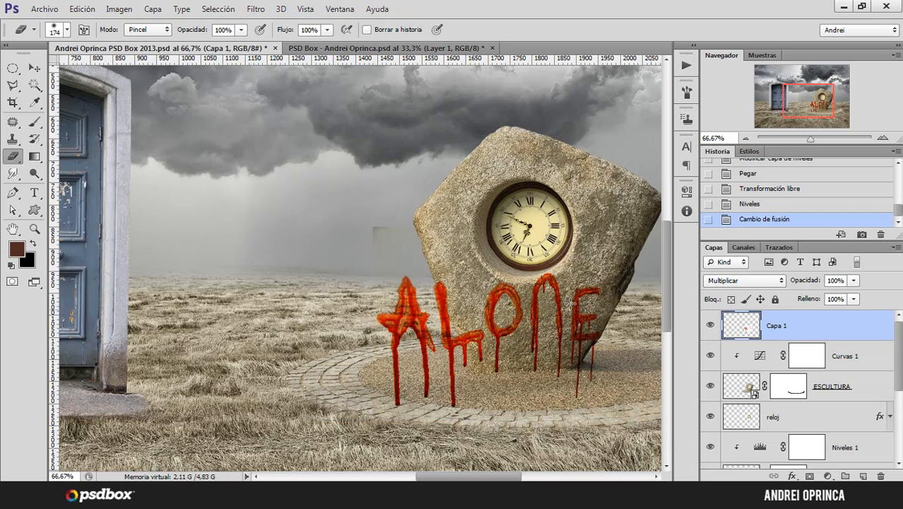
right_click(385, 214)
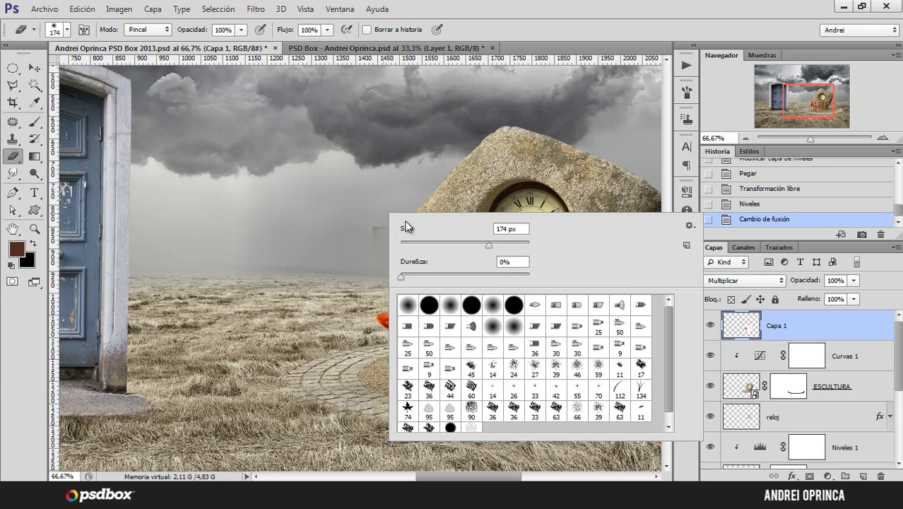
click(753, 330)
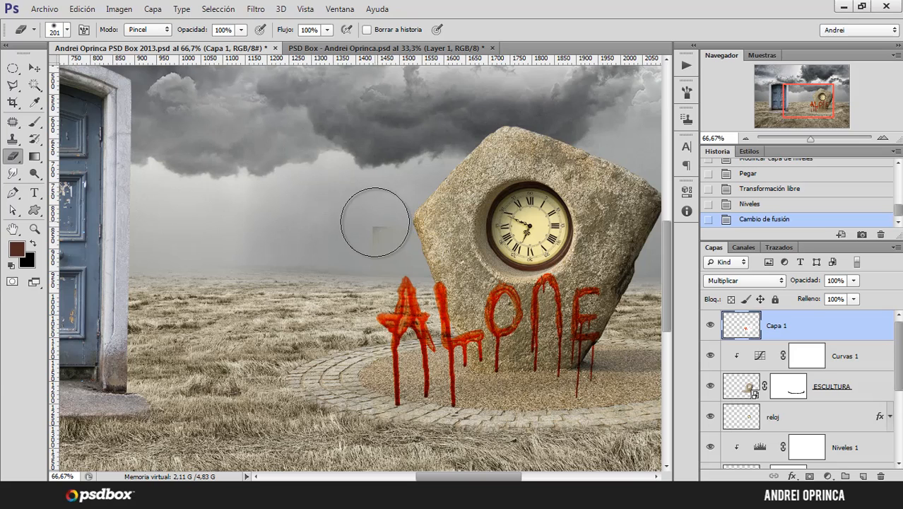
- Erase the leftover image edges around the ALONE lettering, reducing the eraser to 125 px
key(bracketleft)
key(bracketleft)
key(bracketleft)
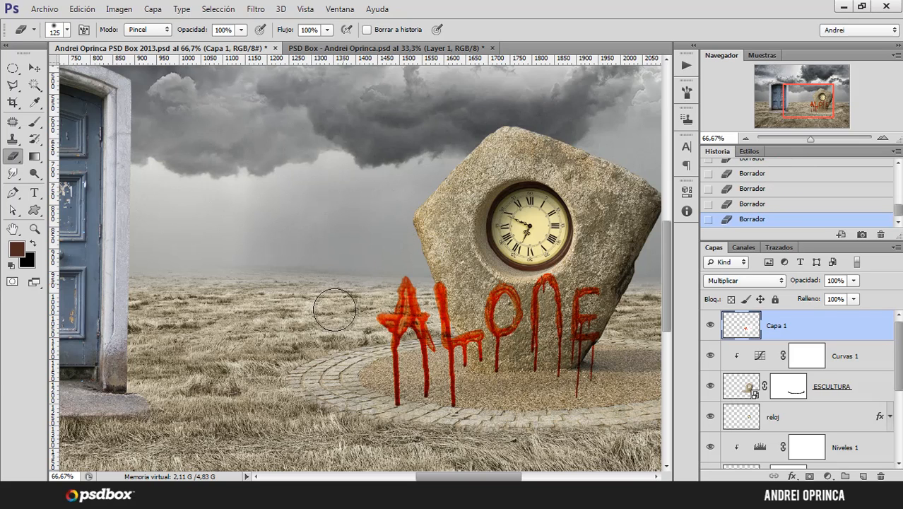
drag(345, 331, 317, 266)
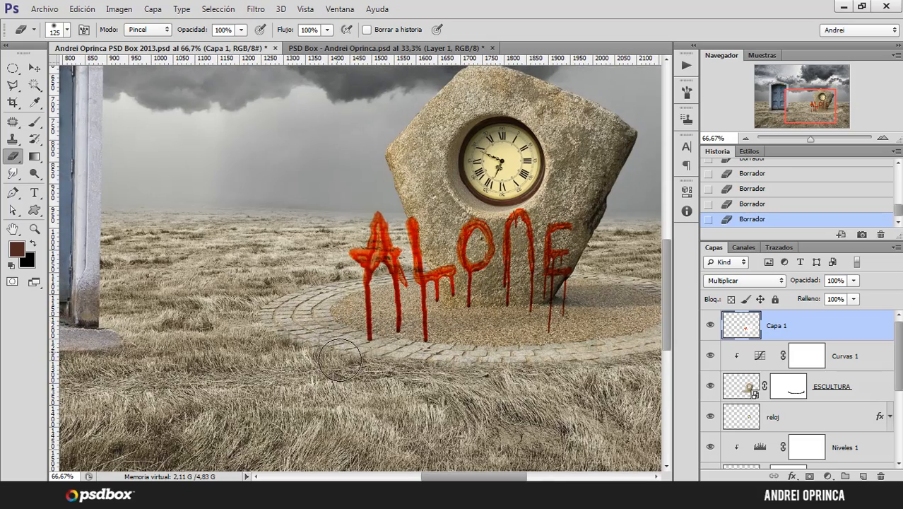
drag(468, 374, 364, 342)
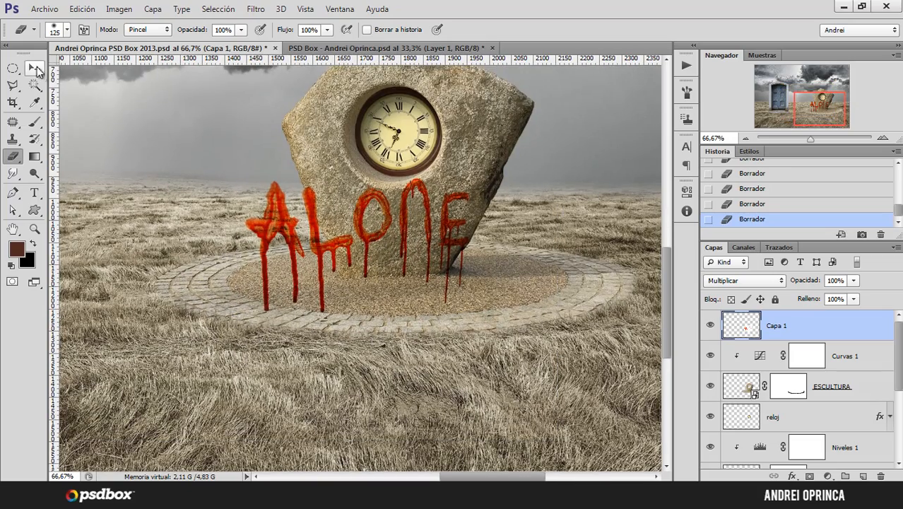
- Move the ALONE lettering away from the sculpture toward the door and erase the background remnants beside it
click(34, 68)
mouse_move(342, 238)
mouse_down()
mouse_move(283, 205)
mouse_move(291, 238)
mouse_move(93, 224)
mouse_up()
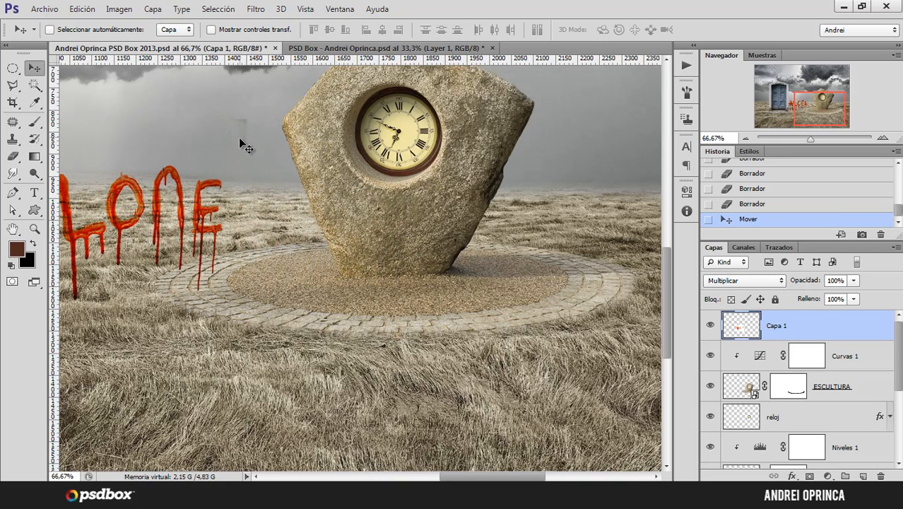
key(e)
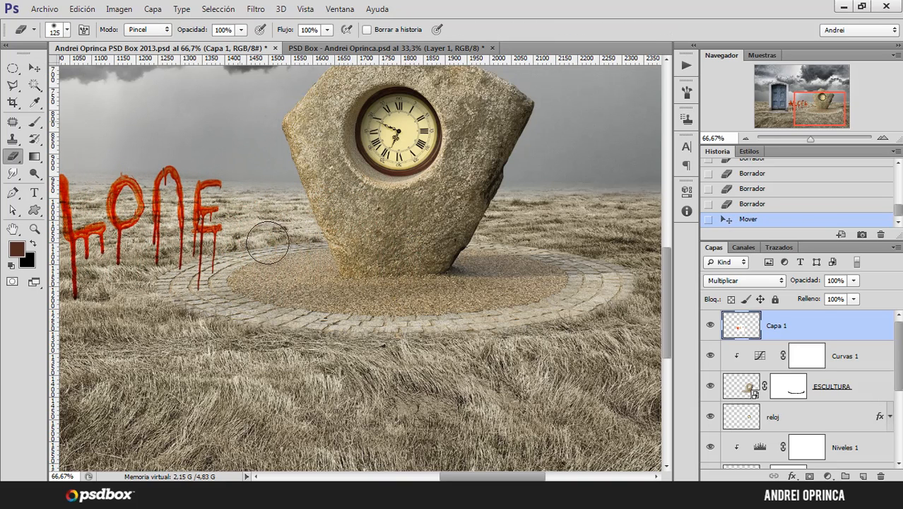
mouse_move(269, 243)
mouse_down()
mouse_move(266, 287)
mouse_move(242, 323)
mouse_up()
- Move the ALONE lettering back onto the sculpture and scale it to about half size, fitting it on the stone below the clock
click(34, 67)
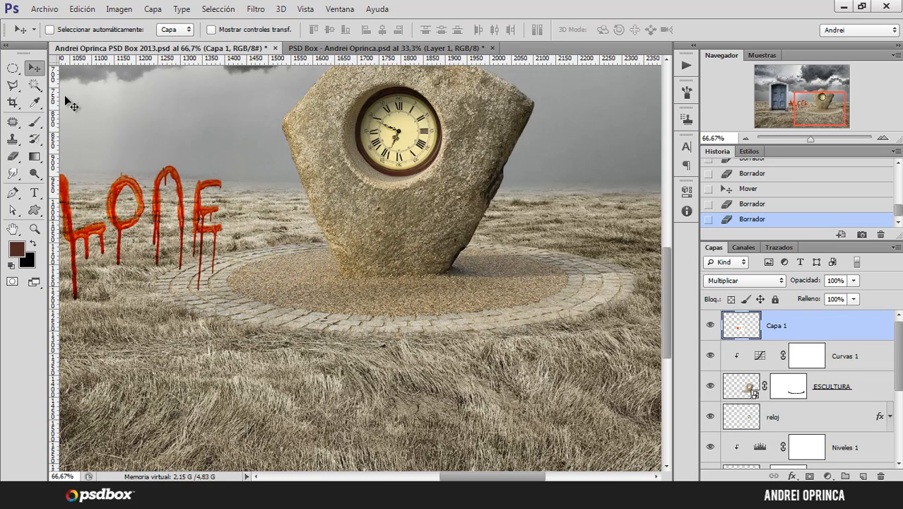
drag(231, 234, 504, 242)
key(ctrl+t)
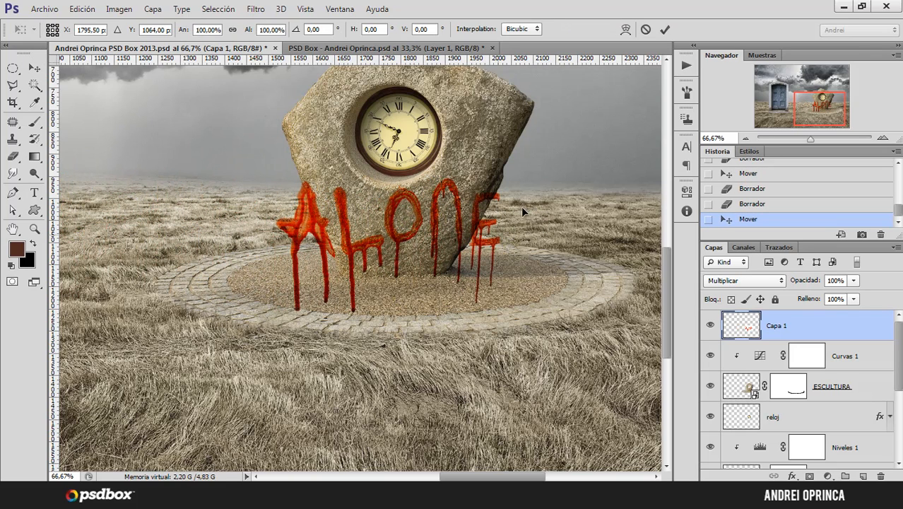
drag(525, 134, 394, 244)
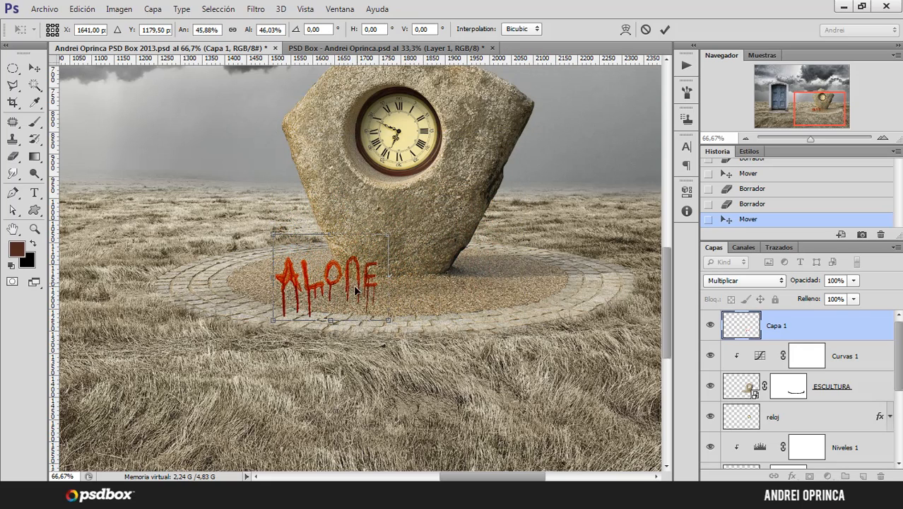
drag(343, 300, 409, 244)
drag(452, 178, 458, 173)
mouse_move(440, 204)
mouse_down()
mouse_move(445, 212)
mouse_move(444, 204)
mouse_up()
key(Return)
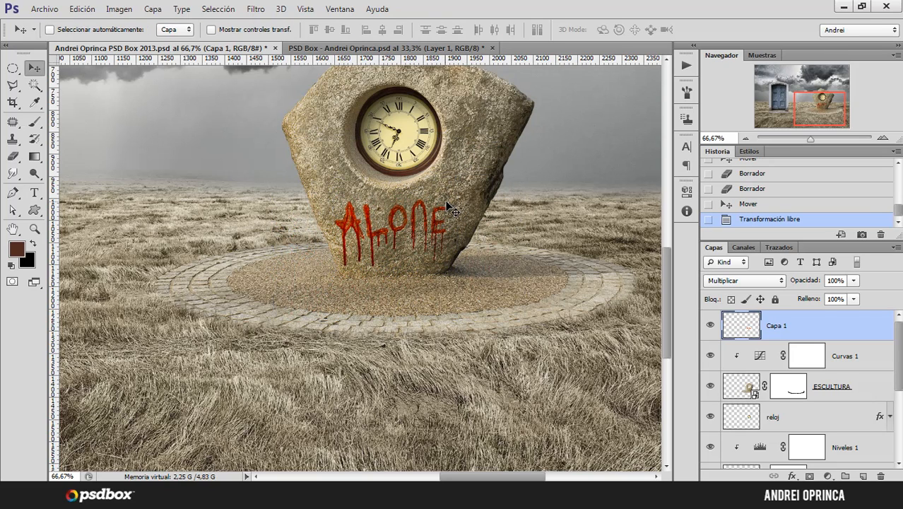
- Open the Shoes___Converse_II_by_LithiumStock image, copy its whole canvas and close the file
alt+click(489, 212)
alt+click(489, 211)
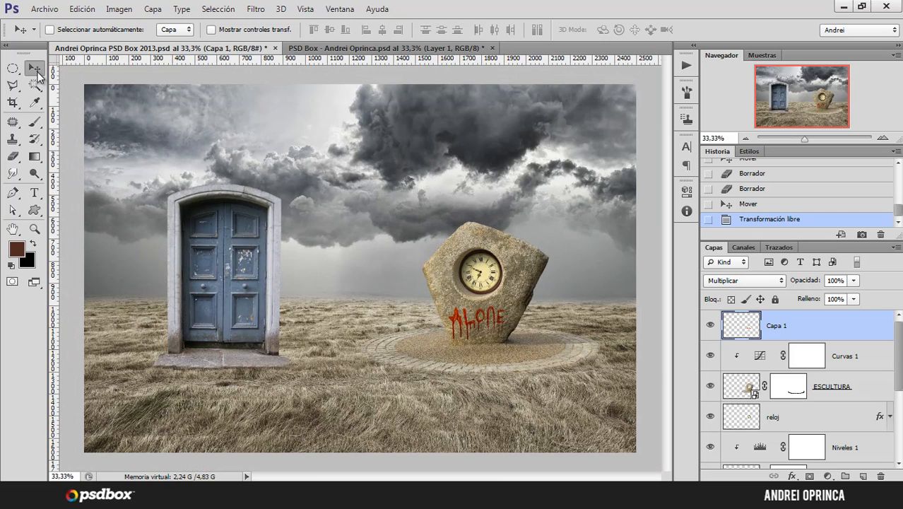
key(ctrl+o)
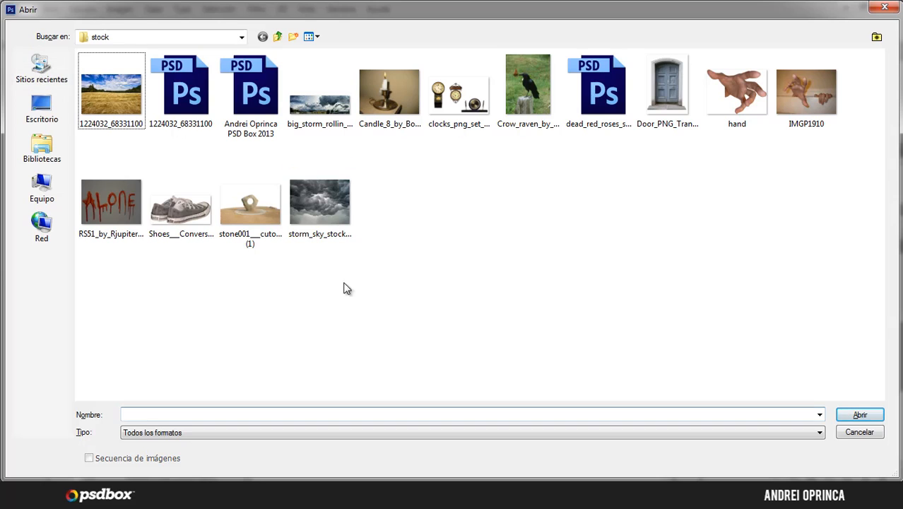
click(181, 205)
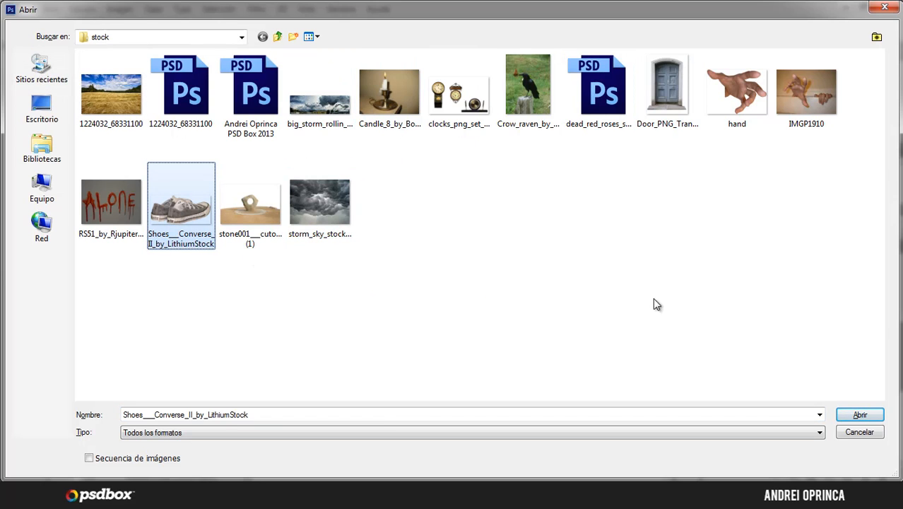
click(855, 416)
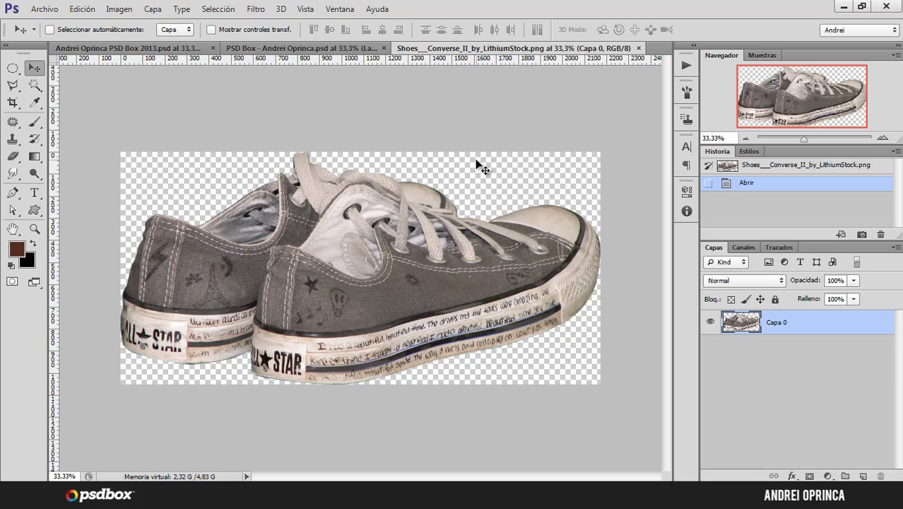
key(ctrl+a)
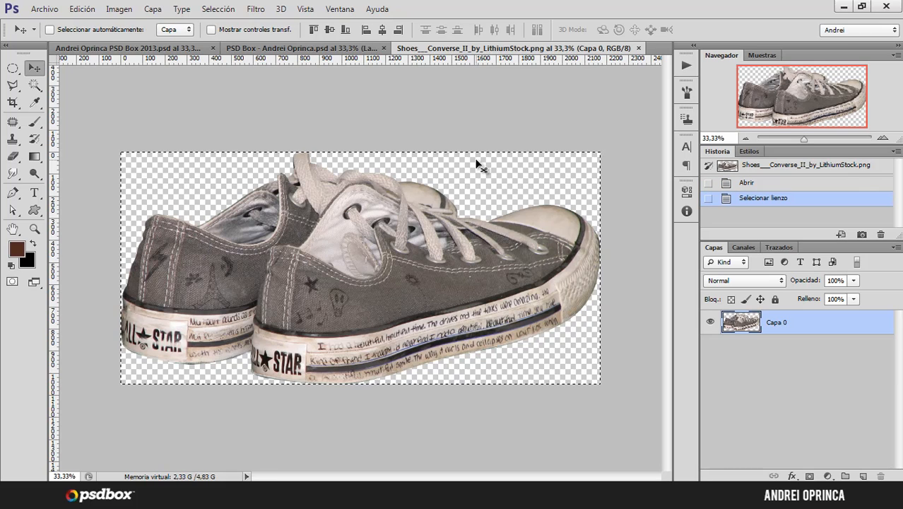
key(ctrl+w)
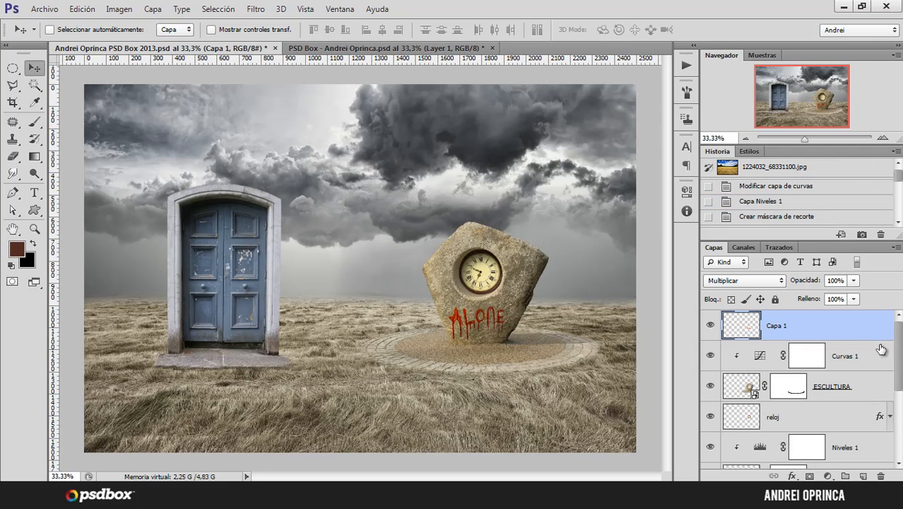
- Rename the ALONE lettering layer as alone, paste the shoes and name their layer zapatillas
double_click(782, 327)
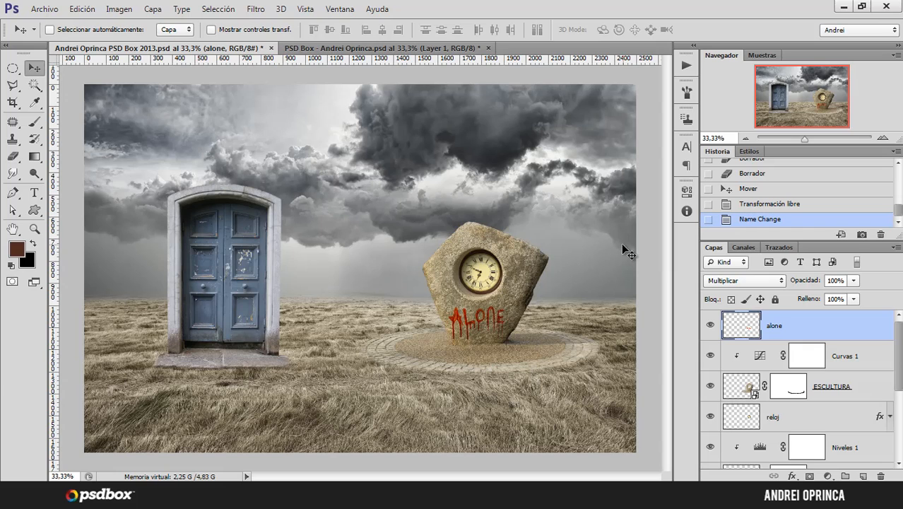
key(ctrl+v)
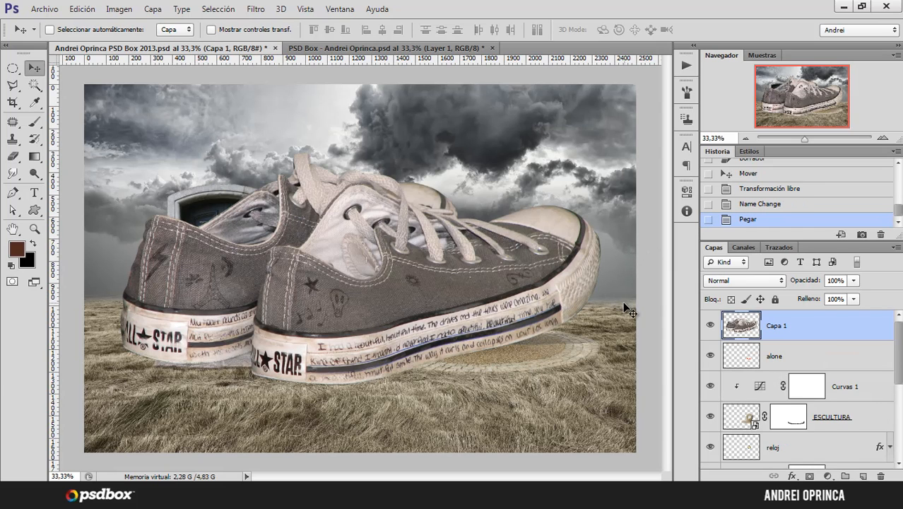
double_click(773, 325)
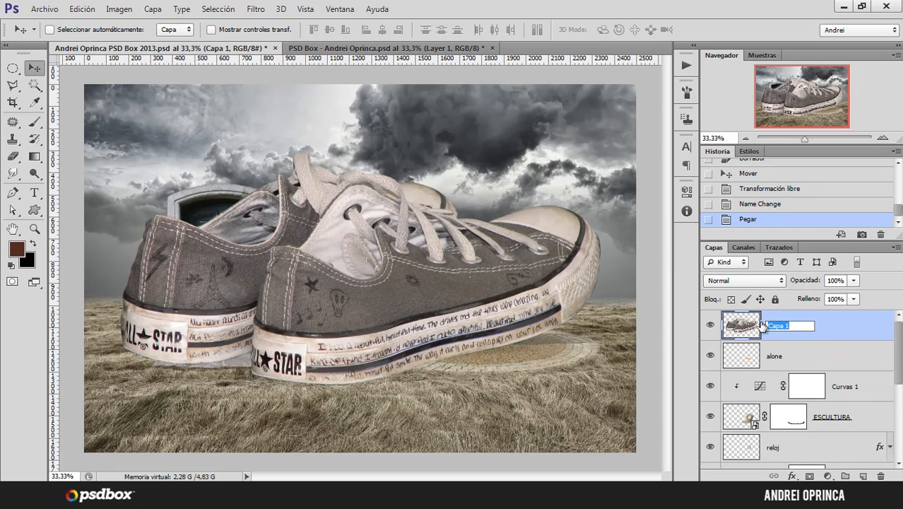
key(Return)
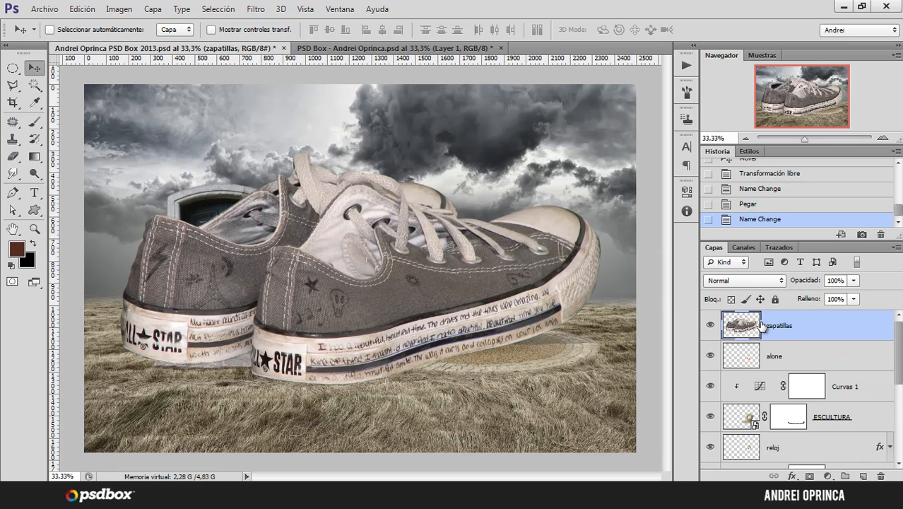
- Scale the shoes down, place them at the door's lower-left corner and convert the zapatillas layer to a smart object
key(ctrl+t)
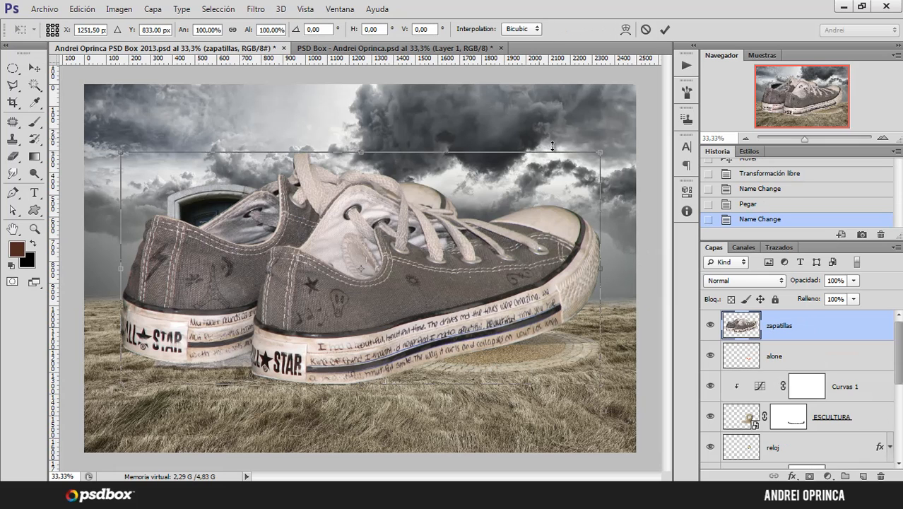
drag(571, 168, 226, 356)
key(Return)
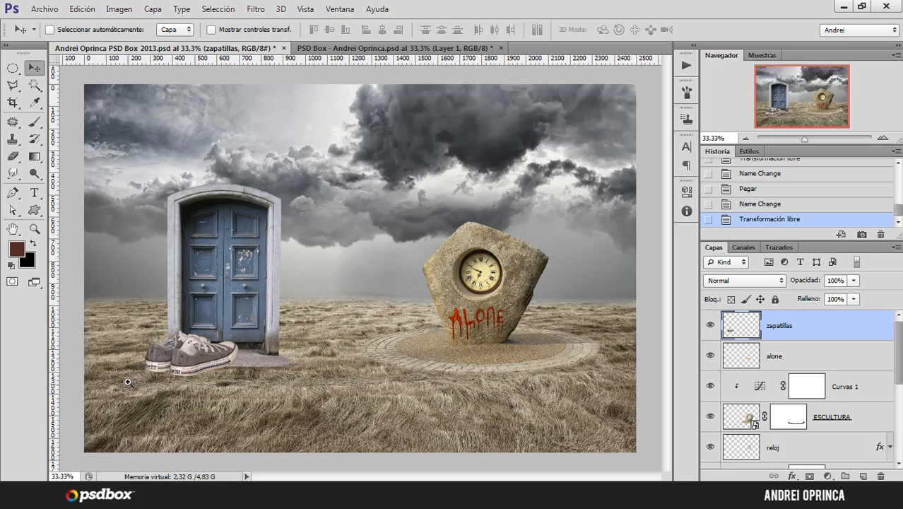
scroll(128, 382, up, 3)
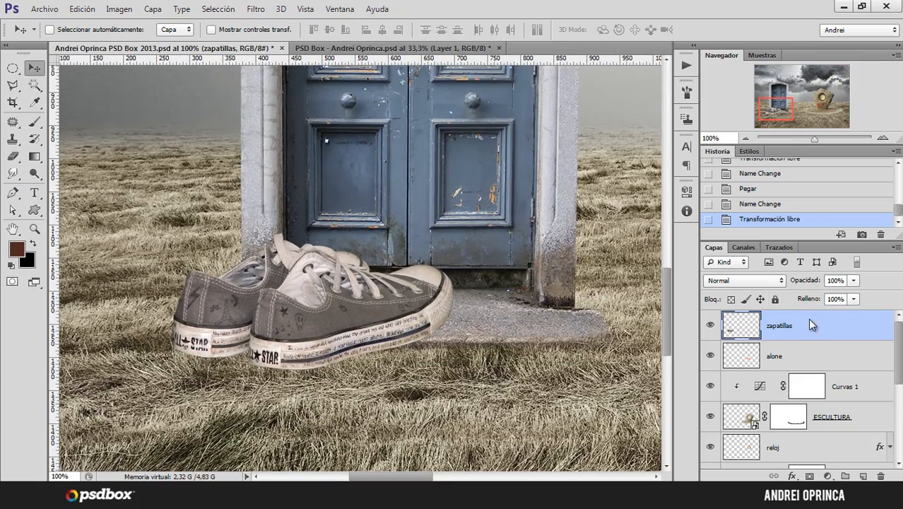
right_click(807, 318)
click(618, 135)
- Scale the smart-object shoes down to about 66% and back up to about 131%, placing them on the grass before the doorstep
key(ctrl+t)
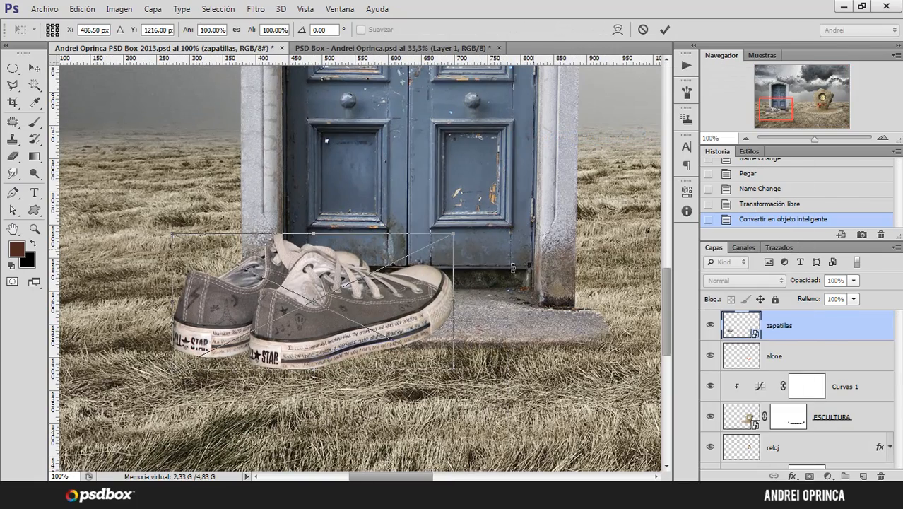
drag(444, 240, 281, 264)
drag(296, 329, 463, 235)
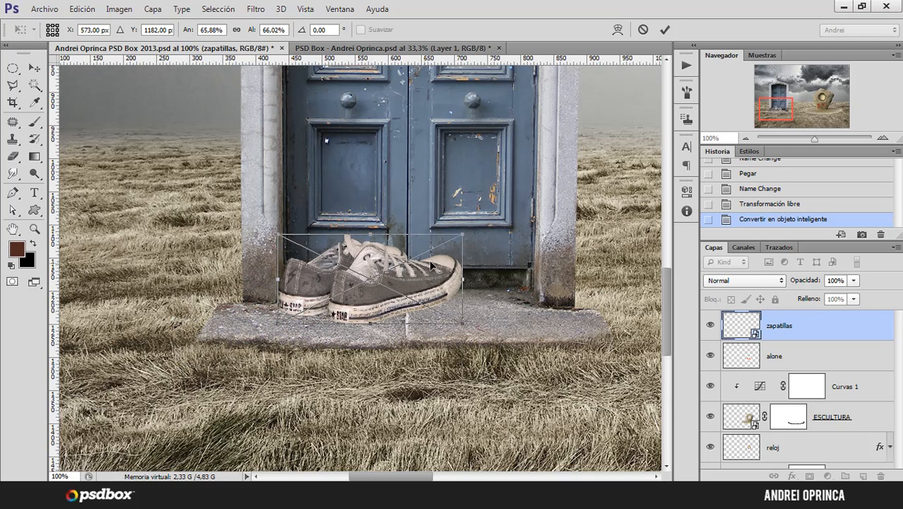
drag(430, 260, 599, 172)
drag(535, 230, 410, 302)
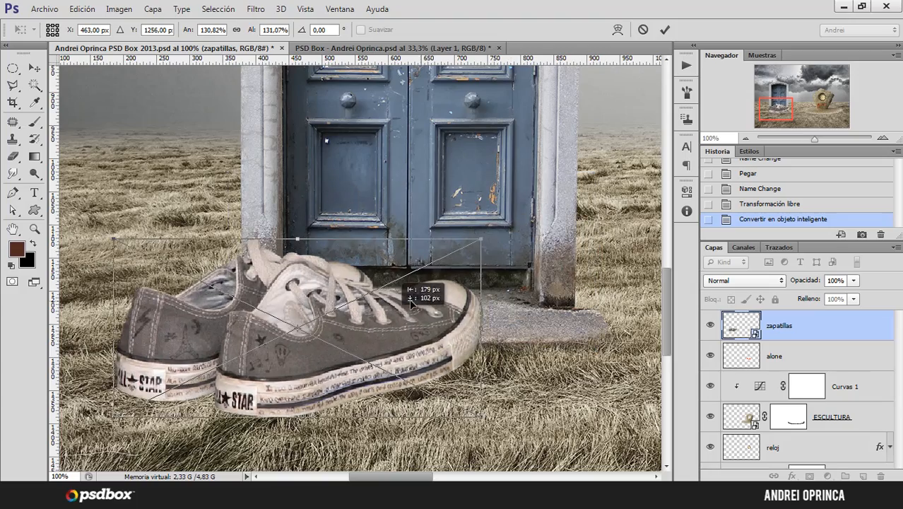
key(Return)
ctrl+alt+click(409, 300)
ctrl+alt+click(410, 298)
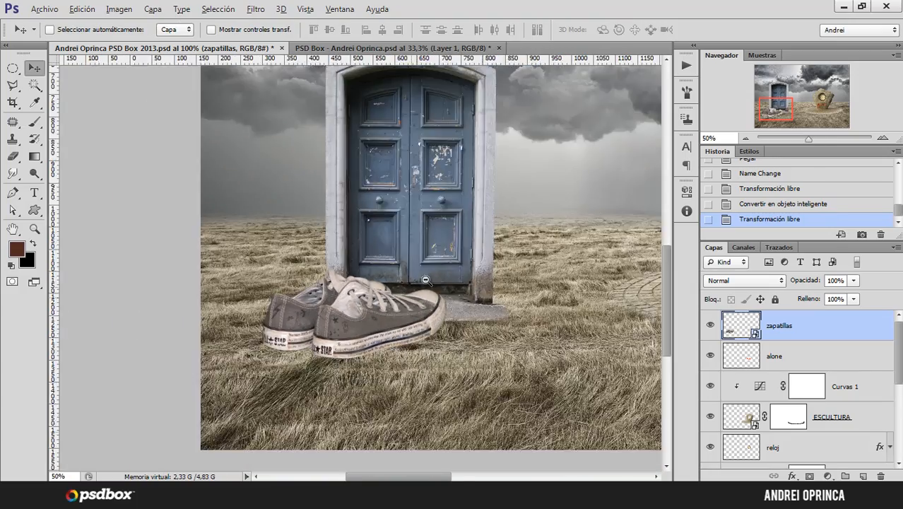
ctrl+alt+click(426, 279)
ctrl+click(184, 397)
ctrl+click(183, 398)
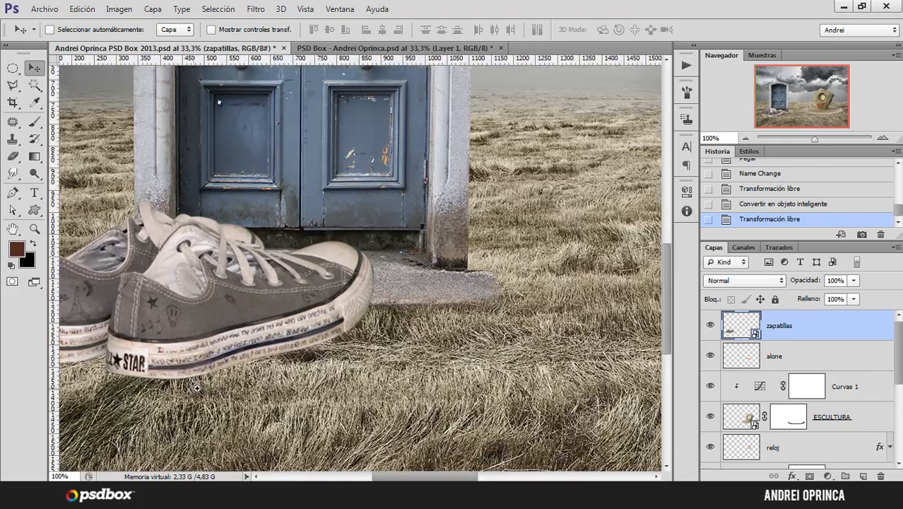
key(alt+comma)
key(ctrl+t)
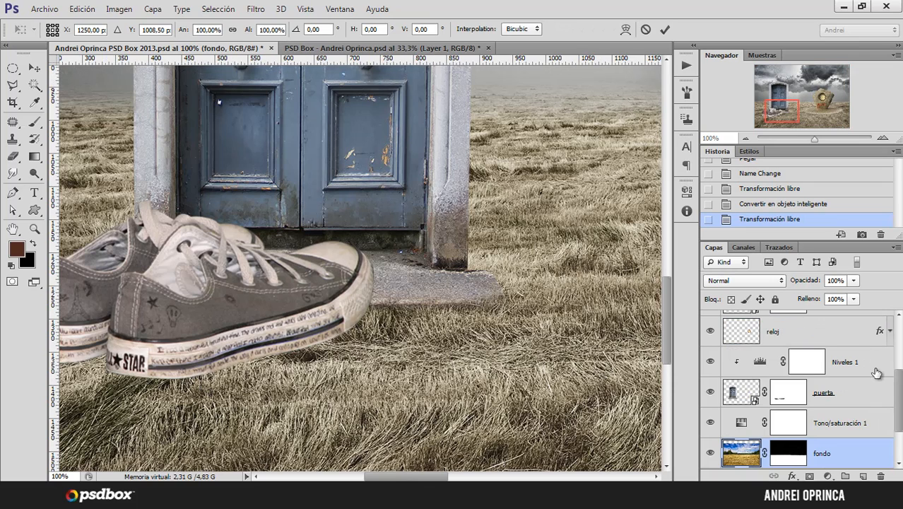
scroll(873, 360, up, 4)
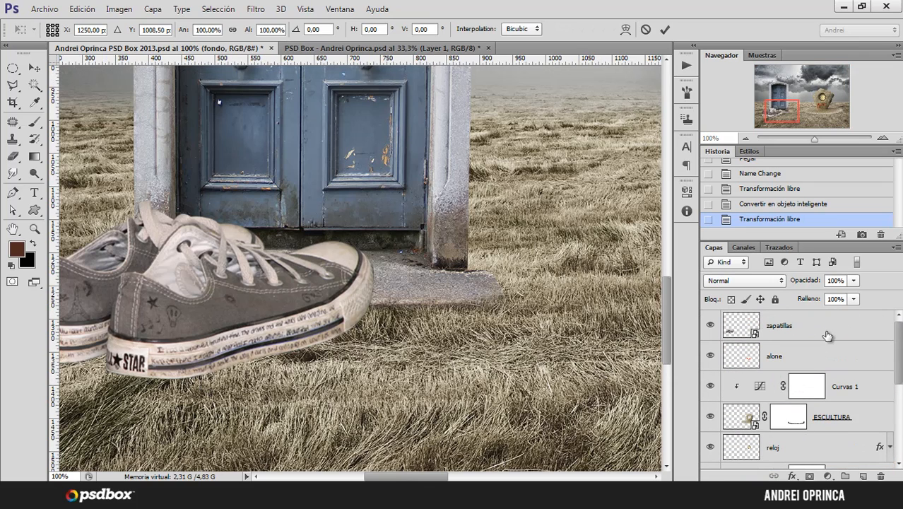
key(Escape)
- Shrink the zapatillas shoes to fit the stone doorstep and place them on its left half in front of the door
click(790, 329)
key(ctrl+t)
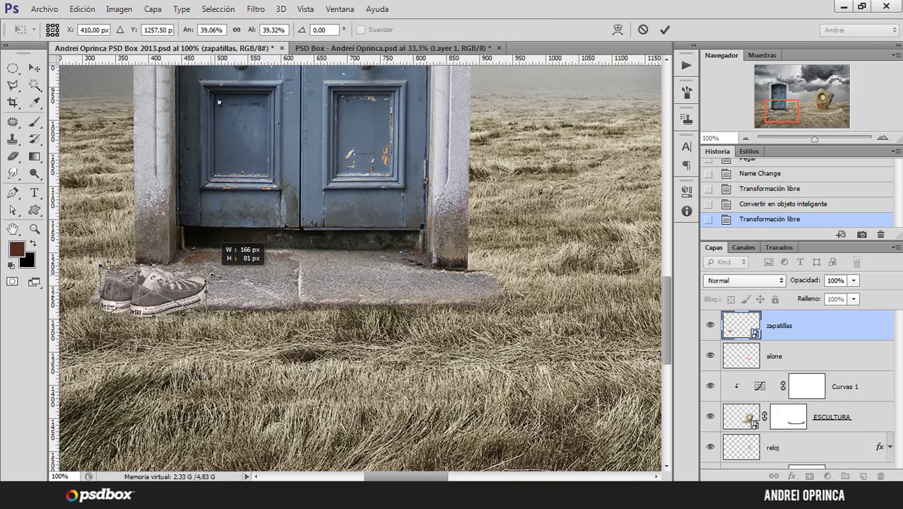
drag(209, 267, 197, 269)
drag(176, 300, 242, 281)
key(Return)
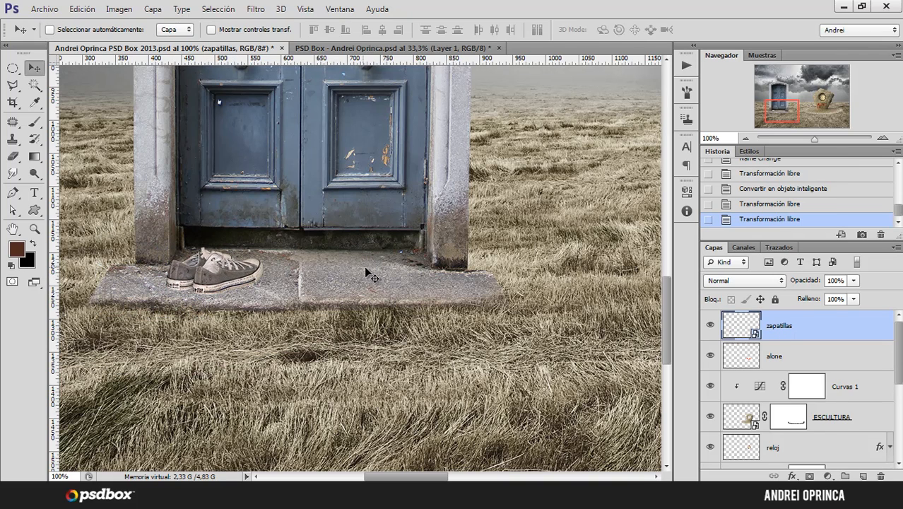
- Open the dead red roses stock file and show only the layer with the drooping rose
scroll(365, 273, down, 2)
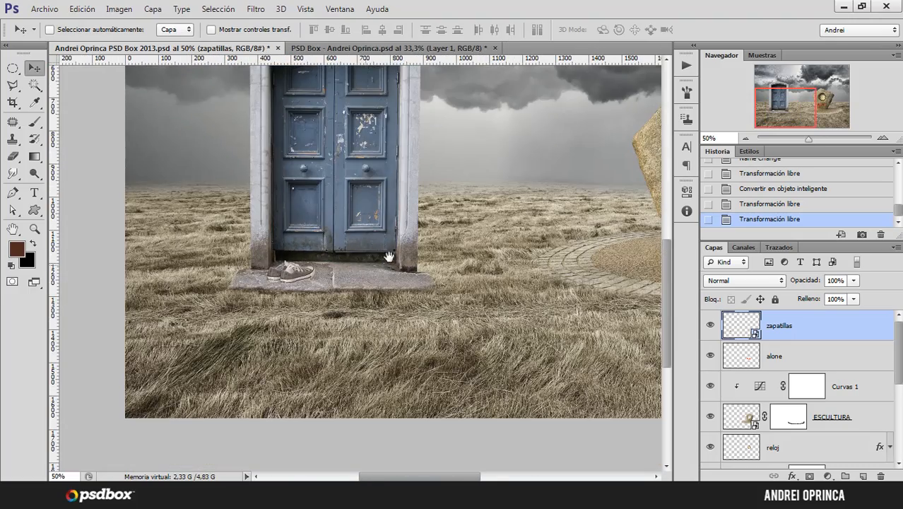
drag(481, 211, 373, 312)
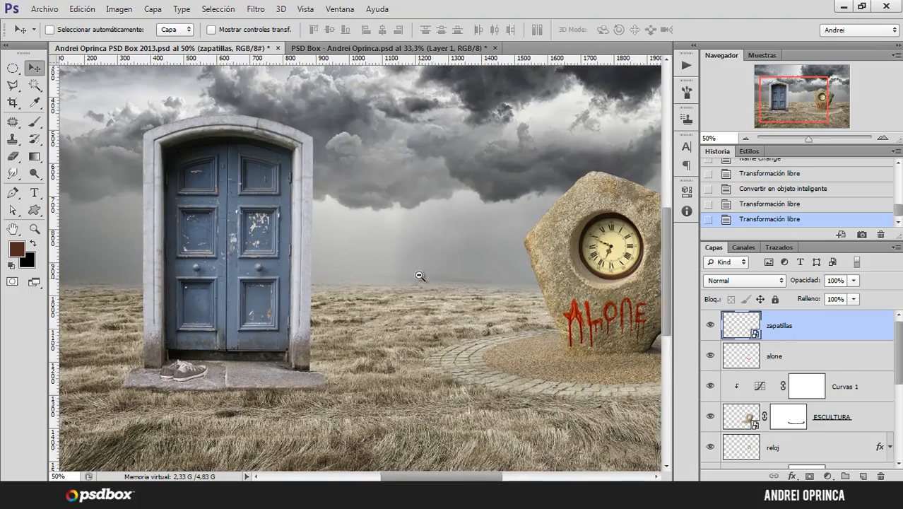
alt+click(418, 276)
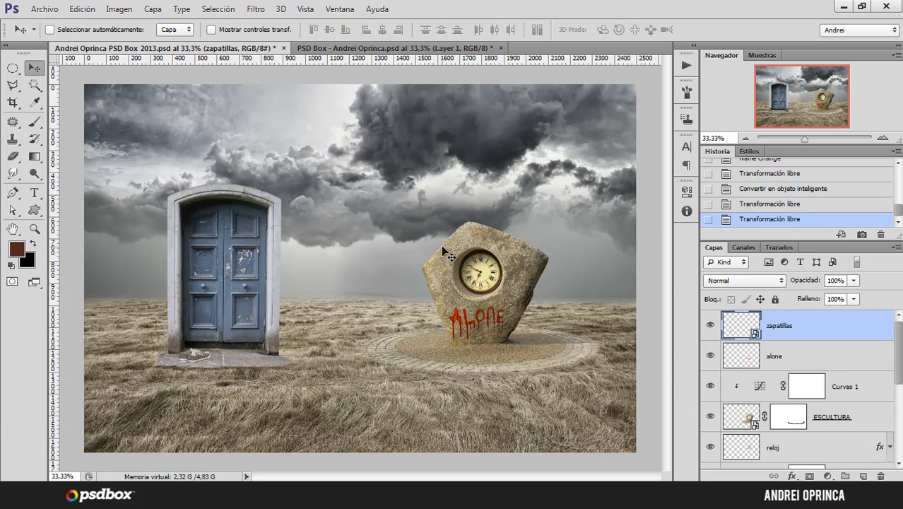
key(ctrl+o)
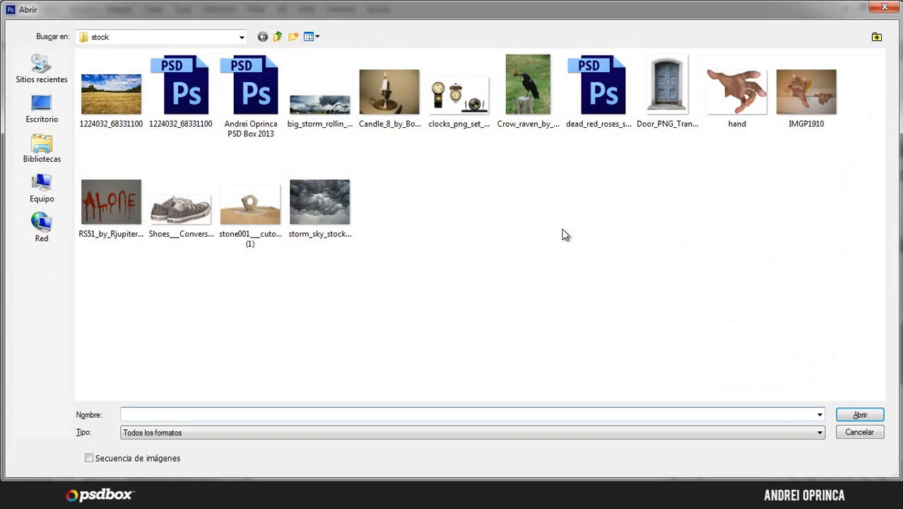
click(598, 92)
click(854, 414)
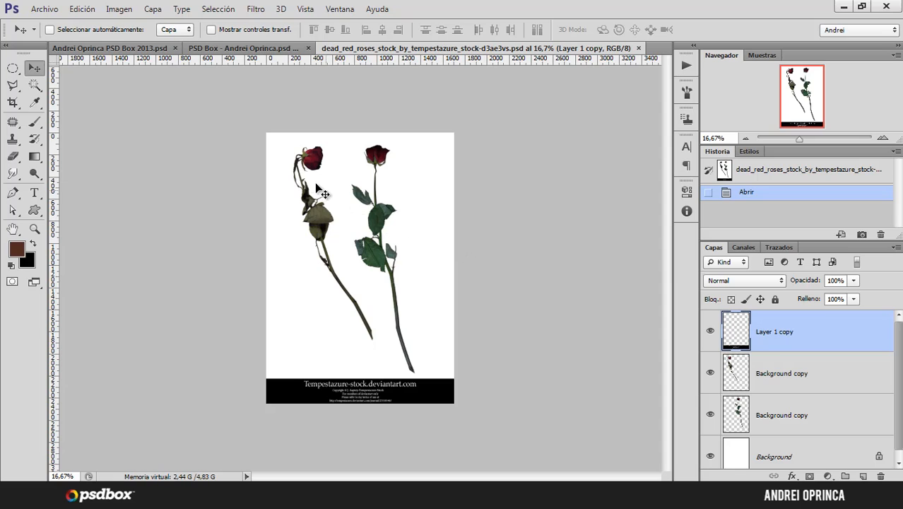
scroll(305, 180, up, 1)
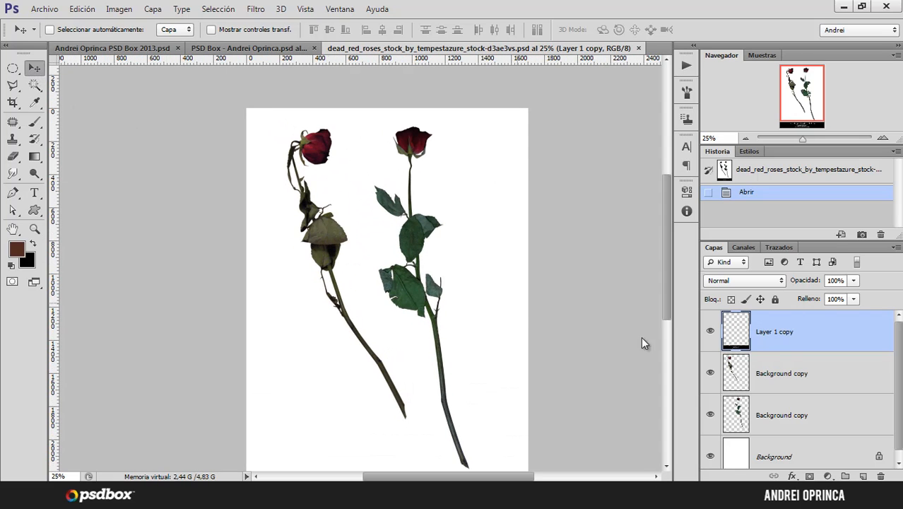
alt+click(710, 373)
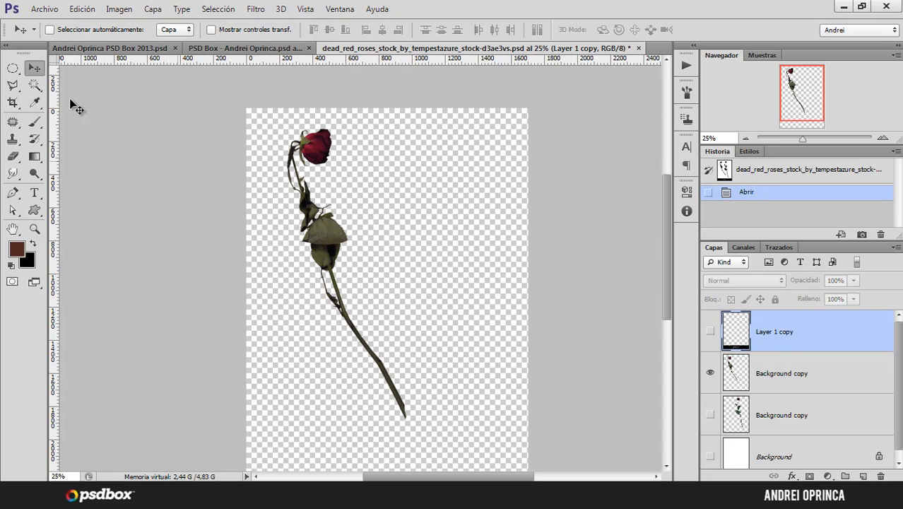
- Try to bring the drooping rose into the composite using a rectangular selection, closing the roses file unsaved and undoing the paste
click(13, 68)
click(71, 68)
drag(265, 110, 461, 439)
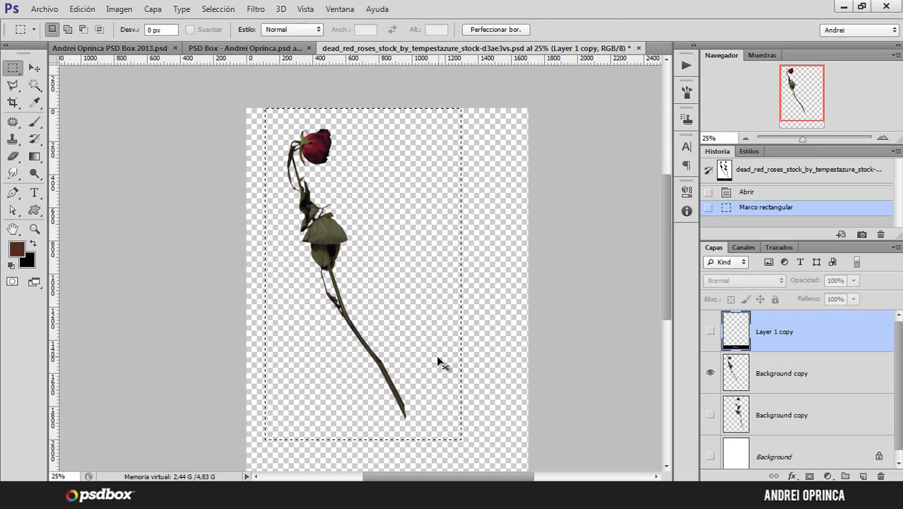
key(ctrl+w)
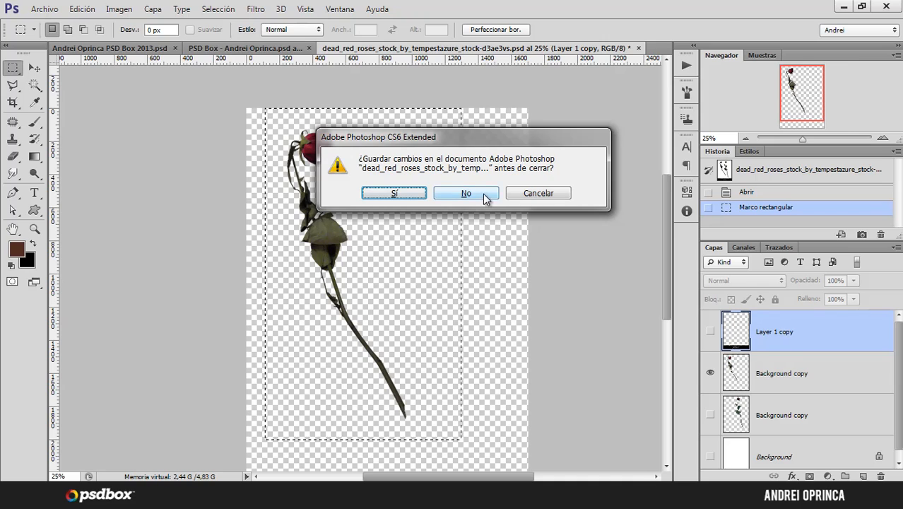
click(466, 193)
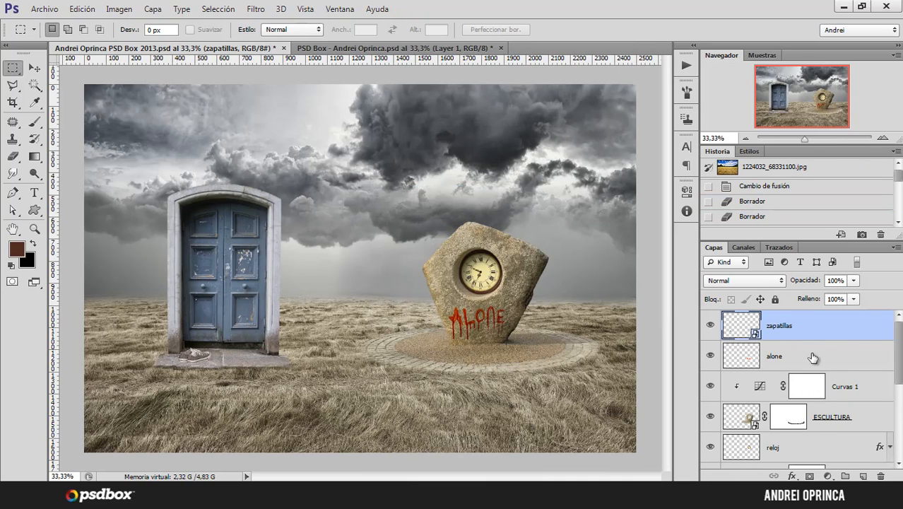
key(ctrl+v)
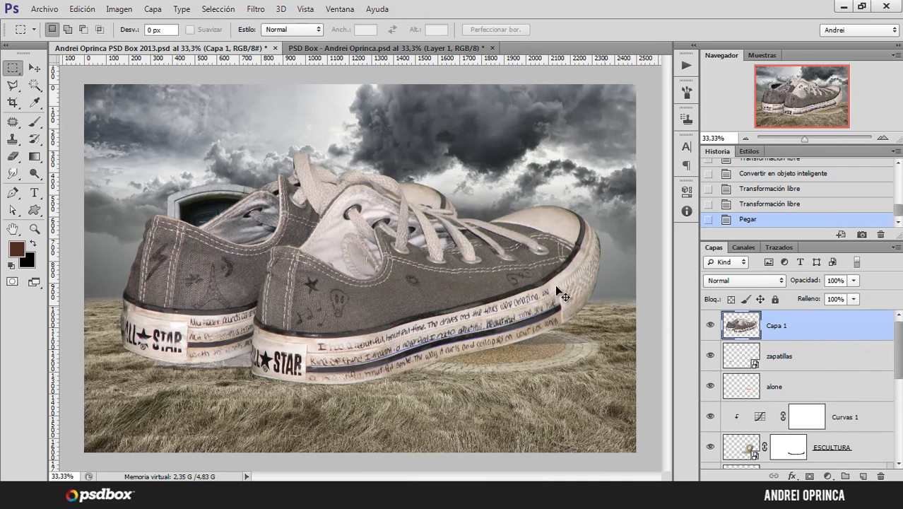
key(ctrl+z)
- Reopen dead_red_roses_stock_by_tempestazure-stock-d3ae3vs.psd from the recently used files
click(44, 9)
mouse_move(64, 100)
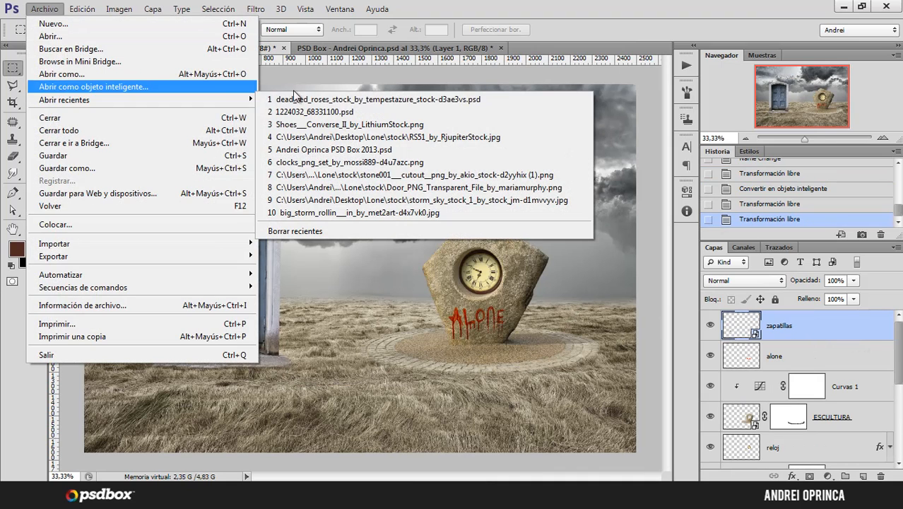
click(297, 99)
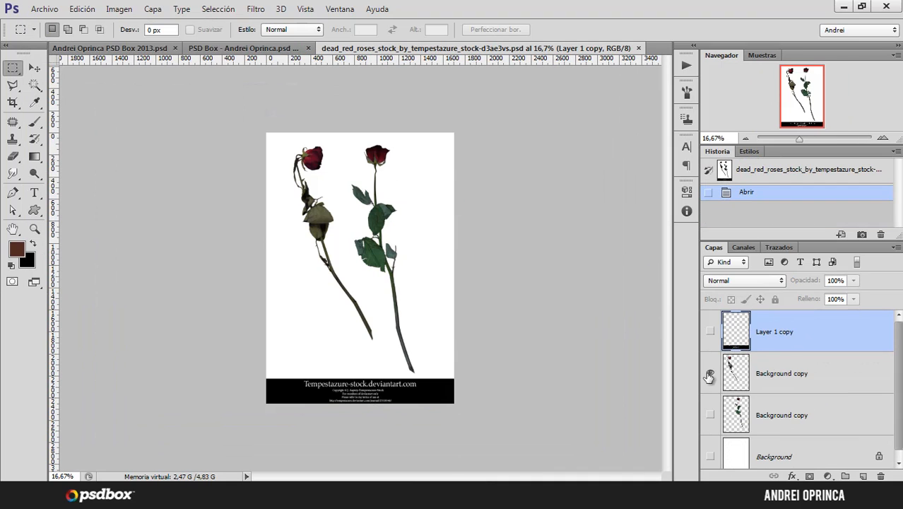
- Show only the drooping rose's layer in the roses file and copy the rose with a rectangular selection around it
alt+click(709, 374)
click(747, 373)
drag(275, 133, 419, 374)
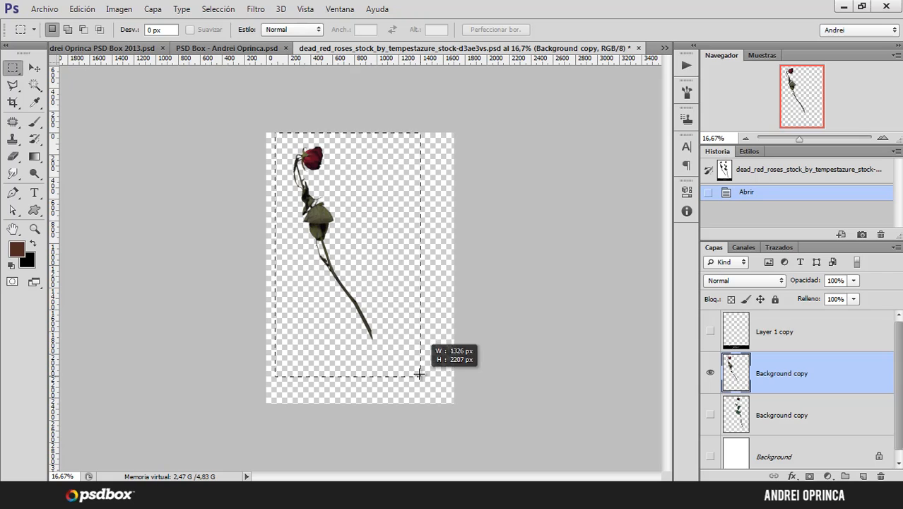
click(82, 9)
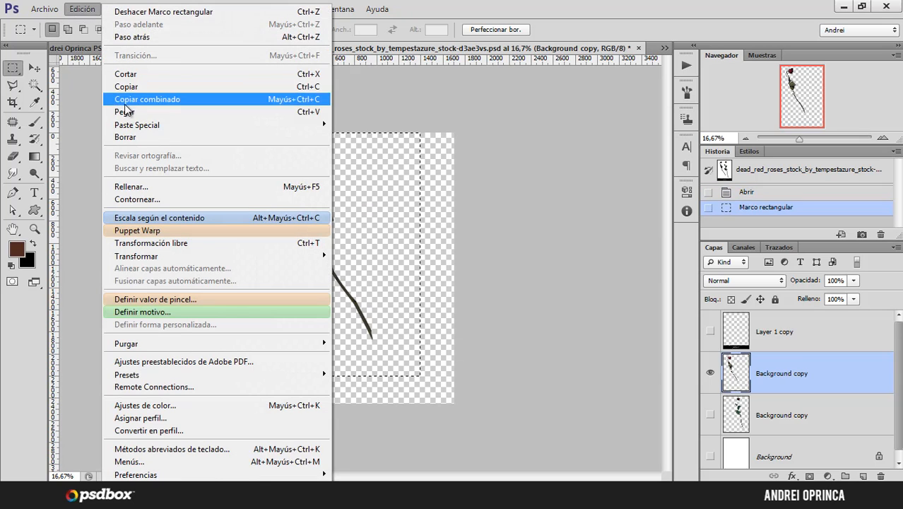
click(127, 86)
- Paste the copied rose into the door and sculpture composite above the zapatillas layer and rename its layer rosa
click(78, 47)
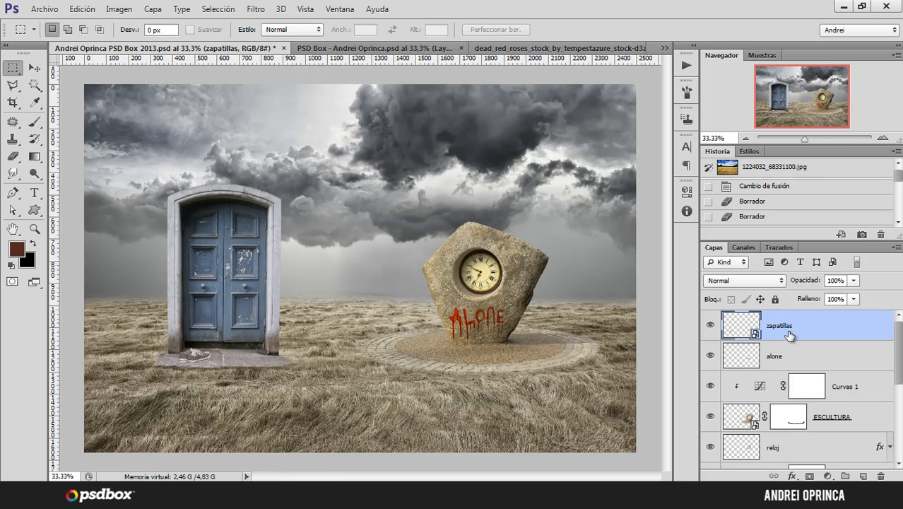
key(ctrl+v)
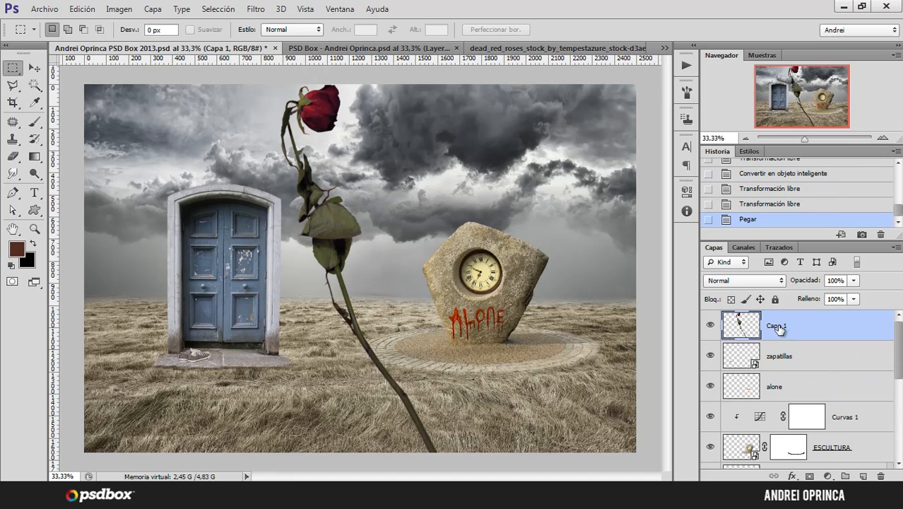
double_click(774, 326)
text(rosa)
key(Return)
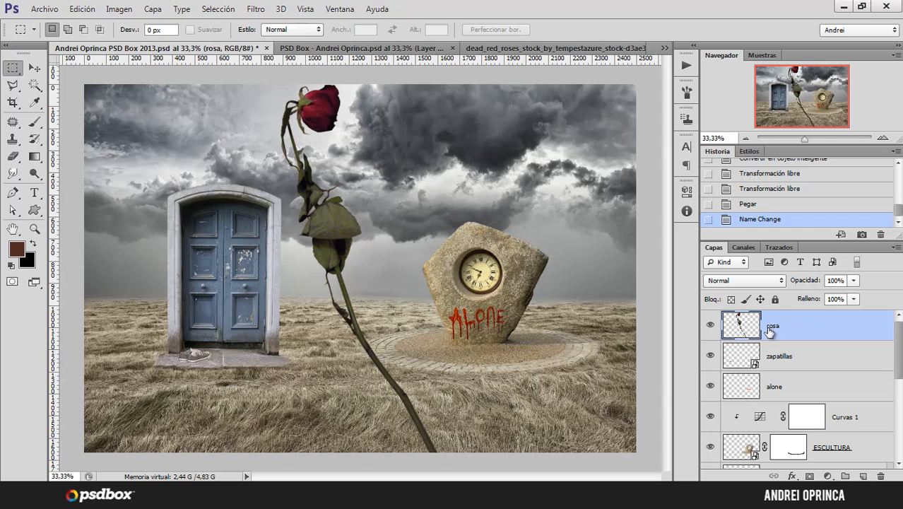
- Scale the rose down to about 27.82% of its pasted size and convert its layer to a smart object
key(ctrl+t)
drag(443, 85, 475, 284)
key(Return)
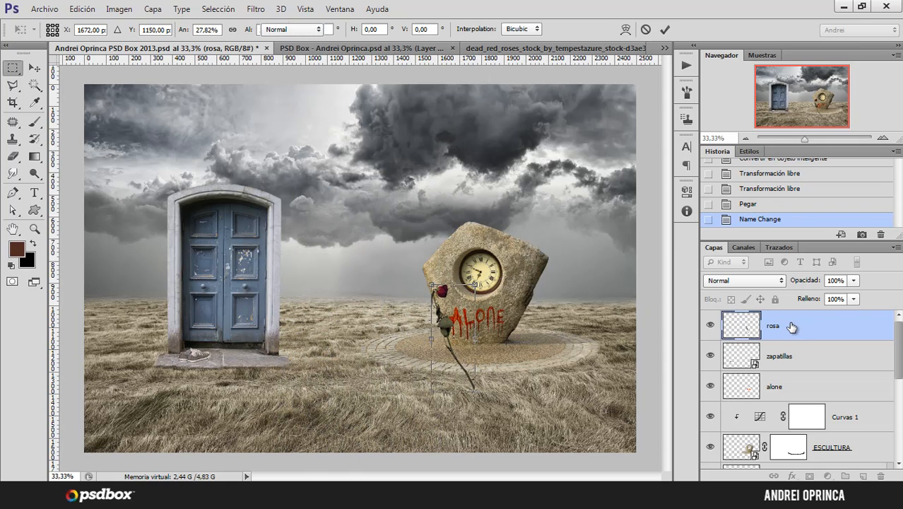
right_click(786, 324)
click(580, 138)
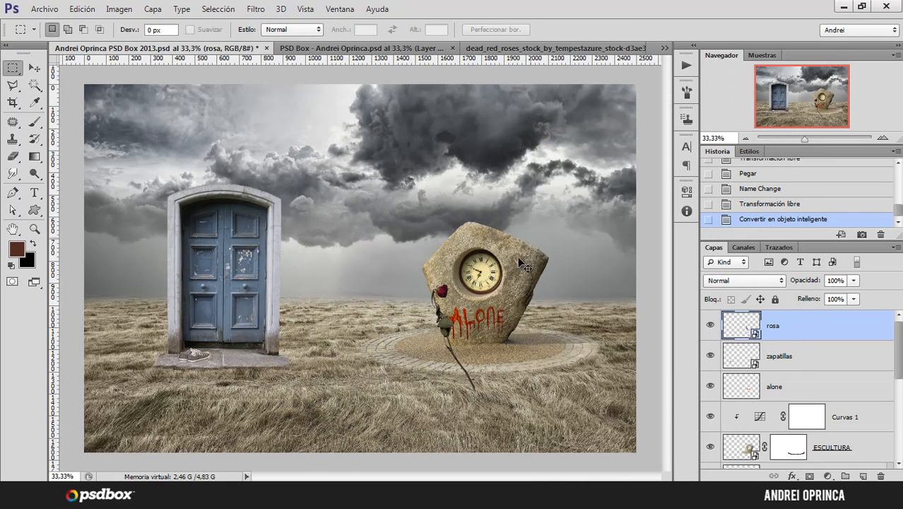
- Using Free Transform, rotate the rose to about -70° and move it slightly right so it lies at the sculpture's base
key(ctrl+t)
drag(464, 253, 450, 368)
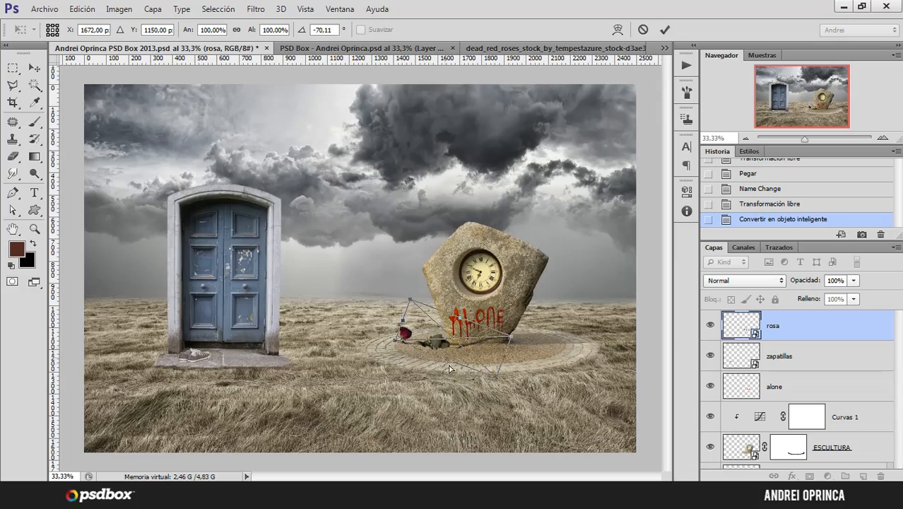
click(454, 368)
click(454, 365)
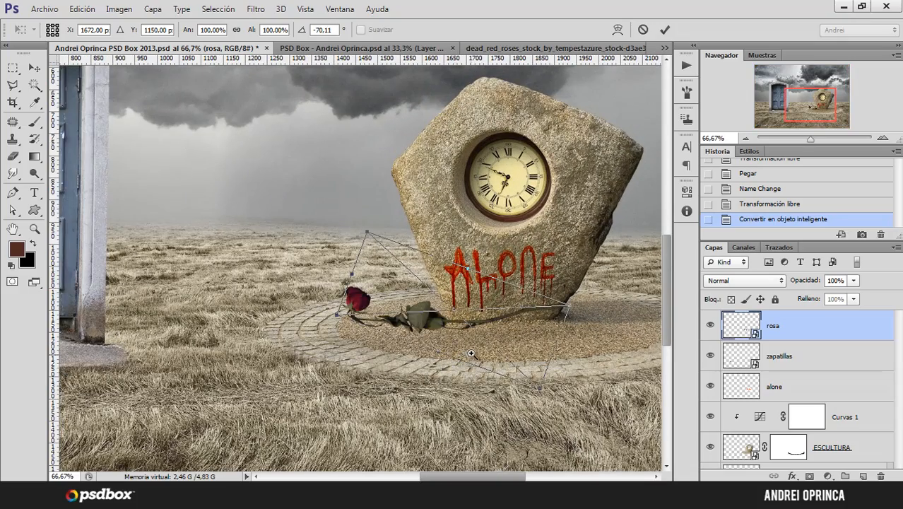
click(472, 353)
drag(511, 304, 534, 305)
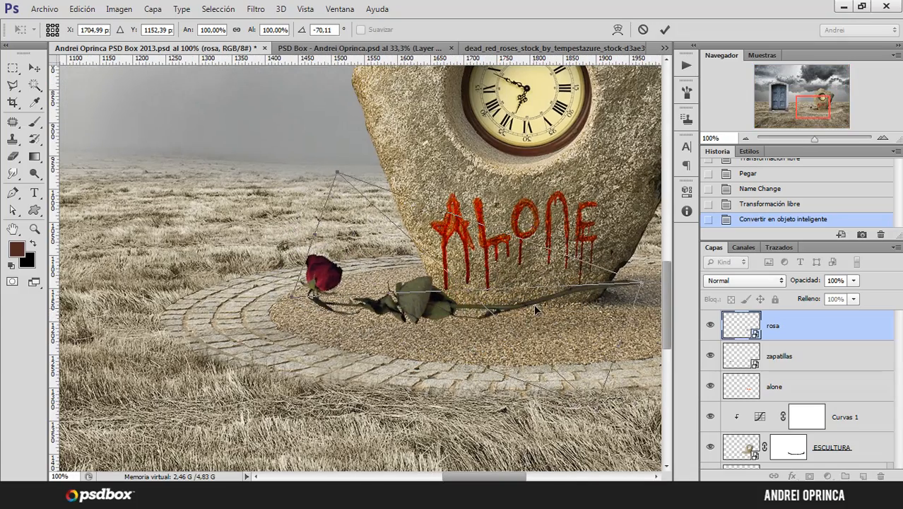
alt+click(526, 297)
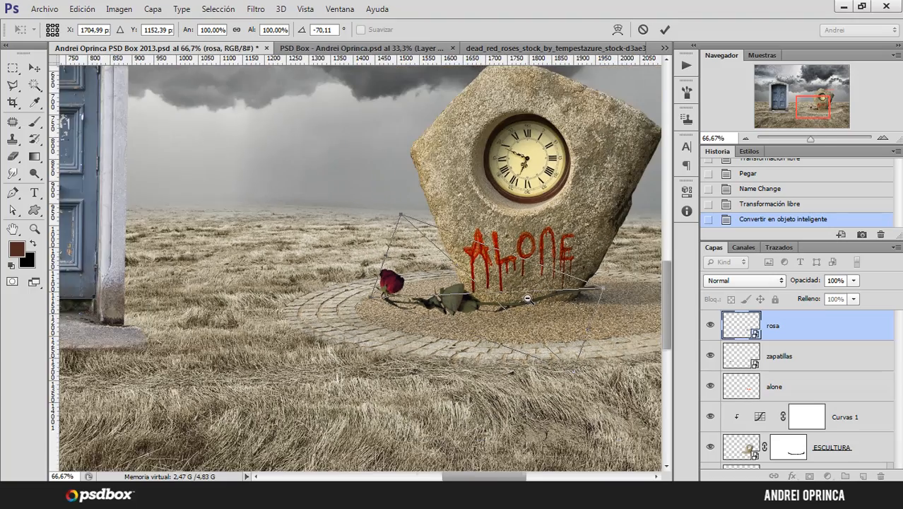
alt+click(526, 299)
alt+click(525, 301)
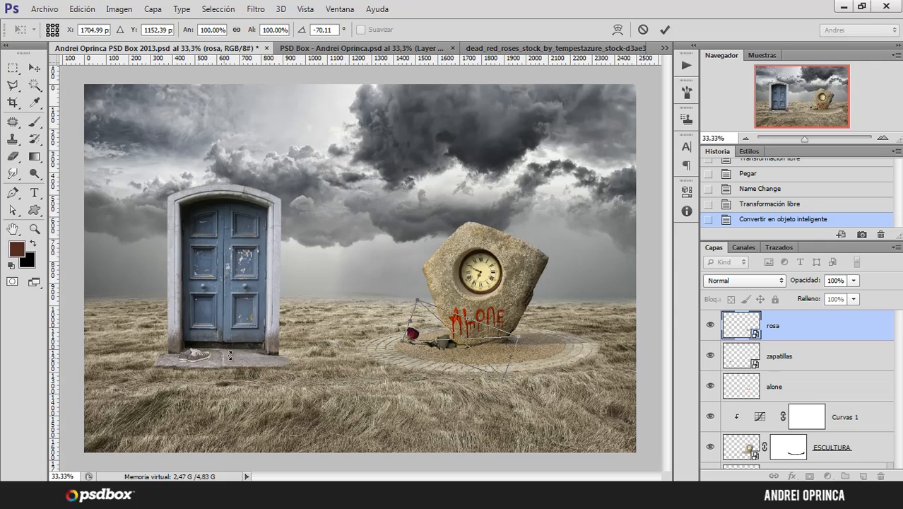
- Shrink the rose further, flip it vertically, and adjust its size and position on the gravel before the sculpture
click(433, 334)
click(435, 334)
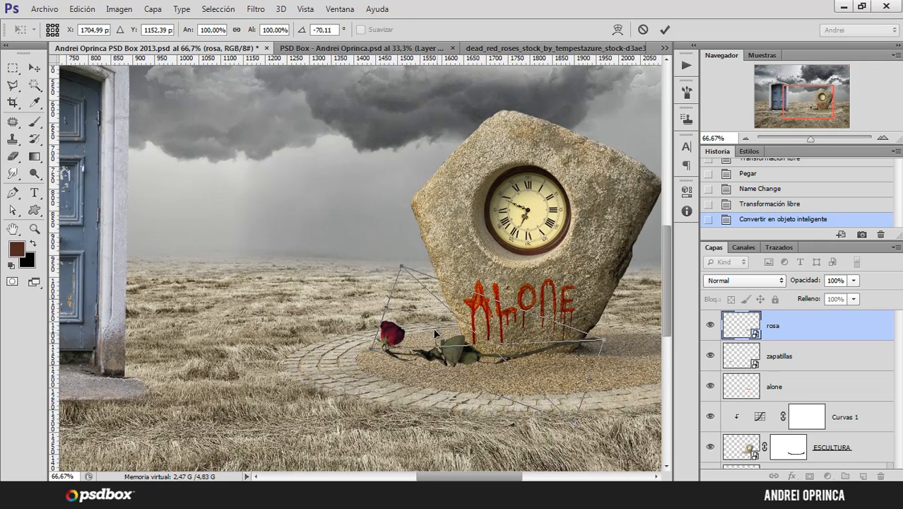
drag(574, 297, 500, 276)
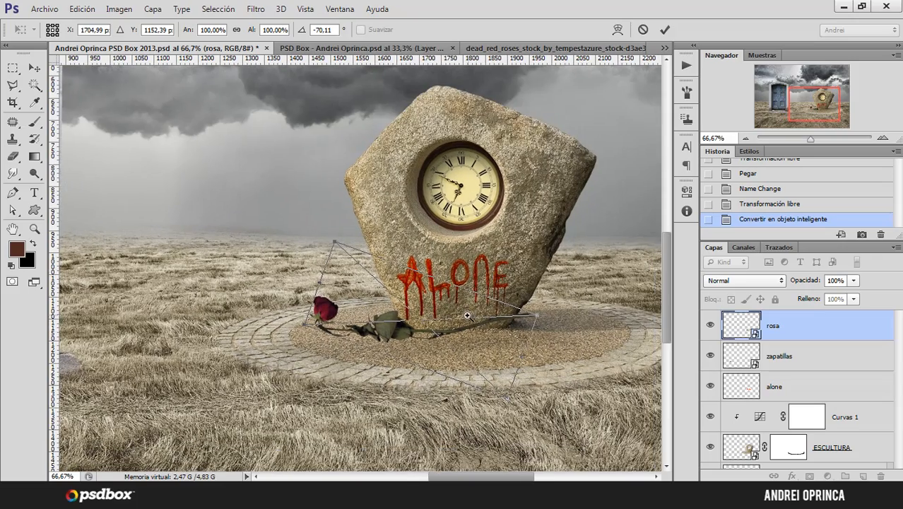
click(465, 327)
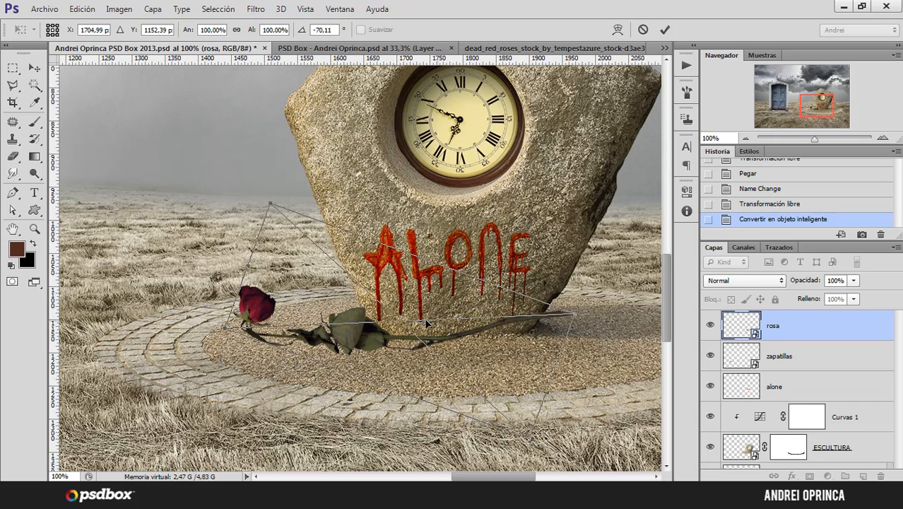
drag(283, 210, 354, 275)
right_click(406, 329)
click(456, 302)
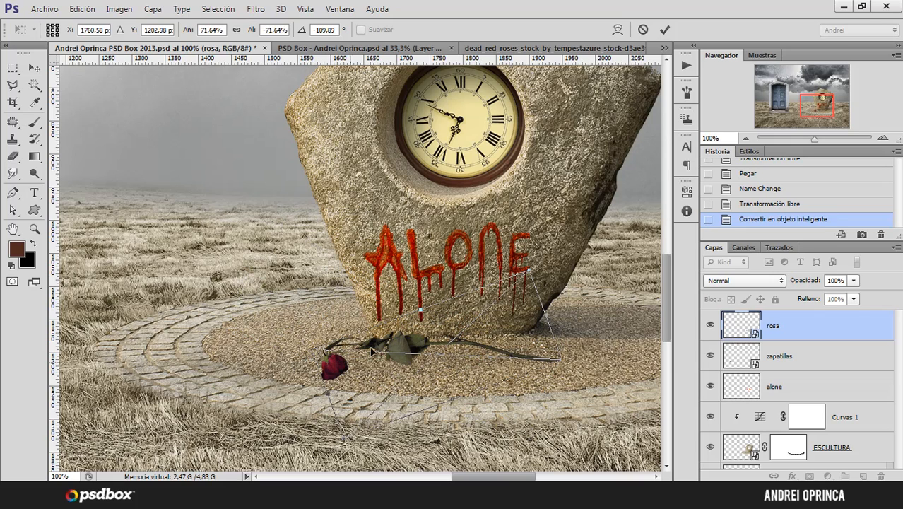
drag(548, 246, 505, 296)
drag(476, 339, 482, 334)
key(Return)
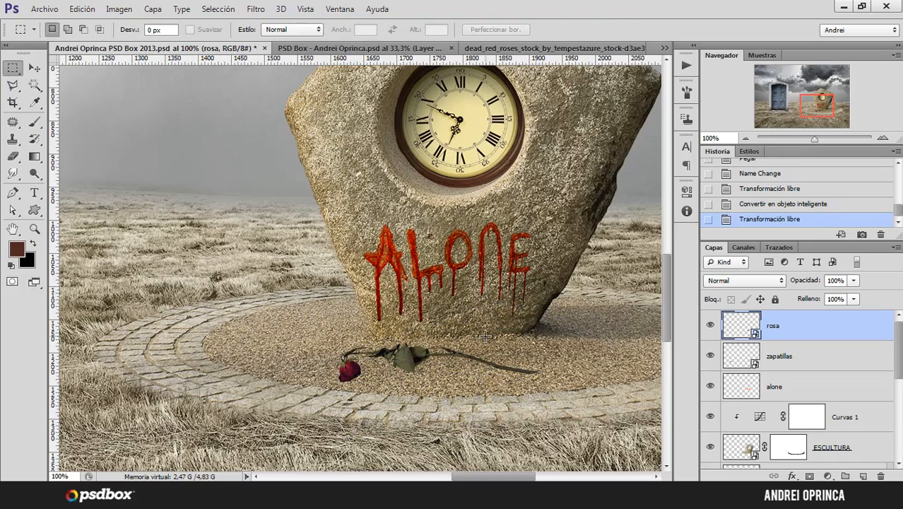
- Shift the rose slightly to the right and down on the gravel, and fine-tune its position with small nudges
ctrl+click(358, 398)
alt+click(377, 374)
alt+click(378, 372)
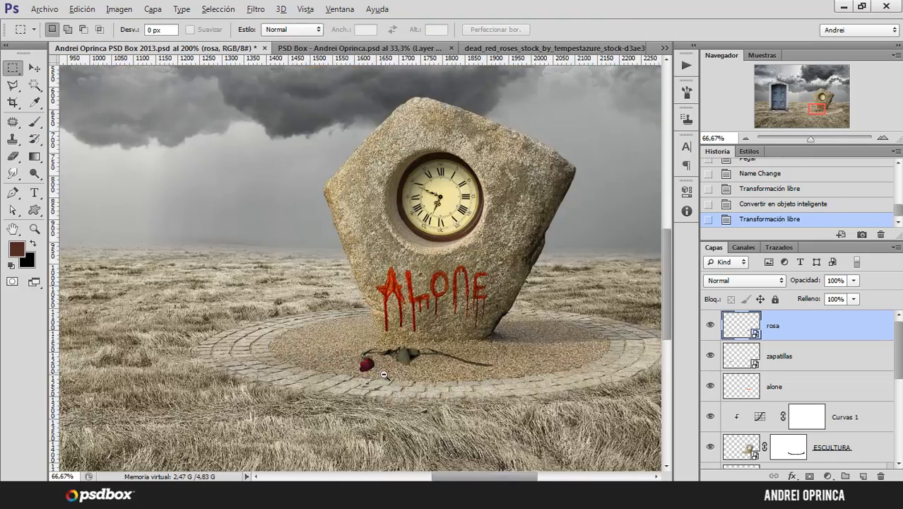
alt+click(380, 369)
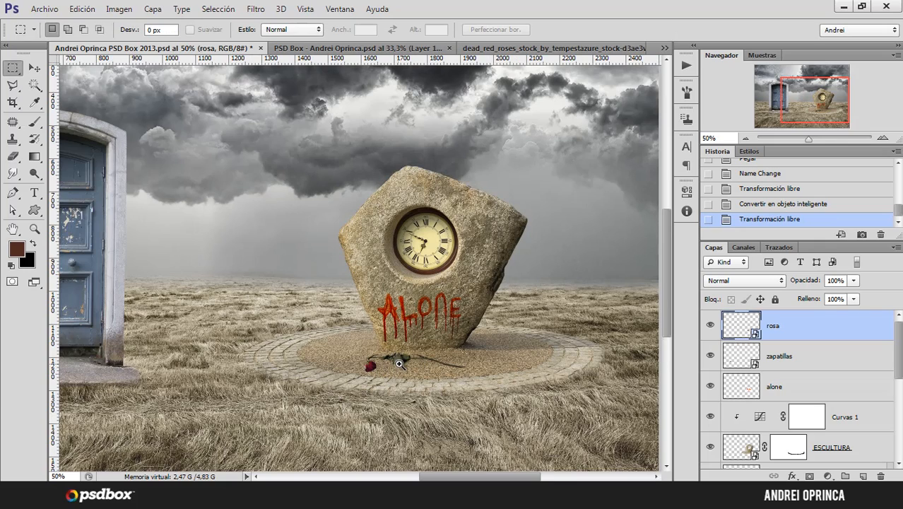
ctrl+click(400, 364)
click(35, 70)
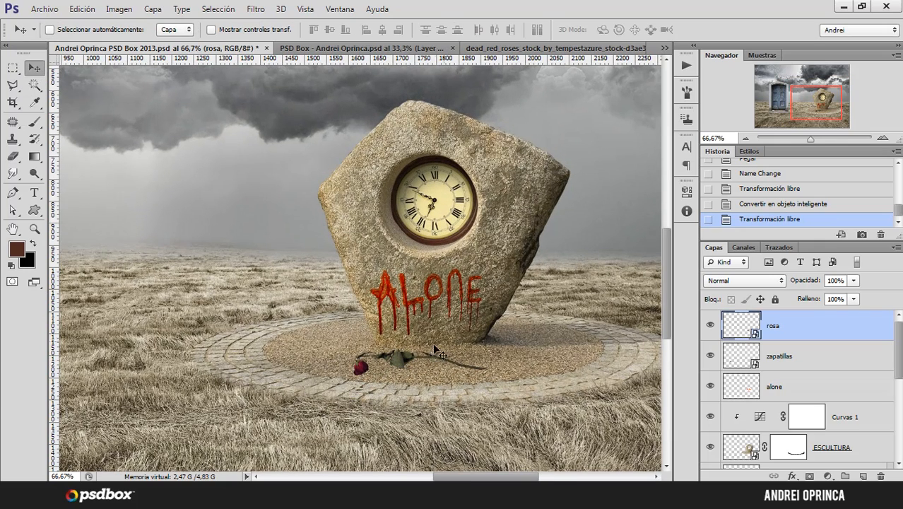
mouse_move(434, 349)
mouse_down()
mouse_move(446, 352)
mouse_move(425, 361)
mouse_up()
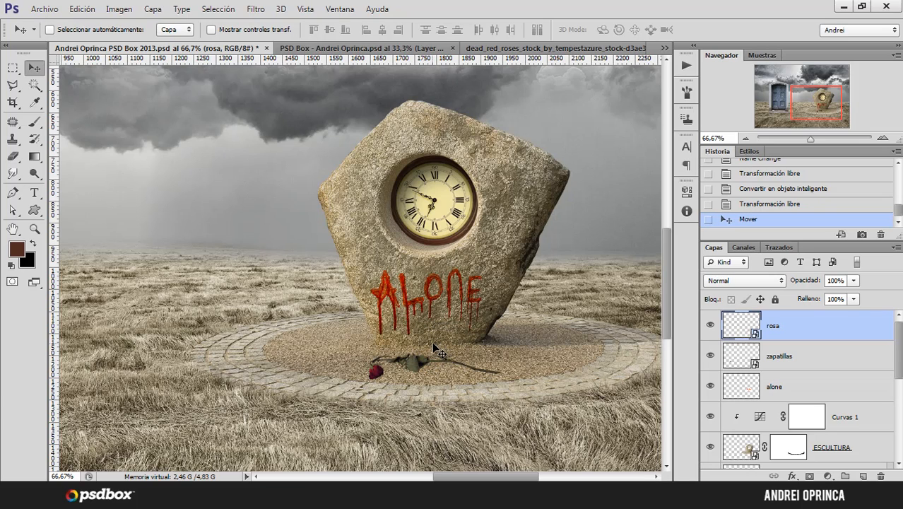
key(Left)
key(Up)
key(Left)
key(Left)
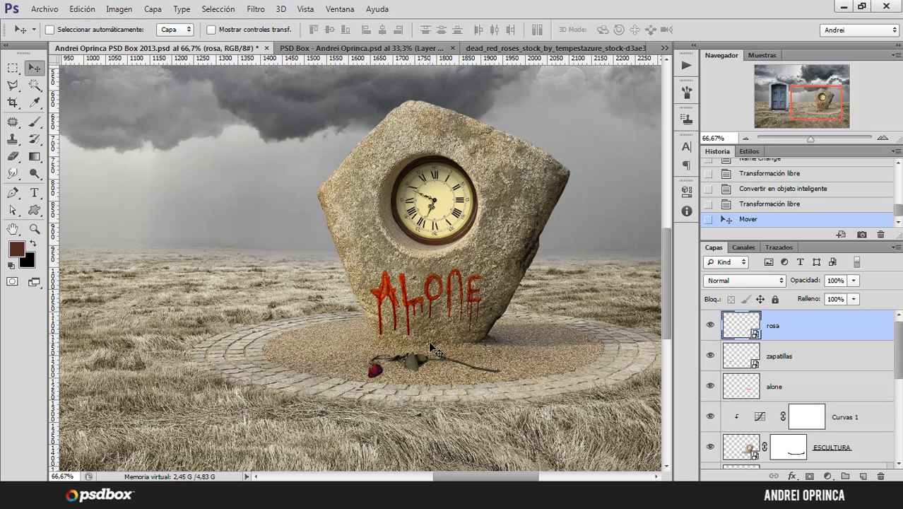
alt+click(352, 309)
alt+click(353, 315)
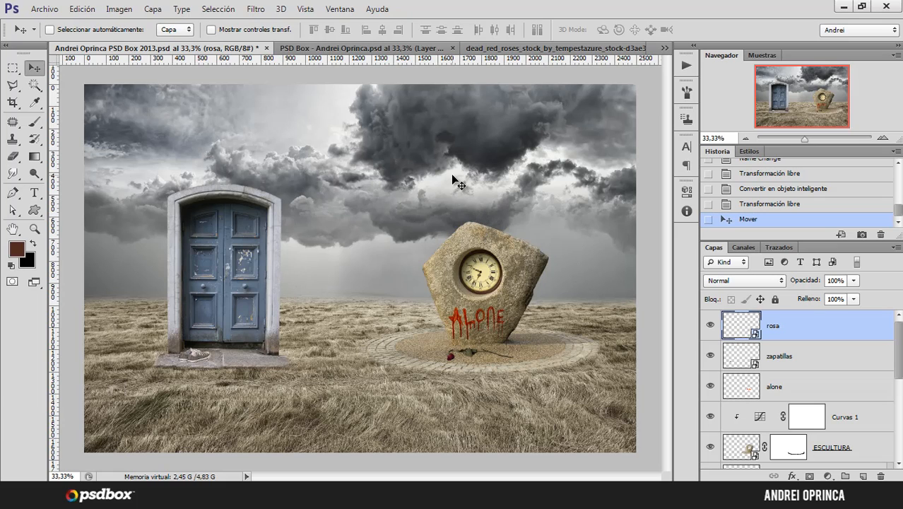
- Open the IMGP1910 hand photo from the stock folder and choose the Pen tool
key(ctrl+o)
click(731, 98)
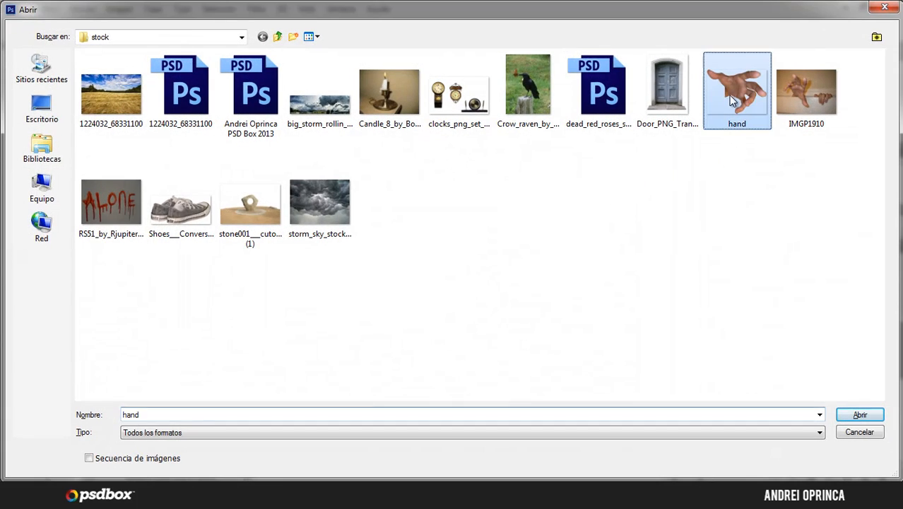
click(799, 111)
double_click(798, 111)
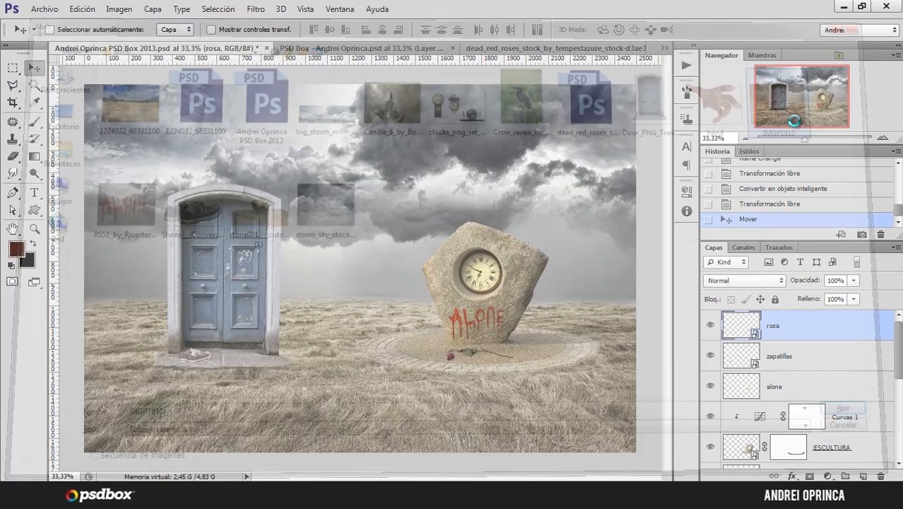
click(13, 193)
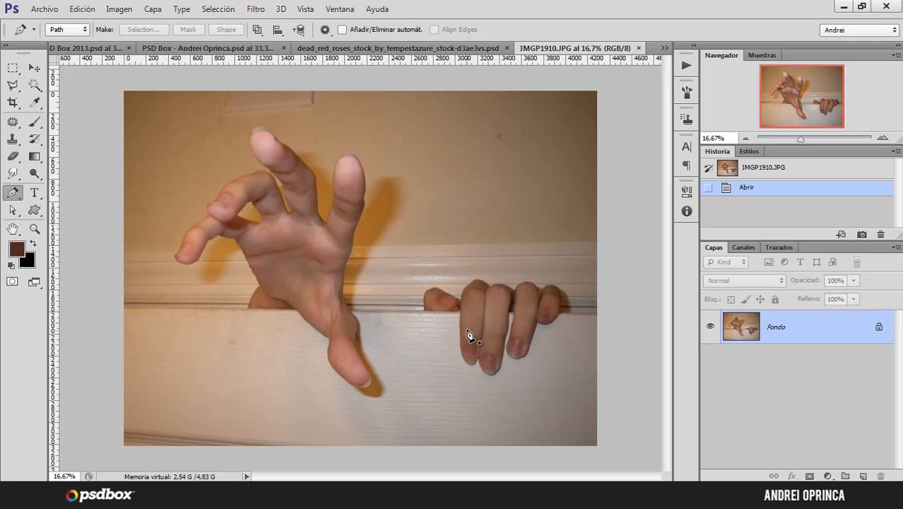
- Look at the finished PSD Box reference composite and keep it open by cancelling its closing
click(326, 49)
click(212, 48)
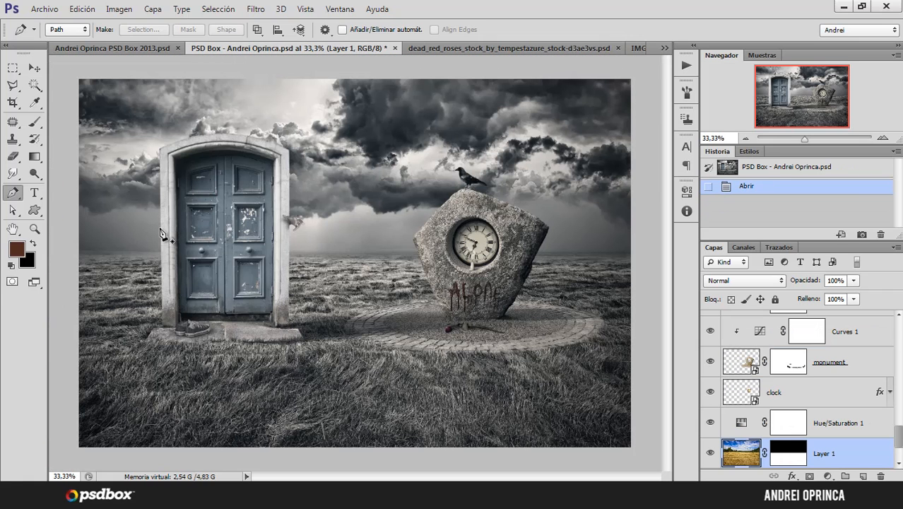
click(395, 48)
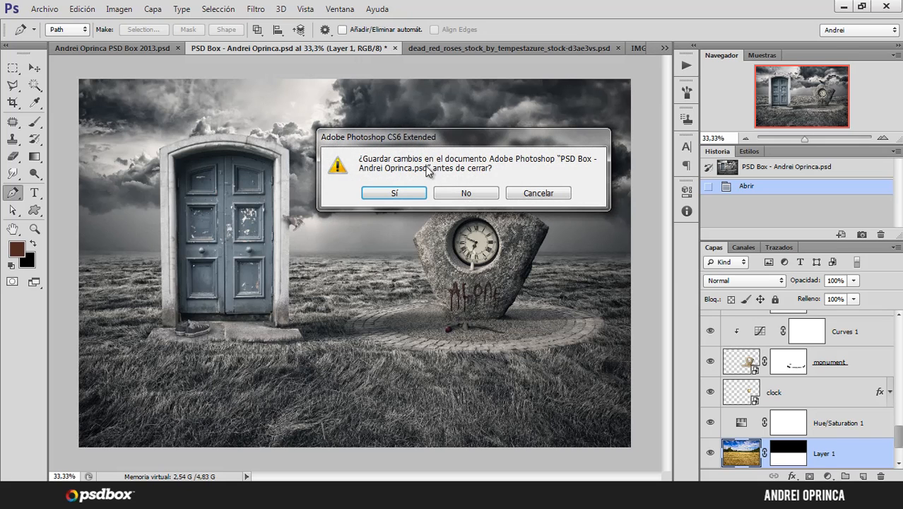
click(537, 195)
- Close the dead roses file without saving, close the IMGP1910 photo, and return to the working composite
click(442, 48)
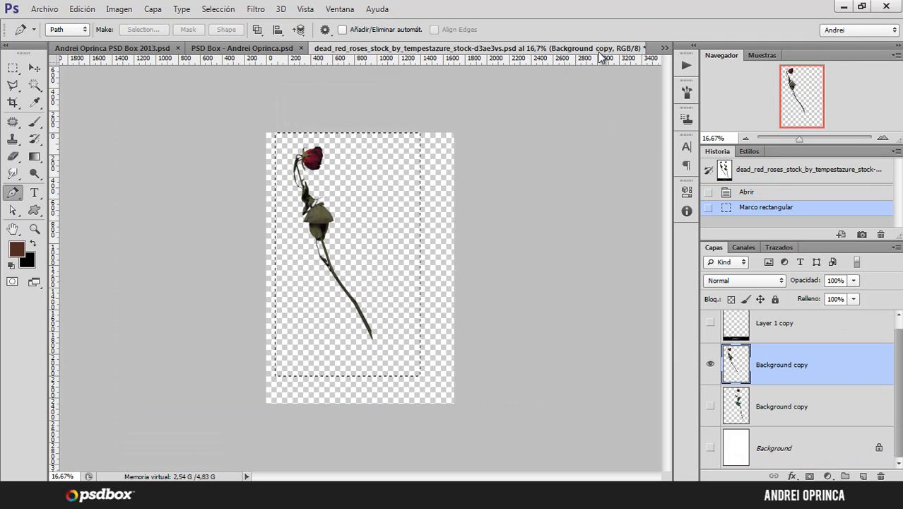
key(ctrl+w)
click(468, 195)
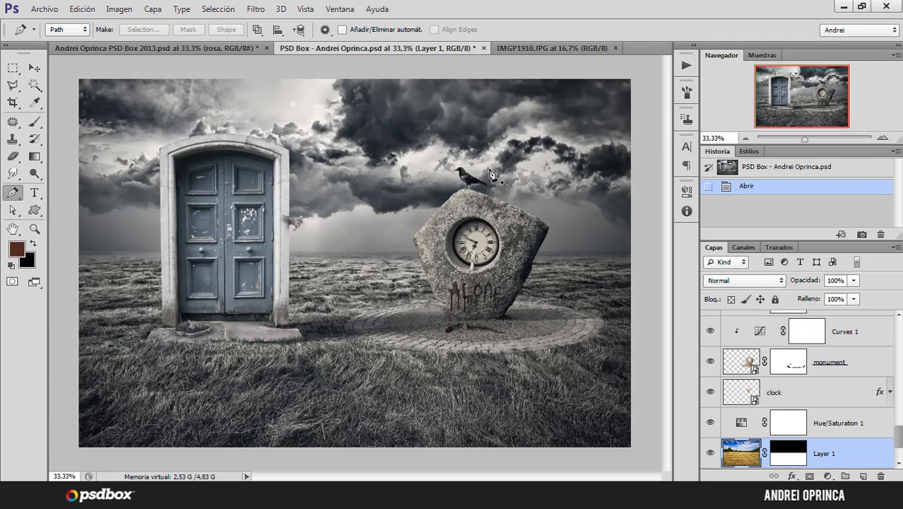
click(544, 48)
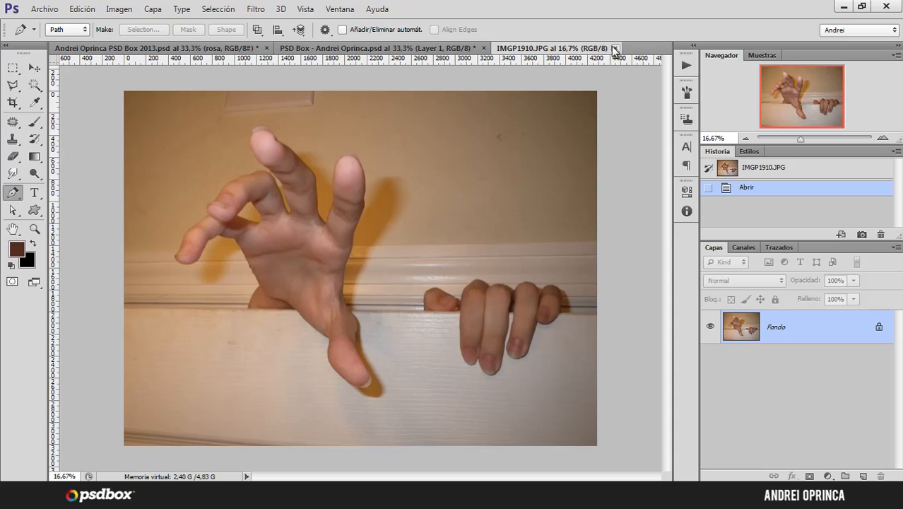
click(615, 48)
click(213, 50)
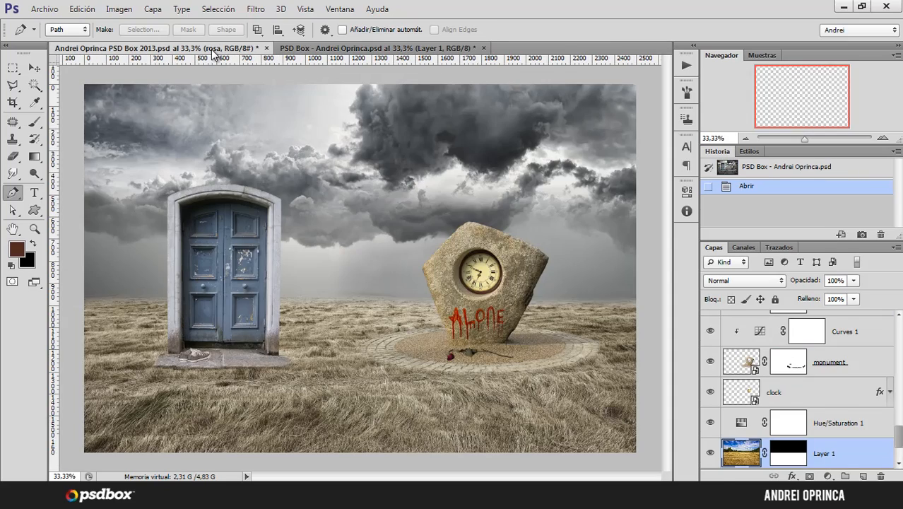
- Open the cut-out hand image hand.png from the stock folder and choose the rectangular marquee tool
key(ctrl+o)
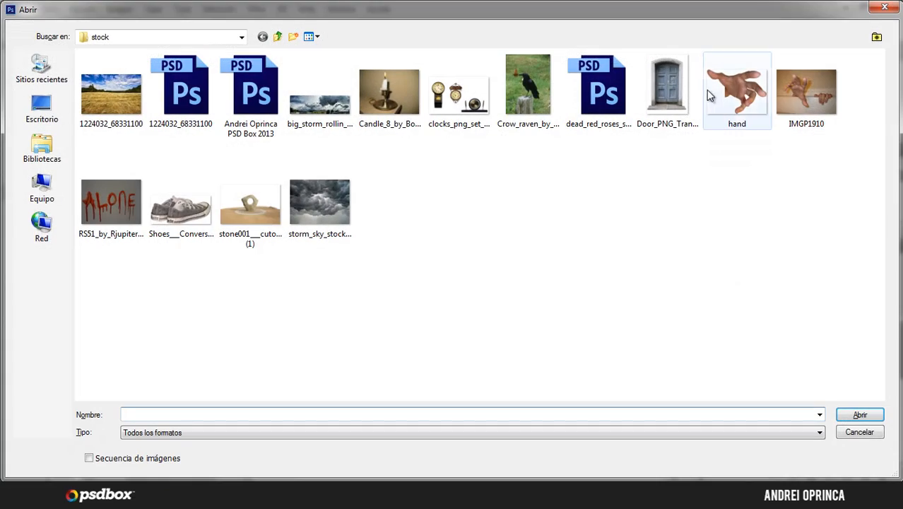
click(742, 106)
click(848, 415)
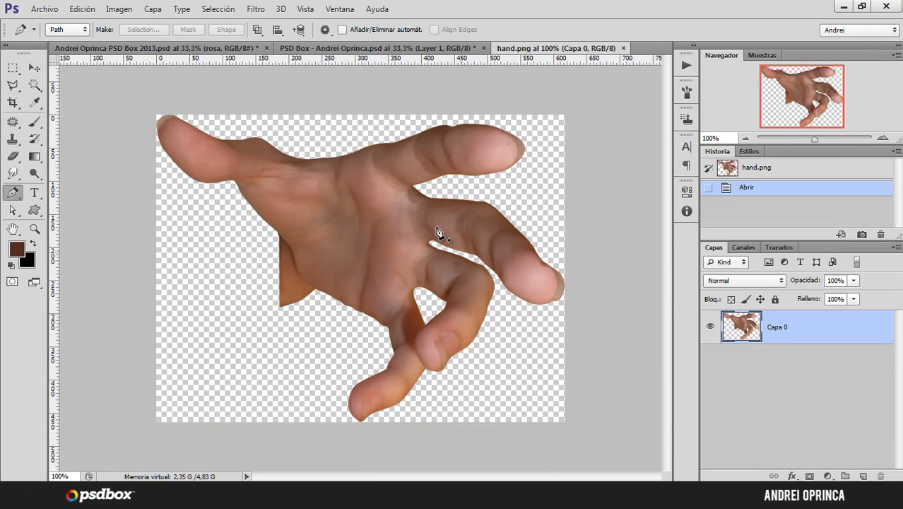
click(15, 70)
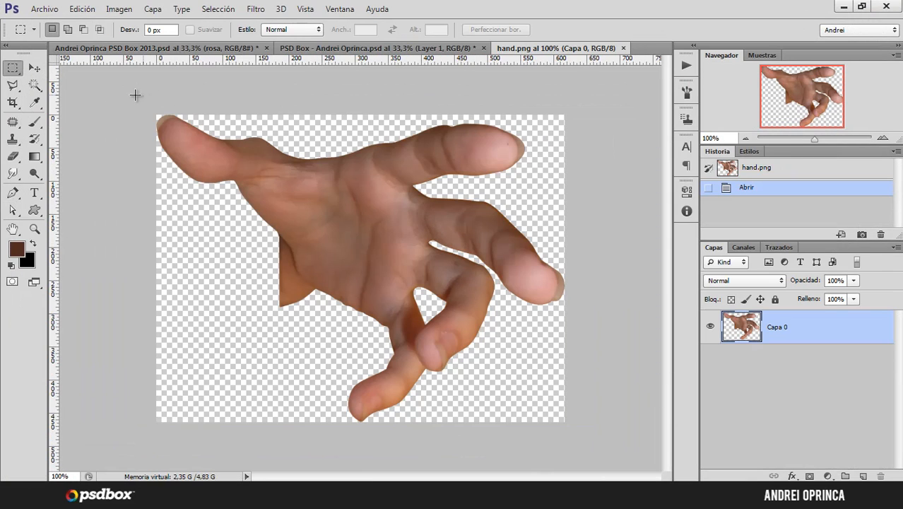
- Copy the whole cut-out hand, close hand.png, paste it into the composite above the Niveles 1 layer, and rename the layer mano
drag(135, 94, 587, 435)
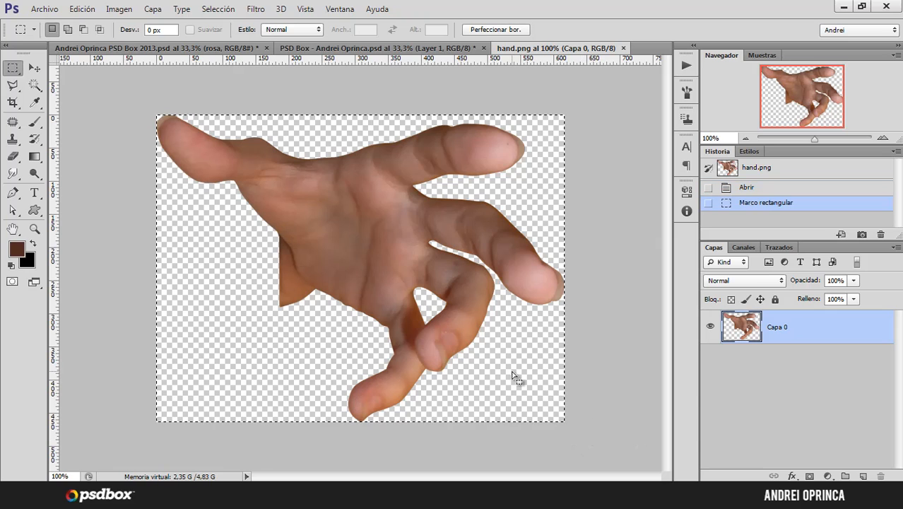
key(ctrl+w)
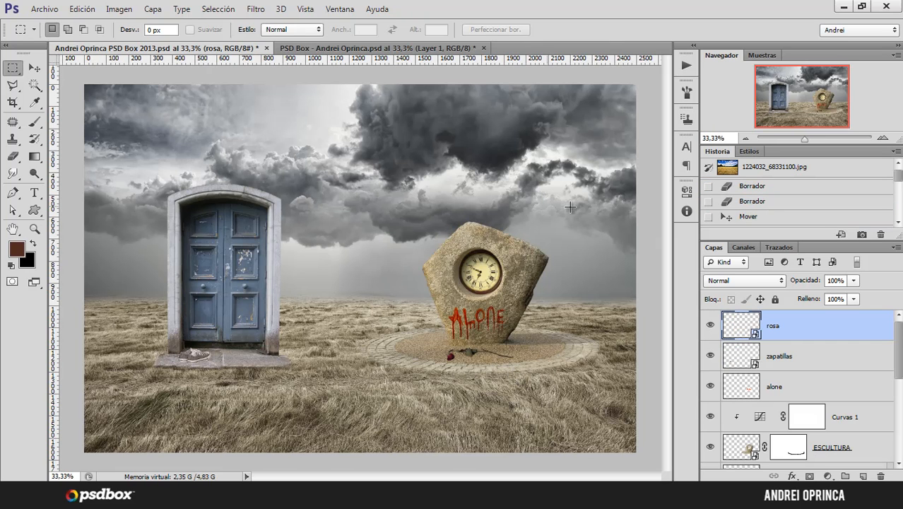
scroll(900, 342, down, 5)
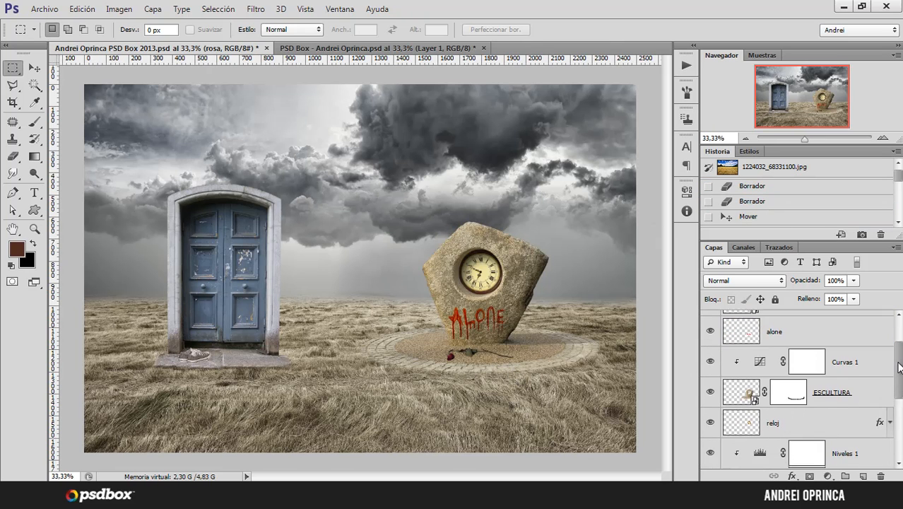
click(866, 368)
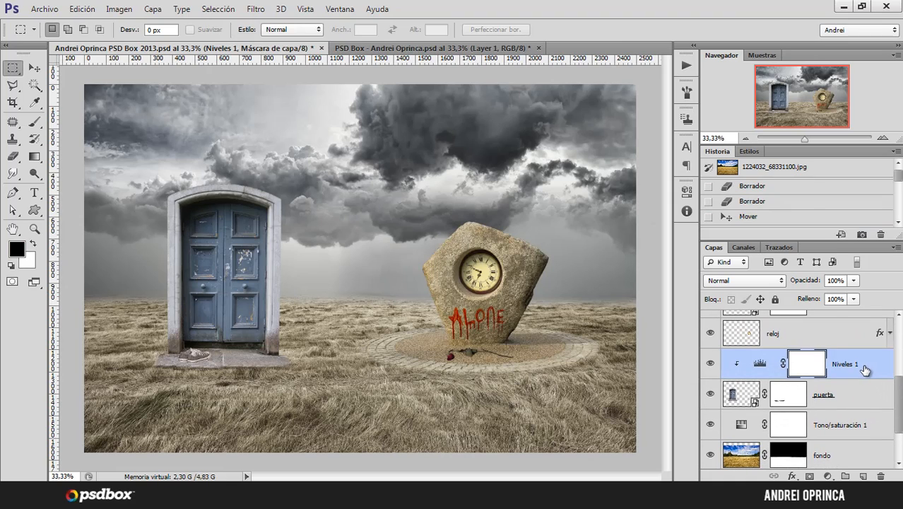
key(ctrl+v)
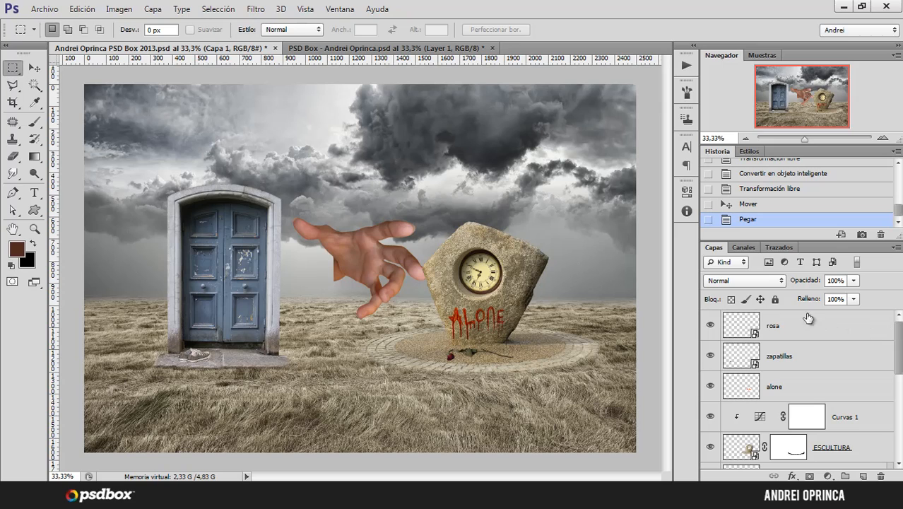
drag(898, 344, 898, 394)
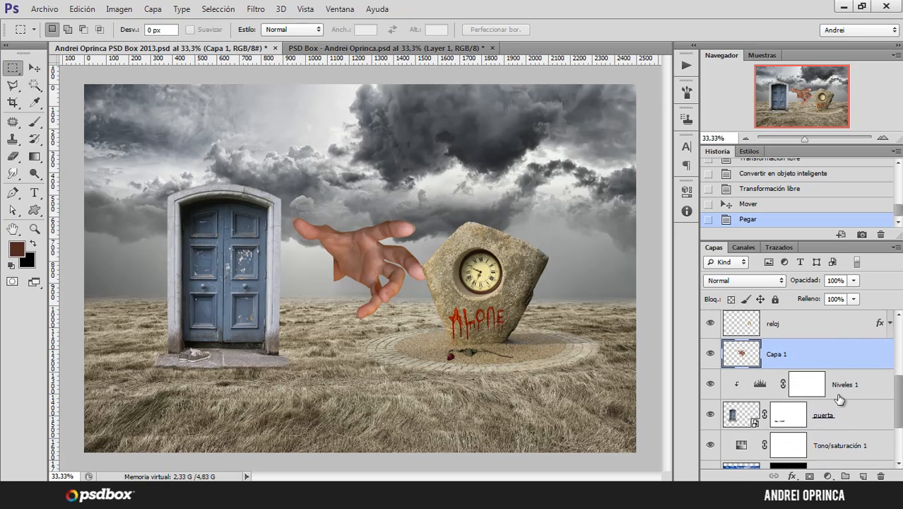
double_click(777, 355)
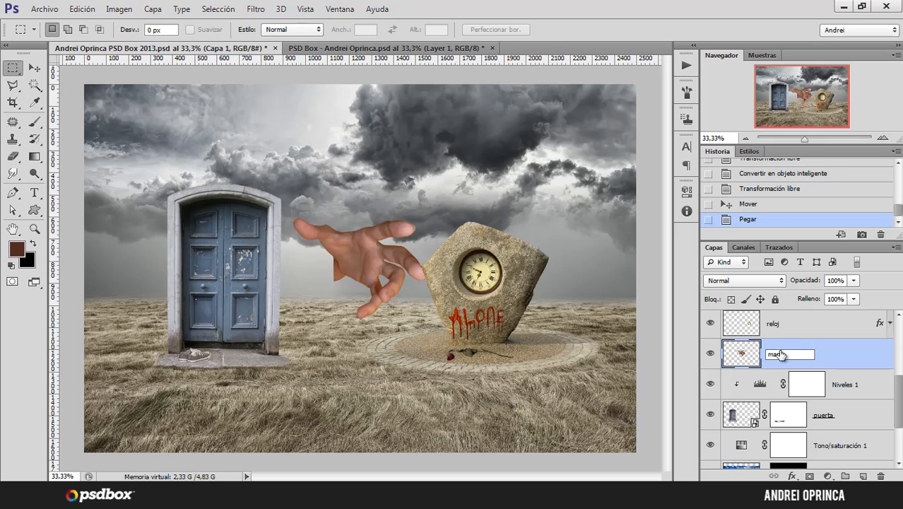
key(Return)
- Shrink the hand to roughly a third of its size and place it over the right half of the blue door
key(ctrl+t)
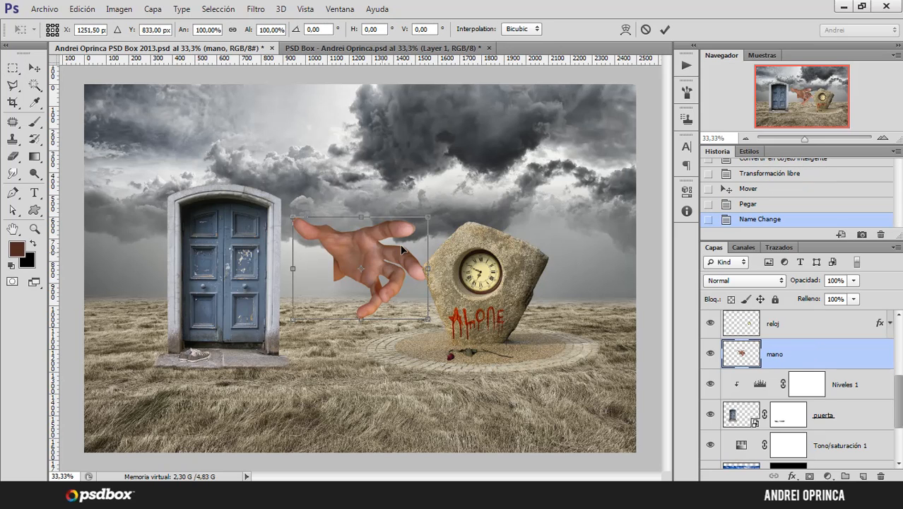
drag(382, 251, 323, 255)
drag(370, 221, 276, 291)
key(Return)
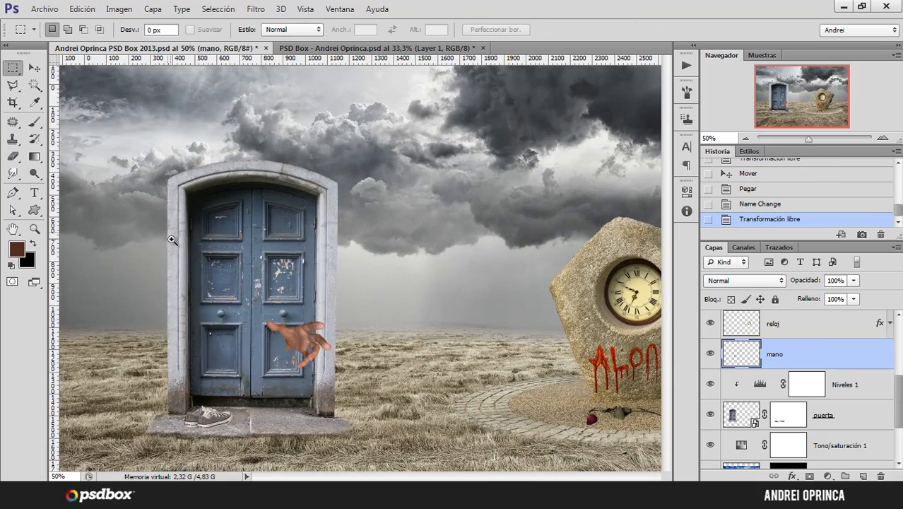
- Move the hand to the door frame's right outer edge, with the wrist at the edge and the thumb overlapping the stone
ctrl+click(173, 237)
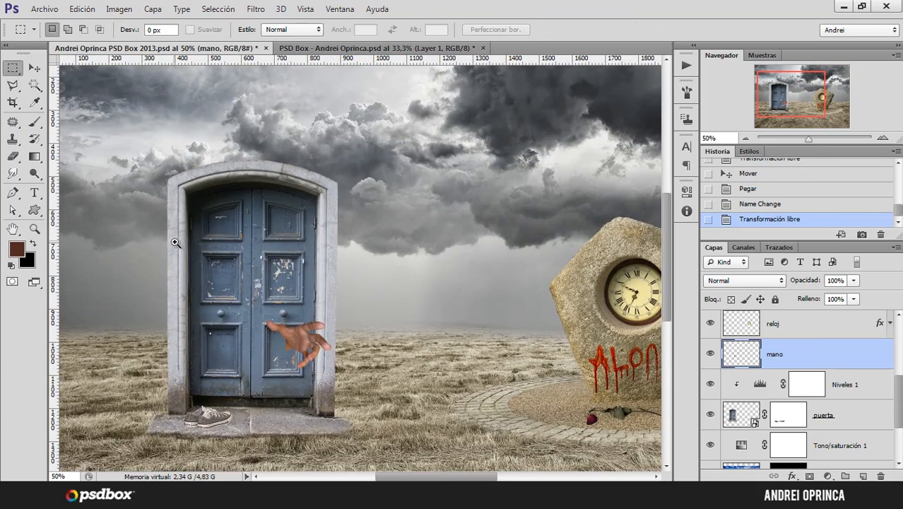
ctrl+click(175, 242)
ctrl+click(173, 246)
drag(363, 340, 281, 282)
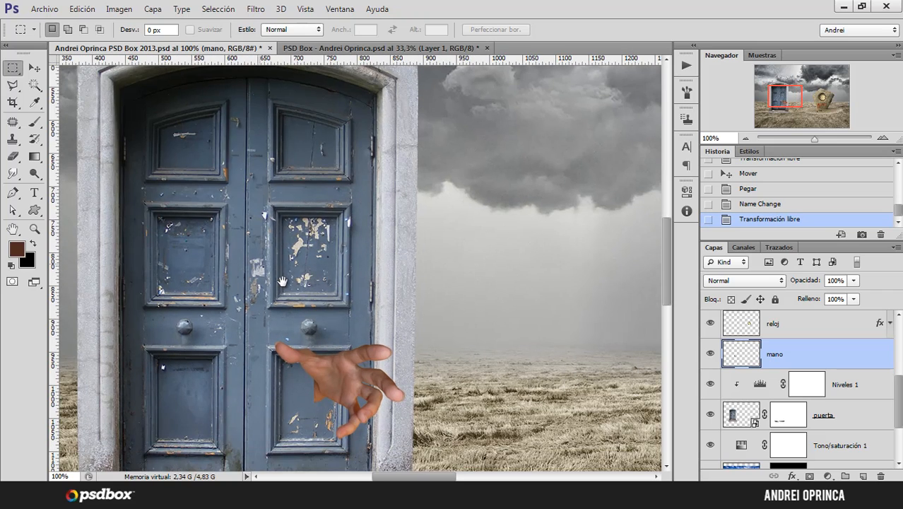
key(v)
drag(351, 376, 490, 245)
ctrl+click(487, 243)
ctrl+click(480, 236)
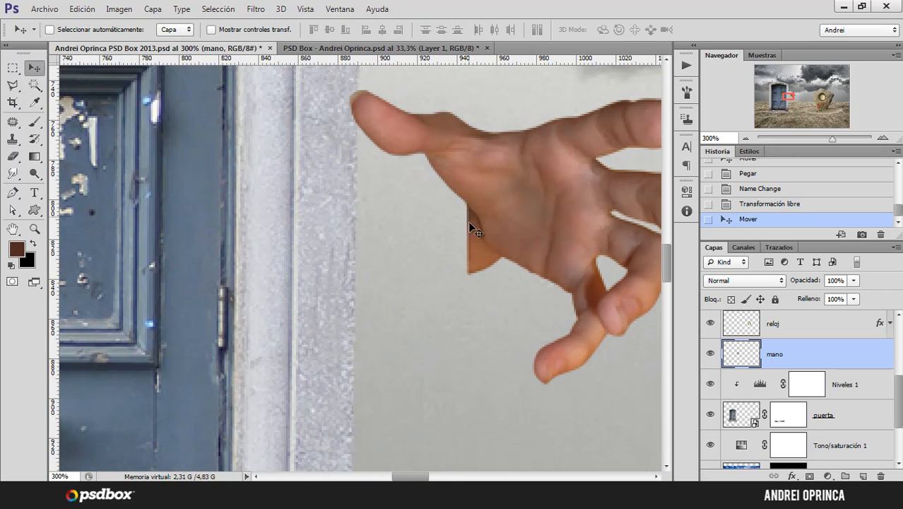
ctrl+alt+click(389, 221)
ctrl+alt+click(401, 214)
drag(443, 221, 412, 200)
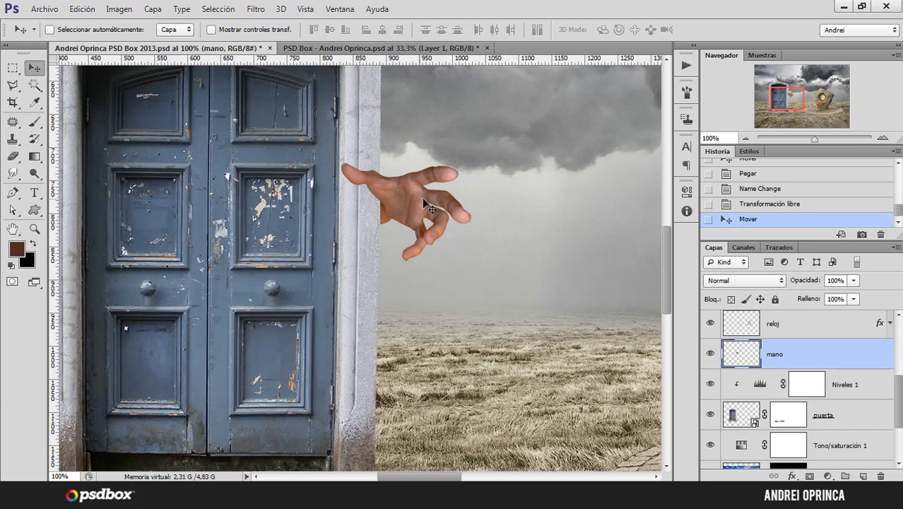
key(ctrl+t)
drag(472, 162, 460, 172)
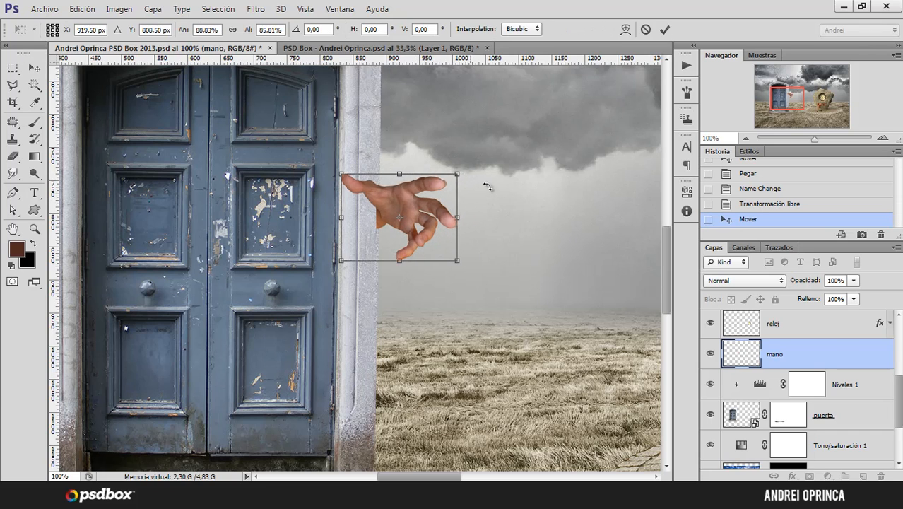
key(Escape)
- Convert the mano layer to a smart object, scale it to about 48%, and place it at the door frame's right edge
right_click(828, 360)
click(630, 137)
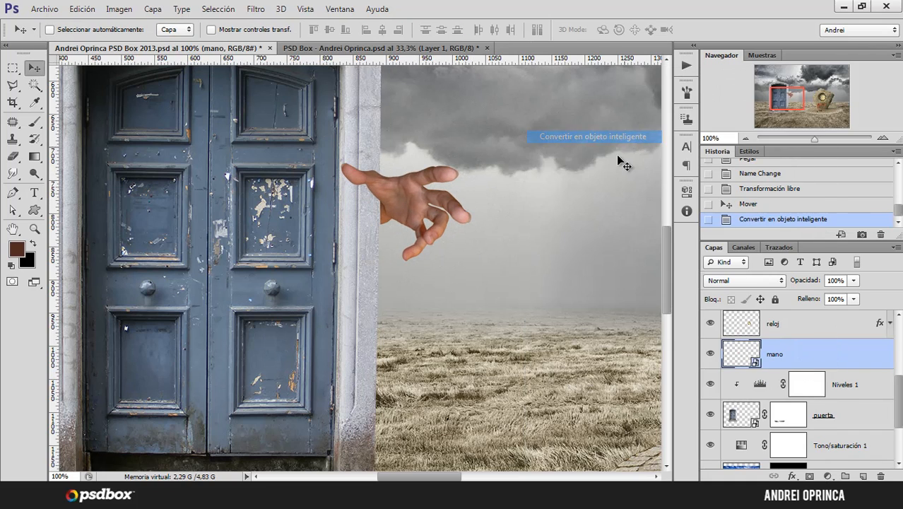
key(ctrl+t)
drag(461, 164, 406, 212)
drag(392, 242, 396, 279)
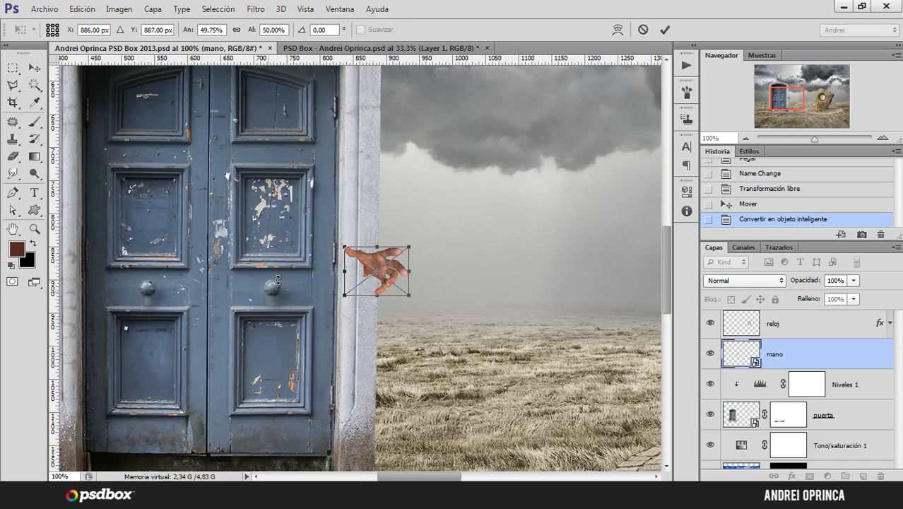
drag(411, 245, 409, 249)
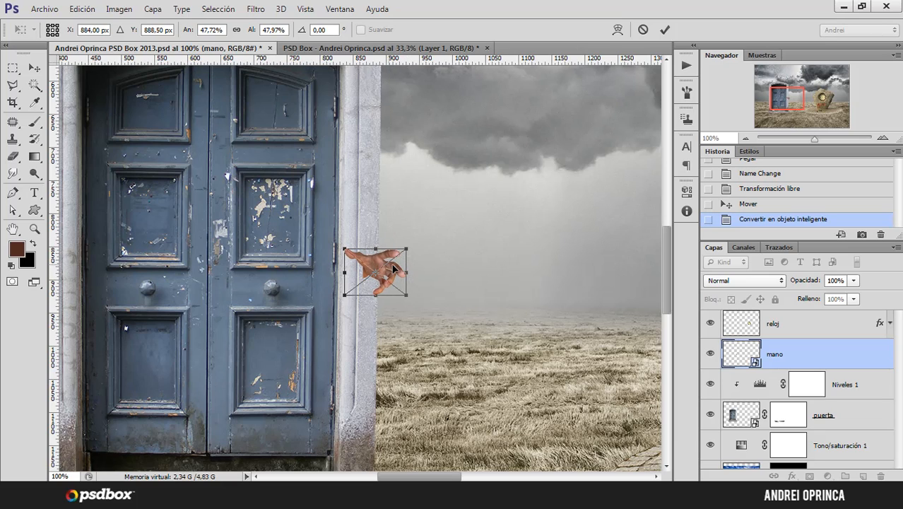
drag(393, 267, 413, 219)
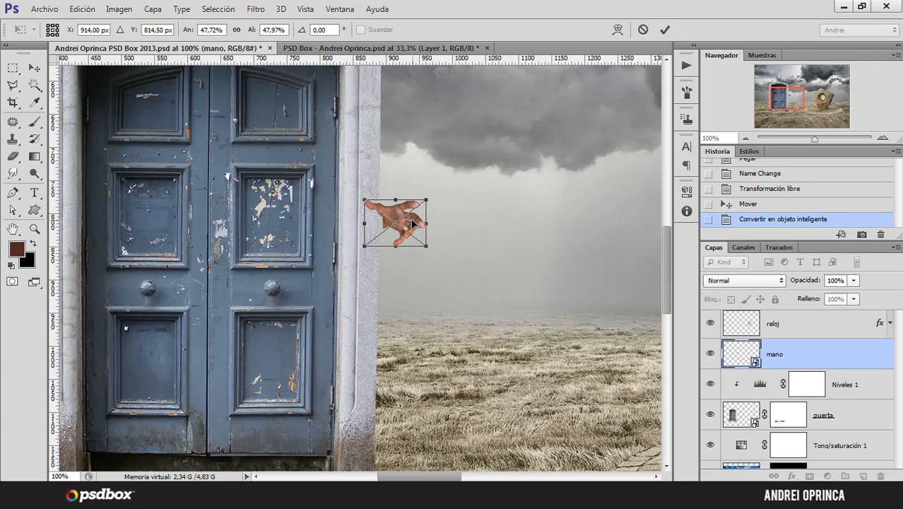
key(Return)
- Scale the mano smart object down slightly more at the right edge of the door frame
alt+click(444, 244)
alt+click(444, 244)
alt+click(444, 244)
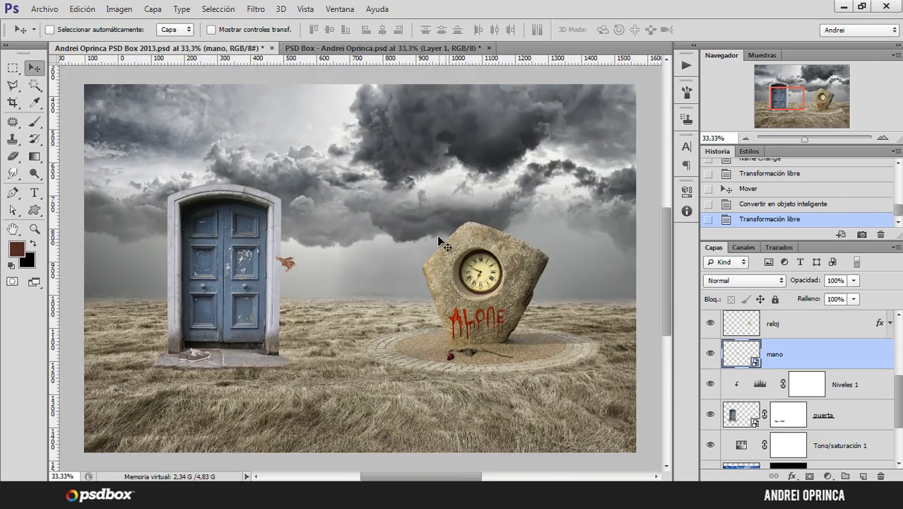
click(281, 281)
click(280, 281)
click(281, 281)
click(281, 281)
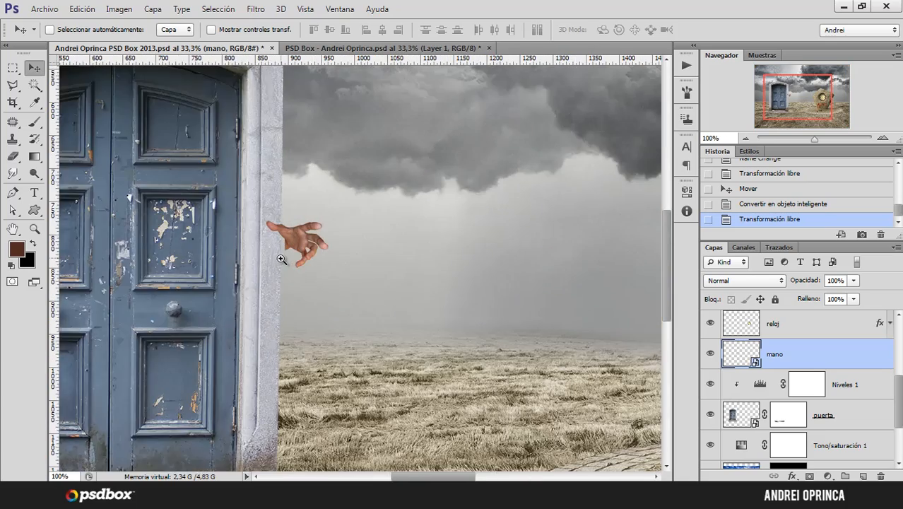
key(ctrl+t)
drag(377, 183, 367, 190)
key(Return)
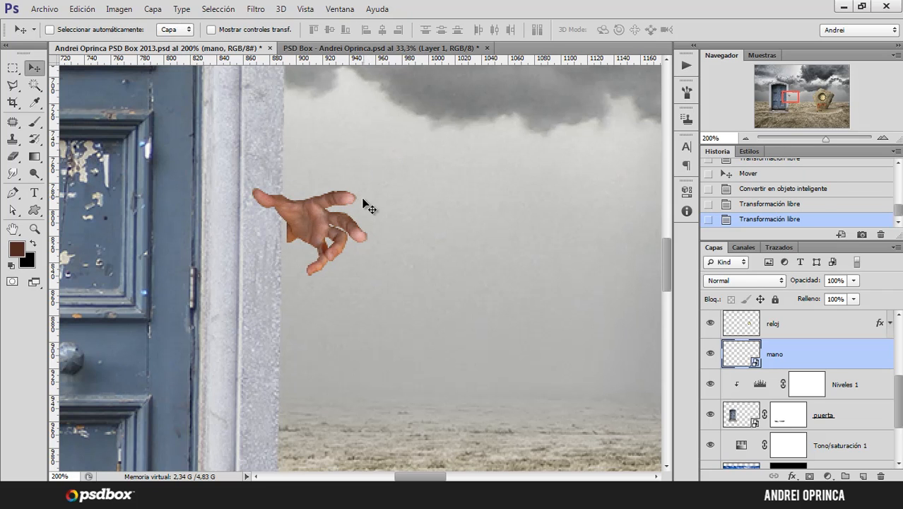
- Reposition the mano layer slightly up and left so the cut wrist lines up with the door frame's outer edge
ctrl+click(263, 215)
ctrl+click(139, 123)
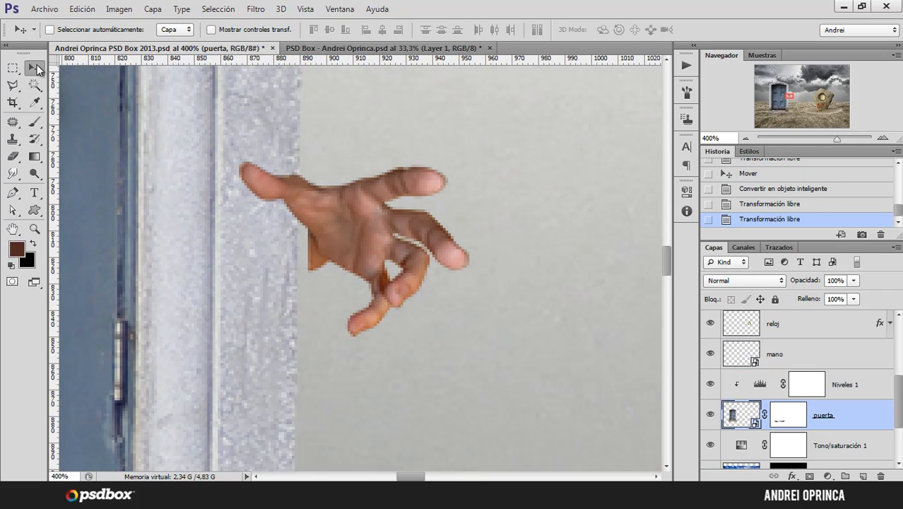
drag(384, 236, 349, 226)
key(ctrl+z)
click(776, 352)
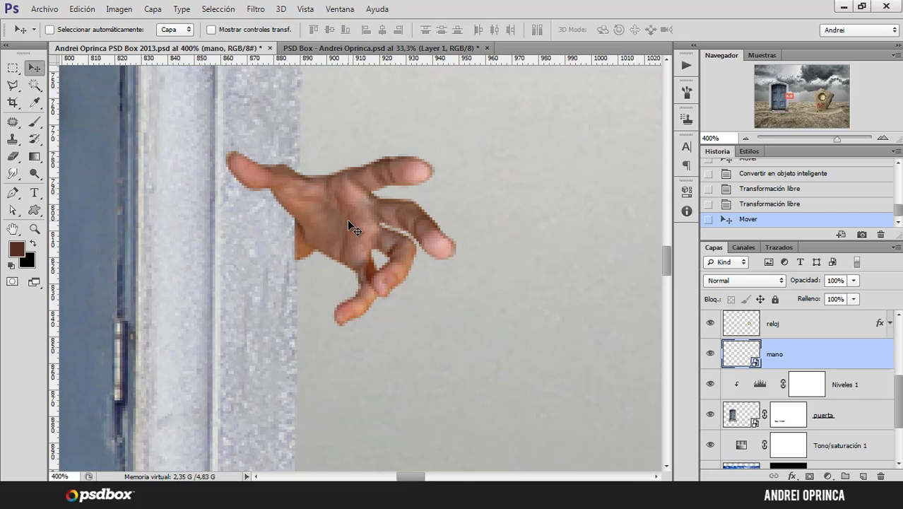
key(Up)
key(Right)
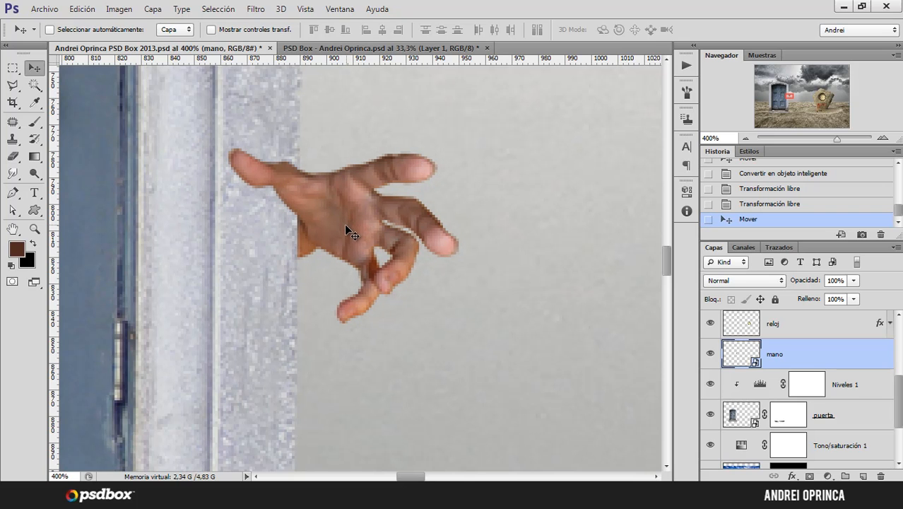
alt+click(366, 254)
key(Up)
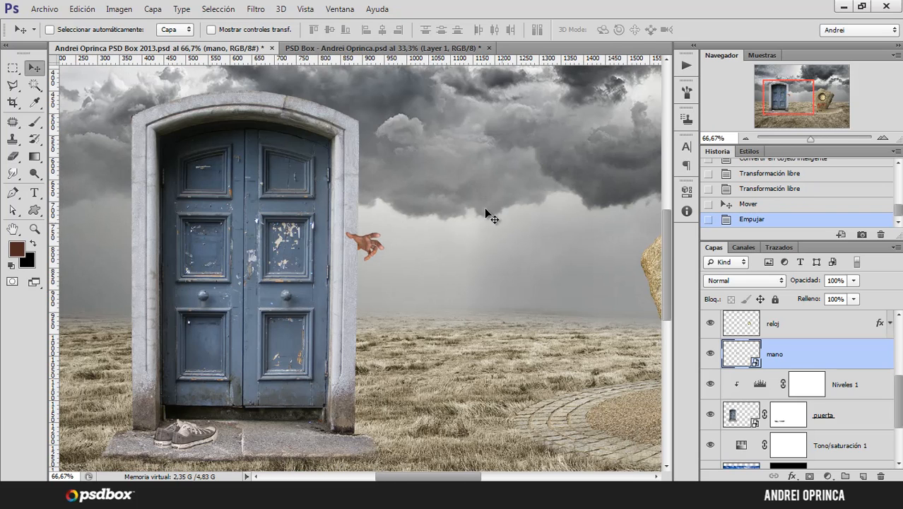
alt+click(393, 250)
drag(499, 258, 463, 224)
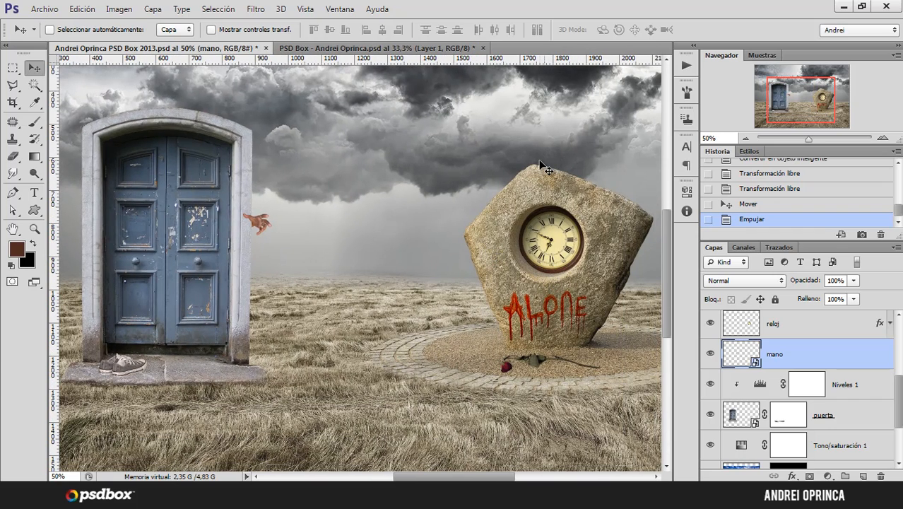
- Open the Crow_raven_by_InKi_Stock photo from the stock folder and choose the Quick Selection tool
key(ctrl+o)
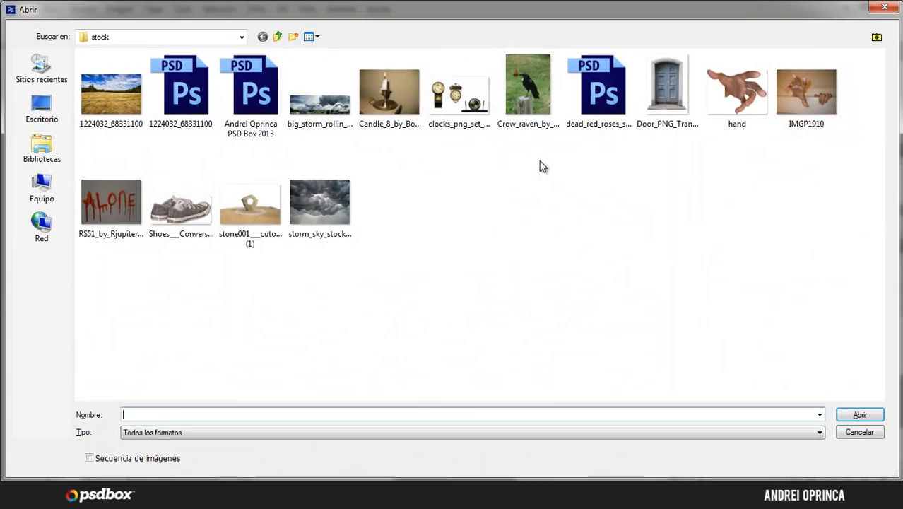
click(529, 88)
click(860, 415)
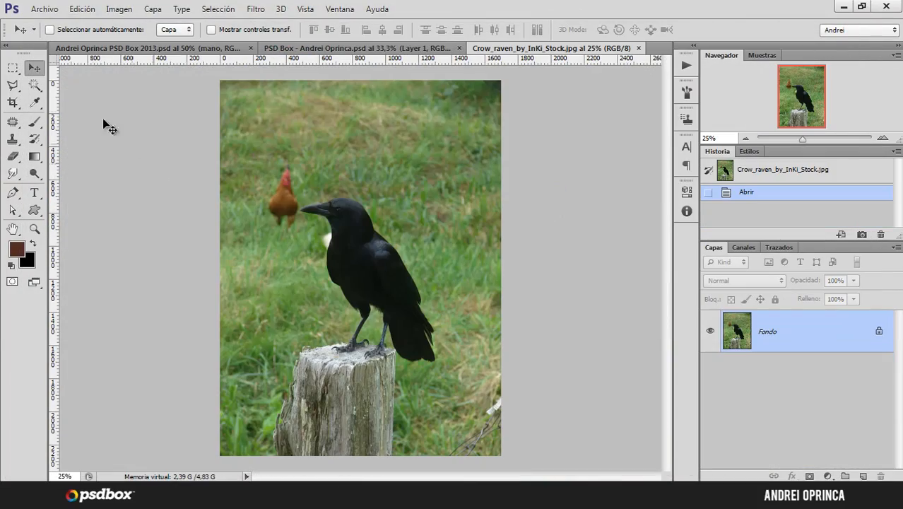
click(35, 85)
click(99, 85)
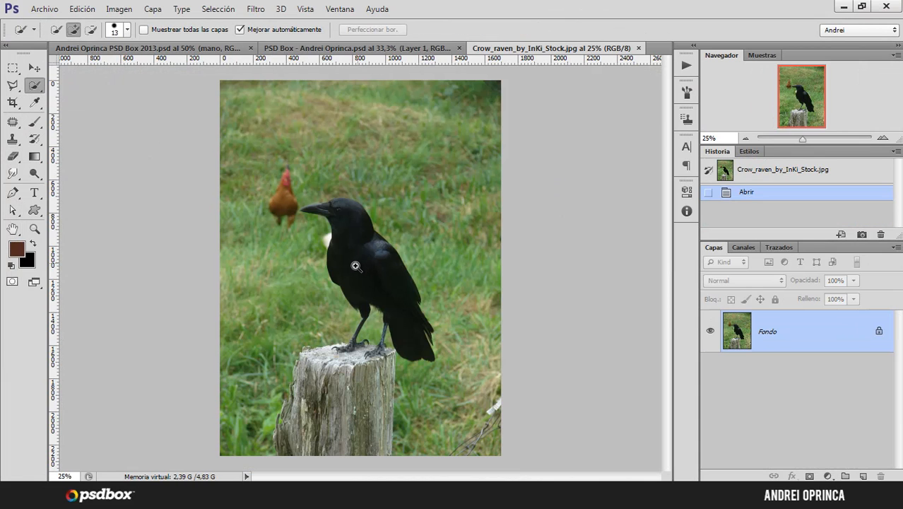
scroll(355, 265, up, 3)
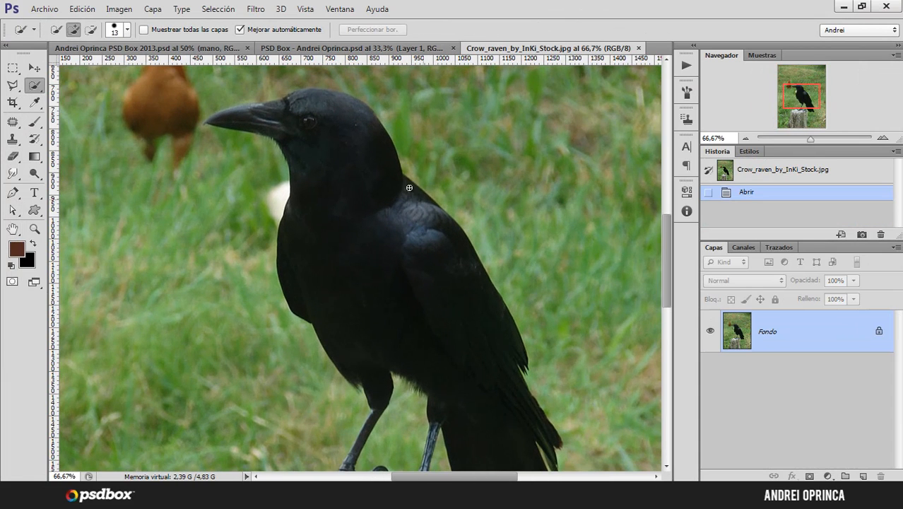
- Turn the crow photo's background into a regular layer, add a layer mask, and make the layer's image active
alt+double_click(801, 335)
click(810, 476)
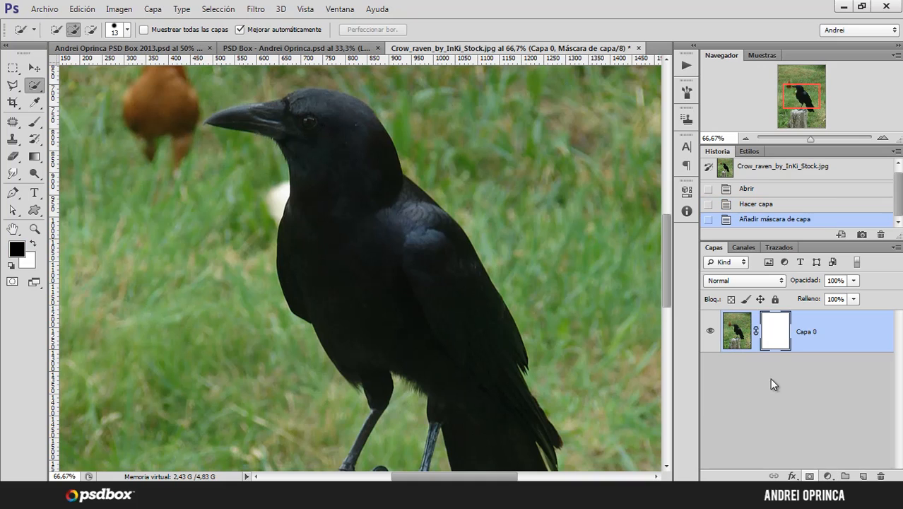
click(748, 341)
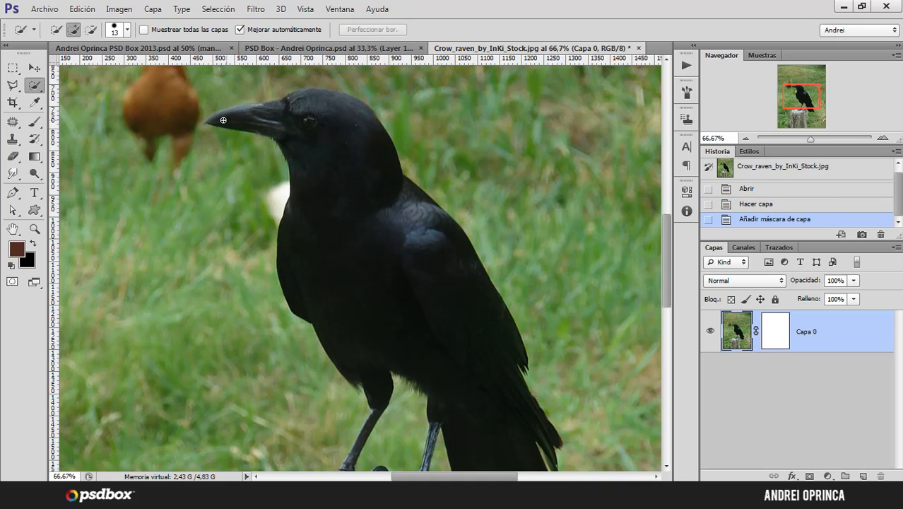
- Select the crow's body with the Quick Selection tool and refine the selection along the beak and throat
mouse_move(274, 122)
mouse_down()
mouse_move(342, 134)
mouse_move(364, 164)
mouse_move(366, 216)
mouse_move(406, 319)
mouse_up()
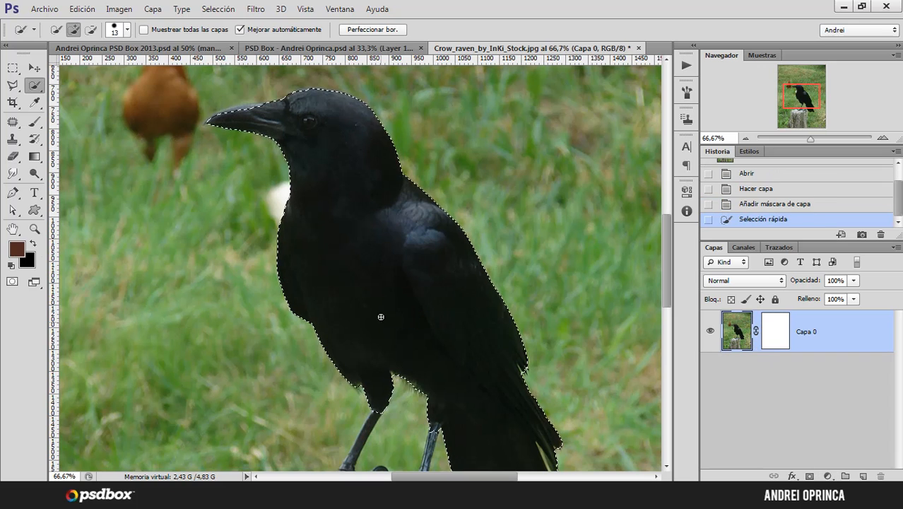
ctrl+click(211, 106)
ctrl+click(210, 105)
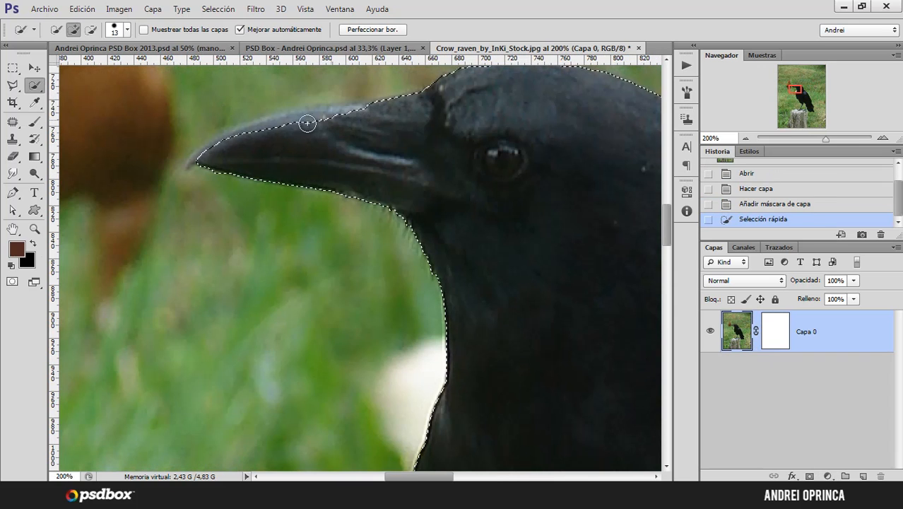
mouse_move(271, 133)
mouse_down()
mouse_move(234, 143)
mouse_move(380, 112)
mouse_move(322, 119)
mouse_up()
click(247, 136)
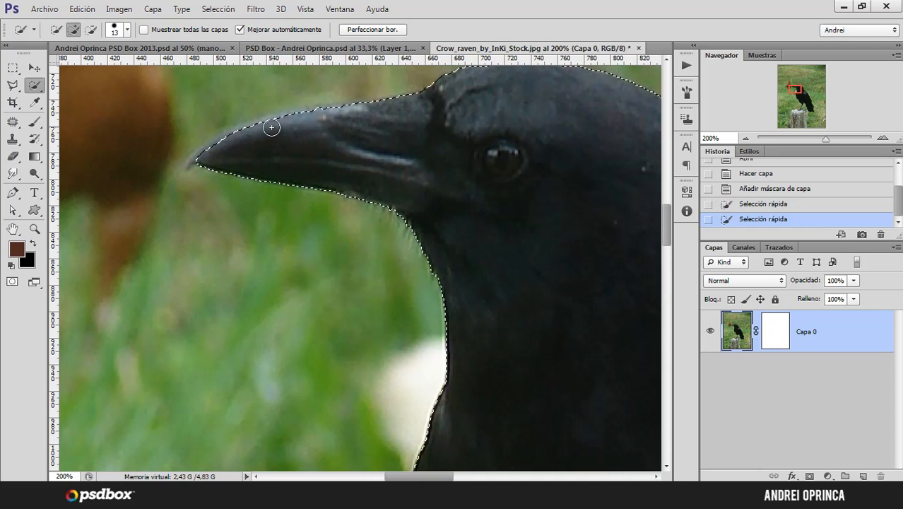
click(408, 223)
scroll(423, 227, down, 4)
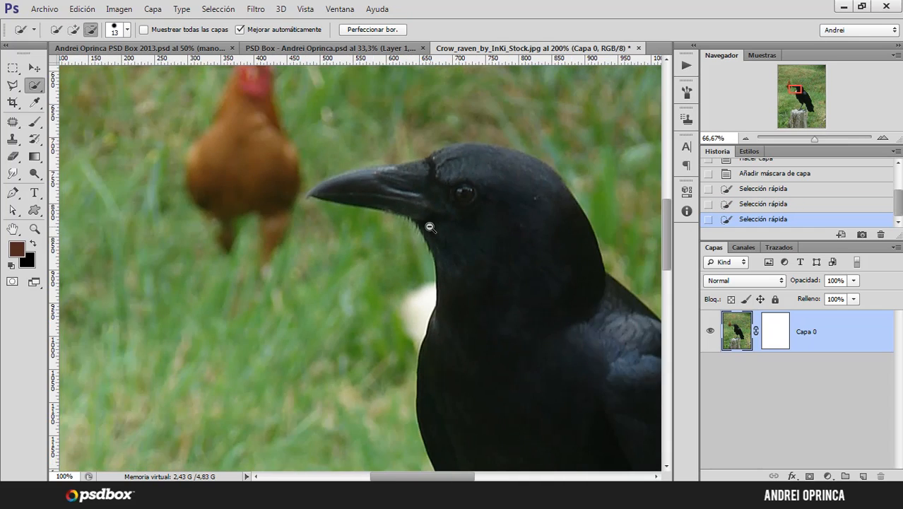
- Add the crow's front leg and foot to the selection, excluding the background inside the curved back claw
scroll(445, 225, down, 4)
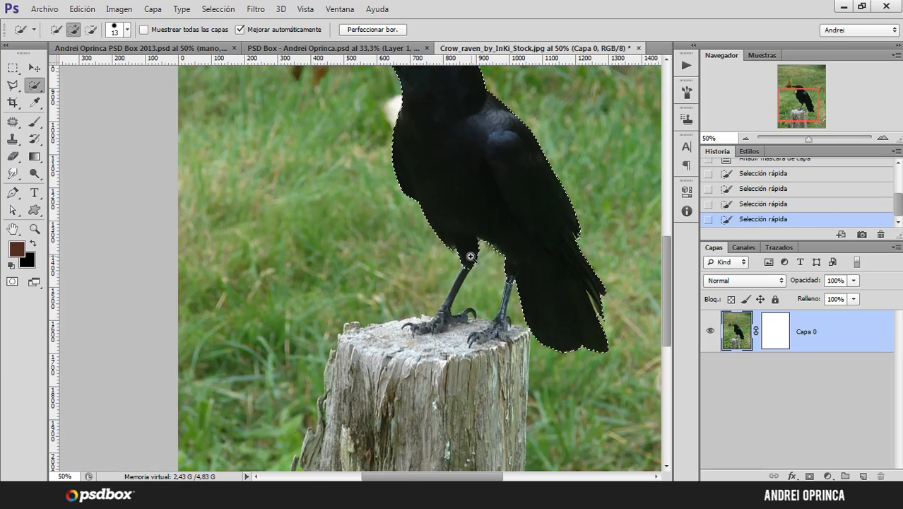
scroll(466, 260, up, 4)
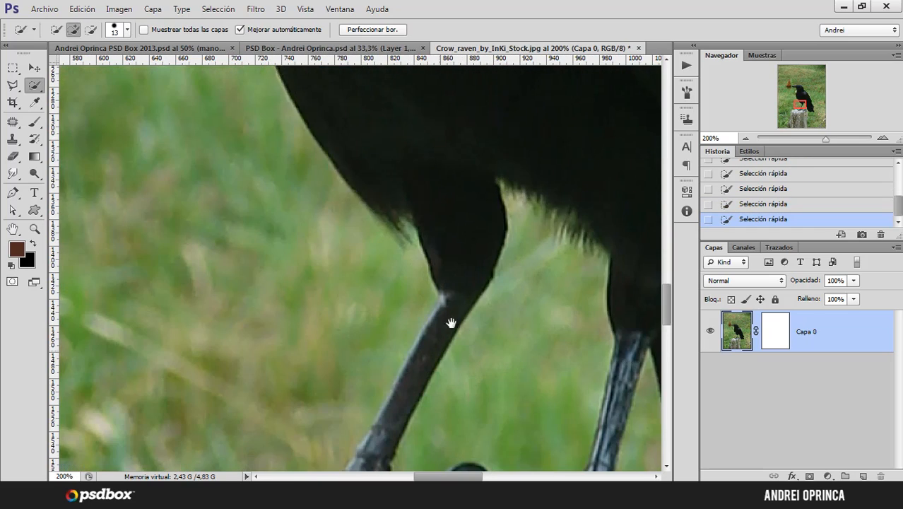
mouse_move(451, 322)
mouse_down()
mouse_move(497, 253)
mouse_move(478, 258)
mouse_move(434, 330)
mouse_move(457, 343)
mouse_up()
mouse_move(429, 388)
mouse_down()
mouse_move(466, 280)
mouse_move(431, 311)
mouse_move(372, 338)
mouse_move(382, 339)
mouse_up()
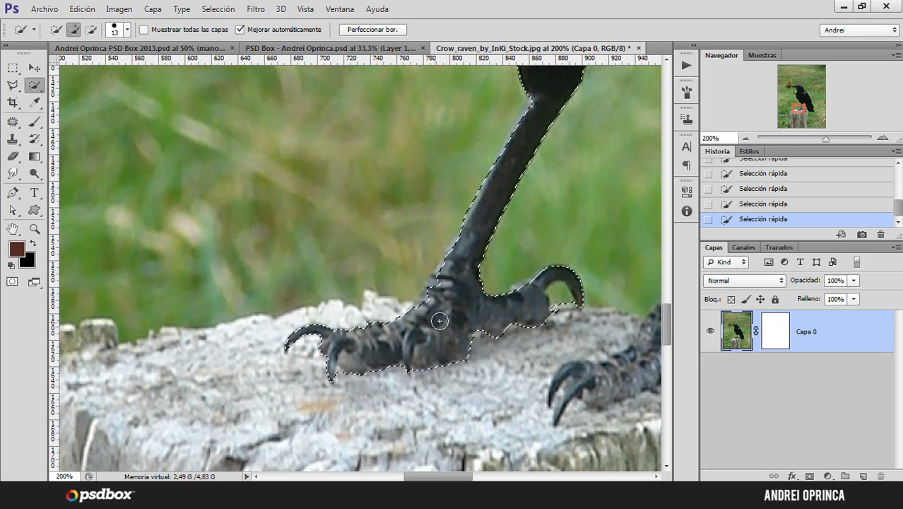
drag(584, 334, 402, 314)
key(alt)
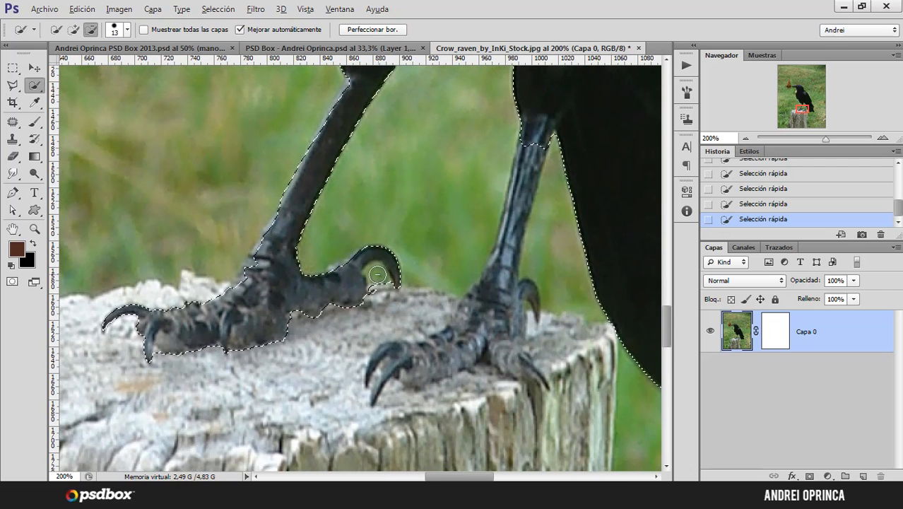
drag(377, 280, 378, 292)
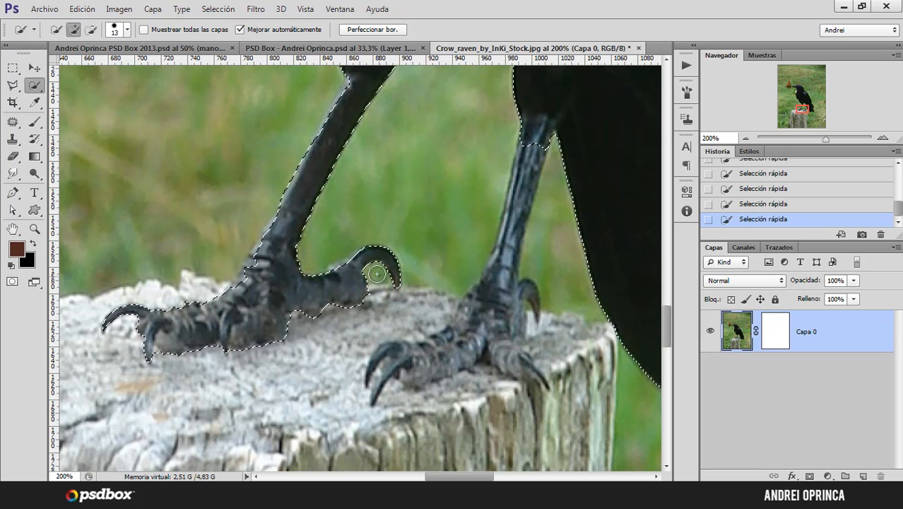
- Add the upper part of the crow's rear leg to the selection using a 9 px selection brush
drag(506, 256, 495, 274)
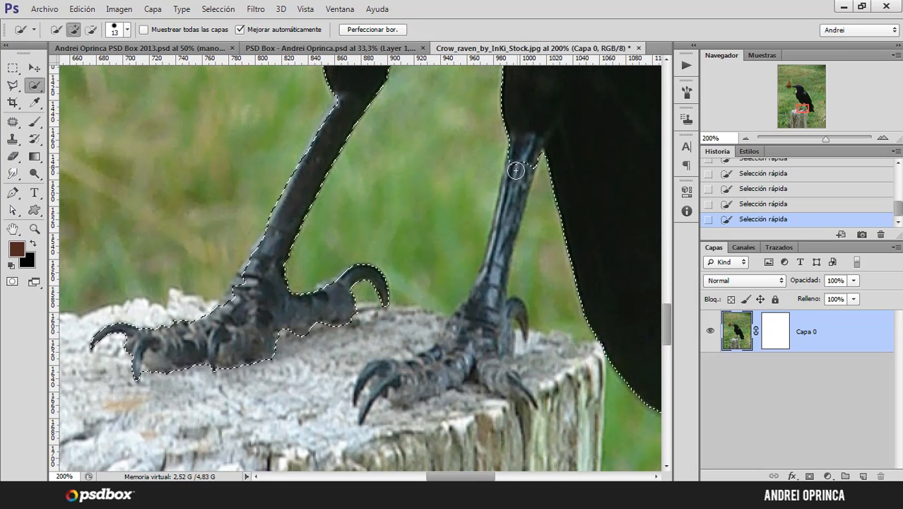
mouse_move(515, 170)
mouse_down()
mouse_move(478, 322)
mouse_move(509, 284)
mouse_up()
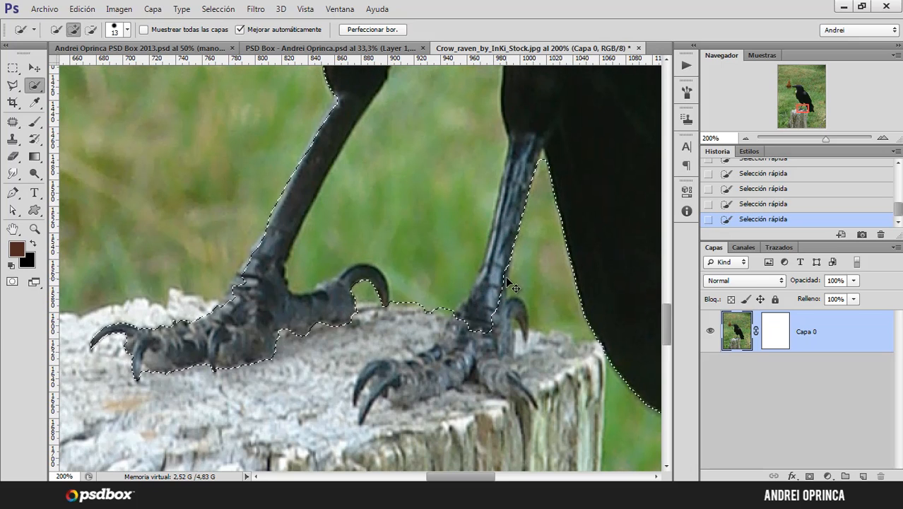
key(ctrl+z)
key(alt)
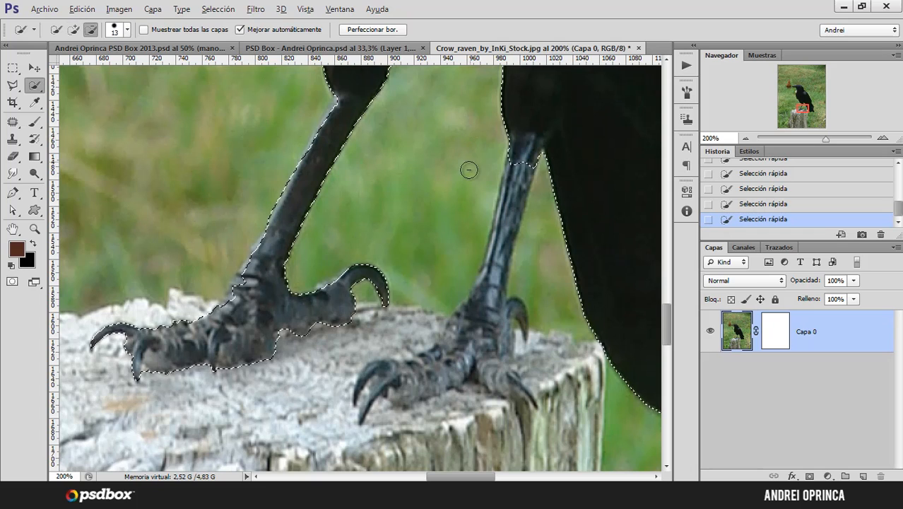
key(bracketleft)
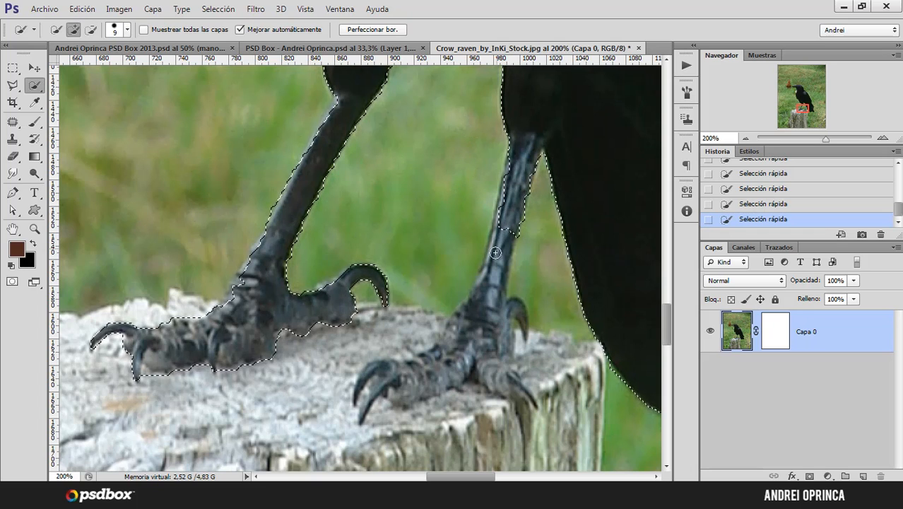
drag(495, 252, 481, 289)
click(515, 168)
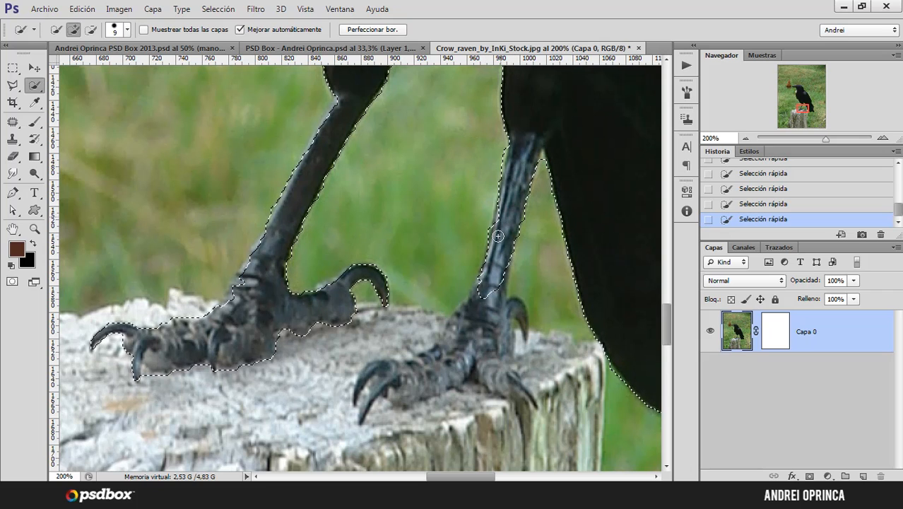
- Add the rear foot and its claws to the selection, removing the stump and grass between the leg and tail
mouse_move(491, 270)
mouse_down()
mouse_move(477, 344)
mouse_move(505, 311)
mouse_move(497, 316)
mouse_move(497, 354)
mouse_move(462, 362)
mouse_up()
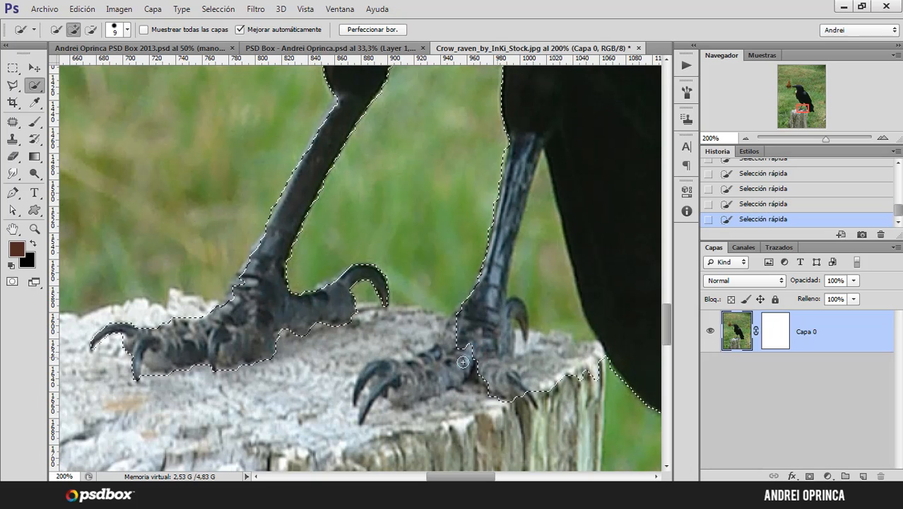
key(ctrl+z)
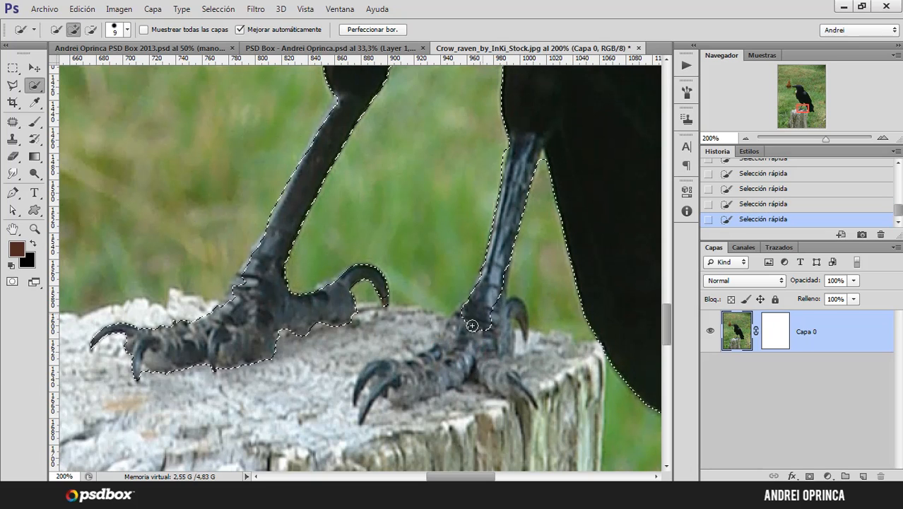
drag(472, 325, 433, 374)
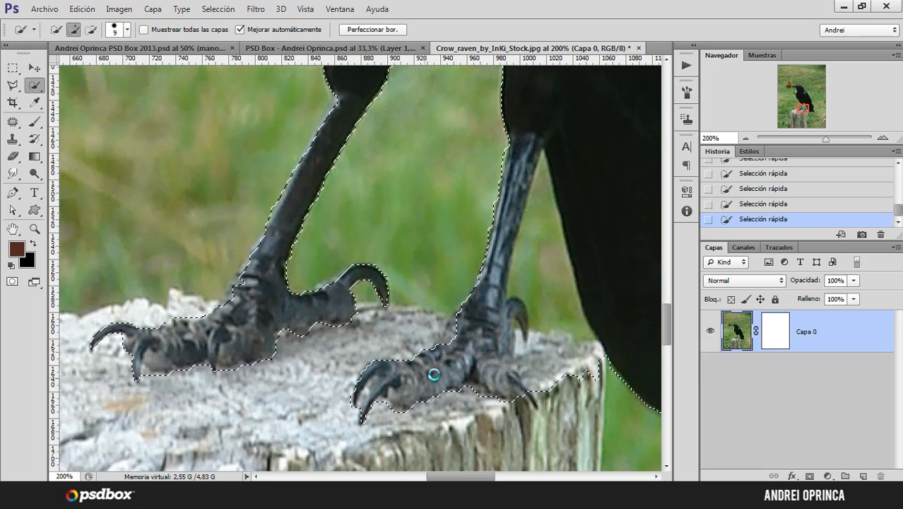
drag(554, 371, 558, 329)
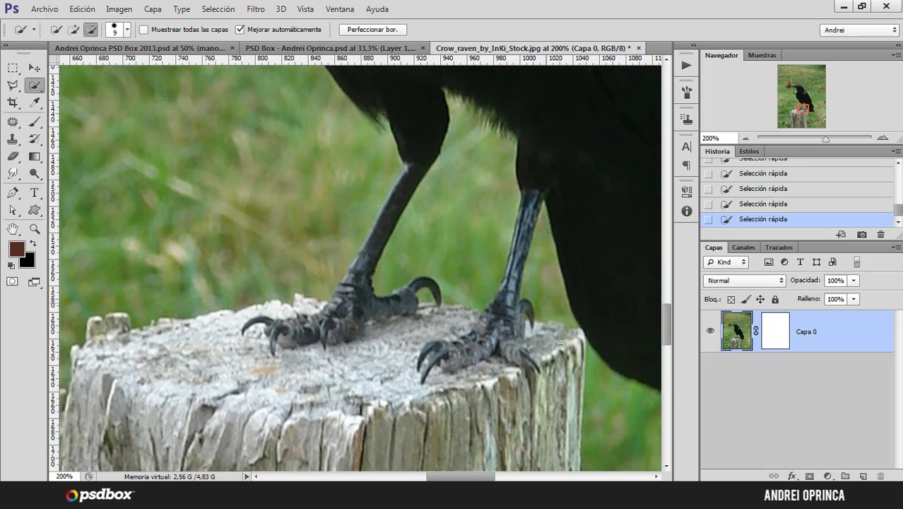
scroll(560, 343, down, 1)
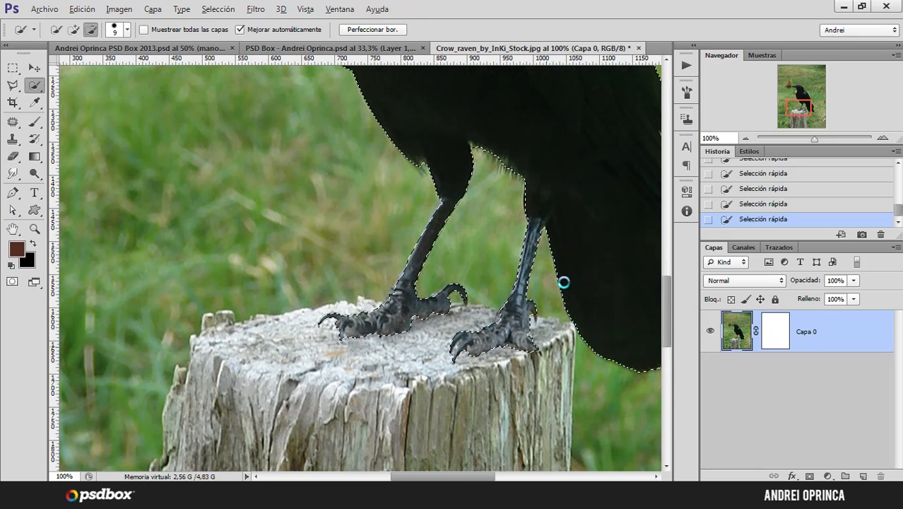
scroll(537, 260, down, 3)
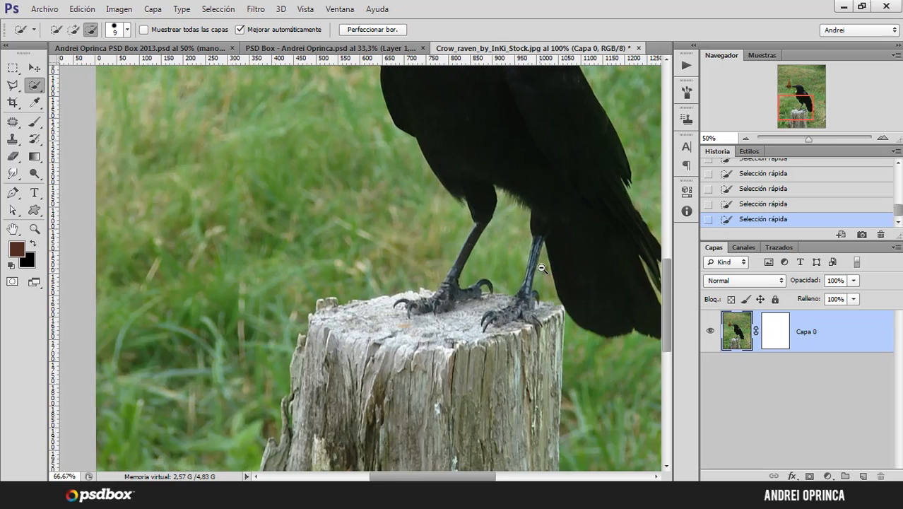
scroll(536, 264, up, 2)
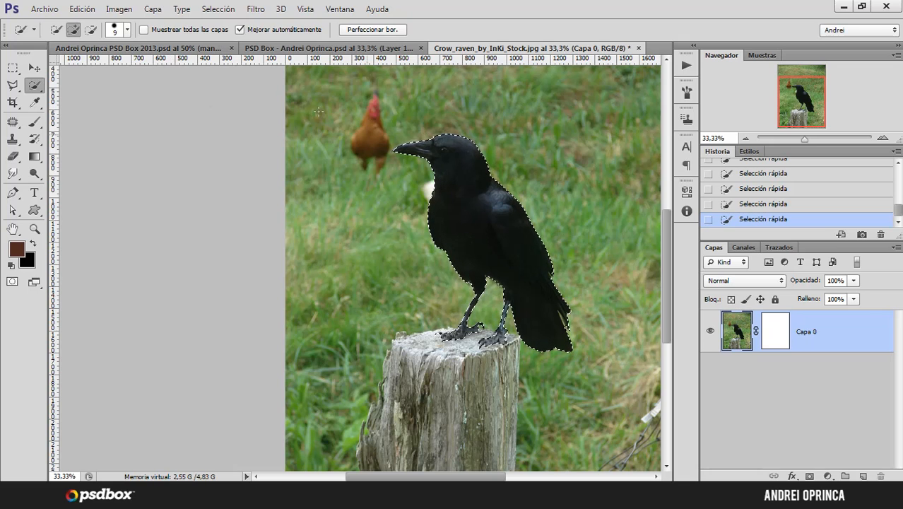
- Paste the selected crow into the Andrei Oprinca PSD Box 2013 composite directly above the Curvas 1 layer
click(167, 47)
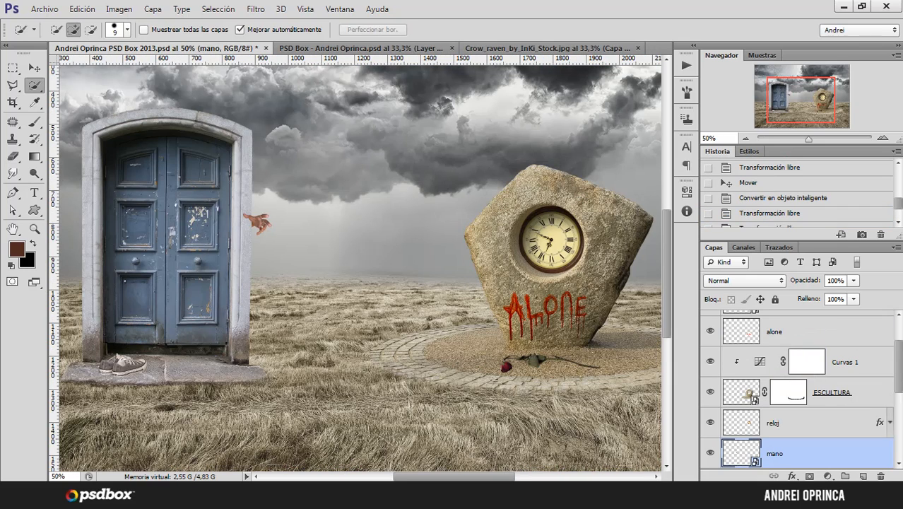
mouse_move(900, 359)
mouse_down()
mouse_move(900, 340)
mouse_move(900, 366)
mouse_move(900, 358)
mouse_up()
click(867, 372)
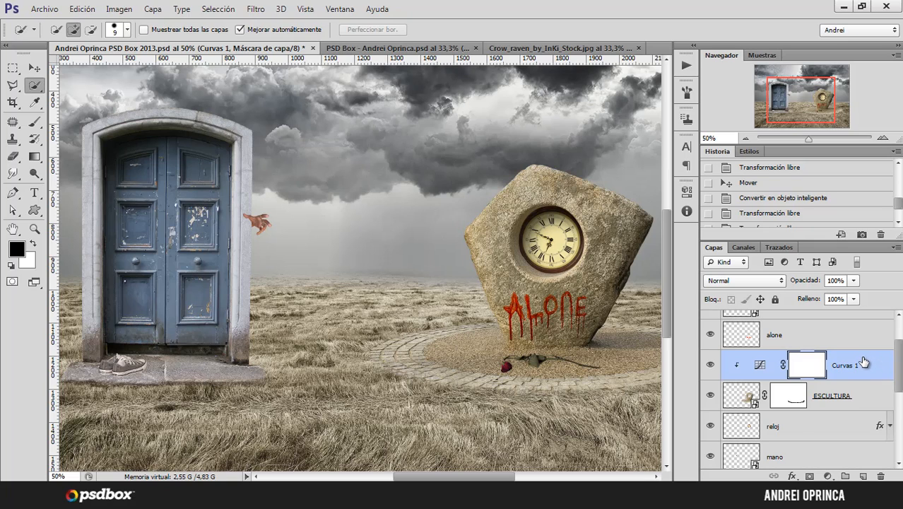
key(ctrl+v)
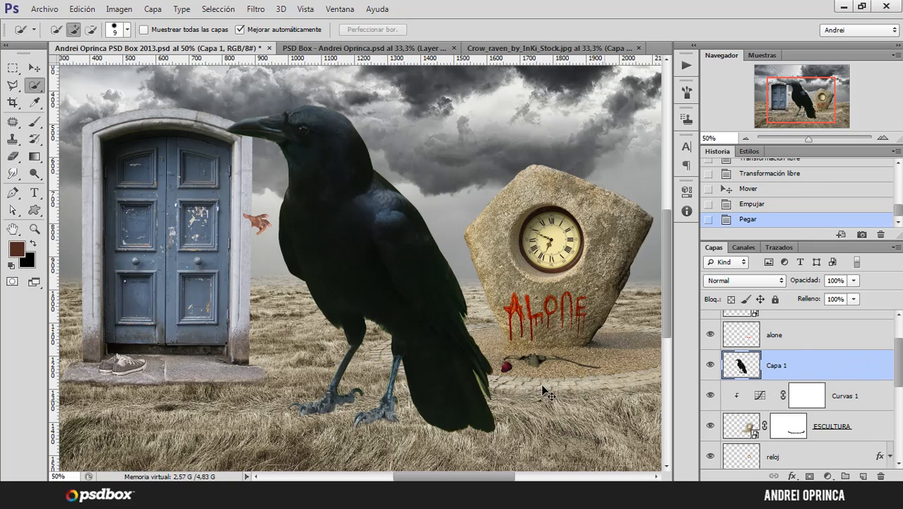
- Scale the pasted crow down to about 9.3% with Free Transform and position it just above the stone sculpture's peak
key(ctrl+t)
drag(498, 103, 571, 105)
ctrl+click(561, 150)
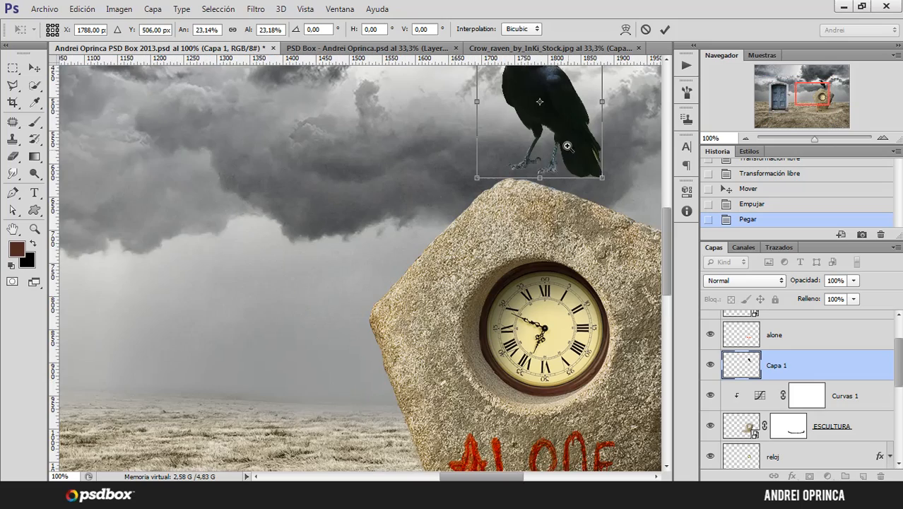
ctrl+click(566, 145)
drag(595, 138, 520, 353)
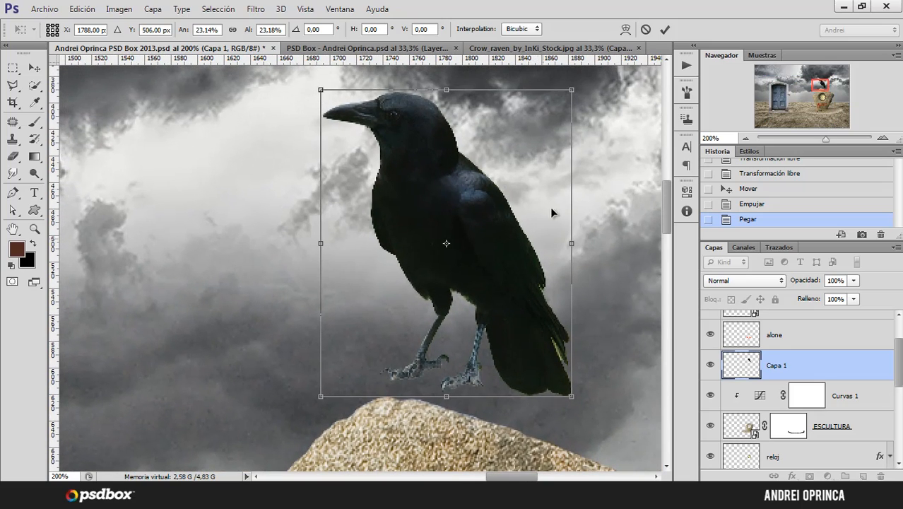
drag(573, 92, 414, 267)
alt+click(476, 259)
alt+click(476, 259)
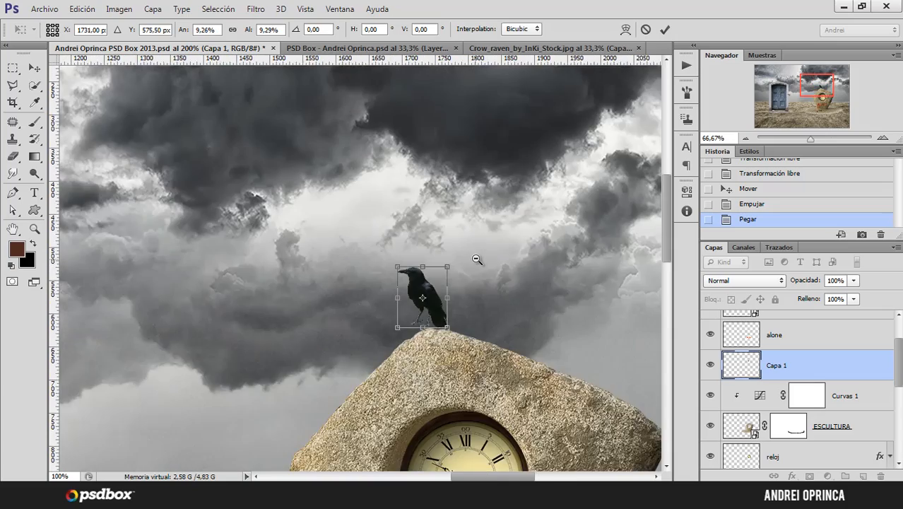
alt+click(477, 259)
- Enlarge the crow to about 11.2%, stand its feet on the stone's peak and apply the transformation
drag(487, 300, 486, 299)
drag(350, 73, 375, 72)
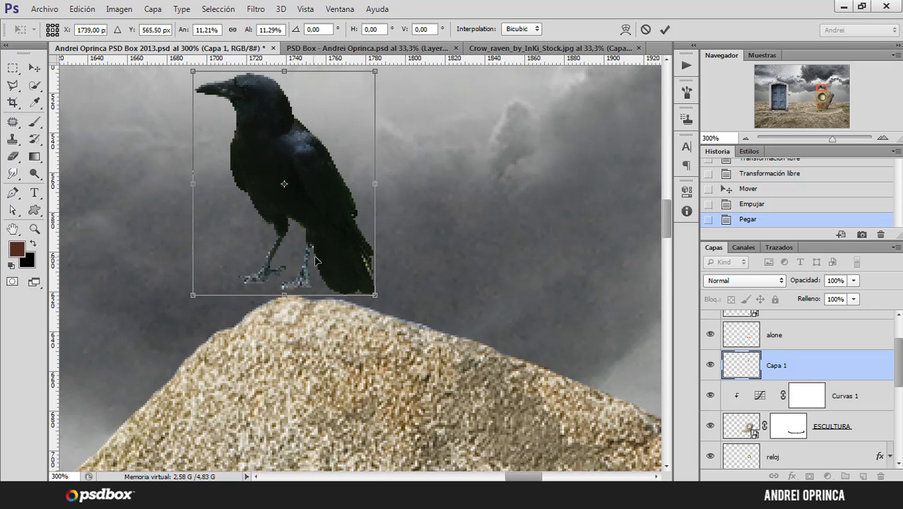
drag(315, 261, 371, 278)
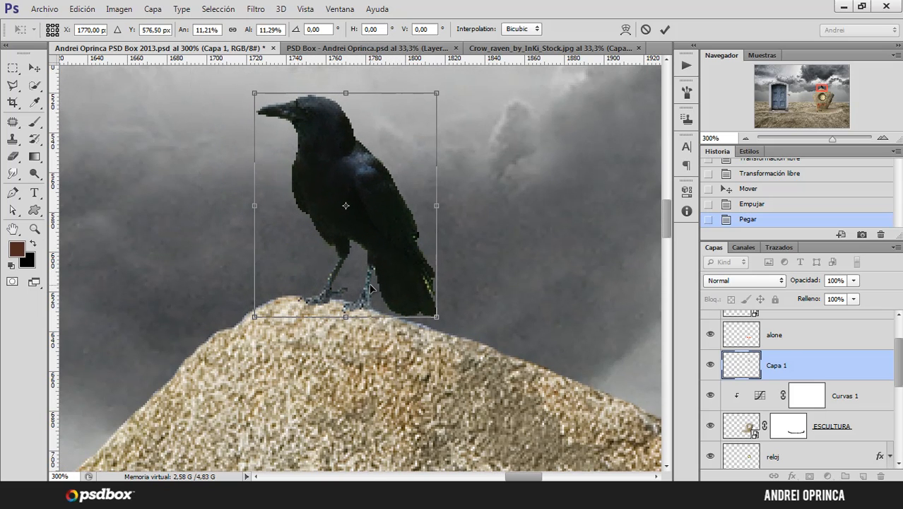
key(Return)
key(w)
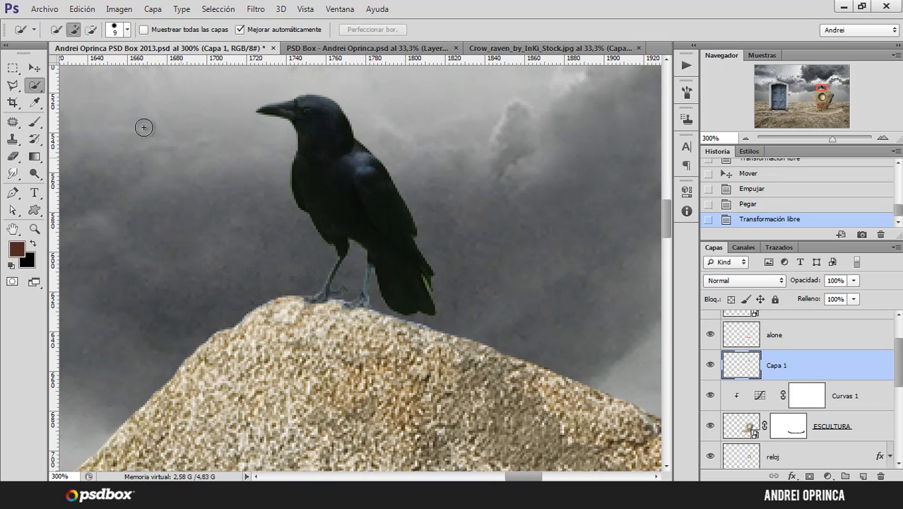
click(33, 69)
alt+click(350, 249)
alt+click(350, 248)
alt+click(355, 243)
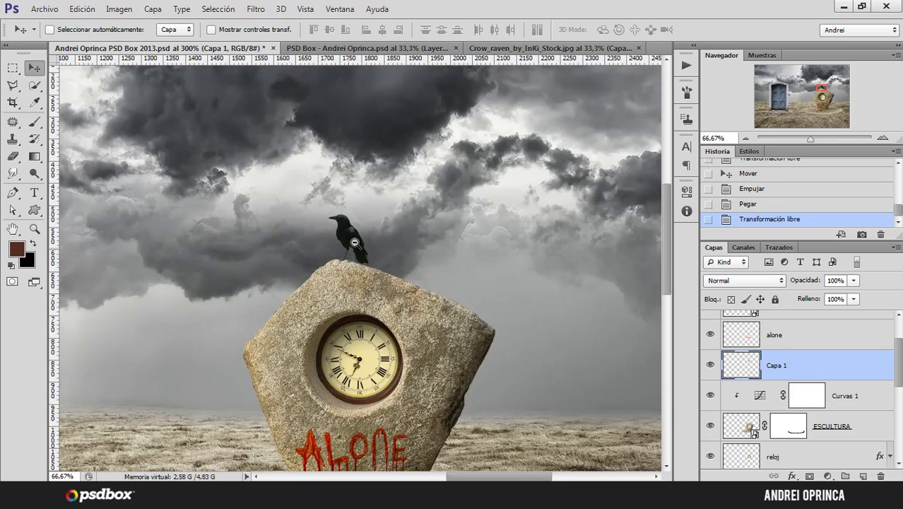
alt+click(354, 242)
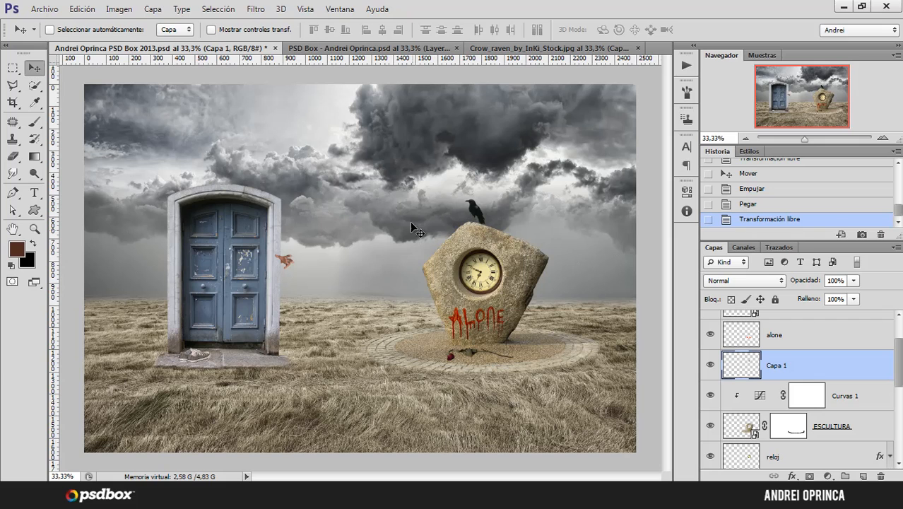
- Close the crow photo without saving and open Candle_8_by_Bookgeek_stock from the stock folder
click(638, 48)
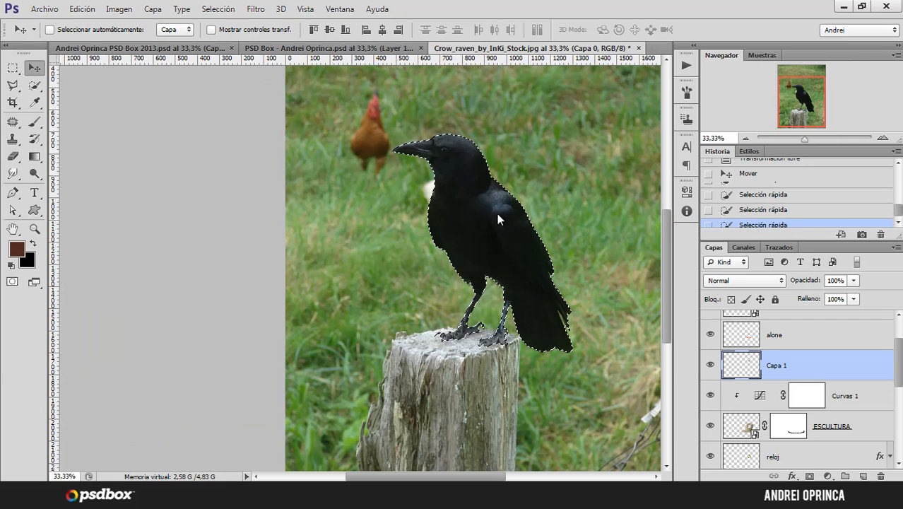
click(489, 198)
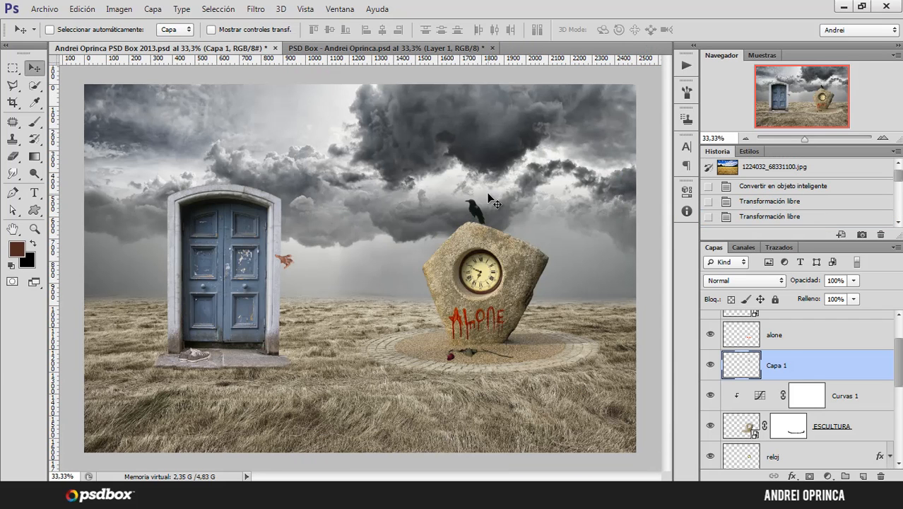
key(ctrl+o)
click(406, 107)
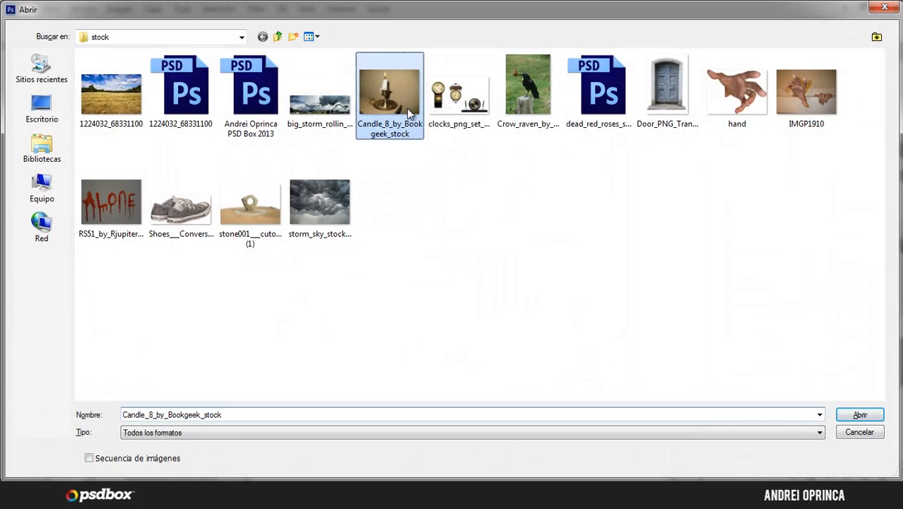
click(859, 415)
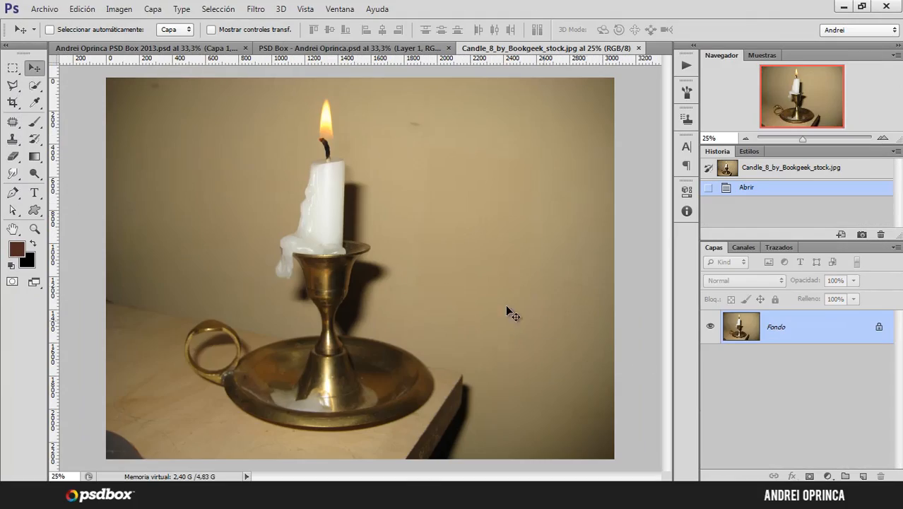
- Select the white candle body and its hanging wax drip with the Quick Selection tool
click(35, 85)
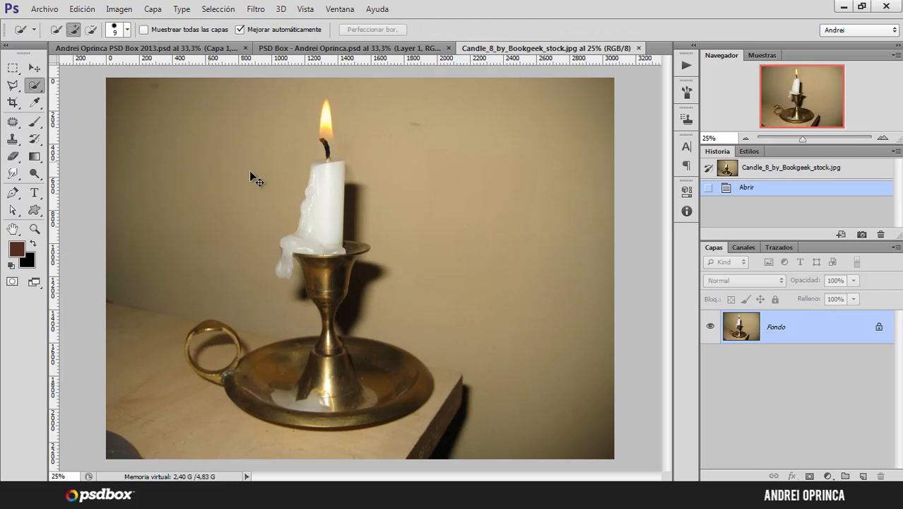
ctrl+click(299, 179)
ctrl+click(299, 179)
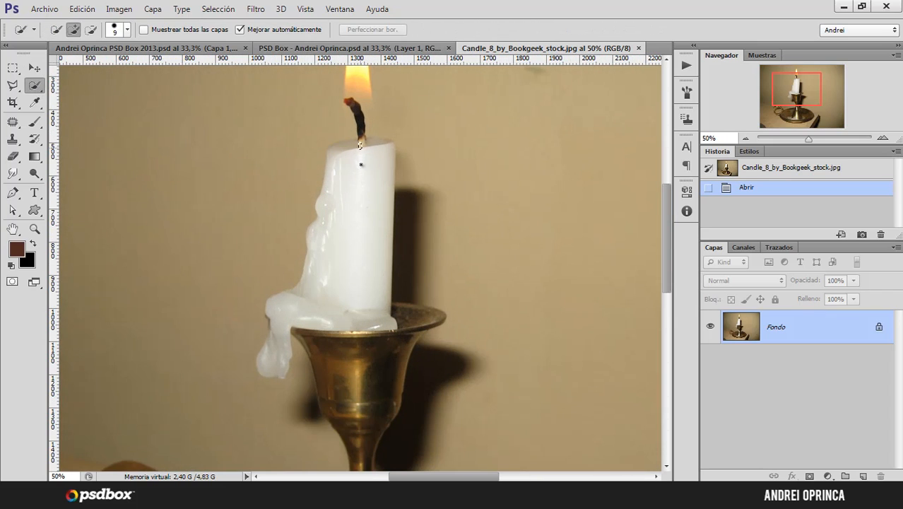
drag(361, 164, 353, 228)
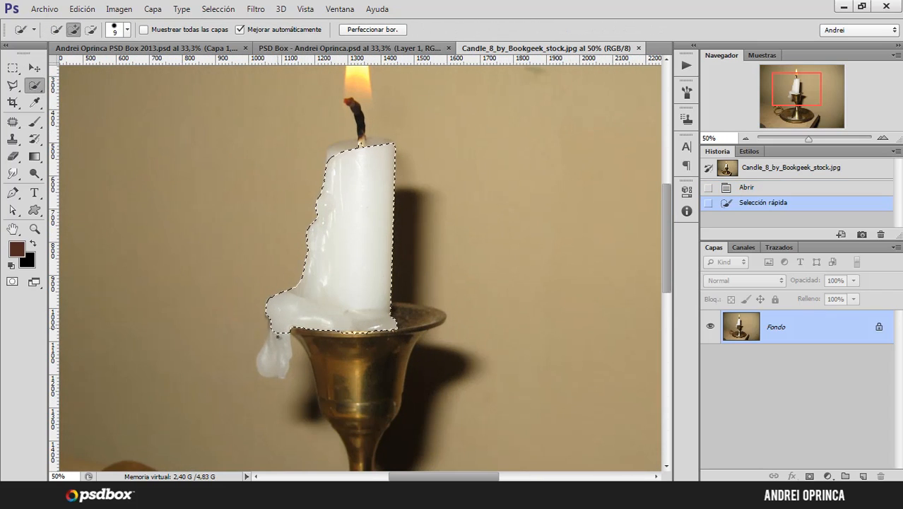
mouse_move(279, 336)
mouse_down()
mouse_move(276, 355)
mouse_move(292, 323)
mouse_up()
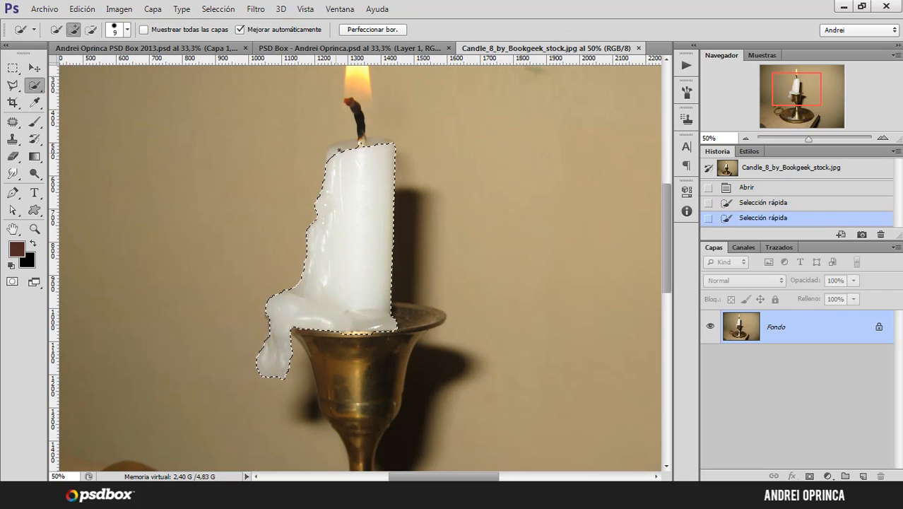
- Add the dark wick and the candle's upper rim to the selection, excluding the flame, and copy the selected area
click(351, 104)
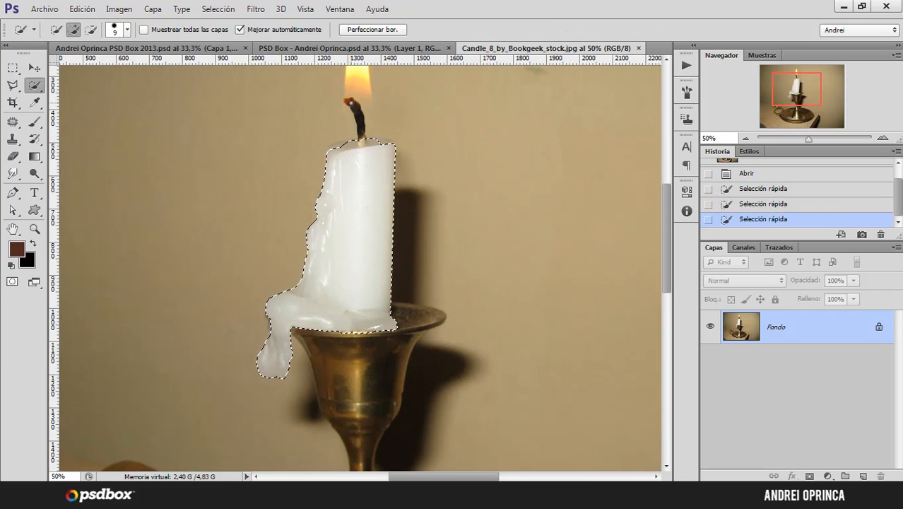
click(332, 147)
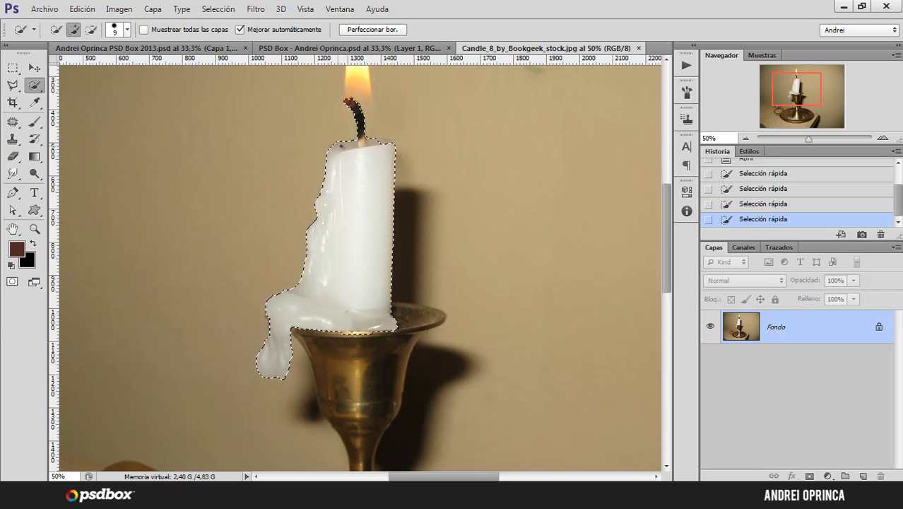
click(349, 297)
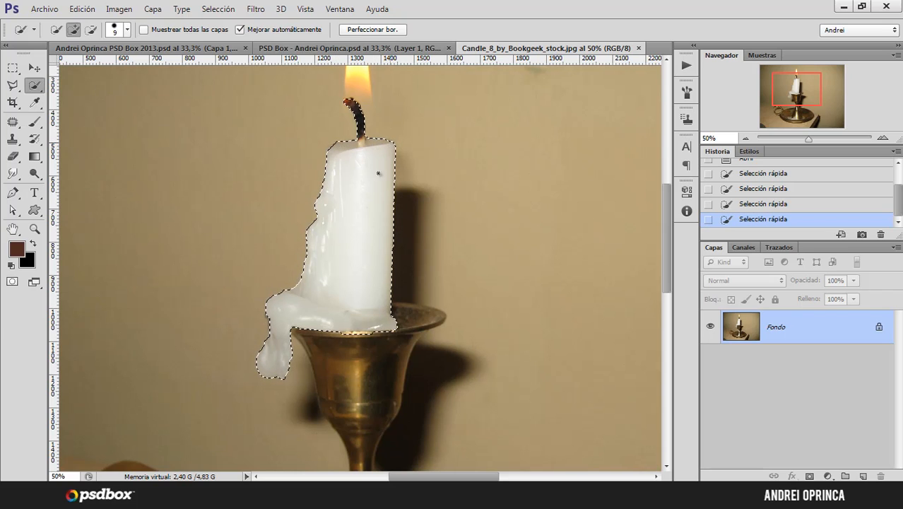
drag(359, 232, 375, 264)
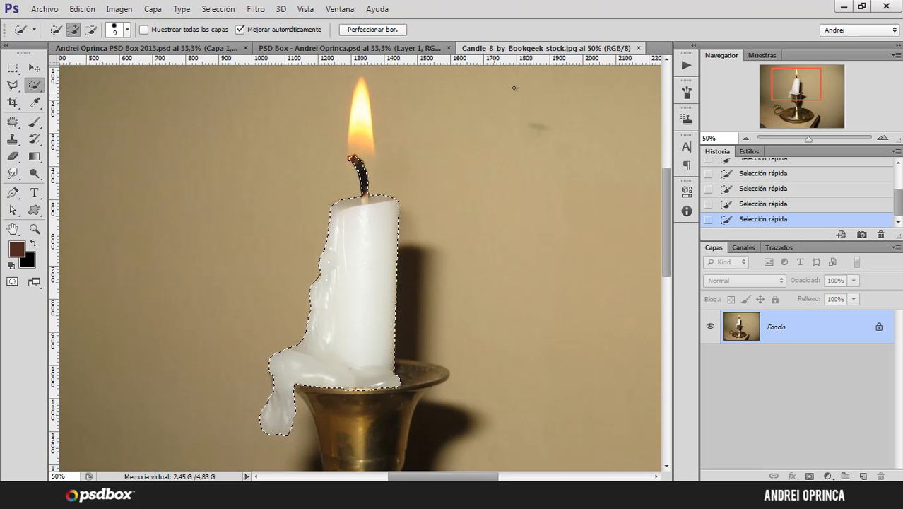
- Close the candle photo and rename the crow's Capa 1 layer in the composite as curvo
click(638, 48)
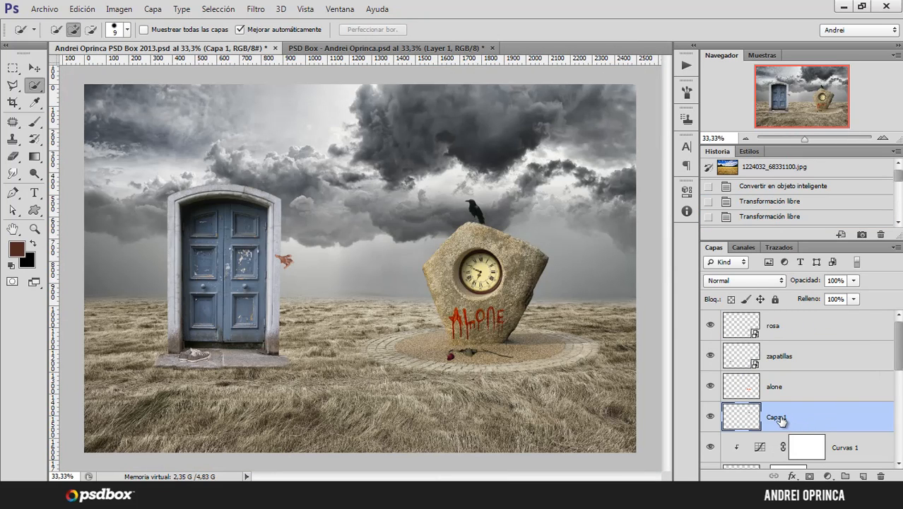
double_click(776, 417)
text(curvo)
key(Return)
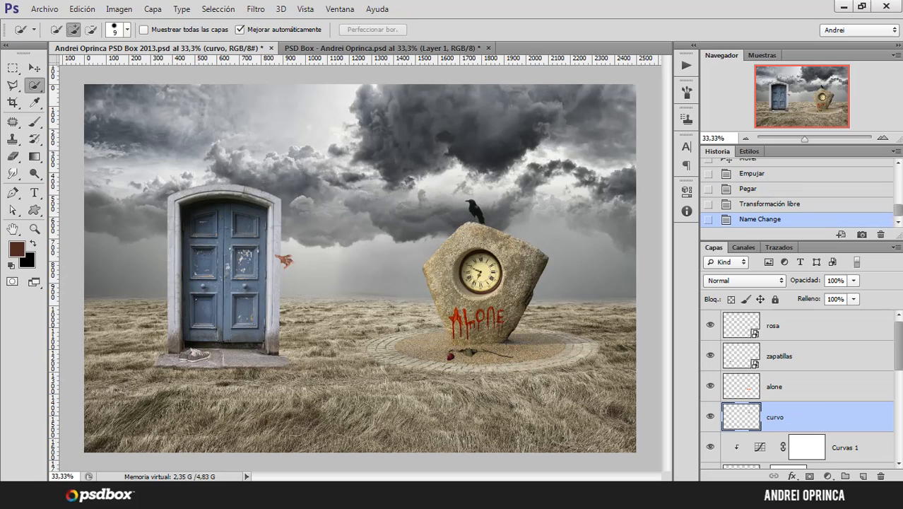
- Paste the copied candle into the composite directly above the curvo layer
key(ctrl+v)
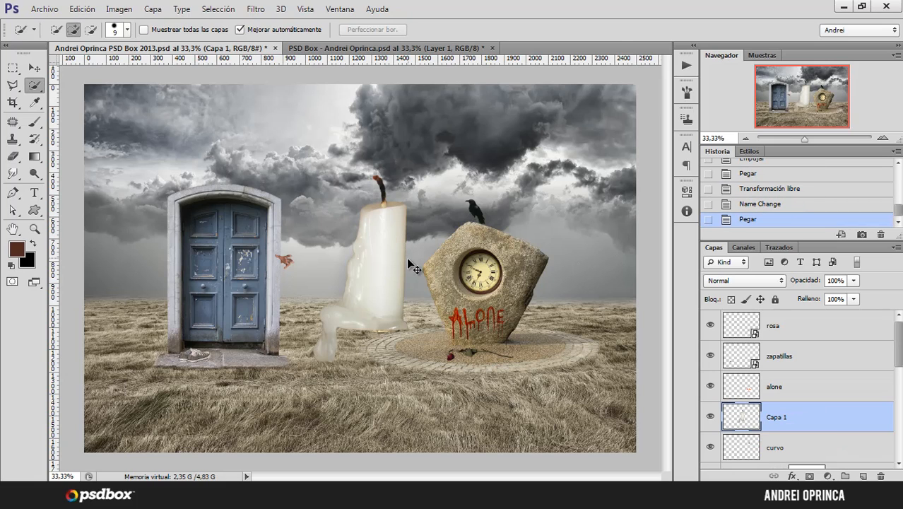
key(ctrl+t)
key(Return)
key(w)
ctrl+click(448, 280)
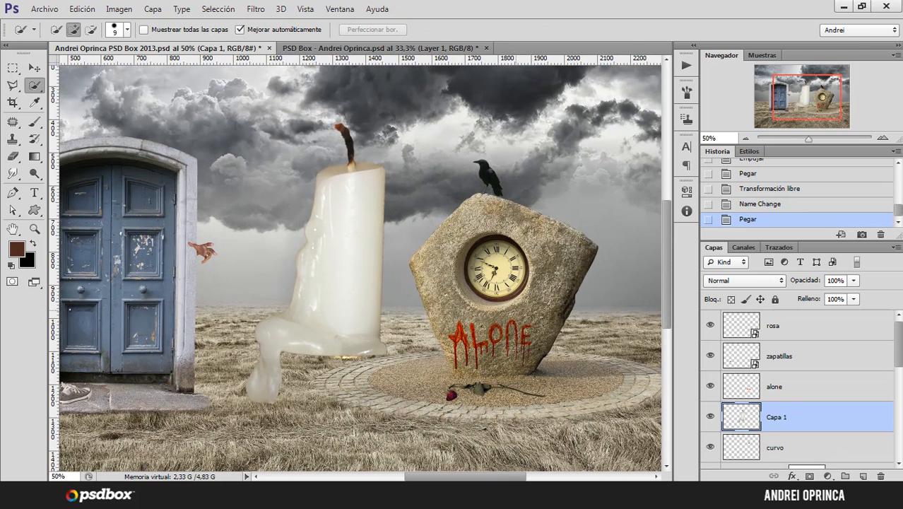
- Scale the candle down to about 10.2% with Free Transform and position it over the clock's lower rim
click(34, 68)
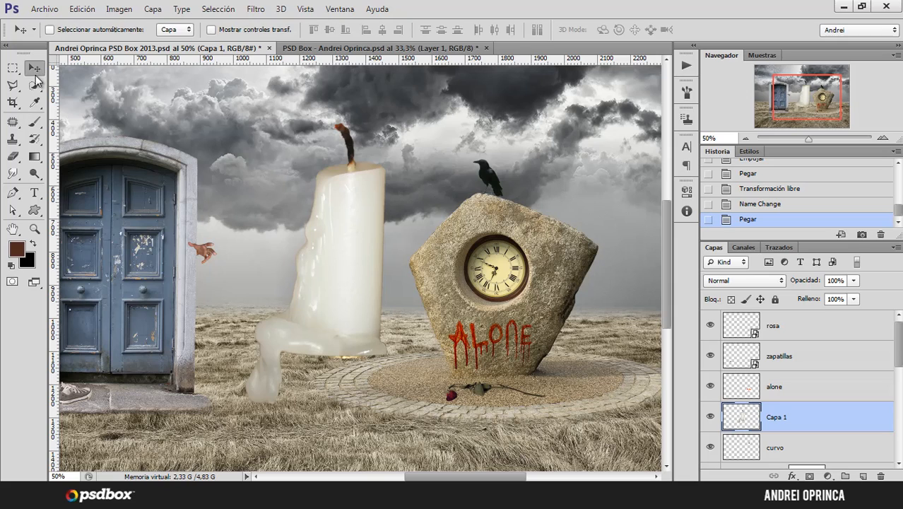
key(ctrl+t)
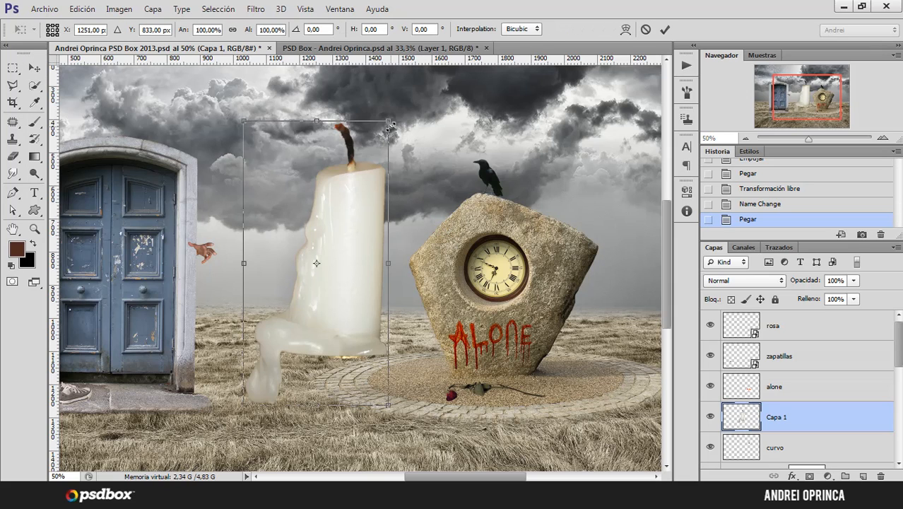
drag(389, 127, 499, 271)
ctrl+click(499, 271)
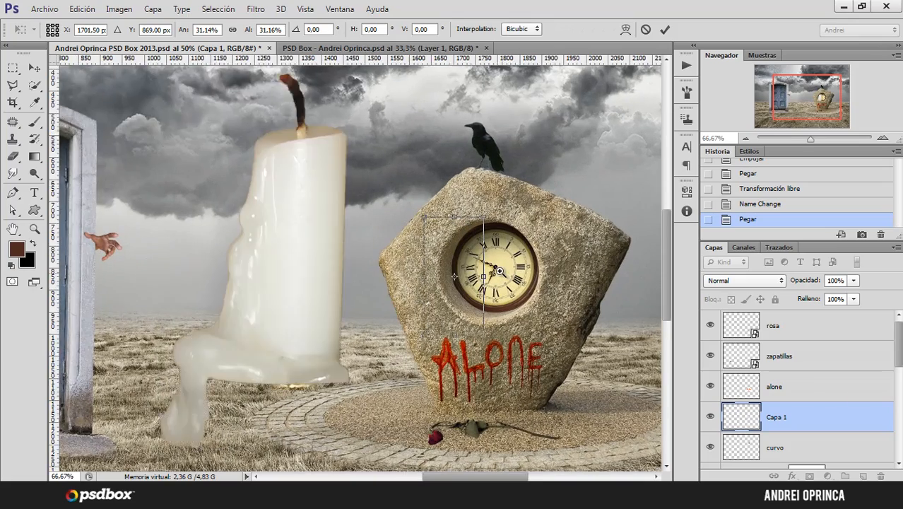
ctrl+click(499, 270)
drag(475, 189, 499, 307)
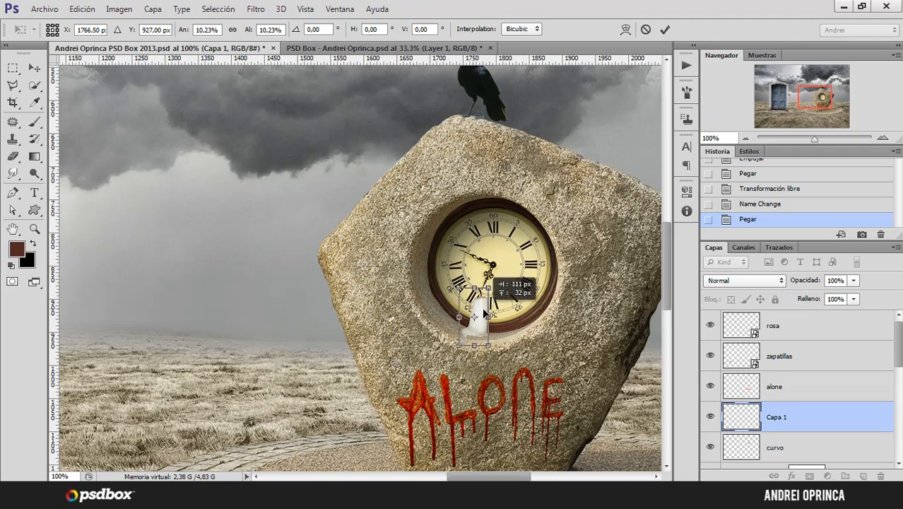
- Shrink the candle to about 6.4% width and 6.6% height, stand it on the recess below the clock and apply the transformation
key(ctrl+plus)
key(ctrl+plus)
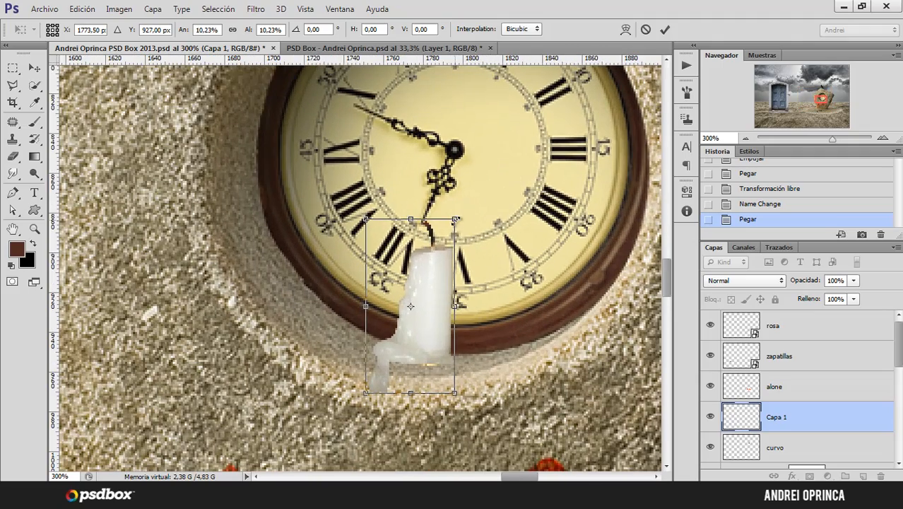
drag(455, 221, 435, 256)
drag(417, 304, 410, 324)
mouse_move(431, 286)
mouse_down()
mouse_move(419, 311)
mouse_move(427, 302)
mouse_up()
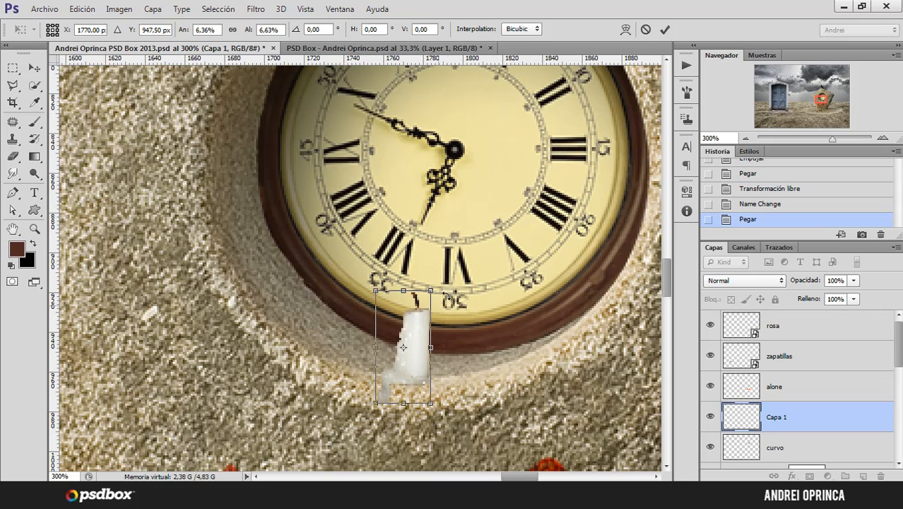
key(Return)
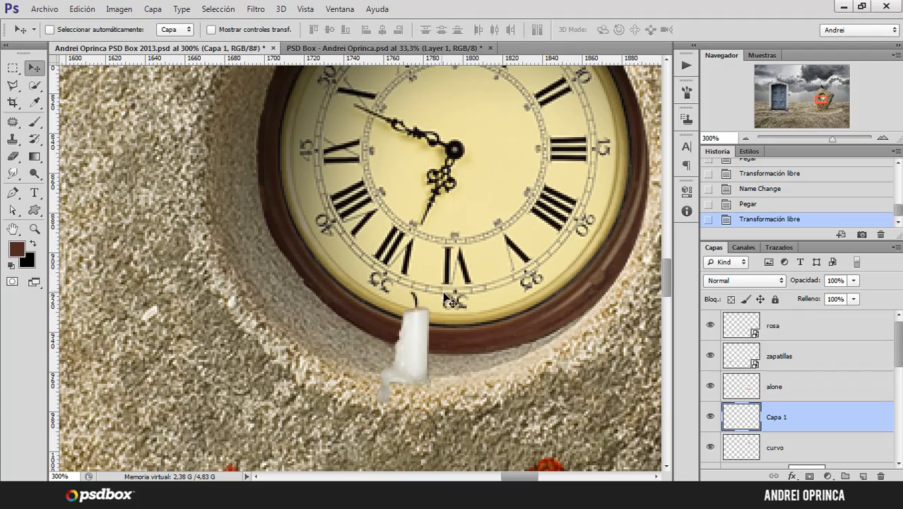
- Fine-tune the candle's position on the stone ledge under the clock, just beside the VI numeral
scroll(458, 283, down, 2)
scroll(459, 285, down, 2)
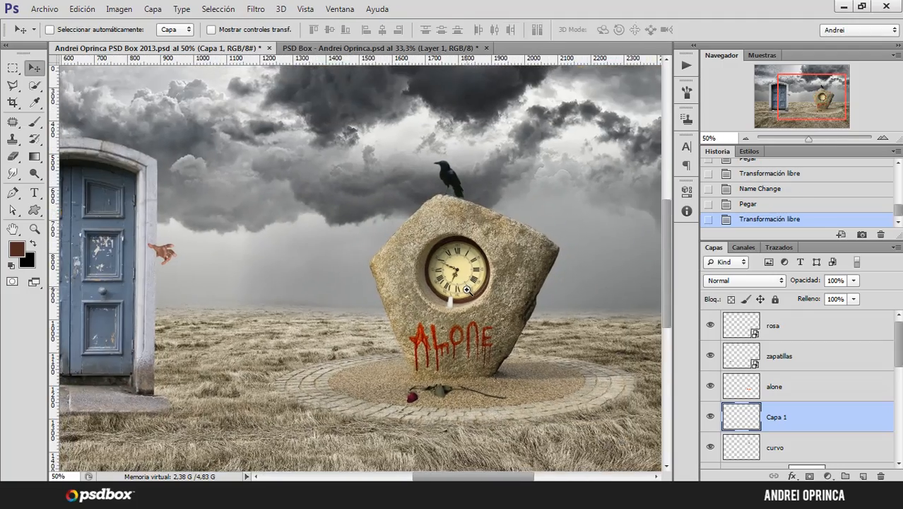
scroll(243, 292, up, 4)
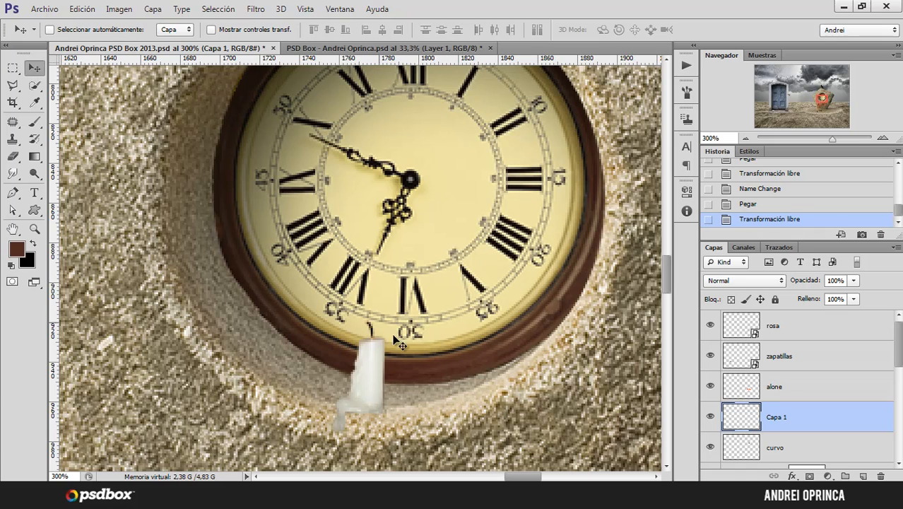
drag(385, 344, 377, 338)
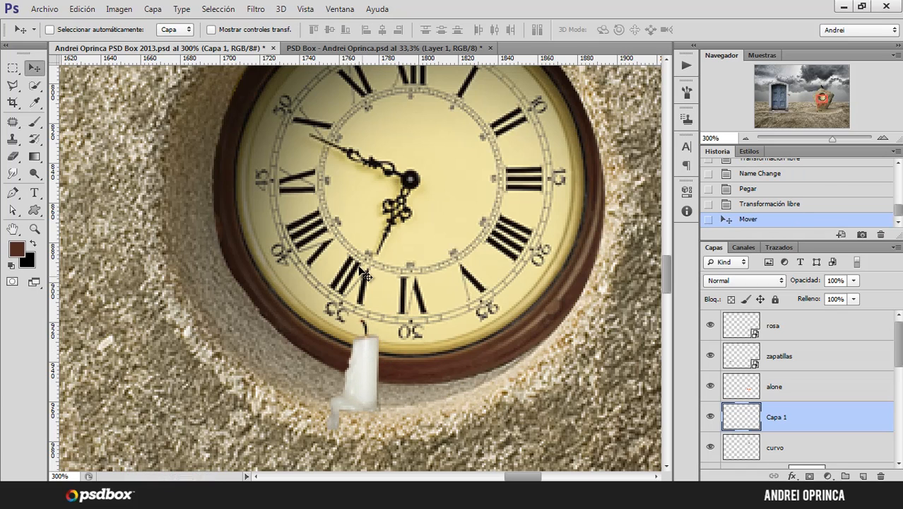
drag(368, 382, 379, 382)
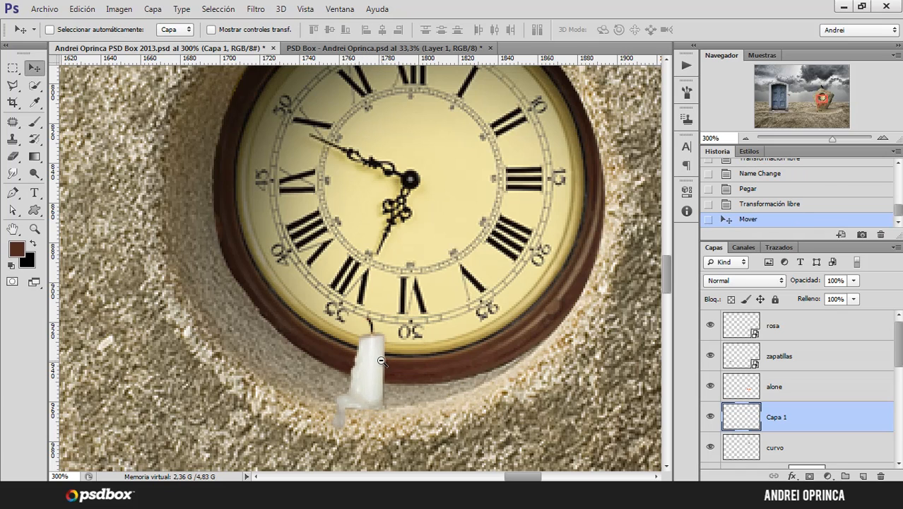
scroll(386, 342, down, 4)
scroll(387, 342, down, 1)
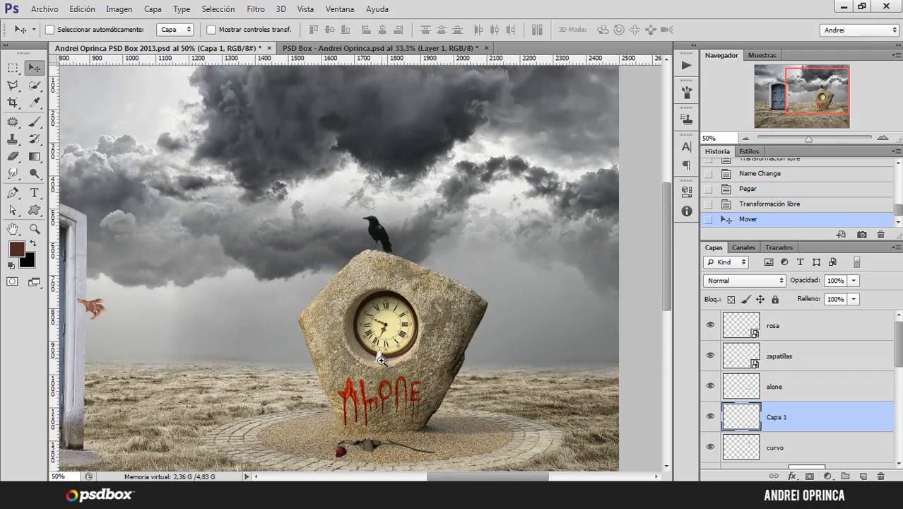
scroll(376, 346, up, 2)
key(alt+bracketright)
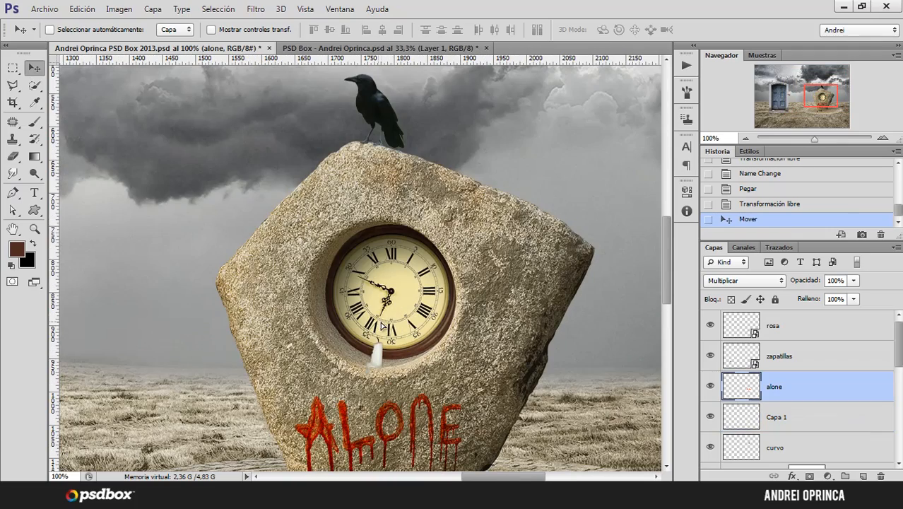
drag(382, 323, 384, 324)
key(ctrl+z)
- Rename the candle's Capa 1 layer as vela
double_click(777, 416)
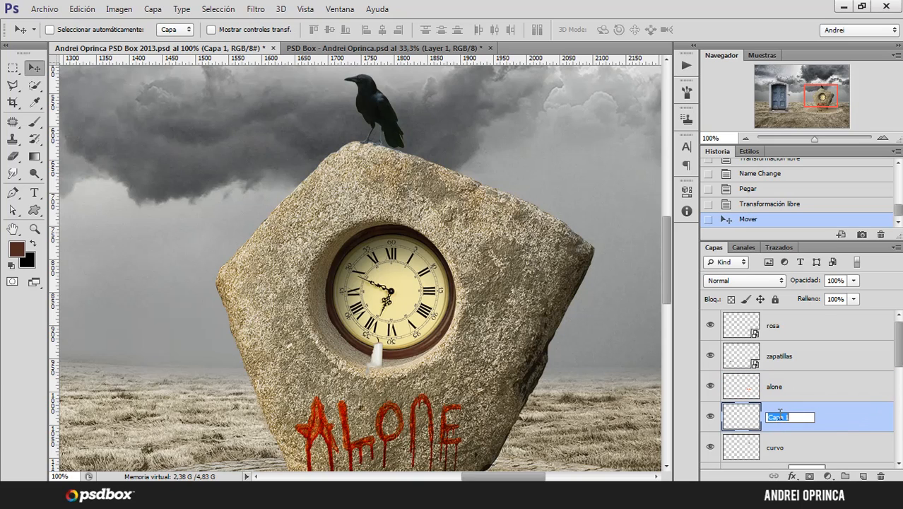
text(vela)
key(Return)
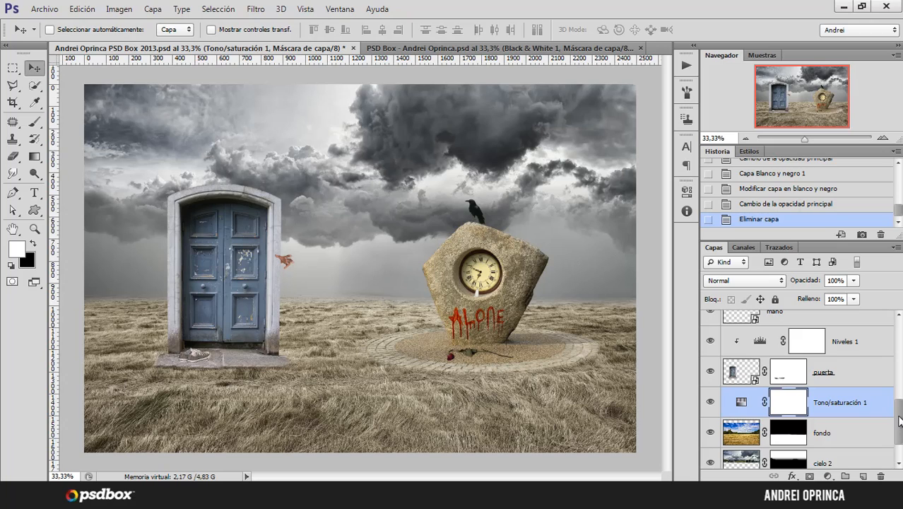
- Move the puerta, Niveles 1 and mano layers together up the layer stack, directly above the alone layer
drag(899, 422, 899, 407)
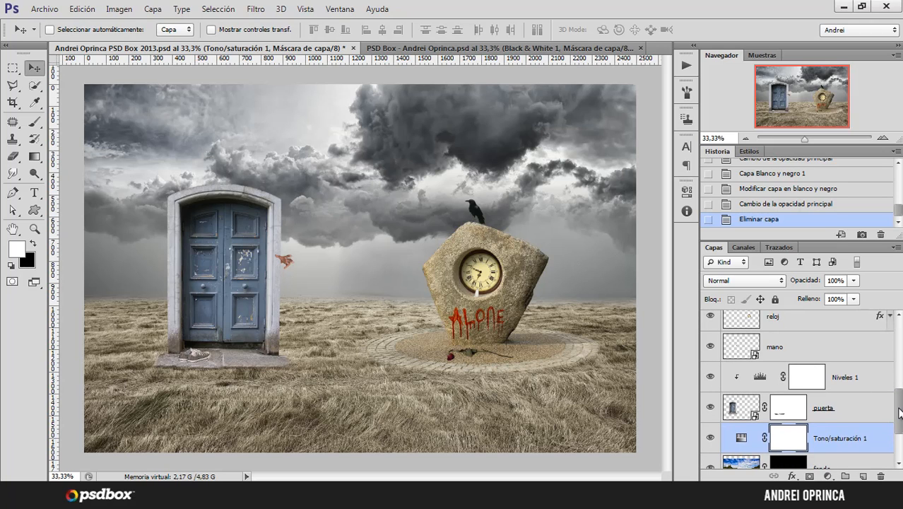
mouse_move(899, 413)
mouse_down()
mouse_move(898, 365)
mouse_move(899, 403)
mouse_up()
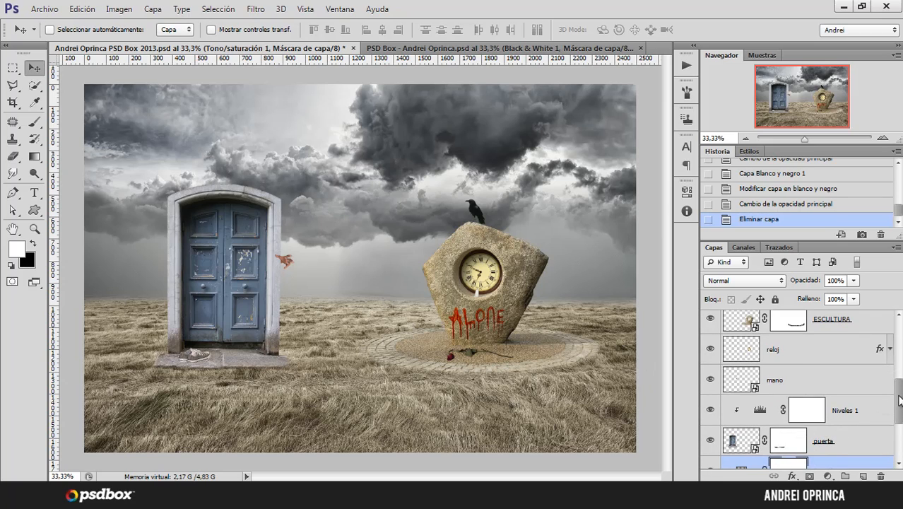
drag(899, 400, 899, 423)
click(865, 371)
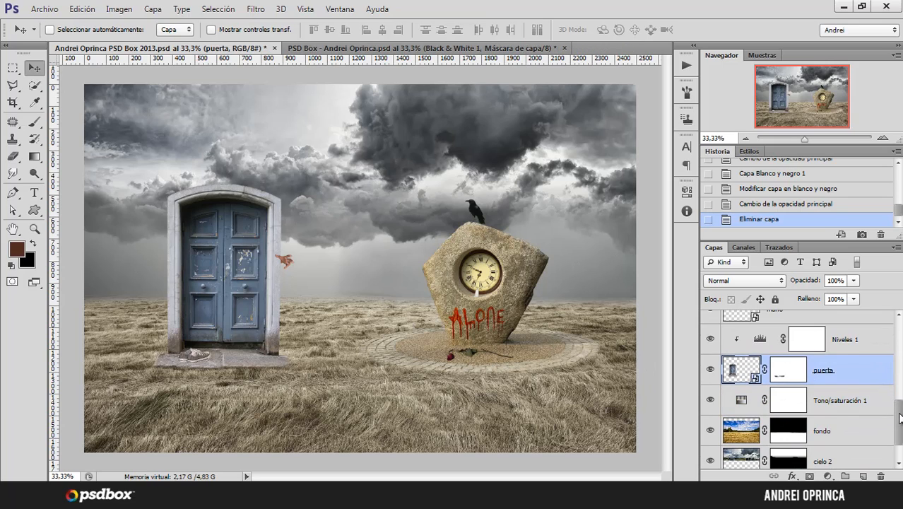
scroll(883, 414, up, 2)
shift+click(856, 398)
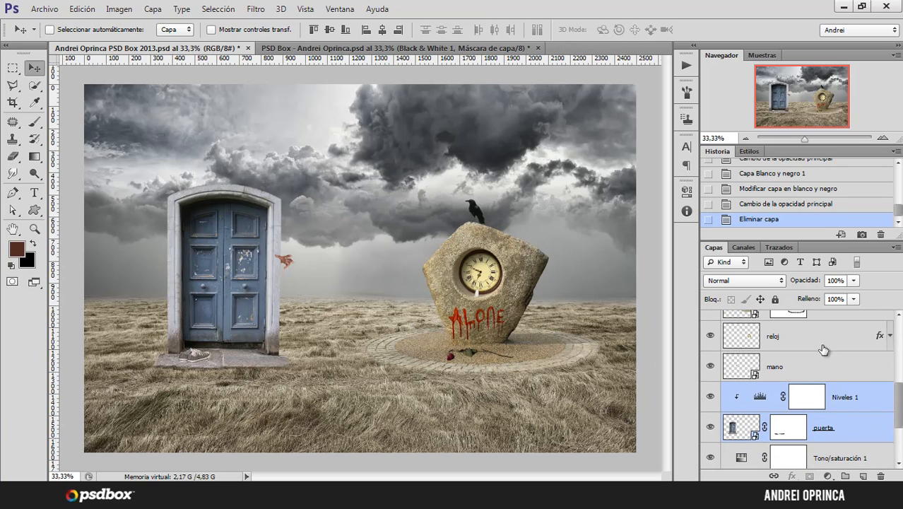
shift+click(829, 363)
scroll(846, 404, up, 2)
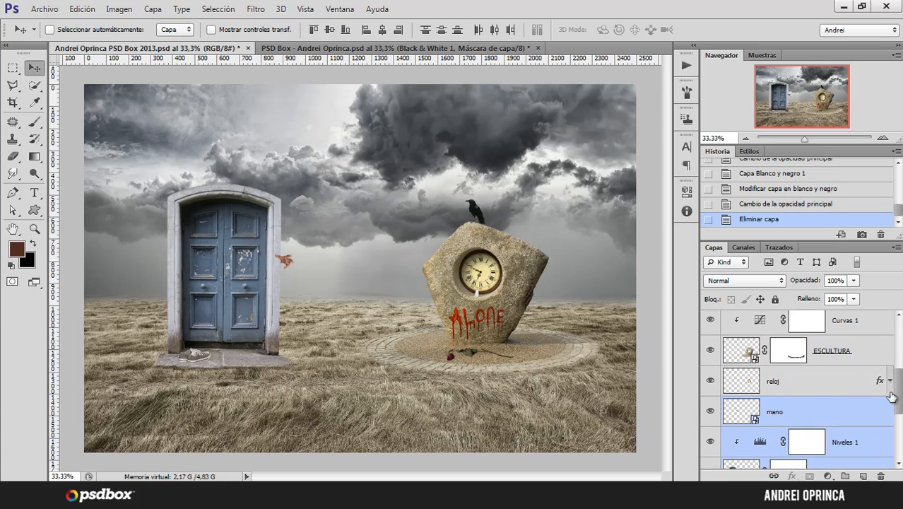
drag(899, 397, 899, 367)
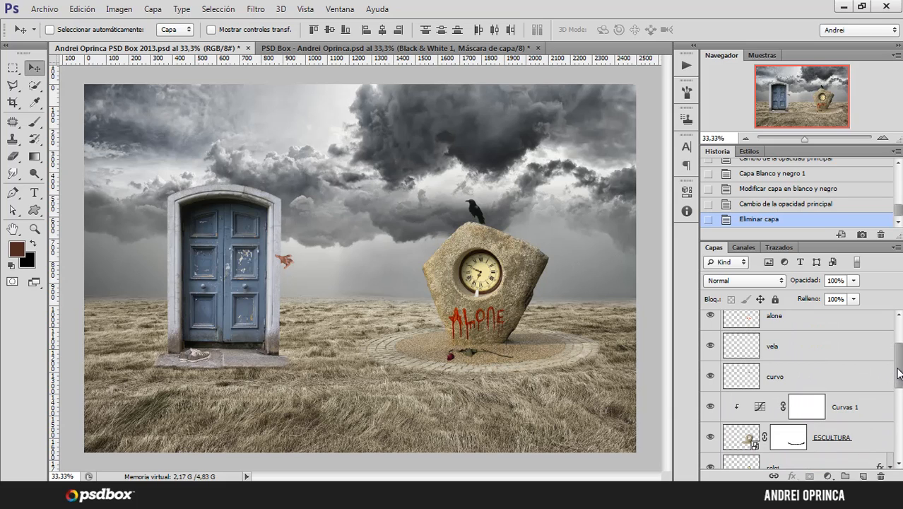
drag(899, 368, 850, 376)
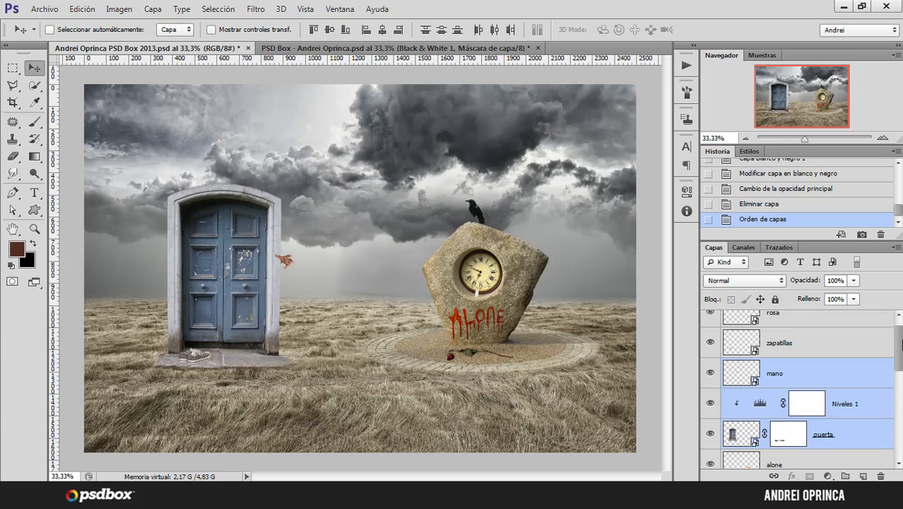
- Check the effect of the Niveles 1 adjustment on the door by toggling its visibility off and on
scroll(798, 388, down, 1)
drag(899, 356, 900, 375)
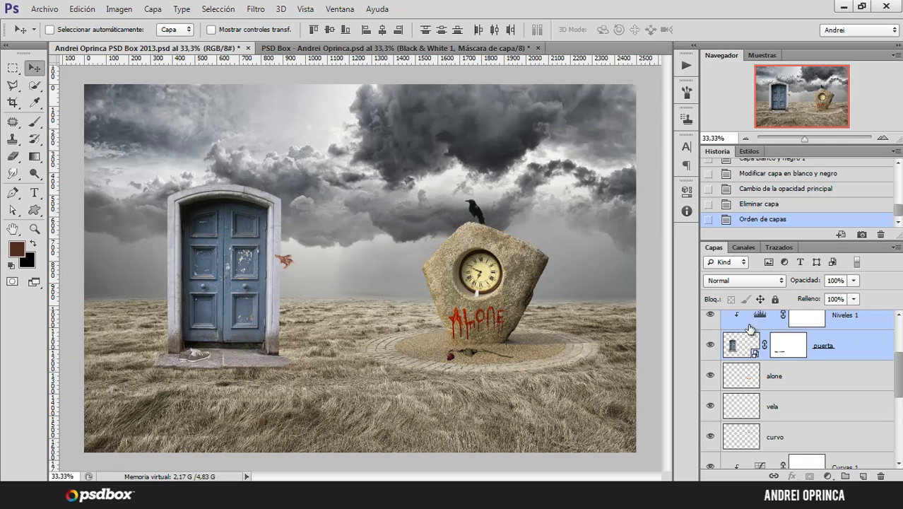
click(711, 317)
click(710, 317)
scroll(798, 390, up, 1)
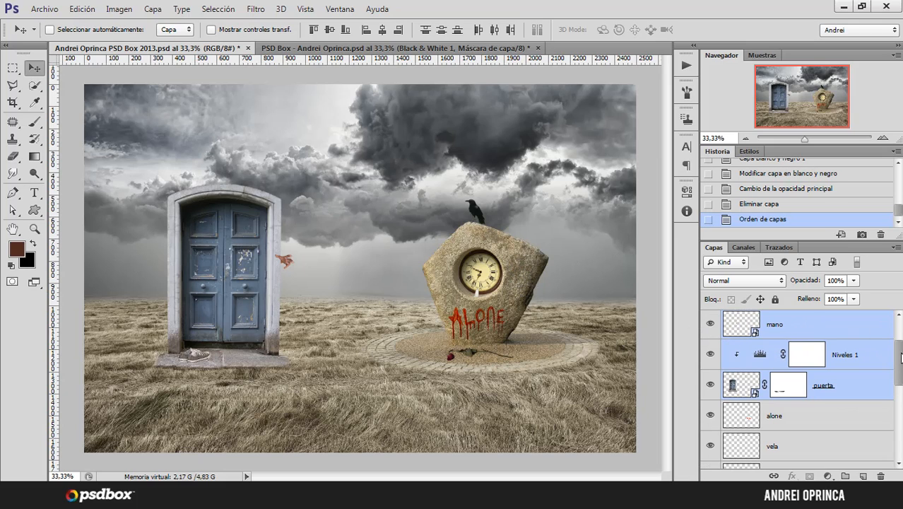
mouse_move(901, 359)
mouse_down()
mouse_move(901, 391)
mouse_move(899, 373)
mouse_up()
- Toggle the alone layer to check its content, then add a Gradient Map adjustment layer directly above it
click(867, 353)
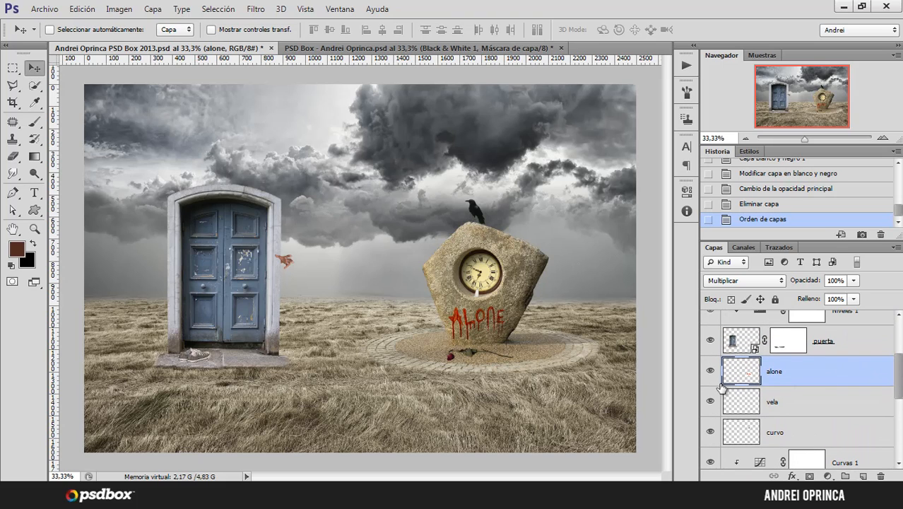
click(710, 372)
click(710, 372)
click(828, 477)
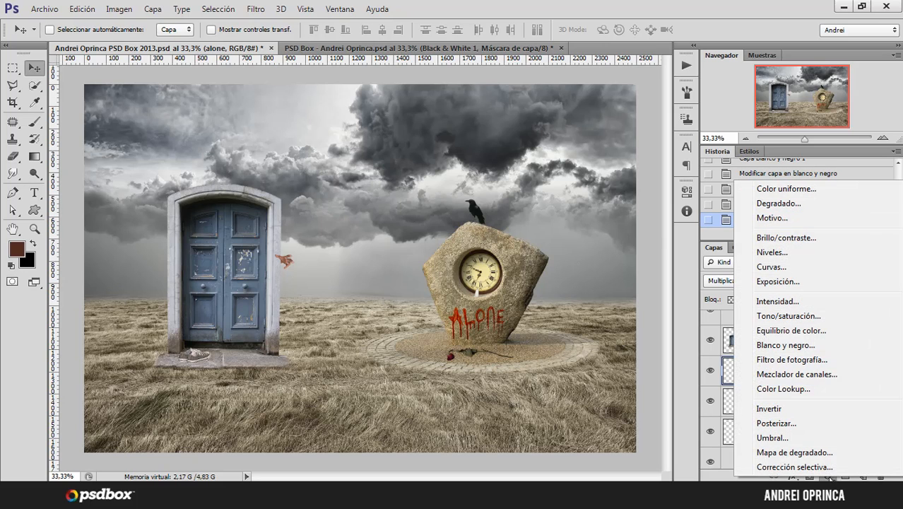
click(795, 452)
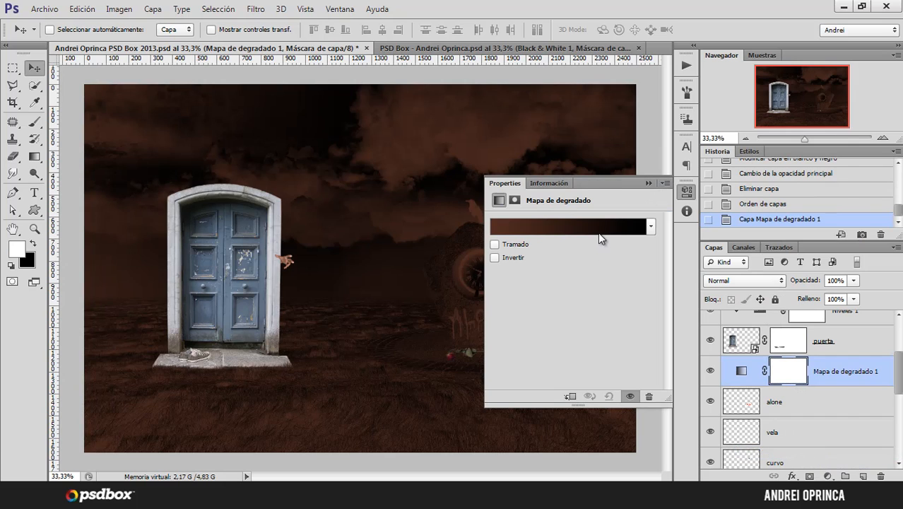
- Set the starting colour stop of the gradient map to blue 325d97
click(597, 230)
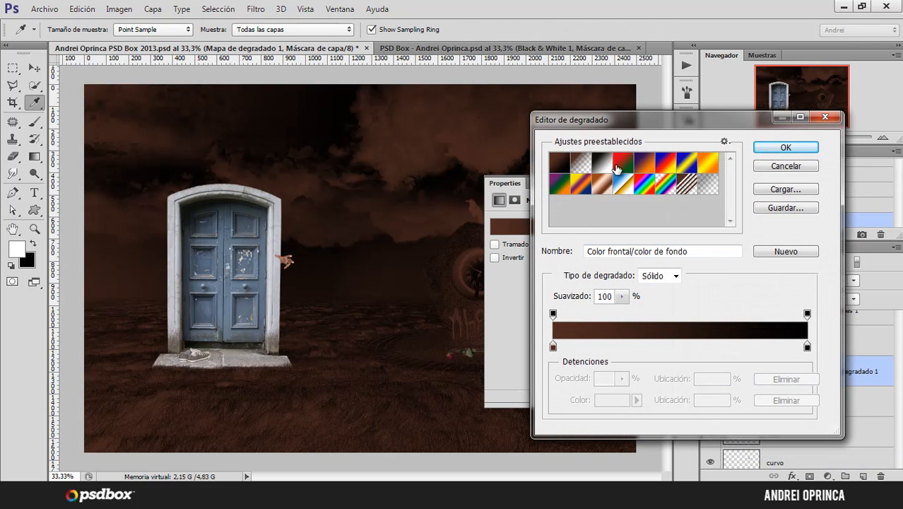
click(554, 346)
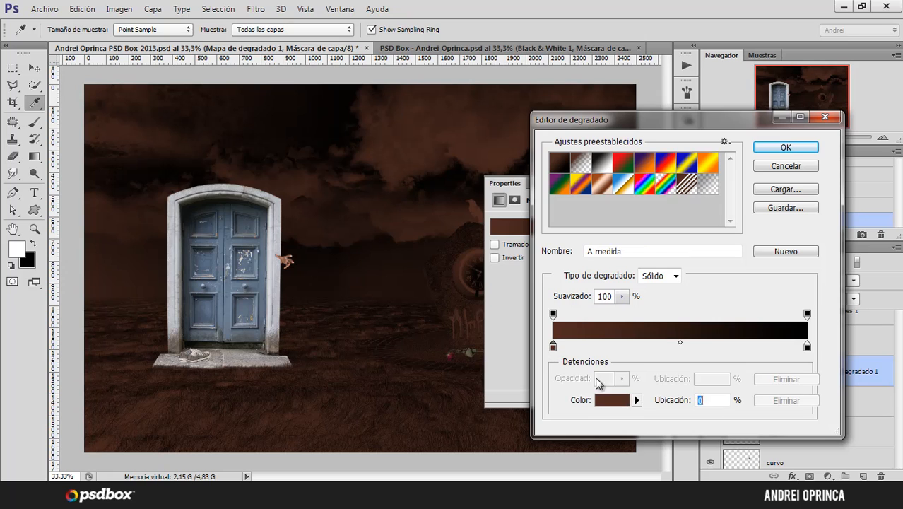
click(614, 400)
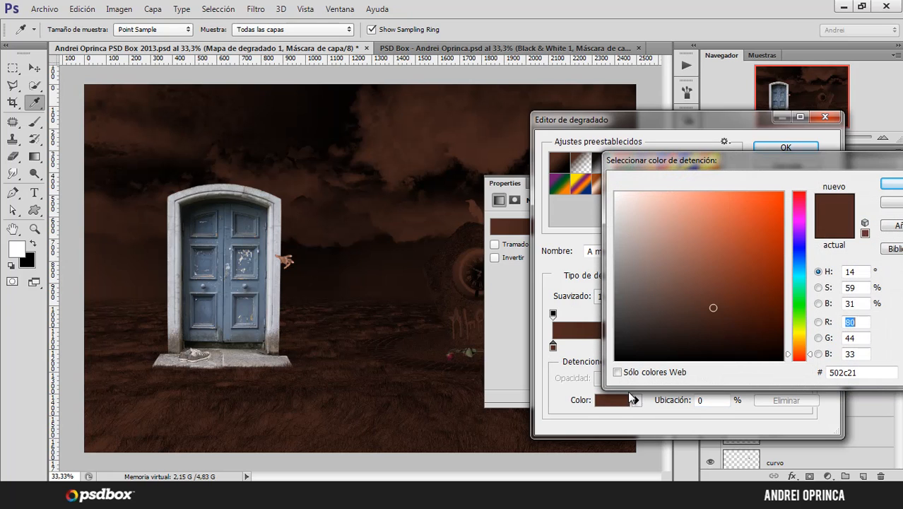
click(798, 260)
drag(726, 272, 729, 260)
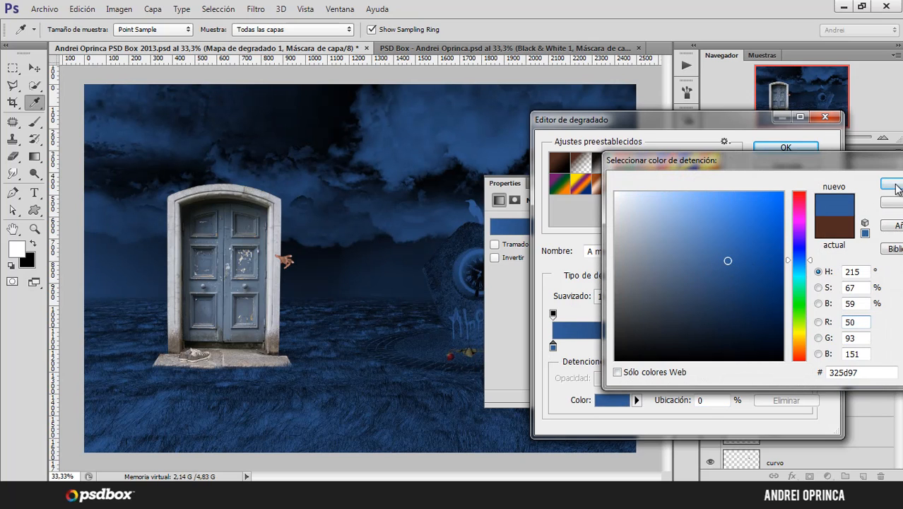
click(892, 184)
- Set the gradient map's ending colour stop to the muted tan 9c8a6d
click(808, 346)
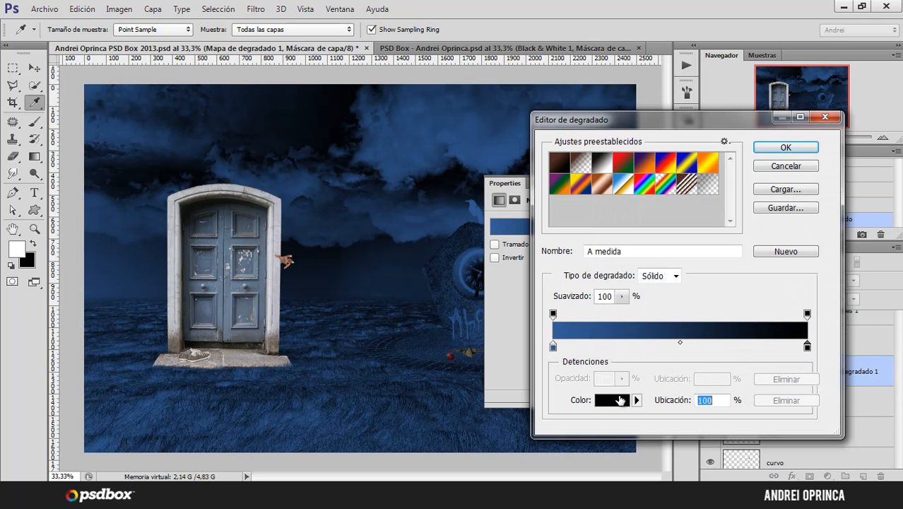
click(611, 400)
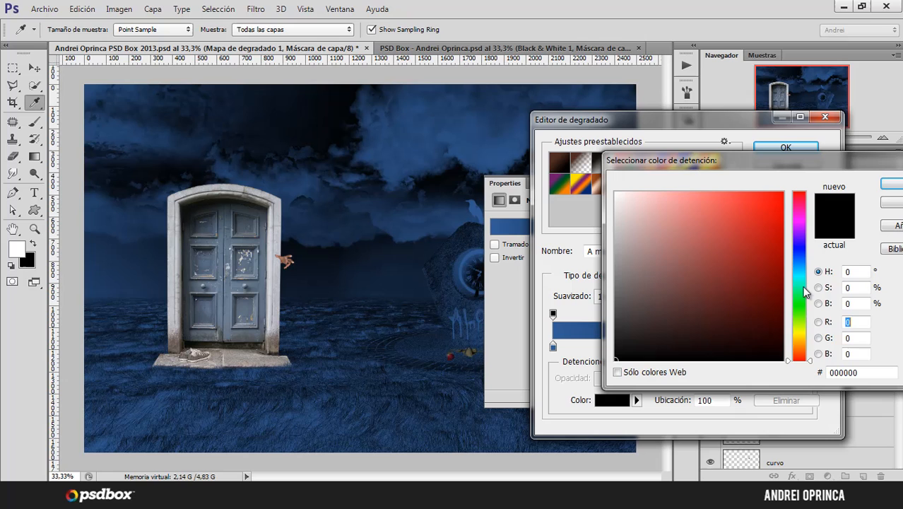
click(799, 341)
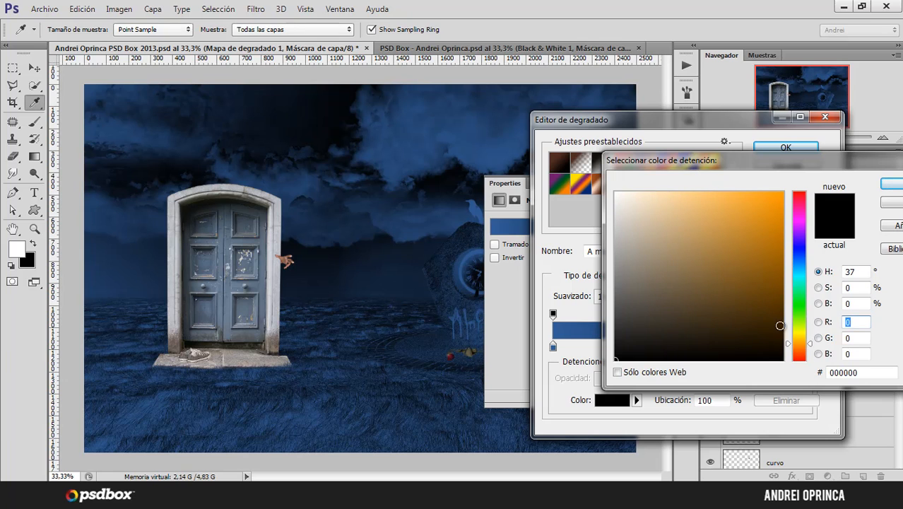
mouse_move(671, 246)
mouse_down()
mouse_move(677, 253)
mouse_move(665, 257)
mouse_up()
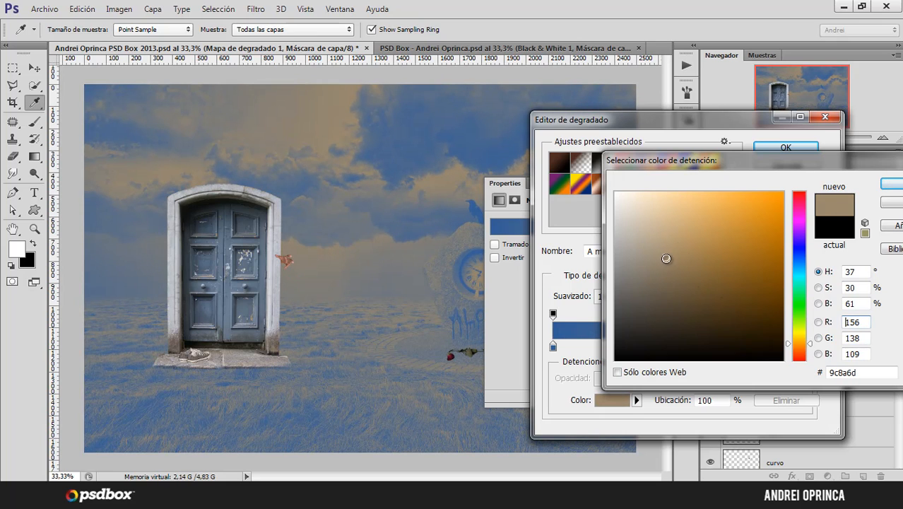
click(892, 184)
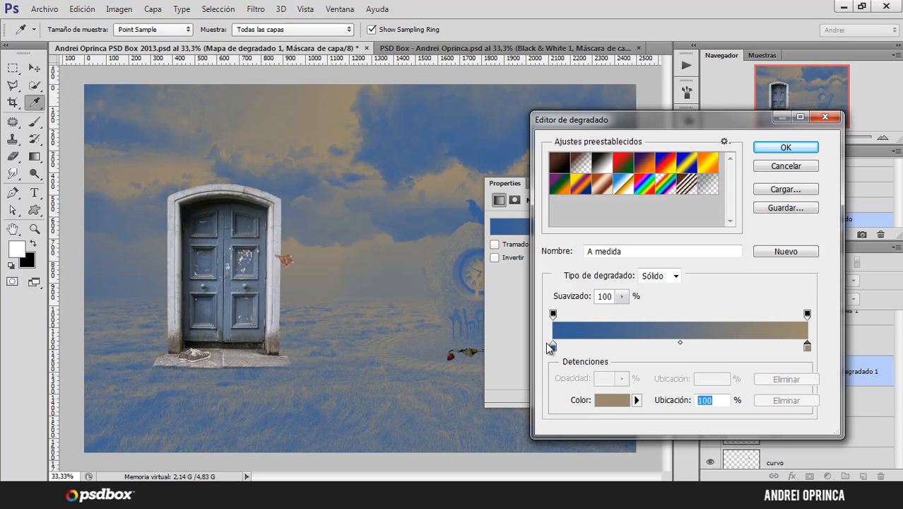
- Change the gradient's starting stop to a more saturated blue and apply the edited gradient
click(553, 346)
click(617, 397)
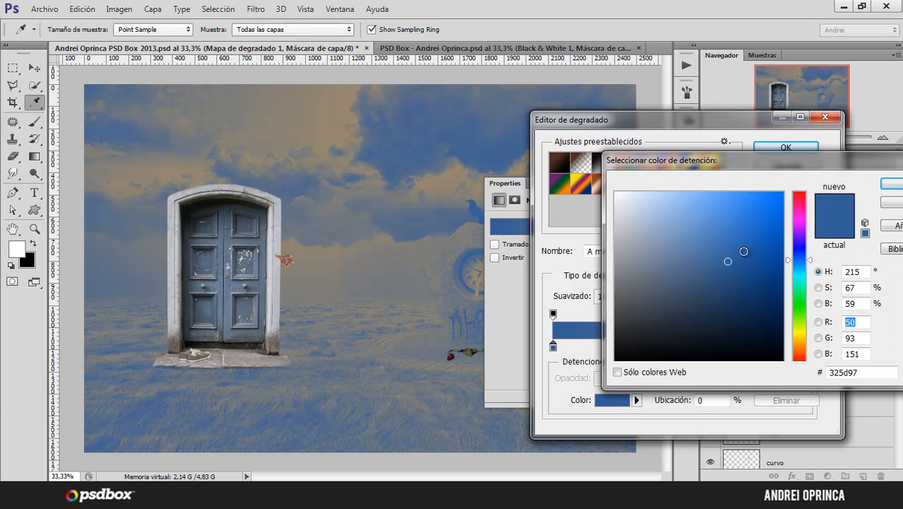
click(746, 251)
click(893, 183)
click(797, 148)
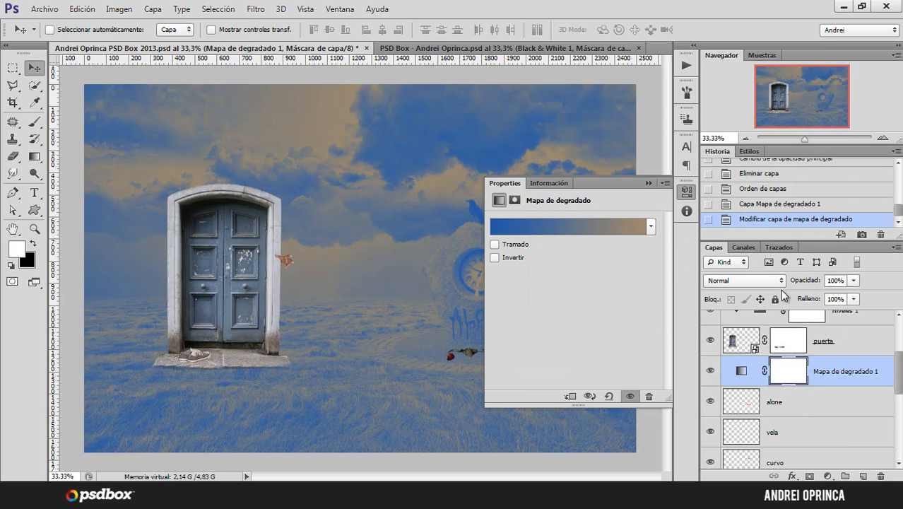
- Blend the blue-to-tan gradient map with Luz suave at 43% opacity and collapse its properties
click(780, 281)
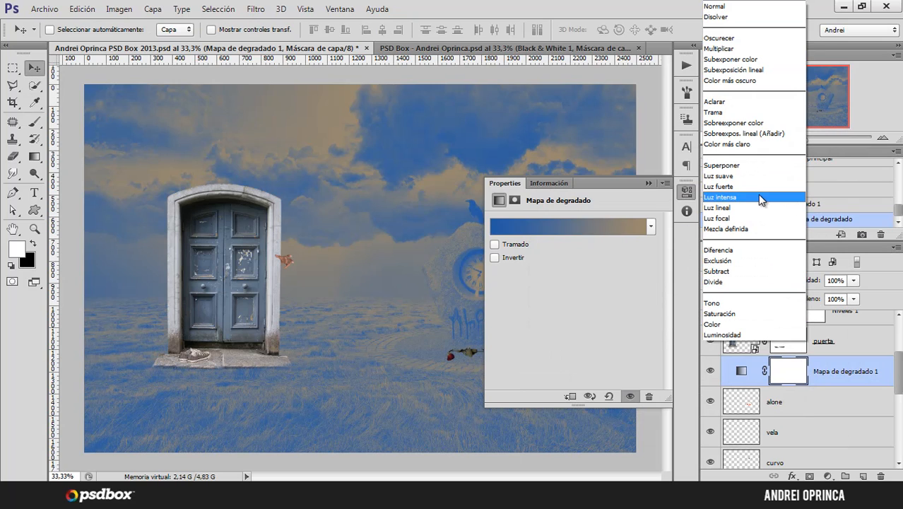
click(743, 178)
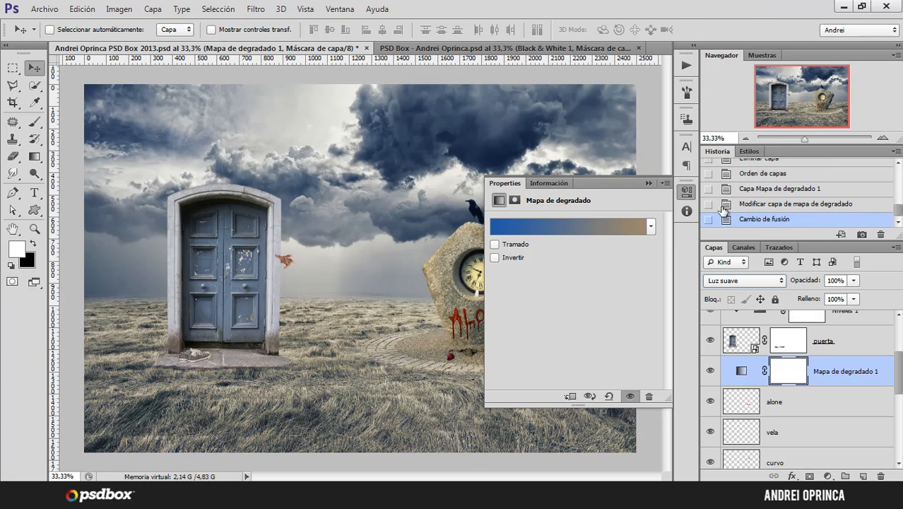
click(853, 280)
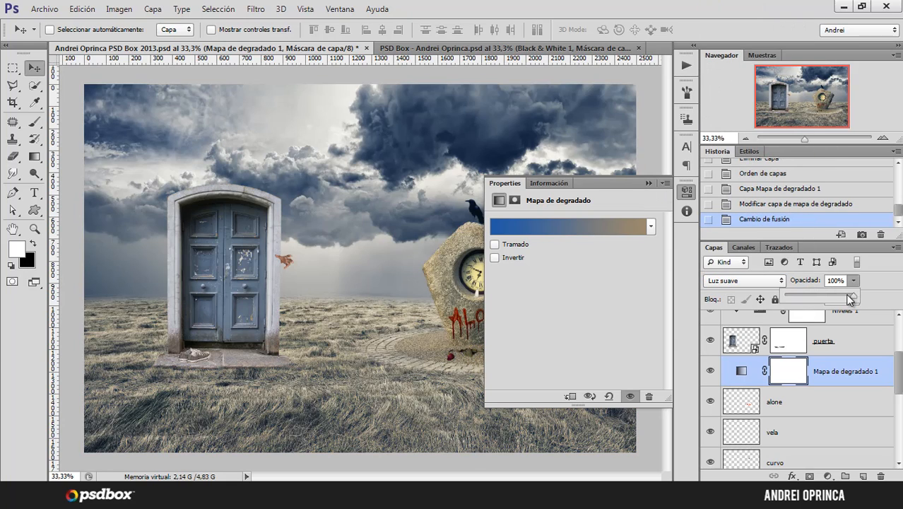
drag(853, 298, 815, 294)
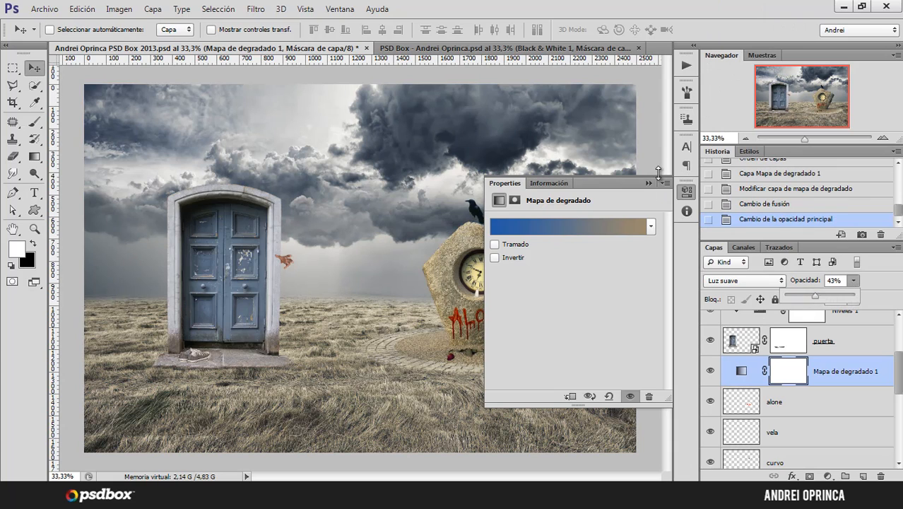
click(649, 182)
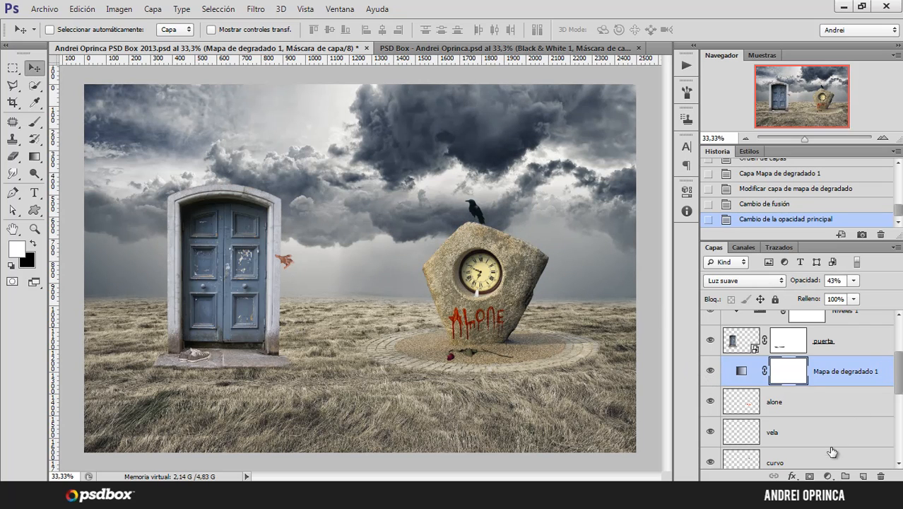
- Add a second Gradient Map adjustment layer above the first and set its starting colour stop to black
click(829, 477)
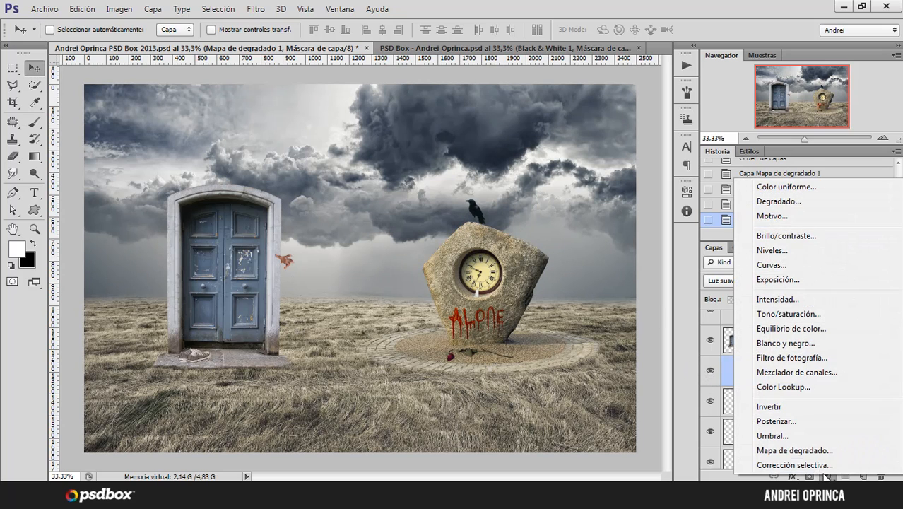
click(798, 450)
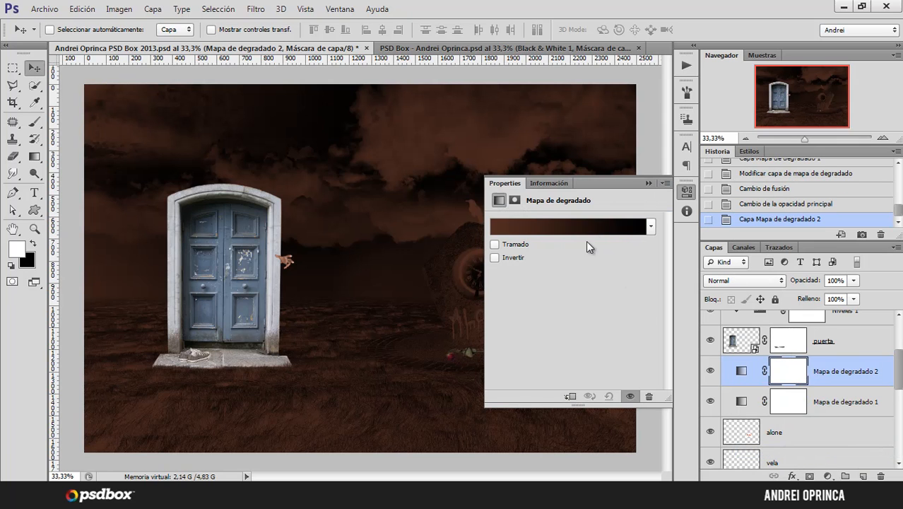
click(588, 234)
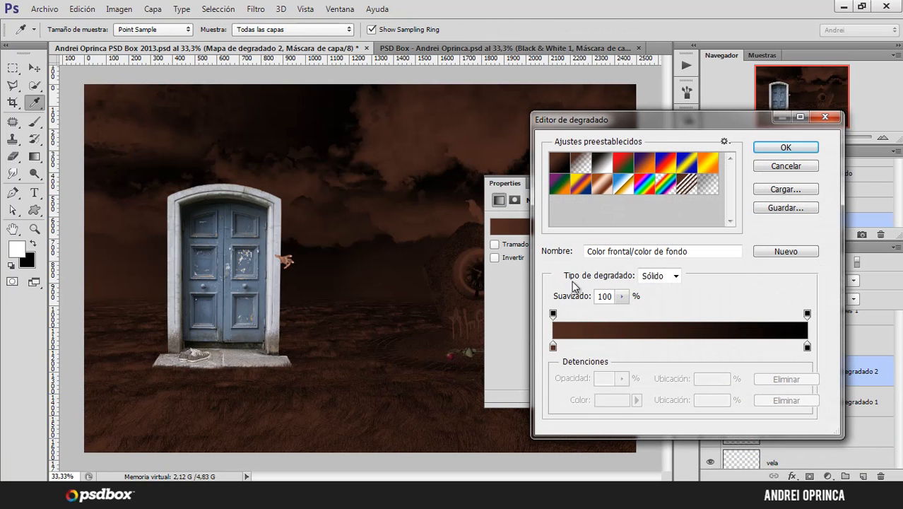
click(554, 348)
click(613, 401)
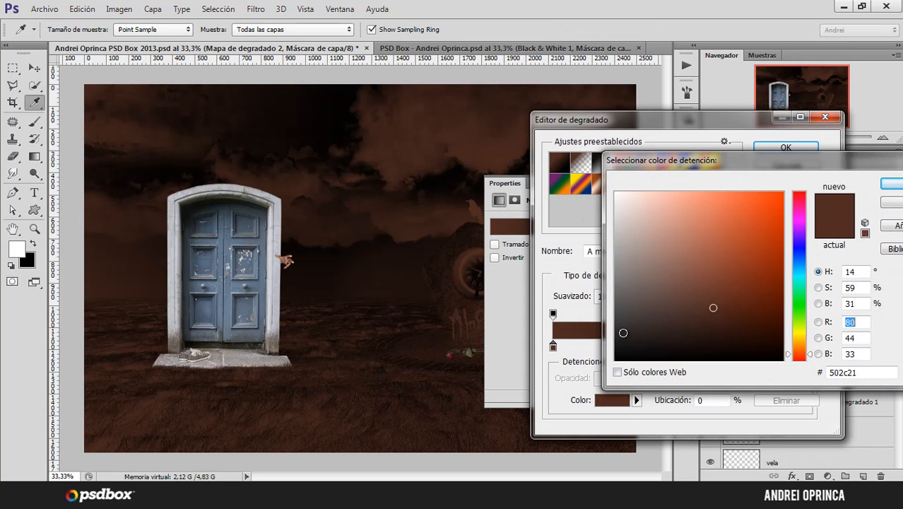
drag(621, 338, 615, 360)
click(888, 184)
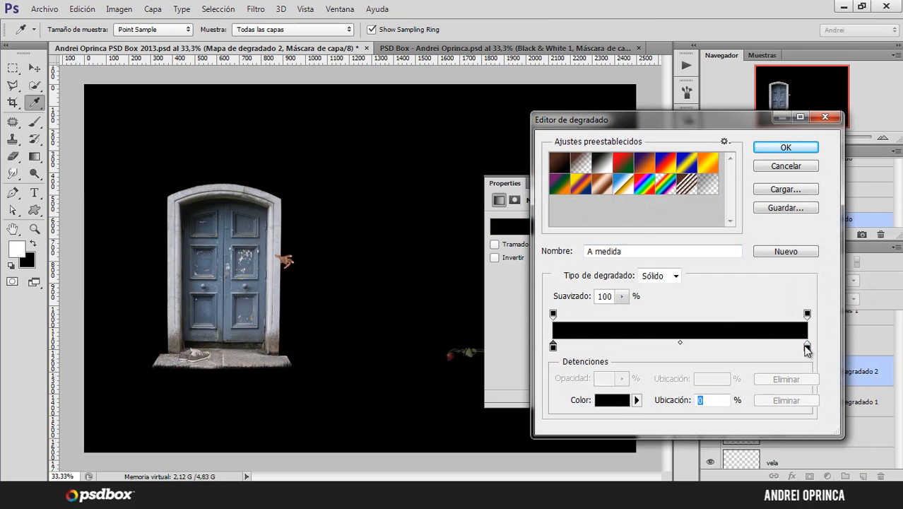
- Set the second gradient map's ending colour stop to white and apply the black-to-white gradient
click(807, 347)
click(612, 400)
click(615, 193)
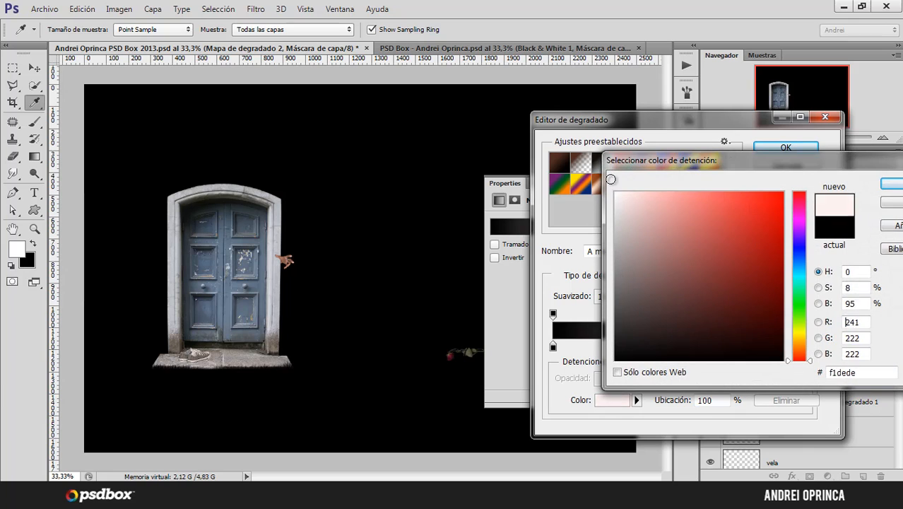
click(889, 185)
click(786, 147)
key(v)
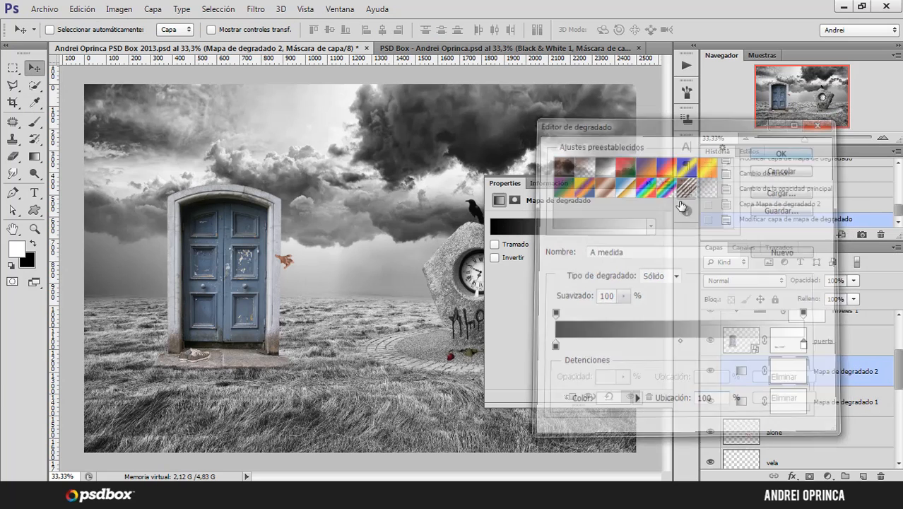
- Blend the second gradient map with Multiplicar at 45% opacity and collapse its properties
click(745, 281)
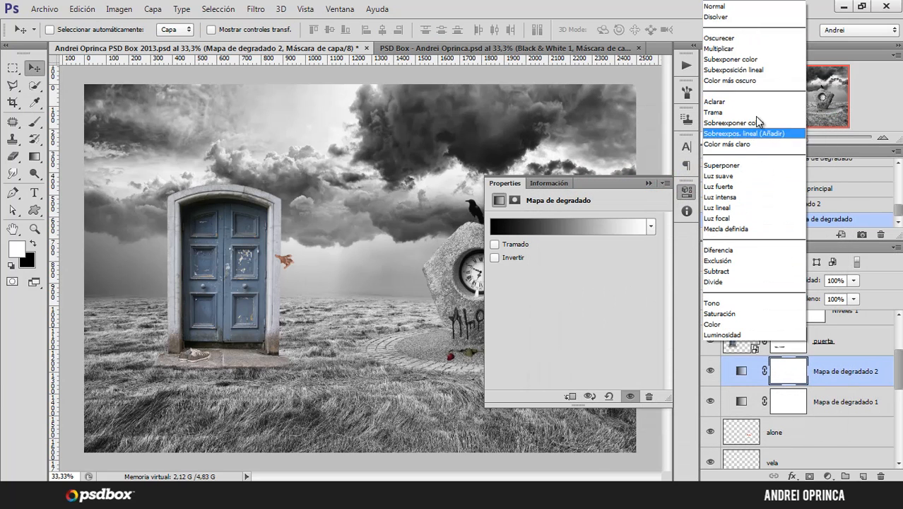
click(748, 53)
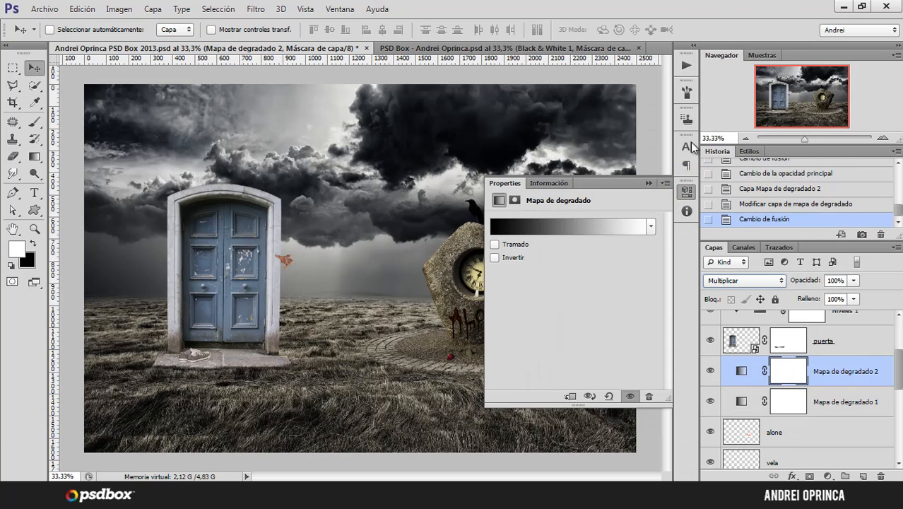
click(648, 184)
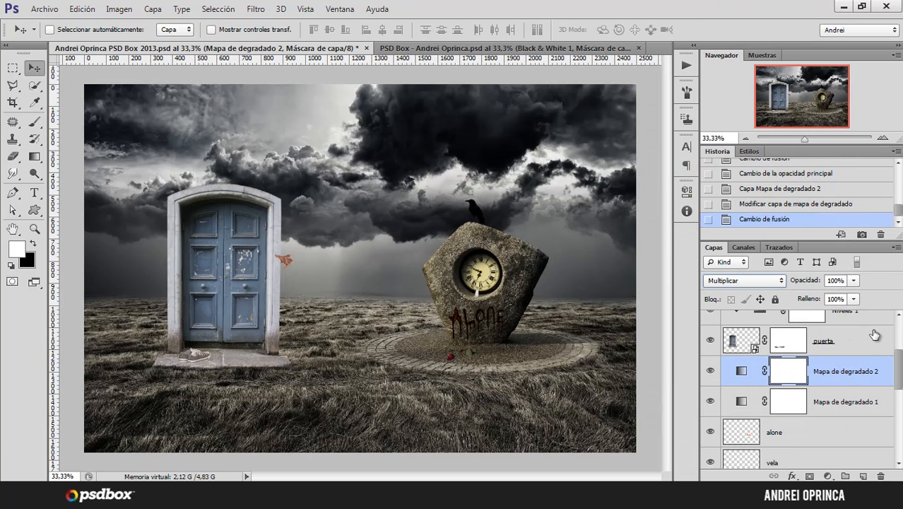
click(852, 281)
click(819, 295)
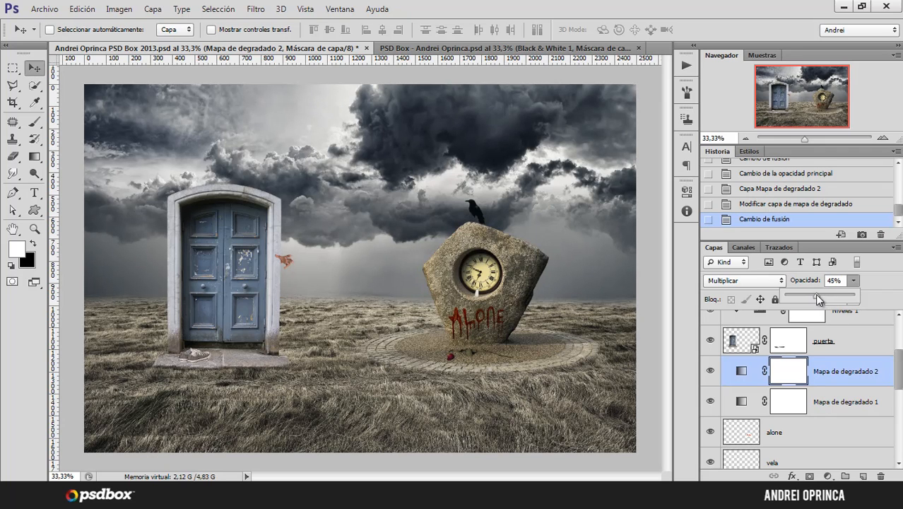
drag(815, 294, 814, 293)
- Compare the image with and without the second gradient map and the sculpture's Curvas 1 adjustment
click(741, 370)
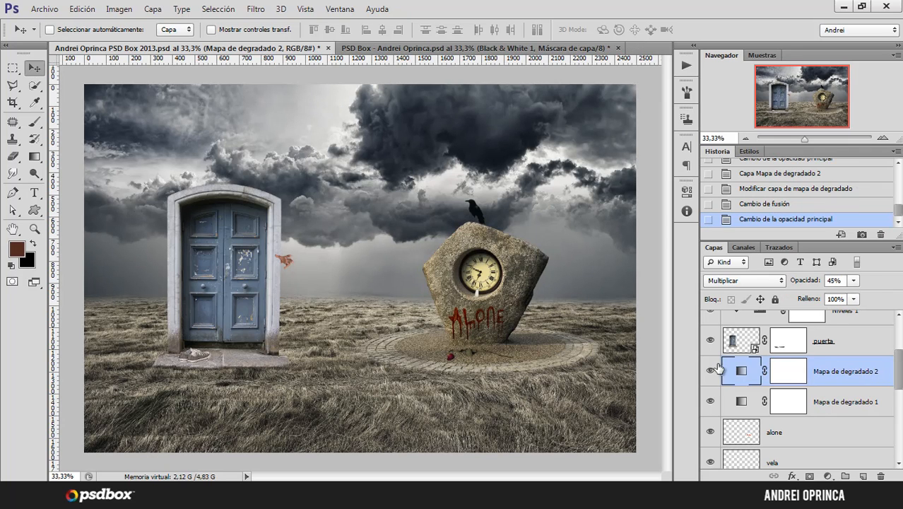
click(710, 370)
click(710, 372)
drag(898, 366, 898, 397)
click(752, 400)
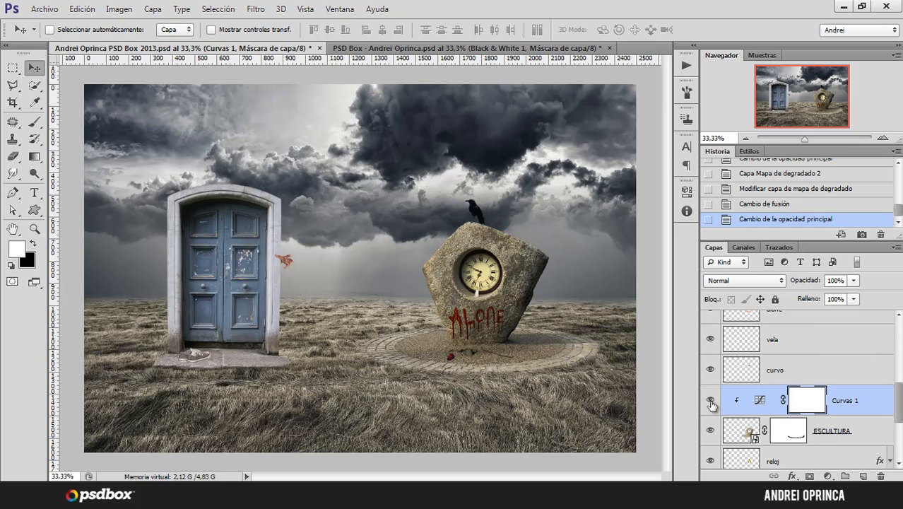
click(711, 402)
click(711, 401)
drag(892, 405, 874, 369)
click(872, 368)
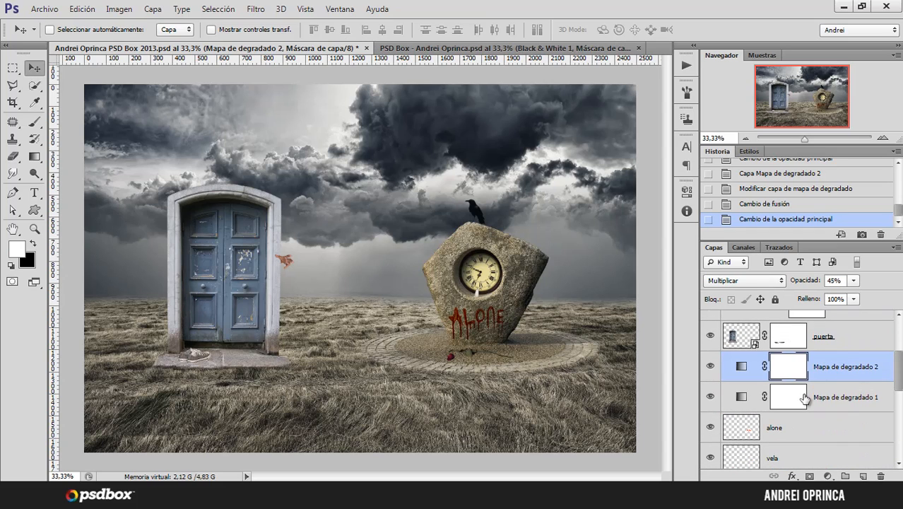
- Add a Blanco y negro adjustment layer above Mapa de degradado 2 with Rojos at 164 and Amarillos at -41
click(828, 476)
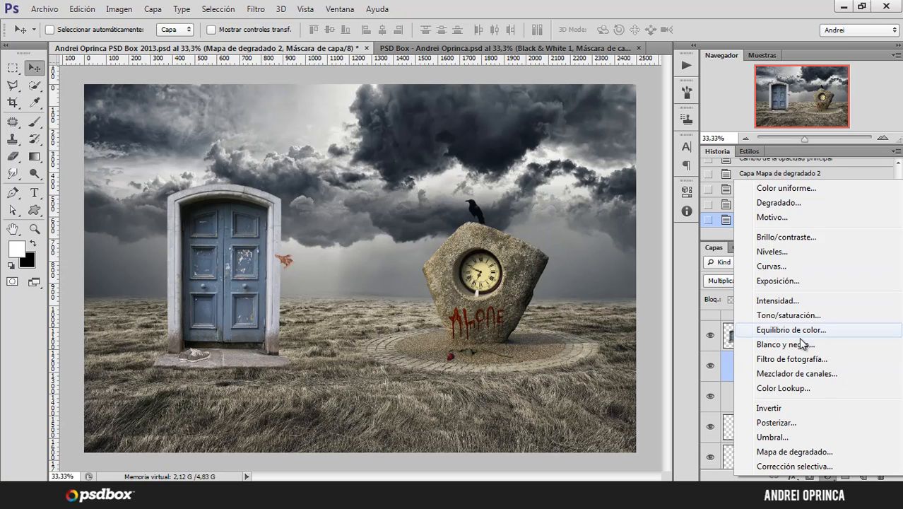
click(795, 350)
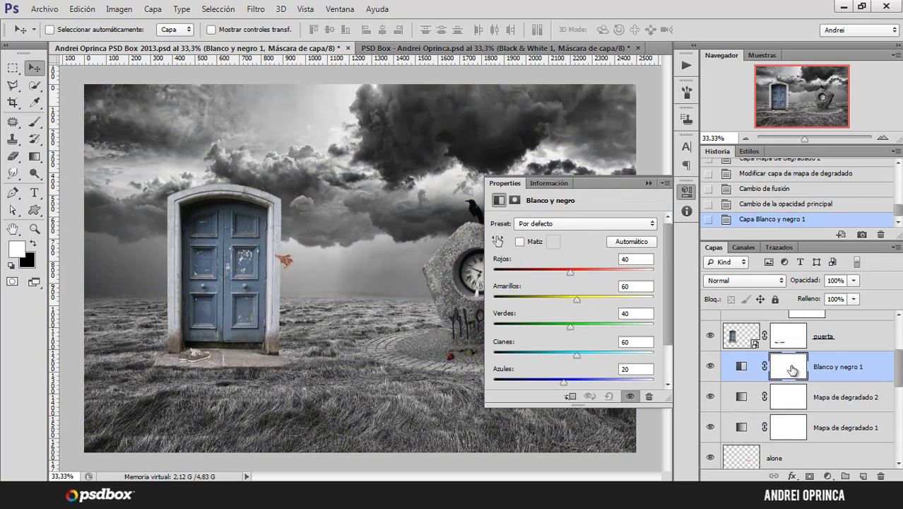
click(636, 259)
drag(569, 273, 610, 273)
key(Tab)
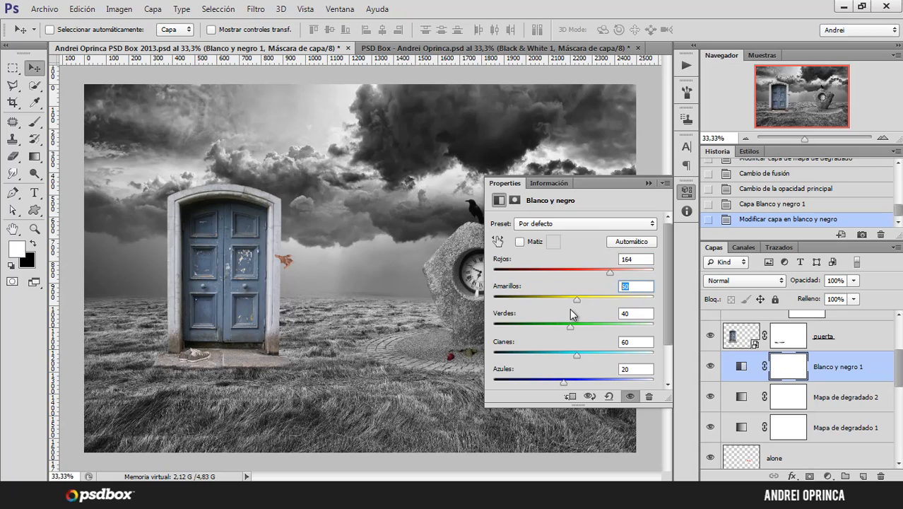
text(-41)
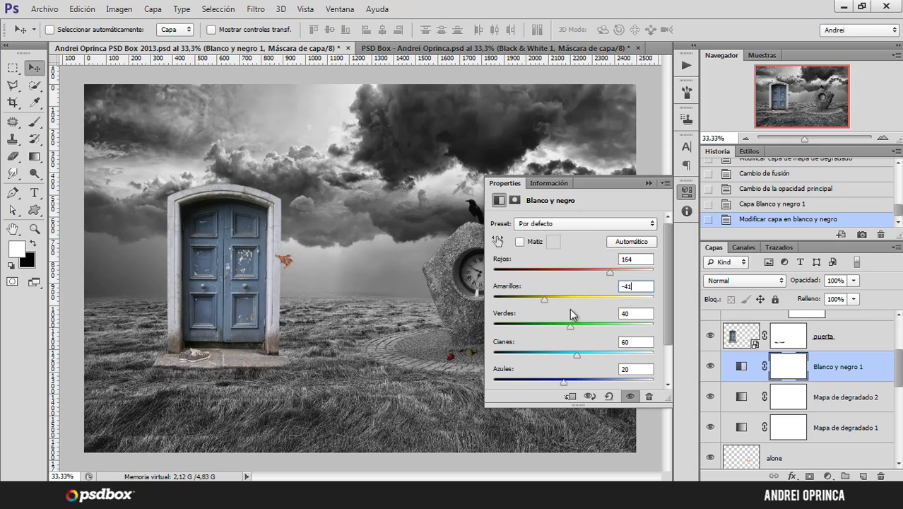
- Set the black and white adjustment's Verdes to 33, Cianes to 71, Azules to 11 and Amarillos to -43
key(Tab)
text(33)
key(Tab)
text(71)
key(Tab)
click(636, 369)
text(11)
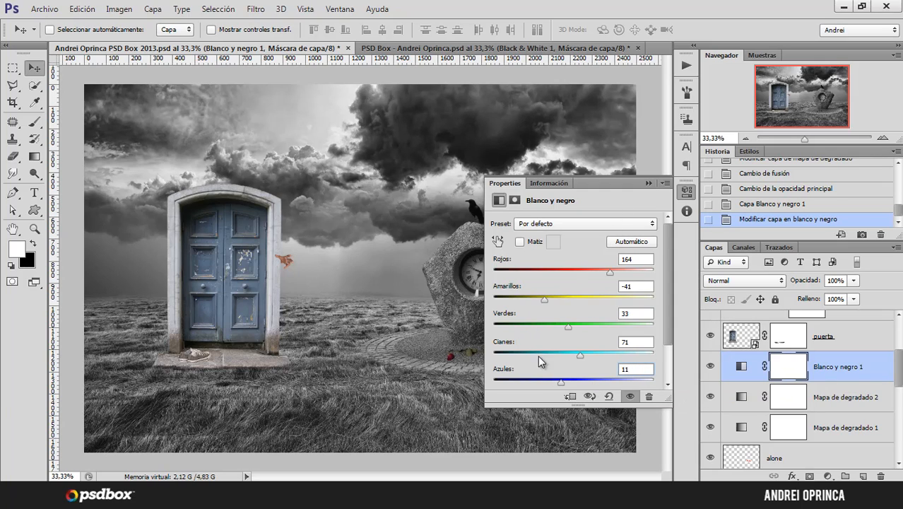
mouse_move(561, 382)
mouse_down()
mouse_move(524, 380)
mouse_move(581, 380)
mouse_move(561, 382)
mouse_up()
drag(590, 300, 543, 317)
click(648, 183)
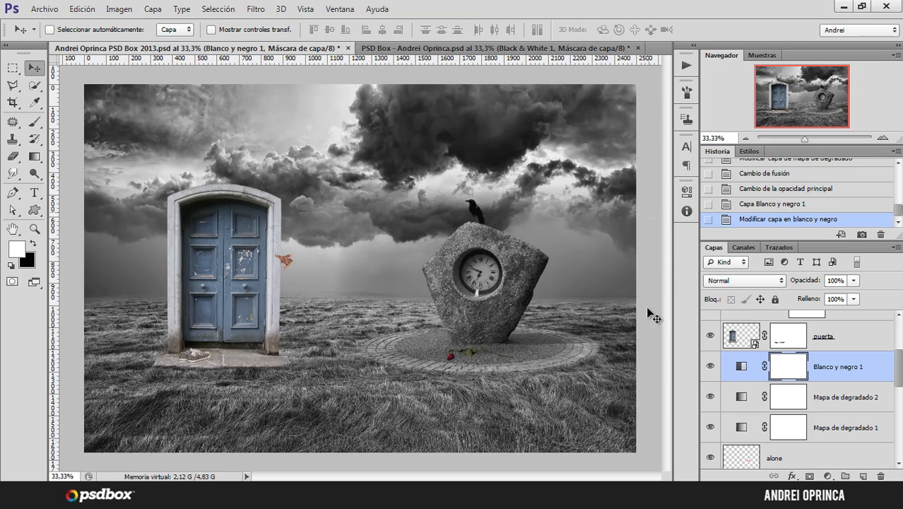
- Reduce the Blanco y negro 1 layer's opacity to 37% and compare the image with and without it
click(853, 280)
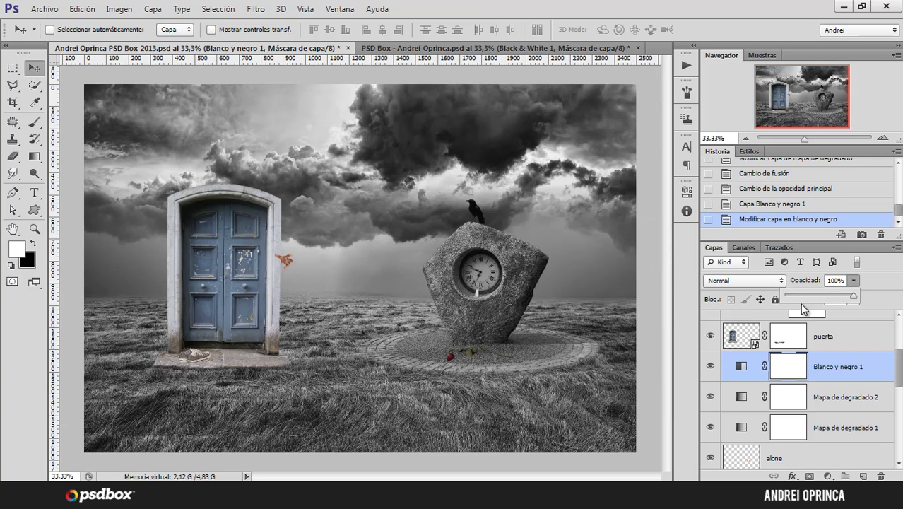
drag(807, 297, 805, 302)
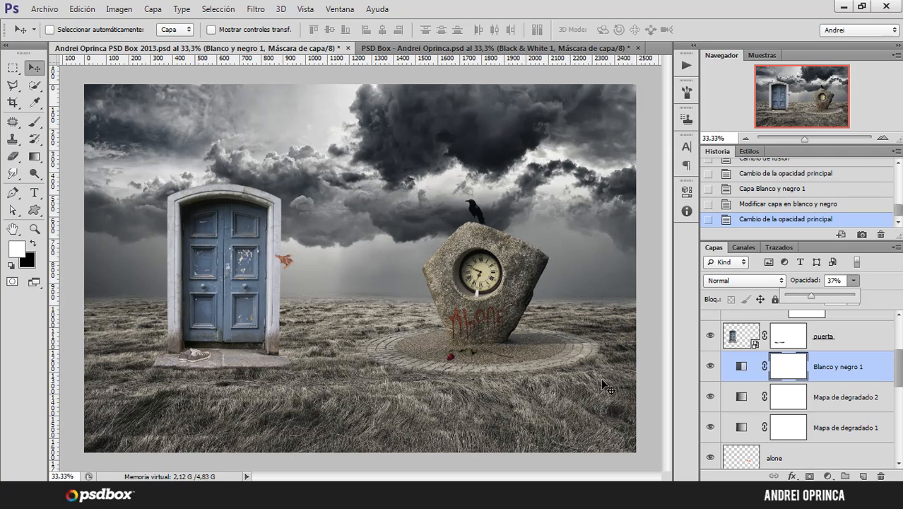
click(711, 368)
click(710, 367)
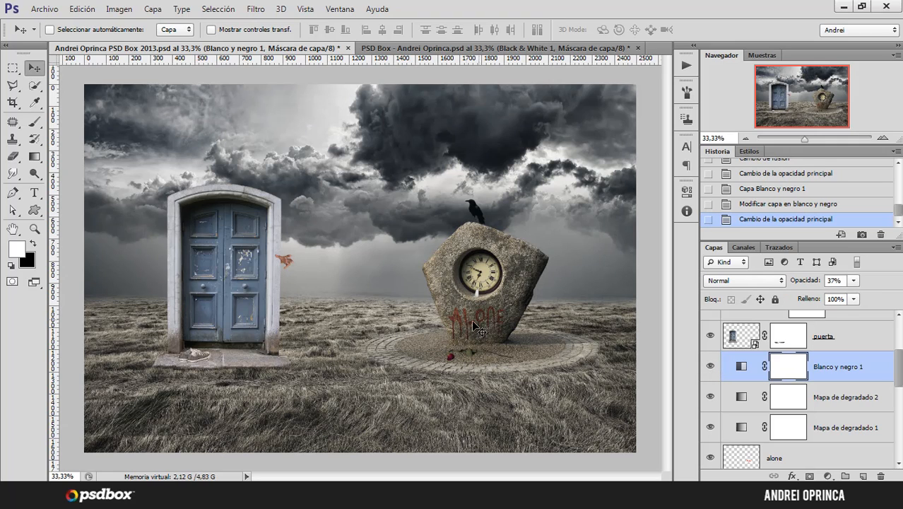
- Lower the Rojos value of Blanco y negro 1 to slightly under 124, checking the ALONE lettering up close
double_click(742, 371)
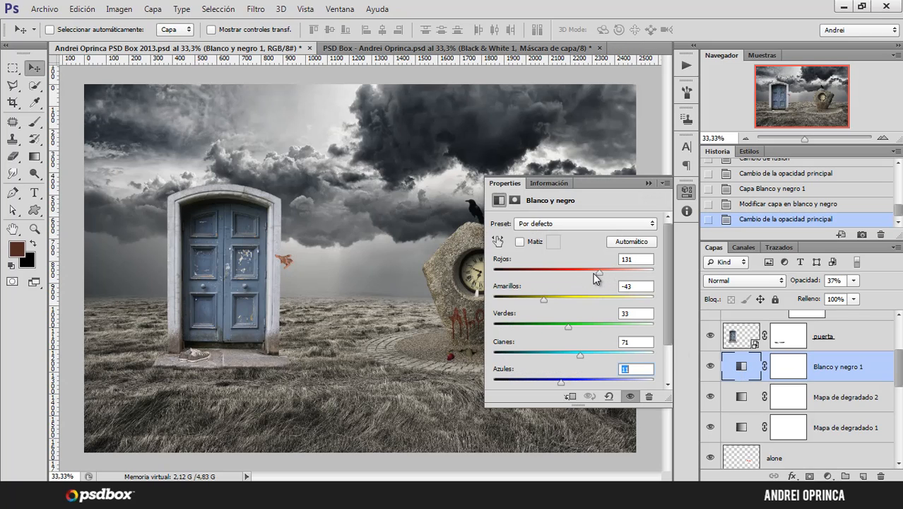
drag(615, 272, 596, 277)
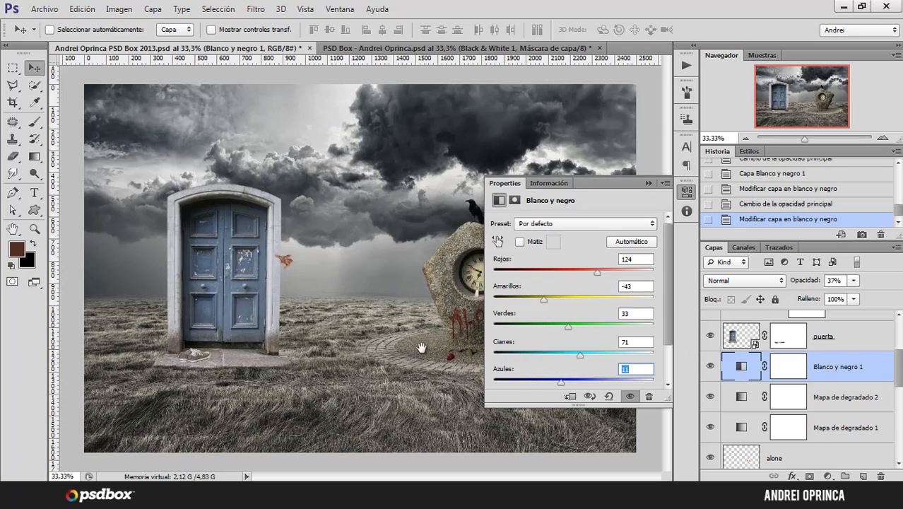
click(455, 328)
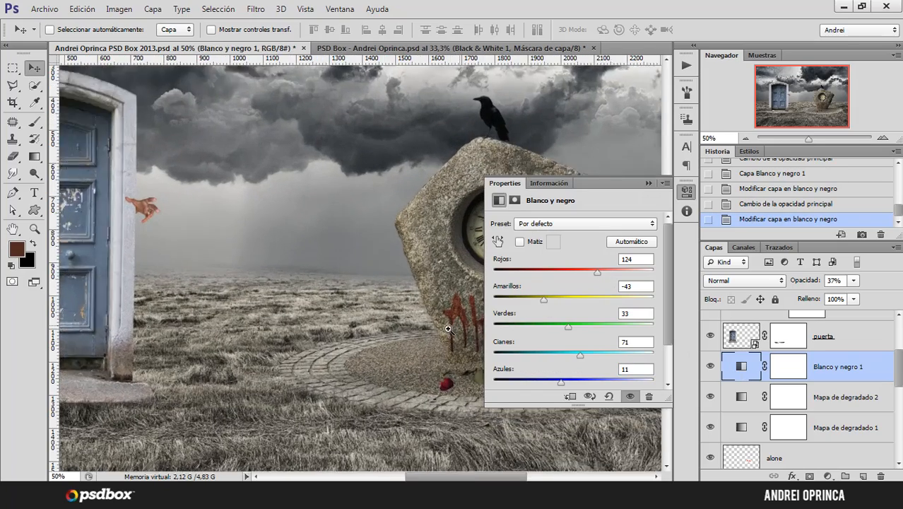
click(439, 357)
drag(439, 357, 326, 299)
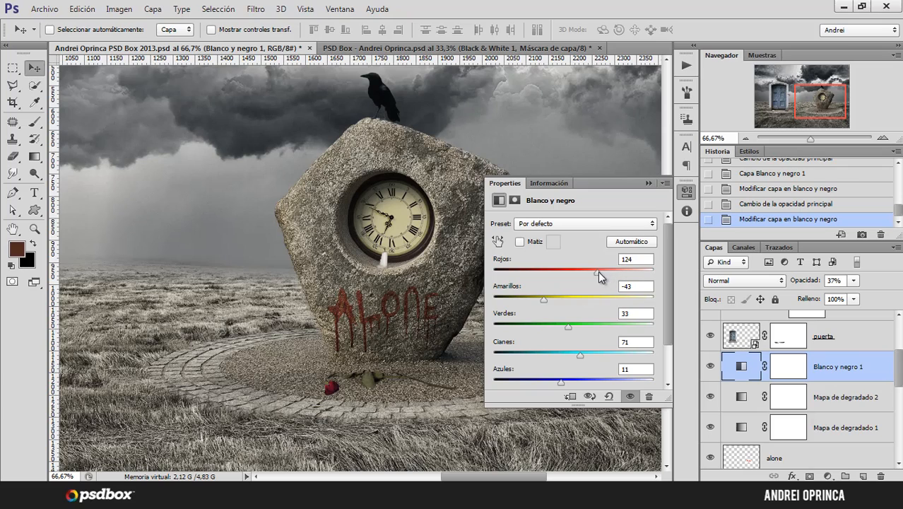
mouse_move(597, 271)
mouse_down()
mouse_move(612, 271)
mouse_move(594, 274)
mouse_up()
click(648, 182)
key(ctrl+minus)
key(ctrl+minus)
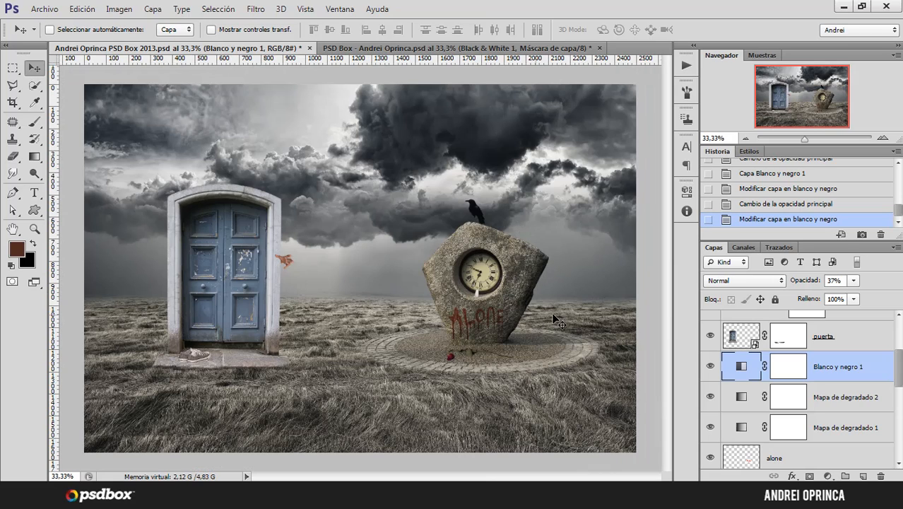
- Straighten the RGB curve of the Curvas 1 adjustment clipped to the ESCULTURA layer
scroll(880, 370, down, 5)
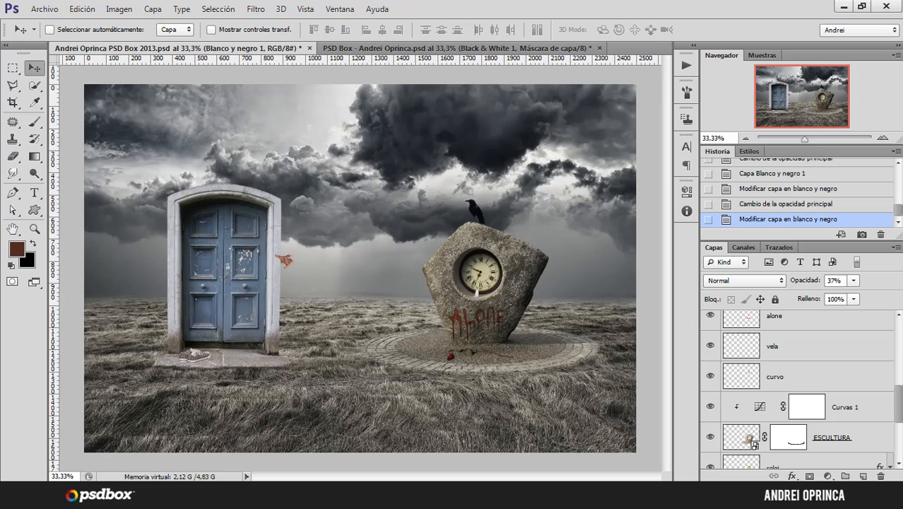
scroll(900, 400, down, 1)
click(748, 368)
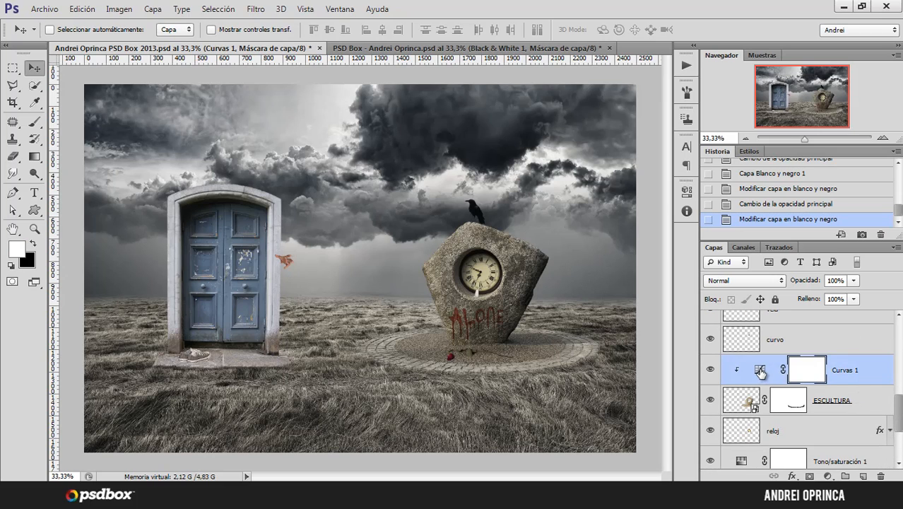
double_click(760, 368)
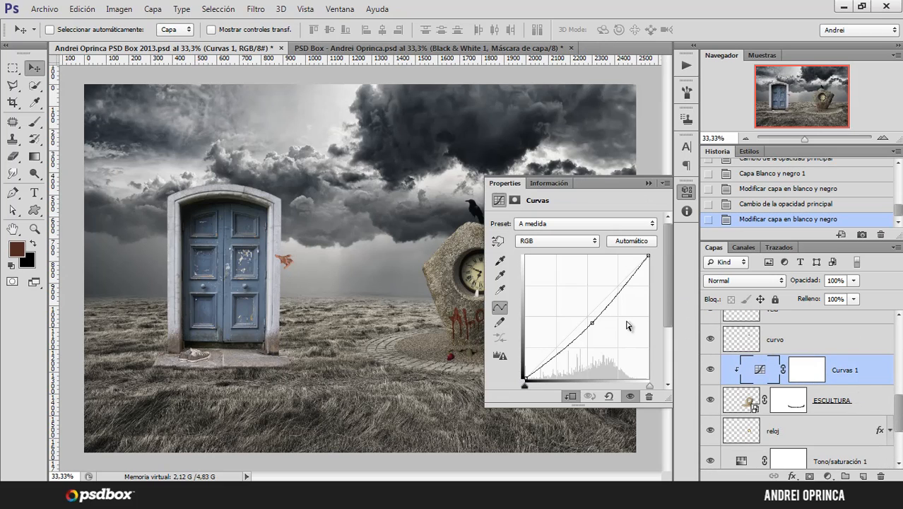
drag(592, 323, 591, 313)
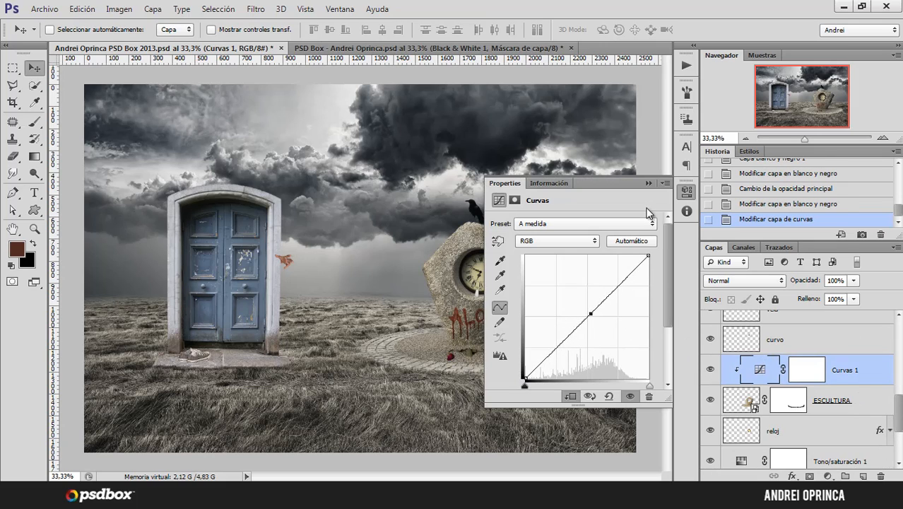
click(647, 184)
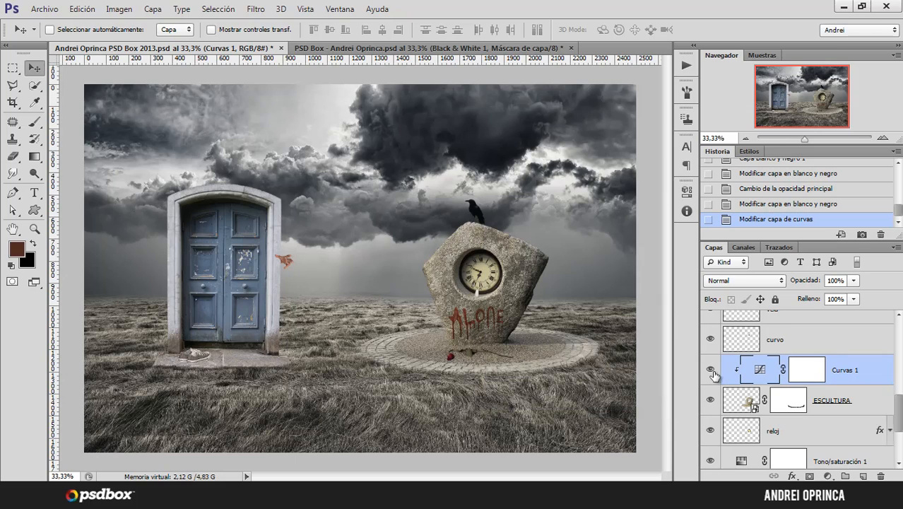
- Check the sculpture with Curvas 1 switched off and on, and delete that adjustment layer
click(709, 370)
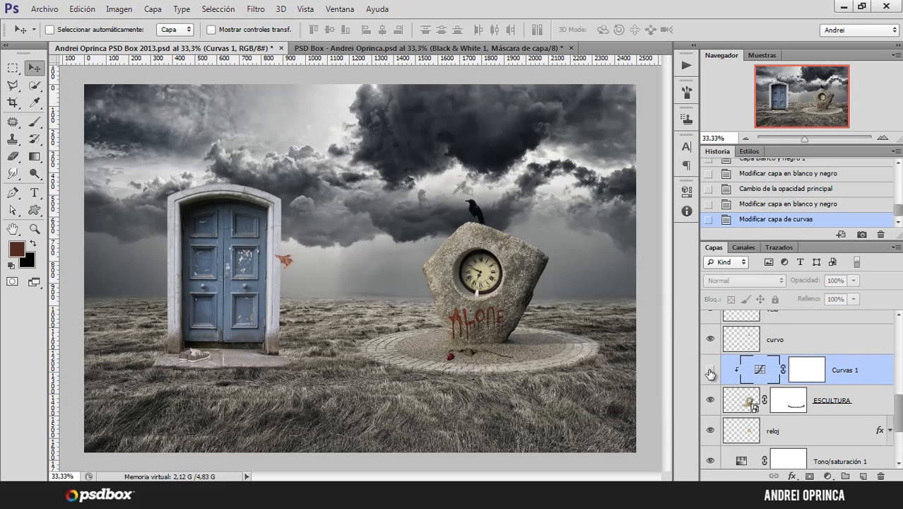
click(710, 370)
drag(880, 375, 880, 475)
- Duplicate the puerta layer directly beneath the original, above Blanco y negro 1
scroll(897, 422, up, 2)
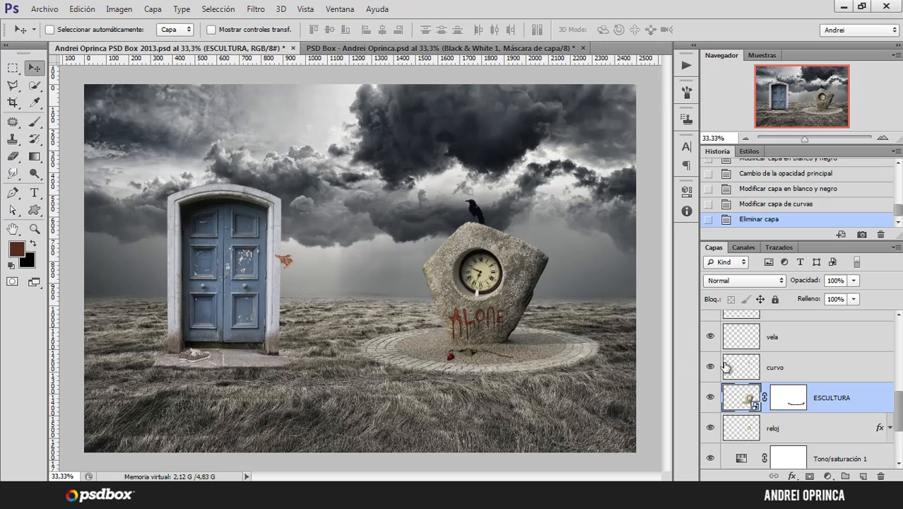
drag(900, 417, 899, 338)
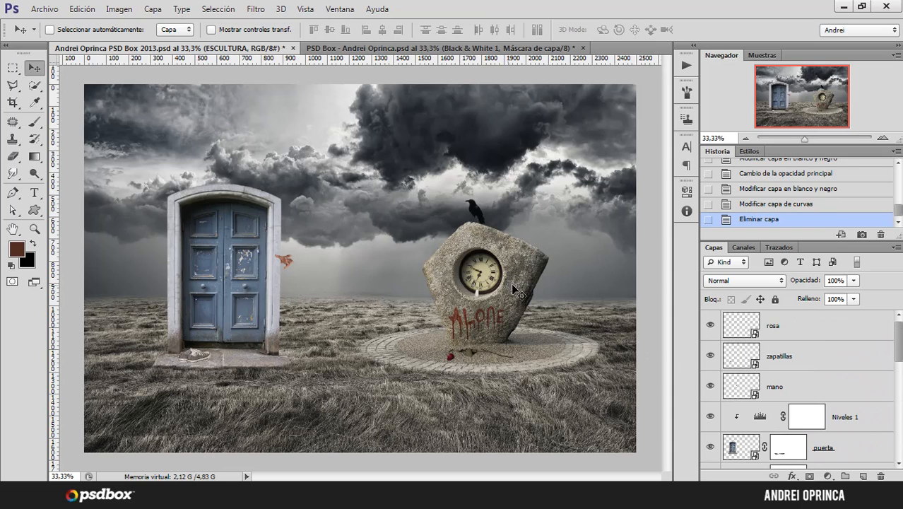
click(843, 334)
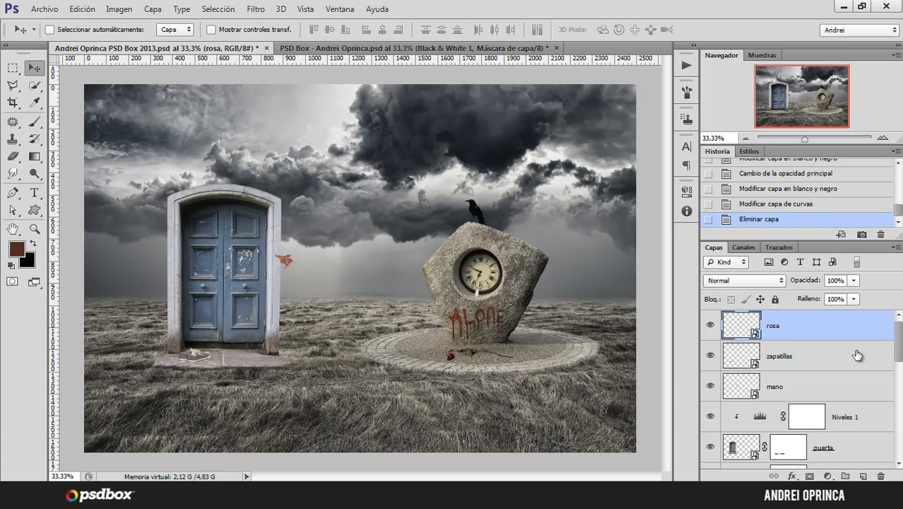
scroll(897, 348, down, 1)
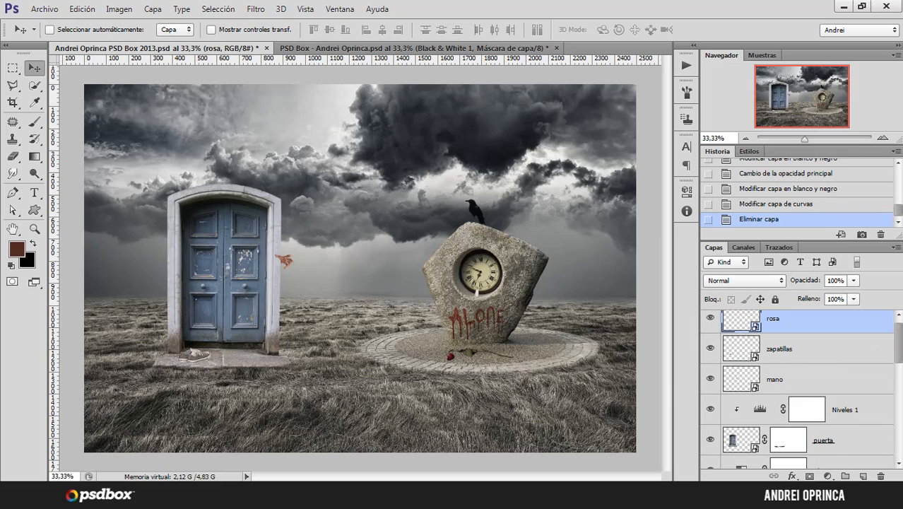
scroll(812, 353, down, 3)
click(844, 351)
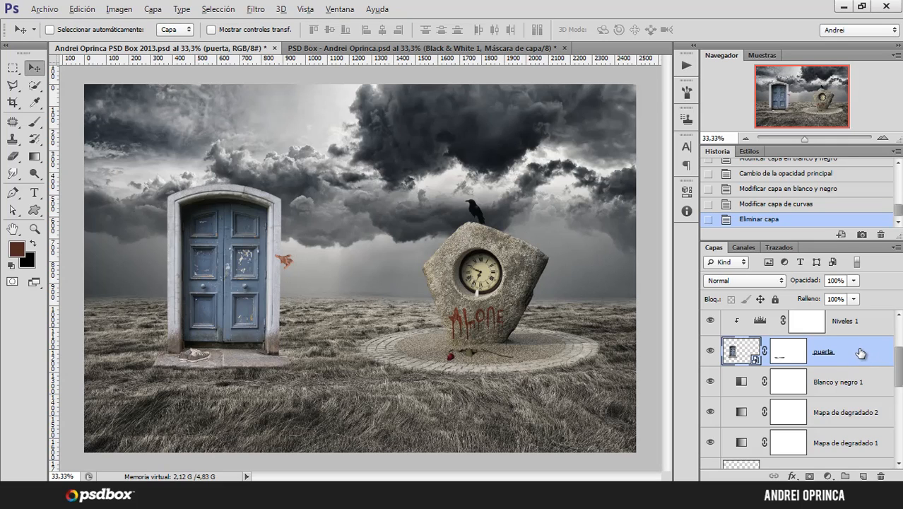
drag(858, 351, 853, 366)
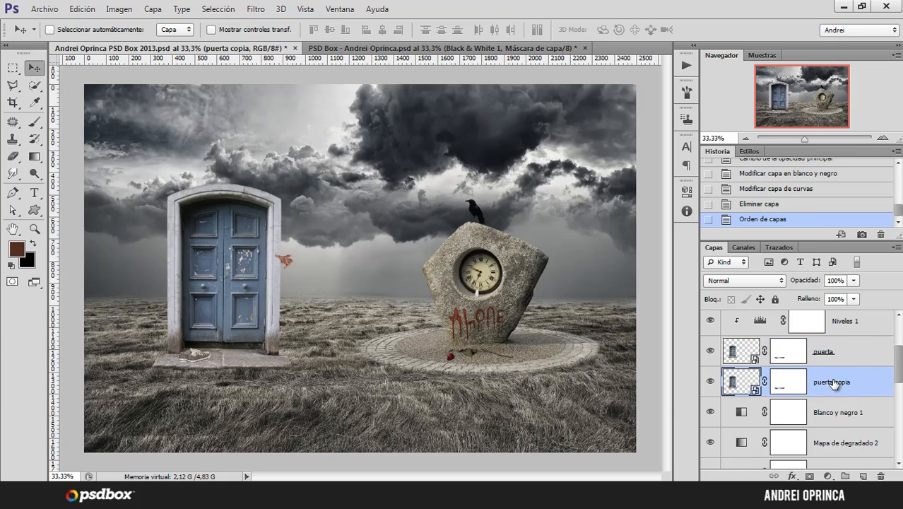
- Delete the layer mask of the puerta copia layer and rasterize the layer
drag(790, 385, 799, 389)
drag(834, 417, 881, 475)
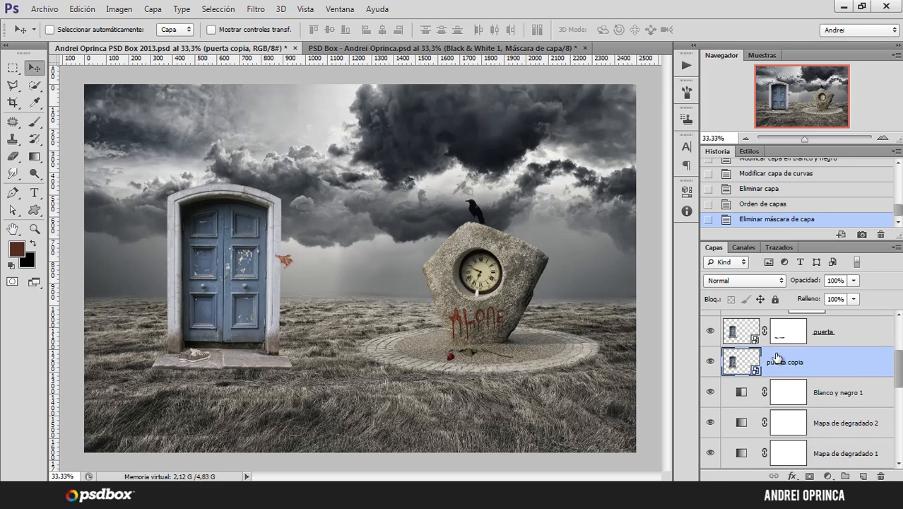
right_click(822, 363)
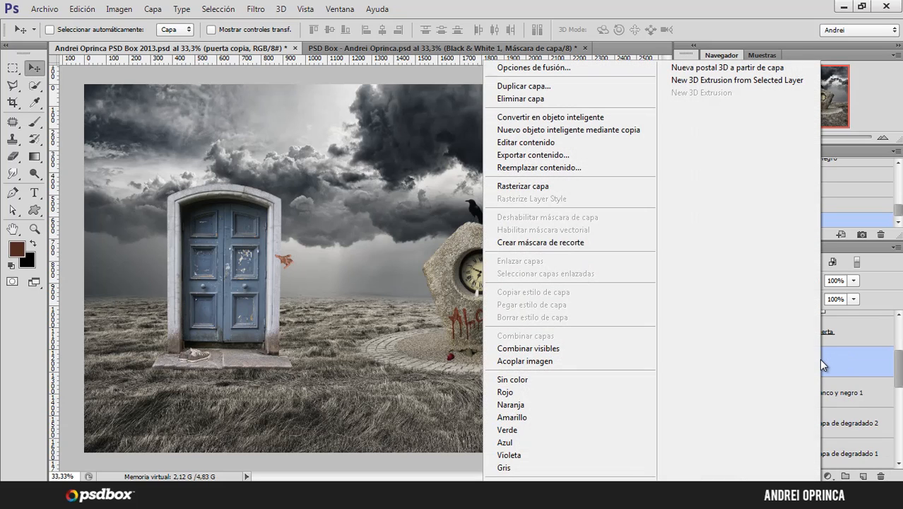
click(525, 188)
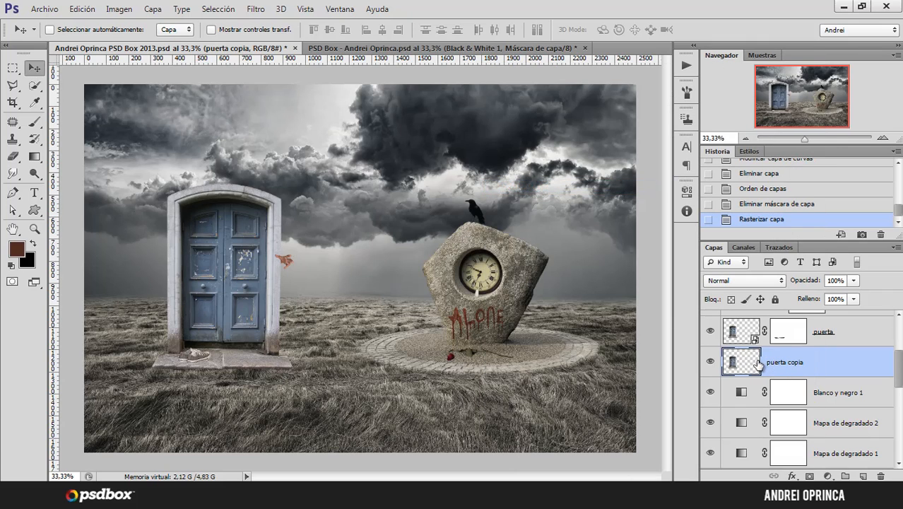
- Move the door on the puerta copia layer sideways, placing it between the original door and the clock sculpture
click(710, 330)
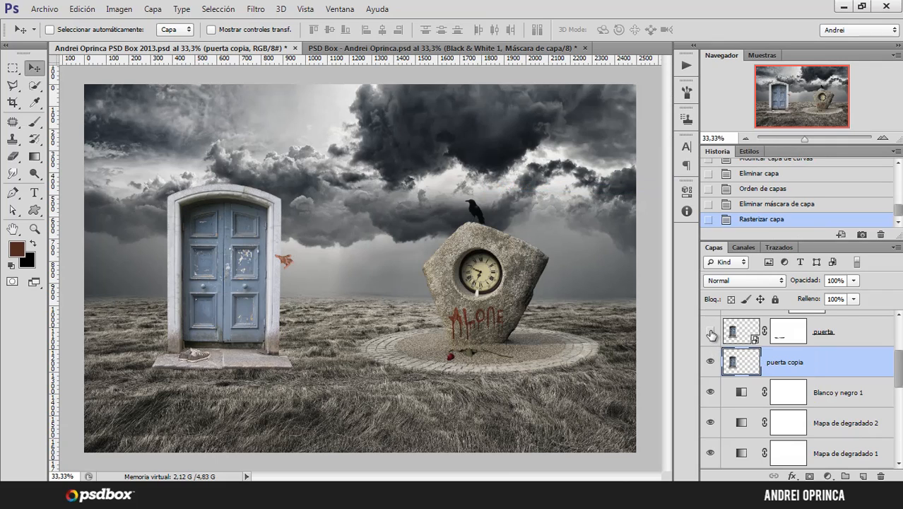
click(710, 331)
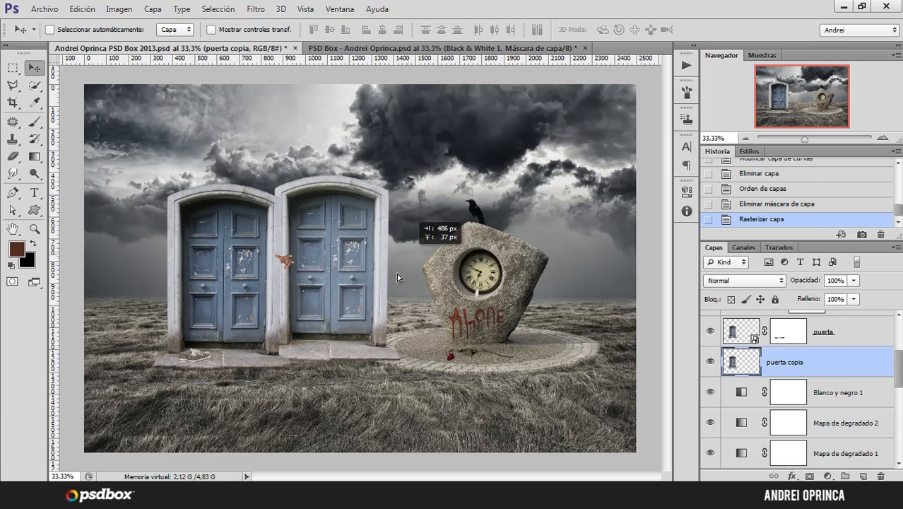
drag(307, 267, 378, 407)
key(ctrl+z)
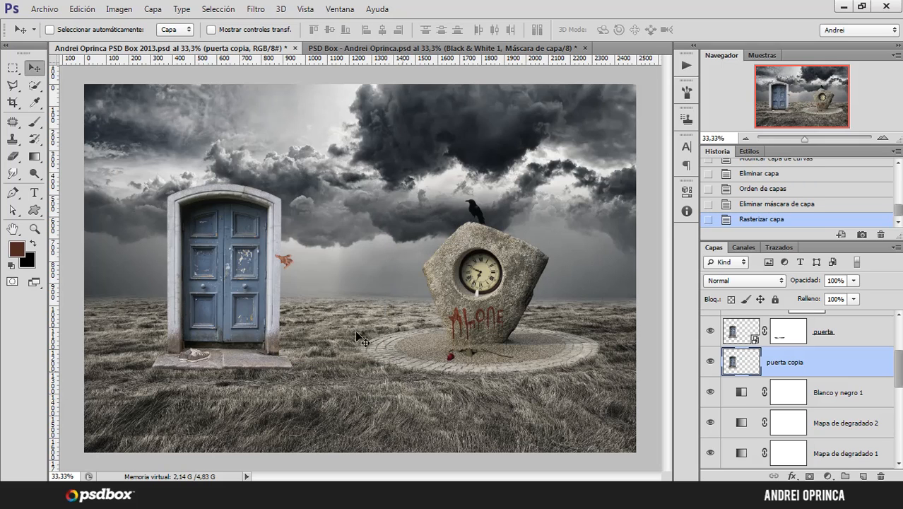
drag(239, 324, 371, 330)
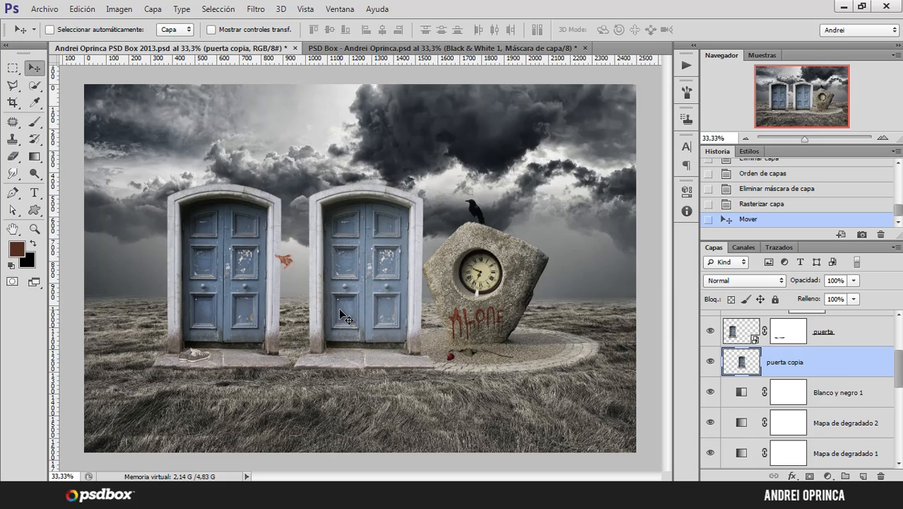
- Turn the puerta copia door solid black with Hue/Saturation, setting Luminosidad to -100
key(ctrl+u)
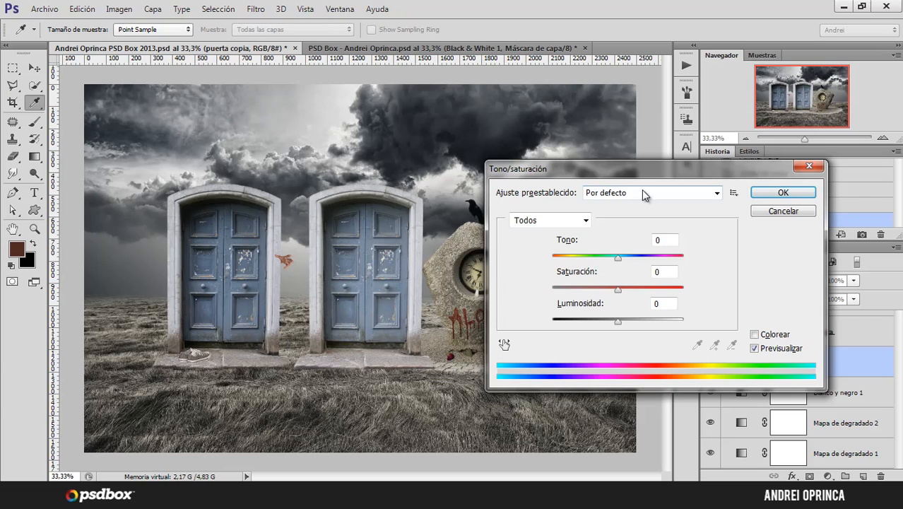
drag(622, 174, 626, 161)
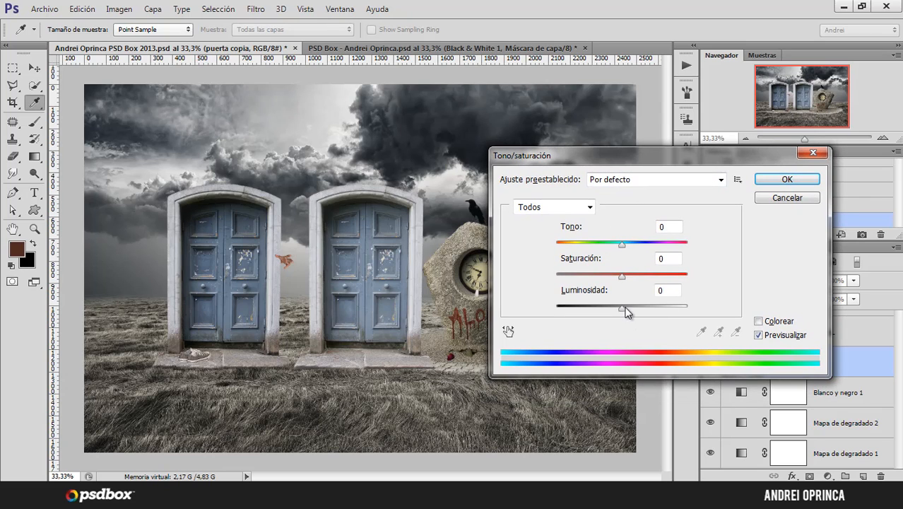
drag(622, 309, 550, 307)
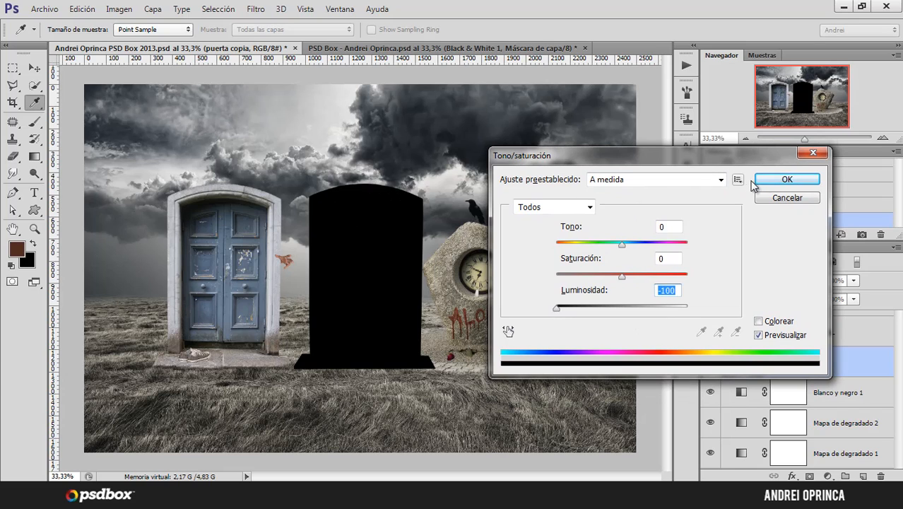
click(785, 180)
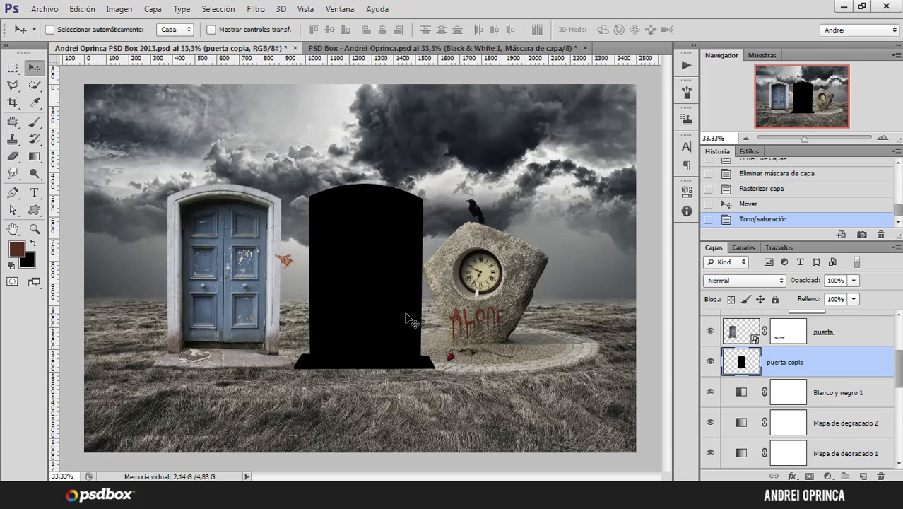
- Distort the black door silhouette into a flat shadow on the grass, running from the original door's stone step towards the clock sculpture
key(ctrl+t)
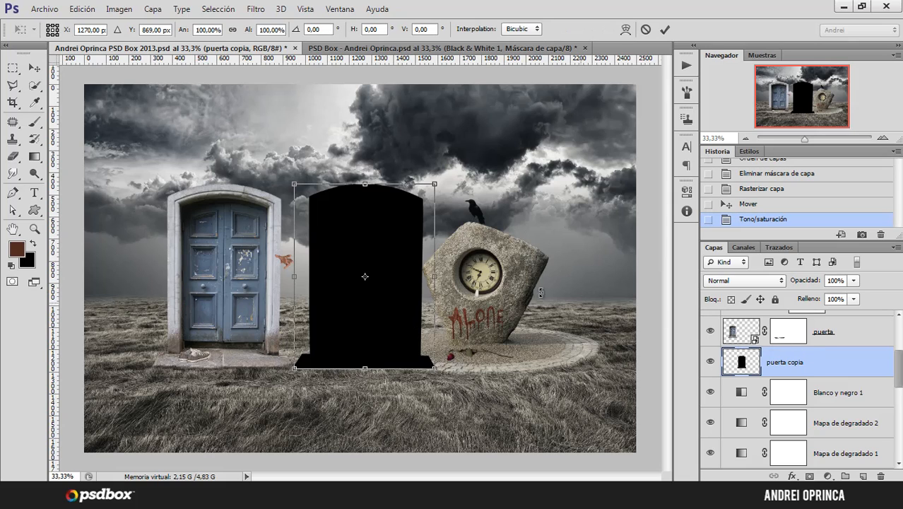
right_click(395, 243)
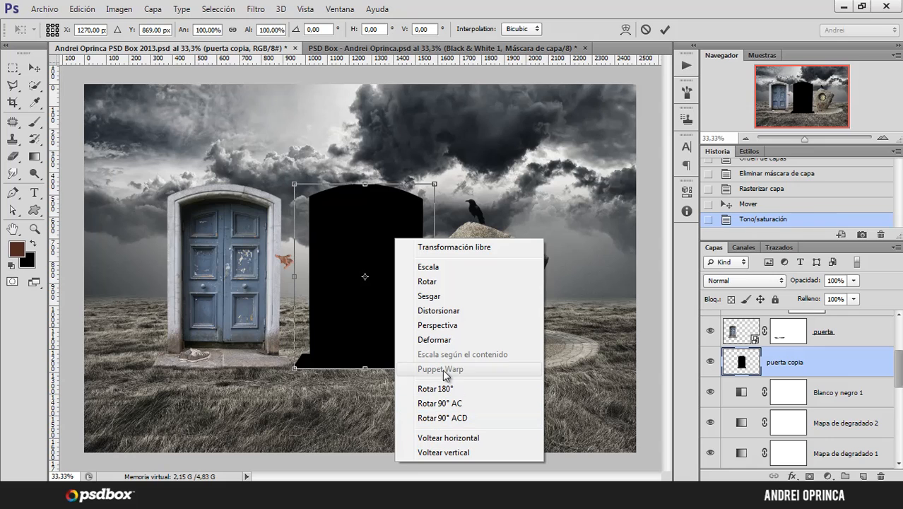
click(449, 313)
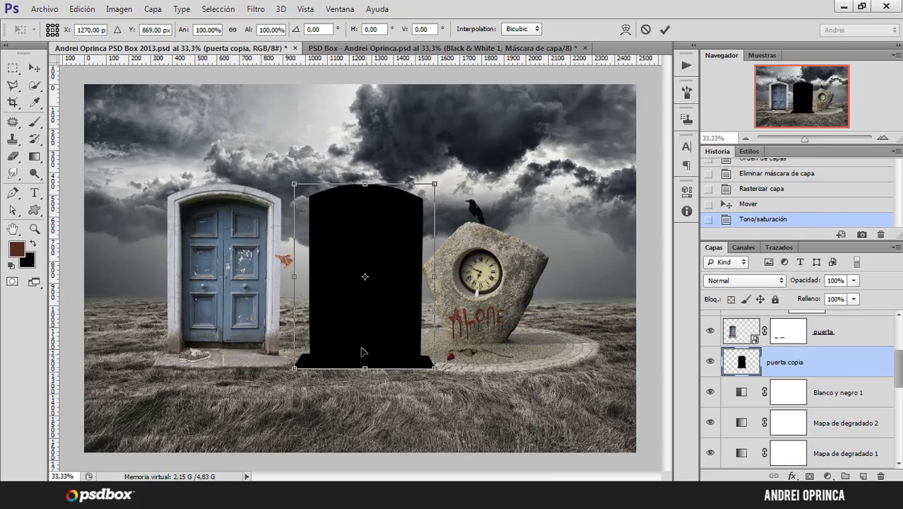
drag(363, 342, 244, 345)
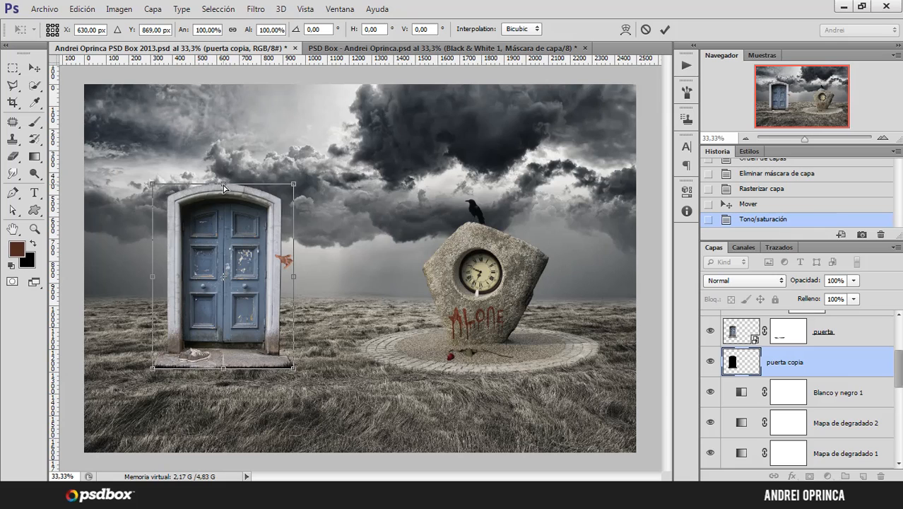
drag(224, 185, 396, 363)
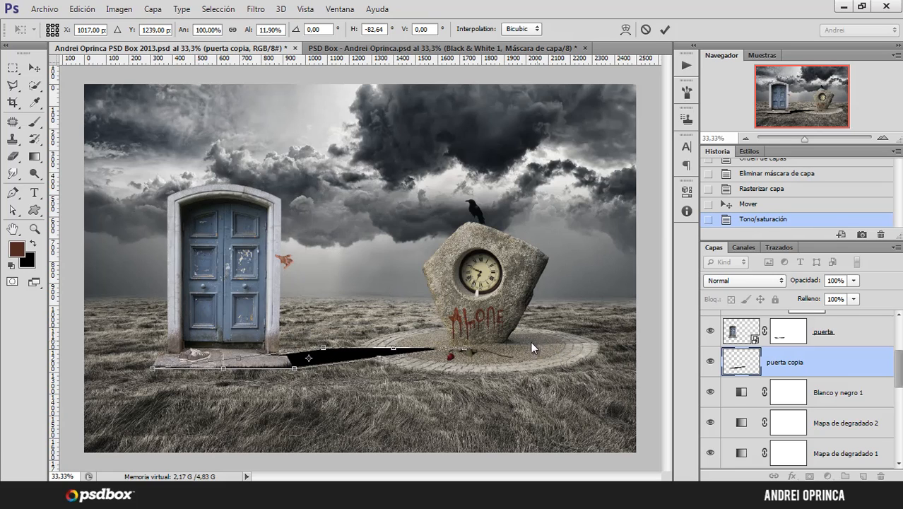
drag(227, 370, 247, 351)
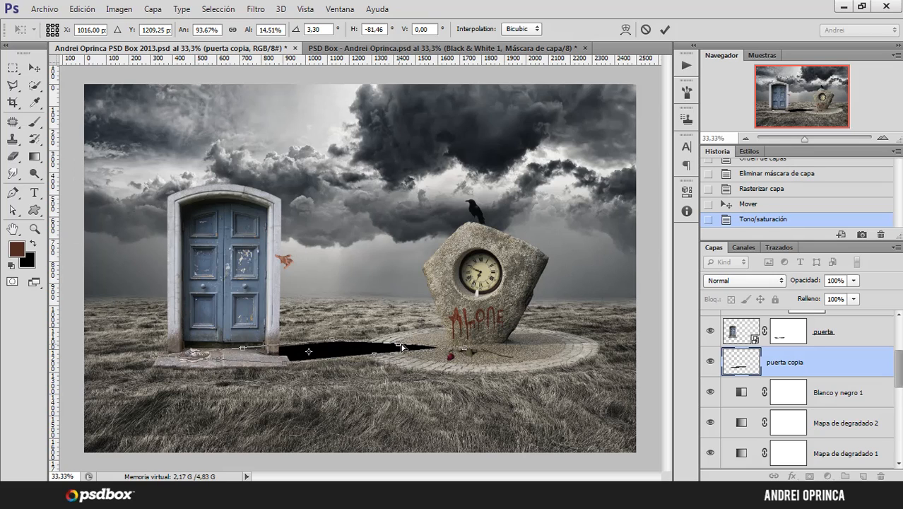
drag(401, 347, 411, 351)
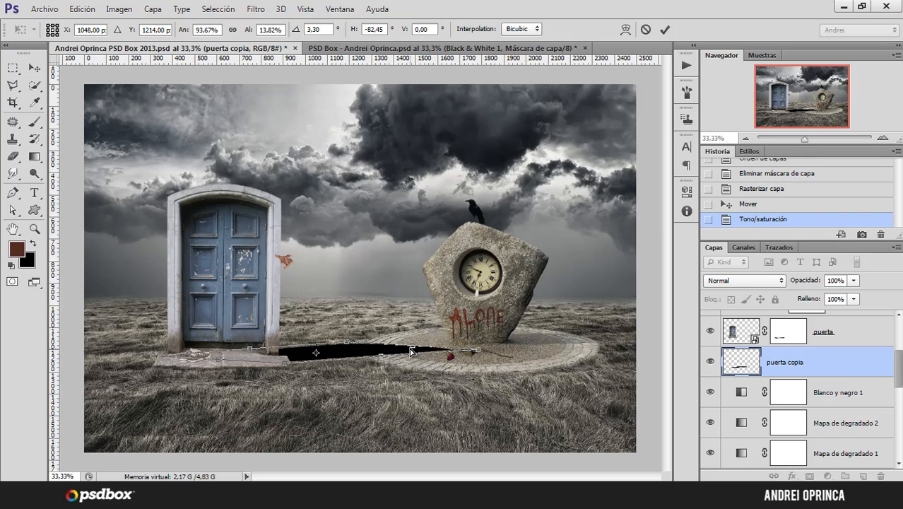
key(Return)
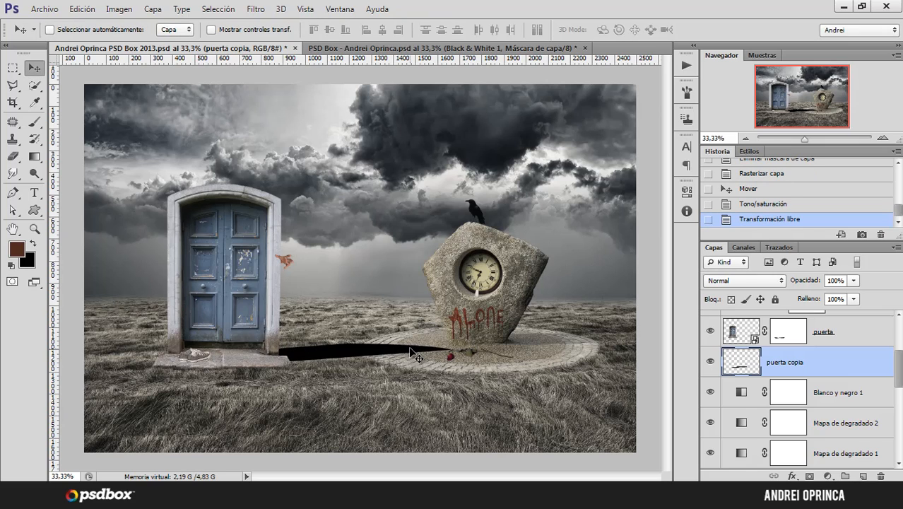
ctrl+click(253, 374)
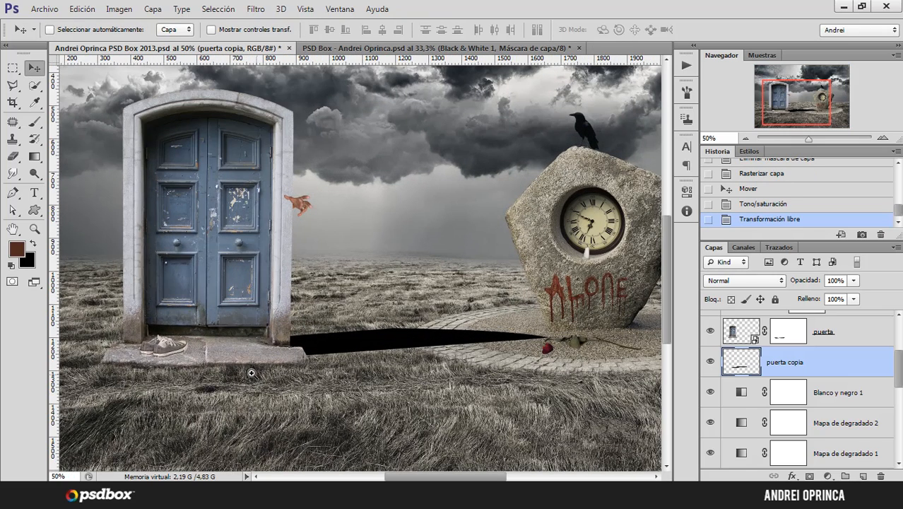
drag(329, 282, 324, 273)
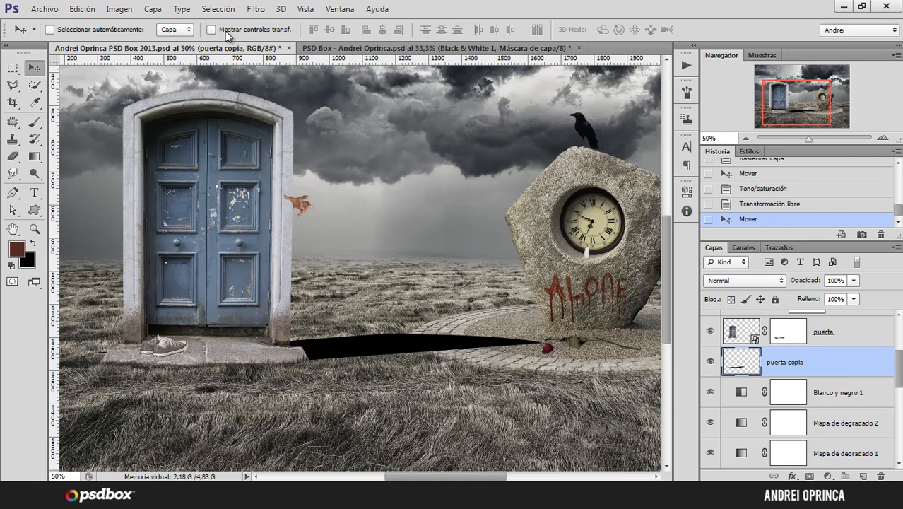
- Soften the door shadow with a Gaussian blur of 5,3 pixels and lower the puerta copia layer's opacity to 75%
click(255, 9)
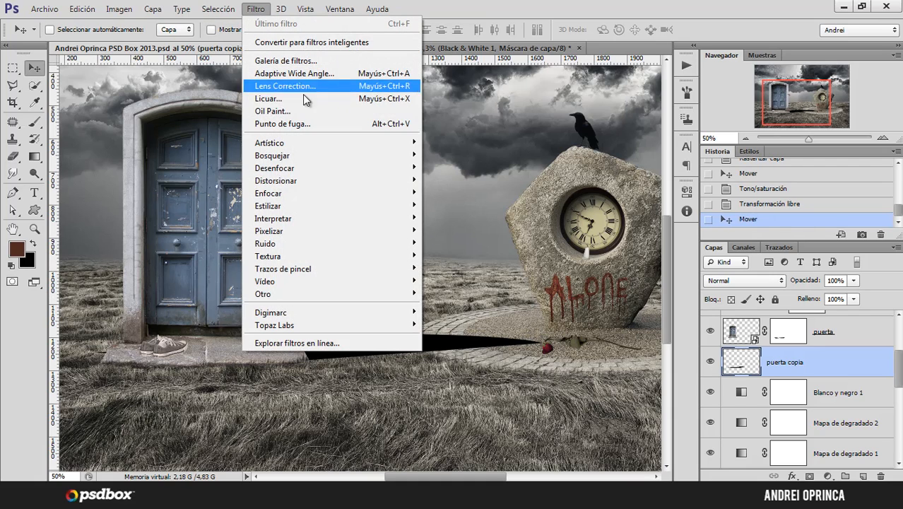
mouse_move(308, 173)
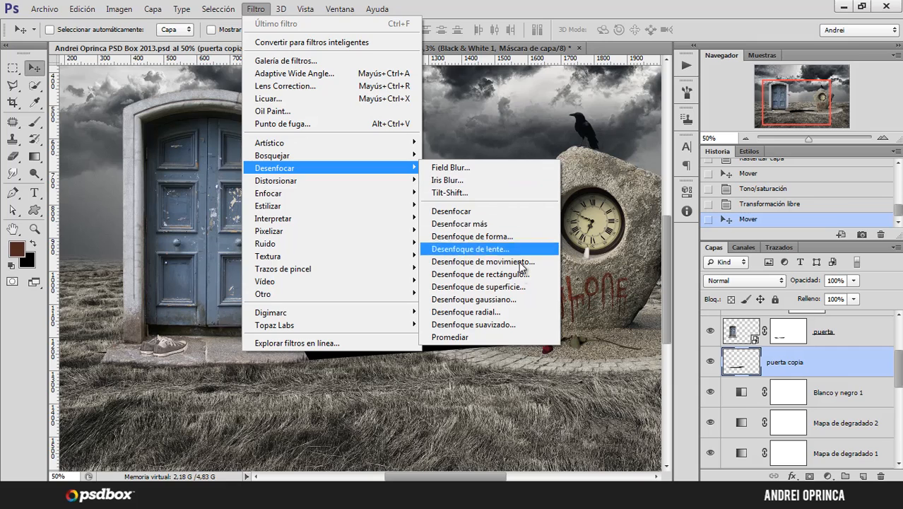
click(514, 300)
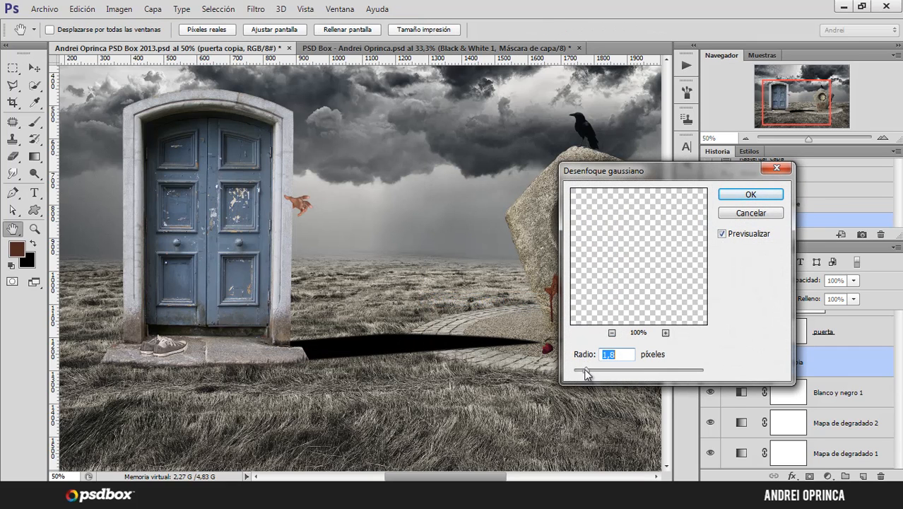
drag(589, 374, 614, 373)
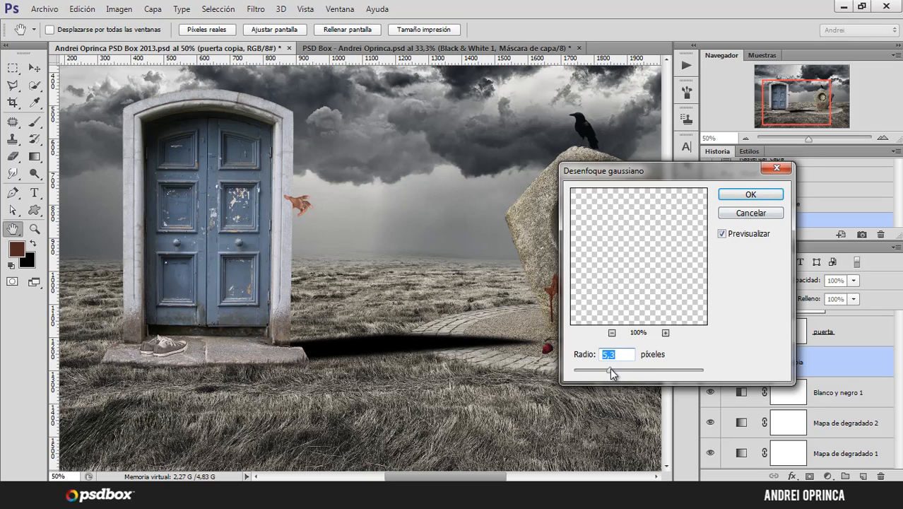
click(740, 194)
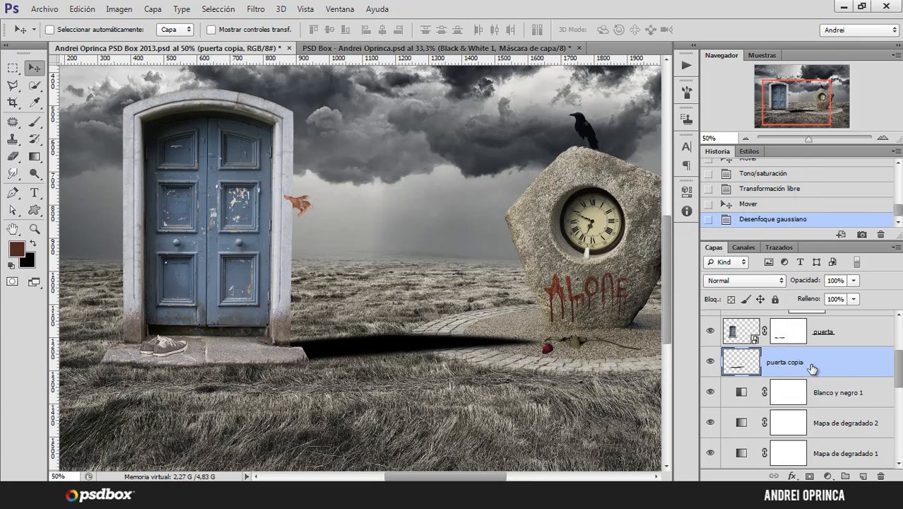
click(853, 280)
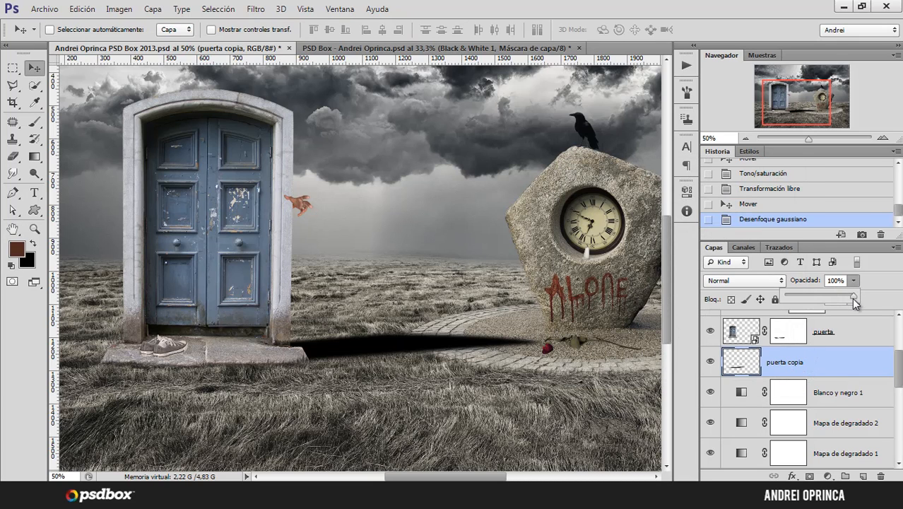
drag(853, 296, 837, 300)
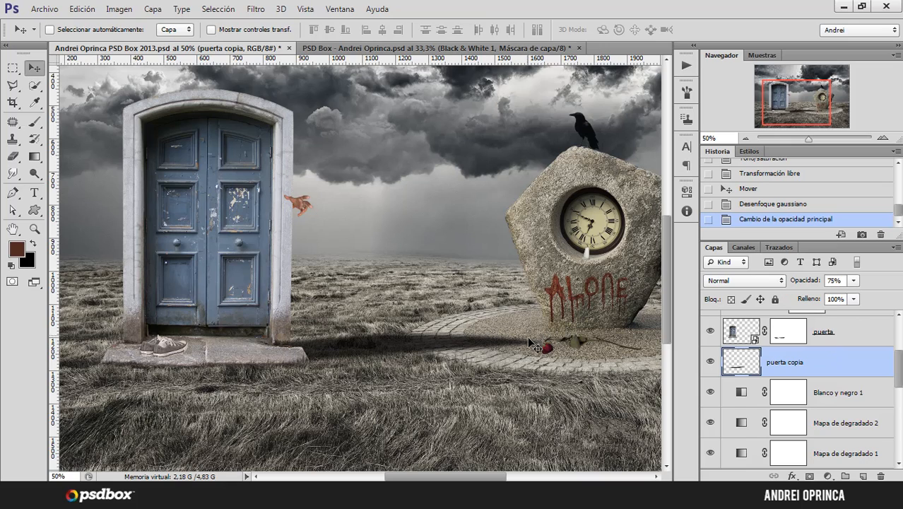
- Add a layer mask to puerta copia and fade the shadow's far end towards the sculpture with a linear white-to-black gradient
click(810, 476)
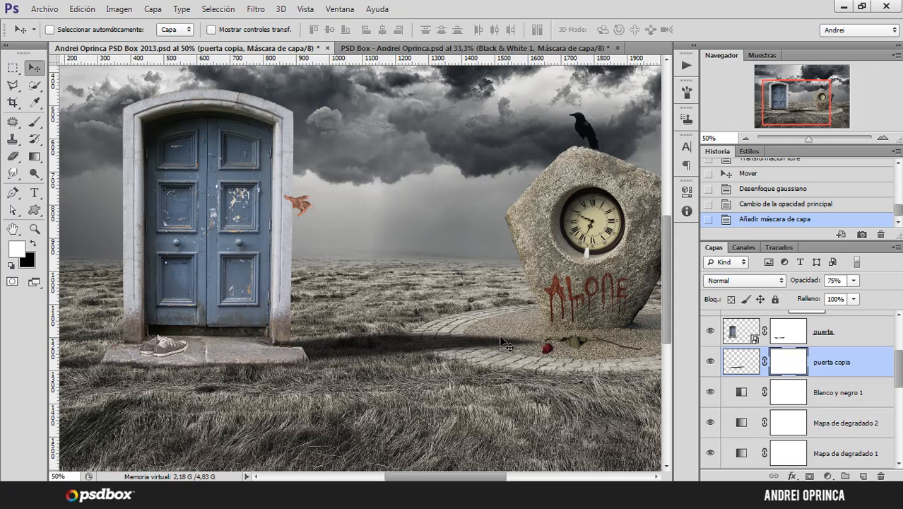
click(34, 156)
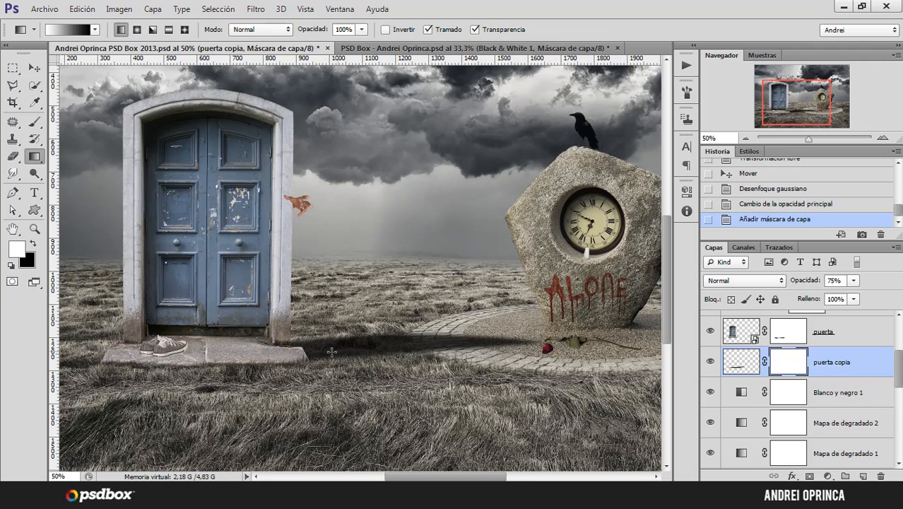
drag(333, 353, 542, 332)
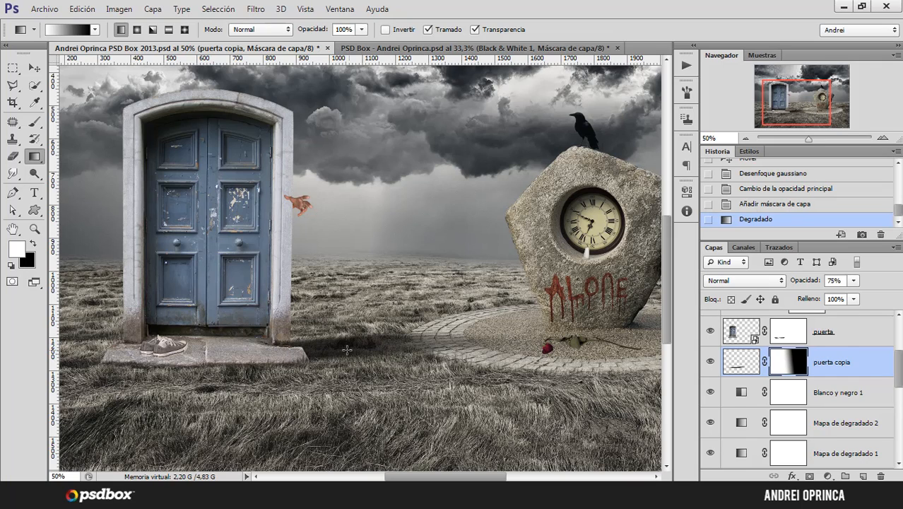
drag(387, 348, 472, 333)
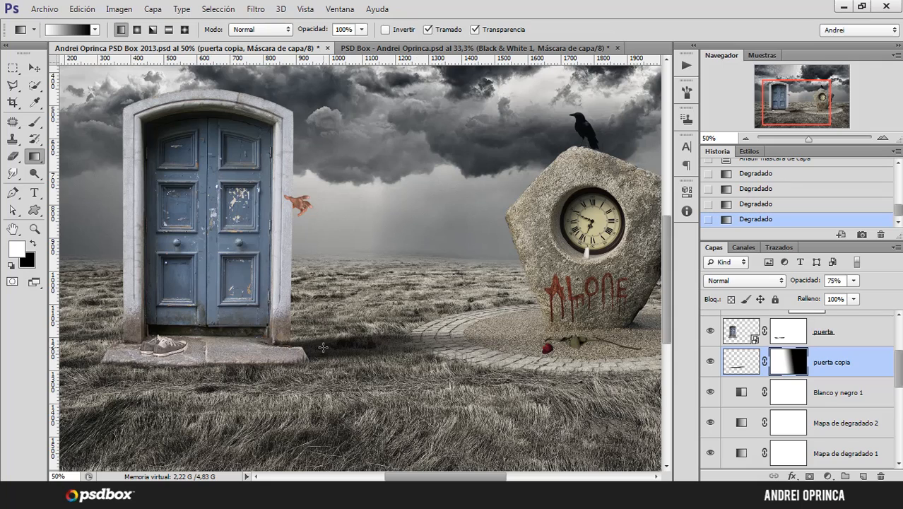
drag(356, 349, 508, 333)
drag(309, 352, 536, 332)
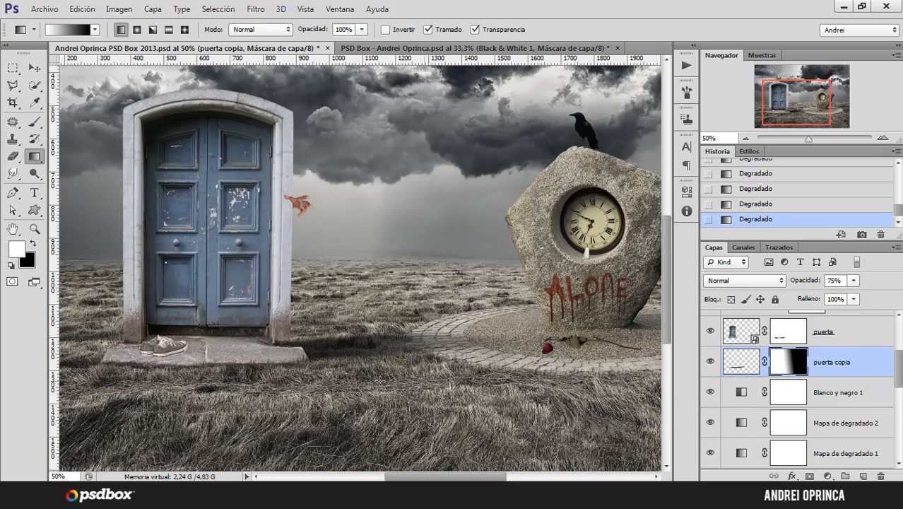
key(ctrl+minus)
key(ctrl+minus)
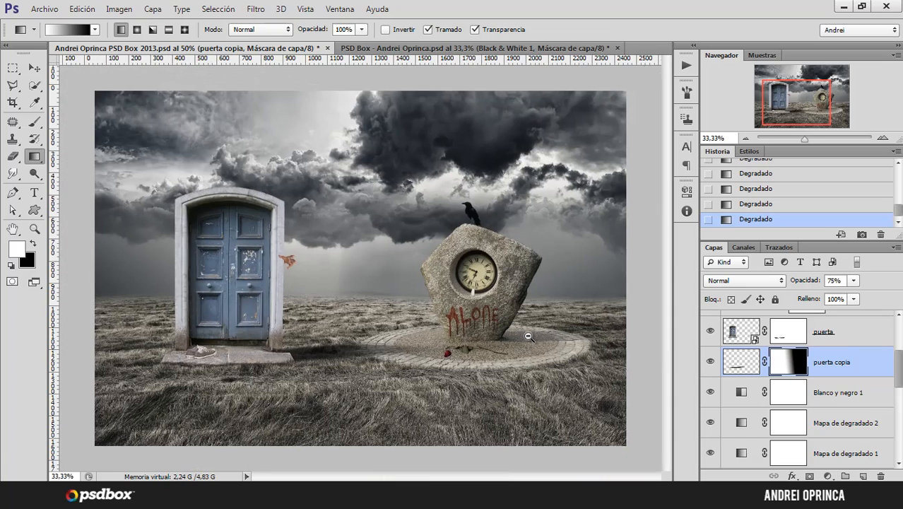
key(ctrl+plus)
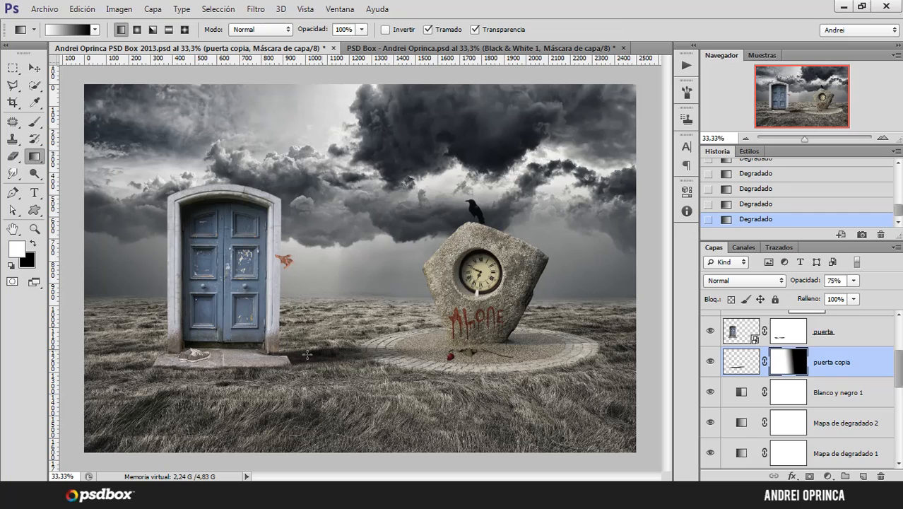
- Lower the puerta copia layer's opacity to 64% and redraw its mask's white-to-black gradient from the door's step towards the sculpture
click(853, 280)
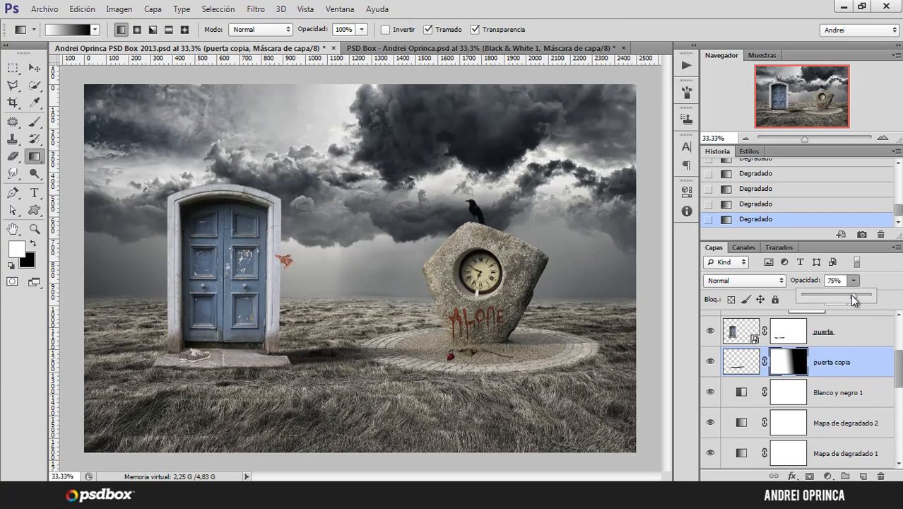
drag(853, 296, 848, 301)
click(737, 363)
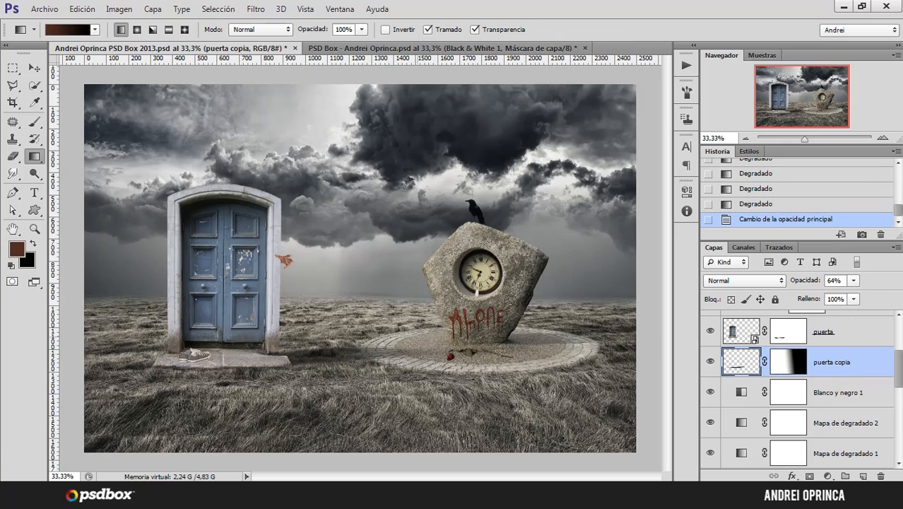
click(781, 365)
drag(321, 358, 422, 347)
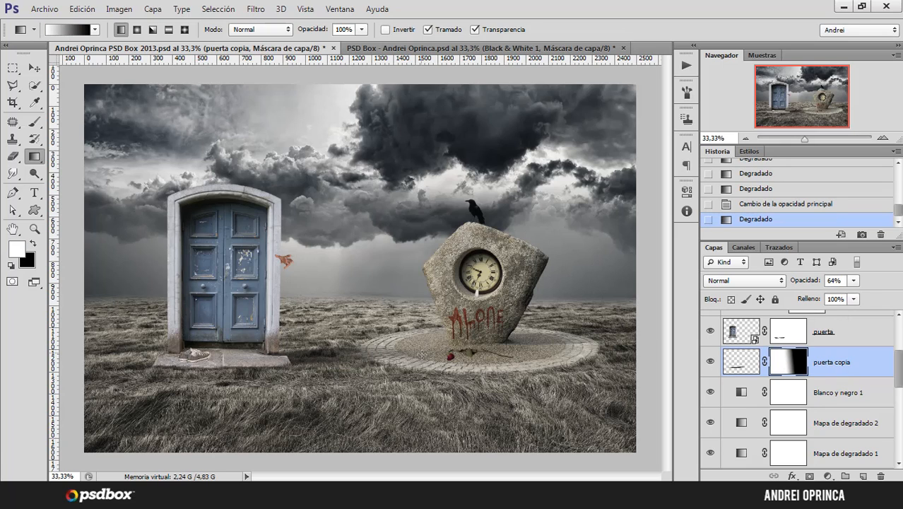
drag(273, 357, 450, 345)
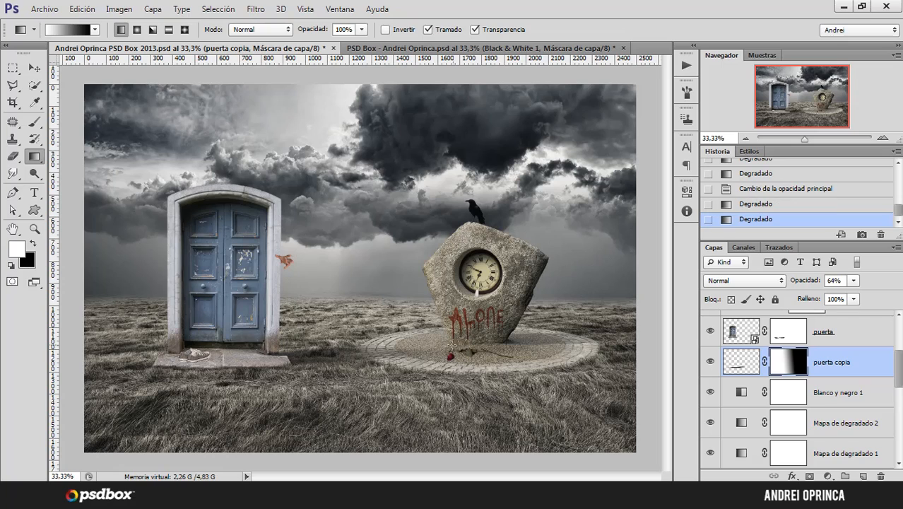
drag(316, 361, 428, 344)
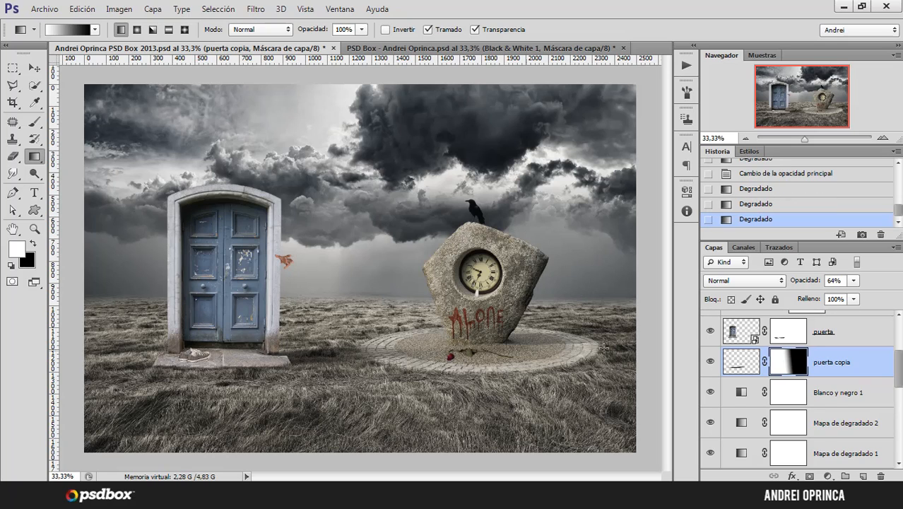
click(710, 361)
click(710, 361)
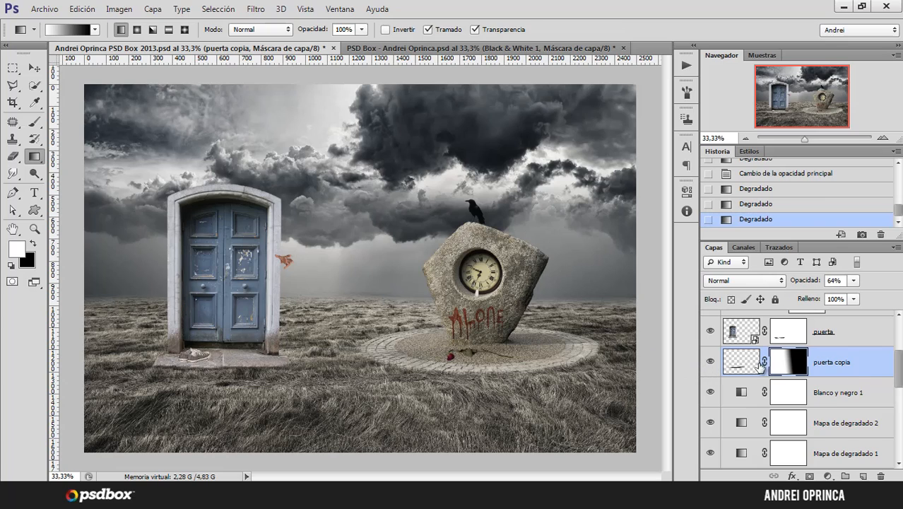
- Rename the puerta copia layer as sombra puerta
double_click(835, 362)
text(sombra)
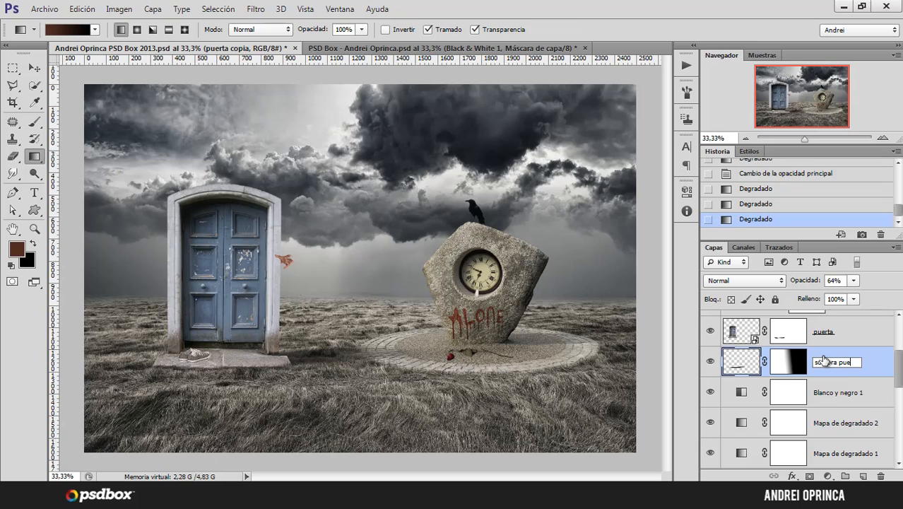
key(Return)
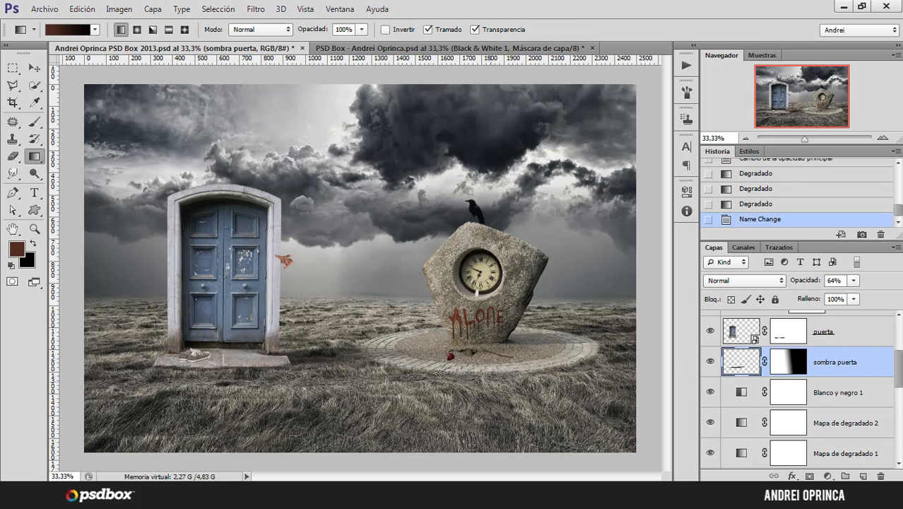
- Add a gradient map adjustment above the zapatillas layer and clip it so it affects only the shoes
click(204, 381)
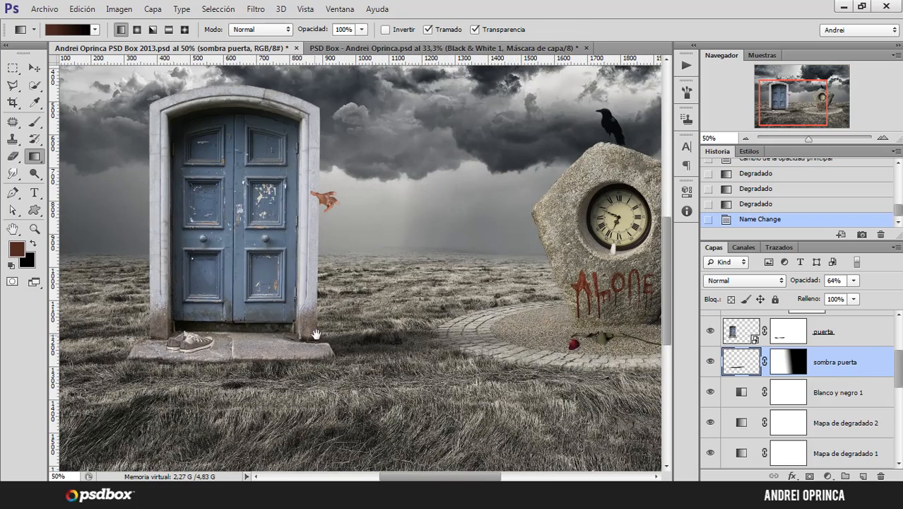
drag(316, 334, 404, 329)
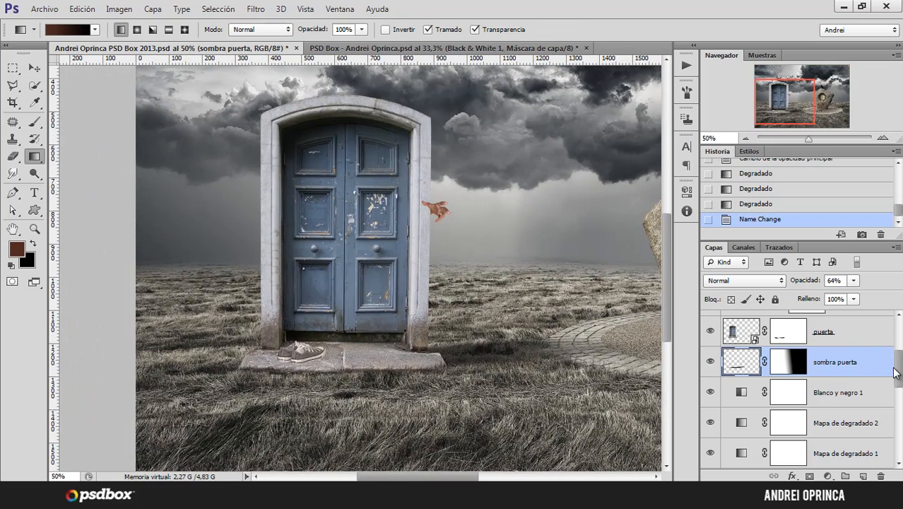
drag(896, 373, 897, 345)
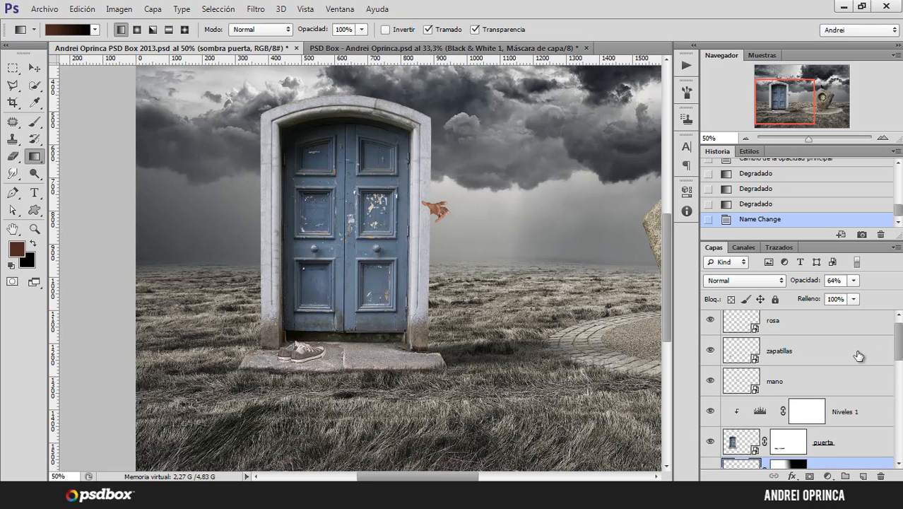
click(858, 354)
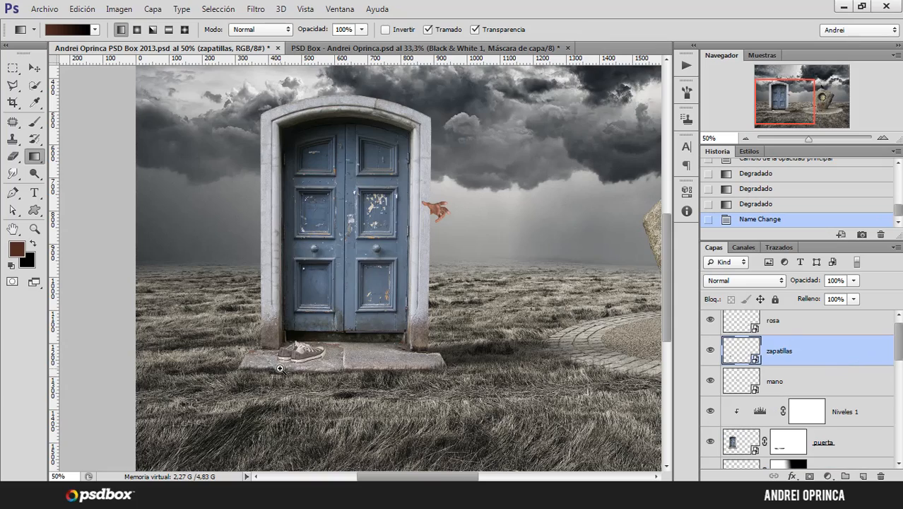
ctrl+click(280, 369)
ctrl+click(280, 368)
ctrl+click(280, 368)
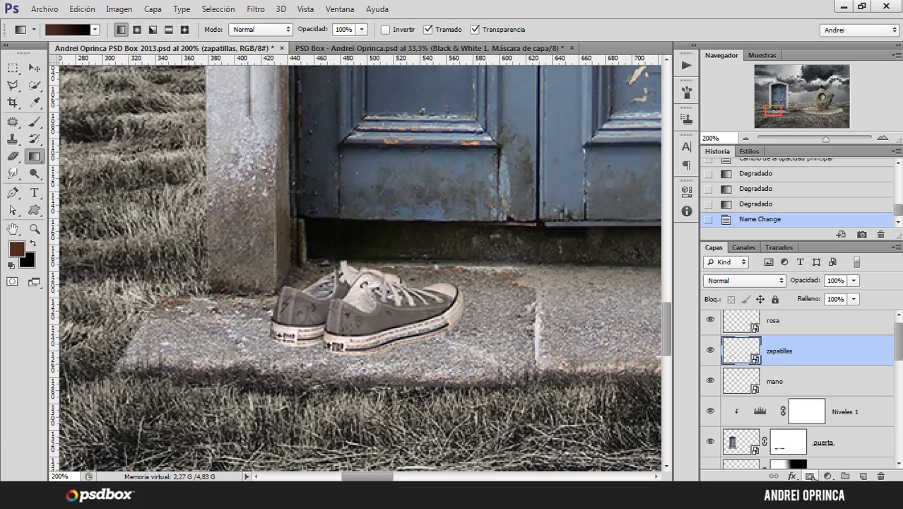
click(828, 476)
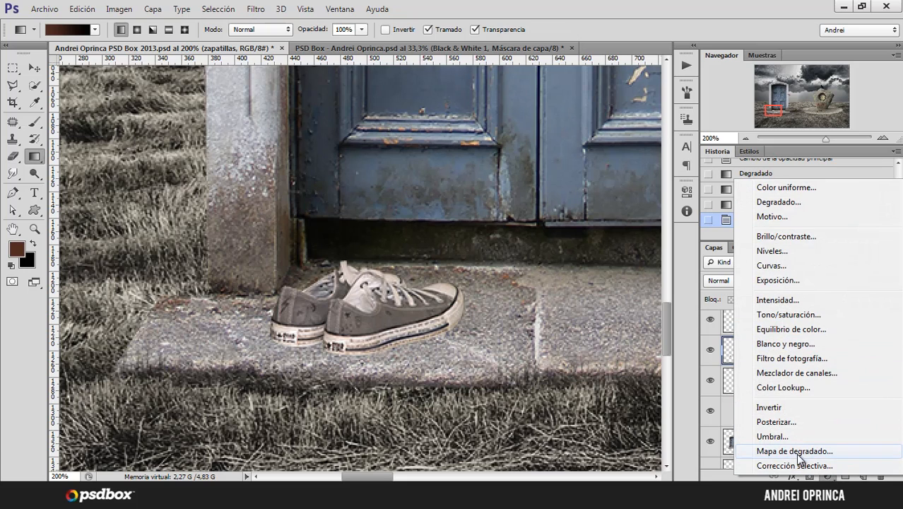
click(802, 449)
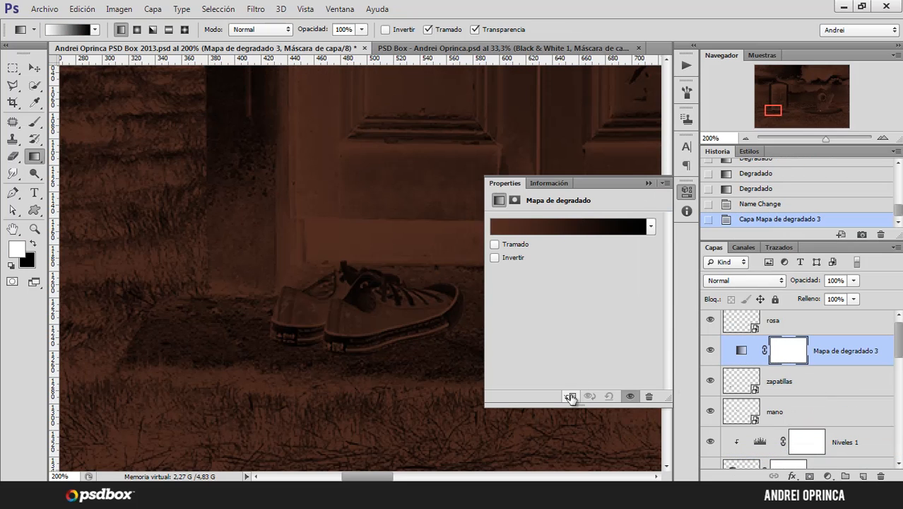
click(570, 396)
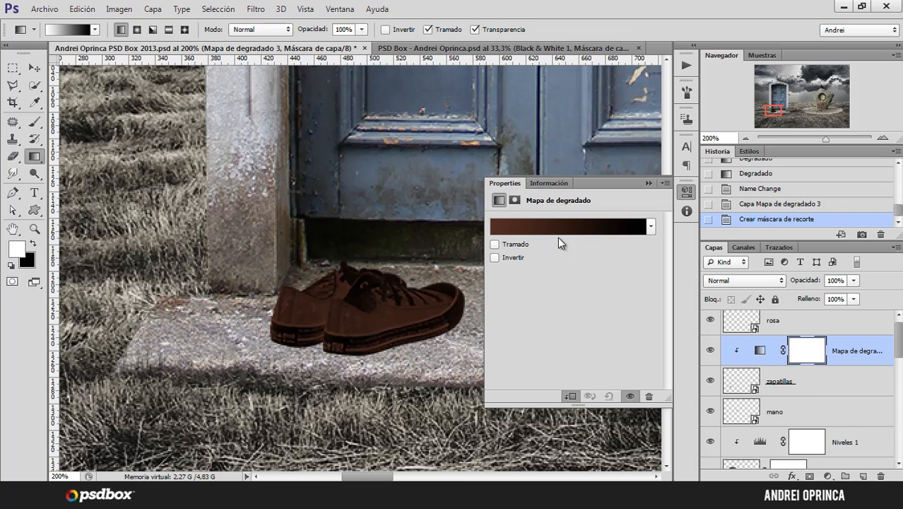
- Set the starting colour stop of the shoes' gradient map to dark blue 192036
click(517, 226)
click(553, 346)
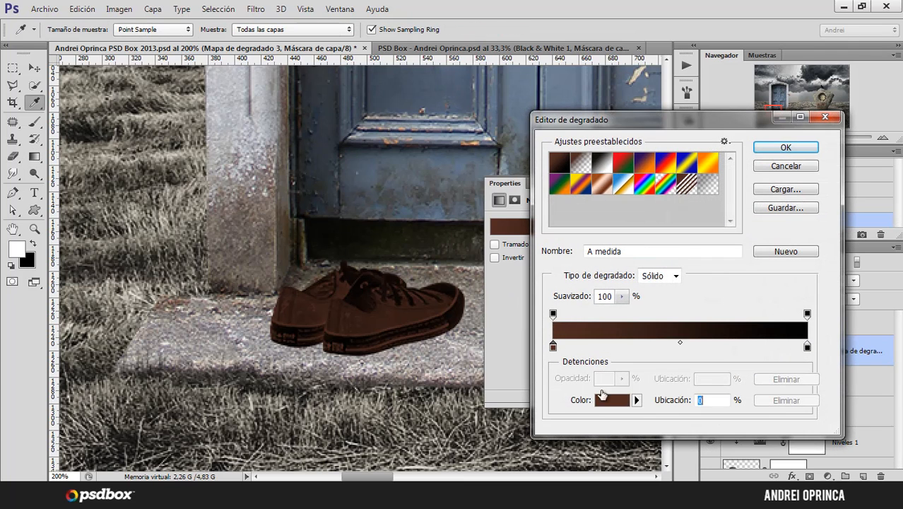
click(611, 400)
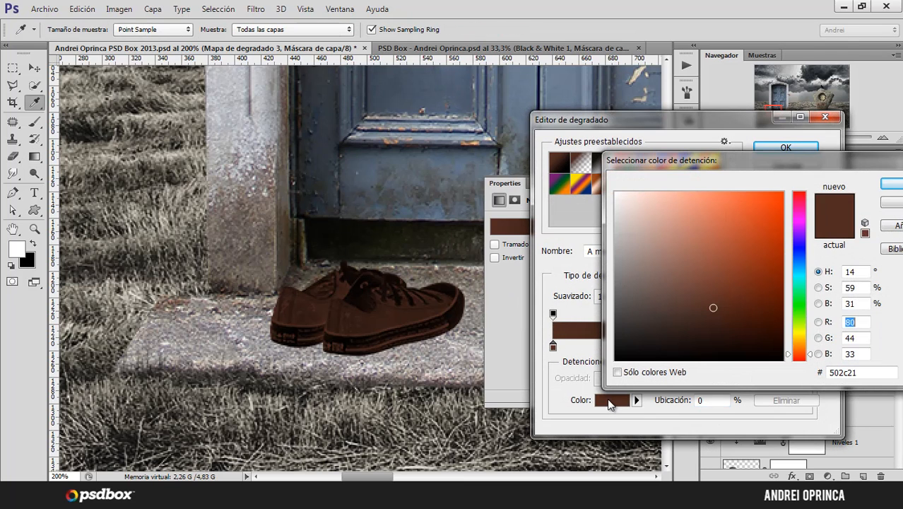
double_click(834, 373)
text(19)
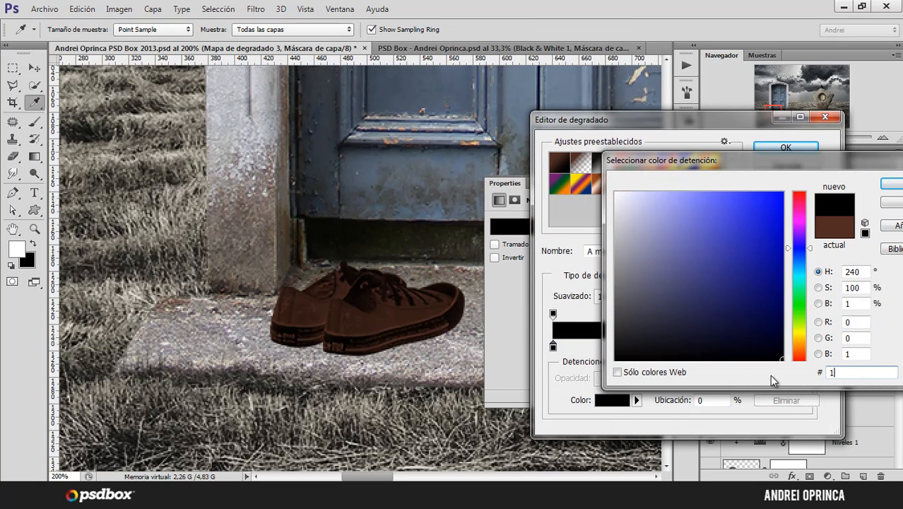
text(2036)
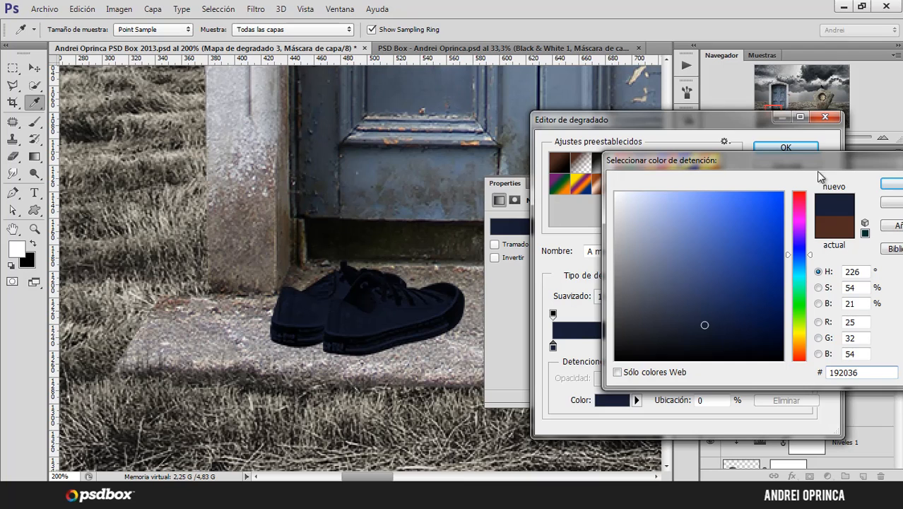
drag(817, 163, 775, 164)
click(851, 184)
- Set the gradient map's end colour stop to grey 565656 and accept the edited gradient
click(808, 346)
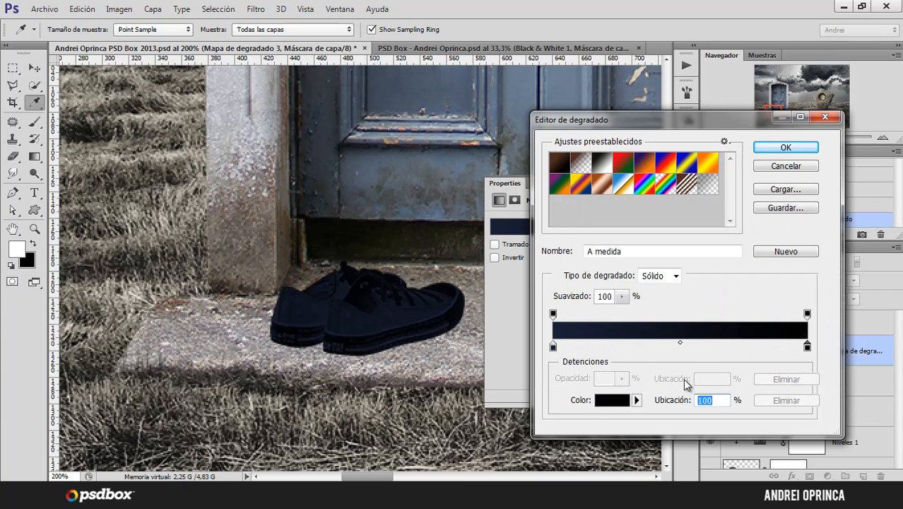
click(626, 400)
double_click(833, 371)
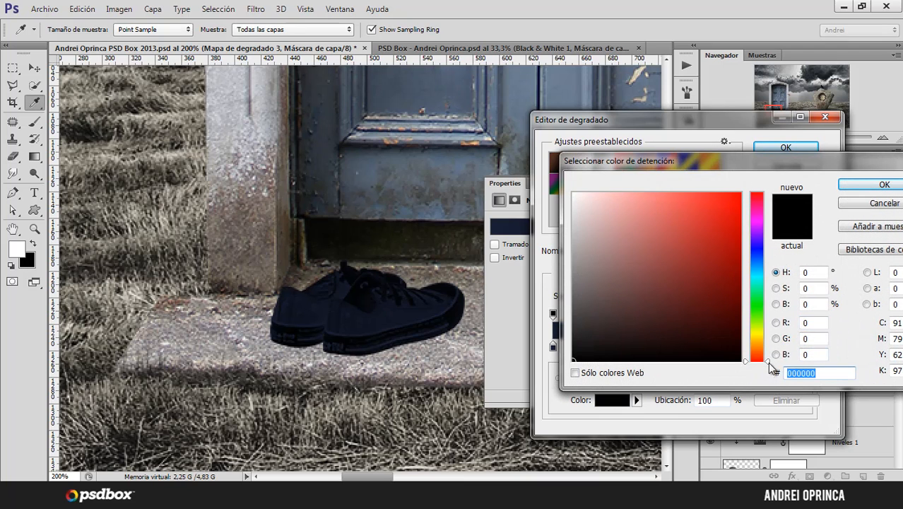
text(56)
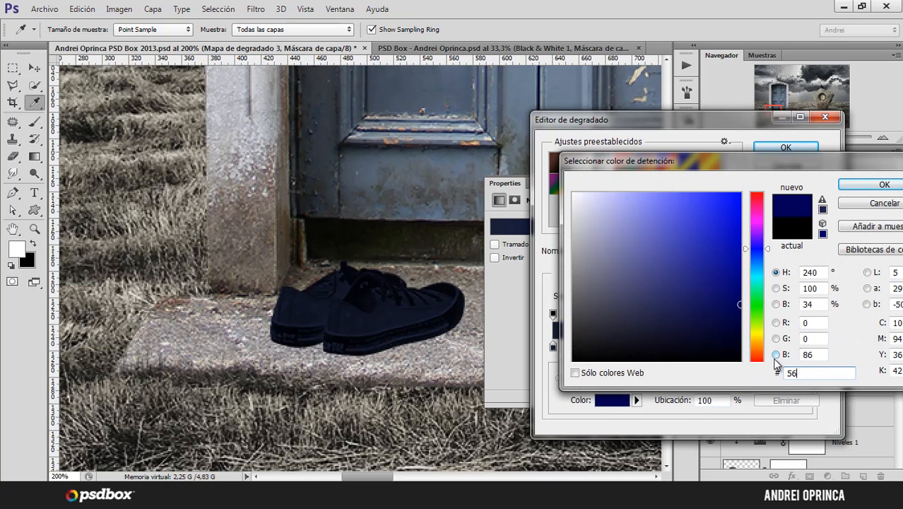
text(5656)
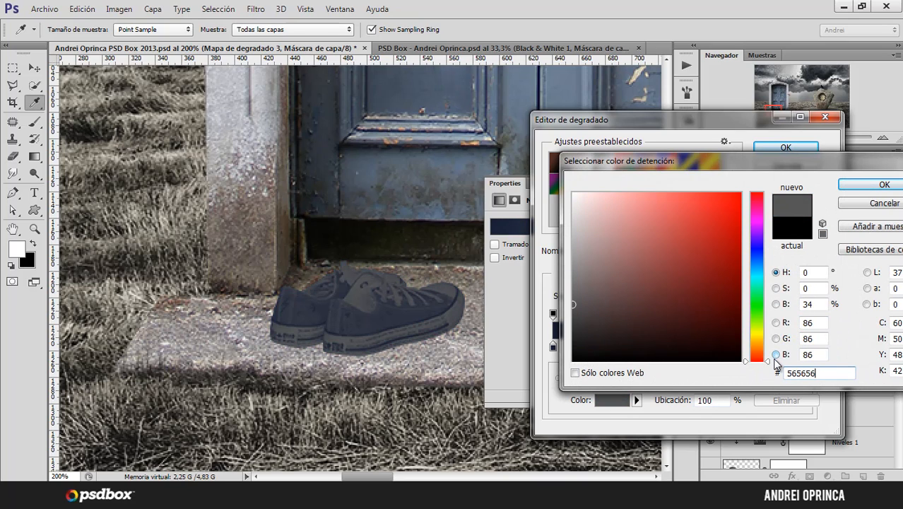
click(845, 183)
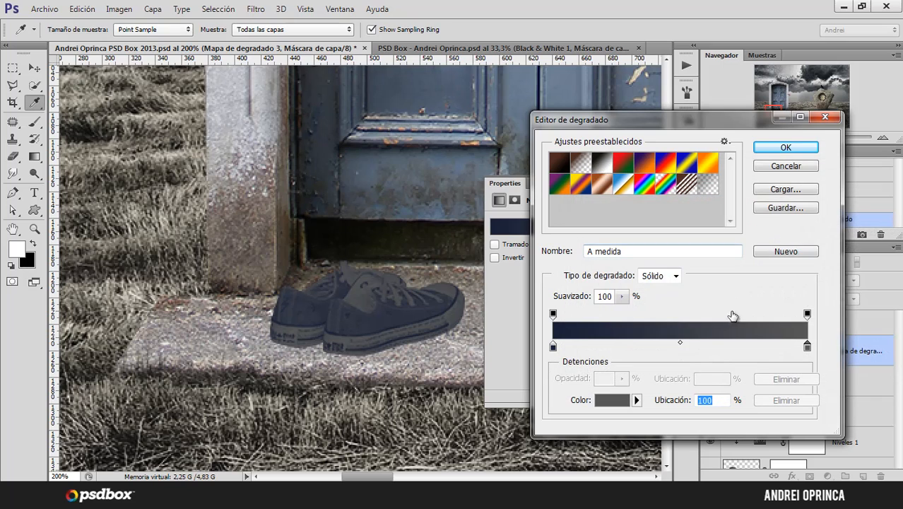
click(791, 150)
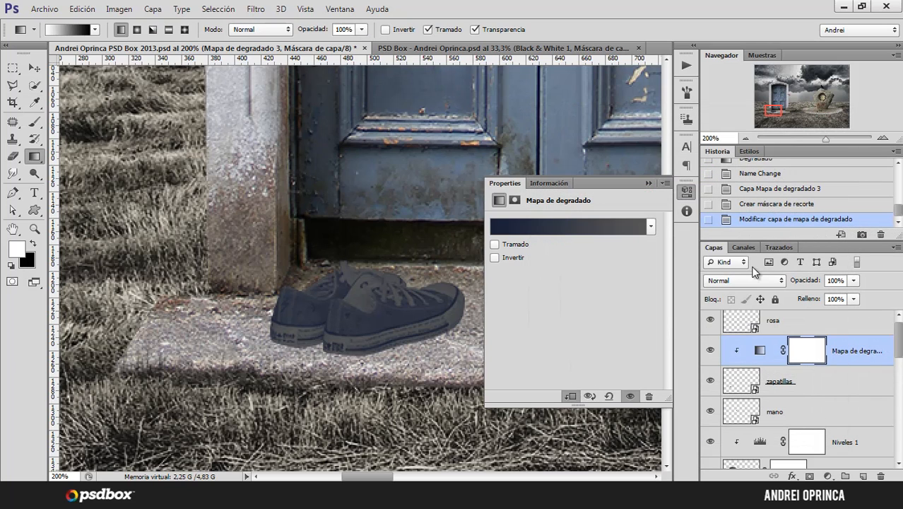
- Set the shoes' gradient map layer to the Multiplicar blend mode with 52% opacity
click(745, 279)
click(727, 61)
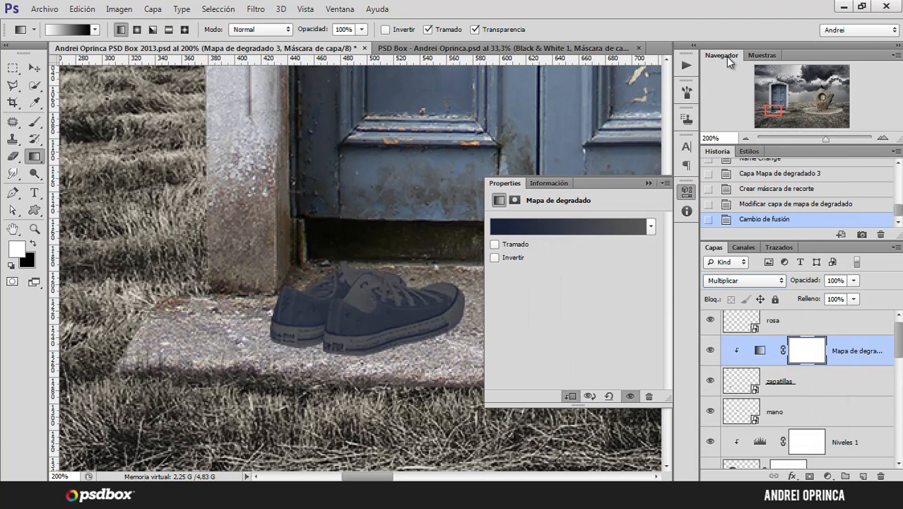
click(853, 282)
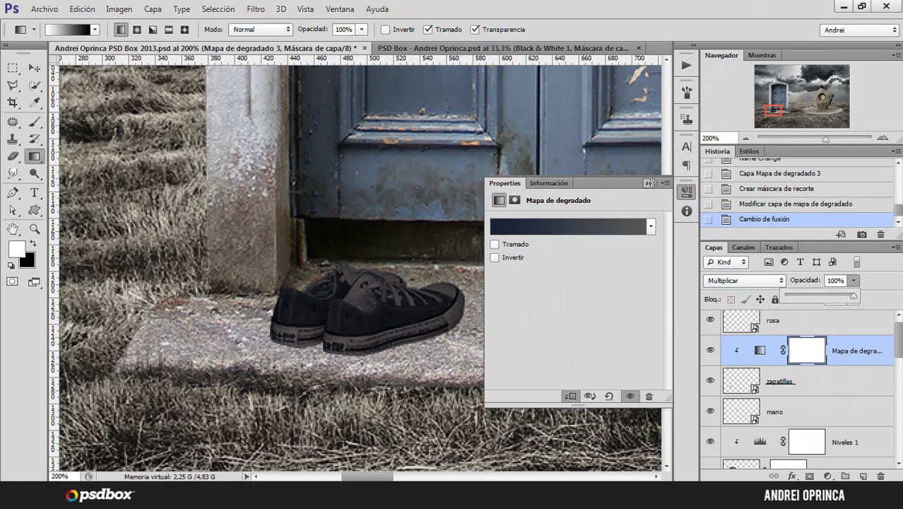
click(855, 283)
drag(817, 293, 819, 293)
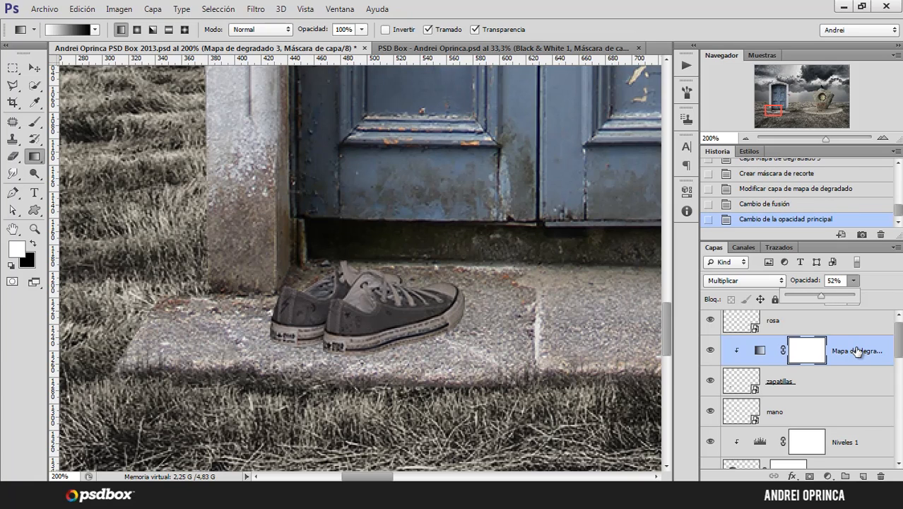
- Reduce the opacity of the shoes' gradient map layer to 40%
click(760, 350)
alt+click(510, 295)
alt+click(506, 303)
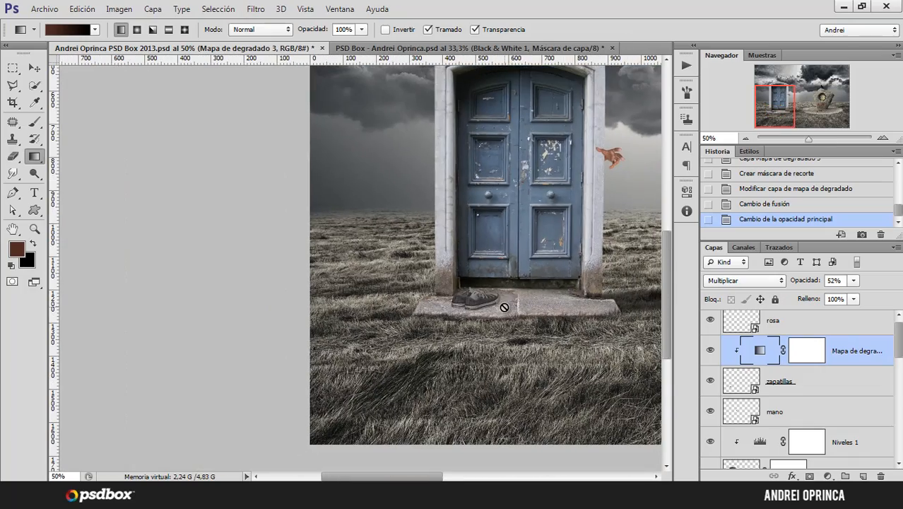
click(510, 297)
click(513, 293)
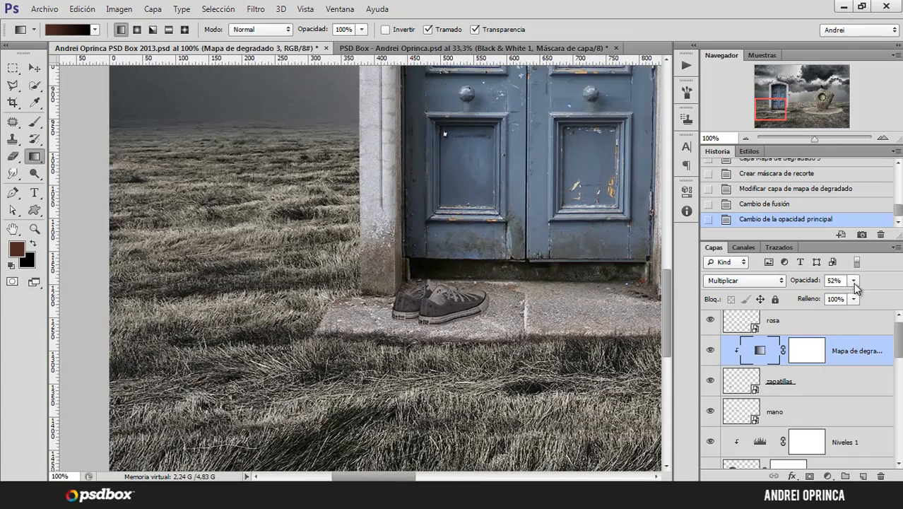
drag(855, 286, 836, 305)
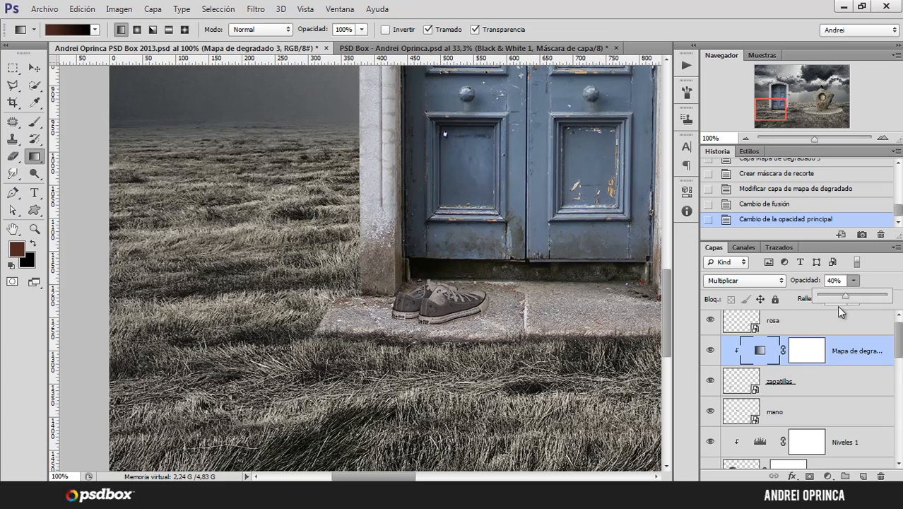
- Add an empty layer directly below the zapatillas layer and name it "sombra zapatillas"
click(845, 397)
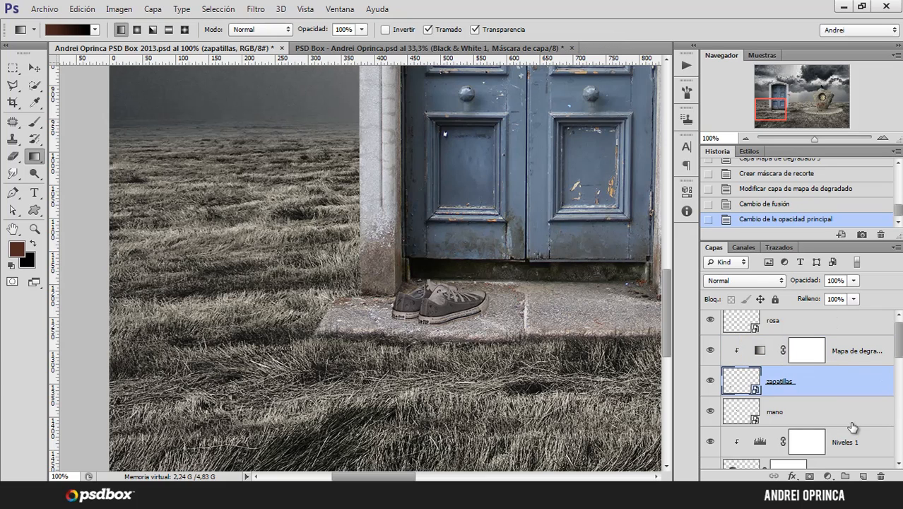
ctrl+click(864, 476)
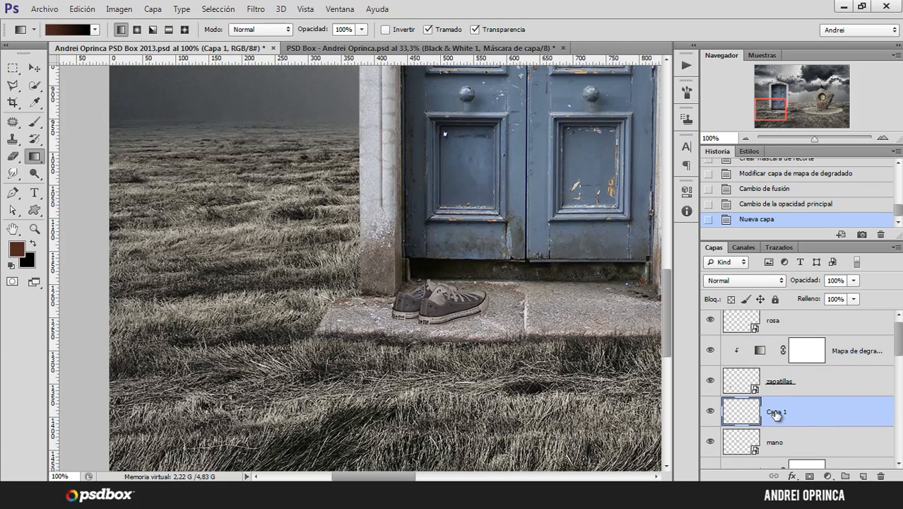
double_click(776, 413)
text(sombra zapatillas)
key(Return)
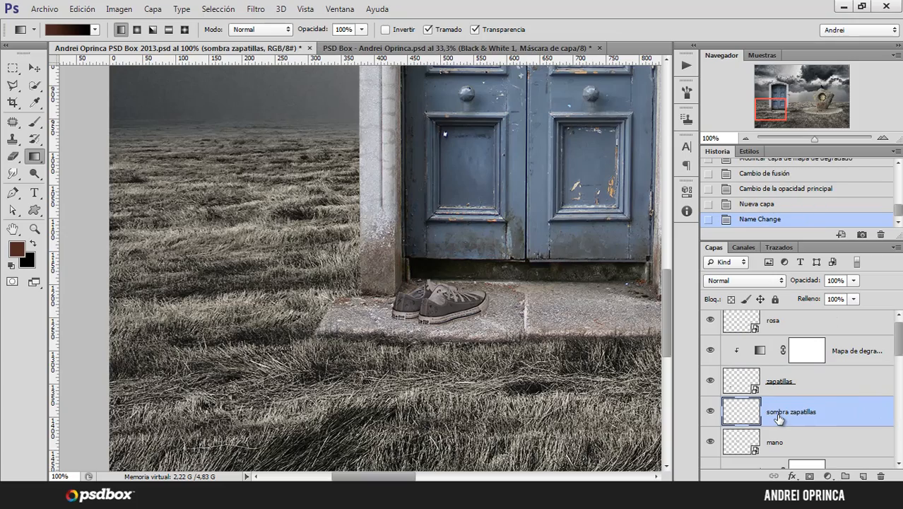
- Set up the Brush tool with black as the foreground colour and a slightly raised hardness for the sombra zapatillas layer
click(496, 328)
click(406, 297)
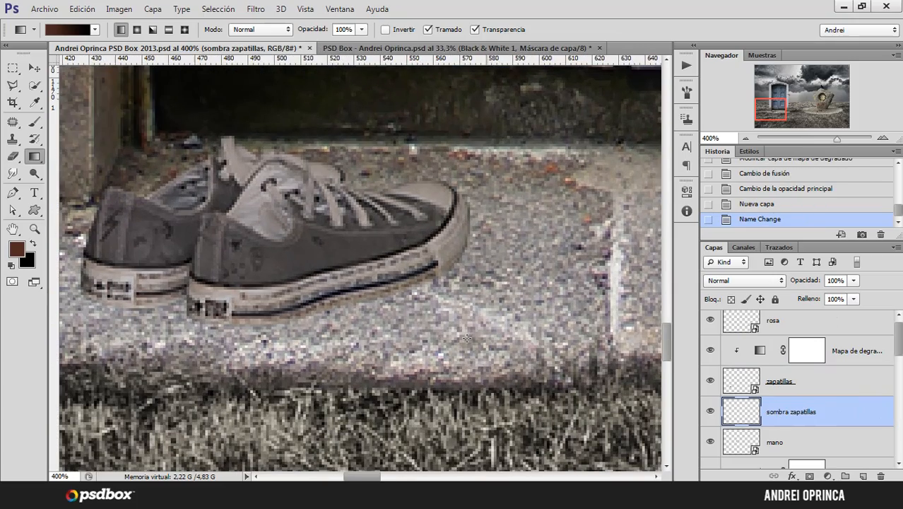
click(34, 123)
click(33, 244)
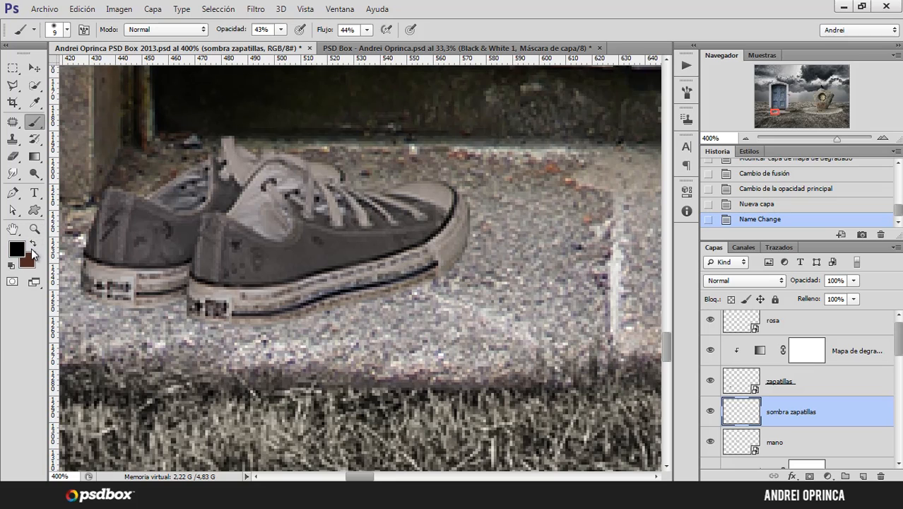
right_click(501, 235)
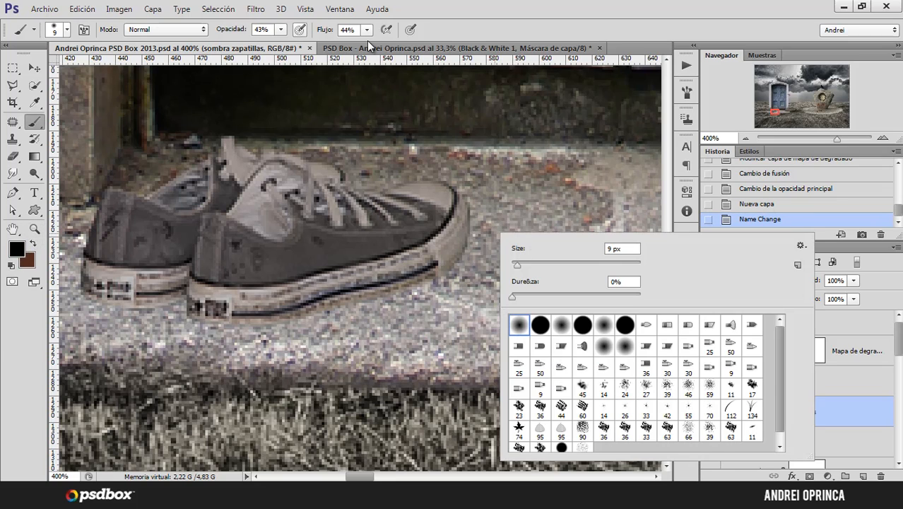
key(Escape)
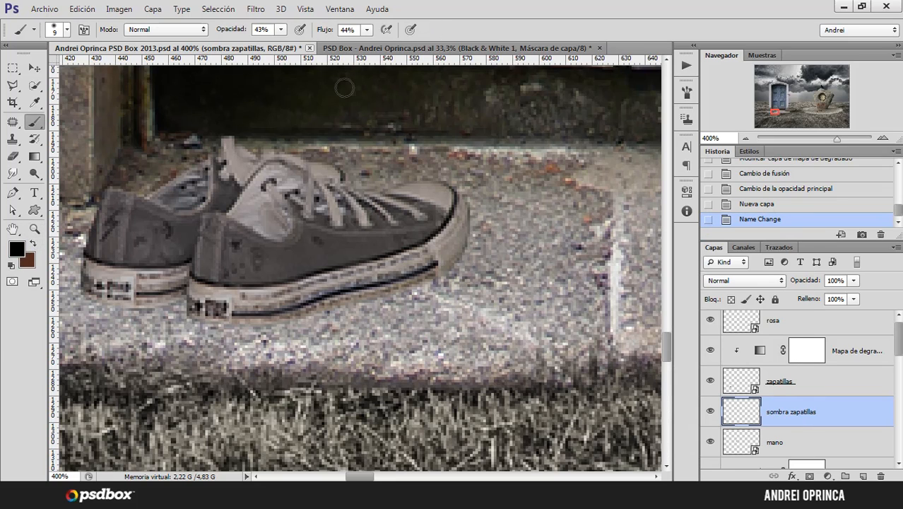
right_click(439, 238)
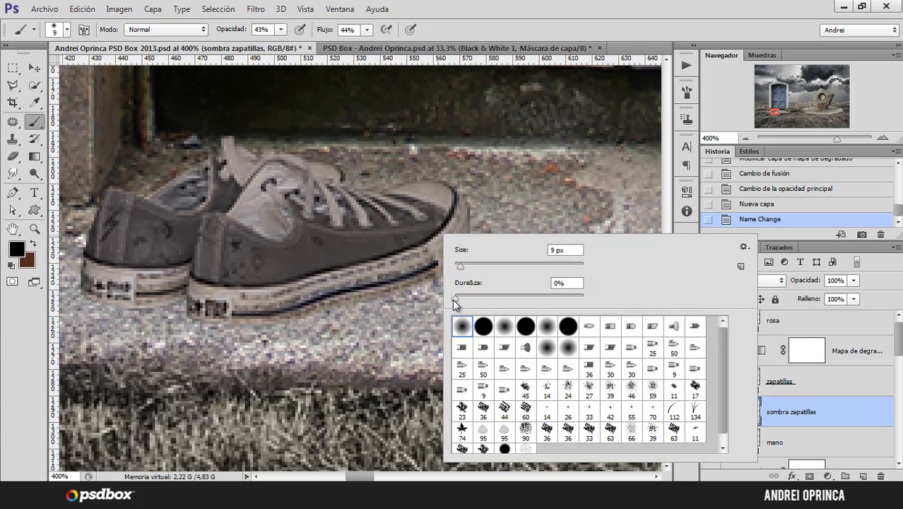
drag(477, 298, 486, 297)
click(792, 409)
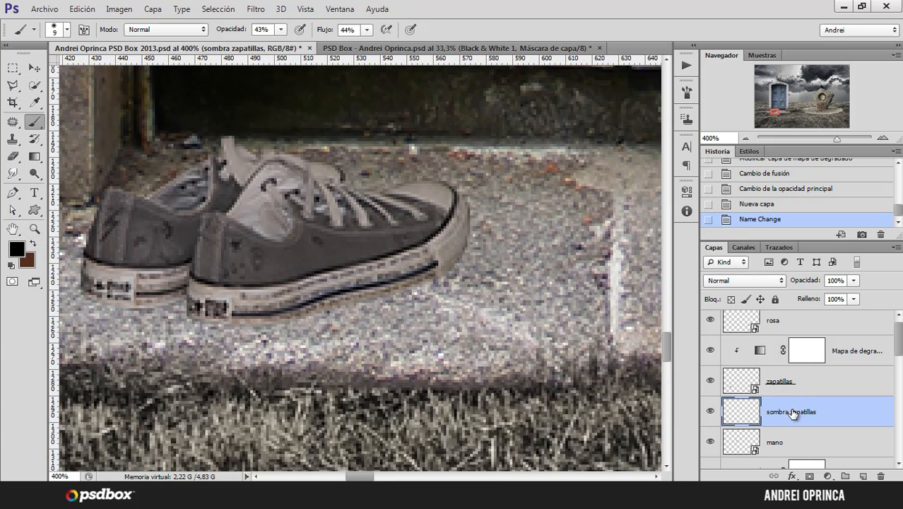
- Paint a thin contact shadow along the front shoe's sole from the toe towards the heel with a 6 px brush
ctrl+click(414, 268)
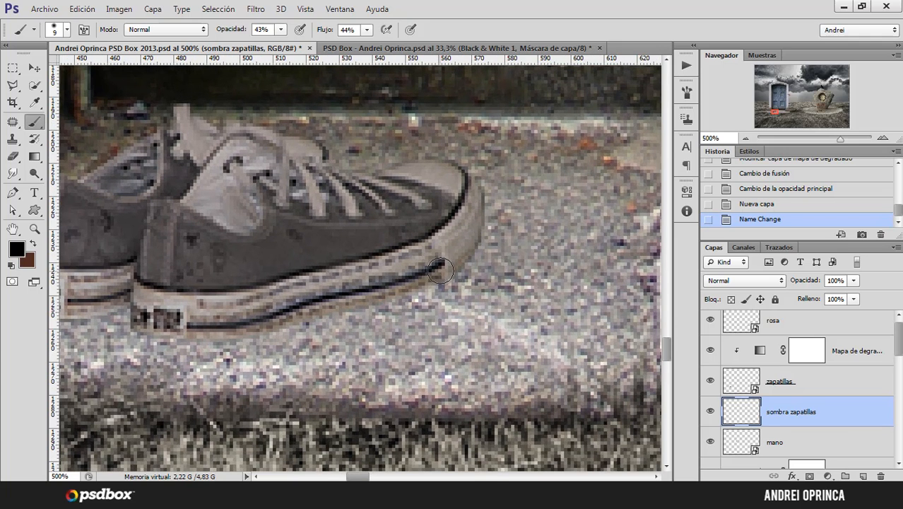
key(bracketleft)
key(bracketleft)
key(bracketleft)
drag(470, 249, 368, 304)
mouse_move(455, 269)
mouse_down()
mouse_move(389, 288)
mouse_move(364, 308)
mouse_move(231, 337)
mouse_up()
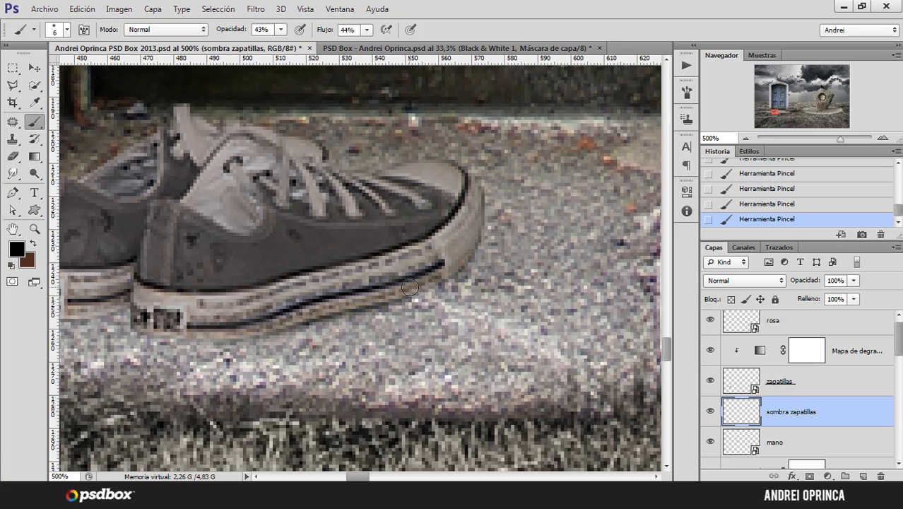
- Extend and darken the thin shadow beneath the front shoe's heel and mid-sole
drag(379, 292, 555, 270)
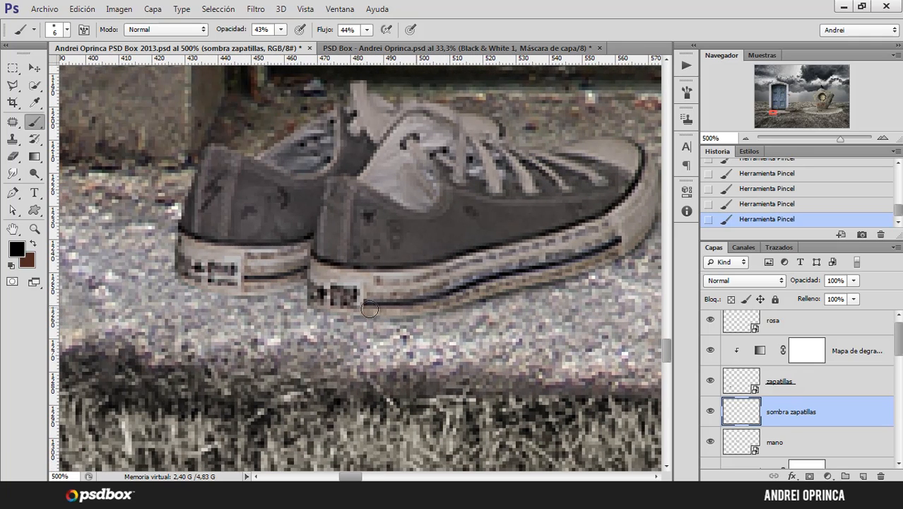
drag(327, 312, 379, 316)
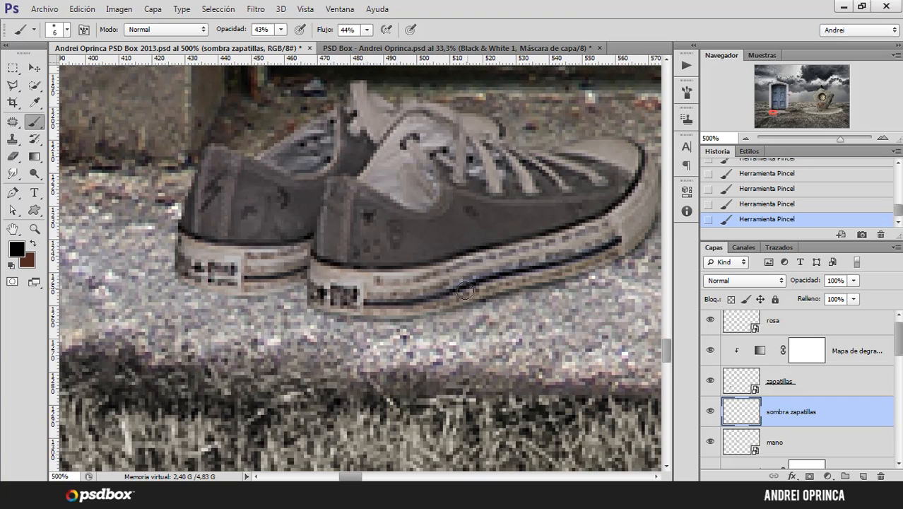
drag(460, 309, 393, 318)
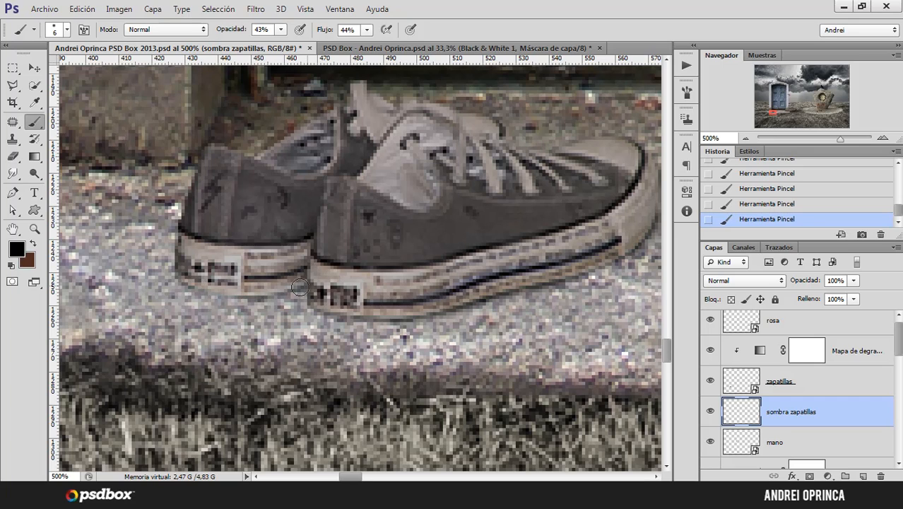
drag(332, 318, 429, 316)
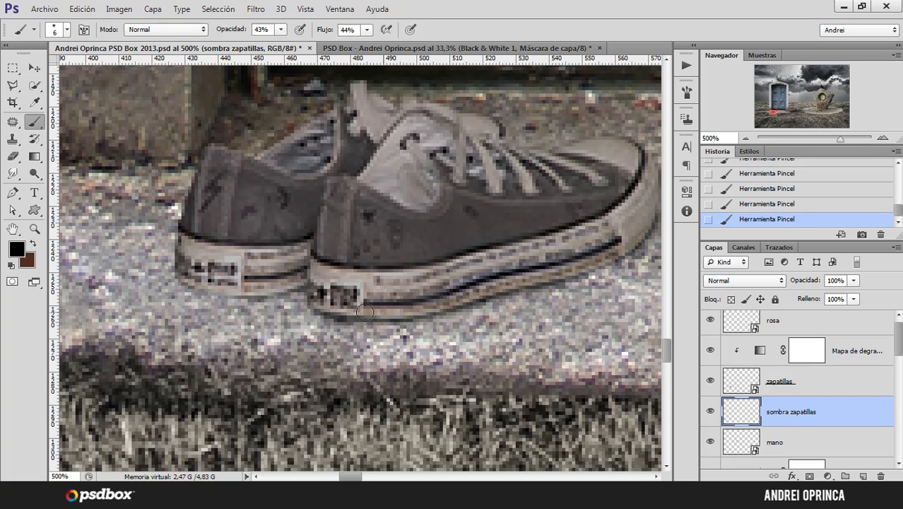
- Paint a thin contact shadow beneath the sole of the back shoe
drag(268, 293, 235, 292)
alt+click(216, 276)
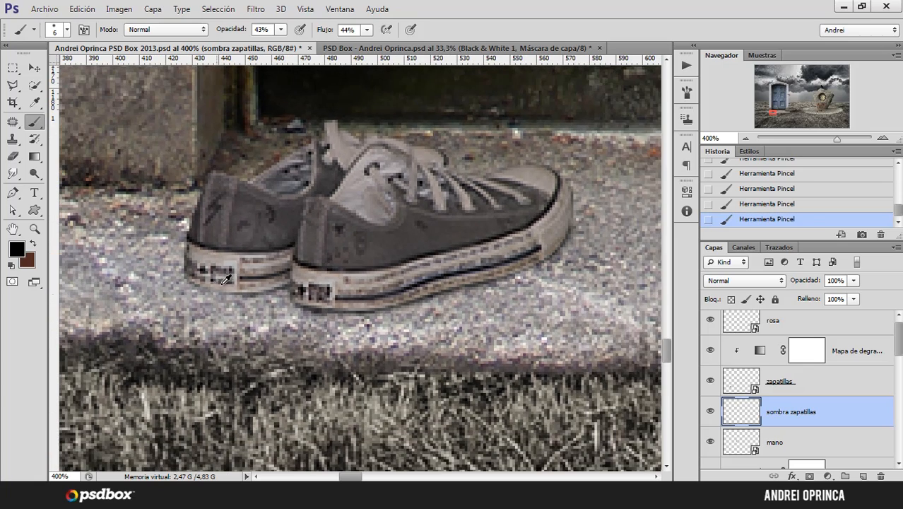
alt+click(217, 276)
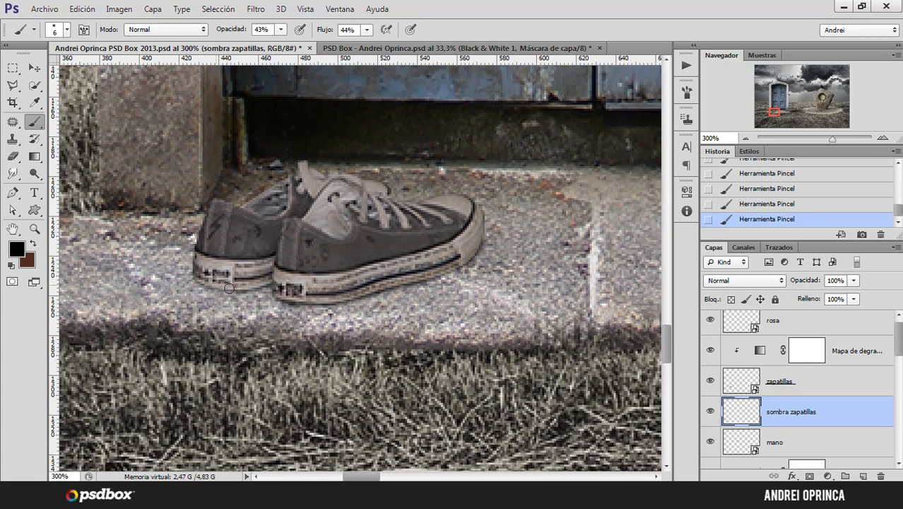
mouse_move(242, 288)
mouse_down()
mouse_move(196, 280)
mouse_move(242, 287)
mouse_up()
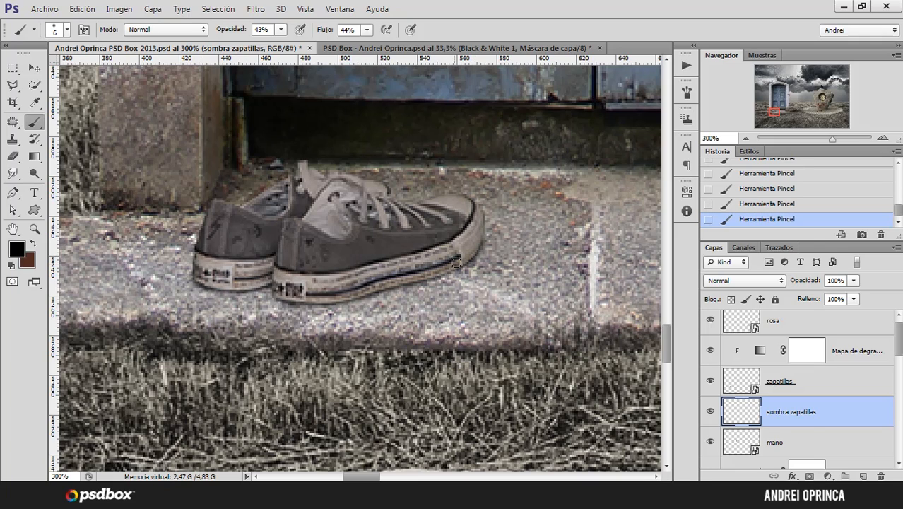
- Set the brush to 19 px with 0% hardness and paint a softer shadow along the soles of both shoes
right_click(501, 234)
drag(543, 295, 505, 296)
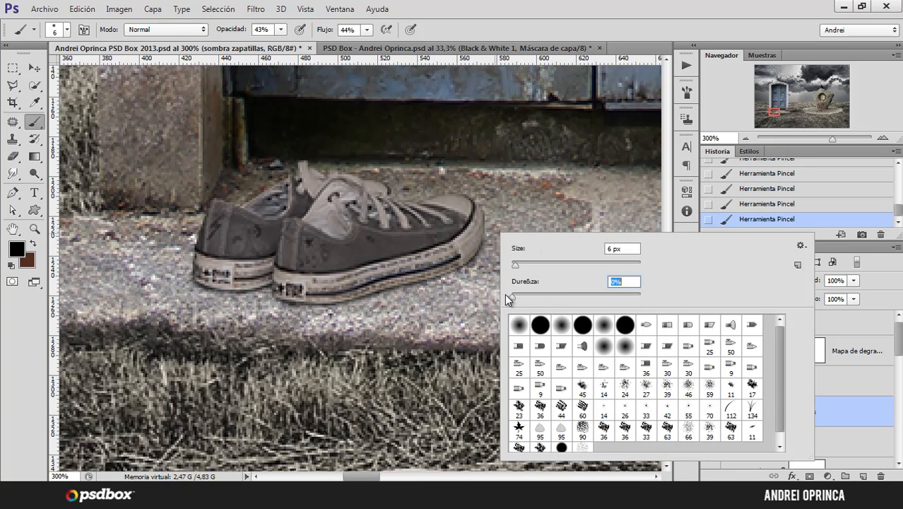
drag(515, 264, 522, 265)
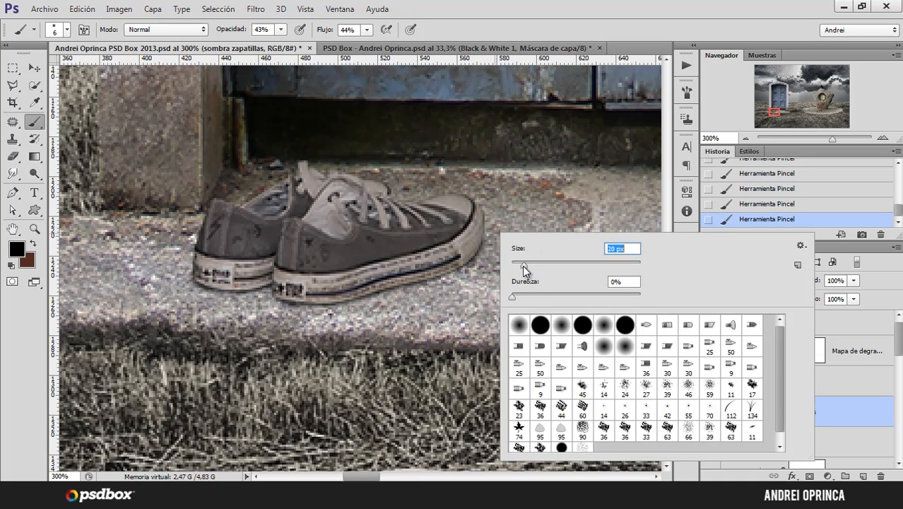
click(456, 248)
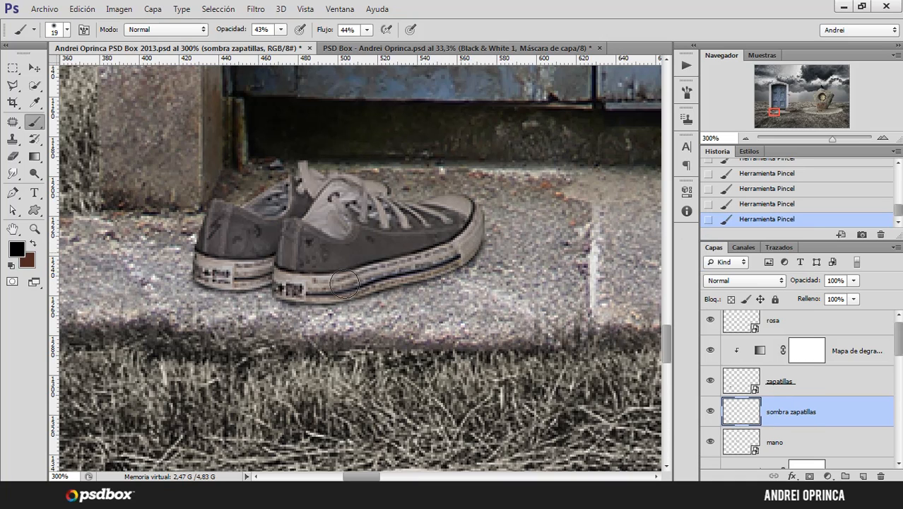
mouse_move(194, 274)
mouse_down()
mouse_move(288, 287)
mouse_move(422, 263)
mouse_up()
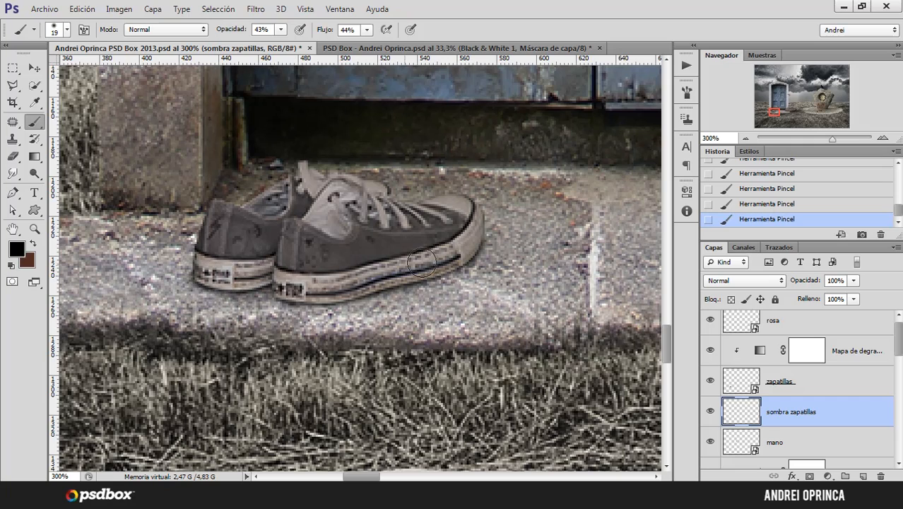
- Set the brush to 21% opacity, 21% flow and 34 px, and paint a wide, faint shadow around both shoes
click(280, 29)
drag(265, 44, 264, 44)
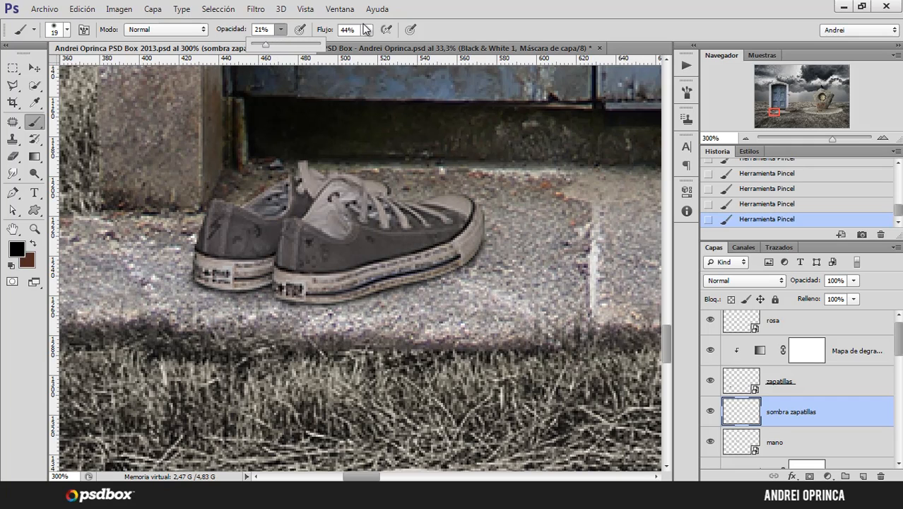
click(367, 29)
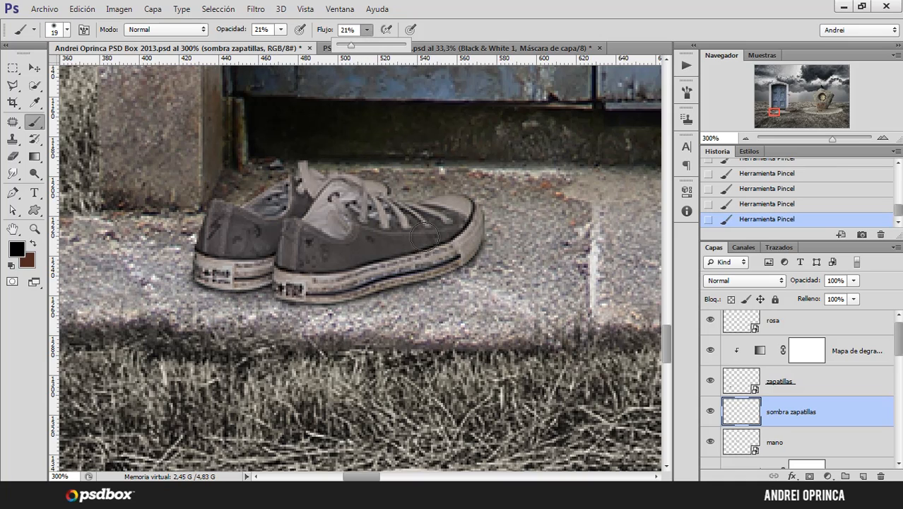
right_click(491, 250)
drag(515, 280, 525, 284)
click(466, 253)
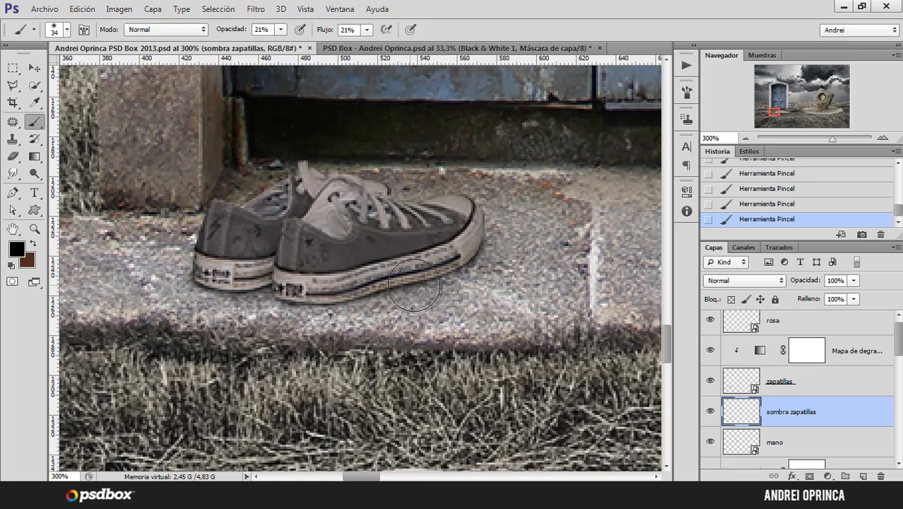
mouse_move(264, 308)
mouse_down()
mouse_move(306, 300)
mouse_move(222, 302)
mouse_move(149, 284)
mouse_move(200, 271)
mouse_up()
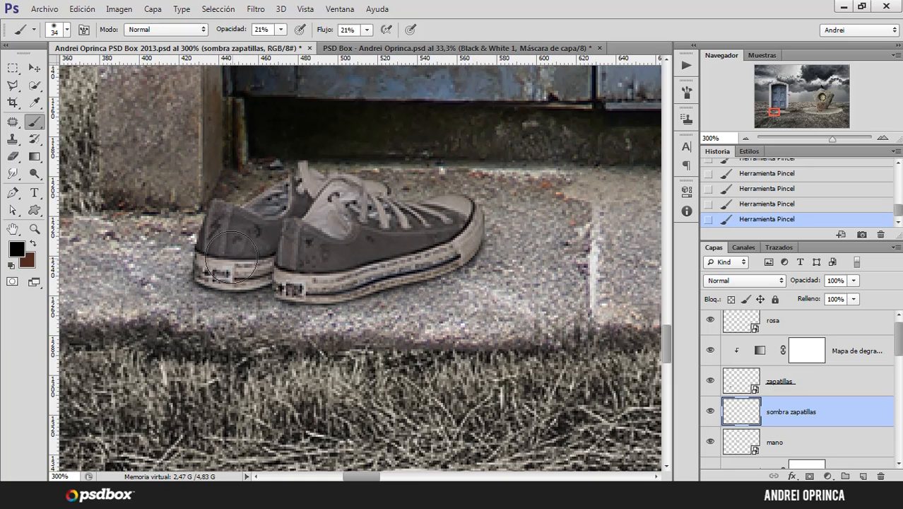
mouse_move(460, 262)
mouse_down()
mouse_move(503, 263)
mouse_move(398, 290)
mouse_move(473, 261)
mouse_up()
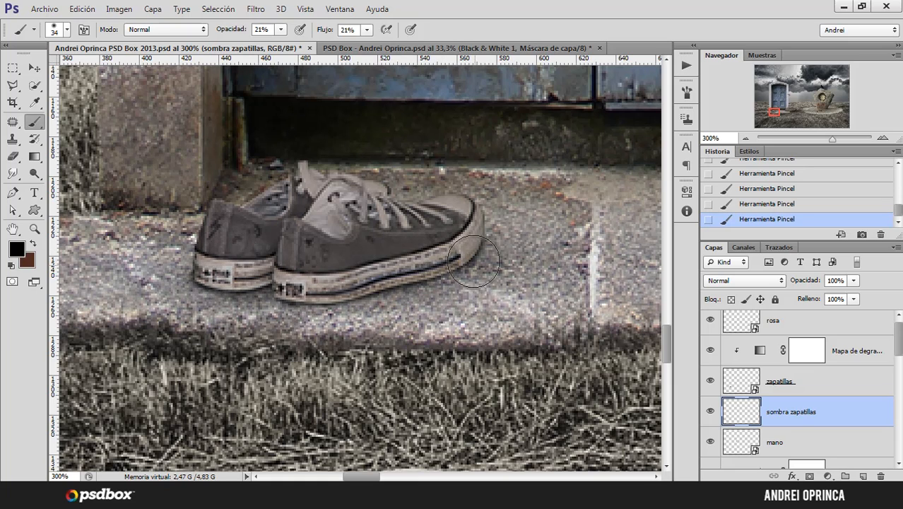
- Compare the shoes with and without their shadow by toggling the visibility of the sombra zapatillas layer
scroll(522, 244, down, 2)
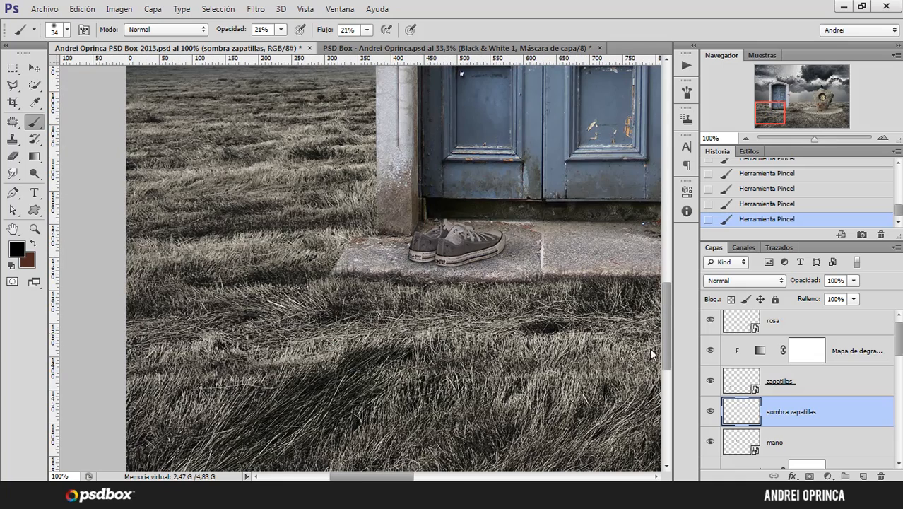
click(711, 412)
click(710, 413)
click(710, 413)
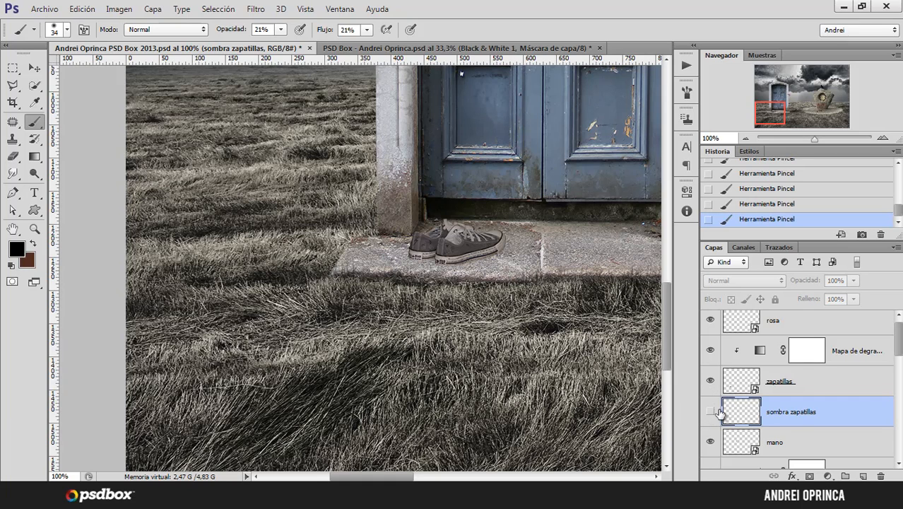
click(711, 415)
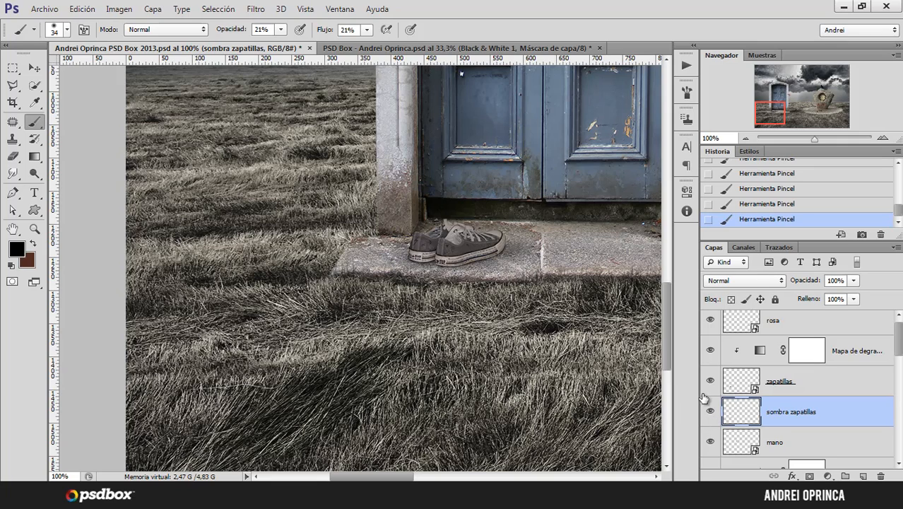
- Add a new layer directly beneath the rosa layer and name it sombra rosa
drag(550, 303, 456, 351)
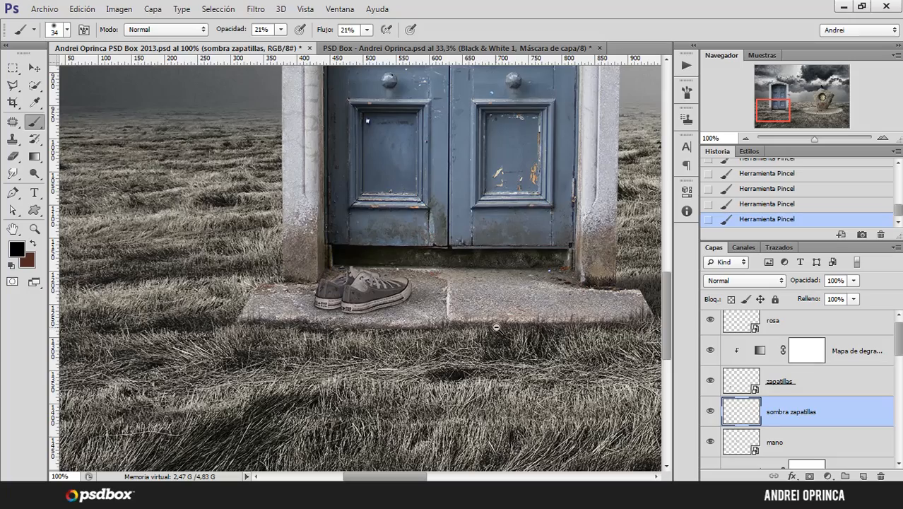
scroll(496, 326, down, 2)
drag(536, 325, 438, 398)
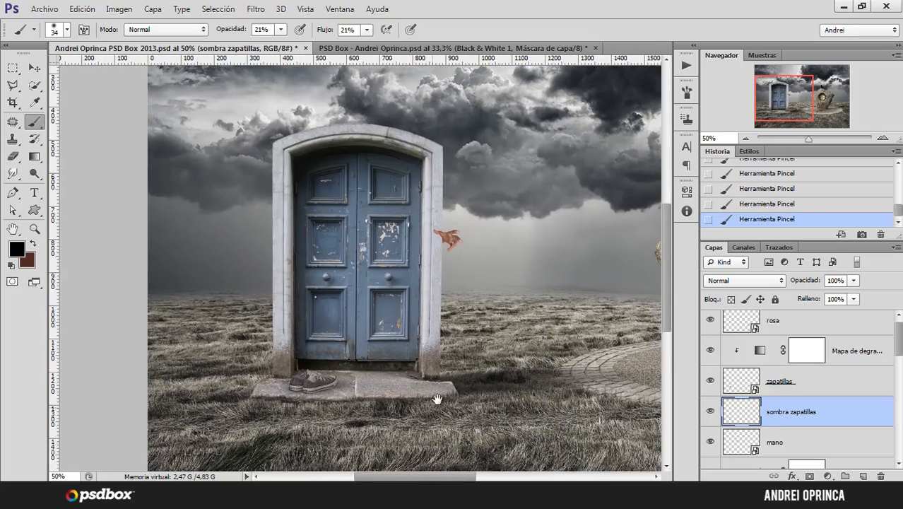
mouse_move(484, 369)
mouse_down()
mouse_move(449, 344)
mouse_move(399, 331)
mouse_up()
drag(582, 370, 471, 349)
scroll(549, 368, up, 3)
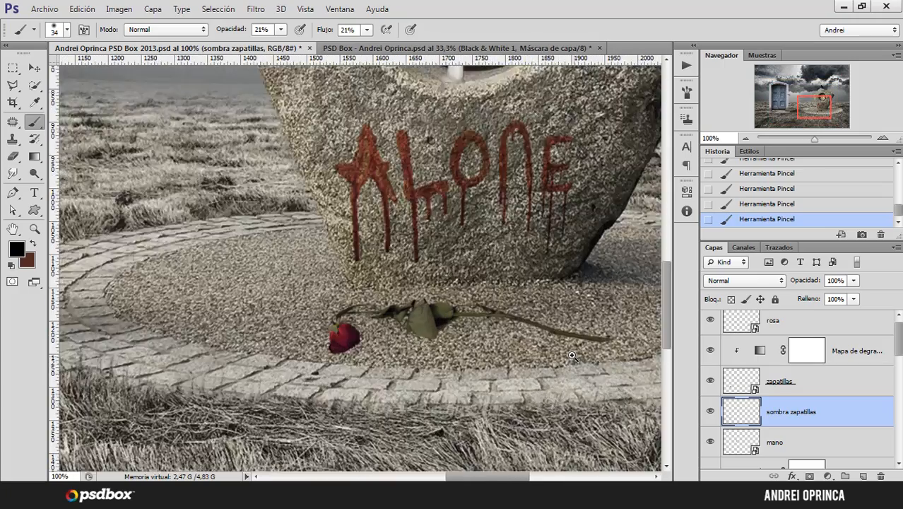
scroll(899, 346, down, 1)
scroll(899, 346, up, 2)
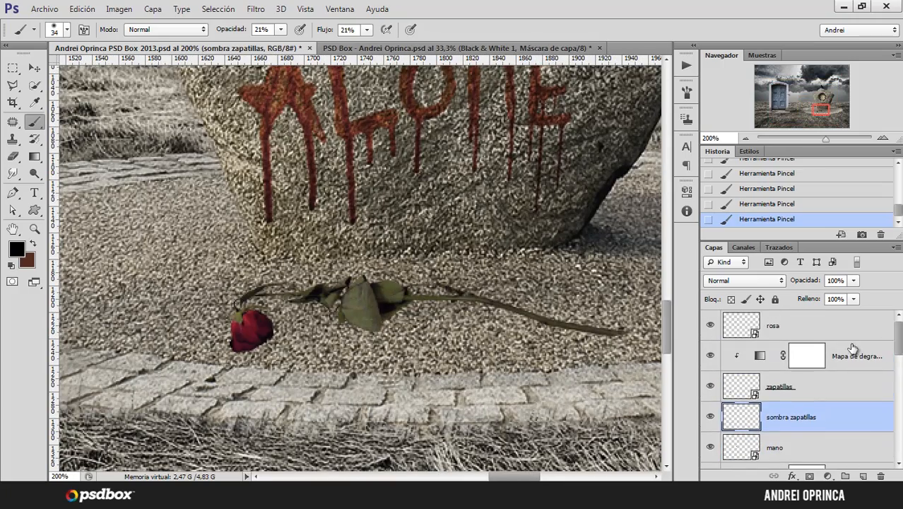
click(848, 326)
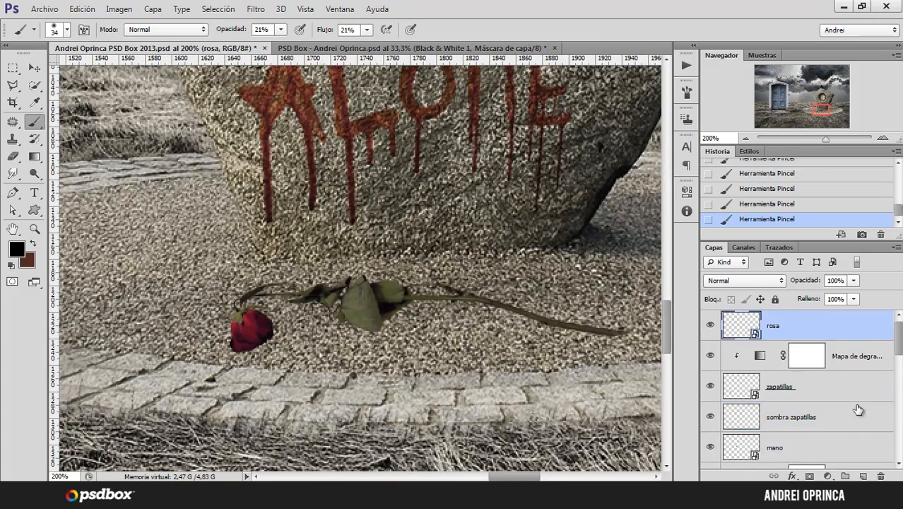
ctrl+click(863, 476)
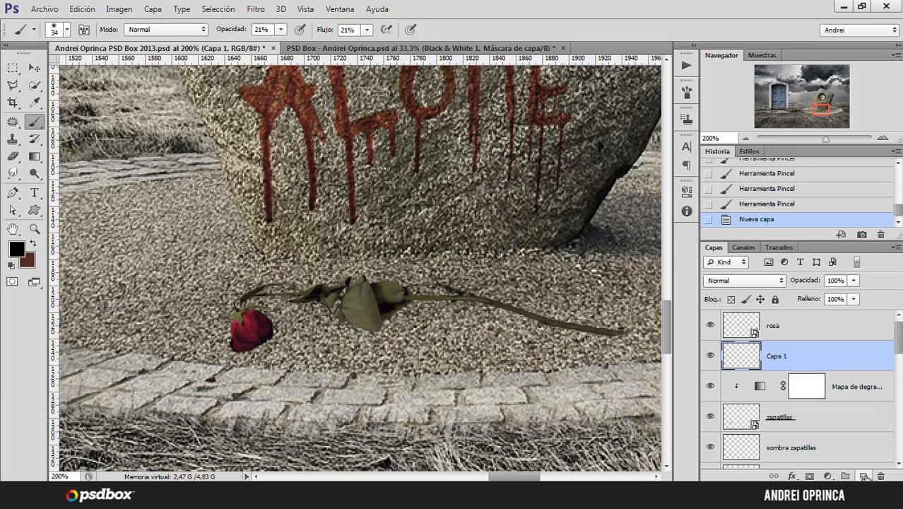
double_click(774, 359)
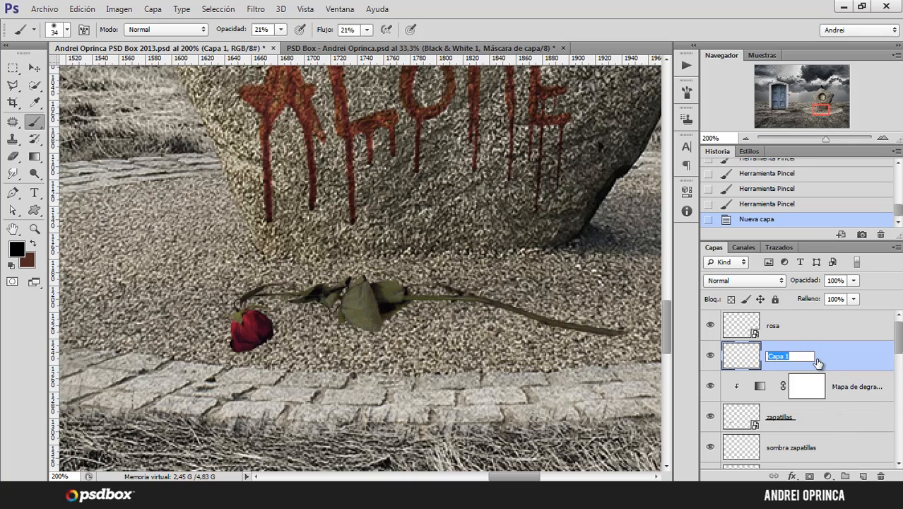
text(sombra rosa)
key(Return)
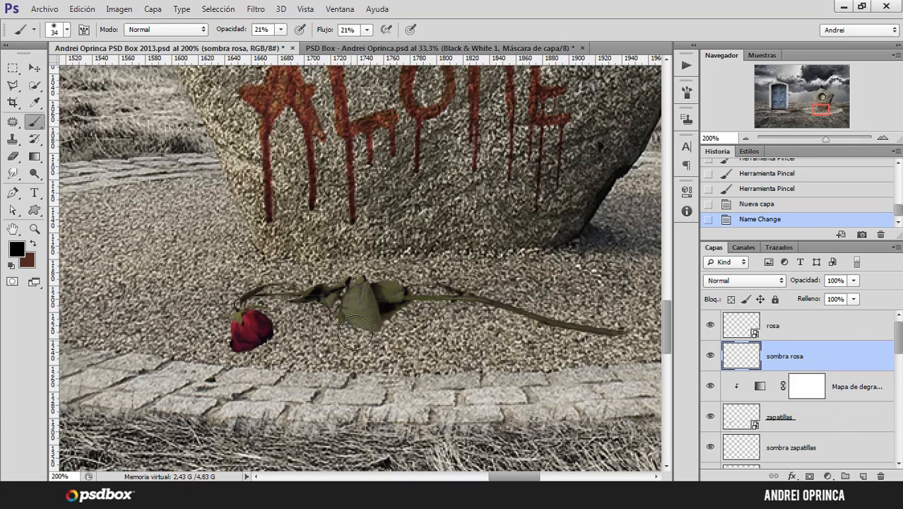
- Set the brush to 57% opacity, 58% flow and 5 px, and raise its hardness for a thin shadow beneath the rose
drag(431, 327, 409, 323)
ctrl+click(407, 308)
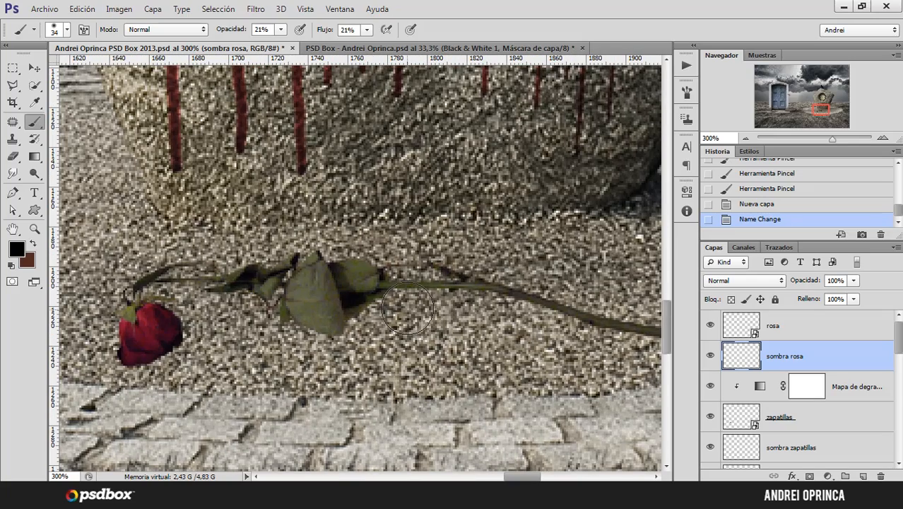
click(280, 29)
drag(281, 45, 301, 47)
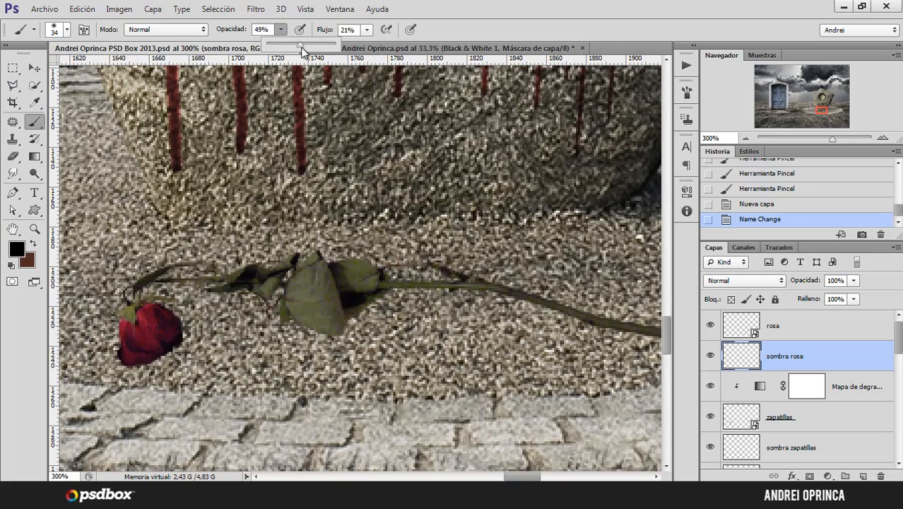
click(367, 30)
right_click(476, 253)
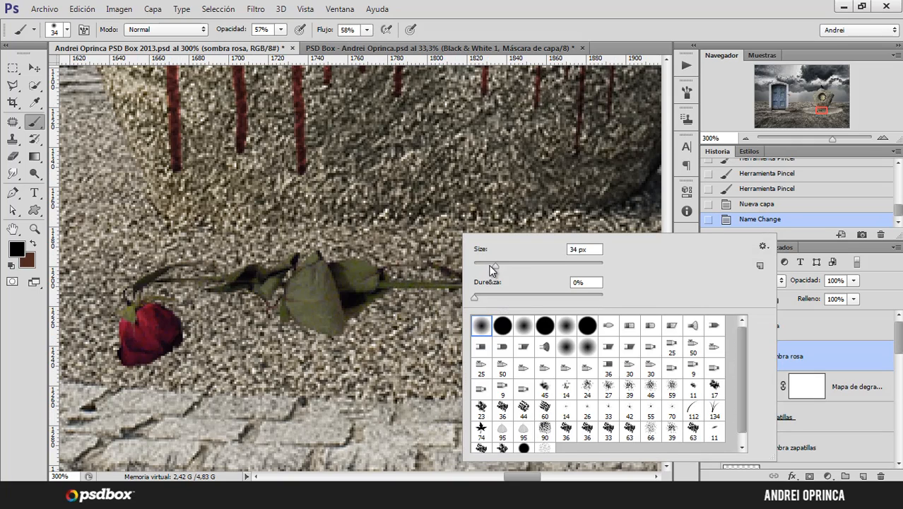
drag(492, 268, 476, 262)
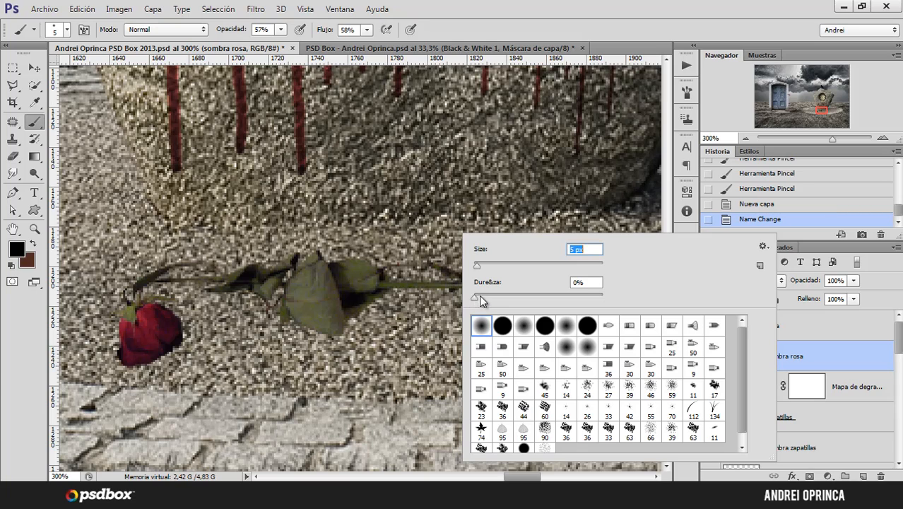
drag(475, 297, 520, 301)
drag(400, 318, 454, 318)
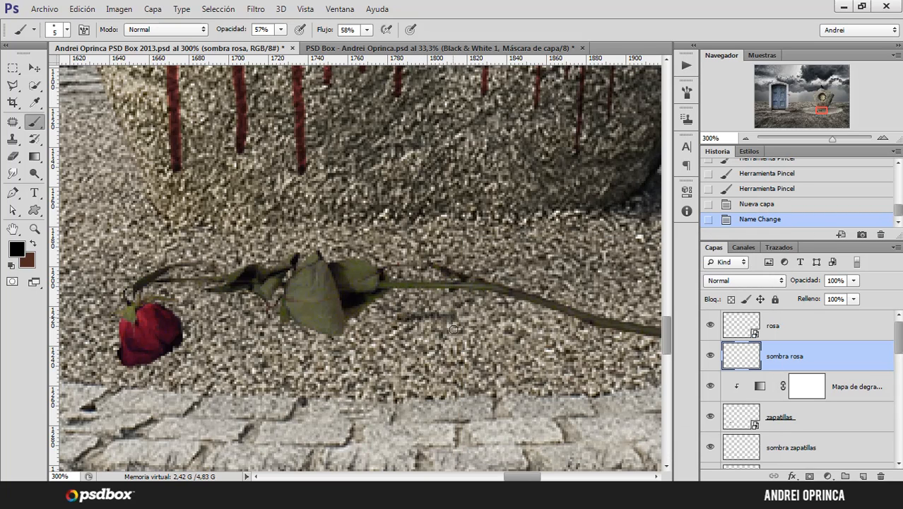
key(ctrl+z)
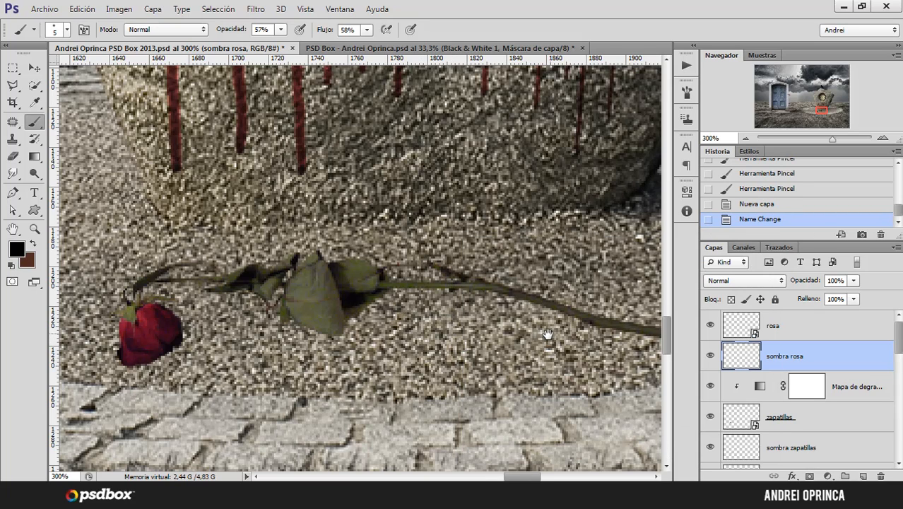
drag(548, 335, 526, 330)
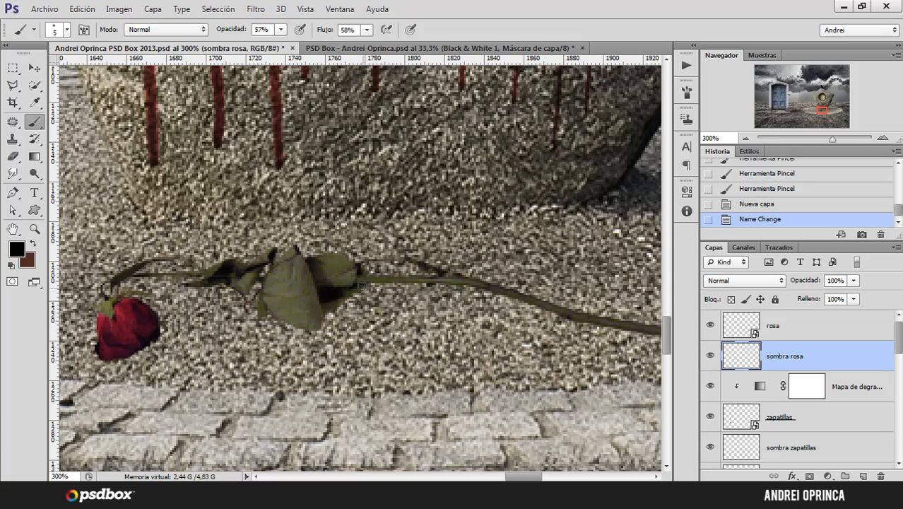
mouse_move(384, 283)
mouse_down()
mouse_move(510, 307)
mouse_move(535, 331)
mouse_up()
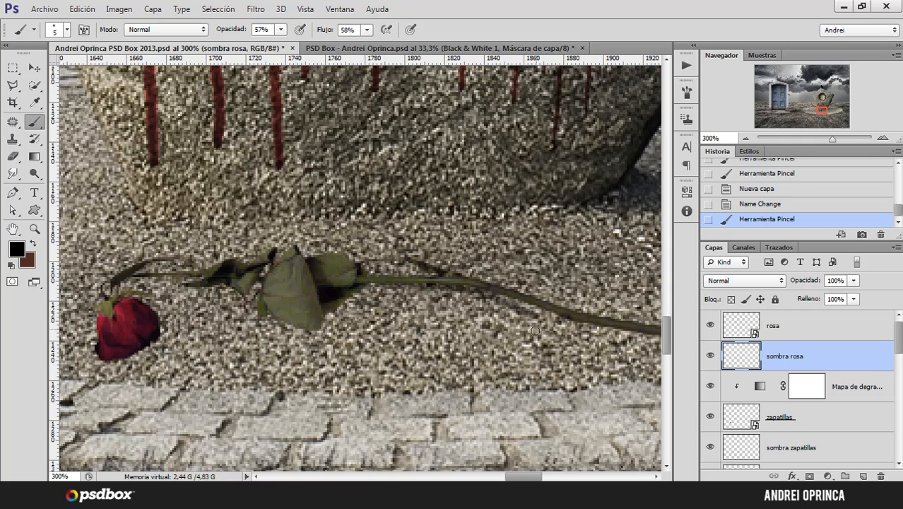
key(ctrl+z)
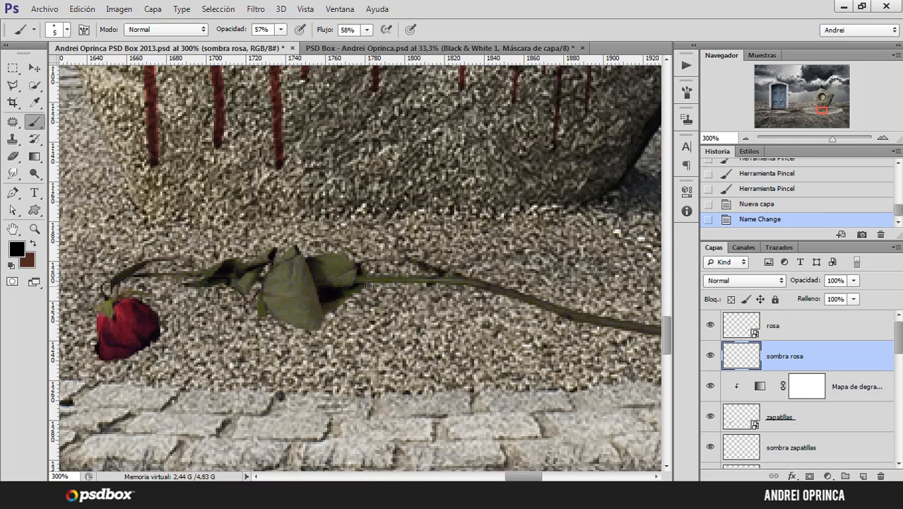
- Paint a thin contact shadow along the underside of the rose's long stem
mouse_move(369, 285)
mouse_down()
mouse_move(593, 322)
mouse_move(525, 319)
mouse_up()
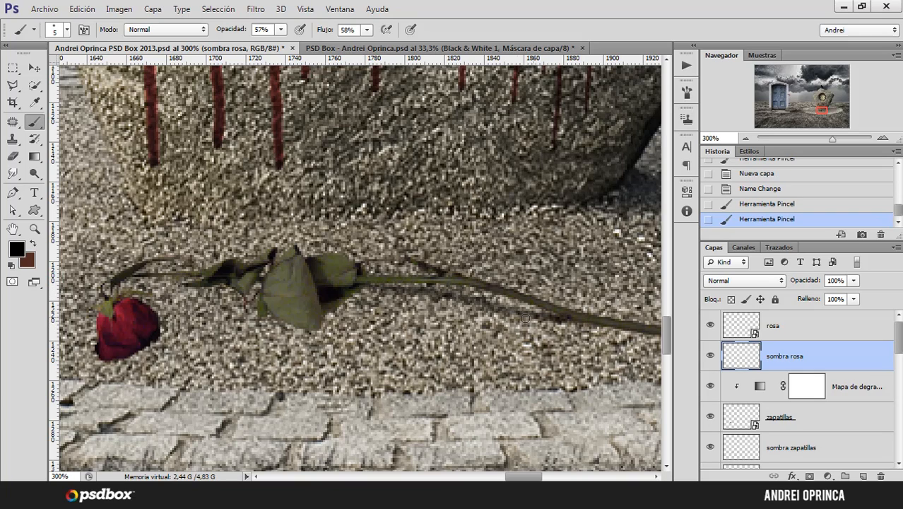
mouse_move(362, 279)
mouse_down()
mouse_move(349, 280)
mouse_move(487, 291)
mouse_move(559, 313)
mouse_up()
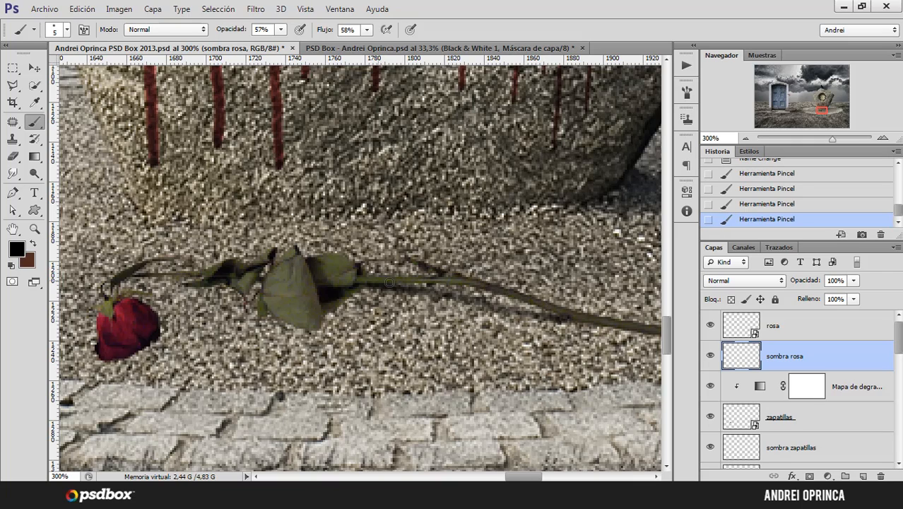
- Set the brush to 29% opacity and 30% flow, and paint a fainter shadow beneath the leaves and the stem near the flower, enlarging to 8 px
drag(439, 291, 544, 295)
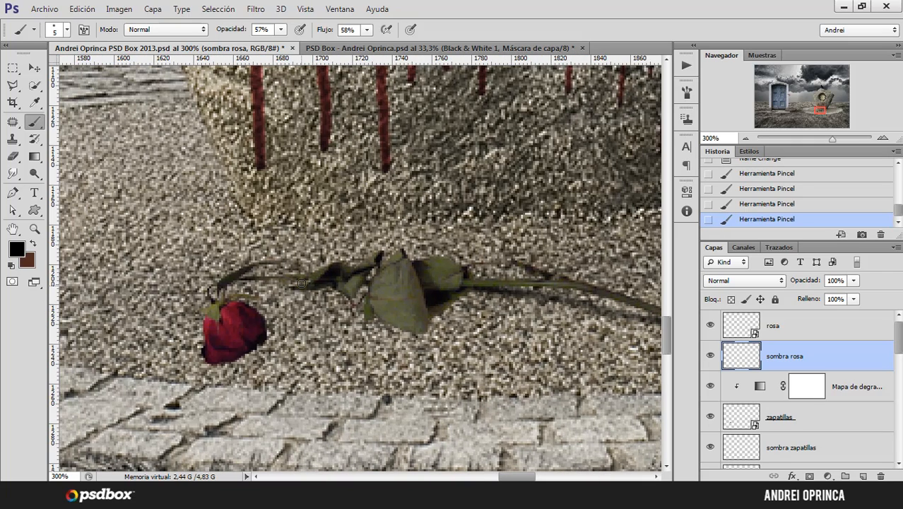
click(280, 29)
drag(277, 43, 265, 43)
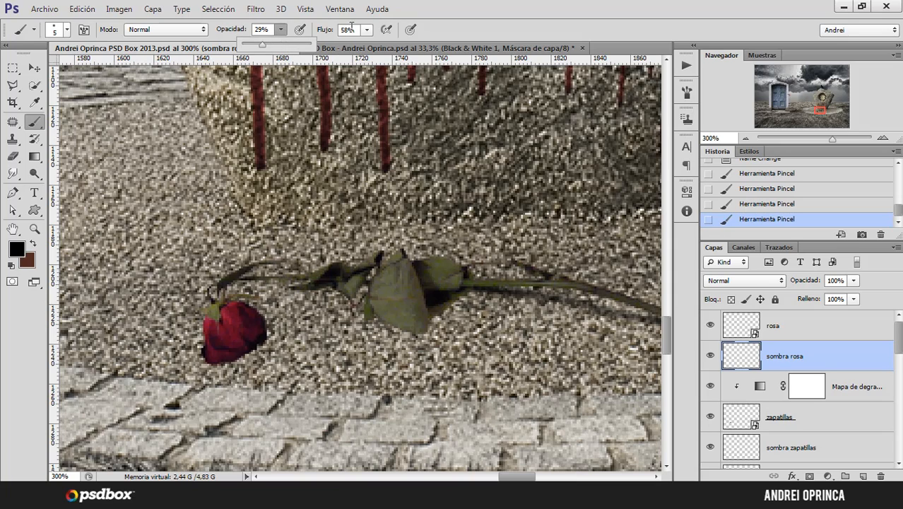
click(367, 30)
drag(367, 44, 350, 47)
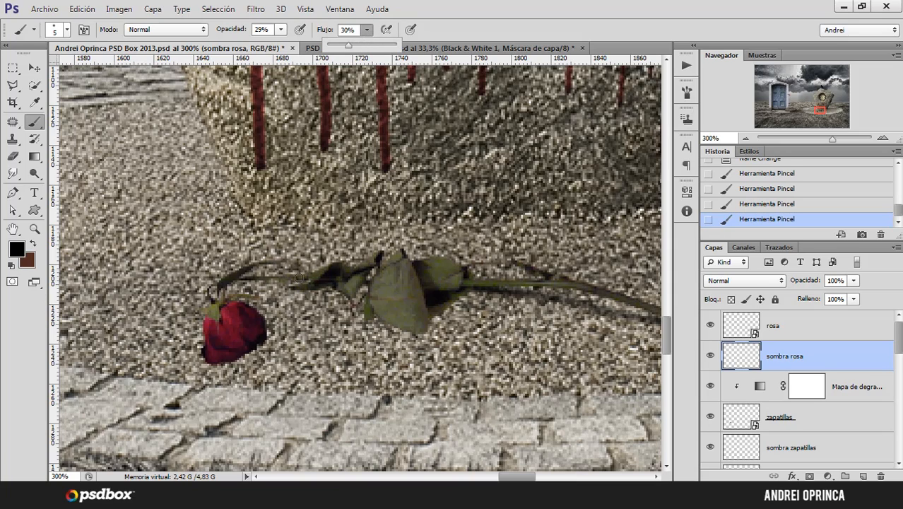
mouse_move(260, 284)
mouse_down()
mouse_move(227, 303)
mouse_move(274, 280)
mouse_move(341, 277)
mouse_move(257, 286)
mouse_move(225, 302)
mouse_move(285, 282)
mouse_move(313, 284)
mouse_up()
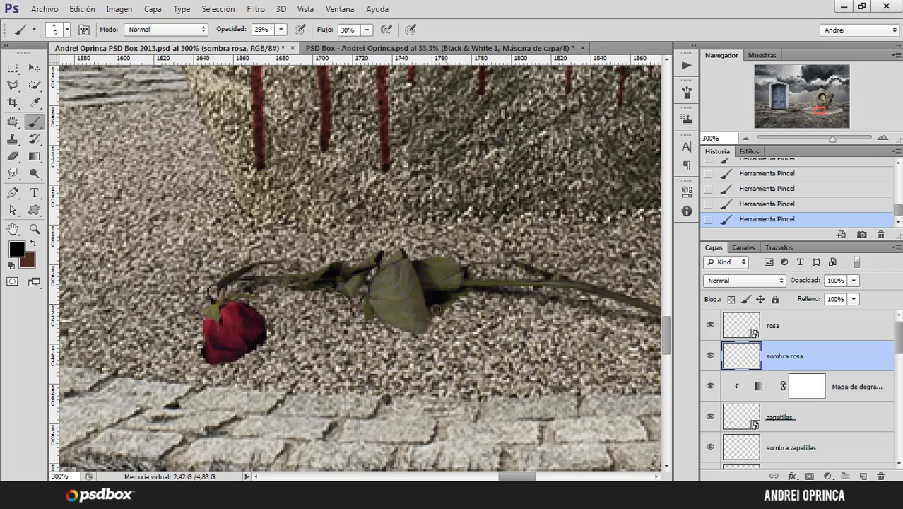
mouse_move(454, 301)
mouse_down()
mouse_move(434, 320)
mouse_move(458, 301)
mouse_up()
key(bracketright)
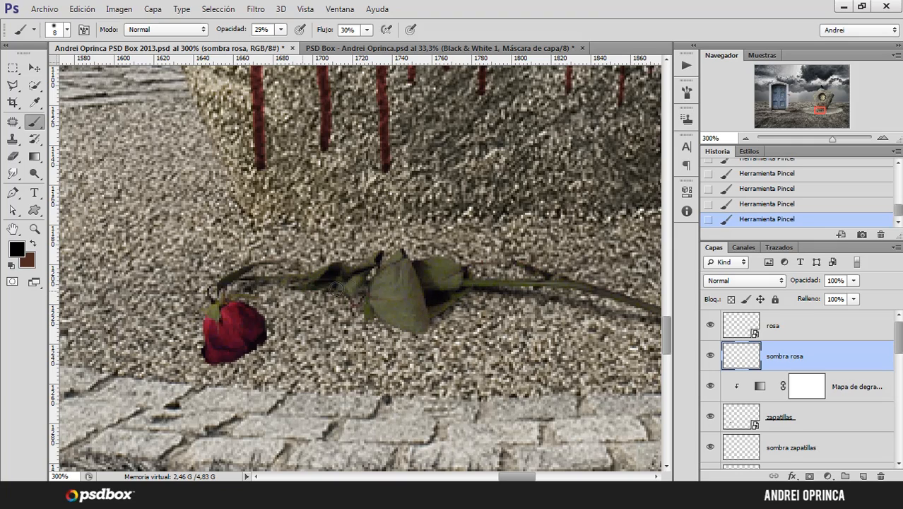
drag(320, 292, 257, 290)
- Set the brush to 15% opacity, 17% flow, 30 px and 0% hardness for a wide, faint shadow around the rose
ctrl+alt+click(388, 293)
mouse_move(575, 316)
mouse_down()
mouse_move(473, 301)
mouse_move(537, 312)
mouse_up()
key(bracketleft)
key(bracketleft)
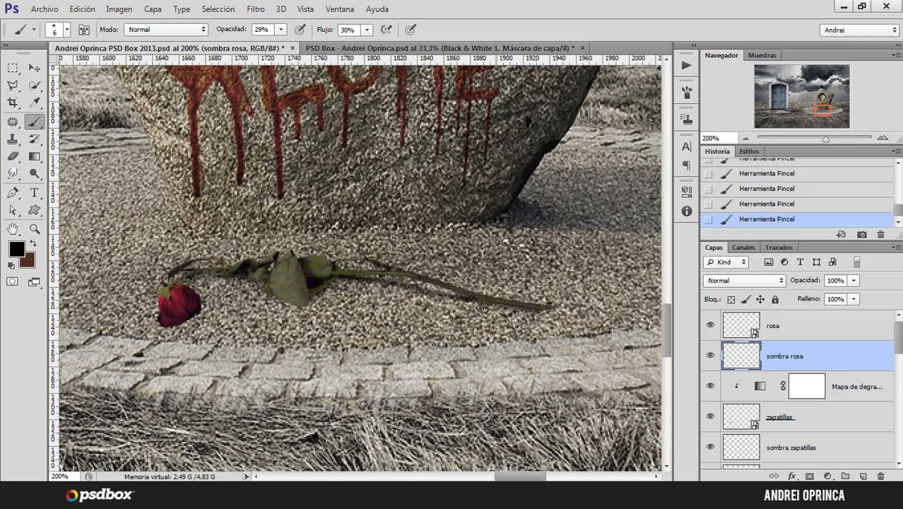
key(bracketright)
key(bracketright)
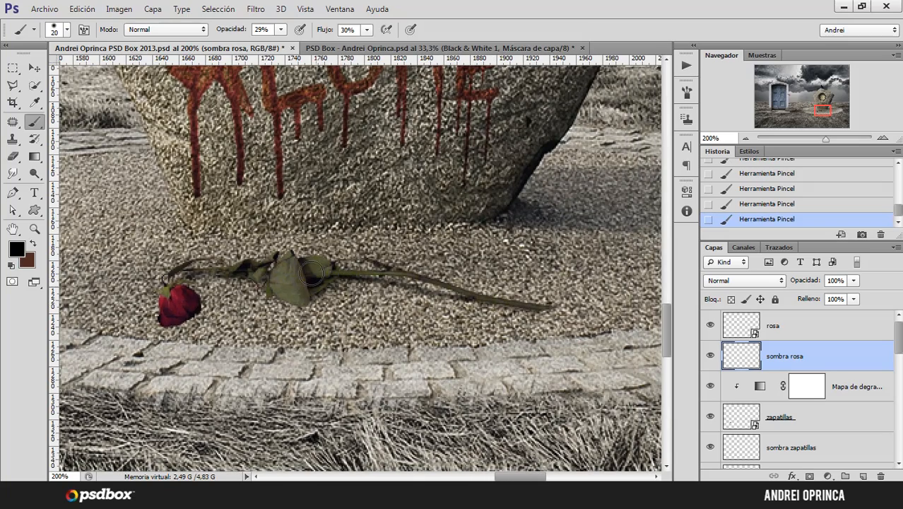
click(280, 30)
drag(275, 46, 271, 47)
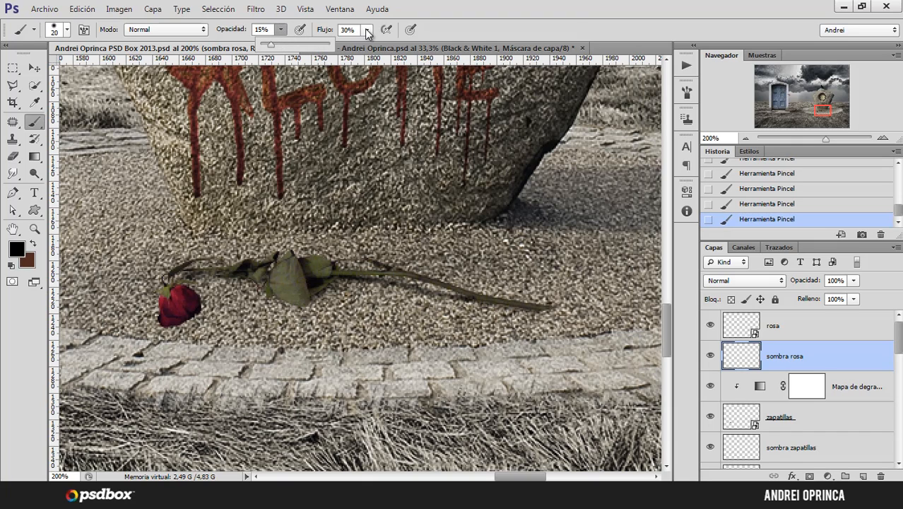
click(367, 31)
drag(367, 46, 360, 48)
right_click(395, 206)
drag(453, 272, 396, 272)
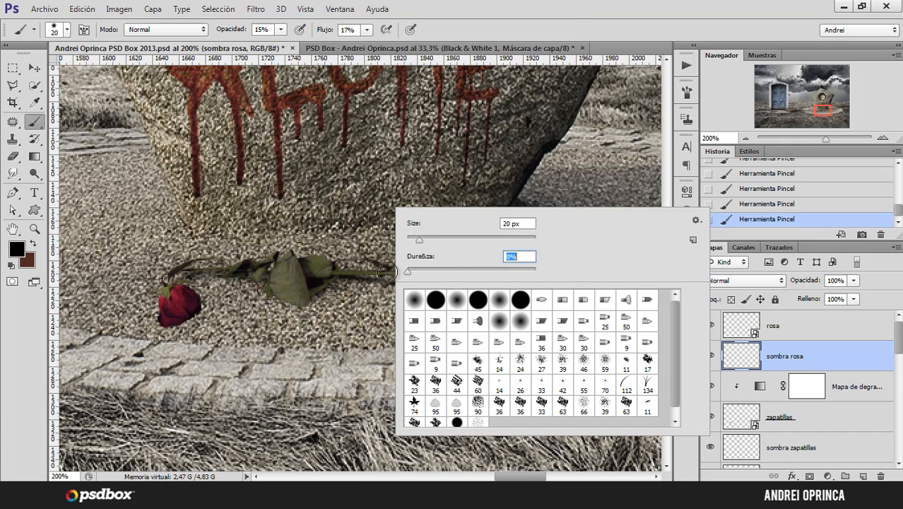
drag(419, 240, 430, 240)
key(Return)
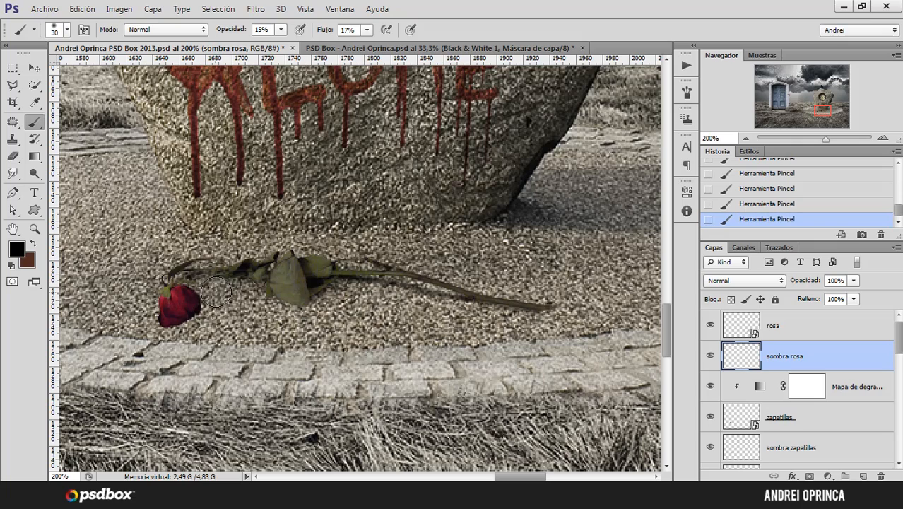
- Set the brush to 8 px, 39% opacity and 34% flow, and paint a contact shadow along the lower edge of the red flower
key(bracketleft)
key(bracketleft)
key(bracketleft)
key(bracketleft)
key(bracketleft)
key(bracketleft)
key(bracketright)
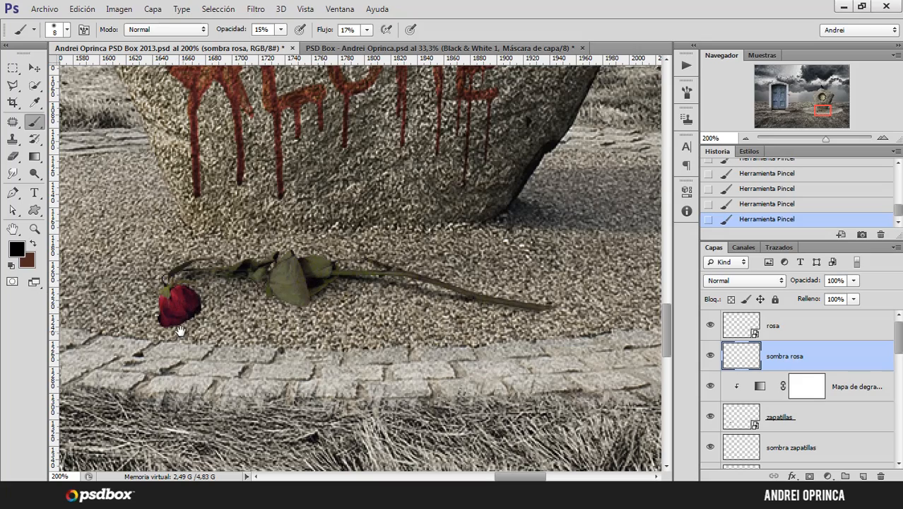
scroll(180, 330, up, 3)
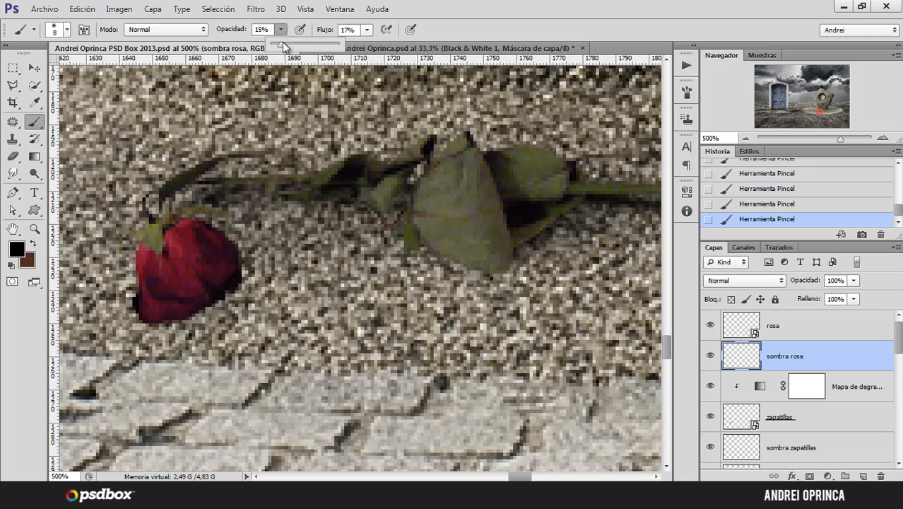
click(367, 30)
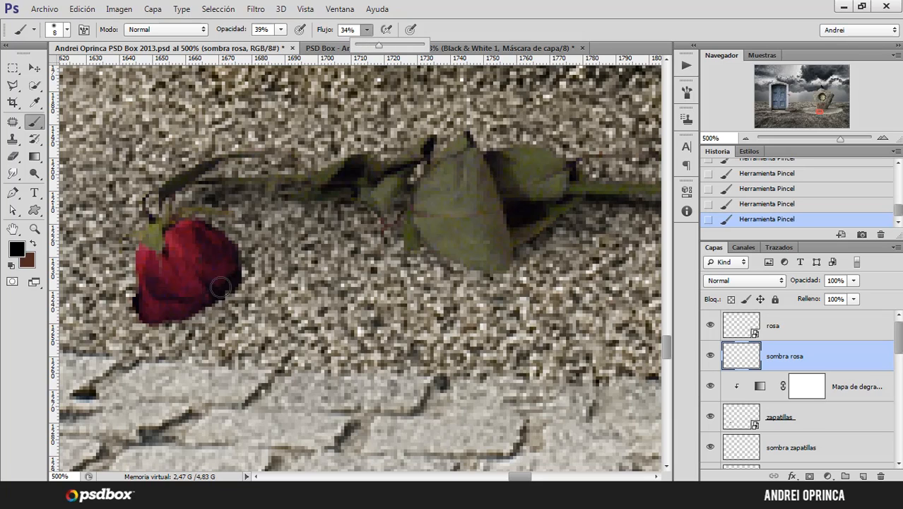
mouse_move(186, 317)
mouse_down()
mouse_move(234, 285)
mouse_move(241, 267)
mouse_move(231, 249)
mouse_up()
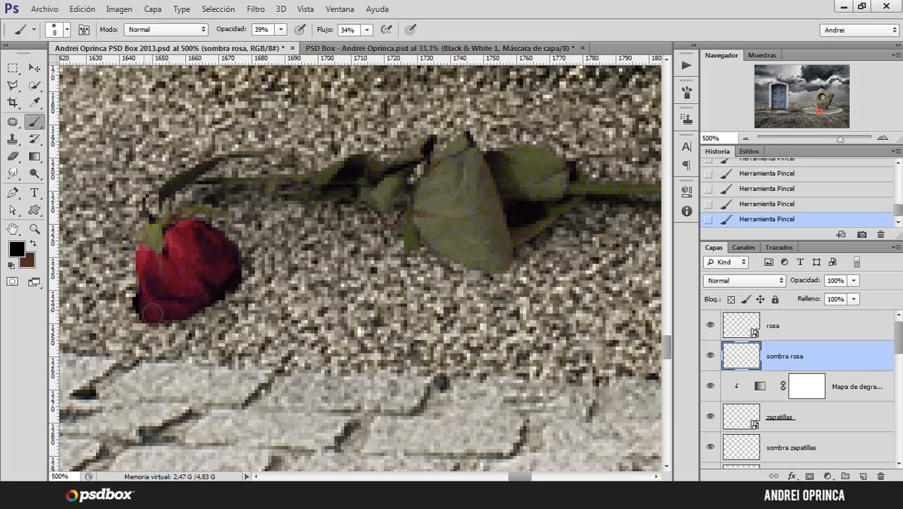
mouse_move(153, 317)
mouse_down()
mouse_move(233, 297)
mouse_move(251, 274)
mouse_move(229, 266)
mouse_move(281, 255)
mouse_up()
- Enlarge the brush to 15 px and widen the shadow on the ground beside the red flower
key(bracketright)
key(bracketright)
key(bracketright)
drag(201, 241, 299, 231)
alt+click(372, 228)
alt+click(372, 228)
alt+click(373, 228)
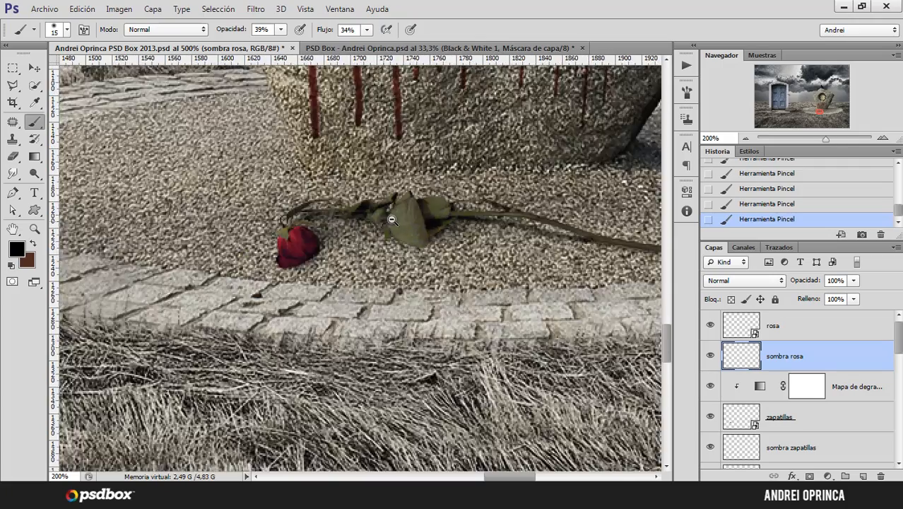
alt+click(375, 227)
alt+click(406, 214)
drag(462, 189, 427, 274)
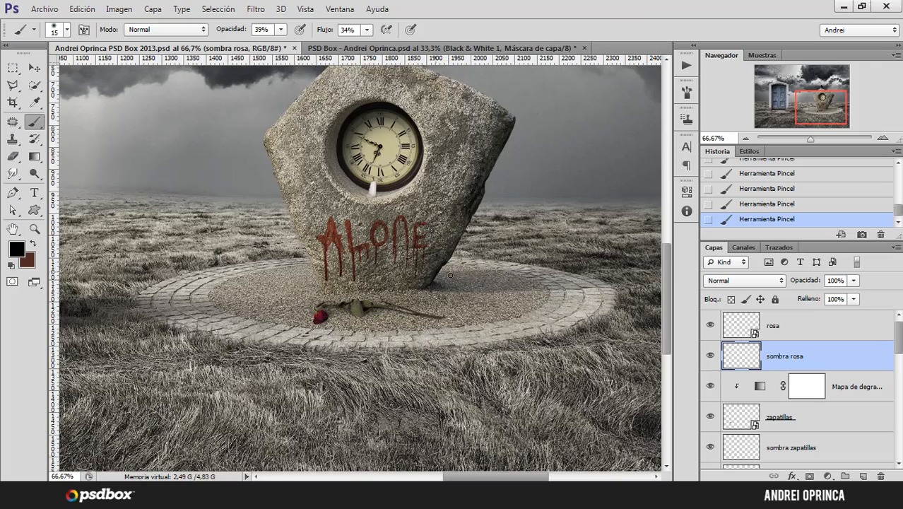
- Compare the rose with and without its painted shadow by toggling the visibility of the "sombra rosa" layer
ctrl+click(365, 321)
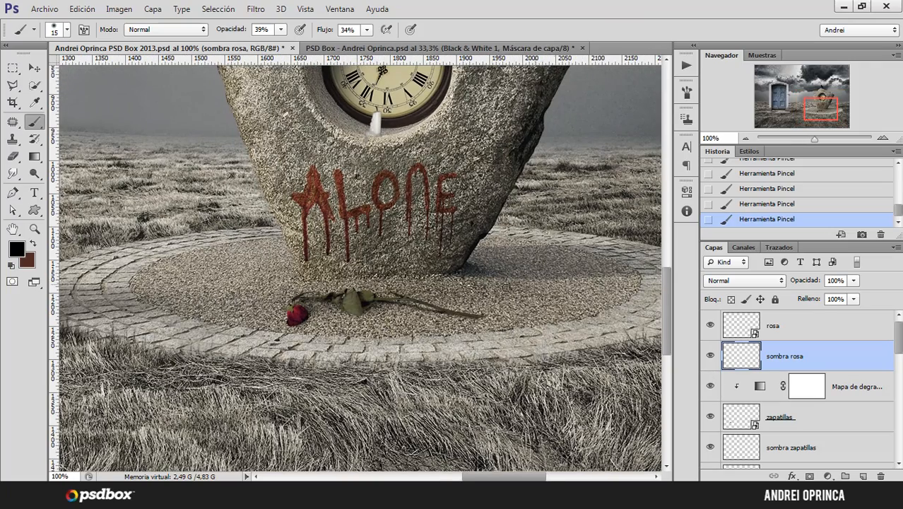
click(710, 356)
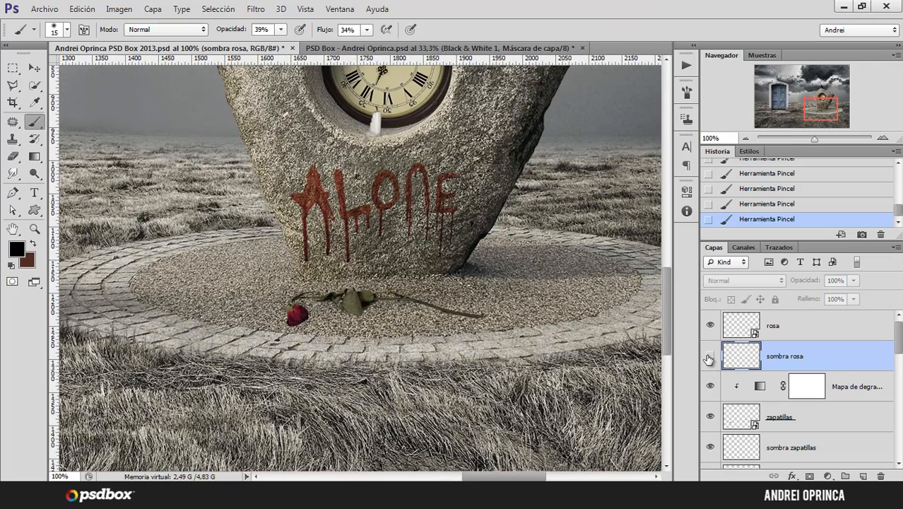
click(710, 356)
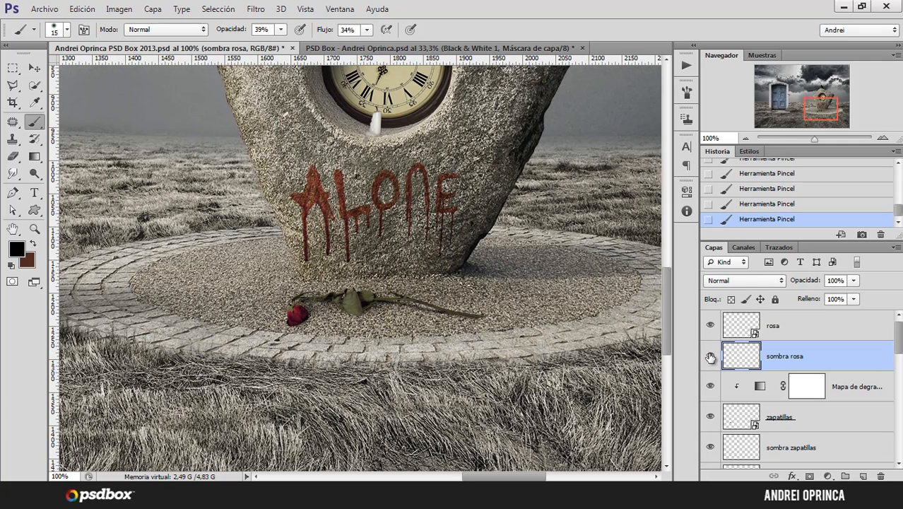
click(710, 356)
click(710, 356)
- Add an Inner Shadow to the candle layer "vela" with Luz suave blending, 100% opacity, a 26° angle and 8 px distance
scroll(490, 288, up, 5)
scroll(408, 190, up, 3)
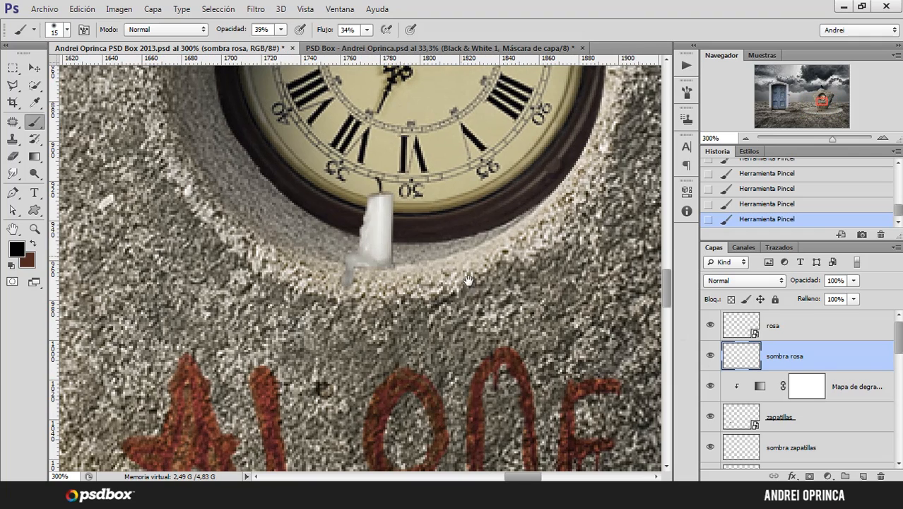
drag(469, 279, 491, 332)
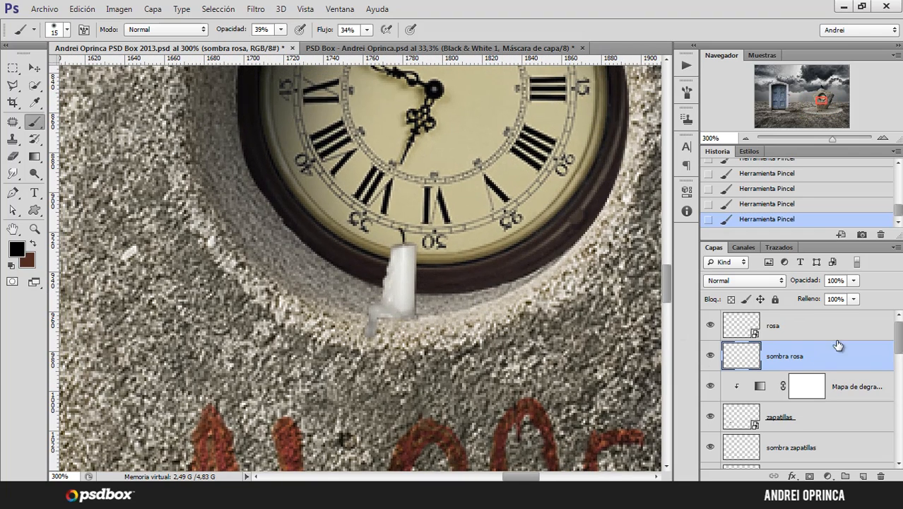
scroll(899, 342, down, 2)
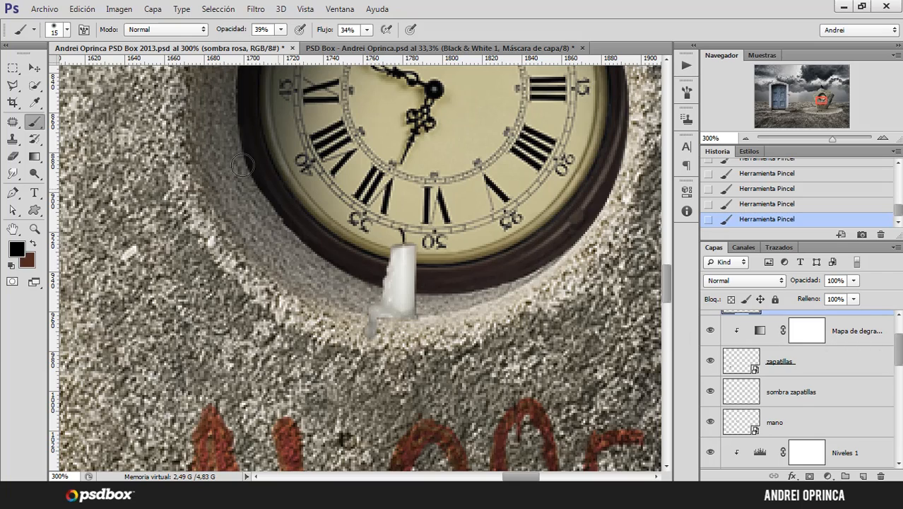
click(34, 67)
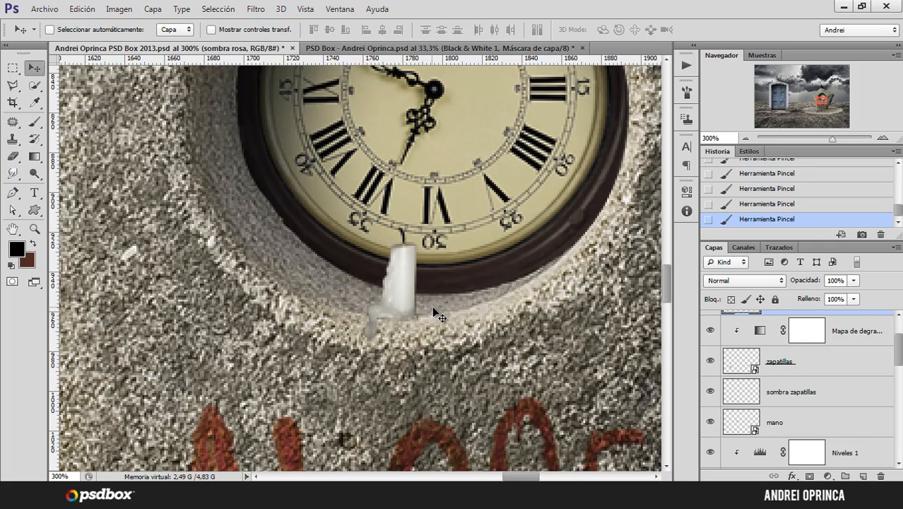
ctrl+click(407, 287)
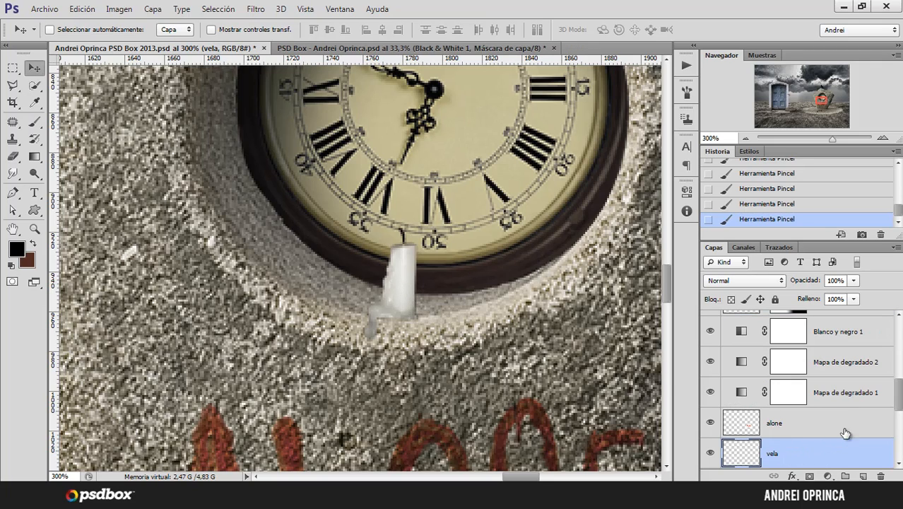
drag(898, 398, 883, 409)
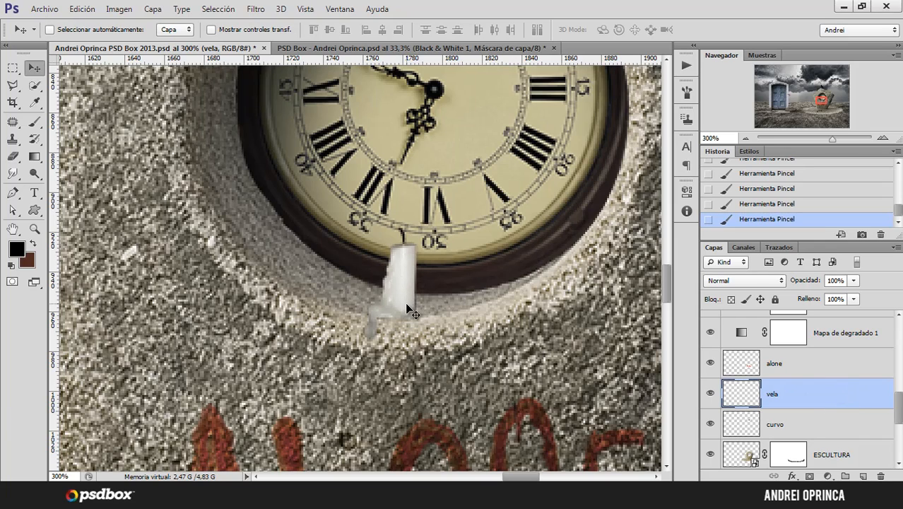
double_click(855, 403)
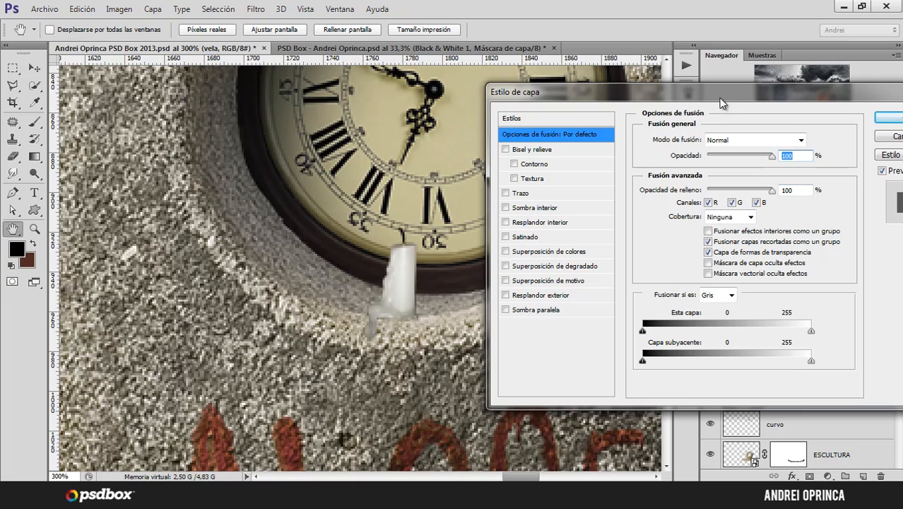
drag(719, 96, 721, 100)
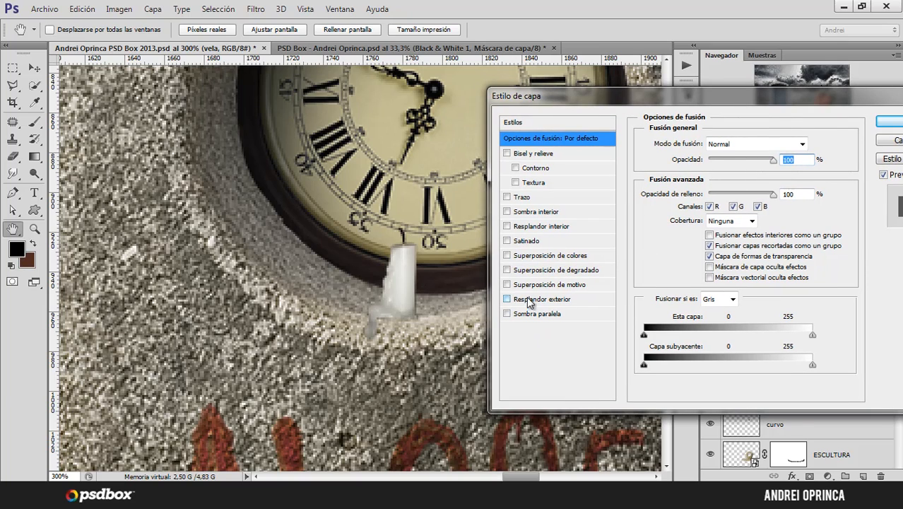
click(550, 214)
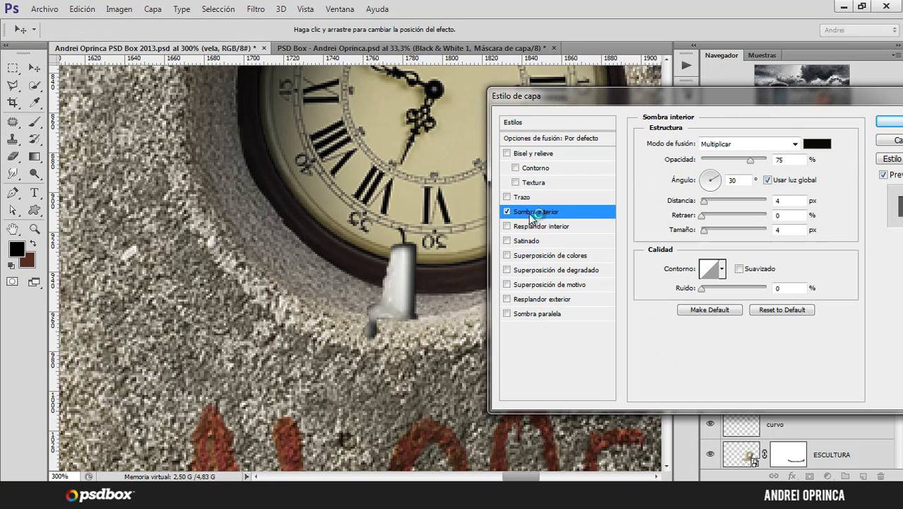
click(776, 151)
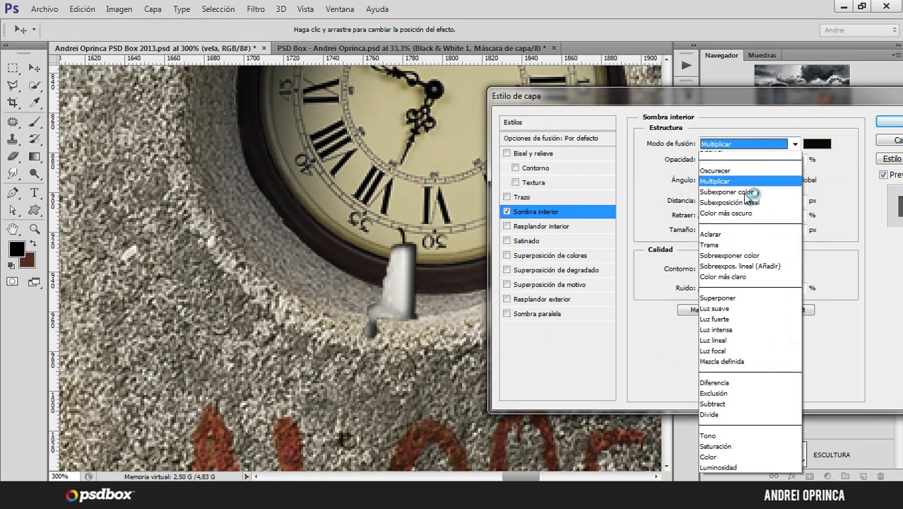
click(728, 333)
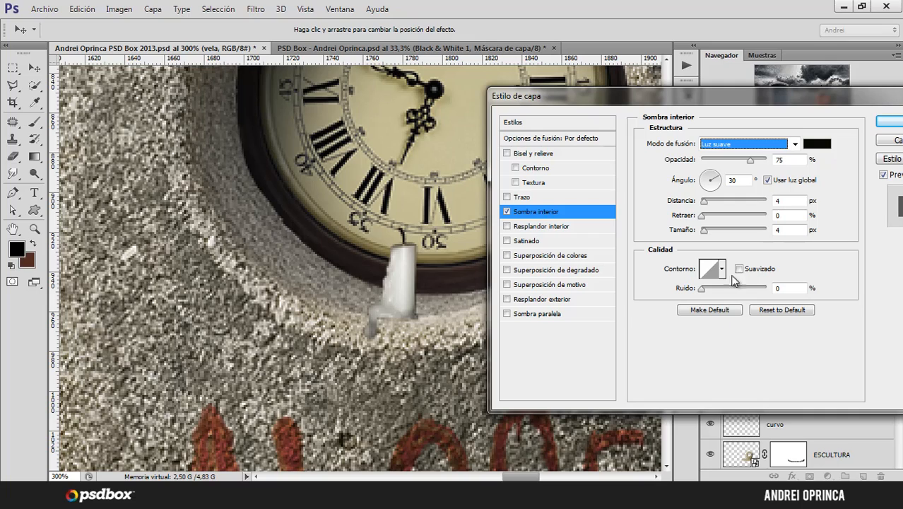
drag(751, 161, 780, 164)
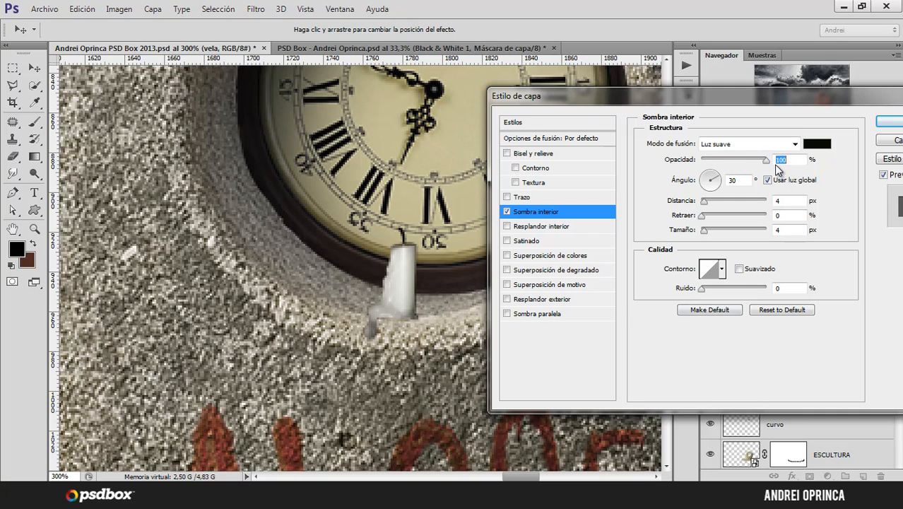
drag(432, 277, 403, 293)
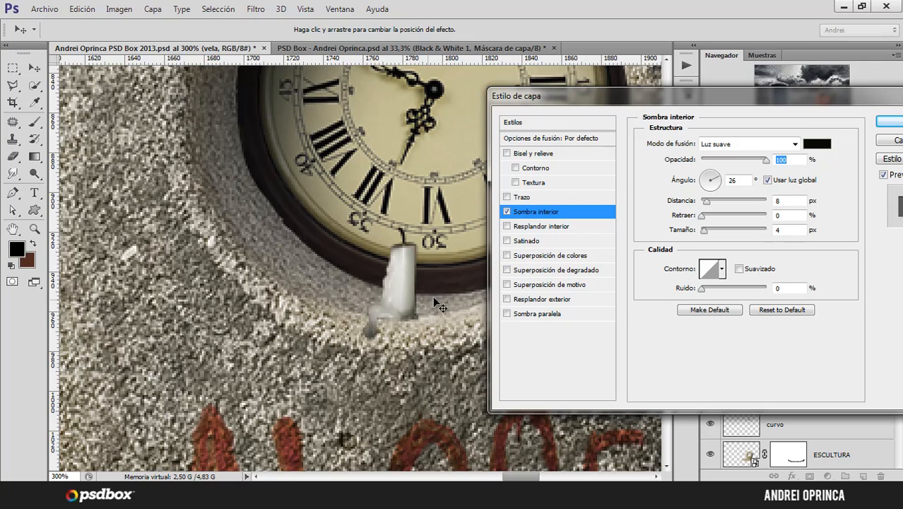
- Add a Color Overlay to the candle layer using #c2bda4, Color blend mode and 64% opacity, and apply the layer style
click(552, 255)
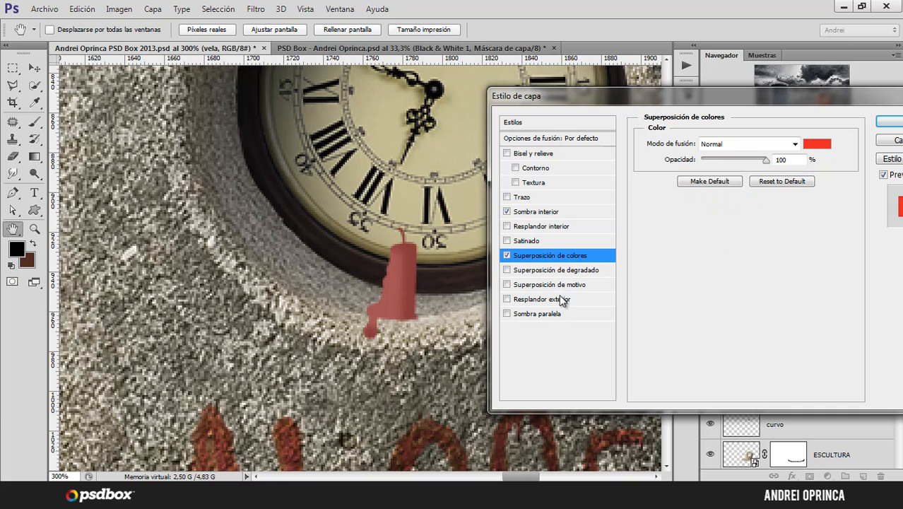
click(816, 144)
drag(760, 345, 760, 338)
drag(591, 216, 597, 229)
click(857, 185)
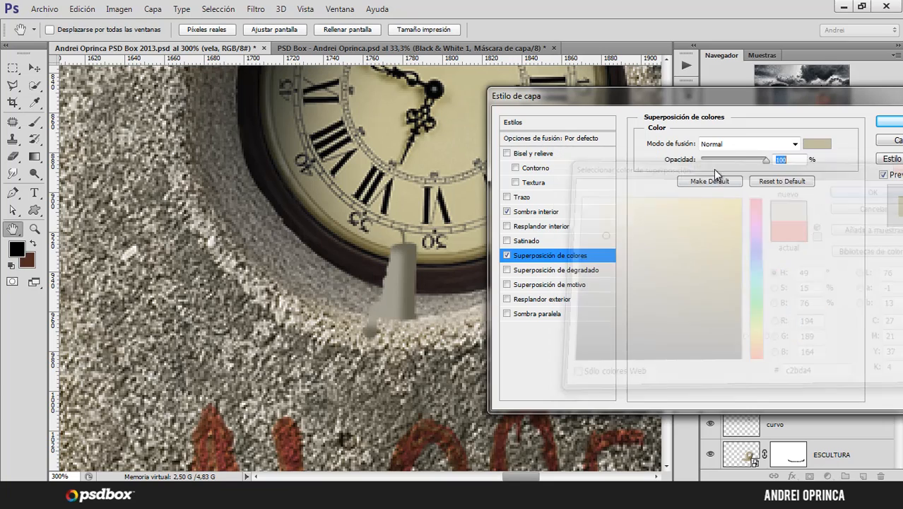
click(724, 145)
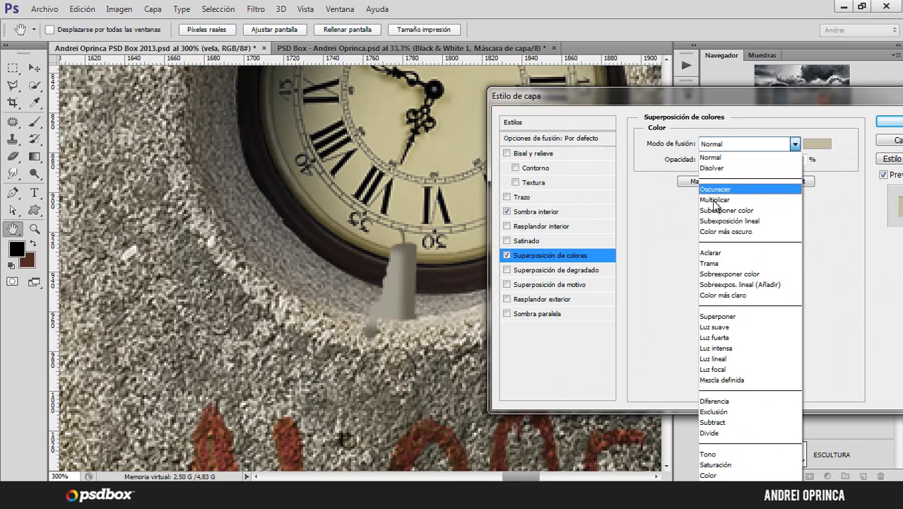
click(710, 476)
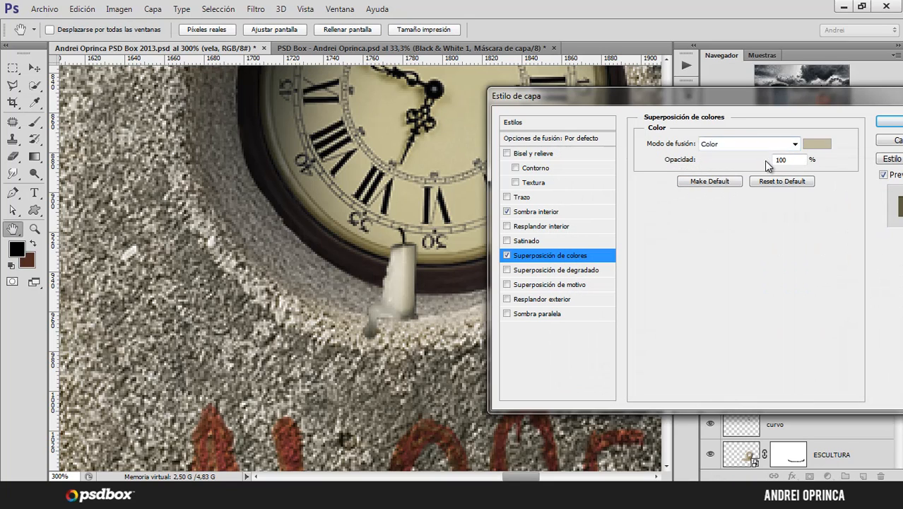
drag(766, 159, 748, 163)
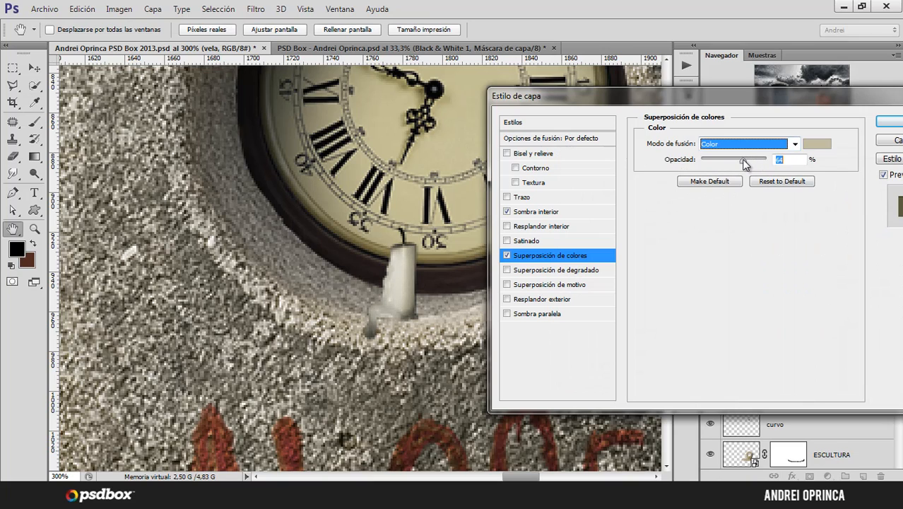
click(889, 124)
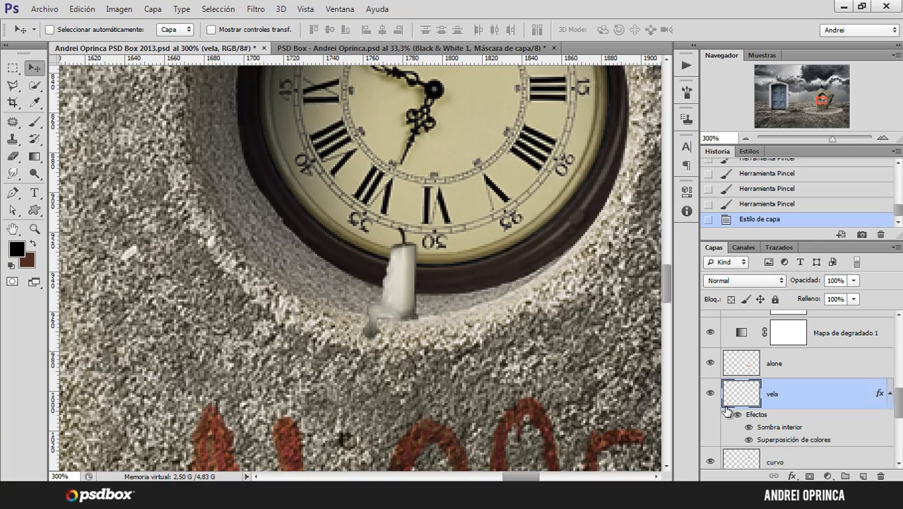
- Compare the candle with and without its layer effects, leaving them enabled, and collapse the effects list of "vela"
click(737, 415)
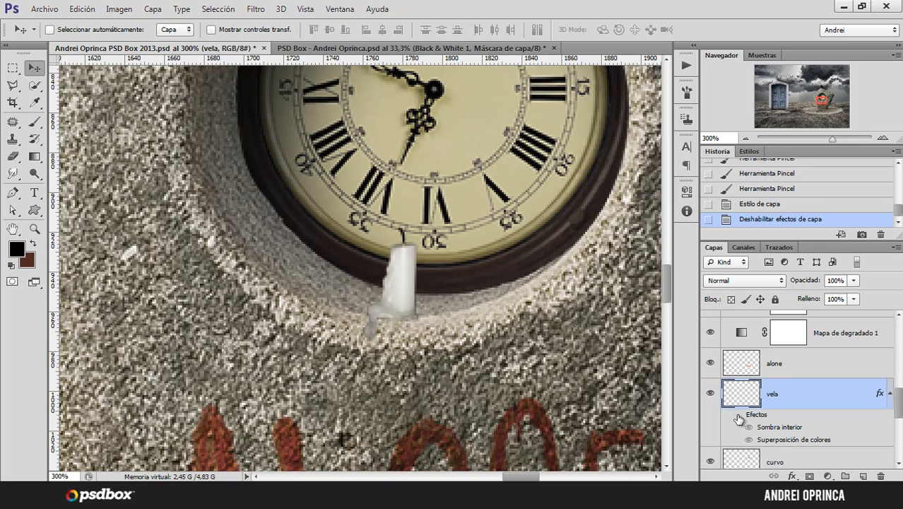
click(737, 415)
click(737, 415)
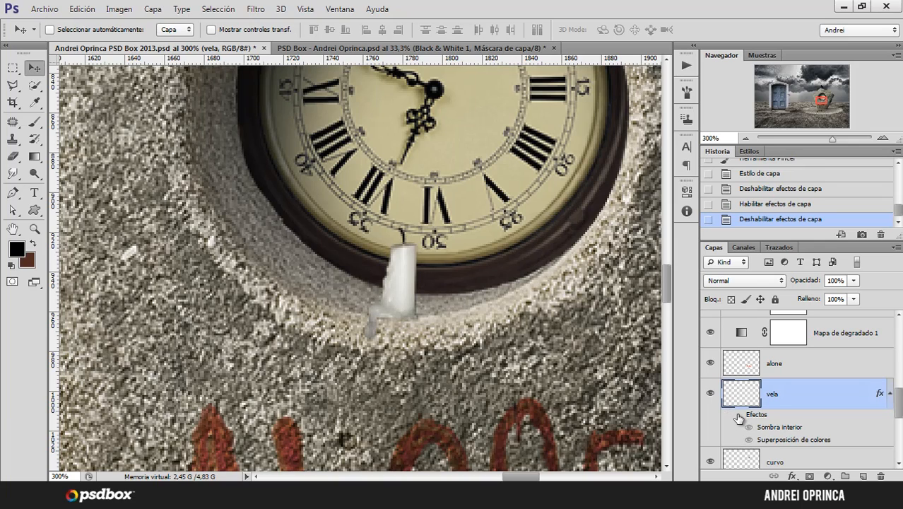
click(737, 416)
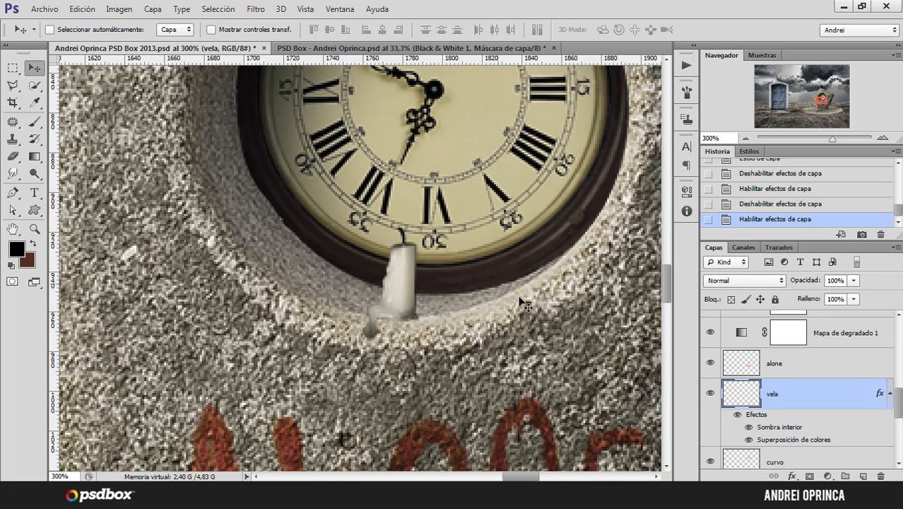
click(888, 394)
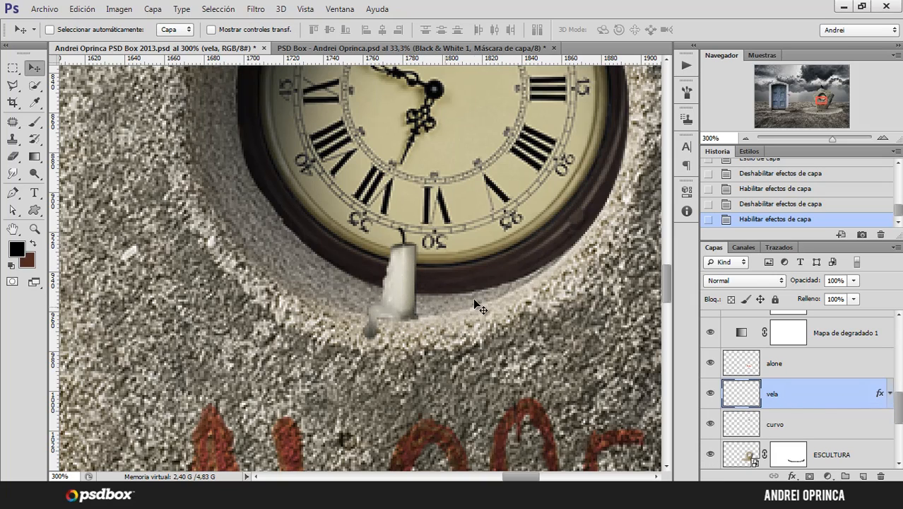
- Create a new layer directly beneath "vela" and name it "sombra vela"
drag(460, 307, 481, 305)
key(ctrl+z)
click(862, 476)
double_click(777, 424)
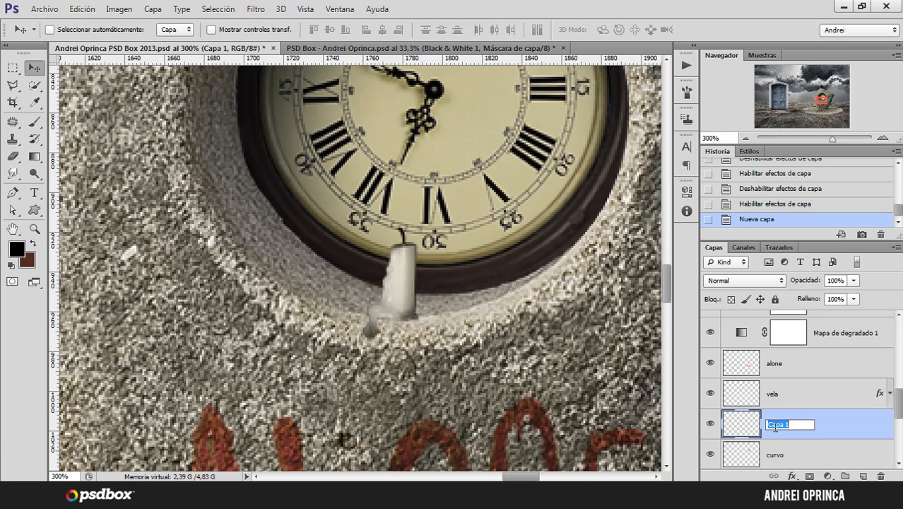
text(sombra vela)
key(Return)
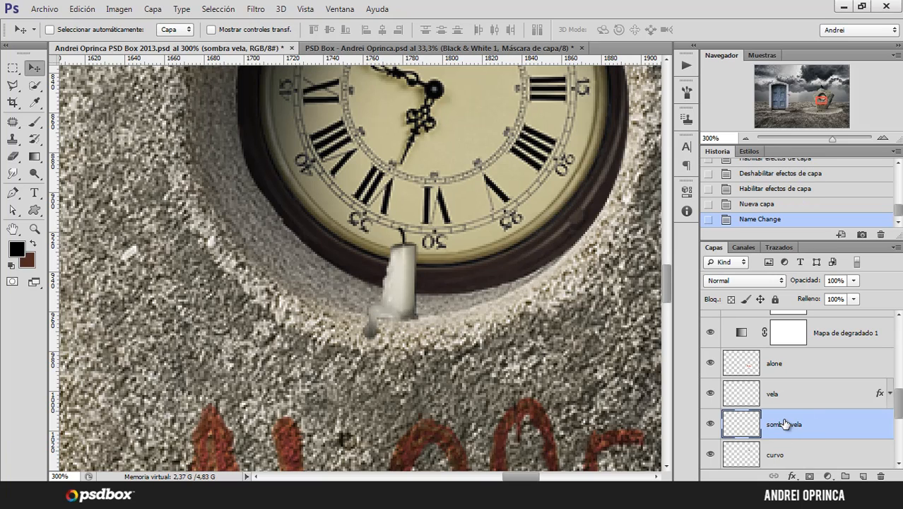
- Shrink the brush and paint a small black contact shadow along the base of the candle on "sombra vela"
click(34, 123)
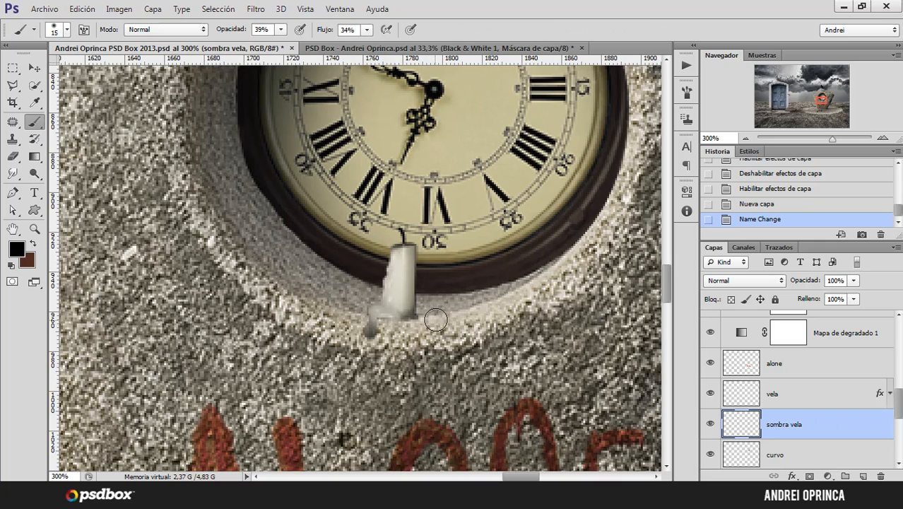
ctrl+click(459, 322)
key(bracketleft)
key(bracketleft)
key(bracketleft)
key(bracketleft)
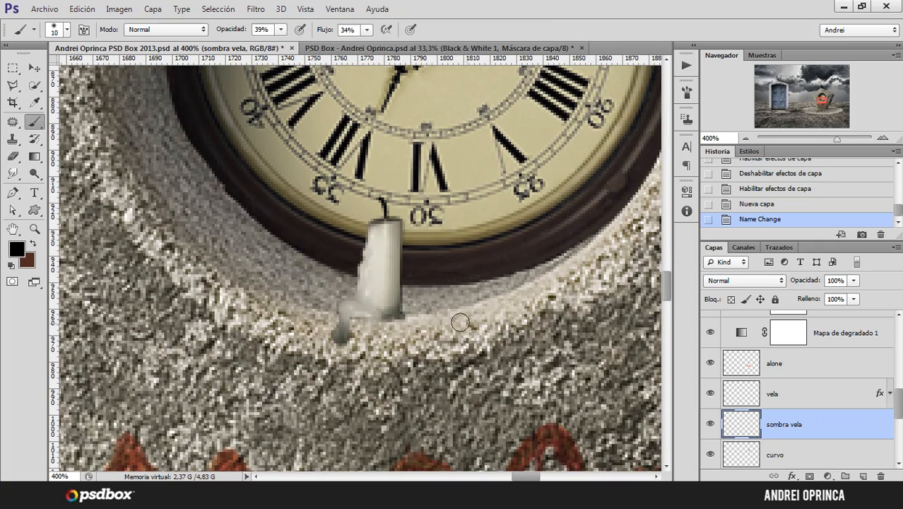
key(bracketleft)
mouse_move(402, 321)
mouse_down()
mouse_move(358, 318)
mouse_move(414, 316)
mouse_move(390, 314)
mouse_up()
- Try extending the candle's shadow along the stone ledge with the brush enlarged to 8 px, and undo the last two strokes
mouse_move(391, 314)
mouse_down()
mouse_move(495, 306)
mouse_move(417, 316)
mouse_up()
key(bracketright)
key(bracketright)
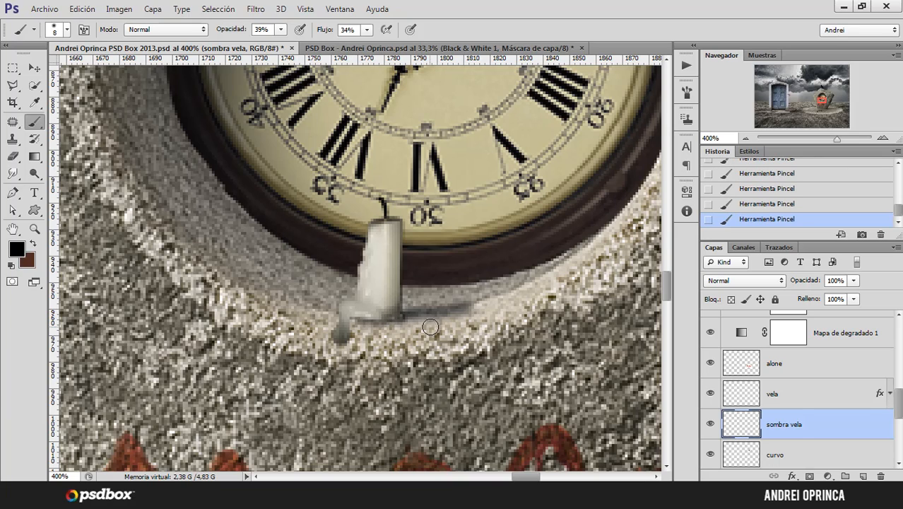
key(ctrl+alt+z)
key(ctrl+alt+z)
- Set the brush to 22% opacity and 14% flow, and paint a fainter shadow on the ledge beside the candle at 6 to 8 px
click(367, 29)
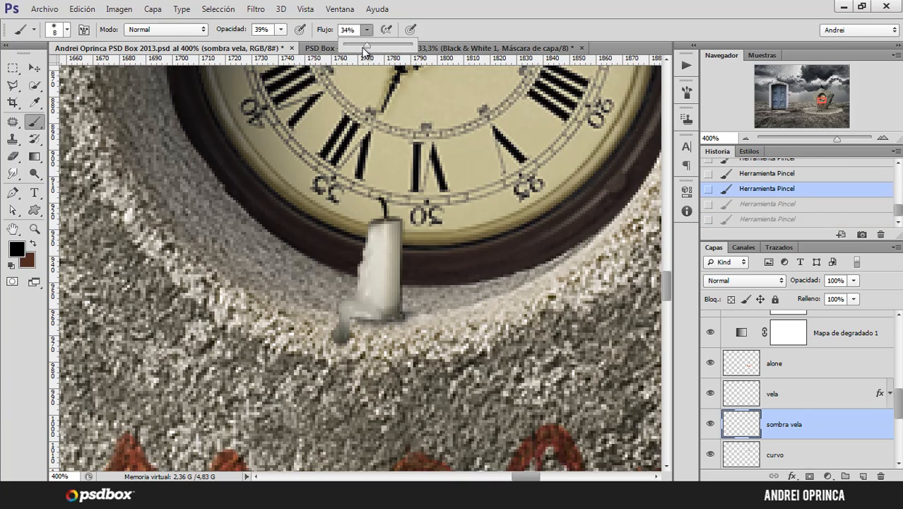
click(281, 30)
drag(281, 44, 269, 45)
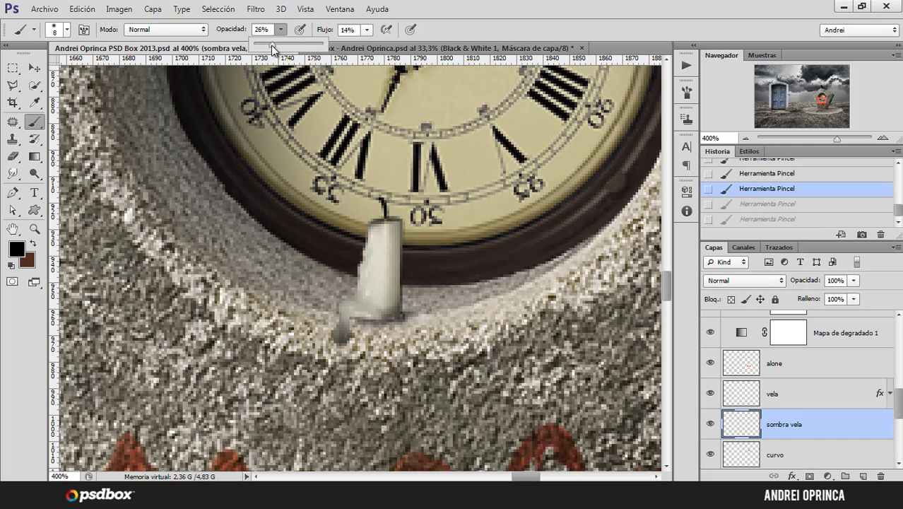
mouse_move(448, 314)
mouse_down()
mouse_move(404, 315)
mouse_move(422, 315)
mouse_up()
key(bracketleft)
key(bracketleft)
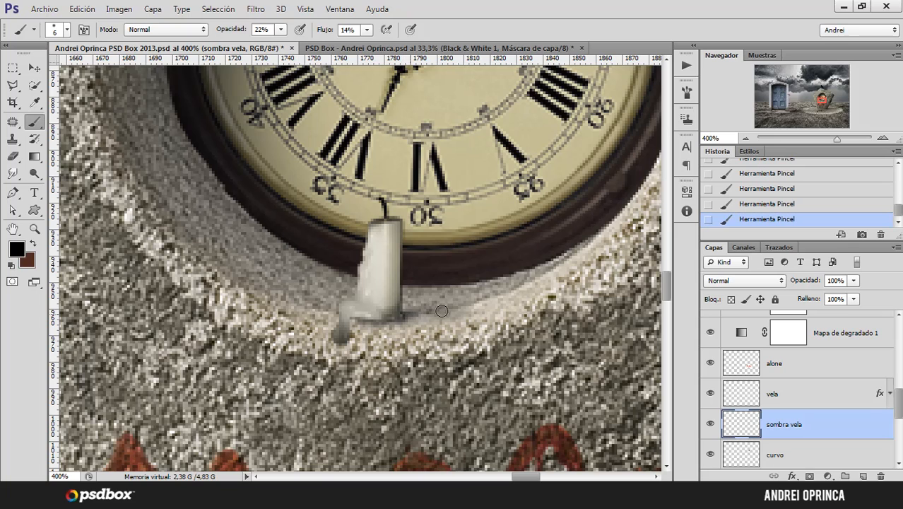
mouse_move(345, 327)
mouse_down()
mouse_move(432, 319)
mouse_move(420, 316)
mouse_up()
key(bracketright)
key(bracketright)
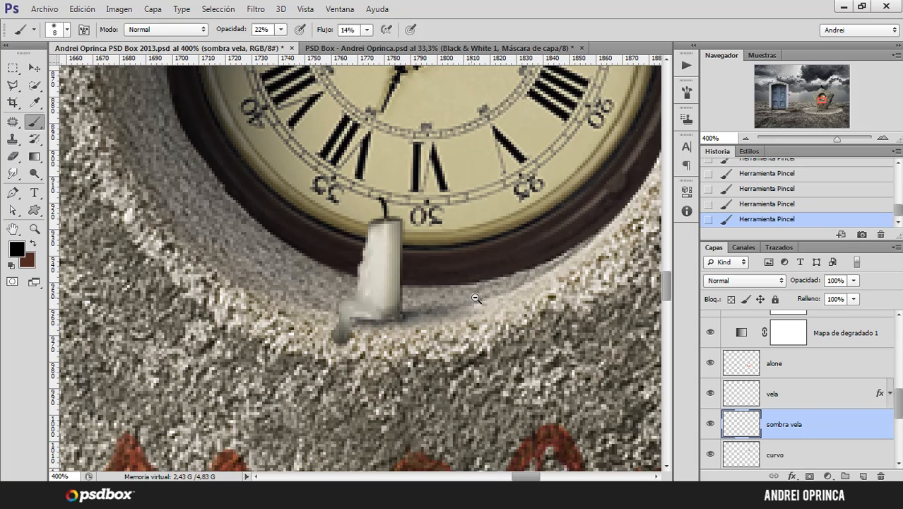
- Compare the candle on the stone ledge with the "sombra vela" layer hidden and shown
alt+click(481, 297)
alt+click(481, 297)
alt+click(482, 298)
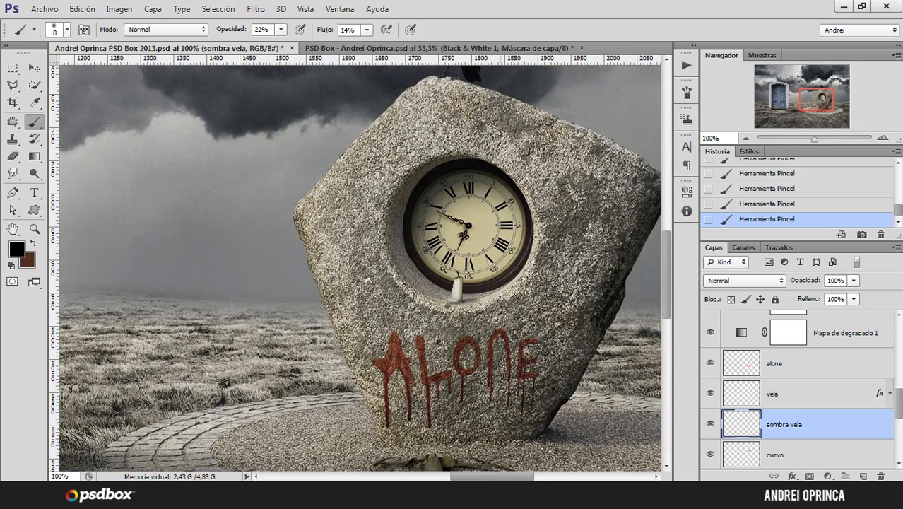
click(710, 424)
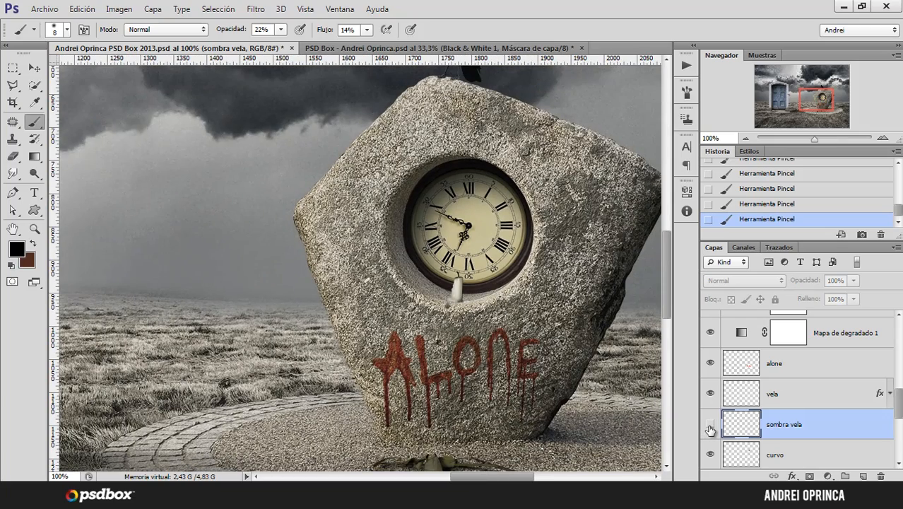
click(710, 426)
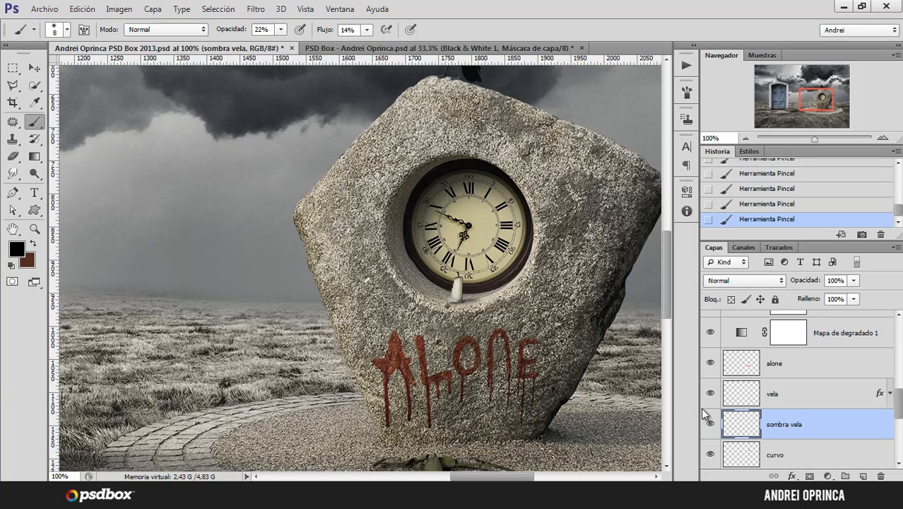
ctrl+click(510, 252)
ctrl+click(511, 252)
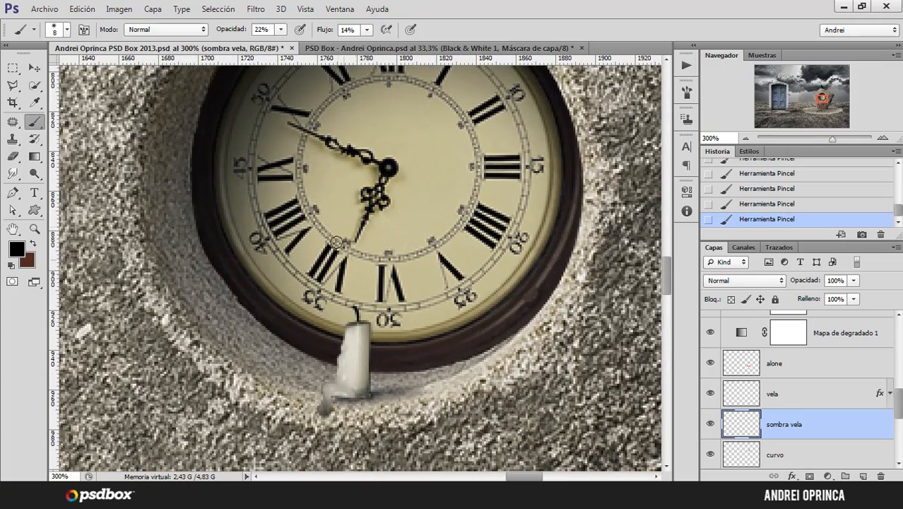
ctrl+alt+click(386, 266)
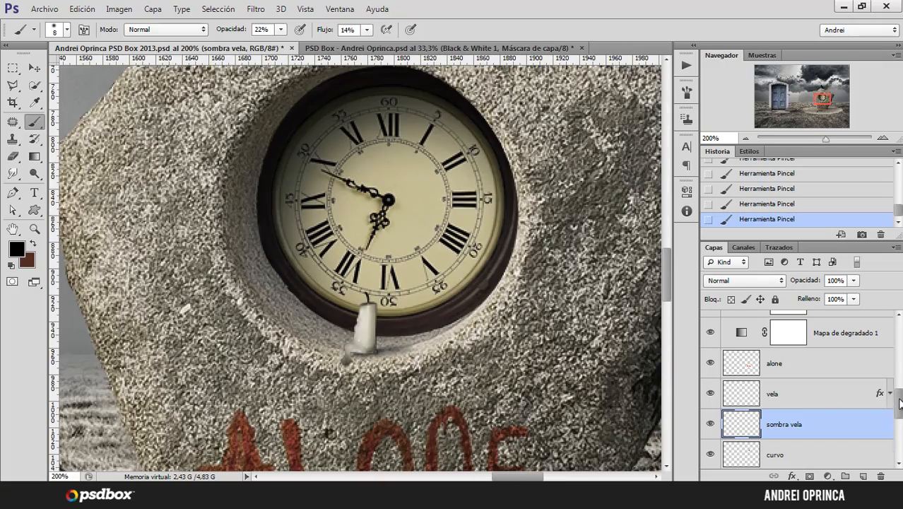
- Select the "vela" layer, and switch to the browser to search DeviantArt's stock images for "smoke"
mouse_move(900, 404)
mouse_down()
mouse_move(900, 385)
mouse_move(899, 408)
mouse_up()
click(846, 368)
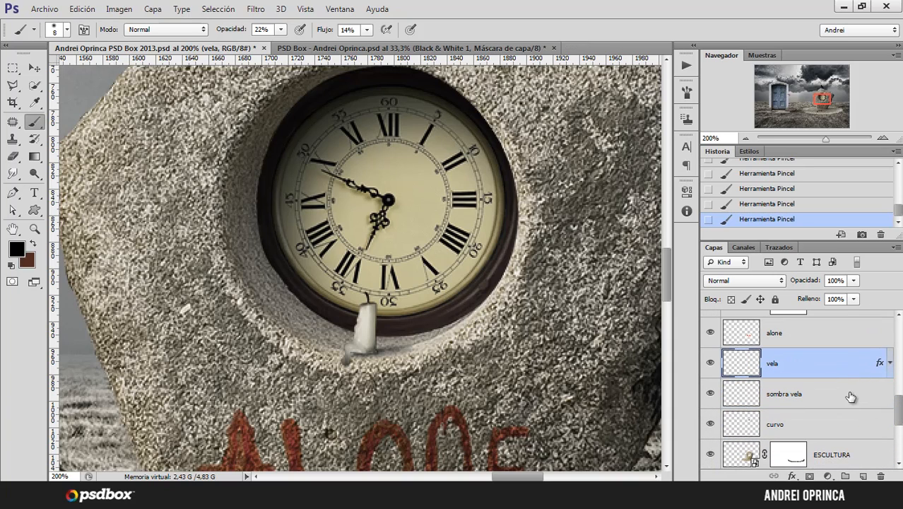
click(177, 494)
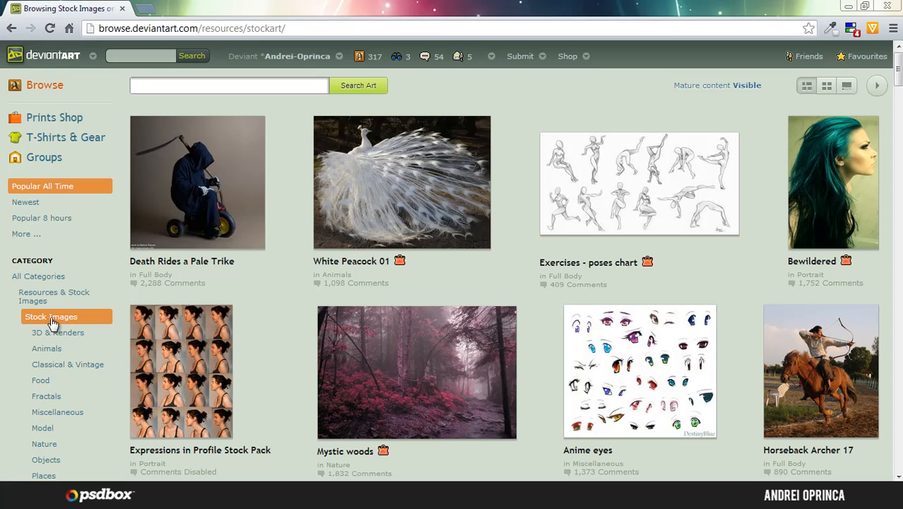
click(173, 86)
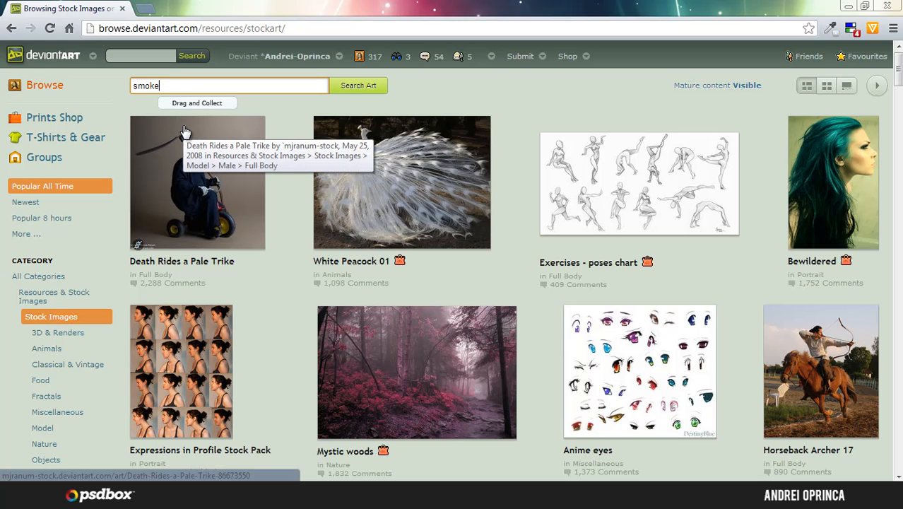
text(smoke)
key(Return)
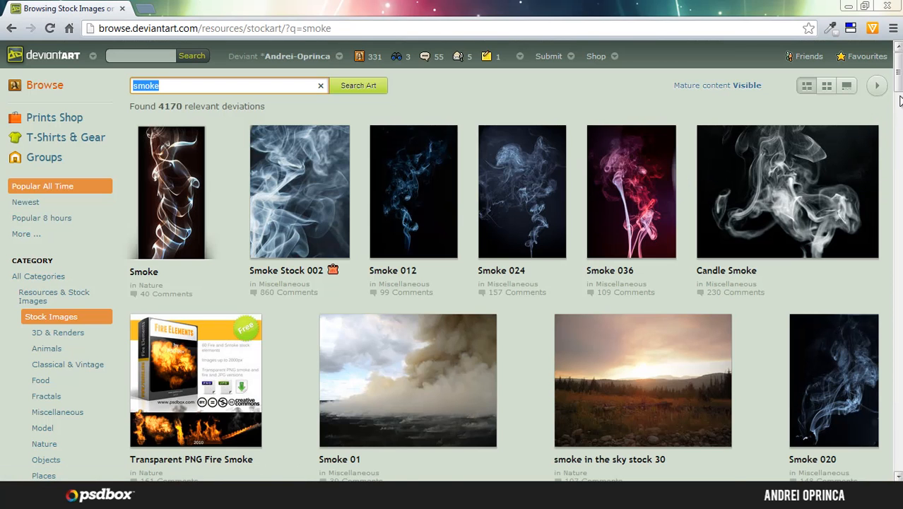
- Open the stock image "Smoke 046" at full size and copy it
drag(900, 101, 891, 162)
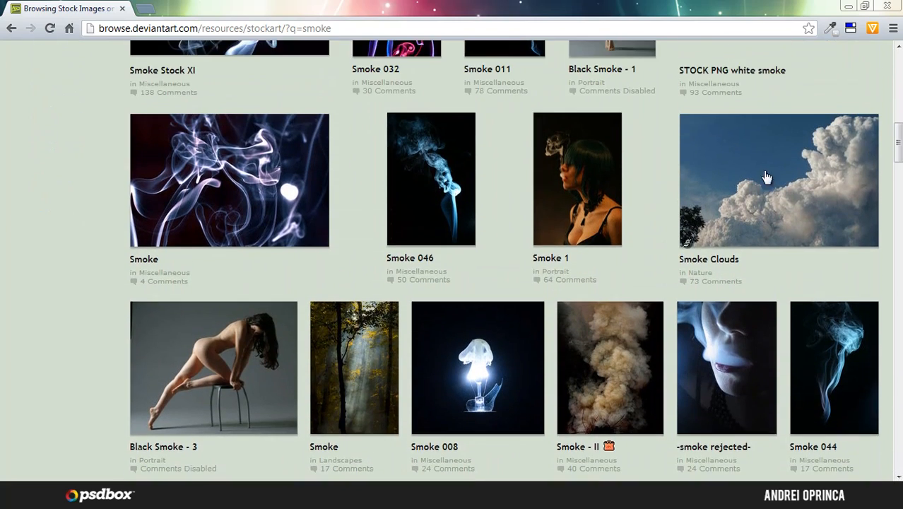
click(433, 175)
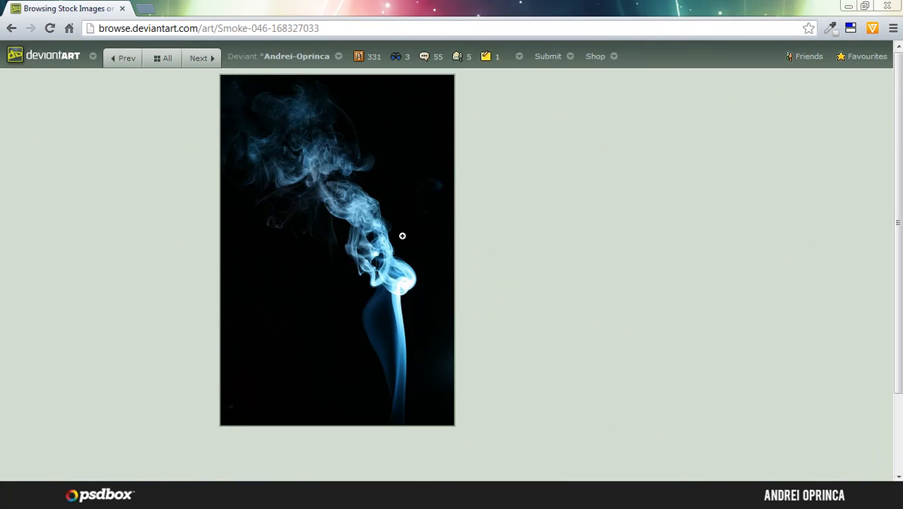
click(403, 235)
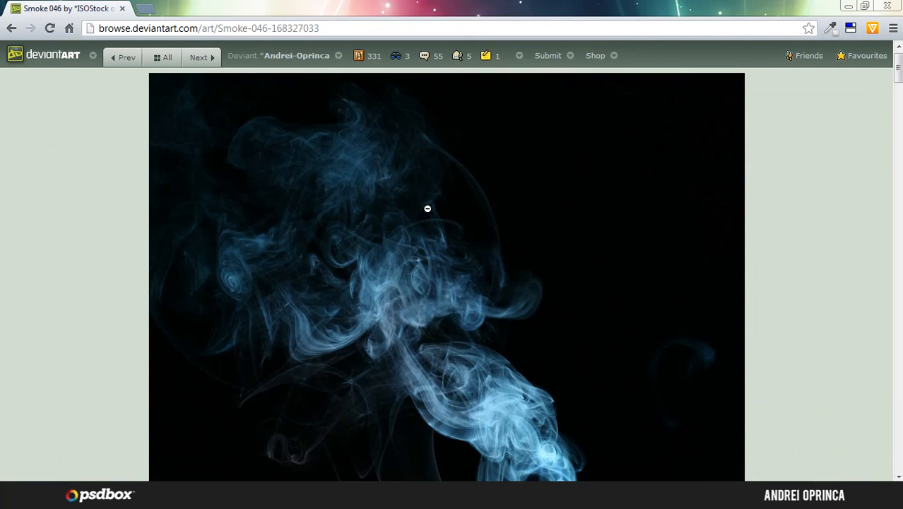
right_click(428, 209)
click(472, 249)
- Switch back to Photoshop, paste the smoke image above the "vela" layer and scale it down to about 44%
key(alt+Tab)
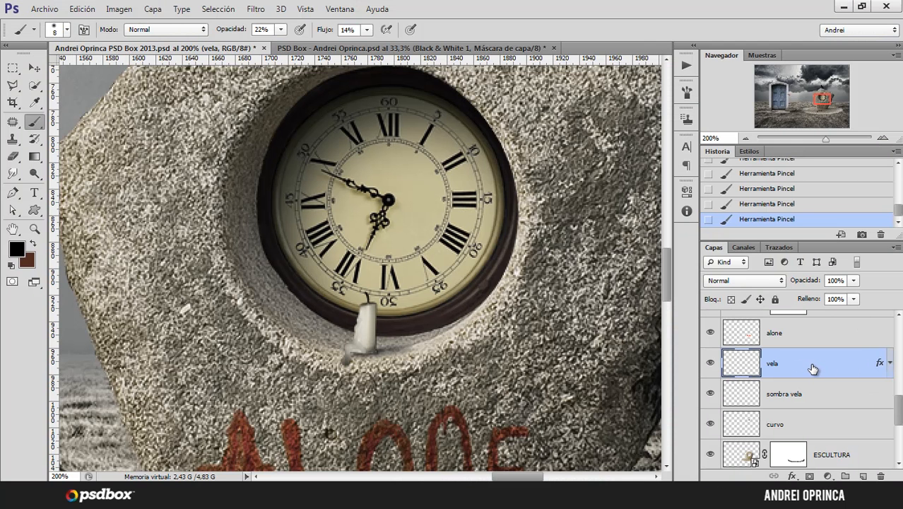
key(ctrl+v)
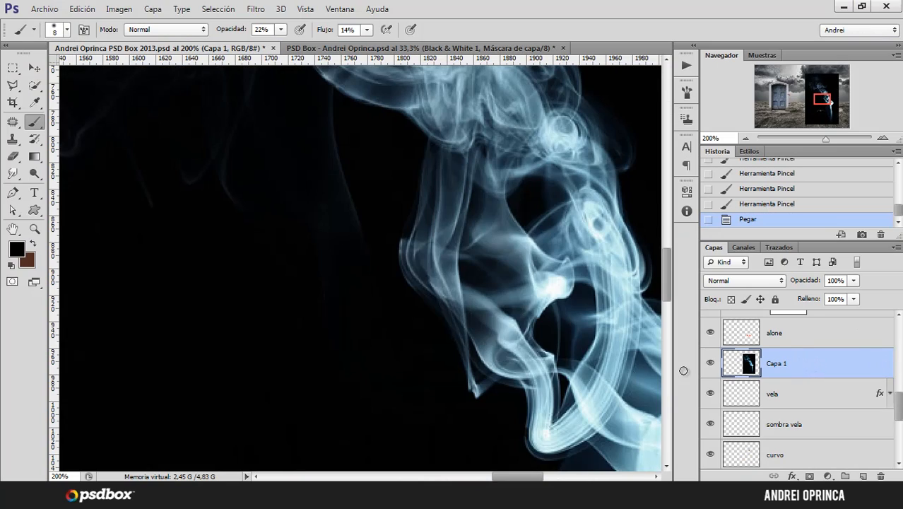
scroll(544, 323, down, 3)
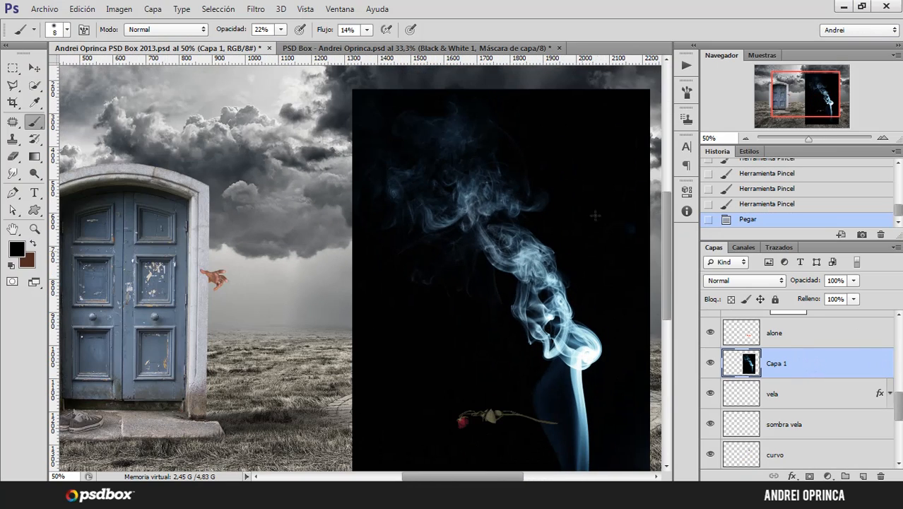
key(ctrl+t)
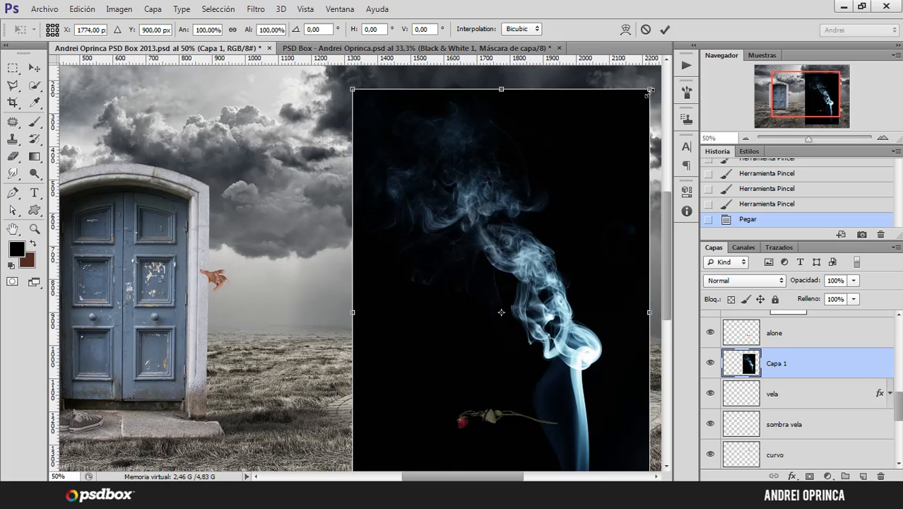
drag(646, 93, 508, 240)
scroll(506, 247, up, 1)
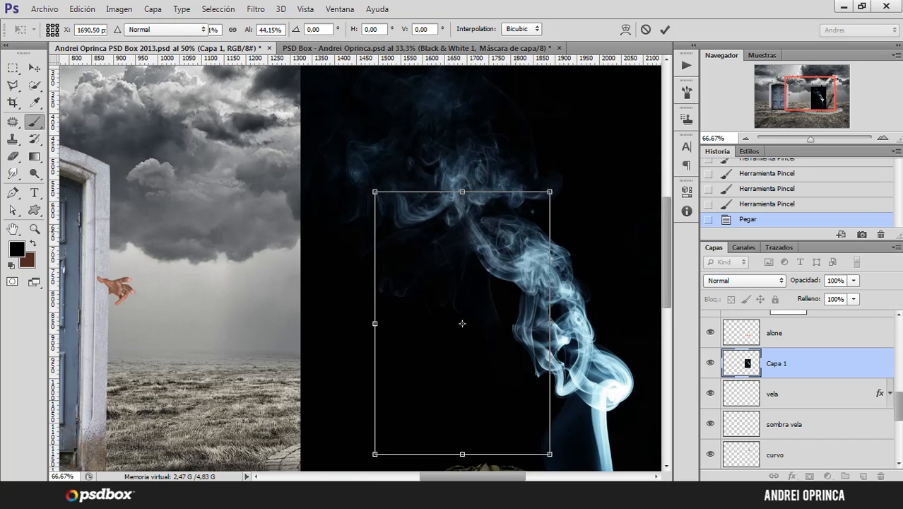
key(Return)
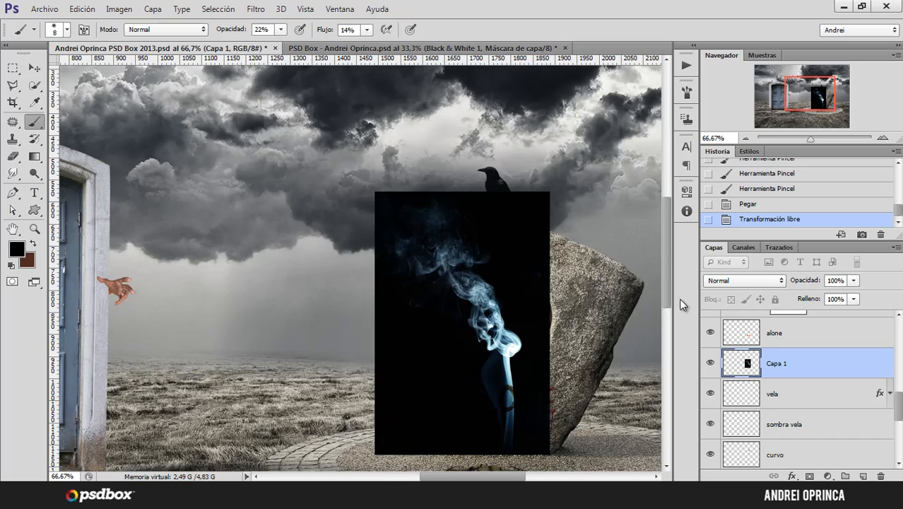
- Set the pasted smoke layer's blend mode to Trama so its black background drops out
click(744, 280)
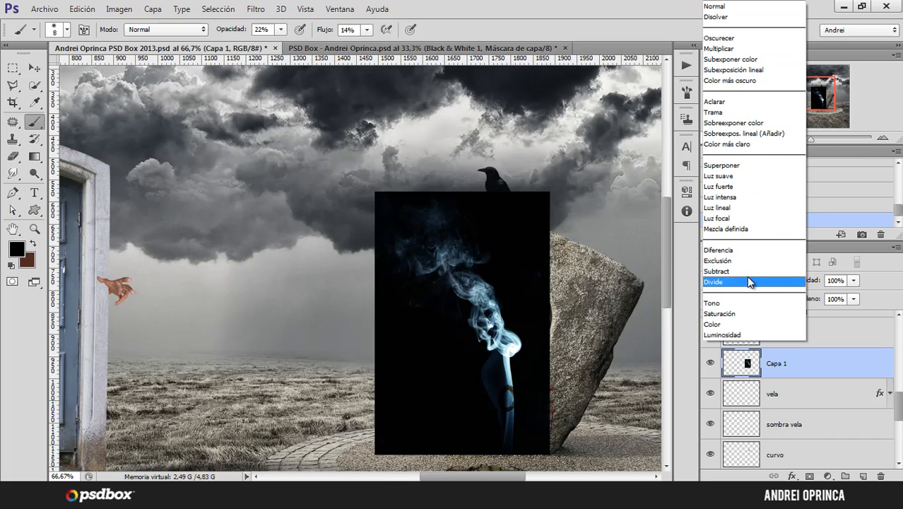
click(738, 113)
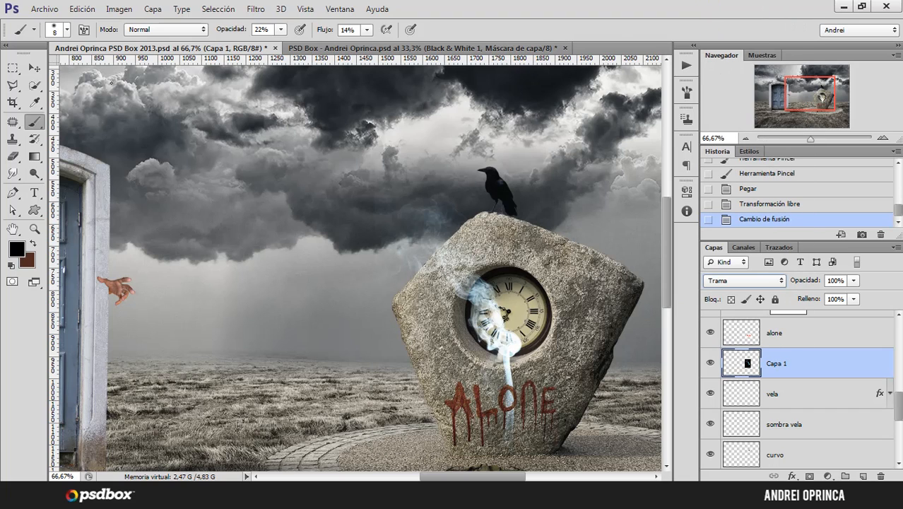
key(v)
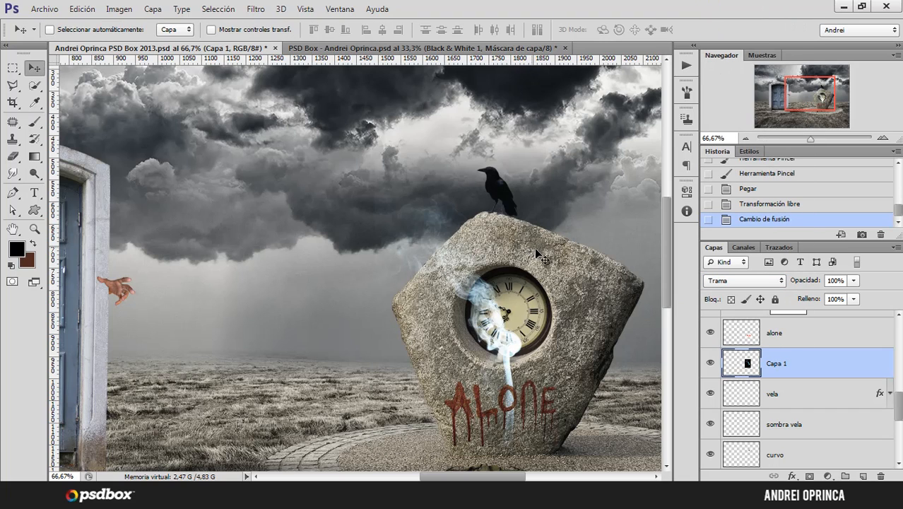
- Scale the smoke layer down to about 22% and place it so it rises from the candle's wick
key(ctrl+t)
drag(552, 191, 418, 395)
drag(481, 329, 484, 326)
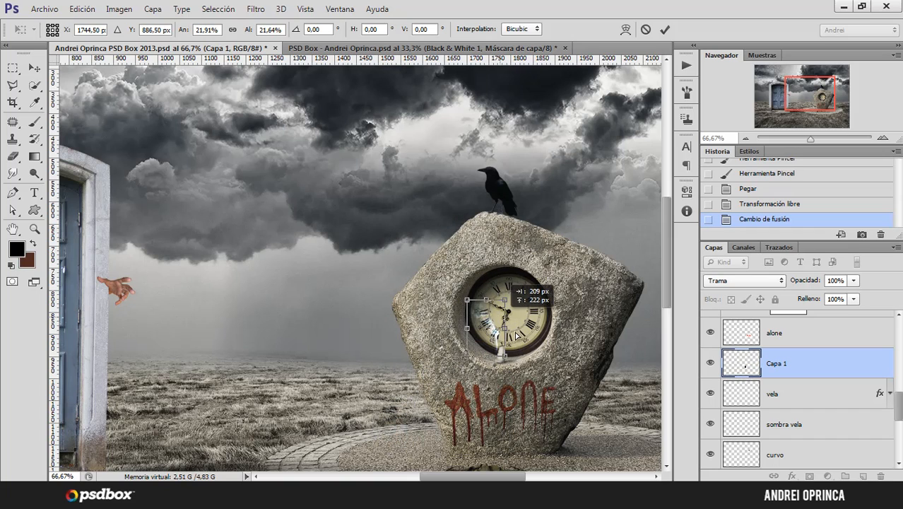
ctrl+click(514, 343)
ctrl+click(514, 343)
ctrl+click(513, 344)
ctrl+click(494, 346)
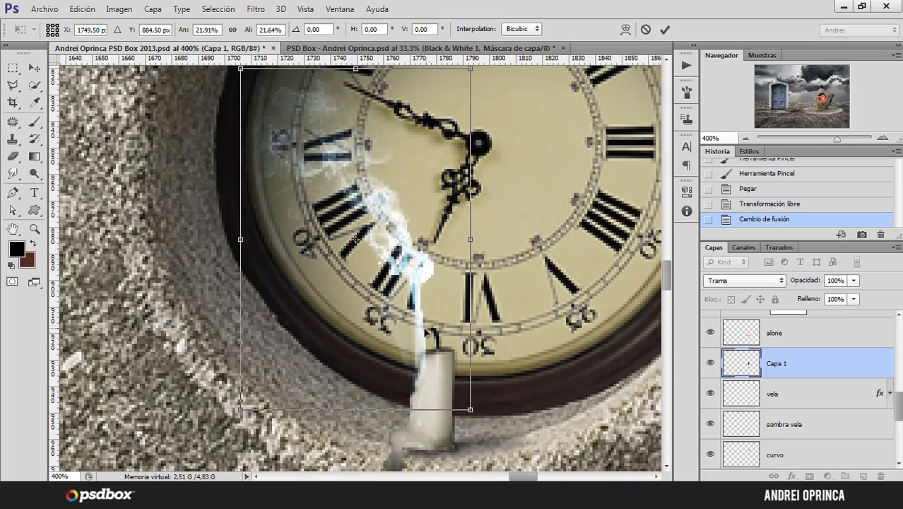
drag(427, 332, 447, 282)
key(Return)
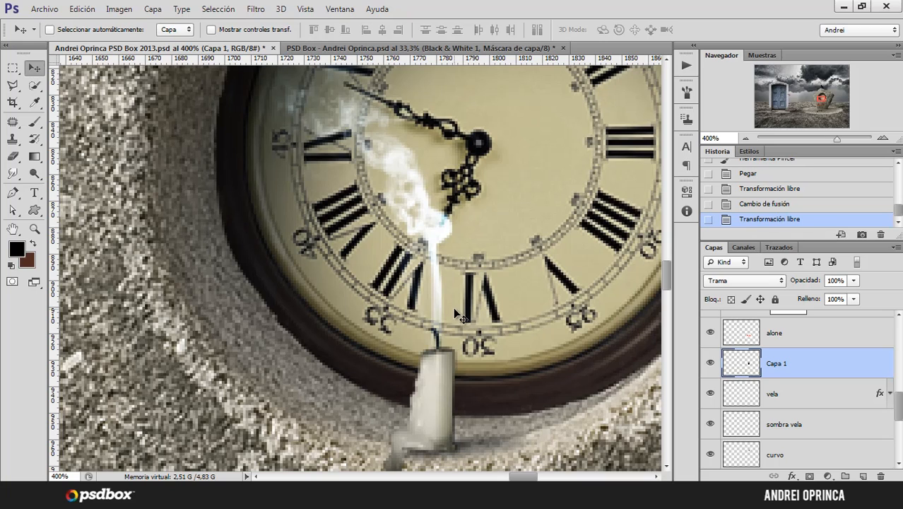
- Shrink the smoke further, keeping its base on the candle's wick, and check its size against the stone
key(ctrl+t)
drag(489, 369, 435, 280)
key(Return)
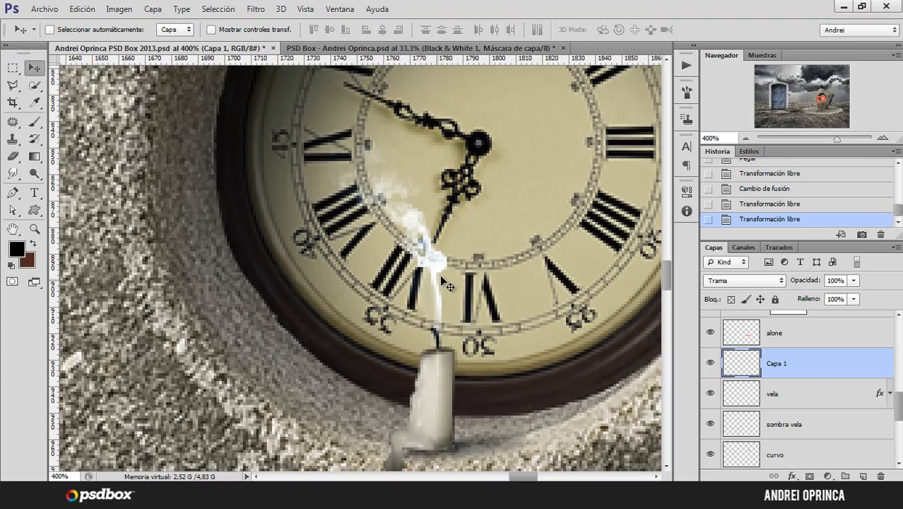
alt+click(488, 256)
alt+click(487, 256)
alt+click(487, 256)
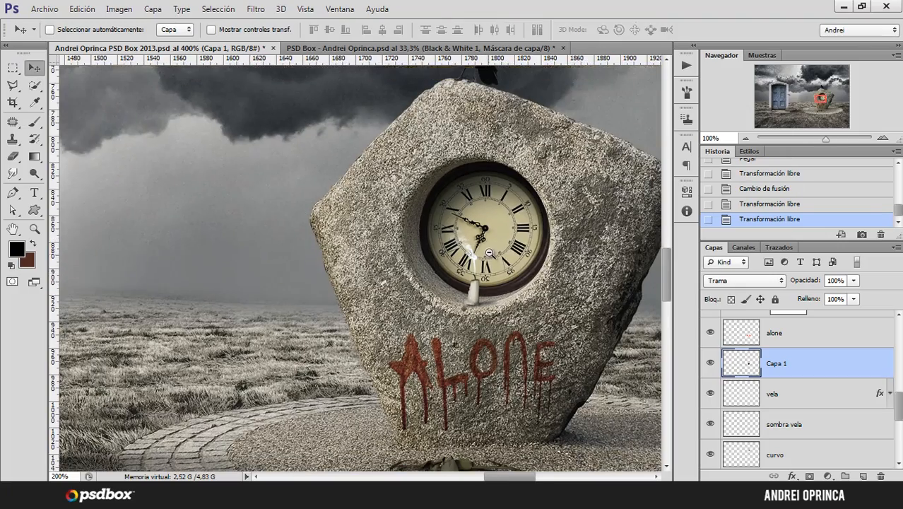
- Try darkening the clock layer "reloj" with Levels, using a midtone value of 0,72
ctrl+click(500, 259)
ctrl+click(503, 262)
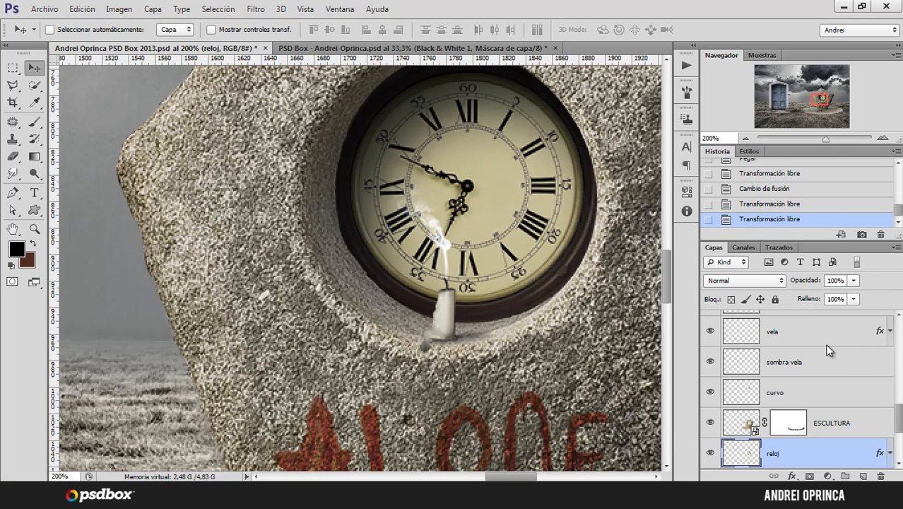
key(ctrl+l)
drag(708, 339, 721, 339)
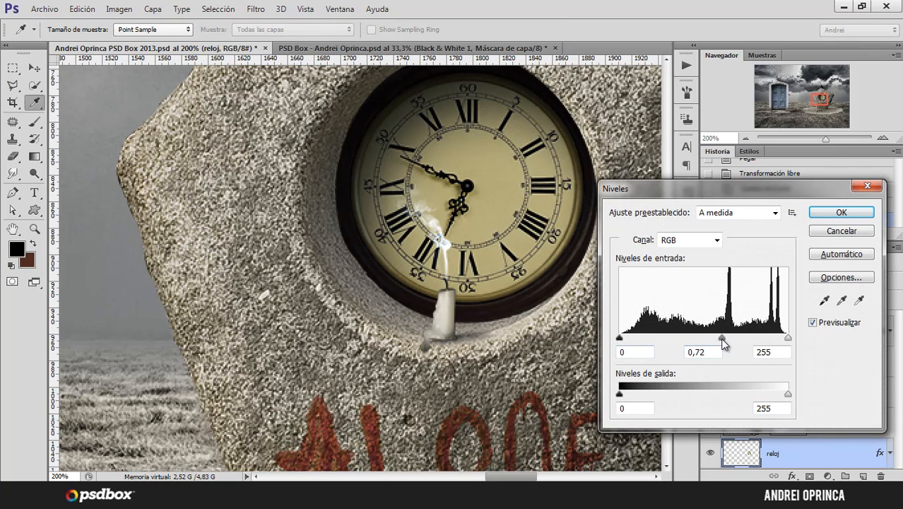
key(Return)
drag(898, 416, 898, 433)
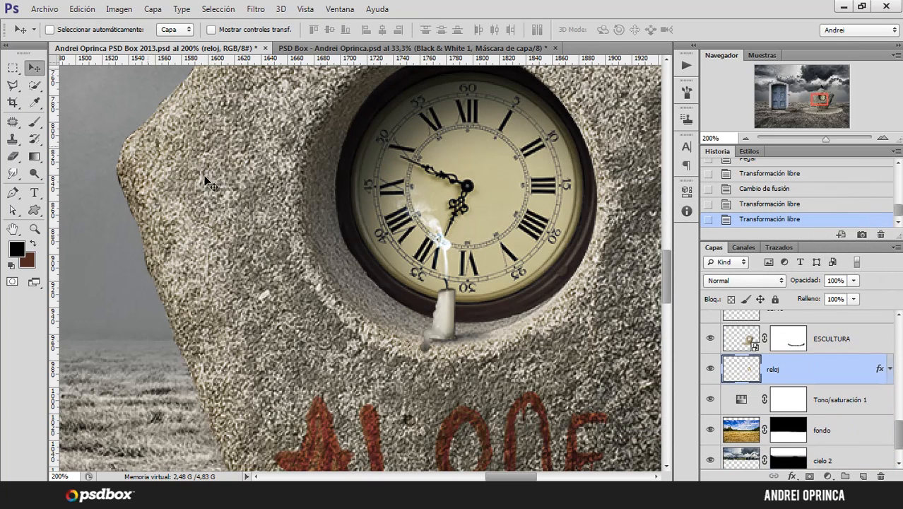
- Rename the smoke layer "humo" and reduce its opacity to 71%
ctrl+click(444, 241)
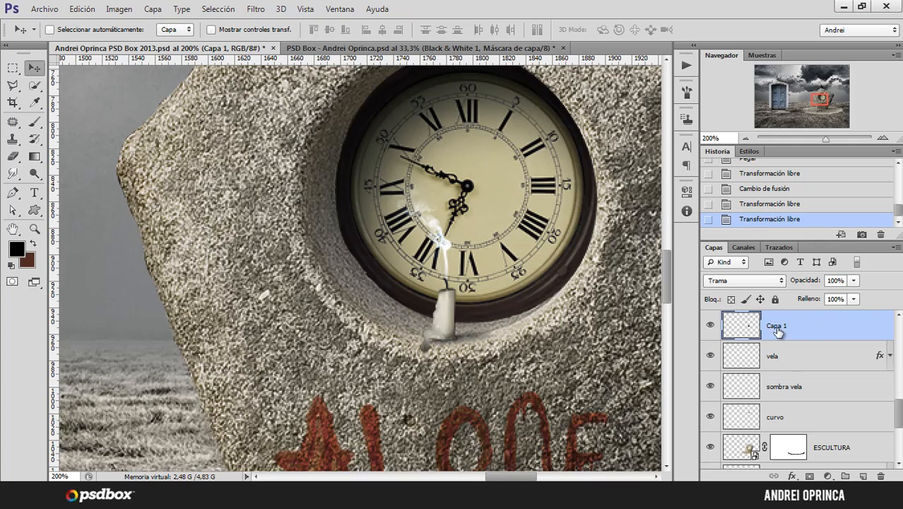
double_click(777, 326)
key(Return)
click(853, 281)
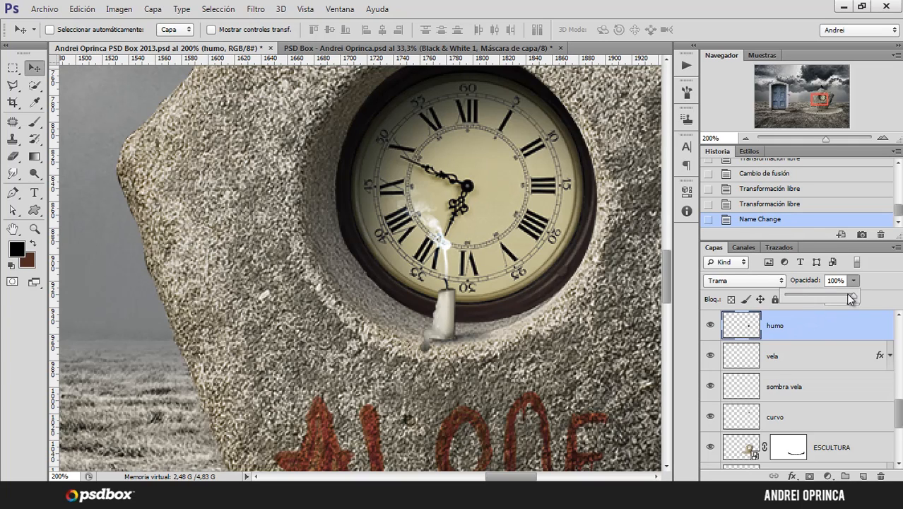
drag(853, 295, 836, 297)
click(838, 326)
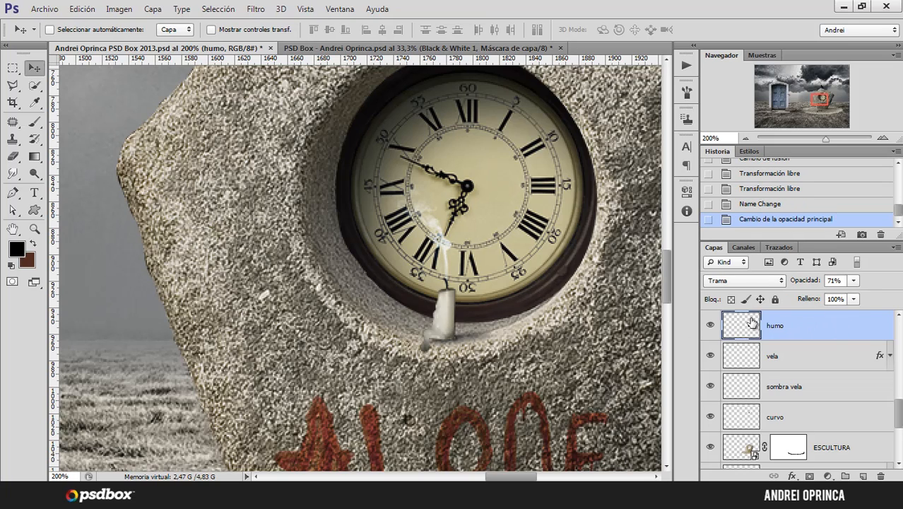
- Examine the smoke within the whole composite, and inspect the hand beside the door frame up close
alt+click(522, 291)
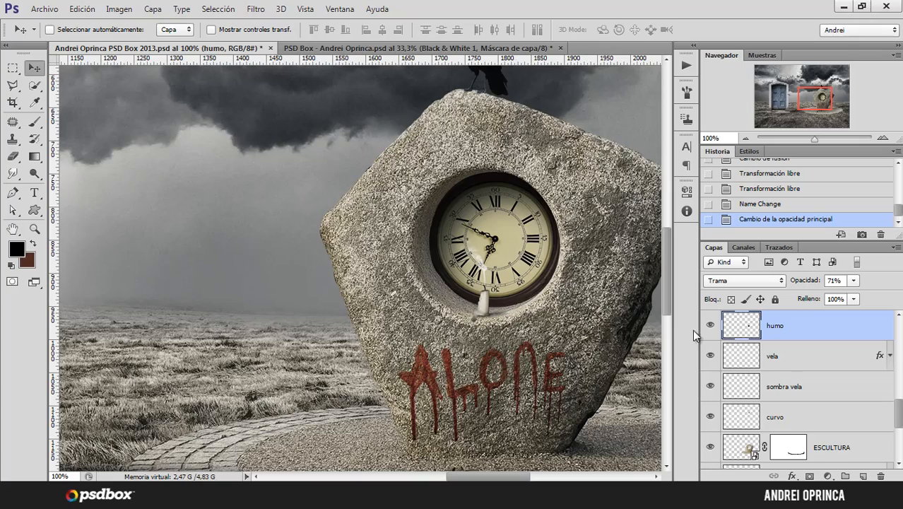
alt+click(497, 319)
alt+click(498, 319)
alt+click(494, 322)
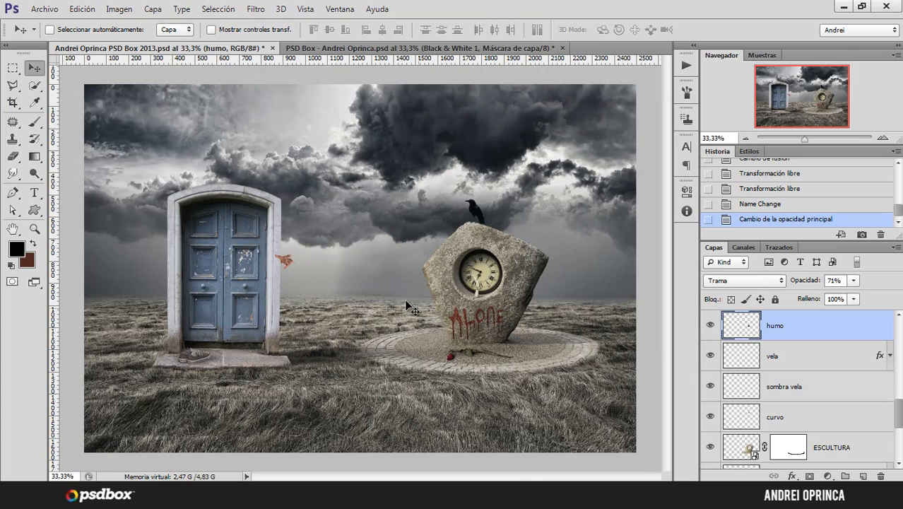
click(264, 263)
click(265, 263)
click(264, 263)
click(265, 263)
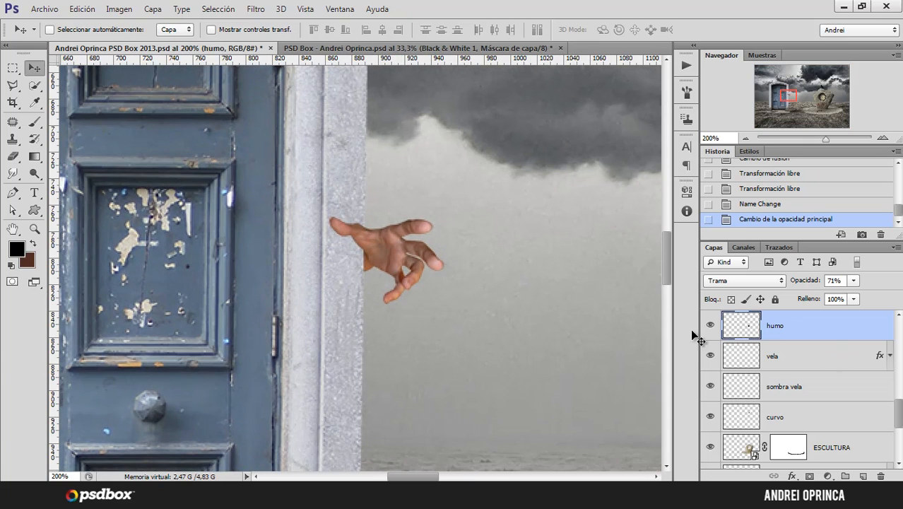
- Add a Hue/Saturation adjustment layer clipped to the hand layer "mano"
ctrl+click(396, 250)
scroll(877, 377, up, 2)
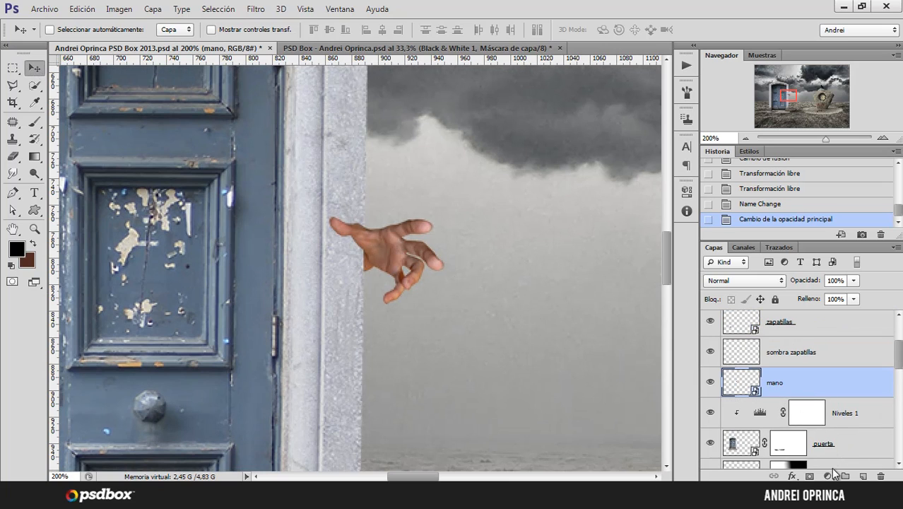
click(829, 476)
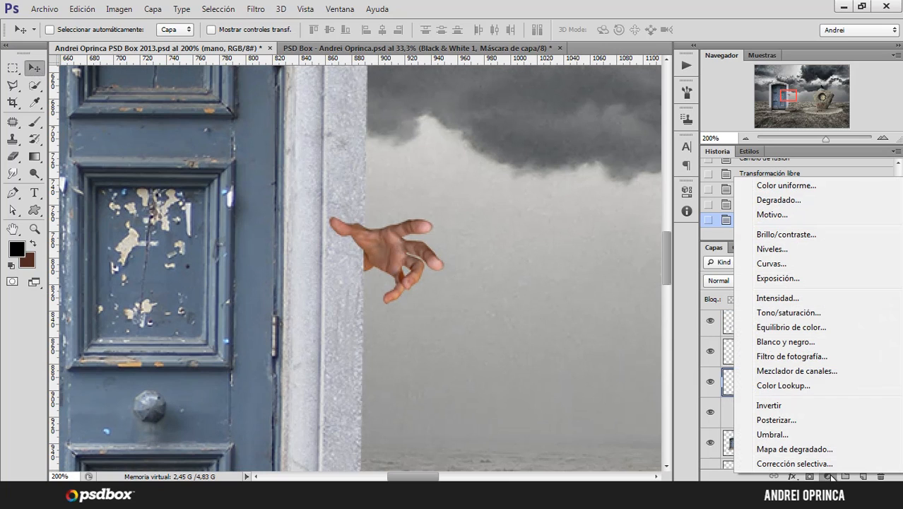
click(814, 315)
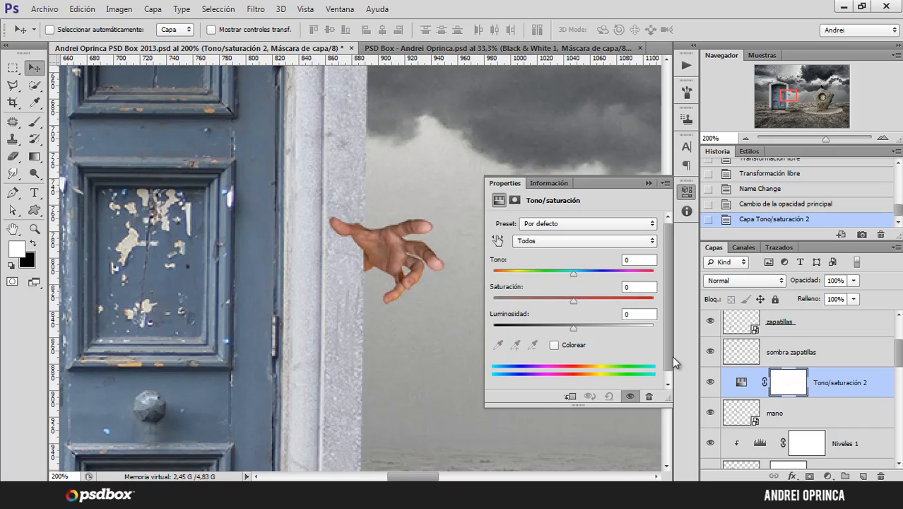
click(571, 395)
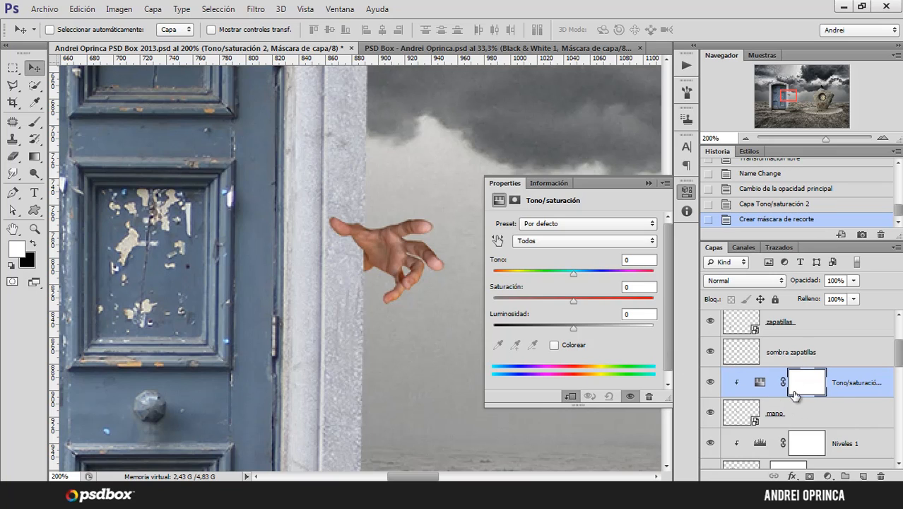
- Lower the saturation of the hand's clipped Hue/Saturation layer so its skin tone suits the gray scene
click(809, 413)
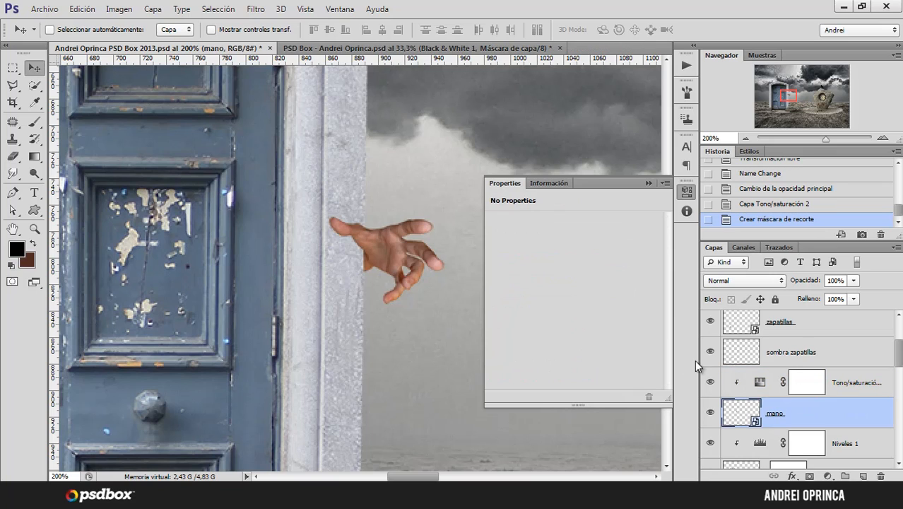
click(760, 383)
drag(573, 305, 525, 302)
click(647, 183)
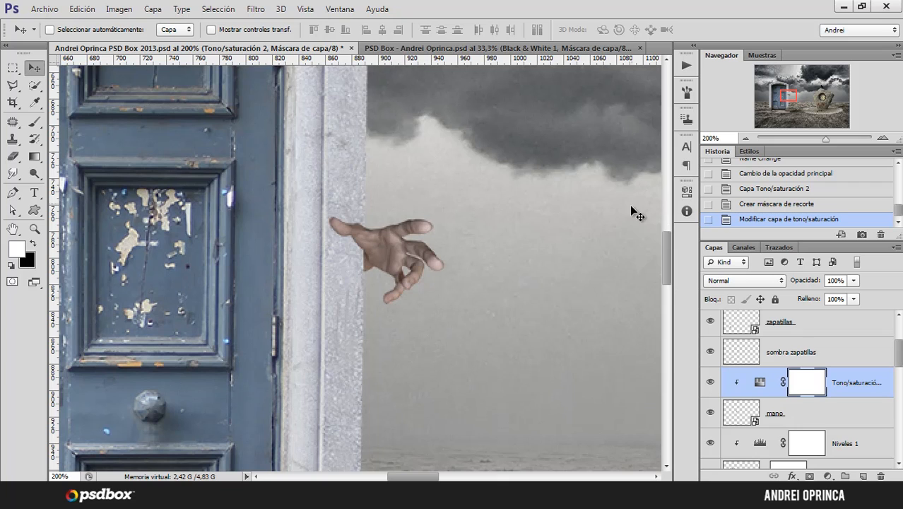
- Compare the hand with and without its Hue/Saturation adjustment, both across the scene and up close
click(710, 382)
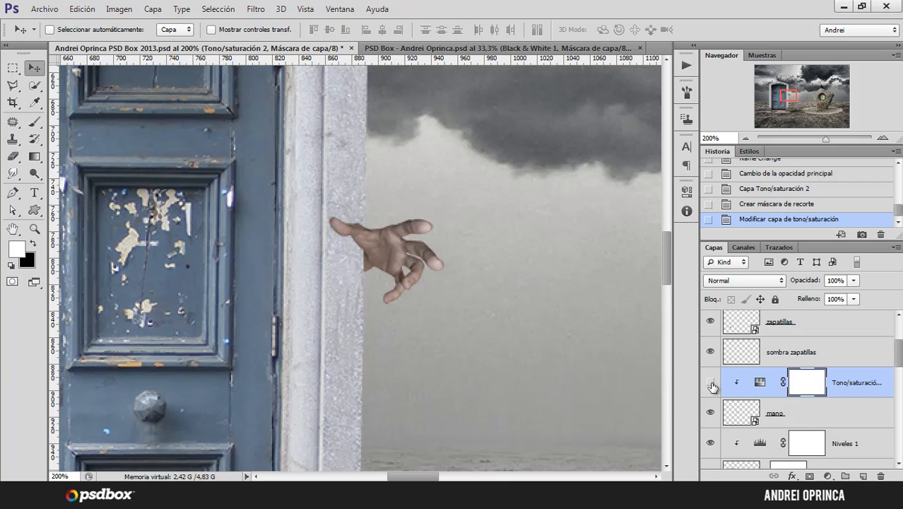
alt+click(527, 343)
alt+click(528, 343)
drag(487, 357, 460, 306)
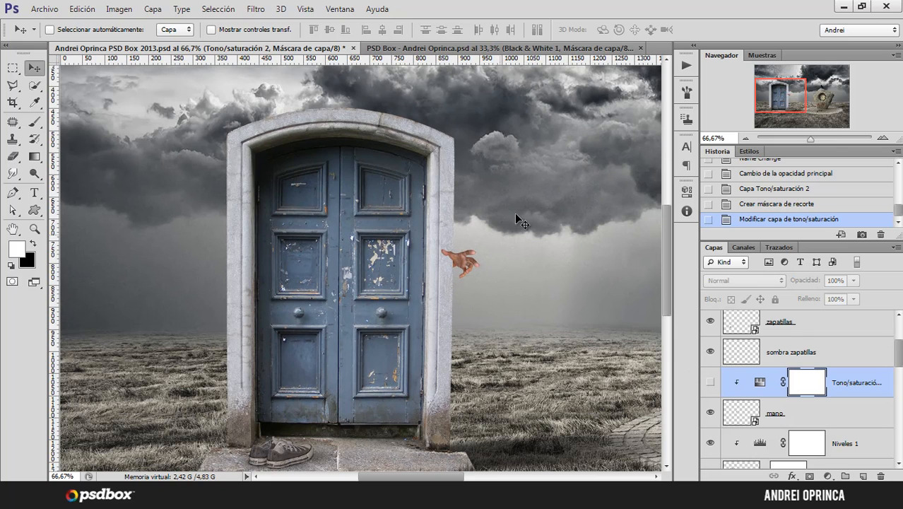
click(711, 383)
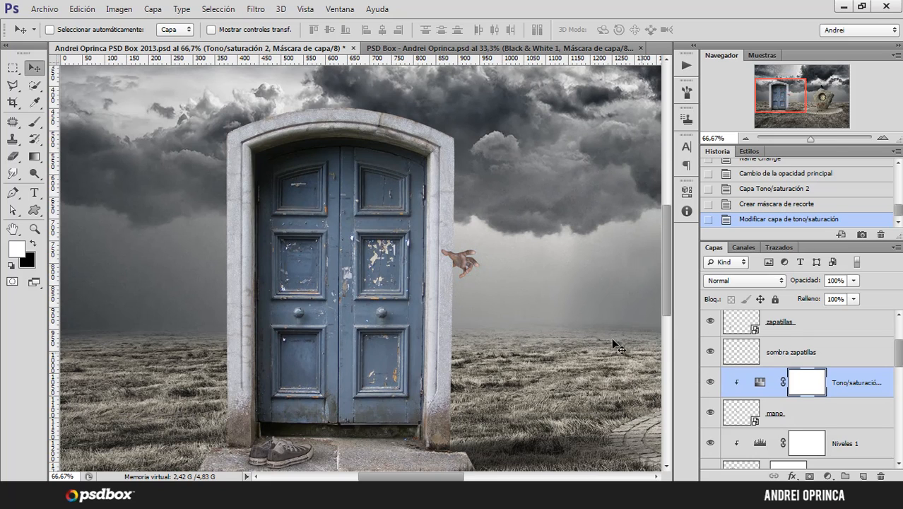
click(466, 272)
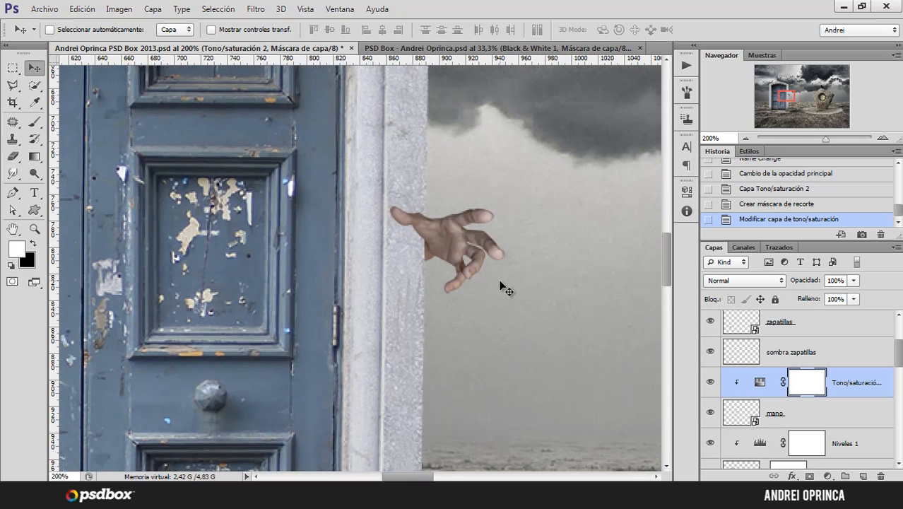
- Create a new layer directly beneath the hand layer and name it "sombra mano"
click(823, 415)
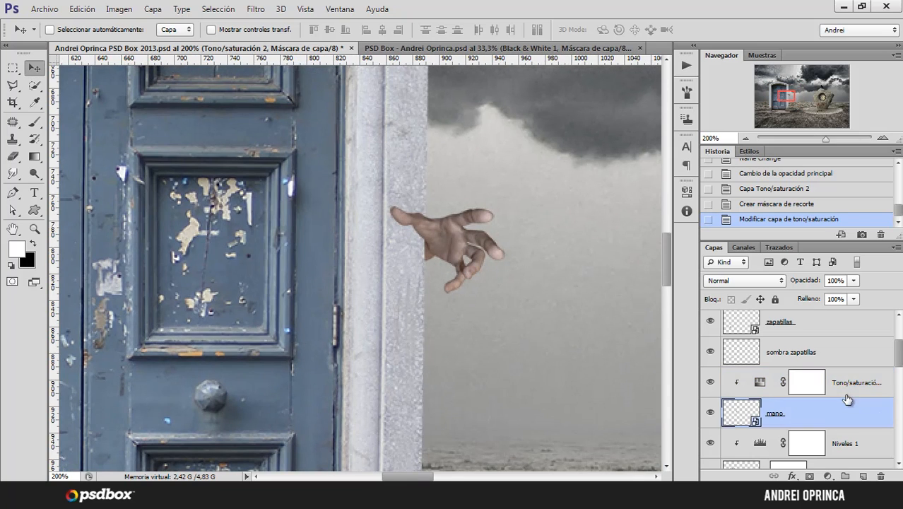
scroll(847, 406, down, 1)
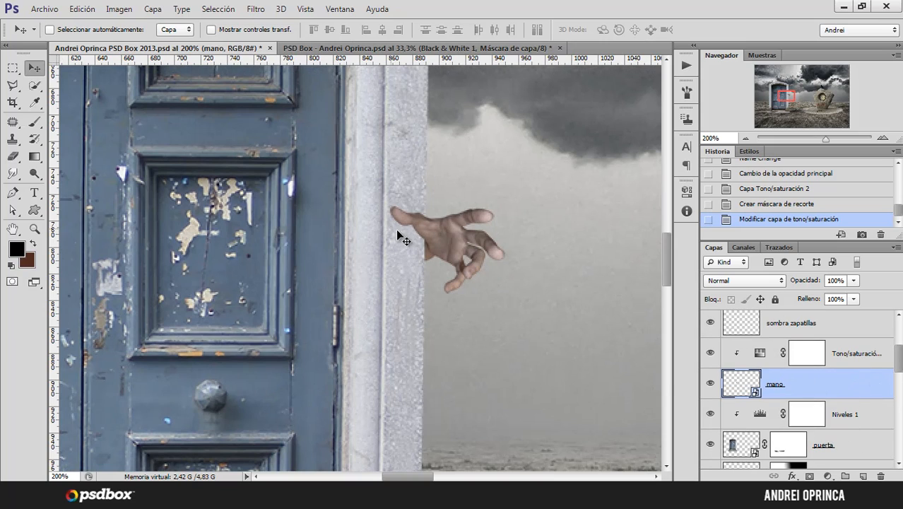
click(863, 476)
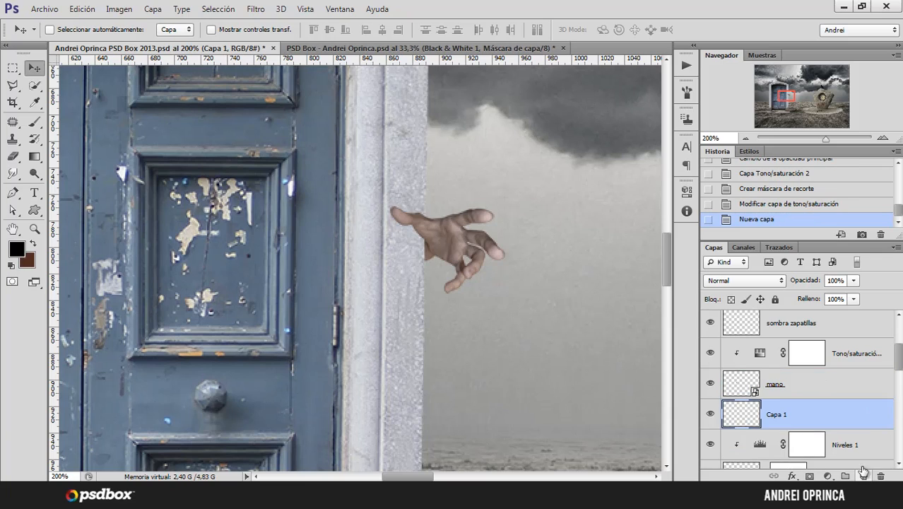
double_click(776, 415)
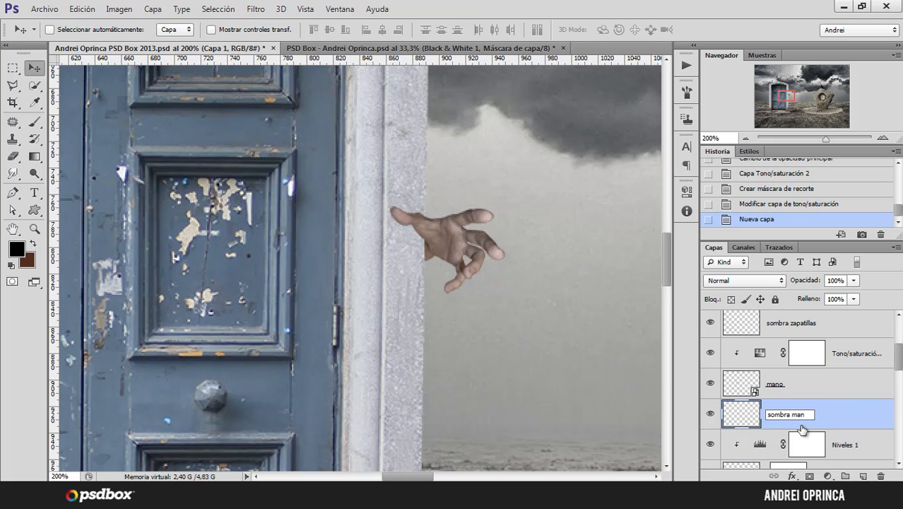
key(Return)
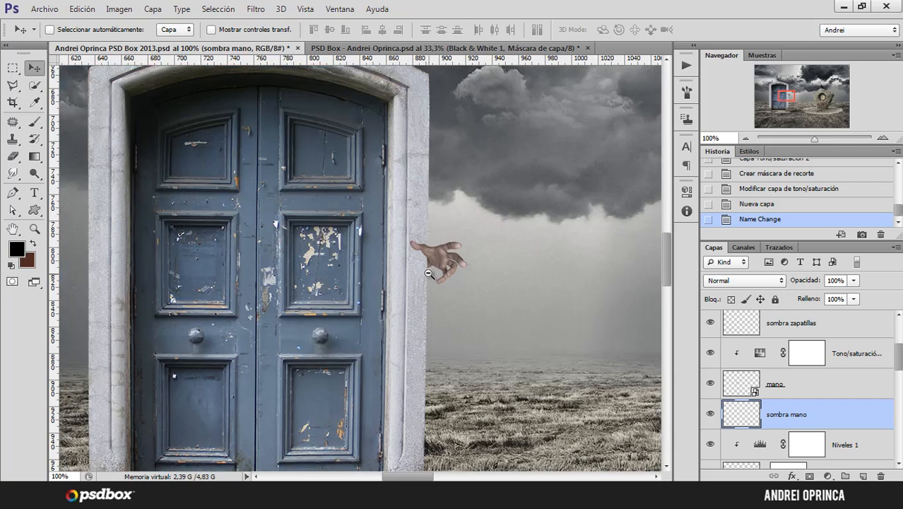
- Load the outline of the door layer "puerta" as a selection and make "sombra mano" the active layer
scroll(431, 274, down, 1)
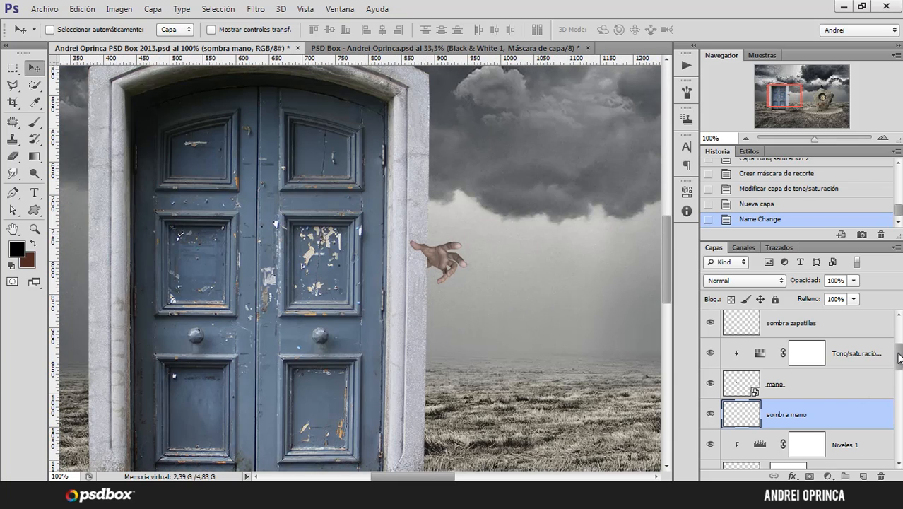
scroll(898, 359, down, 1)
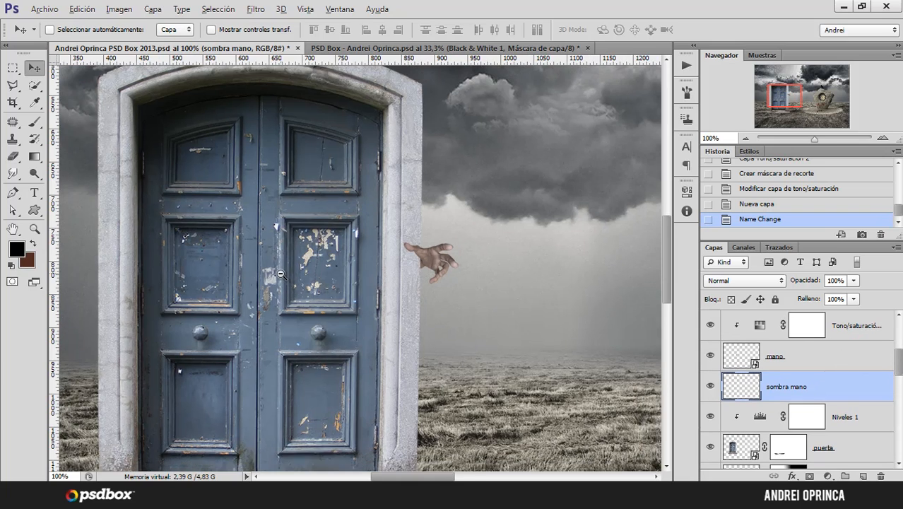
scroll(279, 271, down, 1)
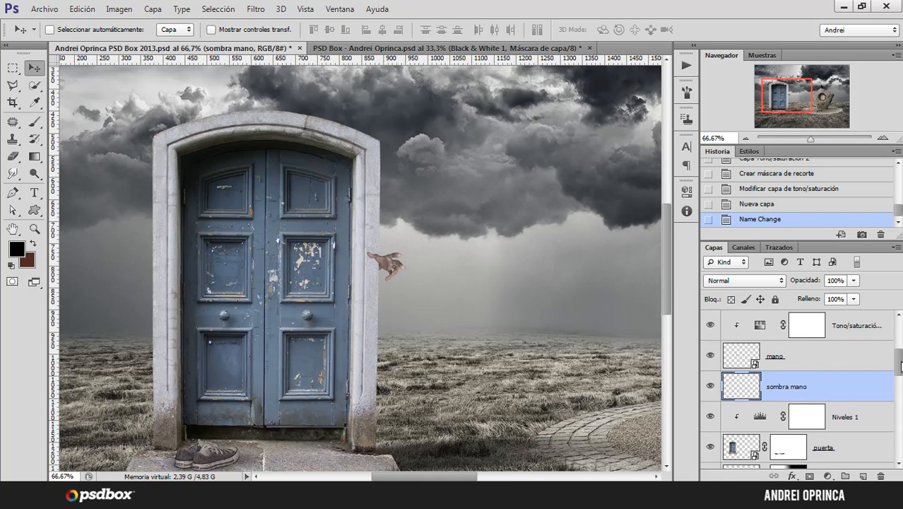
drag(901, 364, 897, 372)
click(746, 433)
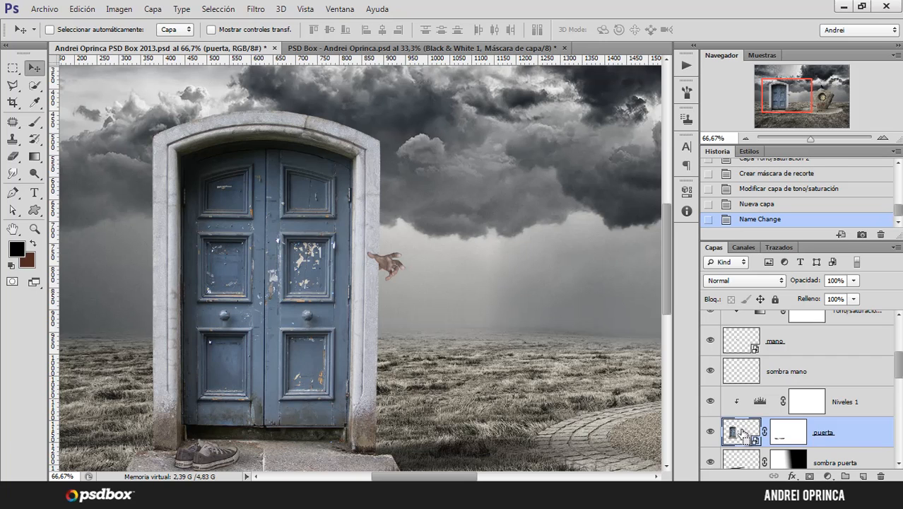
ctrl+click(742, 434)
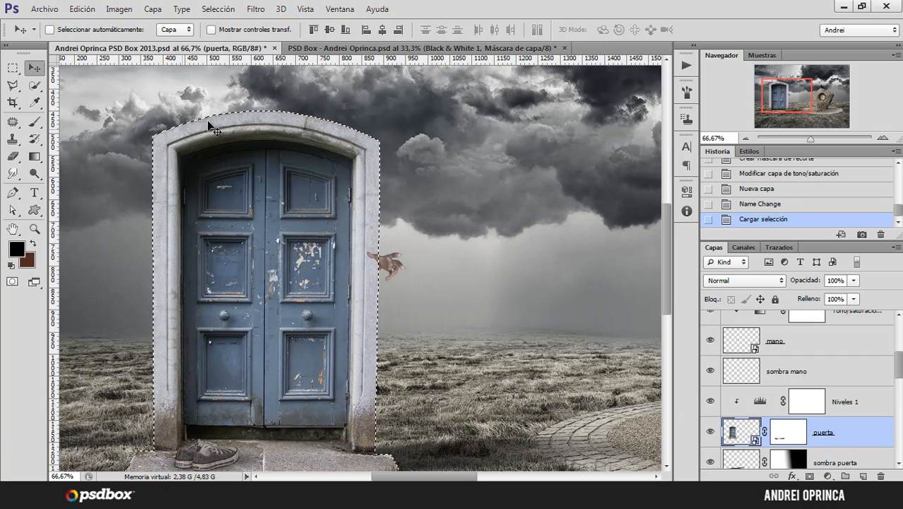
ctrl+click(376, 261)
ctrl+click(375, 261)
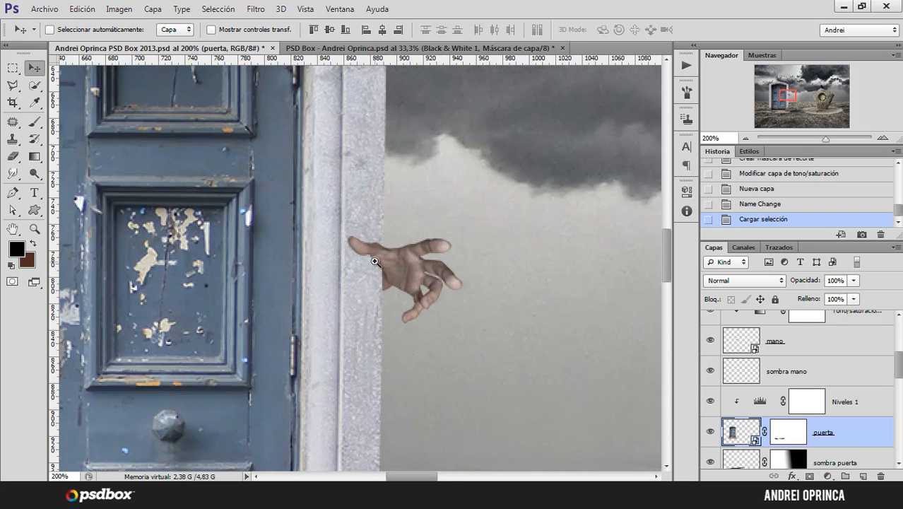
ctrl+click(374, 261)
click(860, 379)
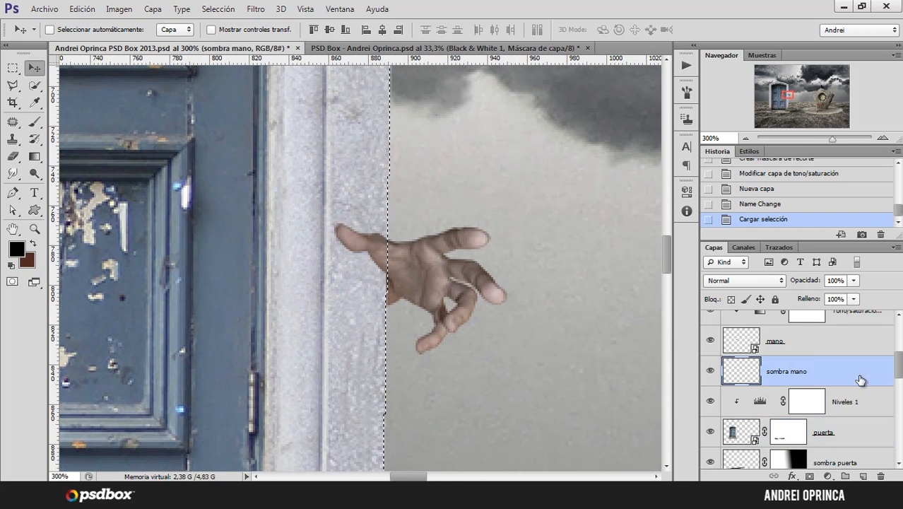
alt+click(389, 235)
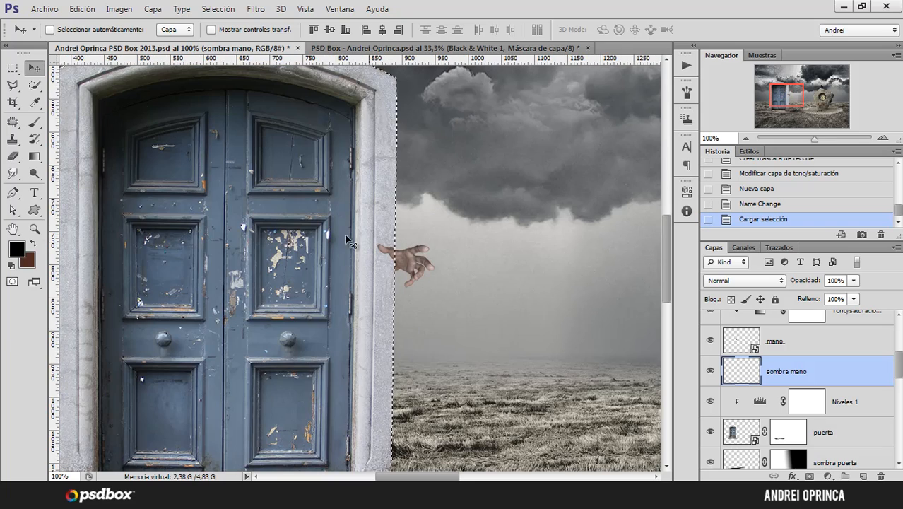
- Try painting the hand's shadow on the door frame with a black 8 px brush at 22% opacity, and undo the last stroke
click(33, 121)
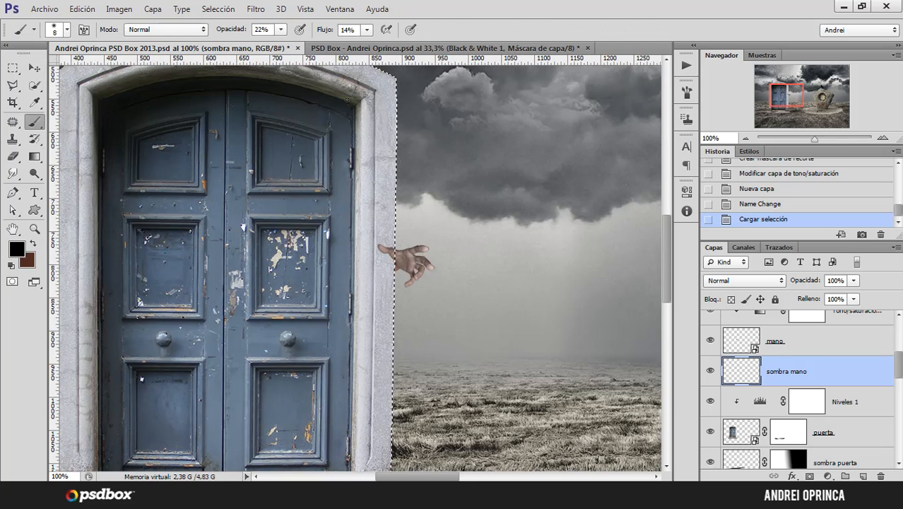
drag(500, 304, 508, 294)
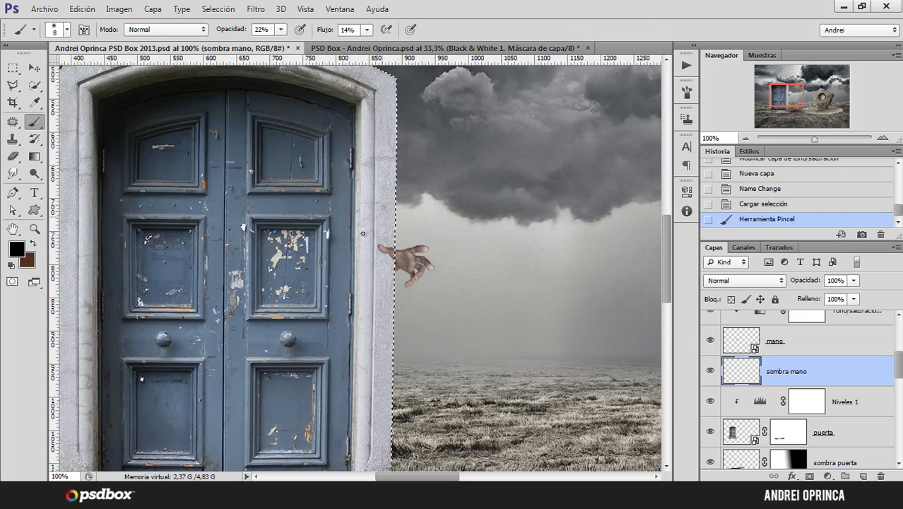
mouse_move(357, 286)
mouse_down()
mouse_move(384, 211)
mouse_move(374, 248)
mouse_up()
key(ctrl+z)
key(ctrl+z)
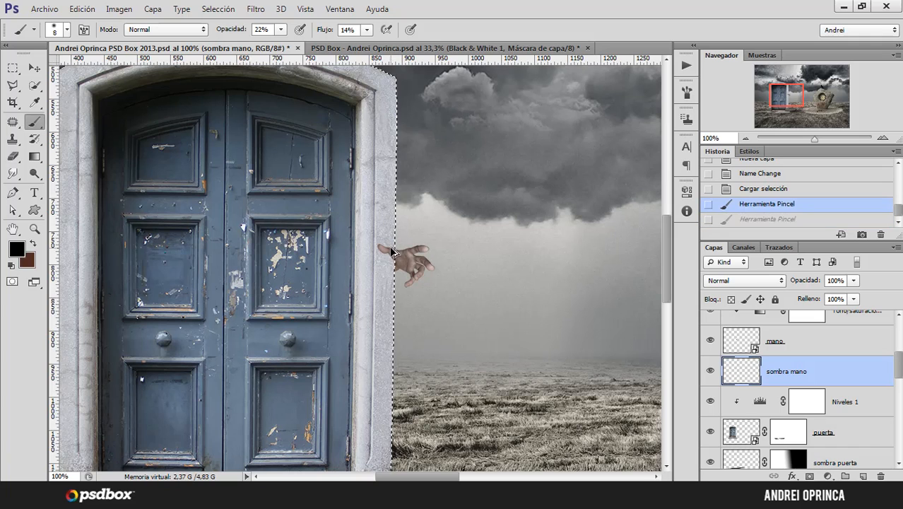
- Try painting a soft black shadow beneath the hand inside the door selection, starting at 14 px and enlarging the brush up to 30 px
ctrl+click(391, 254)
ctrl+click(390, 257)
ctrl+click(389, 260)
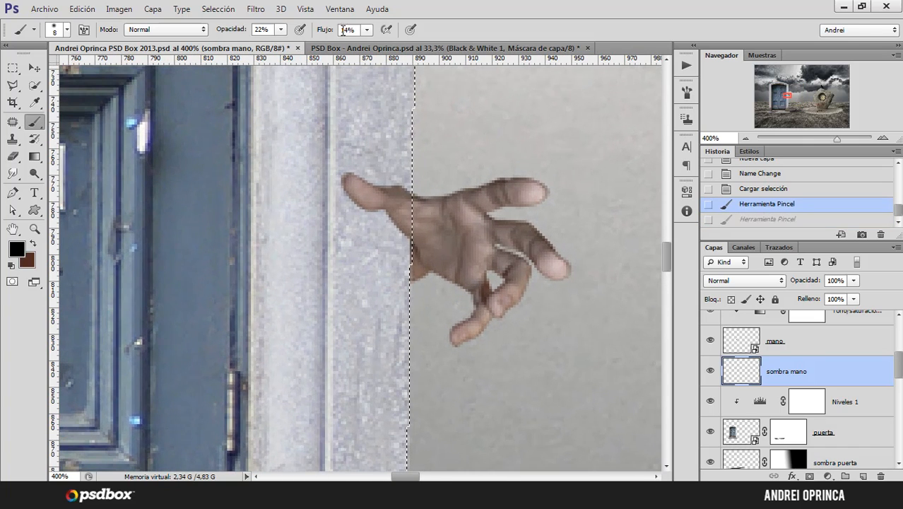
right_click(375, 222)
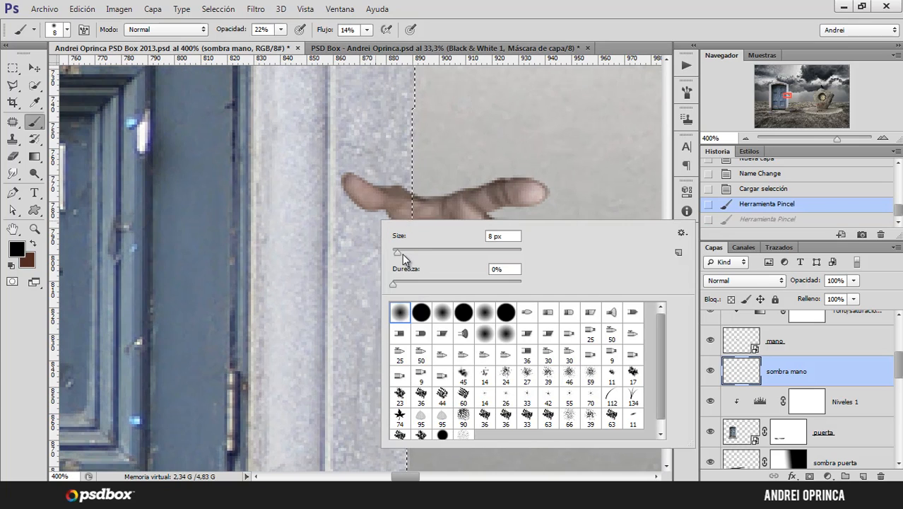
drag(398, 252, 402, 252)
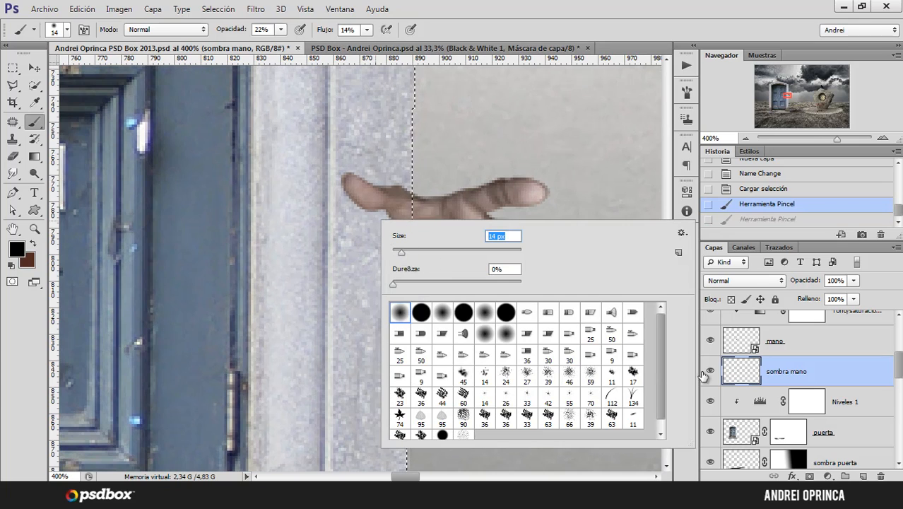
click(783, 369)
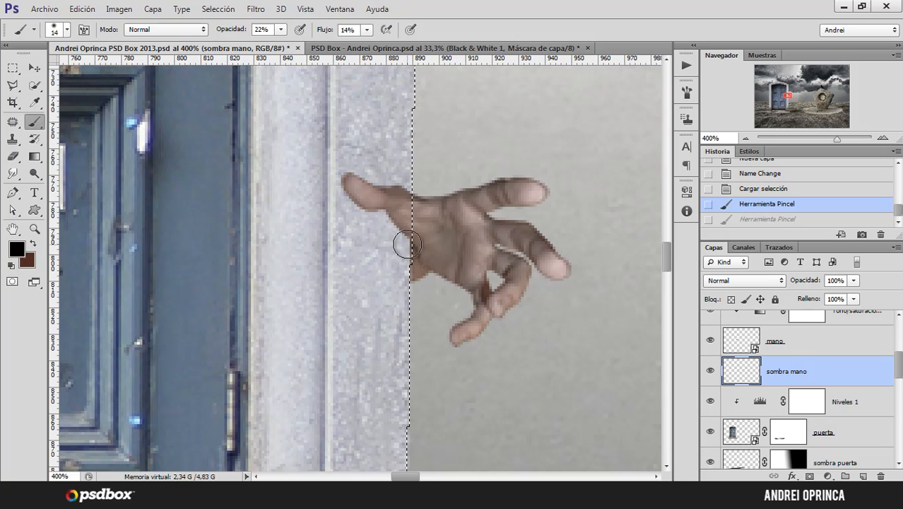
mouse_move(340, 240)
mouse_down()
mouse_move(397, 239)
mouse_move(378, 233)
mouse_move(358, 242)
mouse_move(412, 246)
mouse_move(396, 256)
mouse_move(404, 277)
mouse_move(410, 268)
mouse_move(409, 291)
mouse_move(409, 276)
mouse_move(393, 282)
mouse_move(400, 268)
mouse_move(390, 239)
mouse_move(358, 231)
mouse_move(382, 235)
mouse_move(330, 238)
mouse_move(380, 241)
mouse_move(409, 298)
mouse_up()
key(bracketleft)
key(bracketleft)
key(bracketleft)
key(bracketright)
key(bracketright)
key(bracketright)
mouse_move(411, 252)
mouse_down()
mouse_move(399, 232)
mouse_move(369, 218)
mouse_move(381, 221)
mouse_move(375, 238)
mouse_move(400, 245)
mouse_move(352, 235)
mouse_move(416, 249)
mouse_move(409, 303)
mouse_move(400, 249)
mouse_move(405, 318)
mouse_move(397, 267)
mouse_move(402, 345)
mouse_move(403, 310)
mouse_move(400, 328)
mouse_move(395, 292)
mouse_move(364, 257)
mouse_move(395, 289)
mouse_move(381, 273)
mouse_move(398, 271)
mouse_move(412, 358)
mouse_move(358, 252)
mouse_up()
key(bracketleft)
key(bracketleft)
key(bracketright)
key(bracketright)
key(bracketright)
key(ctrl+d)
alt+click(442, 299)
alt+click(467, 280)
alt+click(474, 277)
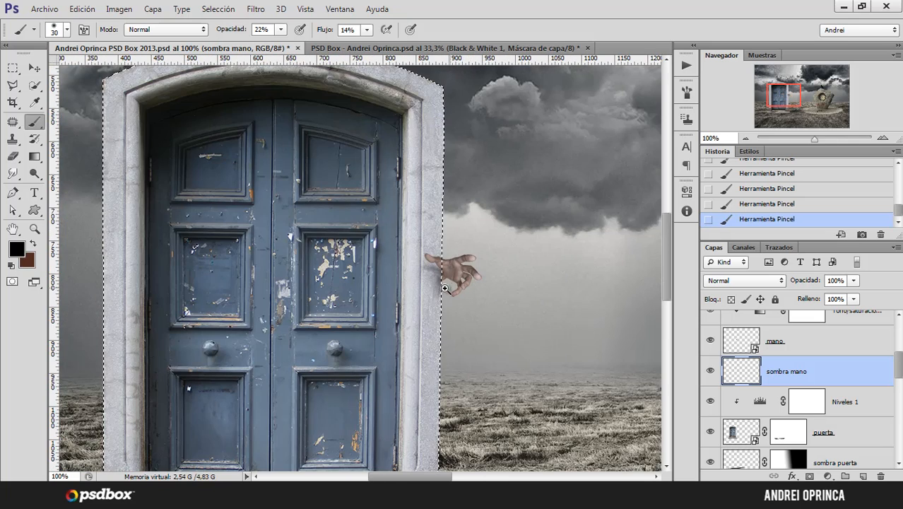
- Erase the painted hand shadow from the door frame with a 100 px eraser, and clear the door selection
ctrl+click(444, 289)
key(ctrl+shift+d)
key(e)
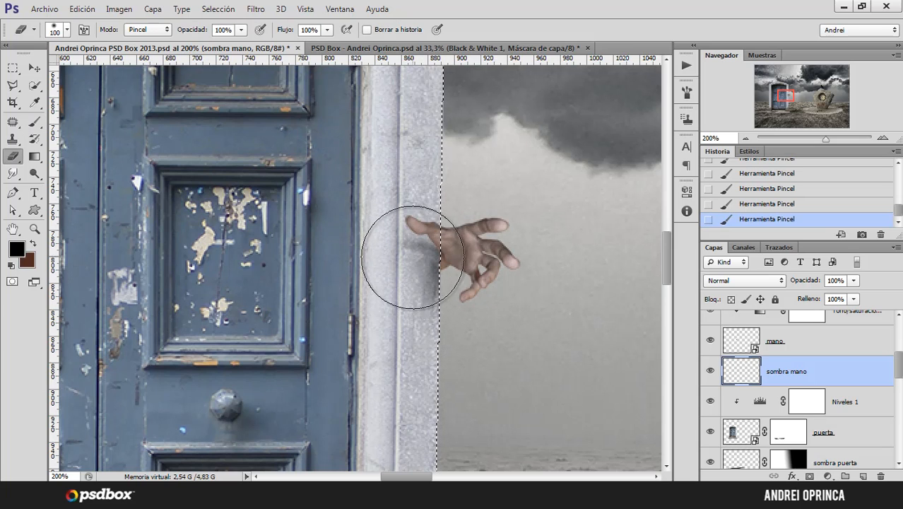
mouse_move(383, 274)
mouse_down()
mouse_move(419, 295)
mouse_move(413, 250)
mouse_move(424, 291)
mouse_up()
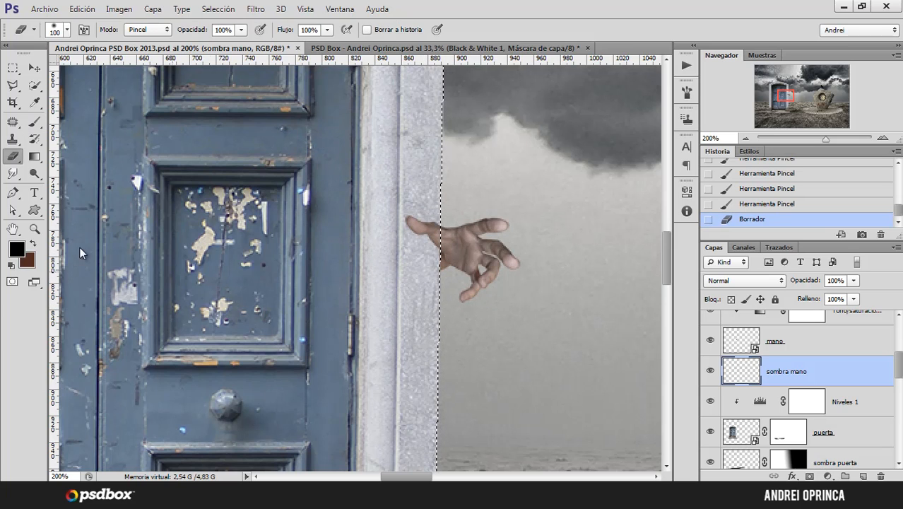
key(b)
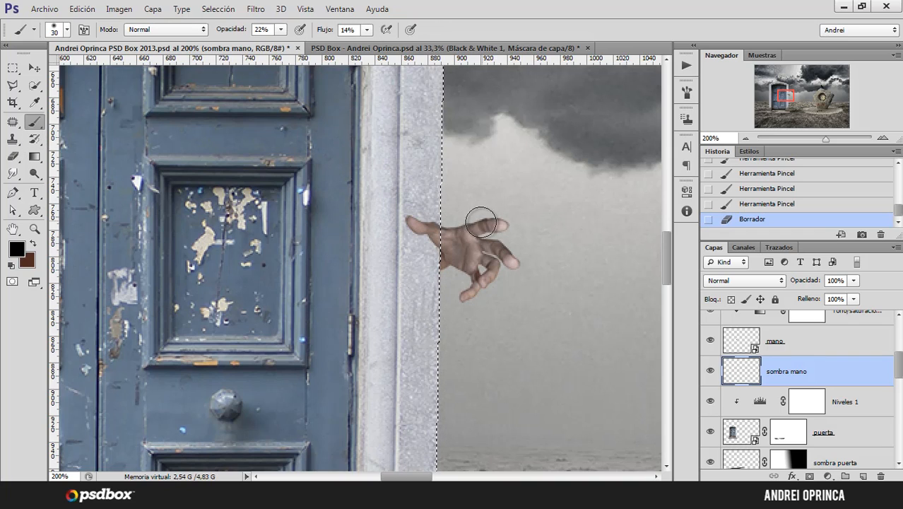
key(ctrl+d)
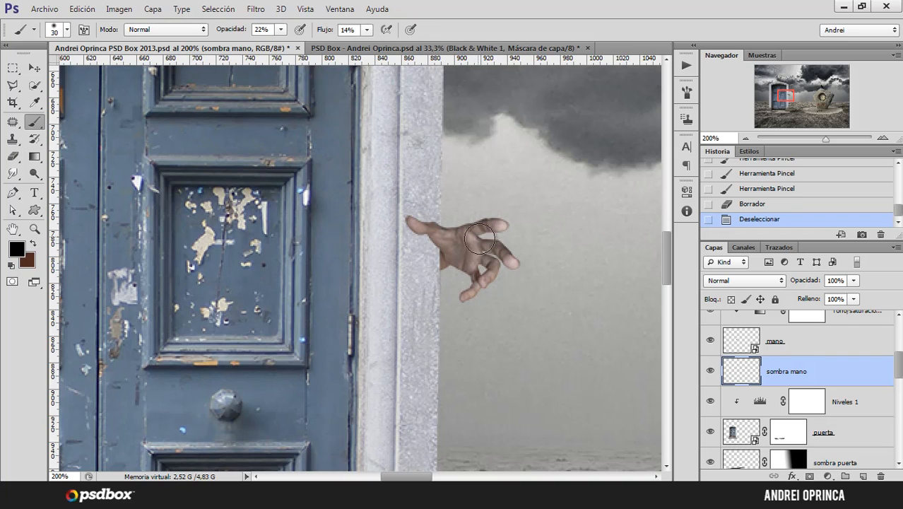
- Delete the "sombra mano" layer
double_click(790, 374)
right_click(794, 374)
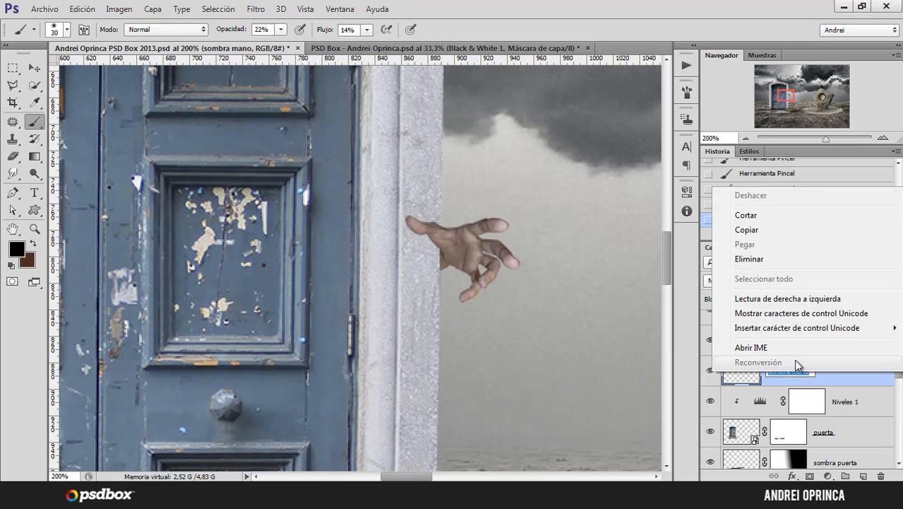
click(768, 230)
key(Return)
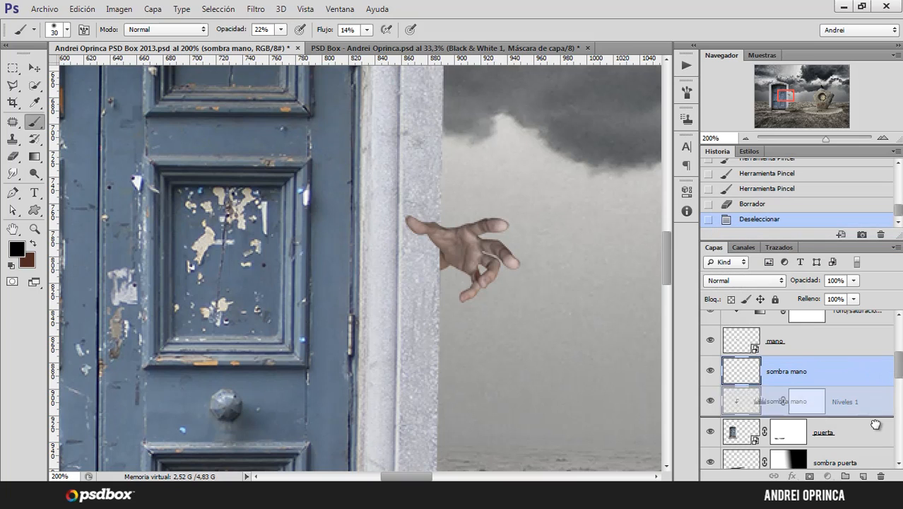
key(Delete)
- Duplicate the "mano" layer, place the copy directly below the original, and rasterize it
click(849, 342)
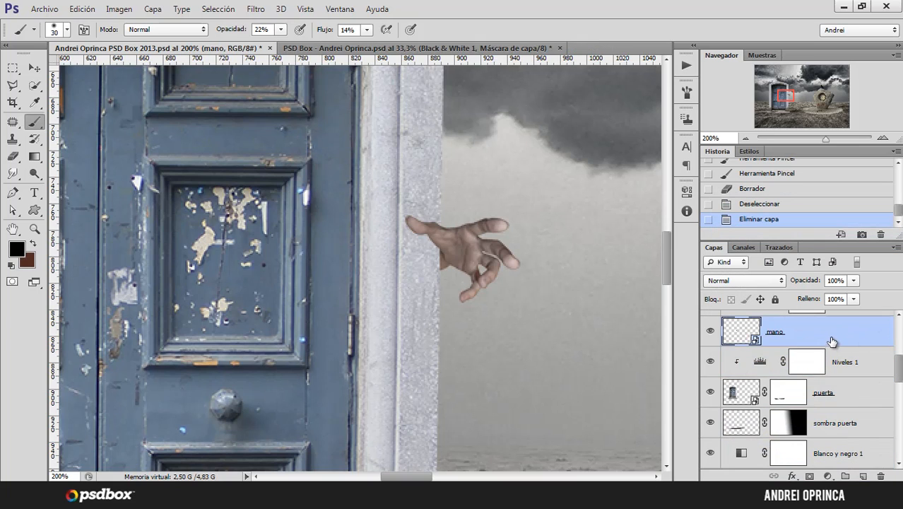
drag(830, 337, 825, 352)
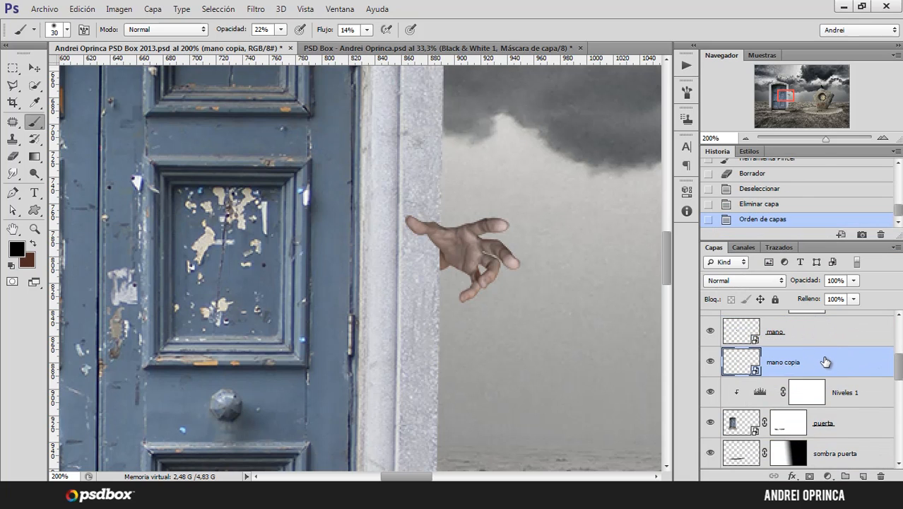
right_click(826, 361)
click(546, 186)
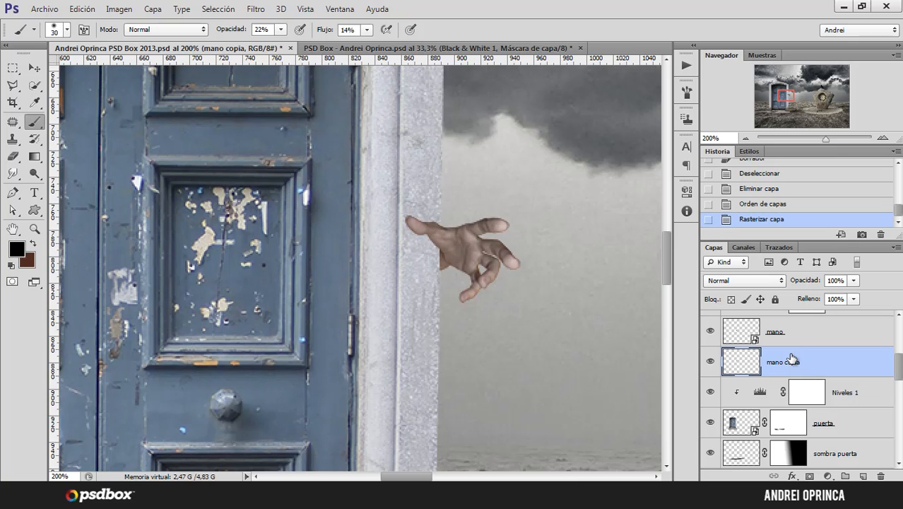
- Turn the hand copy black with Hue/Saturation lightness -100, and offset it slightly down and to the left of the hand
key(ctrl+u)
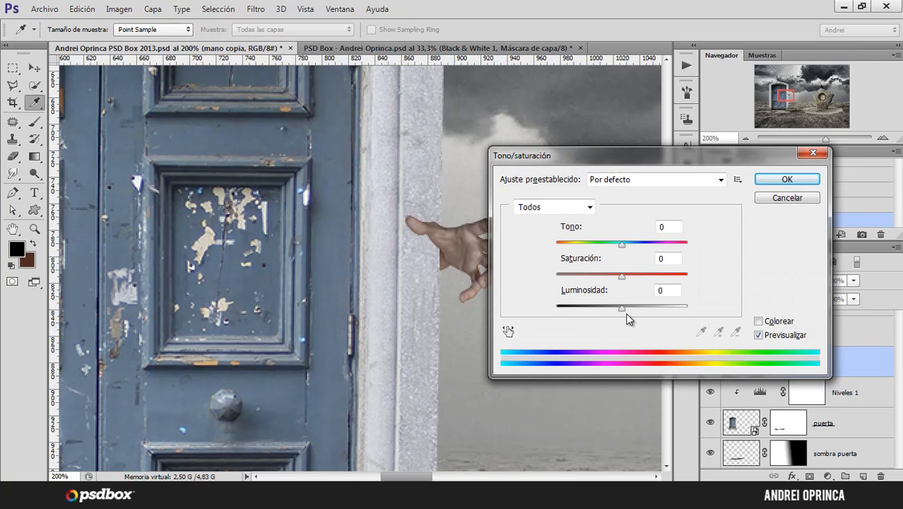
drag(626, 315, 522, 315)
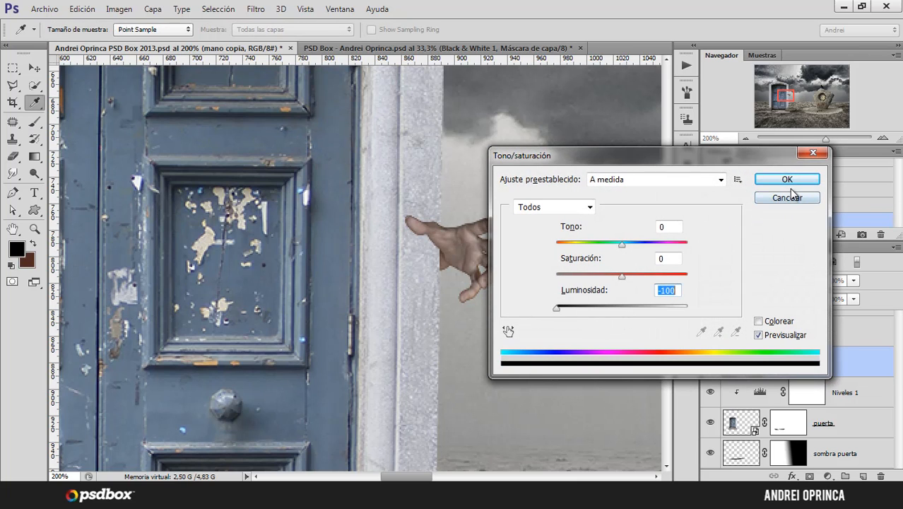
click(787, 180)
click(34, 68)
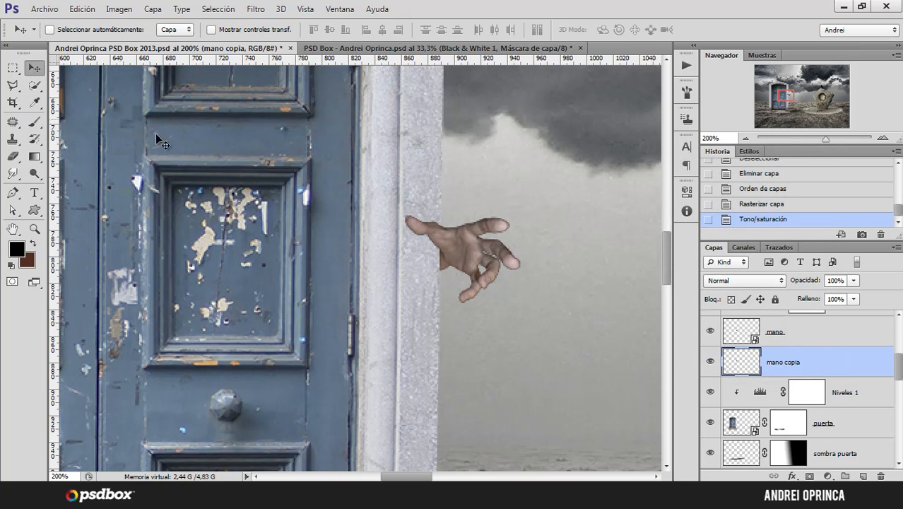
drag(423, 236, 414, 264)
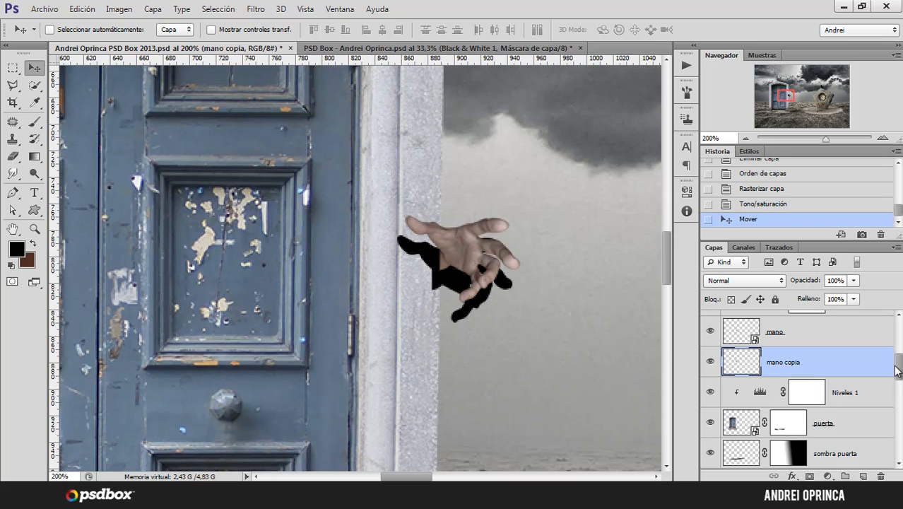
- Load the outline of the "puerta" layer as a selection, invert it, and delete the part of the black hand copy outside the door
ctrl+click(740, 427)
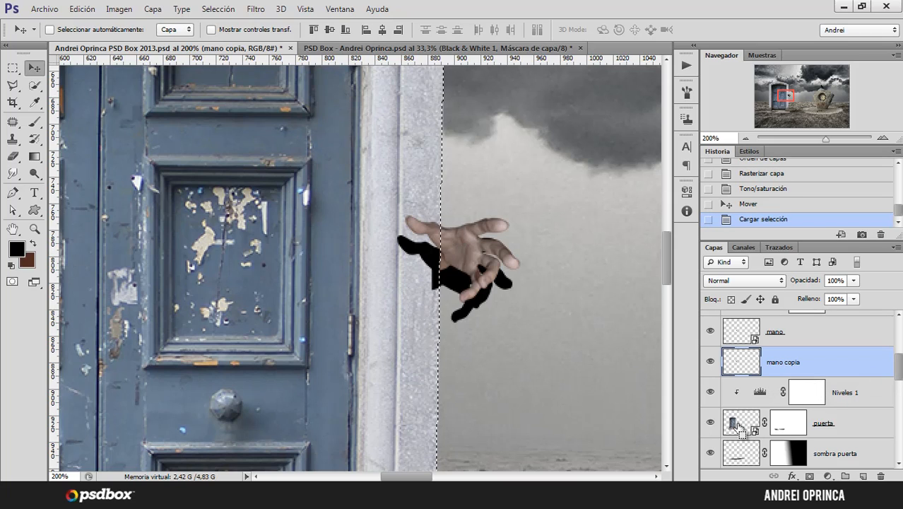
alt+click(440, 257)
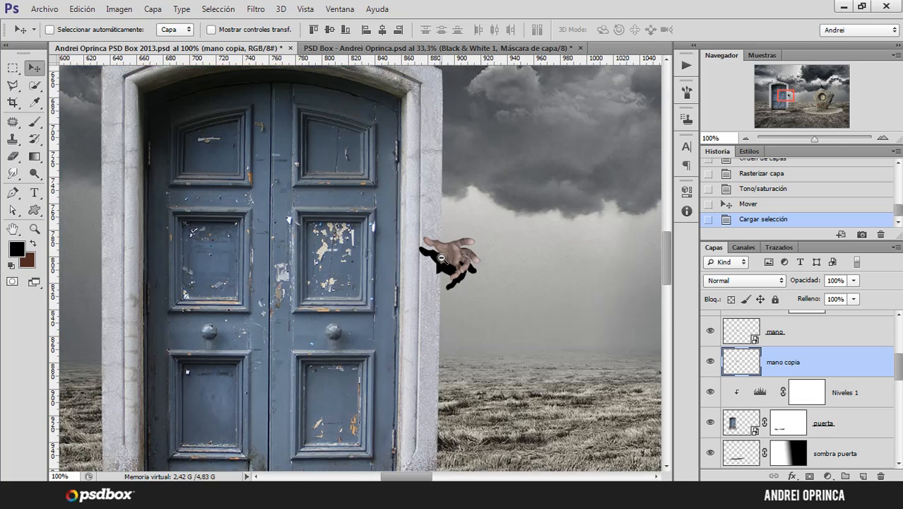
alt+click(440, 259)
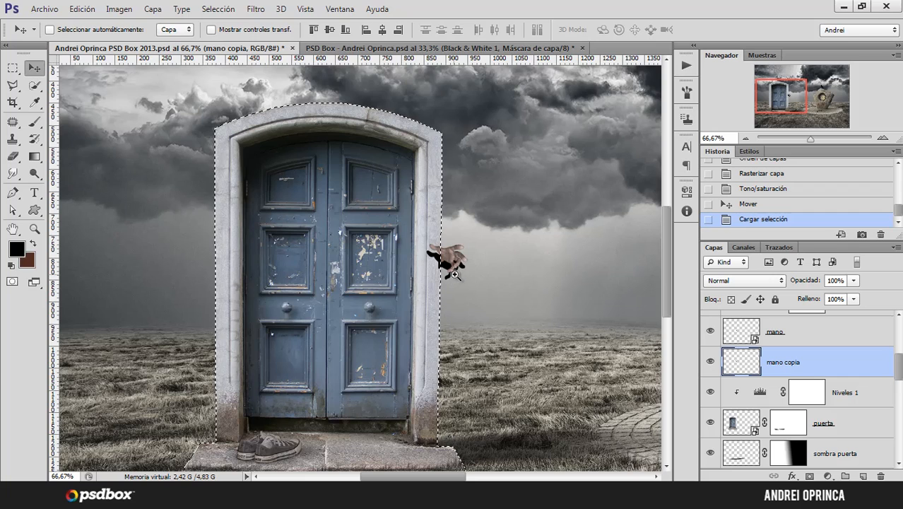
ctrl+click(460, 280)
ctrl+click(459, 278)
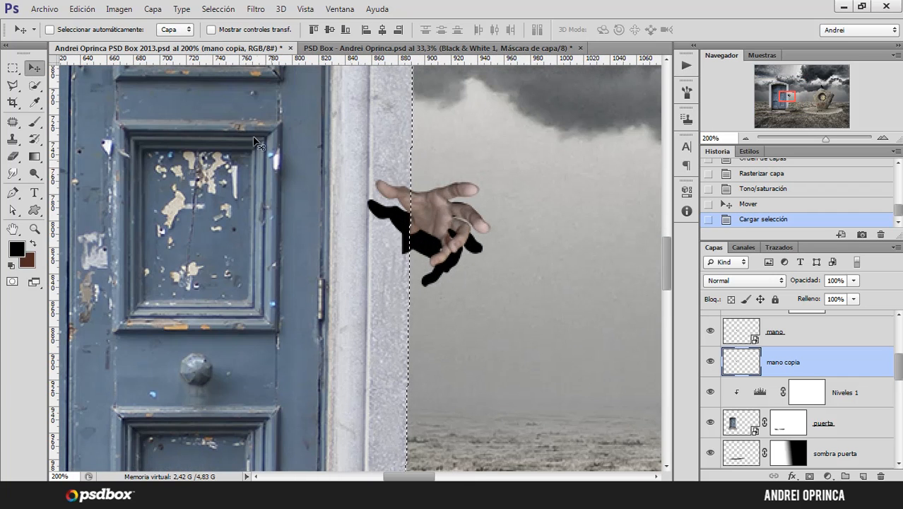
click(218, 9)
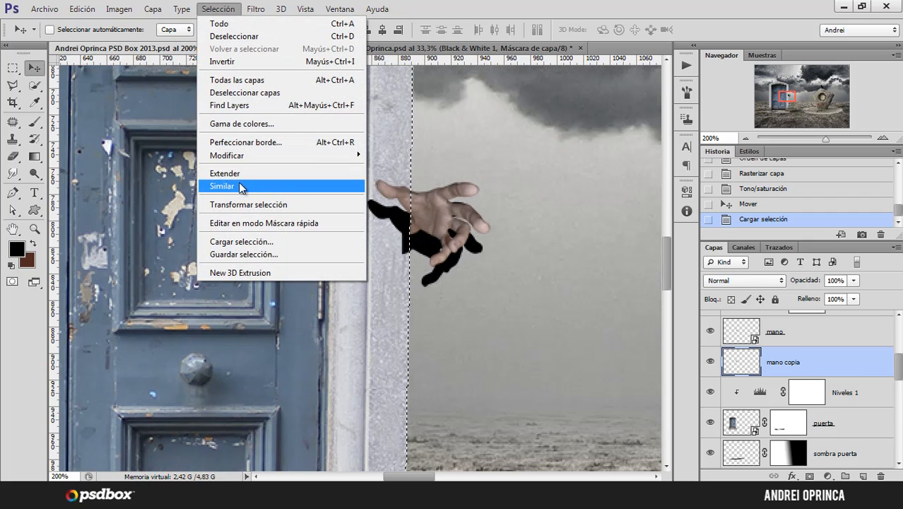
click(231, 65)
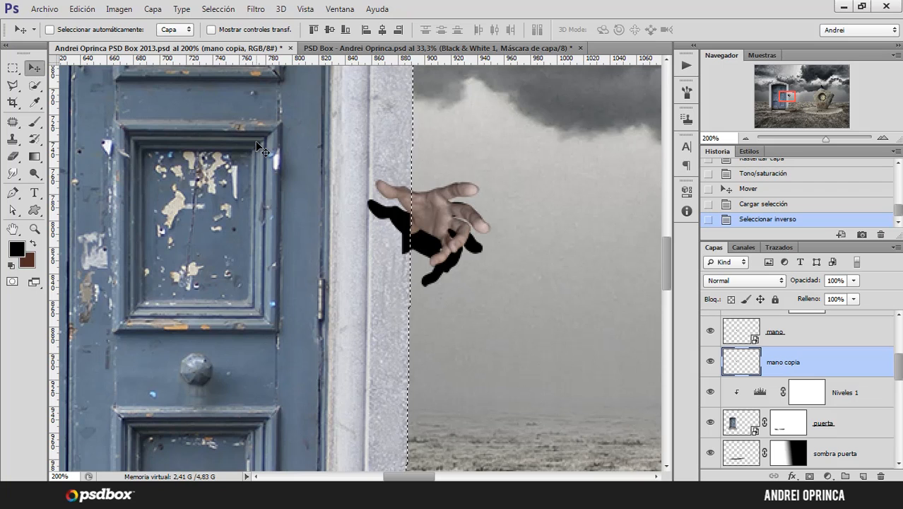
key(Delete)
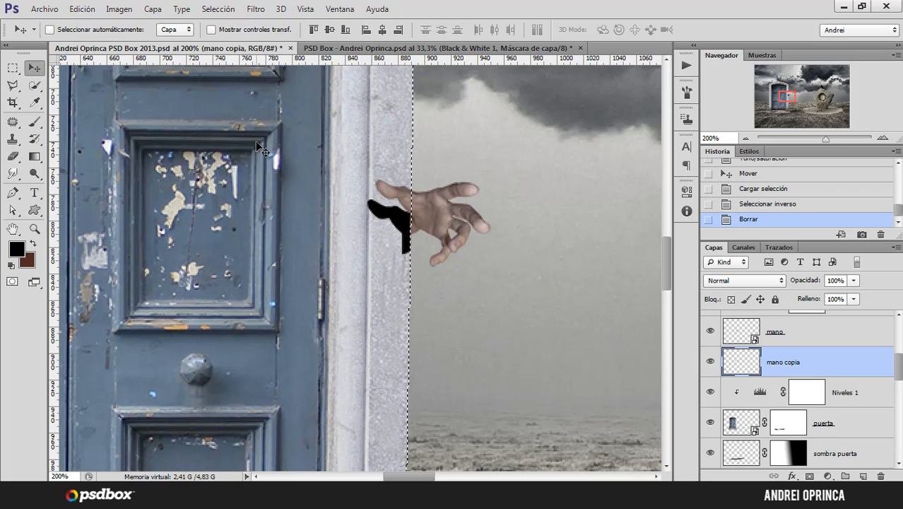
- Invert the selection back to the door, apply a Gaussian Blur of about 5 px to the hand shadow, and clear the selection
click(225, 9)
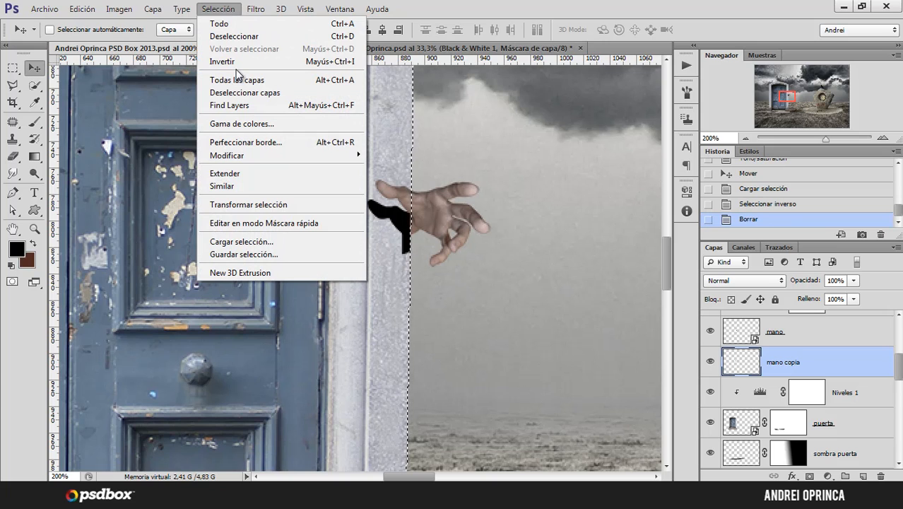
click(234, 63)
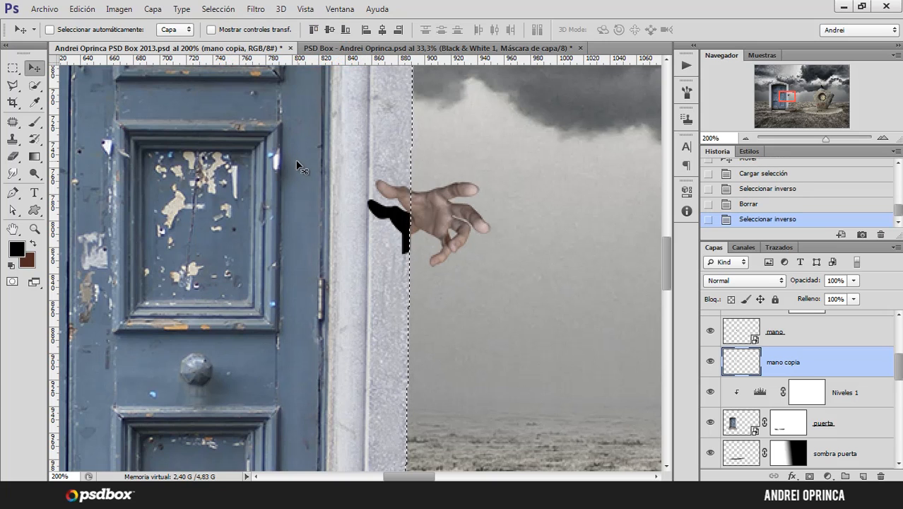
click(256, 8)
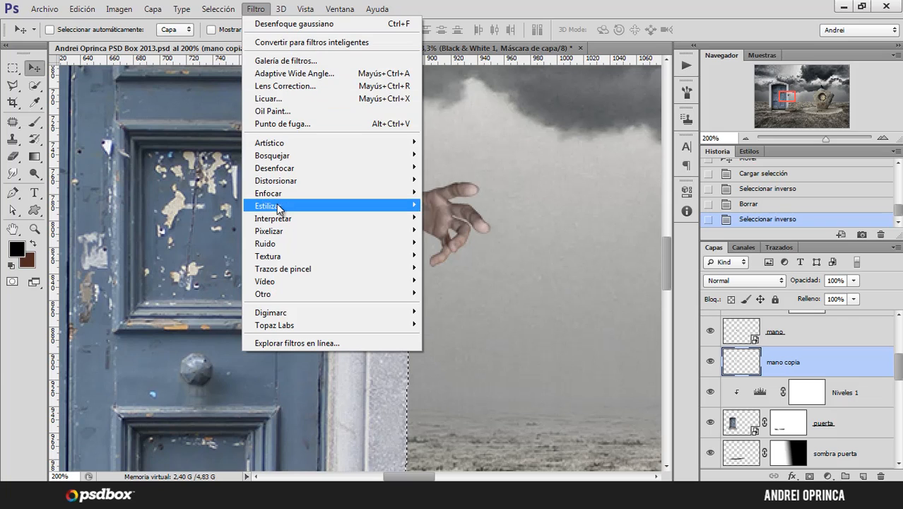
mouse_move(288, 187)
mouse_move(312, 171)
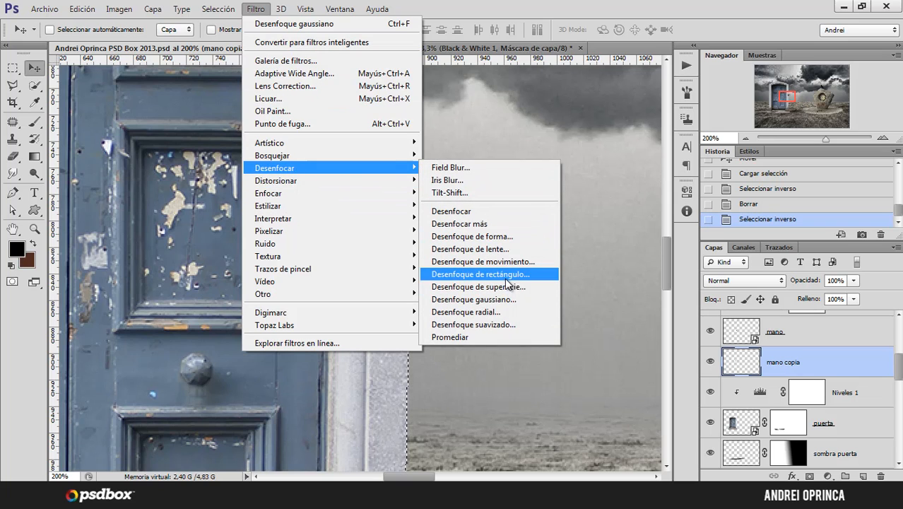
click(510, 301)
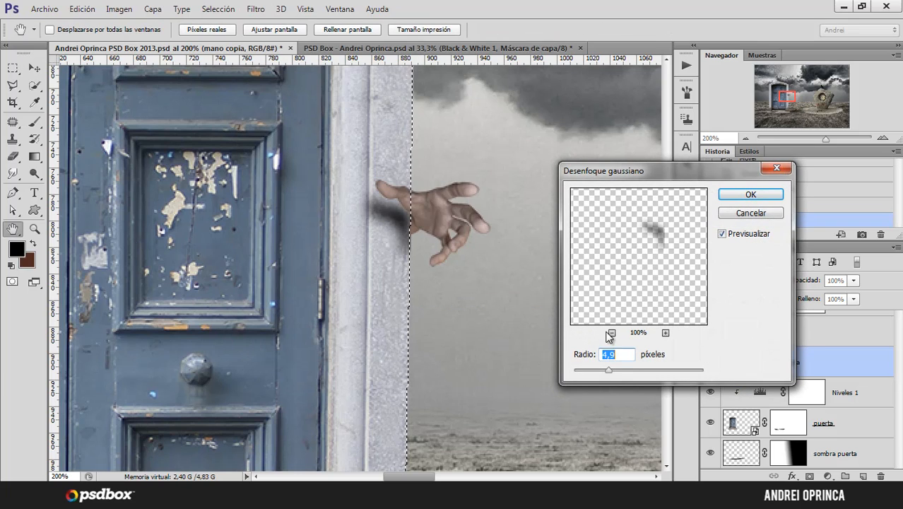
drag(600, 369, 607, 370)
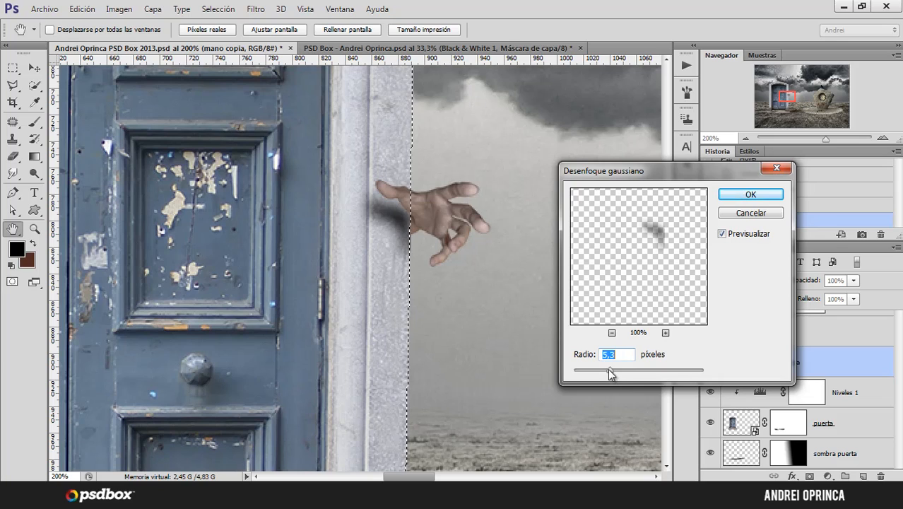
drag(608, 368, 613, 366)
click(757, 196)
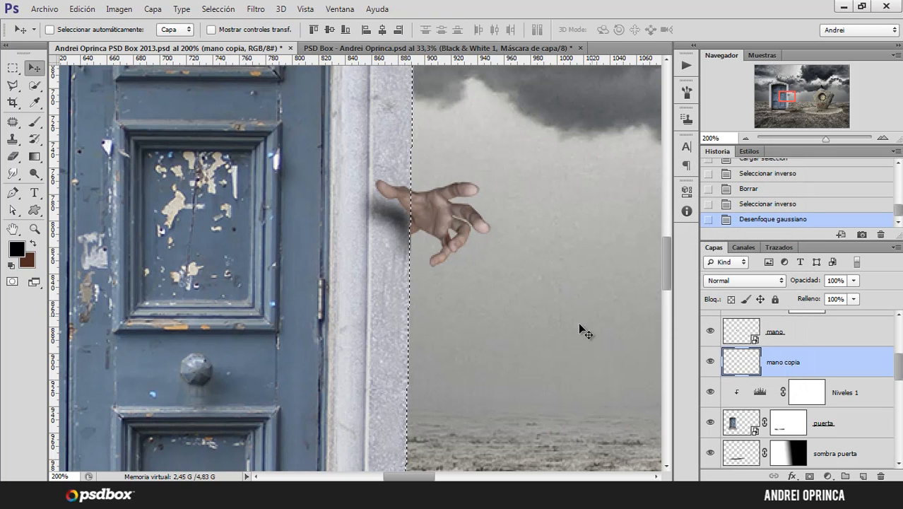
scroll(508, 307, down, 1)
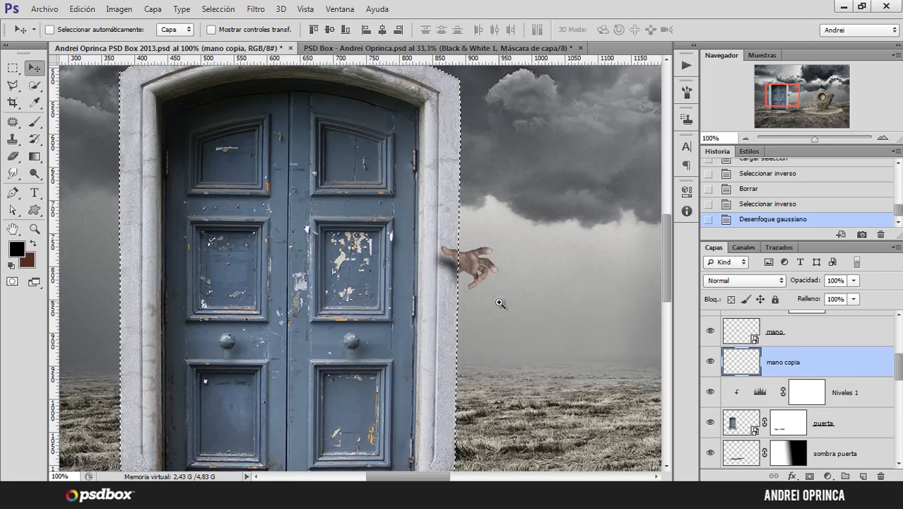
scroll(501, 298, up, 1)
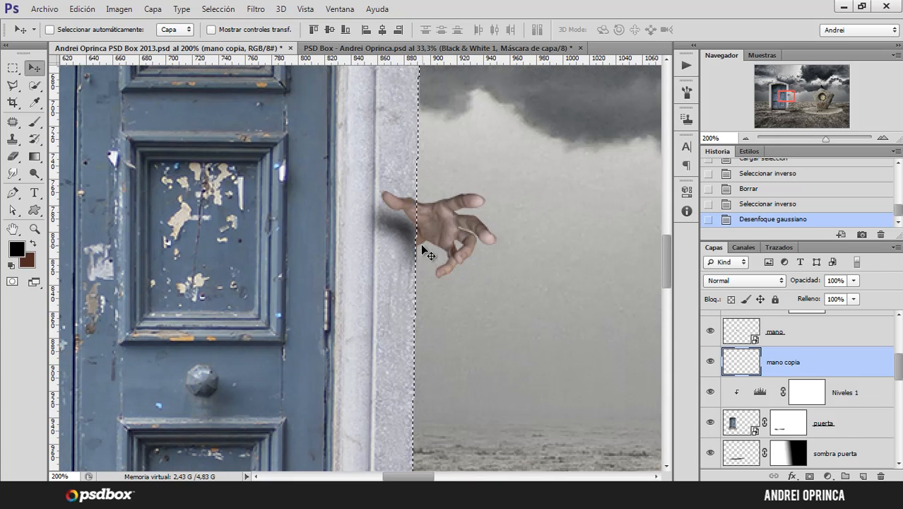
key(ctrl+d)
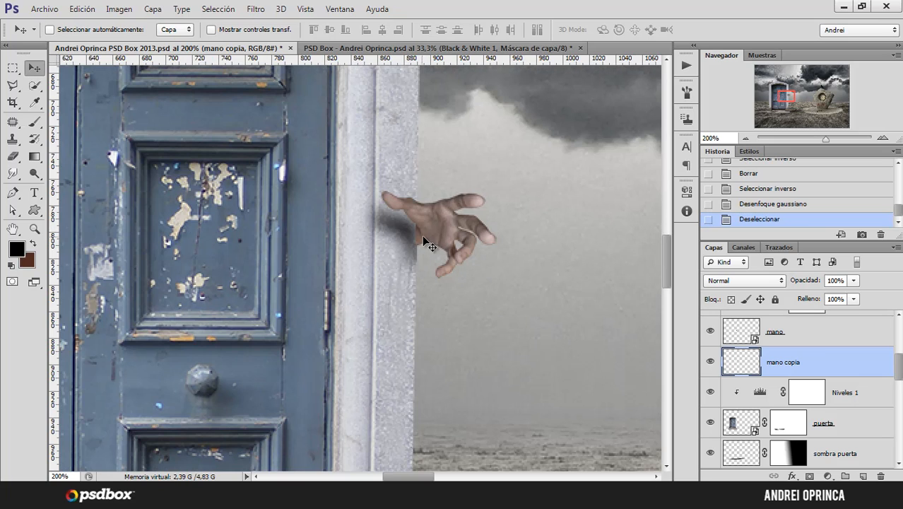
- Undo the Gaussian Blur on the hand shadow, leaving it unblurred with no active selection
key(ctrl+alt+z)
key(ctrl+alt+z)
key(ctrl+alt+z)
key(ctrl+alt+z)
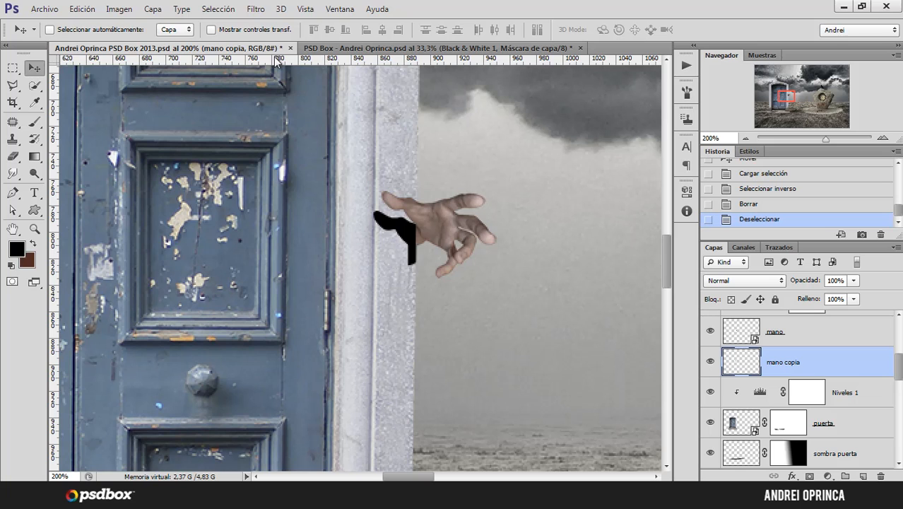
- Try repeating the last Gaussian Blur on the hand shadow without a door selection, and undo it
click(256, 9)
click(279, 25)
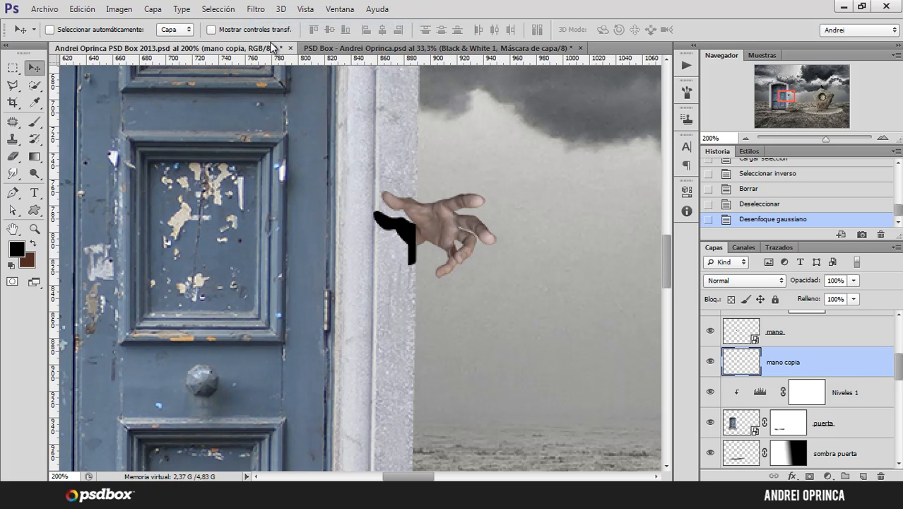
ctrl+click(427, 252)
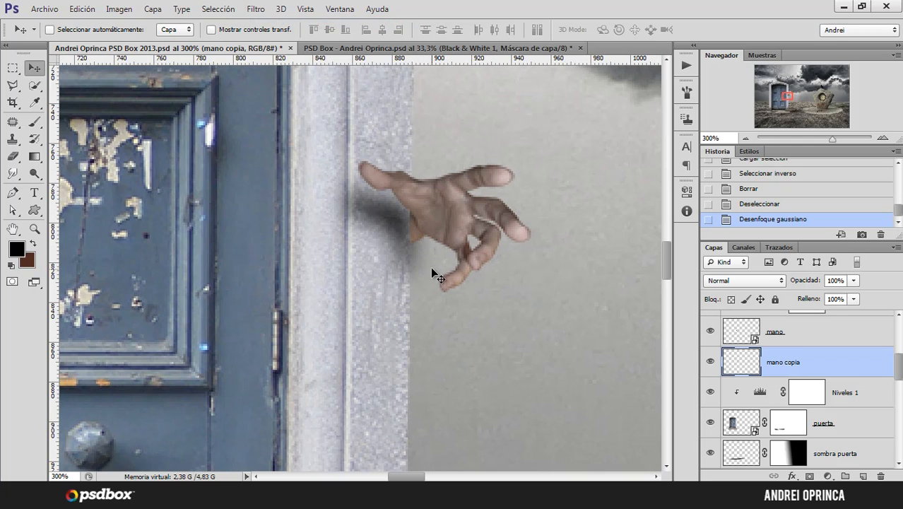
key(ctrl+z)
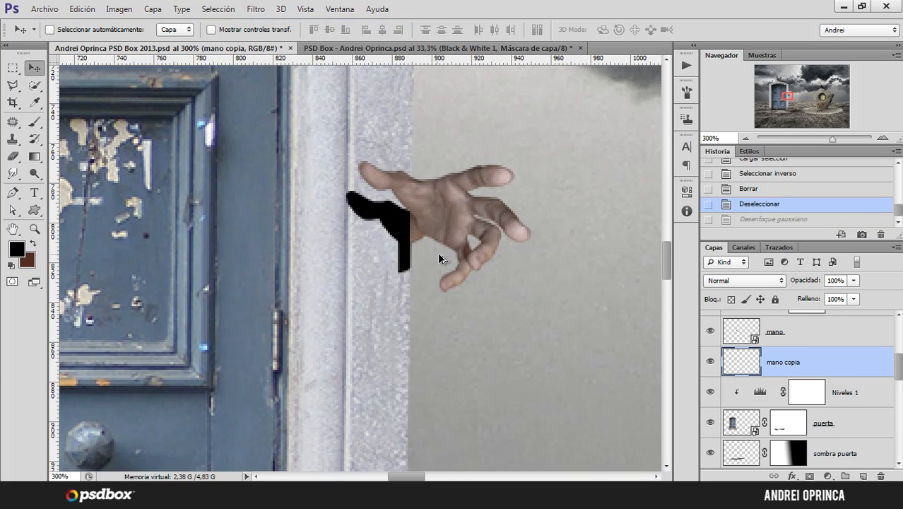
- Step back through the history to the inverted selection, and return to the deselected state after the shadow was trimmed
click(759, 188)
click(762, 179)
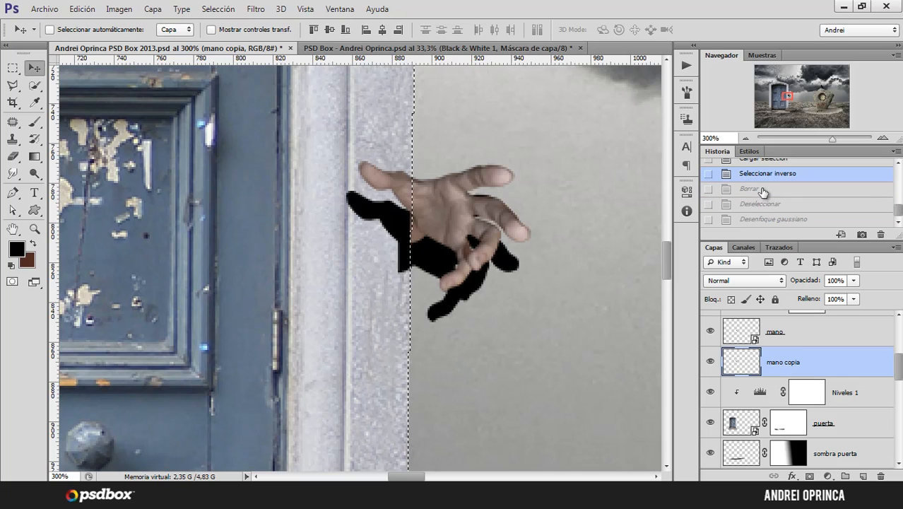
click(762, 190)
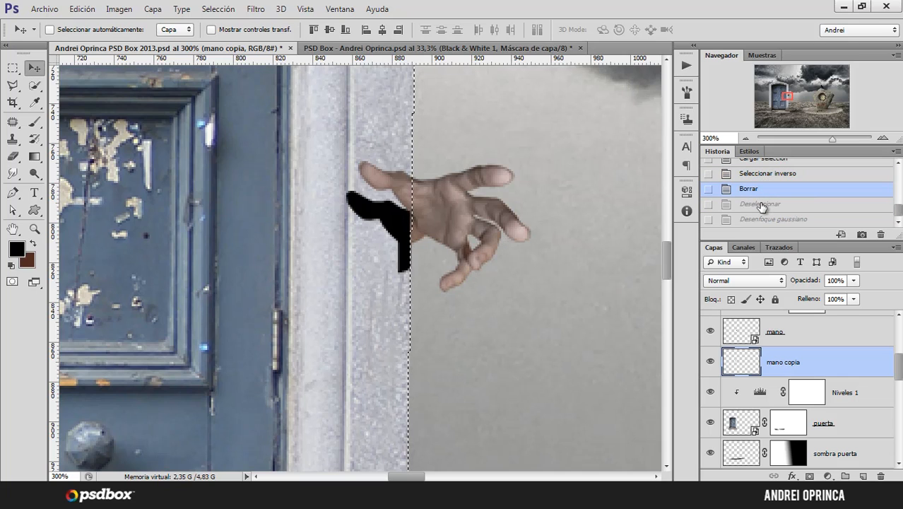
click(760, 204)
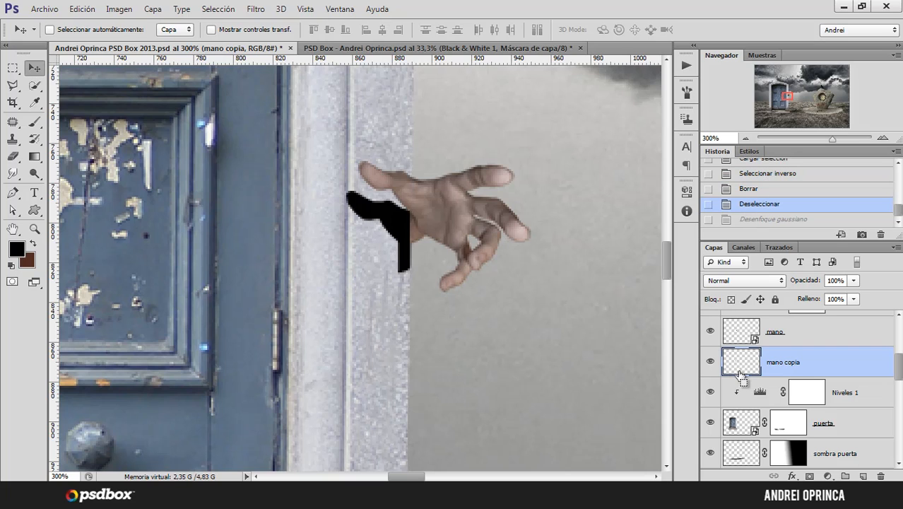
- Load the outline of the "puerta" layer as a selection again, and repeat the last Gaussian Blur on the hand shadow
ctrl+click(747, 427)
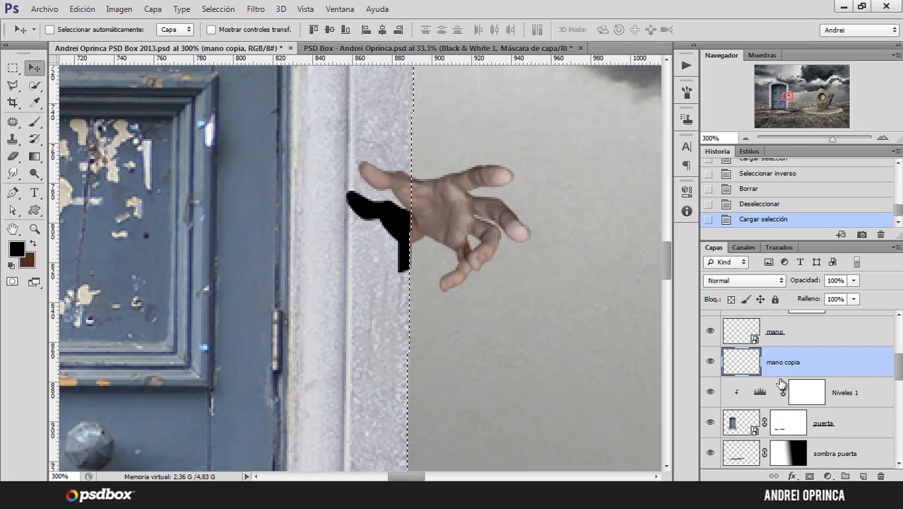
click(256, 8)
click(274, 25)
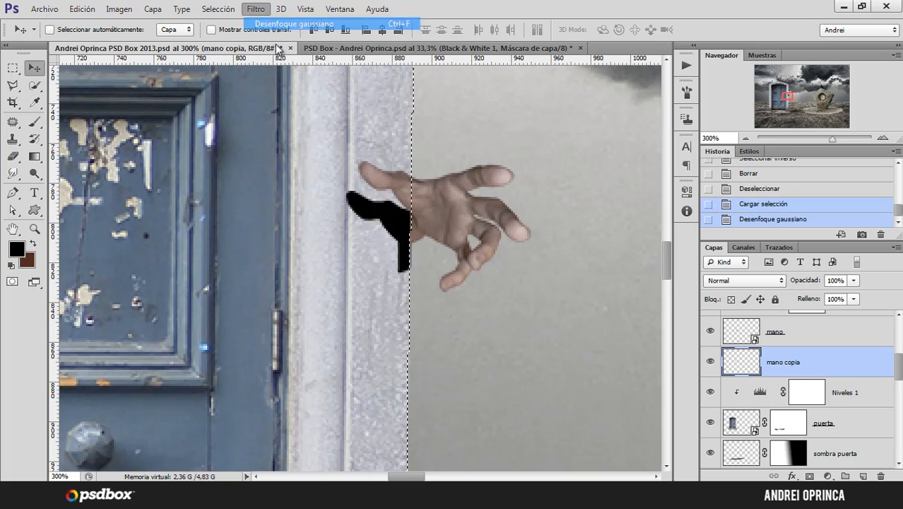
- Clear the selection and deepen the hand's shadow on the door frame with soft black brush strokes at 11% opacity
key(ctrl+d)
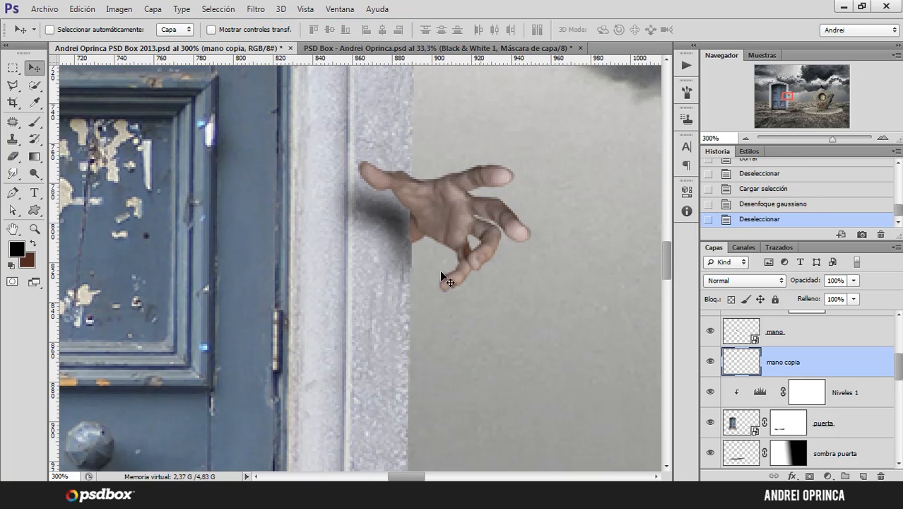
key(b)
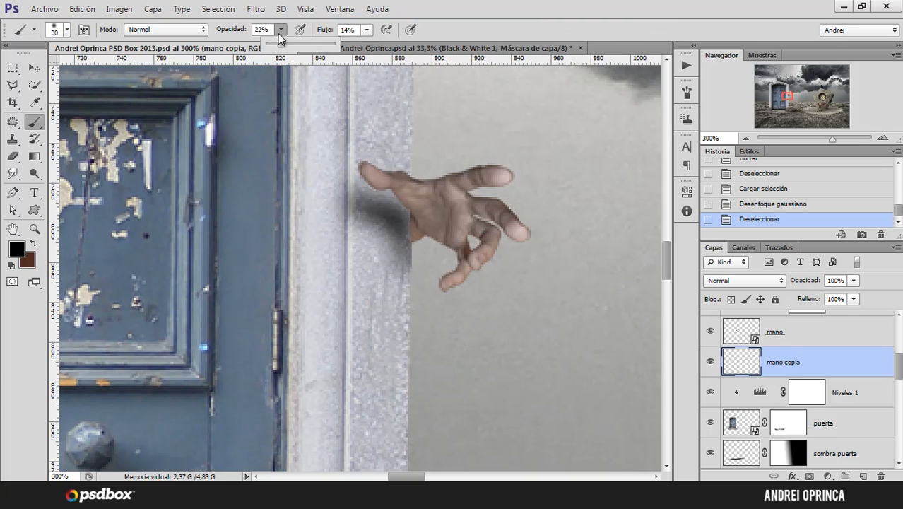
key(1)
key(1)
drag(397, 251, 377, 239)
drag(377, 239, 397, 295)
drag(397, 295, 409, 291)
mouse_move(401, 195)
mouse_down()
mouse_move(362, 222)
mouse_move(419, 289)
mouse_up()
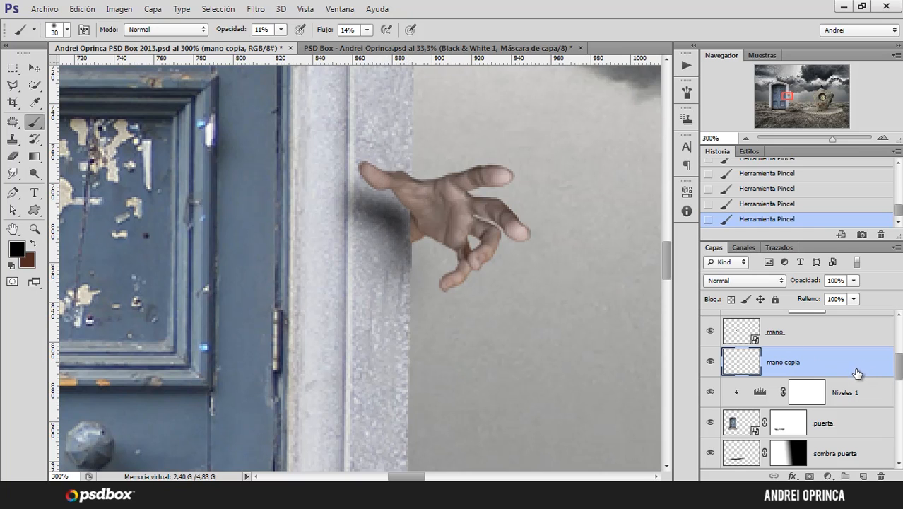
- Add a new clipped layer directly above the "mano" layer and name it "sombra mano 2"
scroll(896, 373, up, 2)
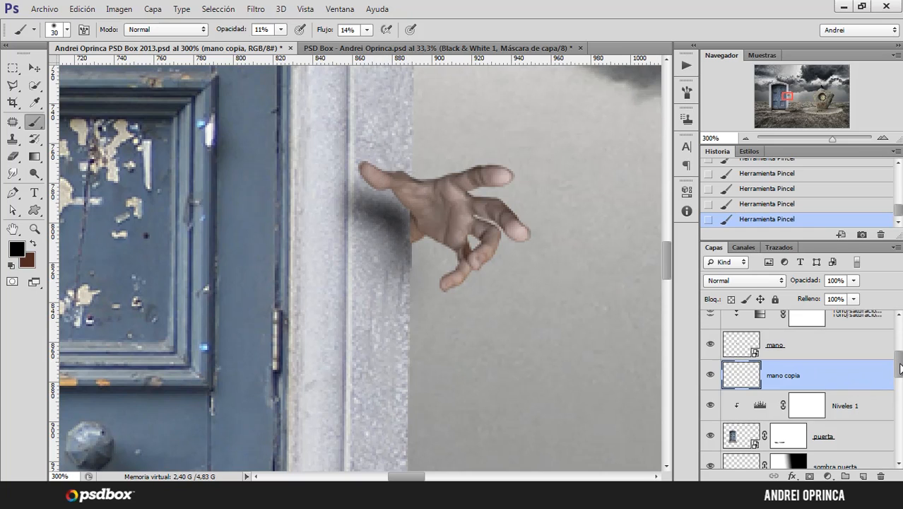
click(855, 351)
scroll(898, 366, up, 1)
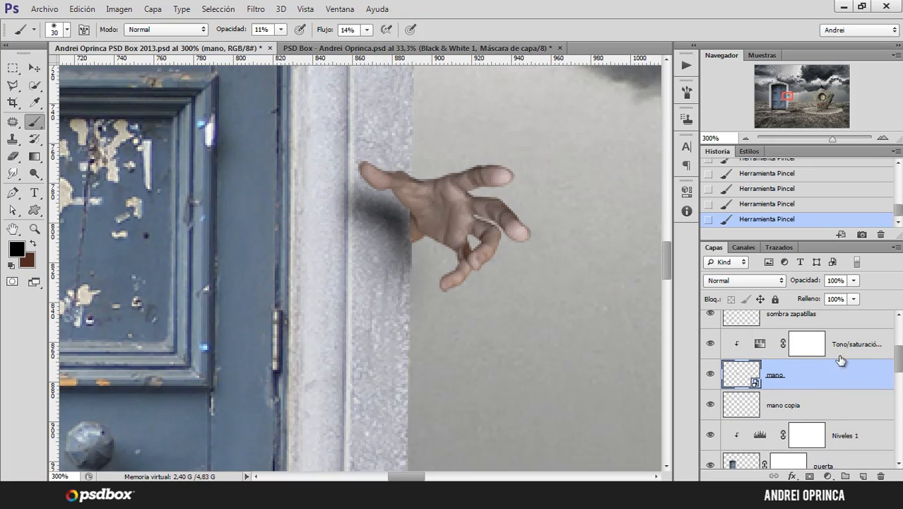
click(863, 473)
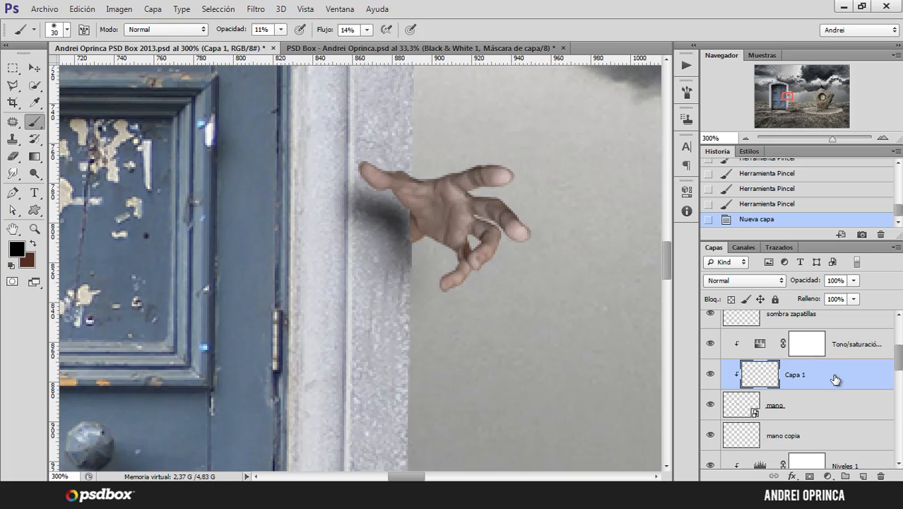
click(844, 350)
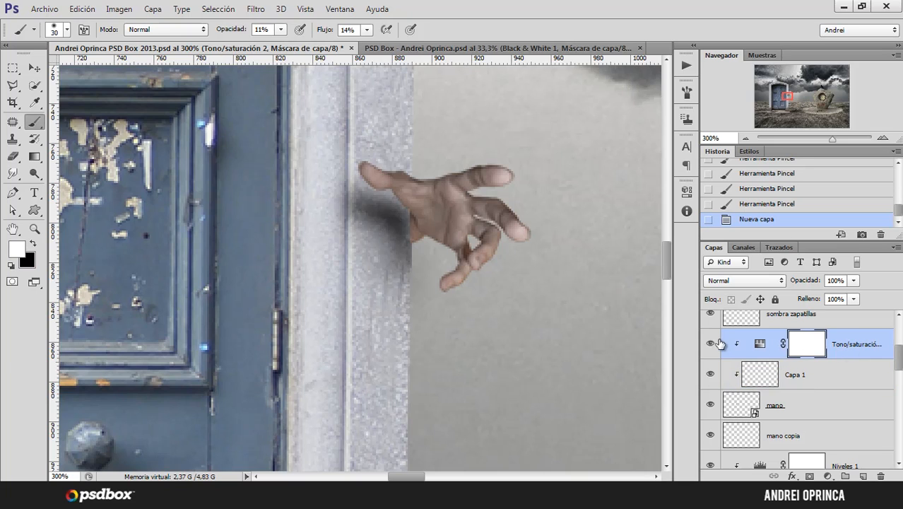
click(799, 382)
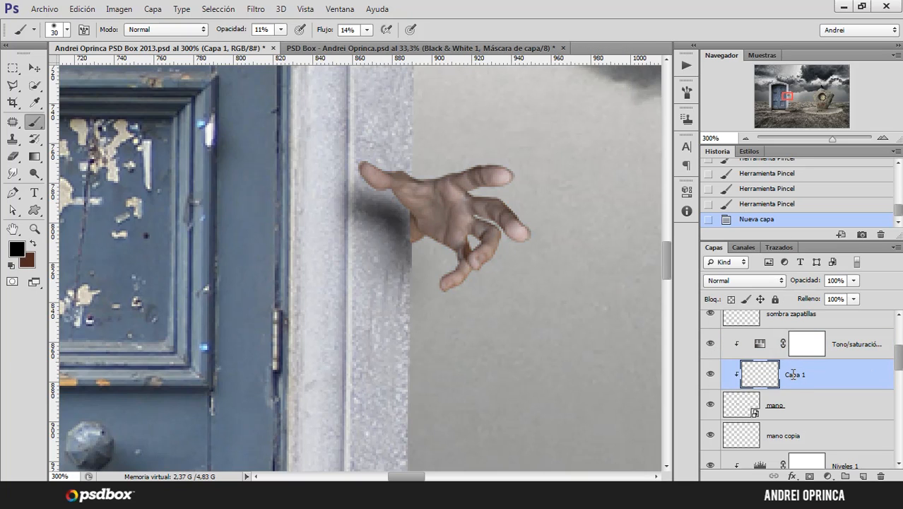
double_click(785, 381)
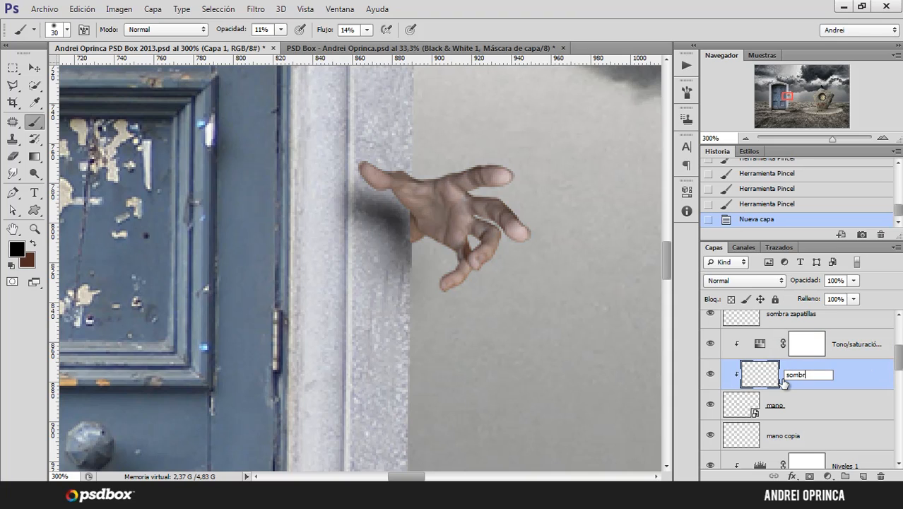
text(sombra mano 2)
key(Return)
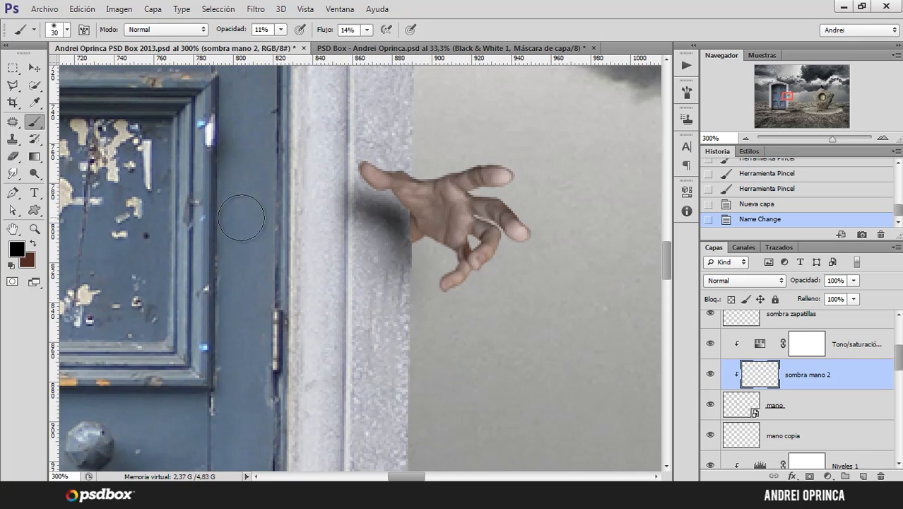
- Shade the wrist beside the door frame's edge with black strokes, using a 9 px brush at 11% opacity
ctrl+click(424, 233)
drag(433, 231, 424, 241)
key(bracketleft)
key(bracketleft)
key(bracketleft)
key(bracketleft)
key(bracketleft)
key(bracketleft)
key(bracketleft)
key(bracketleft)
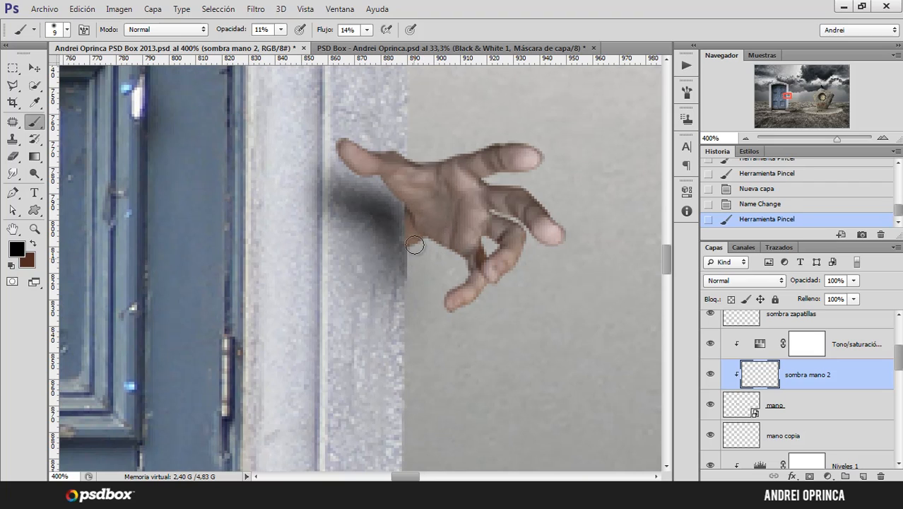
drag(415, 244, 414, 217)
mouse_move(415, 217)
mouse_down()
mouse_move(417, 238)
mouse_move(415, 210)
mouse_up()
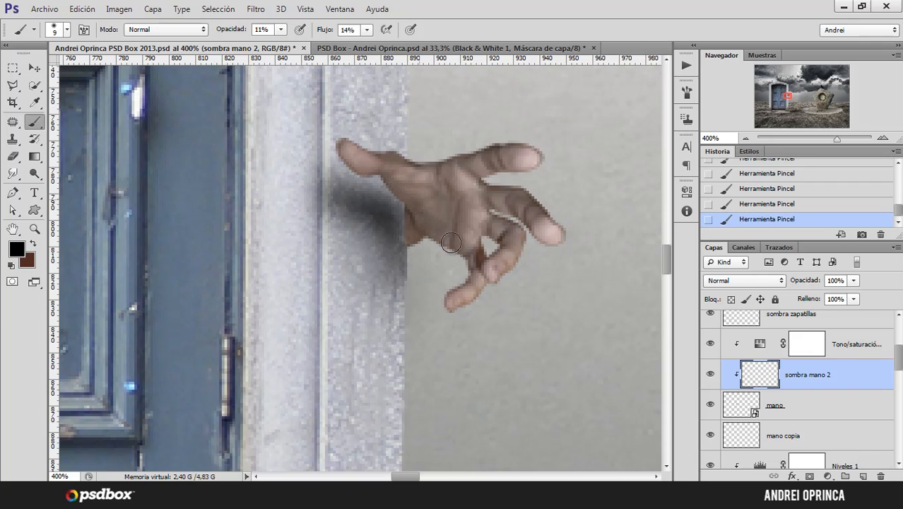
- Set the brush to 20 px with 22% opacity and 18% flow
key(bracketright)
key(bracketright)
drag(280, 29, 288, 49)
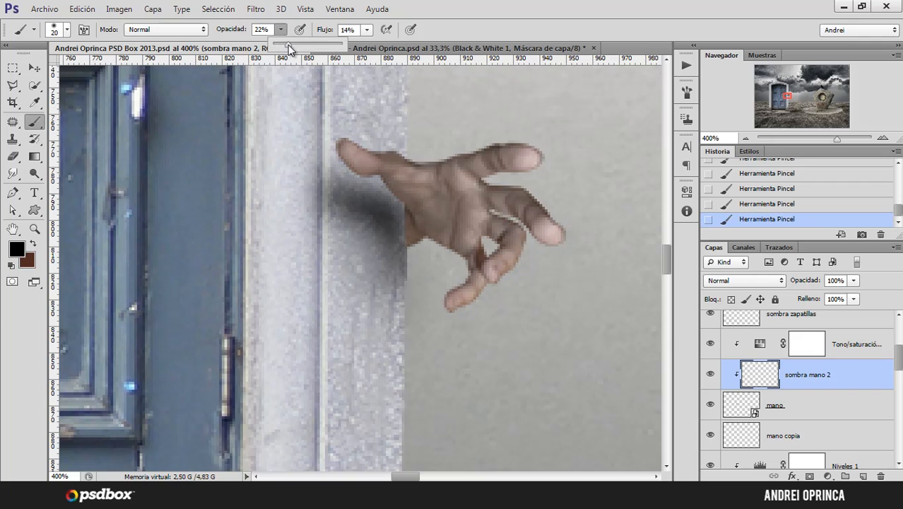
drag(367, 30, 366, 43)
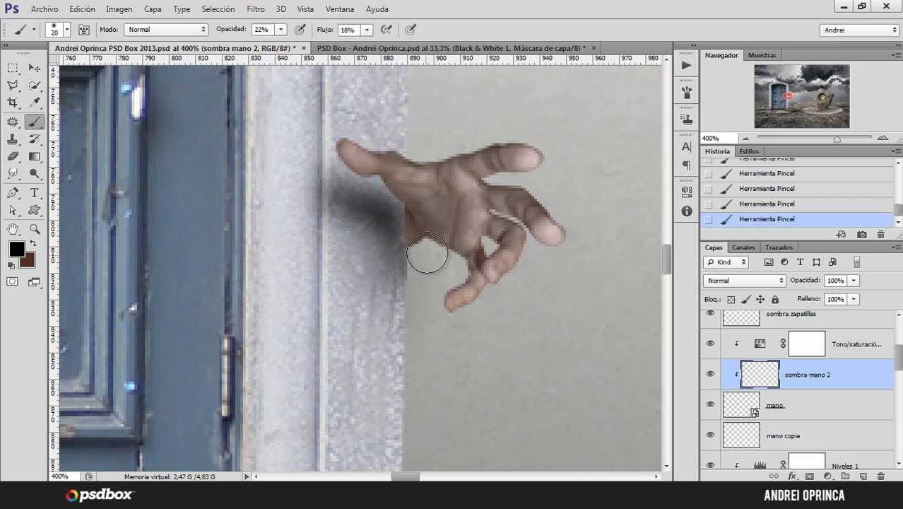
- Try darkening the palm and the base of the thumb with the larger brush, and undo the last strokes
mouse_move(394, 171)
mouse_down()
mouse_move(351, 168)
mouse_move(374, 183)
mouse_up()
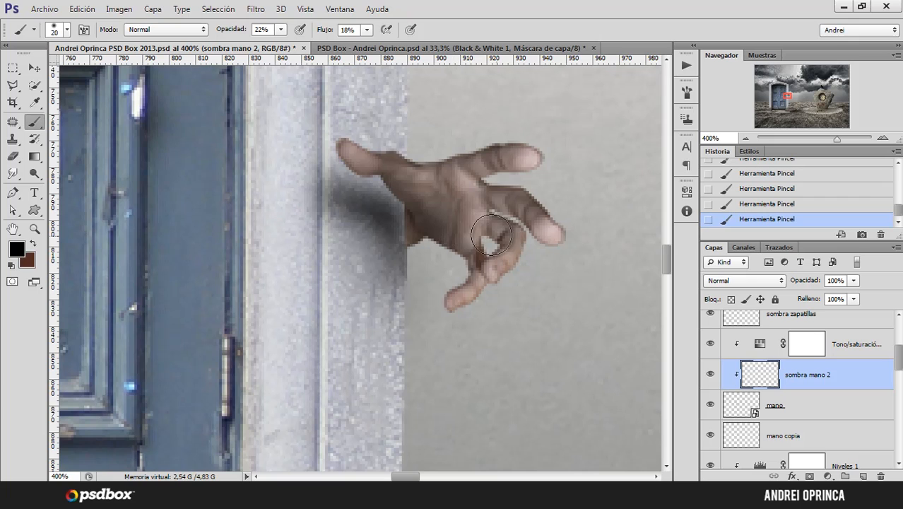
key(ctrl+alt+z)
key(ctrl+alt+z)
key(ctrl+alt+z)
key(ctrl+alt+z)
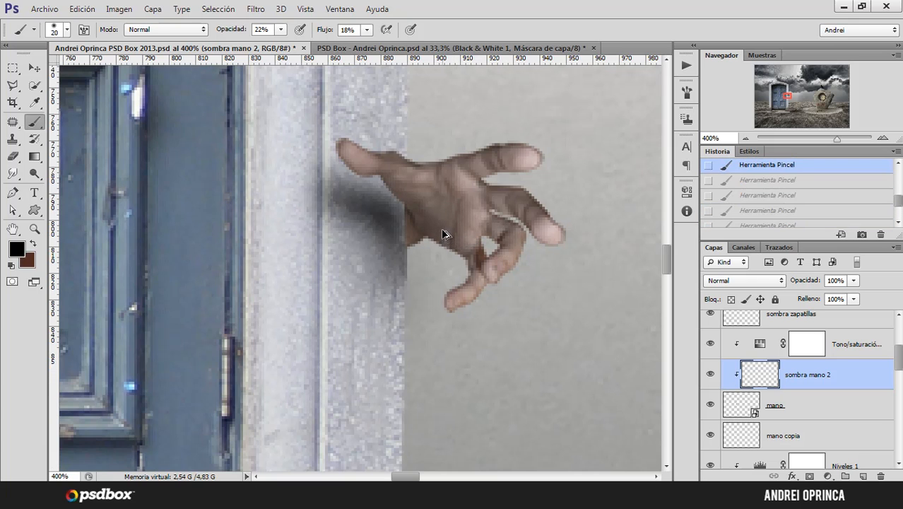
- Erase the shading painted over the hand on the "sombra mano 2" layer
key(e)
click(435, 231)
click(435, 231)
click(416, 281)
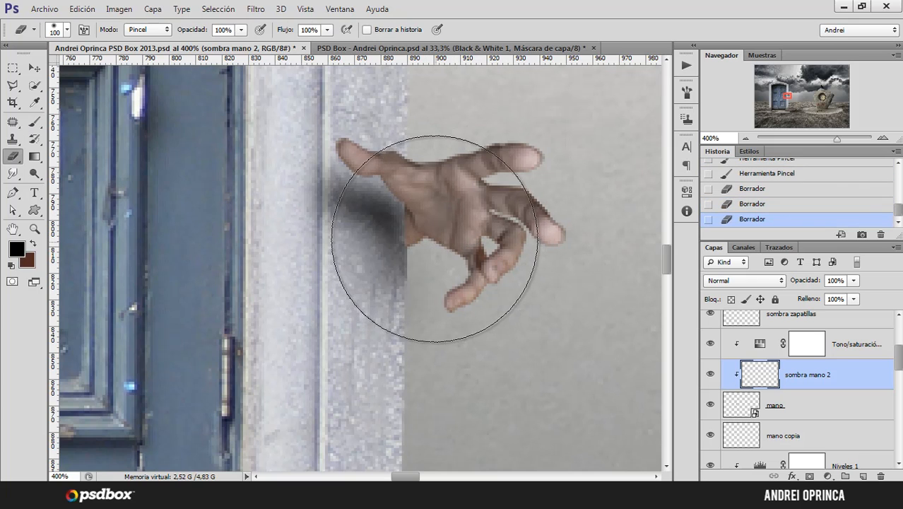
- Shade the underside of the thumb and the wrist near the door frame with a 10 px black brush at 22% opacity
key(b)
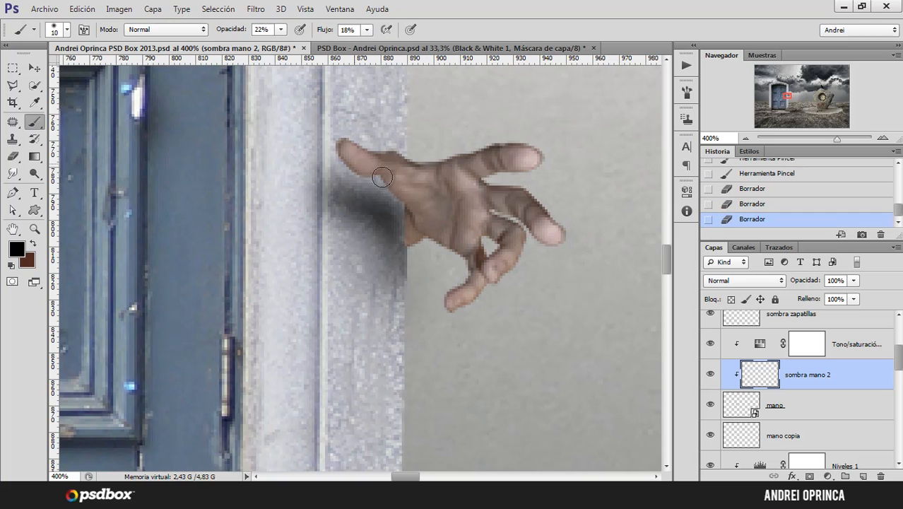
click(357, 171)
click(403, 205)
click(410, 199)
click(417, 224)
click(411, 231)
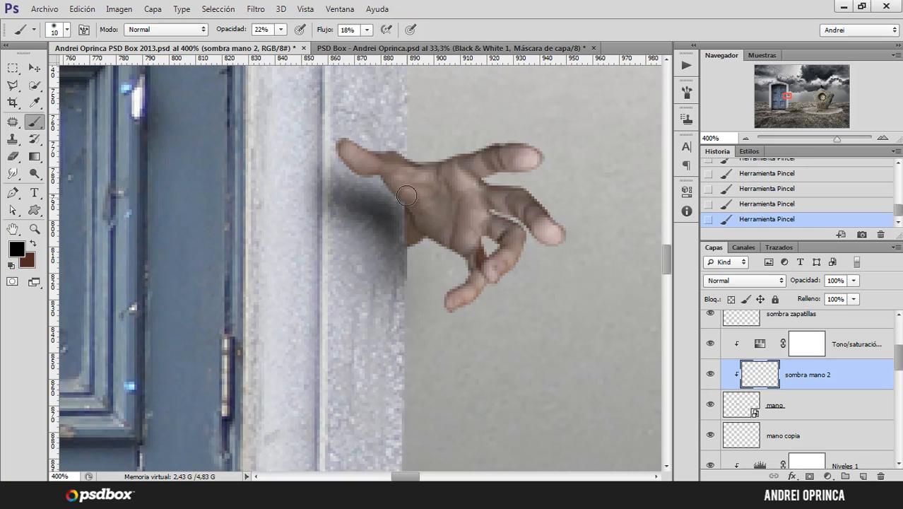
- Reduce the brush to 9 px and 12% opacity for finer shading on the hand
key(bracketright)
key(bracketright)
key(bracketright)
drag(284, 32, 270, 53)
key(bracketleft)
key(bracketleft)
key(bracketleft)
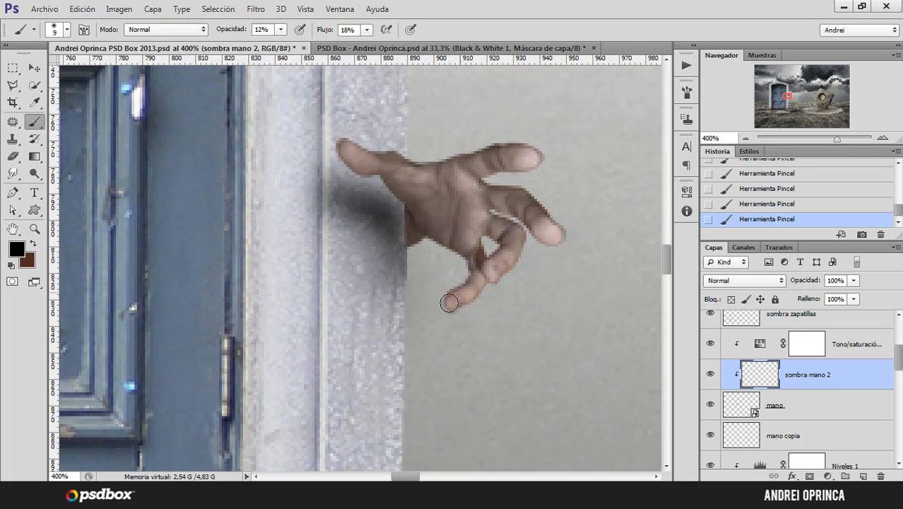
- Compare the hand with the "sombra mano 2" layer hidden and shown, from full-door and close-up views
ctrl+alt+click(437, 263)
ctrl+alt+click(468, 253)
ctrl+alt+click(468, 253)
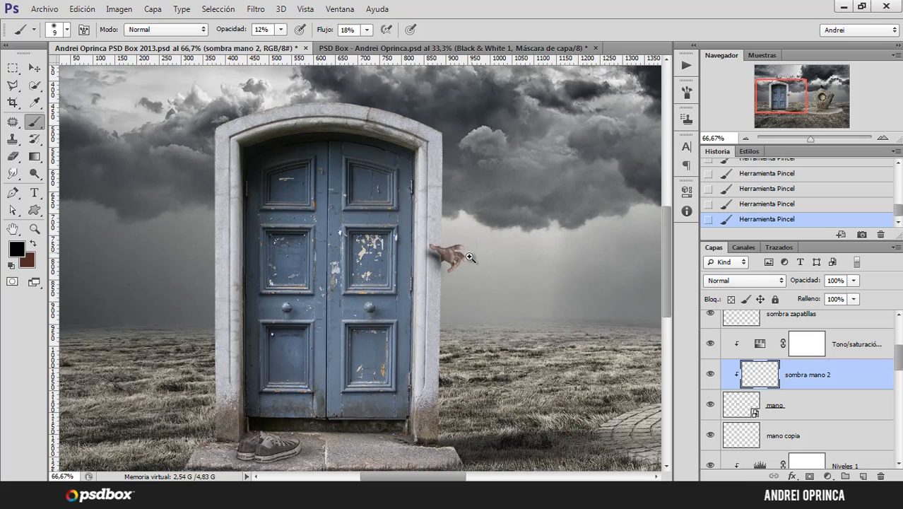
ctrl+click(467, 253)
click(710, 374)
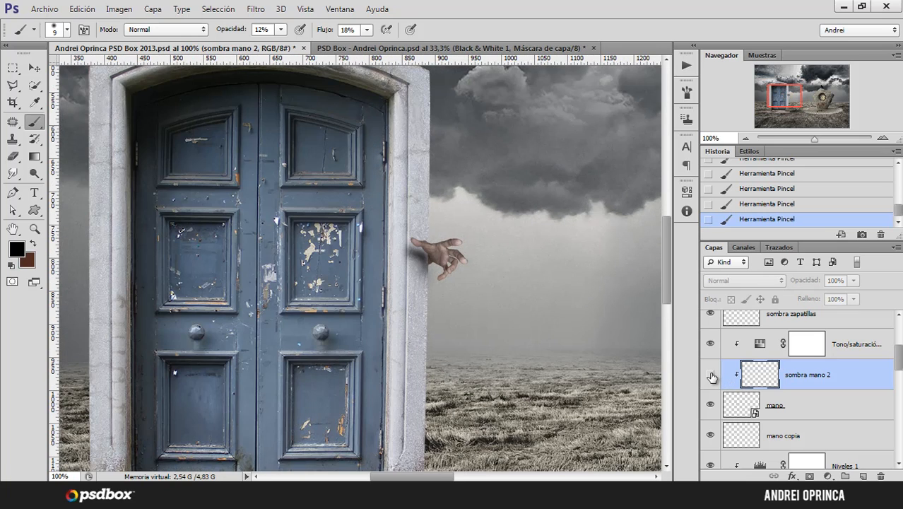
click(711, 374)
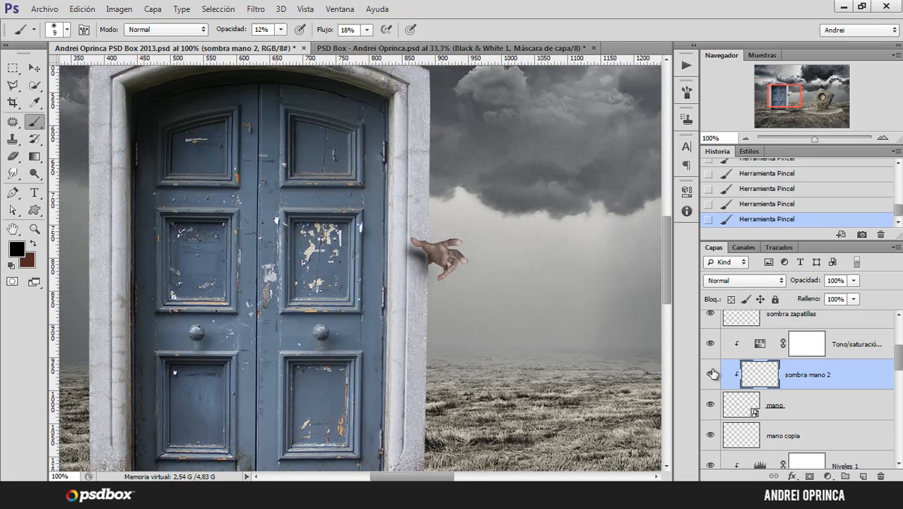
ctrl+click(452, 290)
ctrl+click(452, 290)
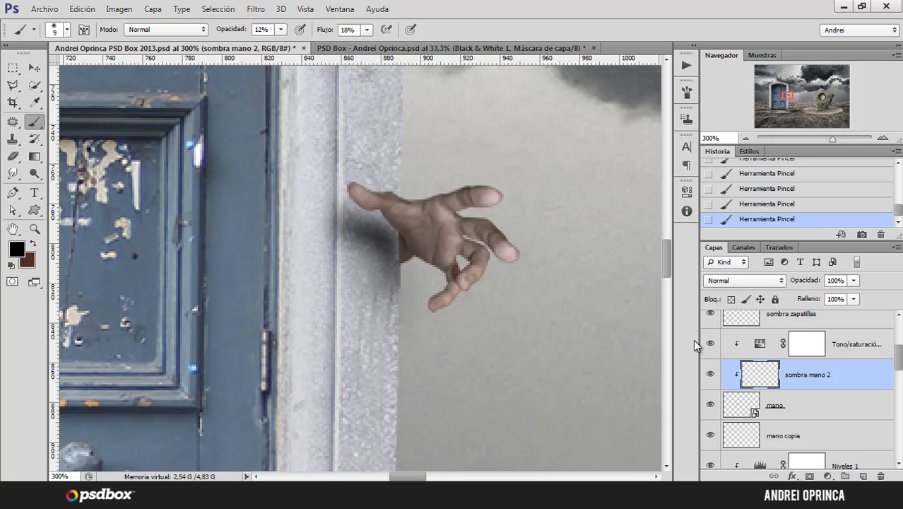
- Lower the "mano copia" layer's opacity to 90% and rename it "sombra mano 1"
click(827, 429)
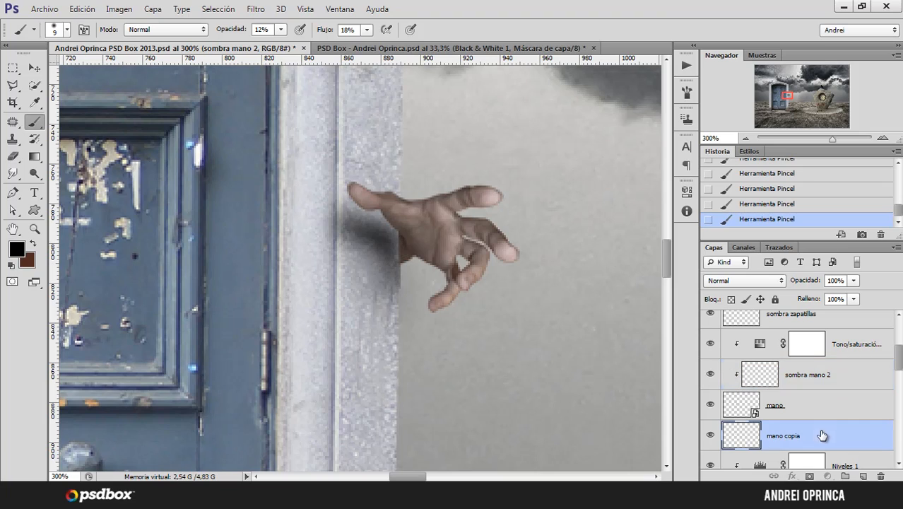
click(853, 280)
drag(841, 294, 848, 297)
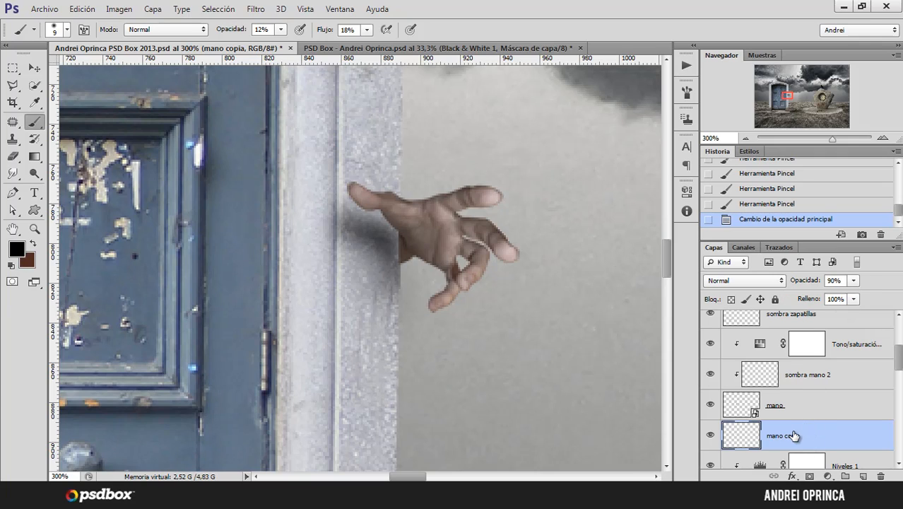
double_click(791, 436)
text(sombra mano 1)
key(Return)
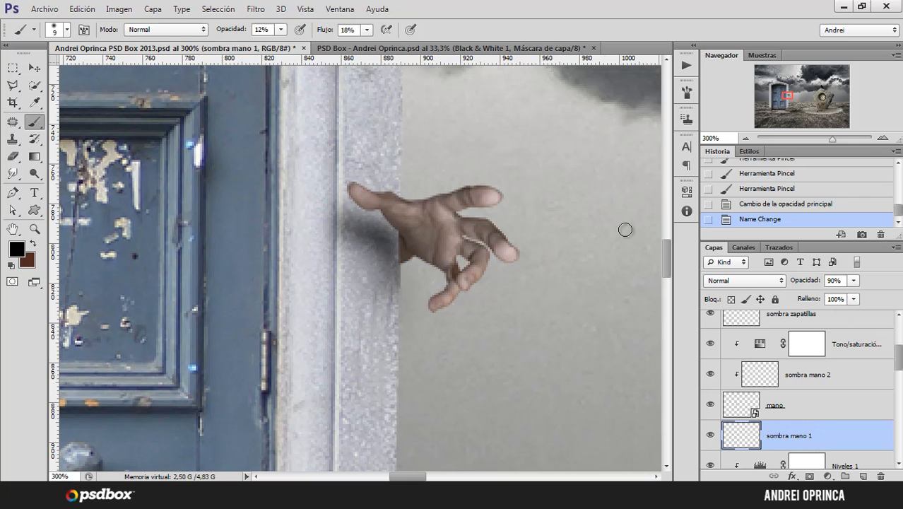
- Examine the shaded hand against the door and then within the whole composite, with "sombra mano 2" as the active layer
key(alt+space)
alt+click(525, 333)
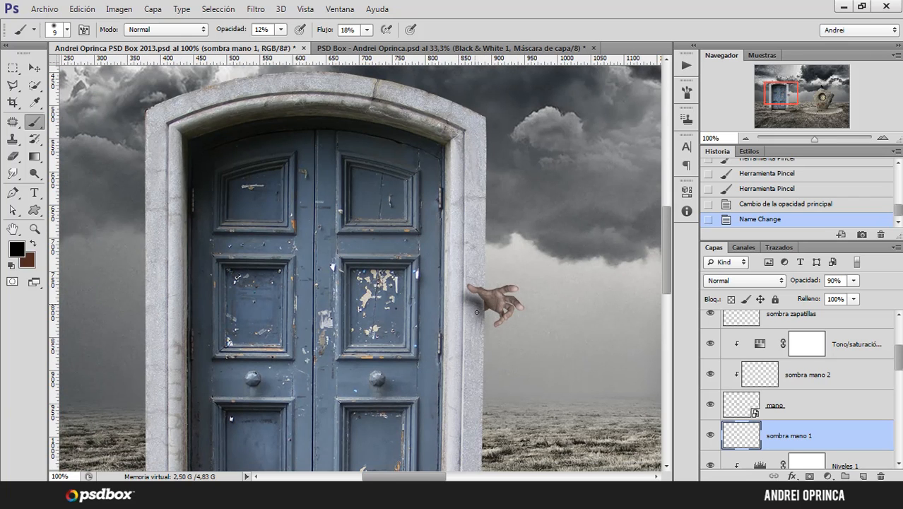
click(801, 381)
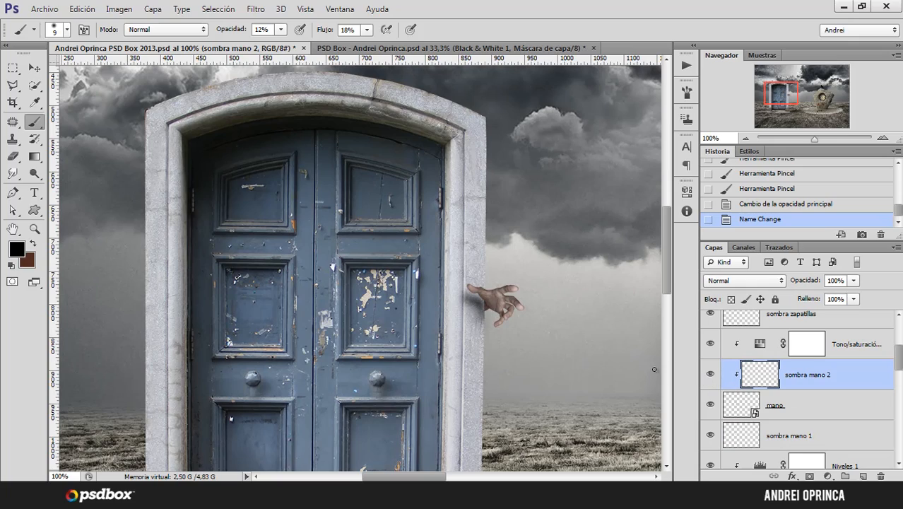
drag(503, 366, 445, 279)
alt+click(444, 294)
alt+click(444, 295)
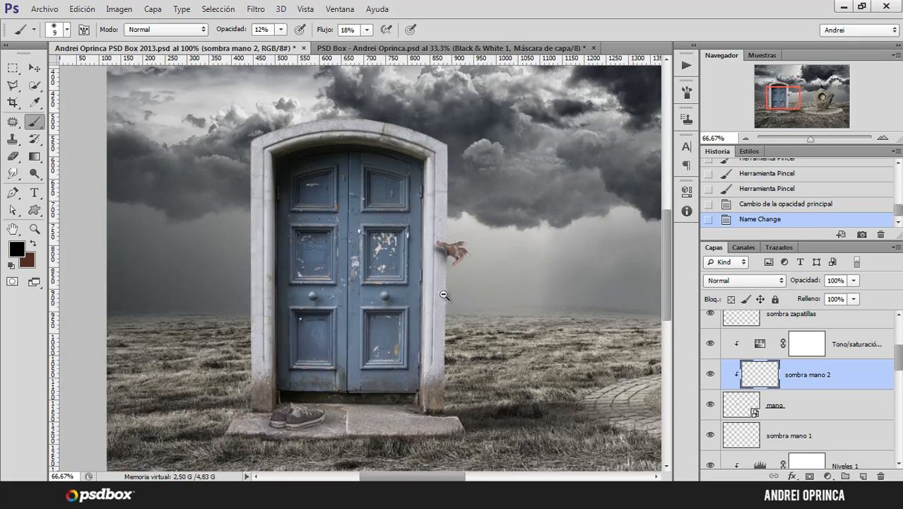
alt+click(444, 294)
drag(513, 309, 360, 312)
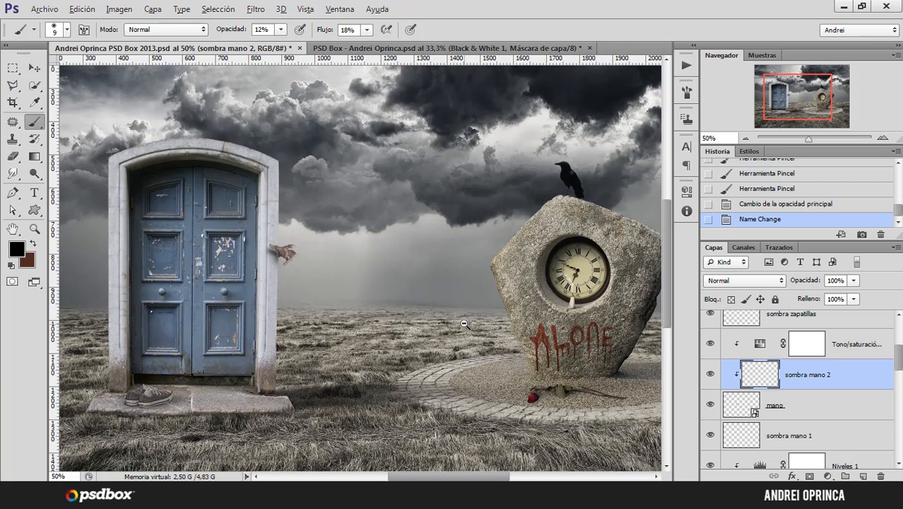
alt+click(464, 323)
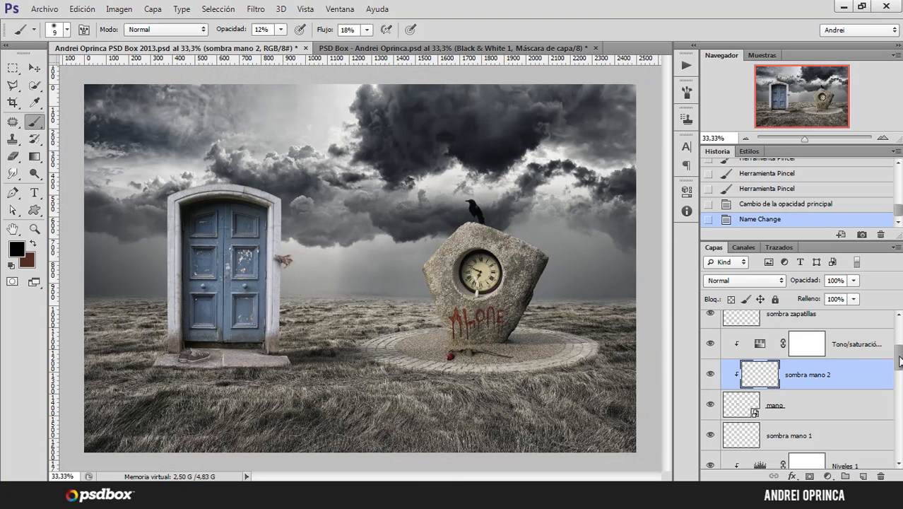
- Add a solid colour fill layer above the "rosa" layer in dark navy blue 141525
drag(899, 360, 893, 334)
click(841, 328)
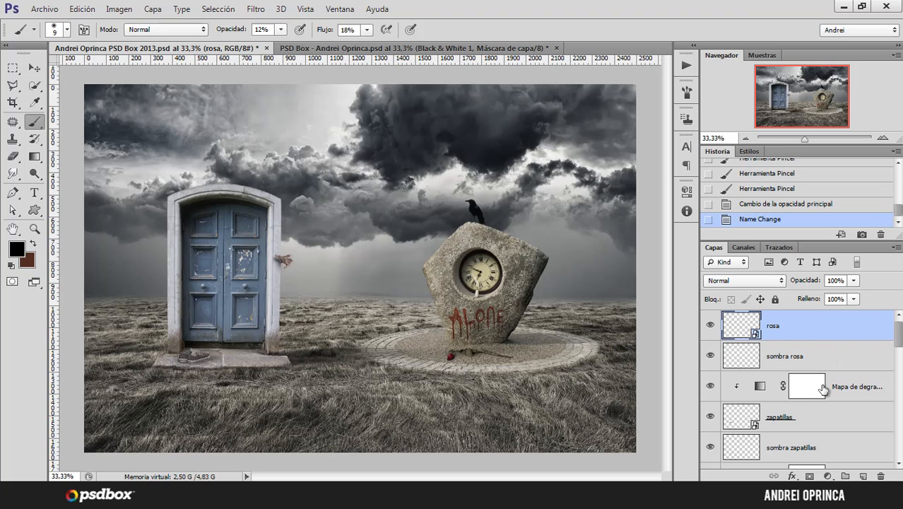
click(827, 475)
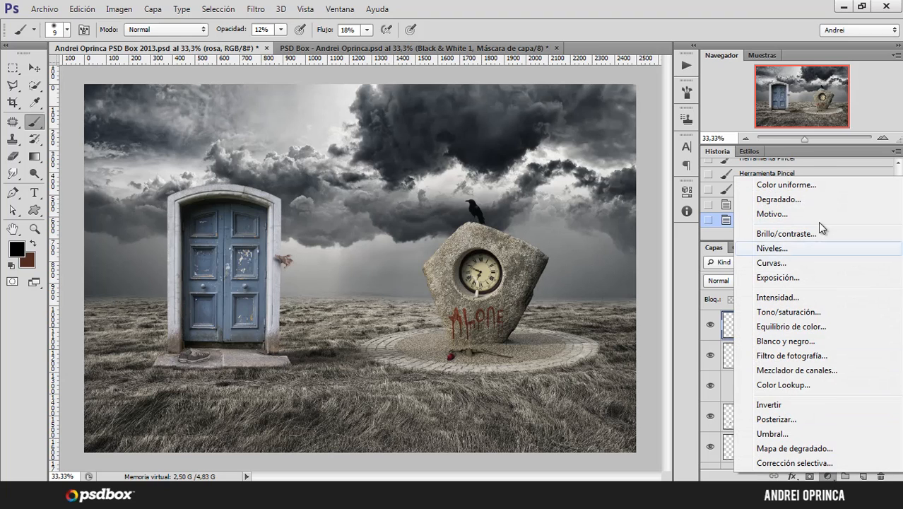
click(787, 184)
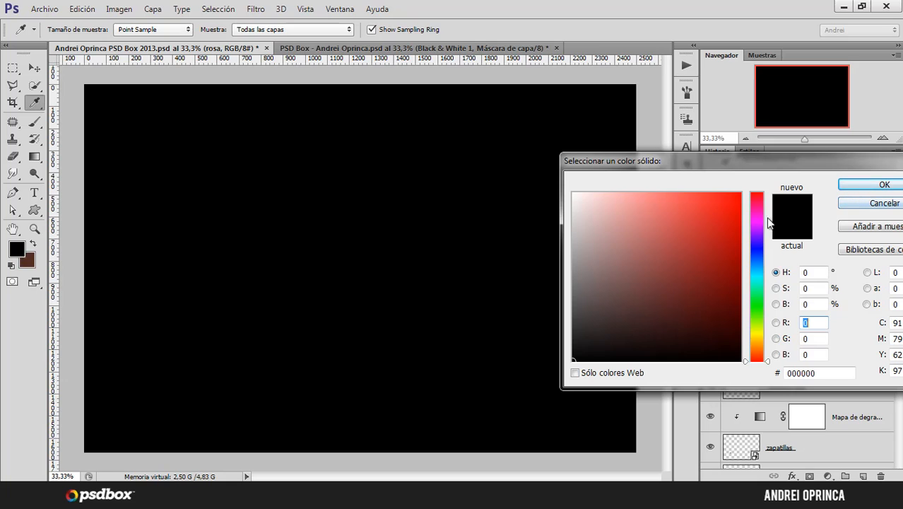
drag(757, 247, 754, 240)
click(757, 249)
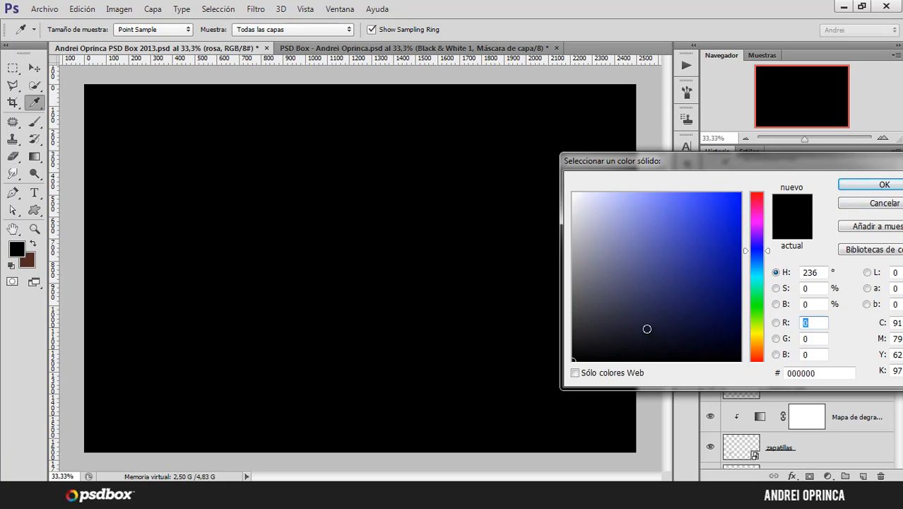
drag(647, 328, 653, 334)
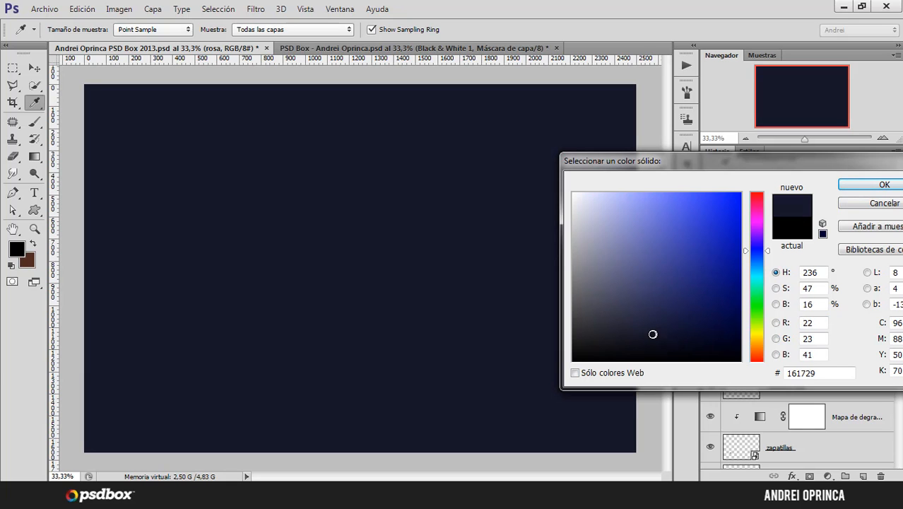
click(883, 185)
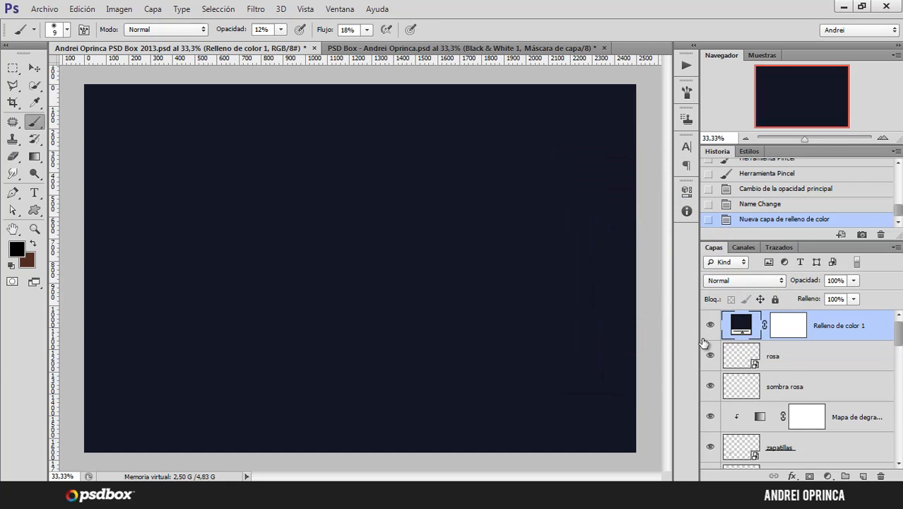
- Set the colour fill layer's blend mode to Exclusión and compare the composite with the layer hidden and shown
click(748, 281)
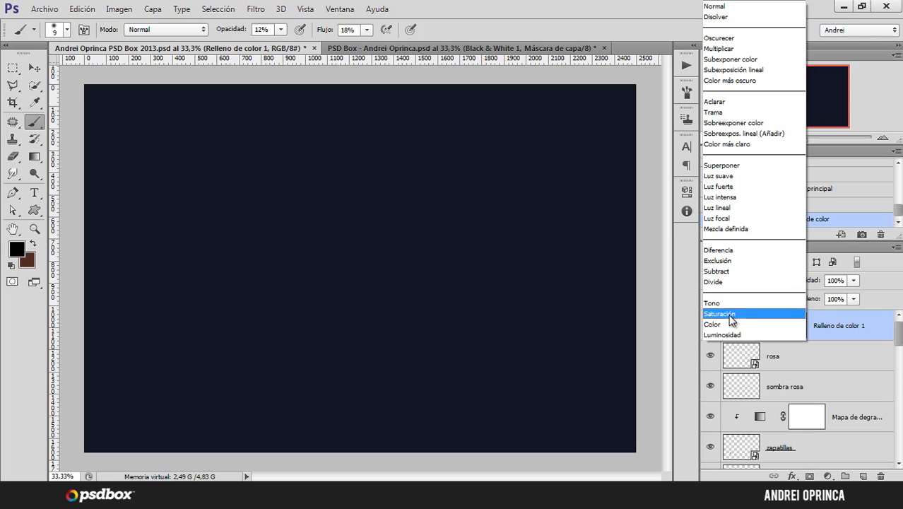
click(725, 261)
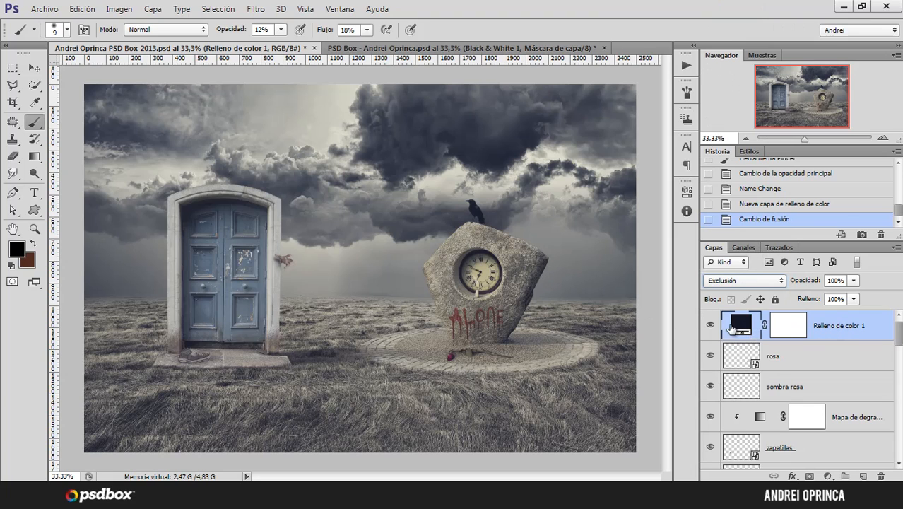
click(711, 327)
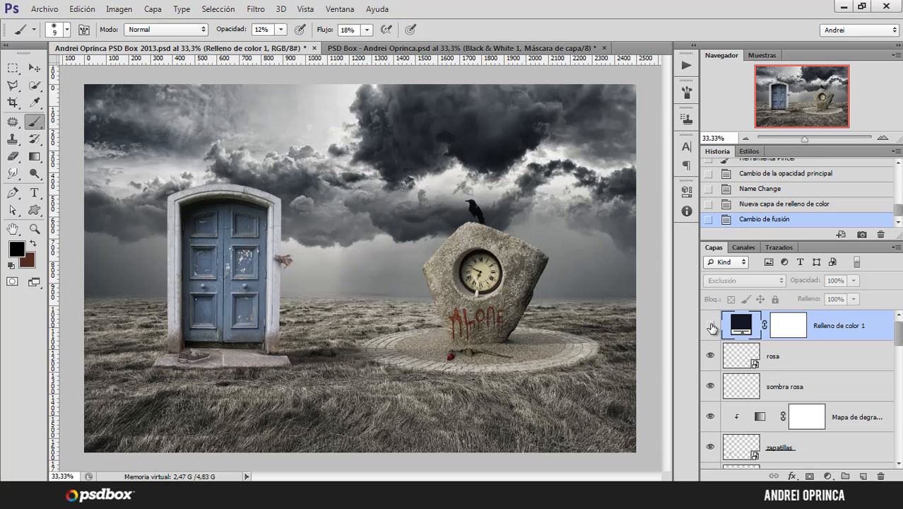
click(710, 327)
click(711, 326)
click(711, 327)
- Try lighter, more violet and darker blues for the fill layer's colour, ending on black 000000
double_click(739, 326)
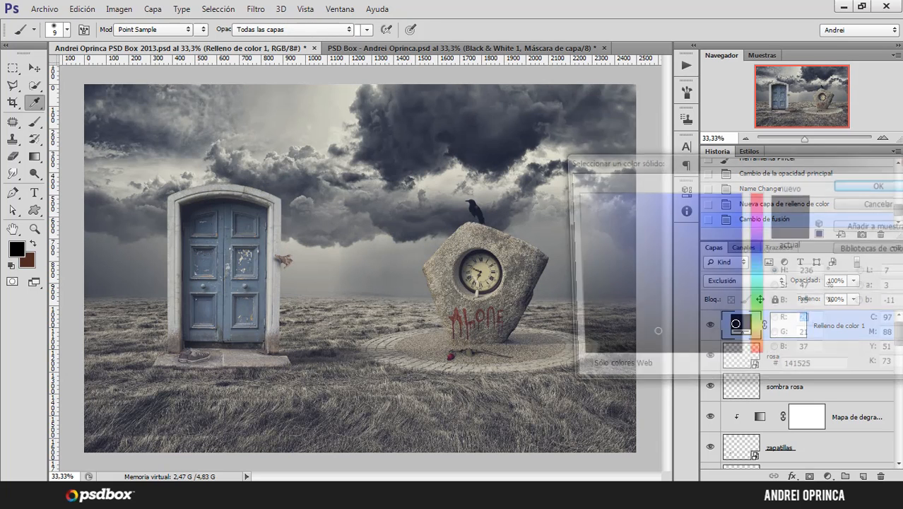
click(652, 349)
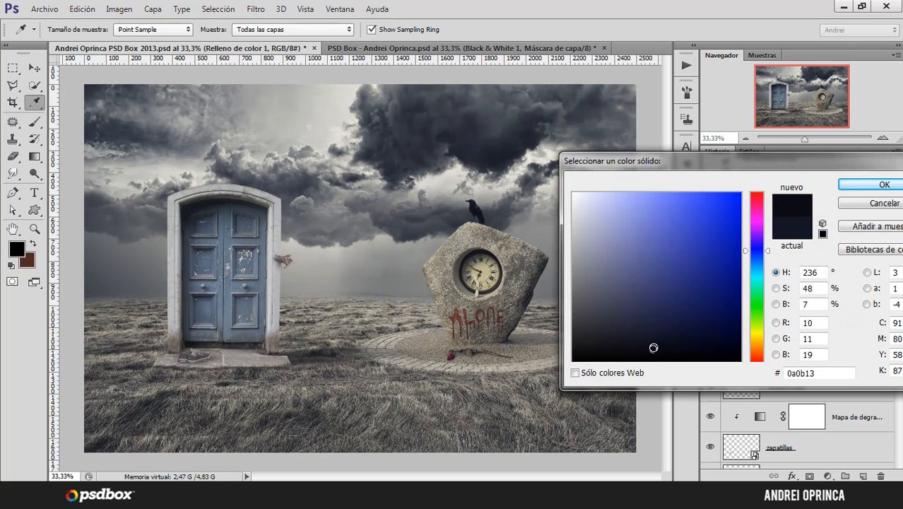
drag(653, 348, 644, 261)
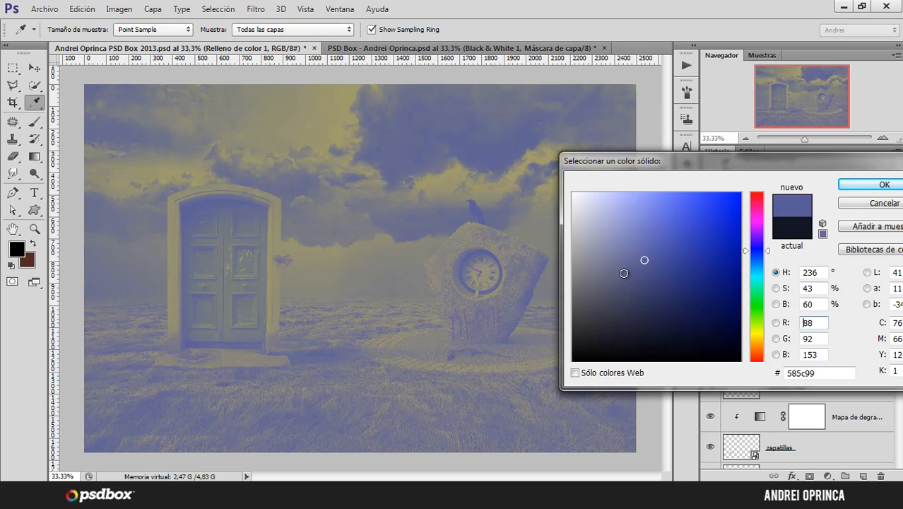
click(756, 266)
click(751, 248)
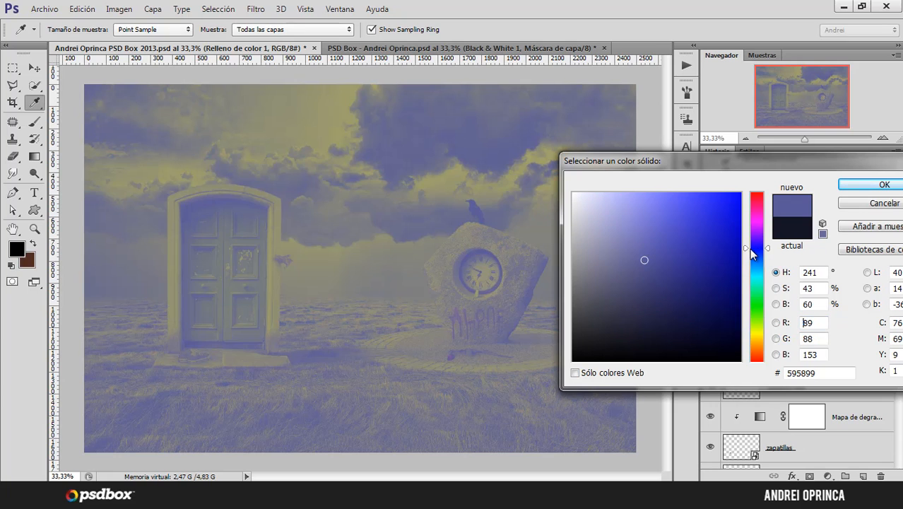
click(646, 341)
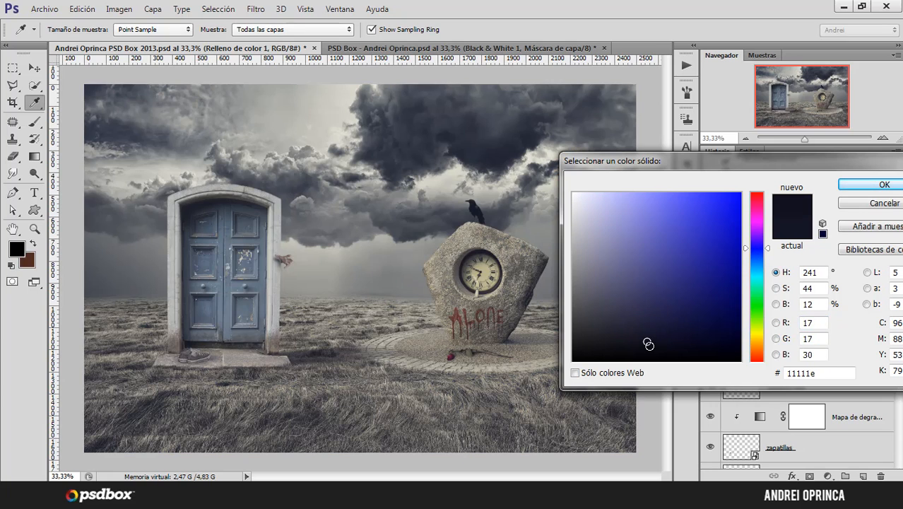
click(648, 347)
click(651, 341)
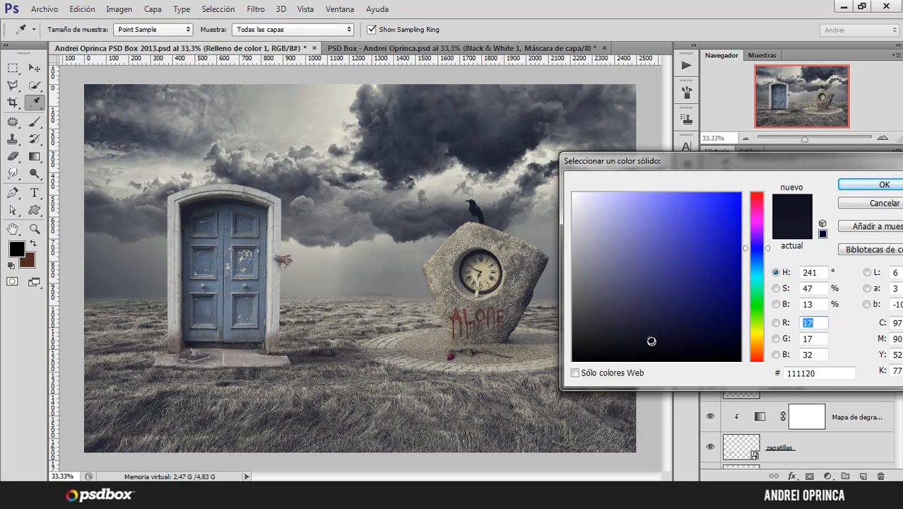
mouse_move(652, 342)
mouse_down()
mouse_move(645, 338)
mouse_move(651, 359)
mouse_up()
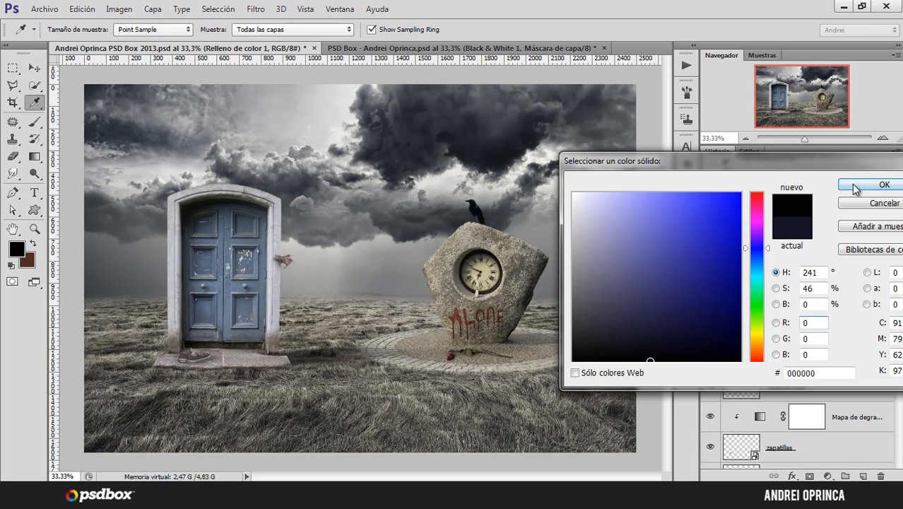
click(880, 186)
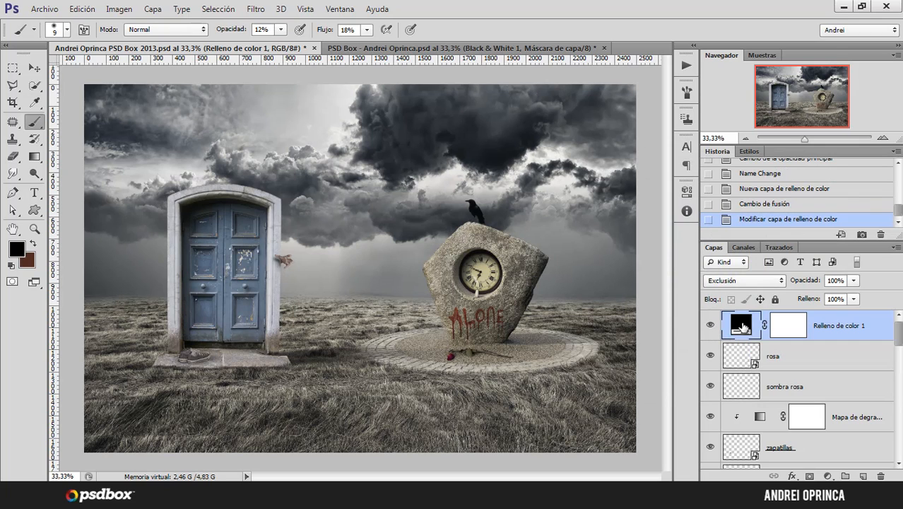
- Recolour the fill layer to very dark navy 0e0f1c and compare the composite with the layer hidden and shown
double_click(741, 325)
click(757, 251)
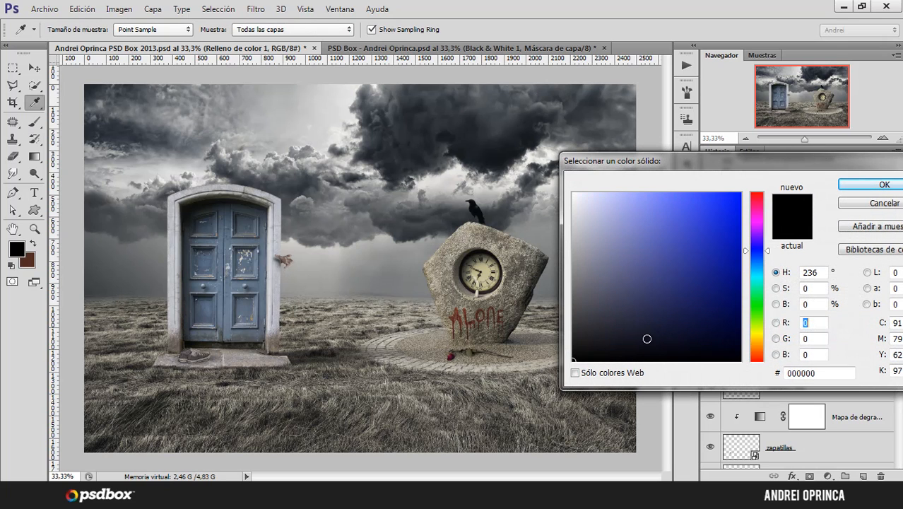
click(651, 345)
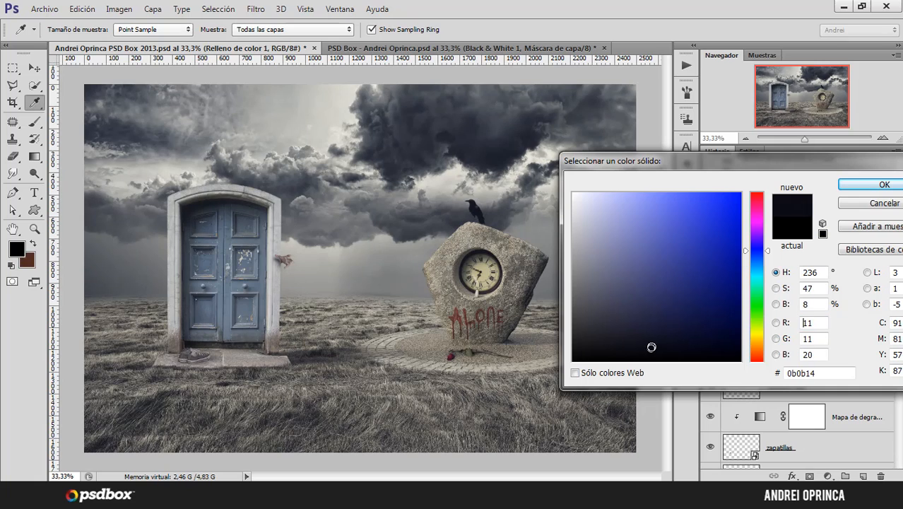
click(654, 344)
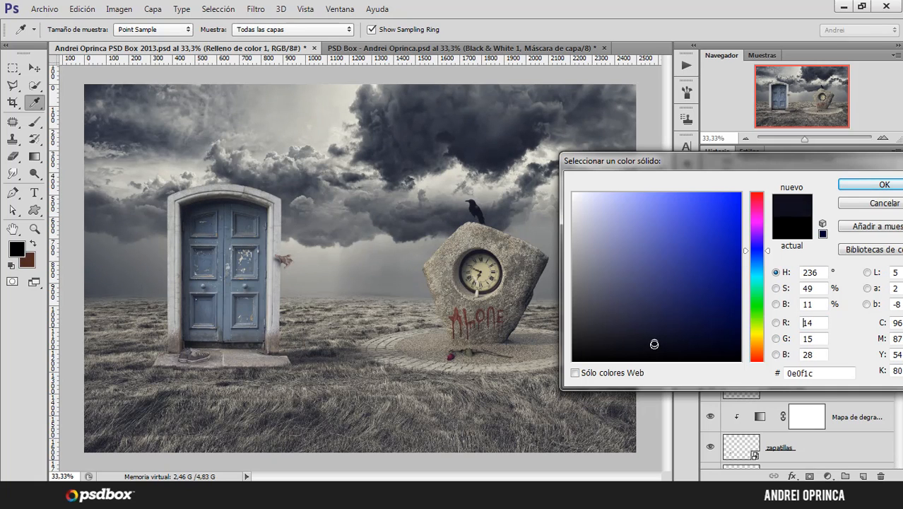
click(865, 188)
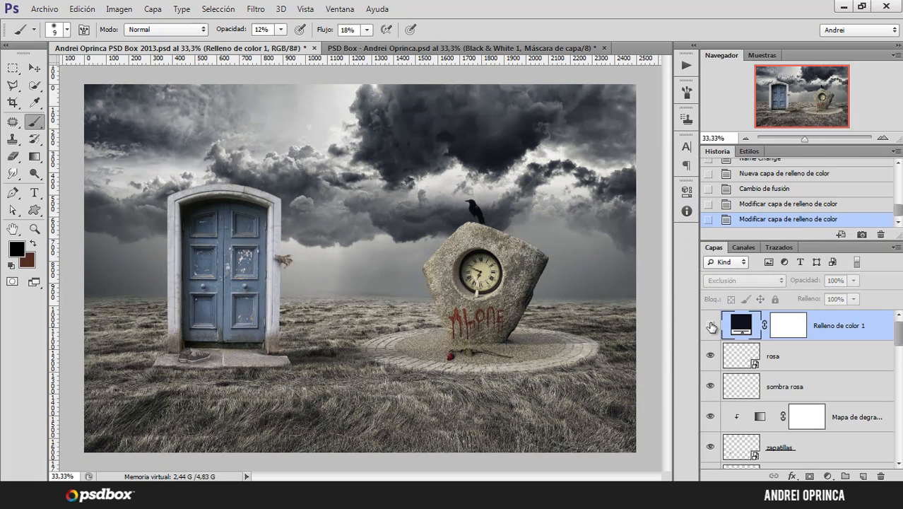
click(711, 326)
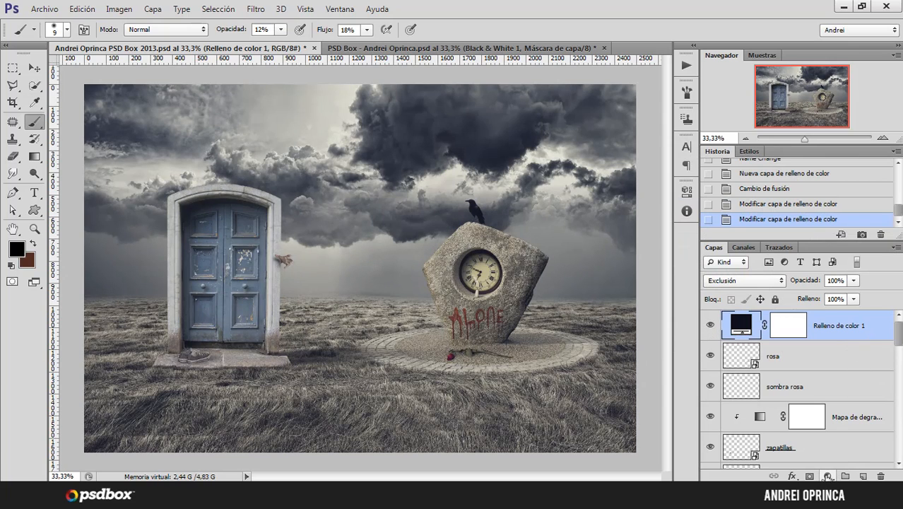
- Add a Gradient Map adjustment layer above the colour fill and set its gradient's starting colour to 163c45
click(828, 476)
click(804, 449)
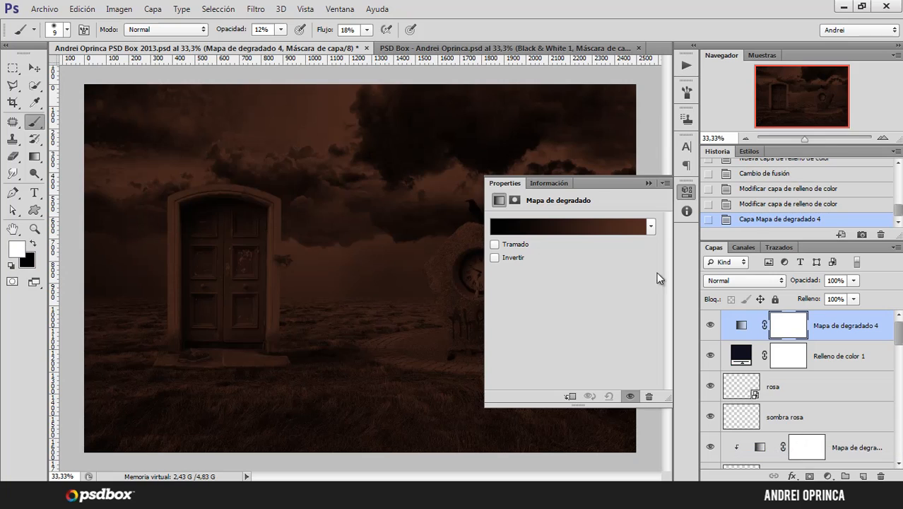
click(608, 226)
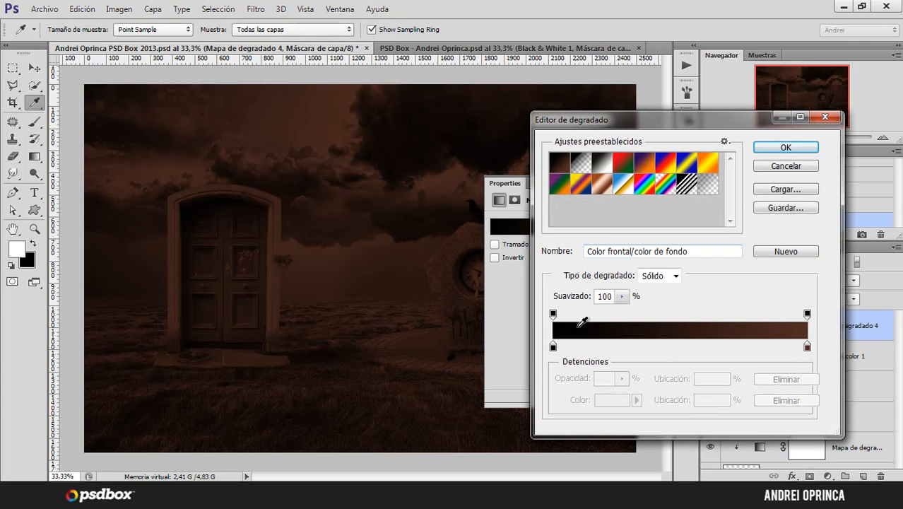
click(553, 347)
click(610, 400)
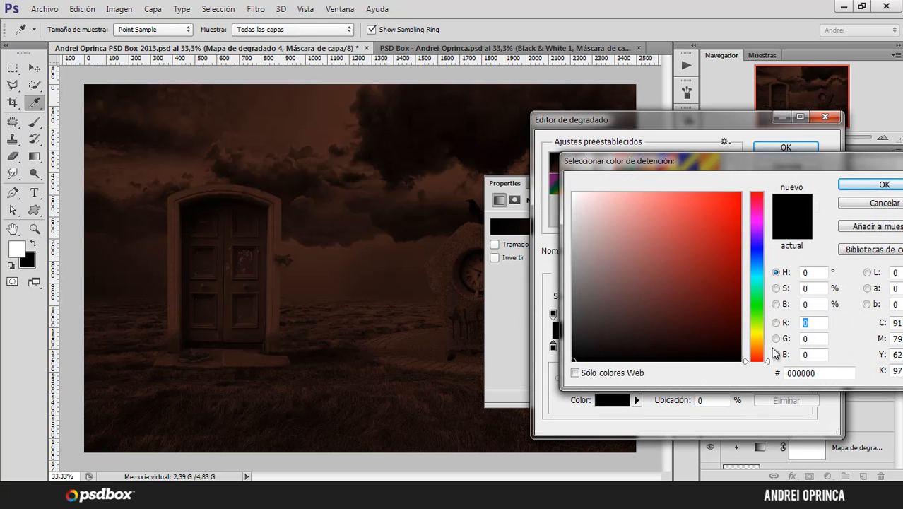
click(827, 373)
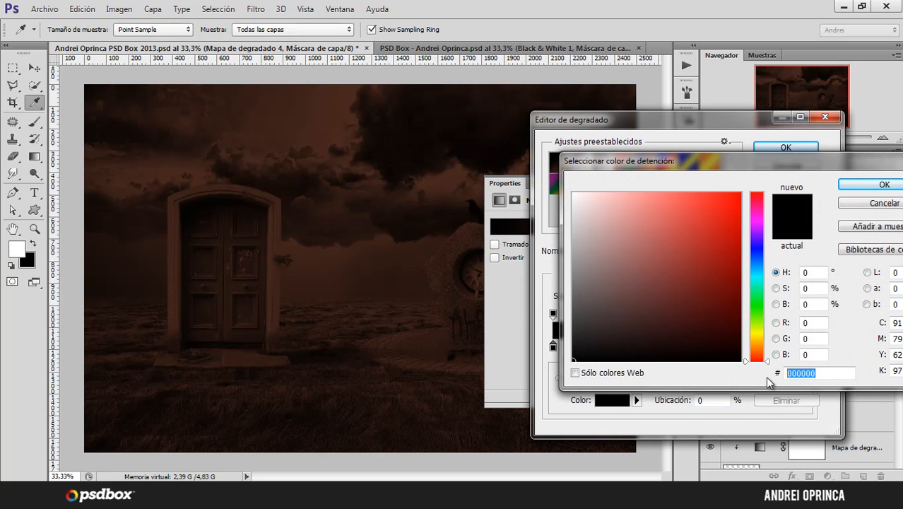
text(163)
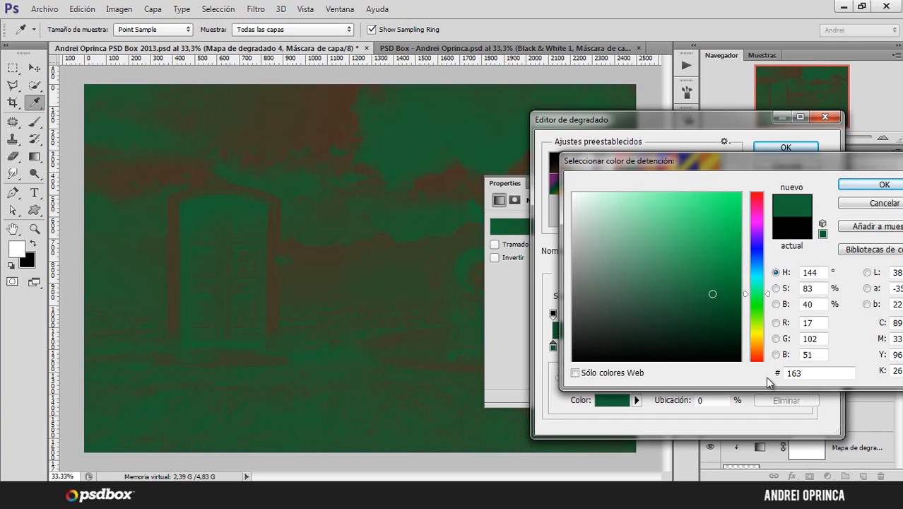
text(c45)
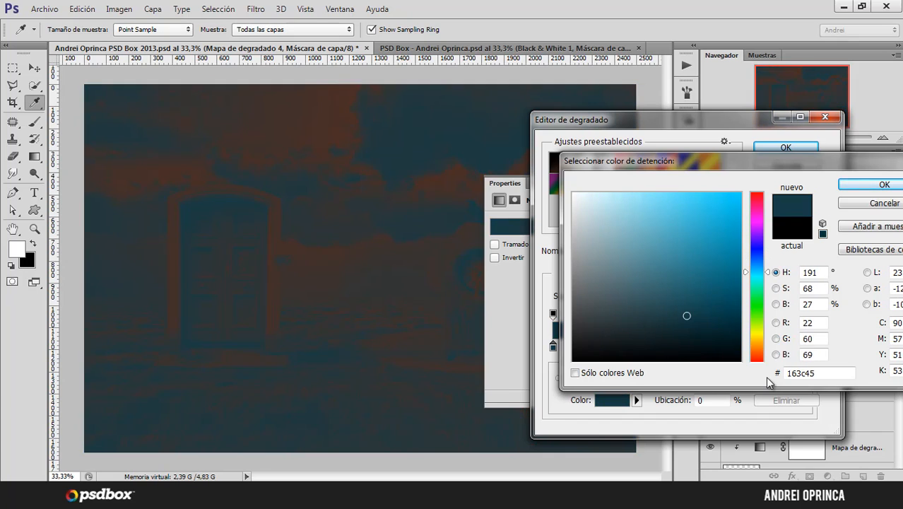
click(873, 187)
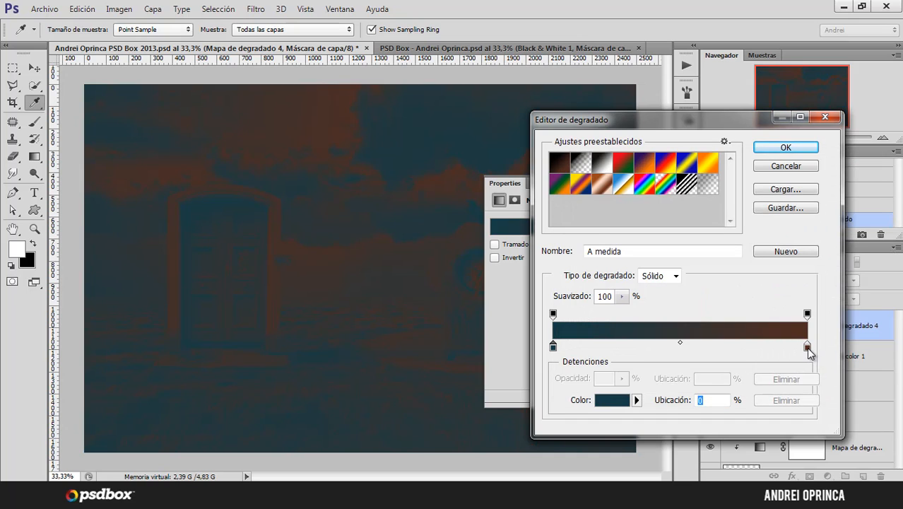
- Set the end colour stop of the gradient map to light beige e0d8d1
click(806, 346)
click(612, 400)
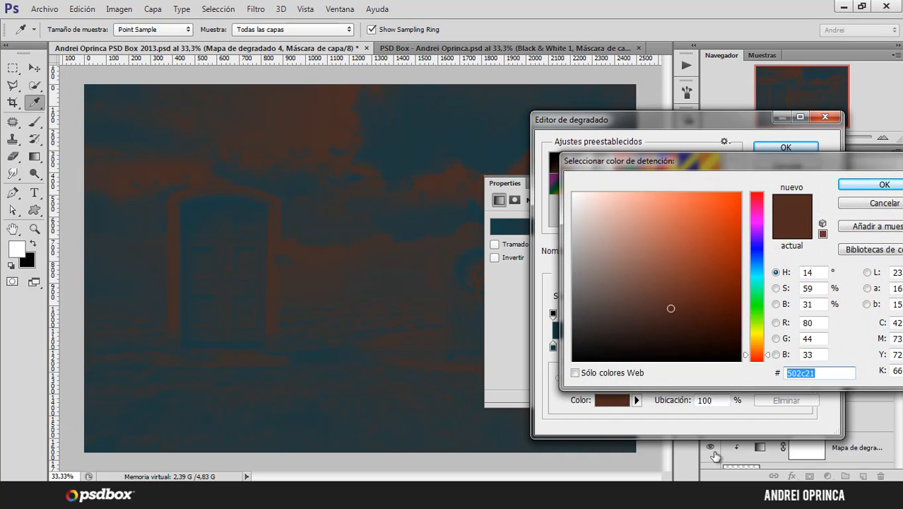
text(e0)
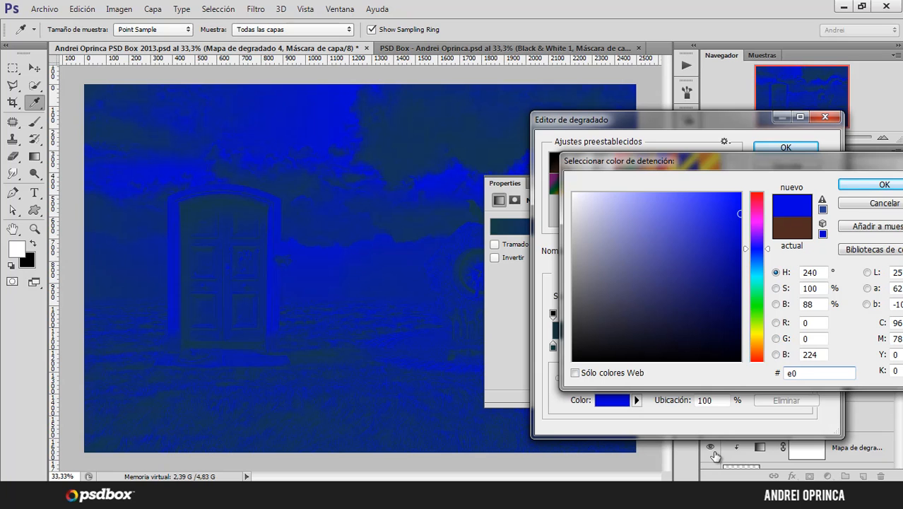
text(d)
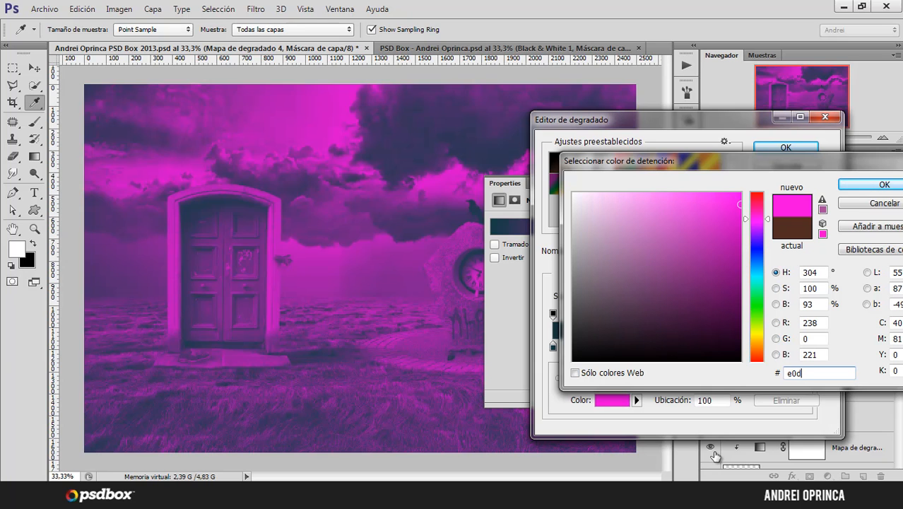
text(8)
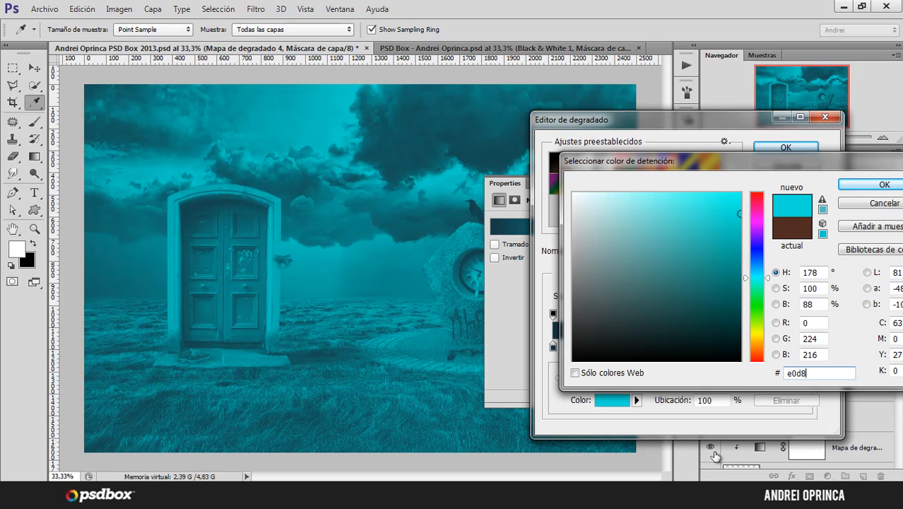
text(d1)
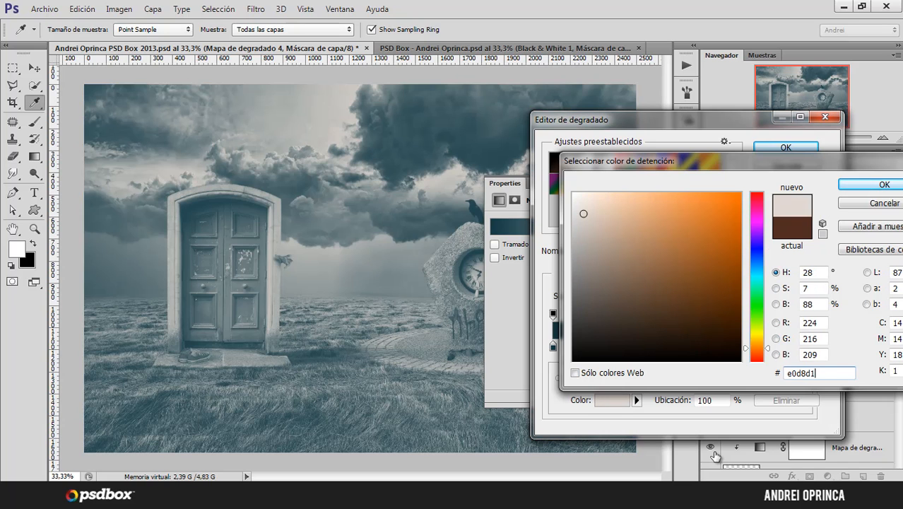
click(883, 185)
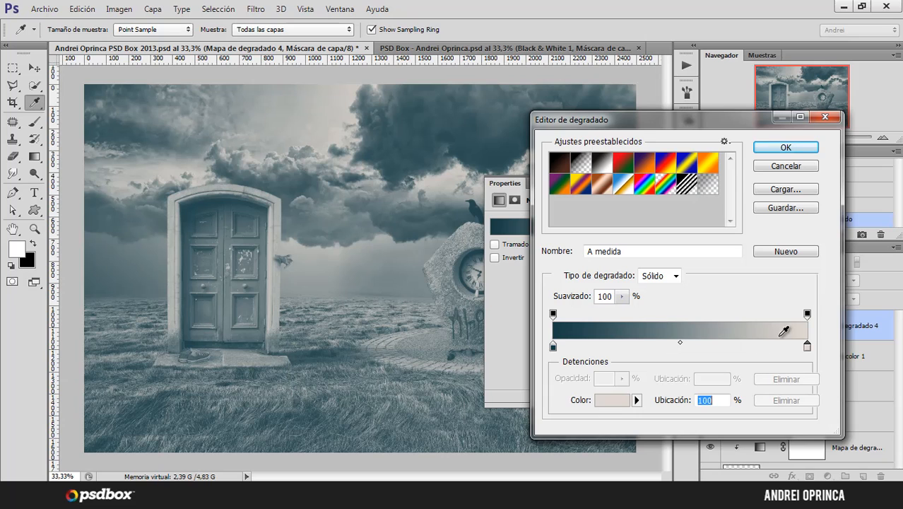
- Accept the teal-to-beige gradient and set the gradient map layer's blending mode to Soft Light (Luz suave)
click(786, 147)
key(b)
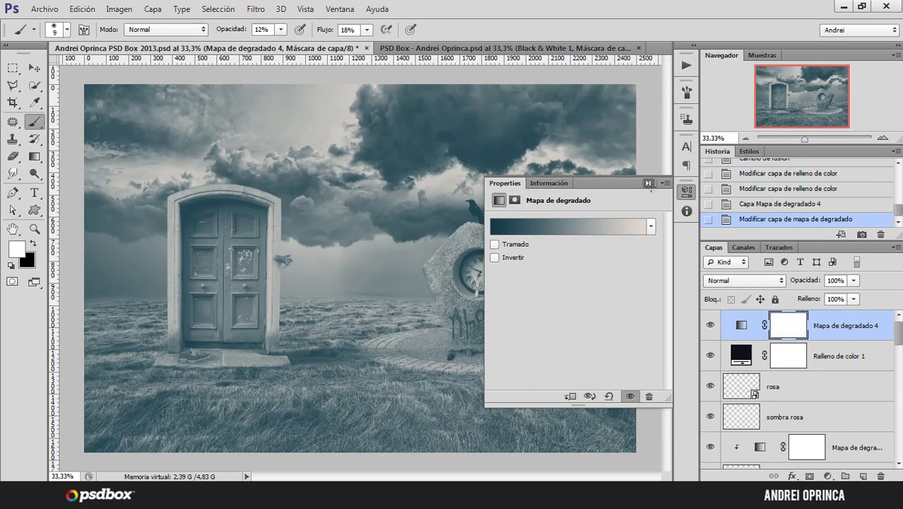
click(648, 183)
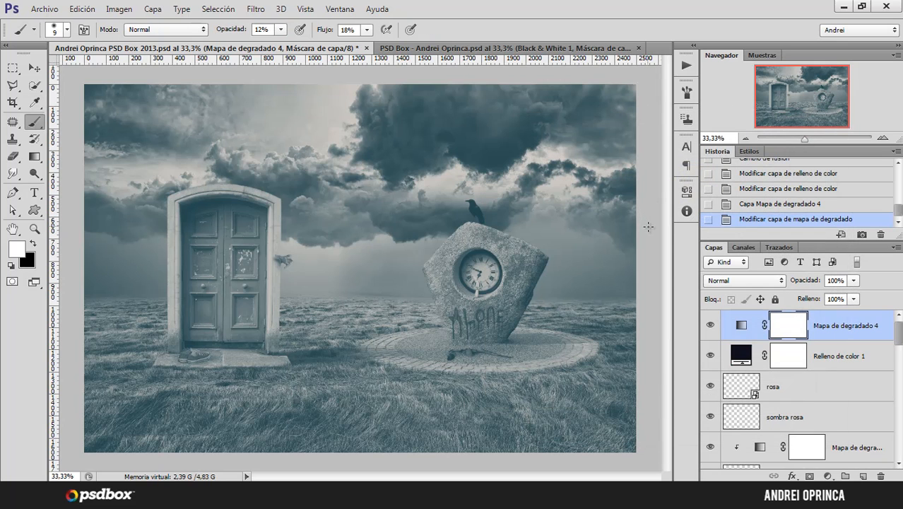
click(742, 280)
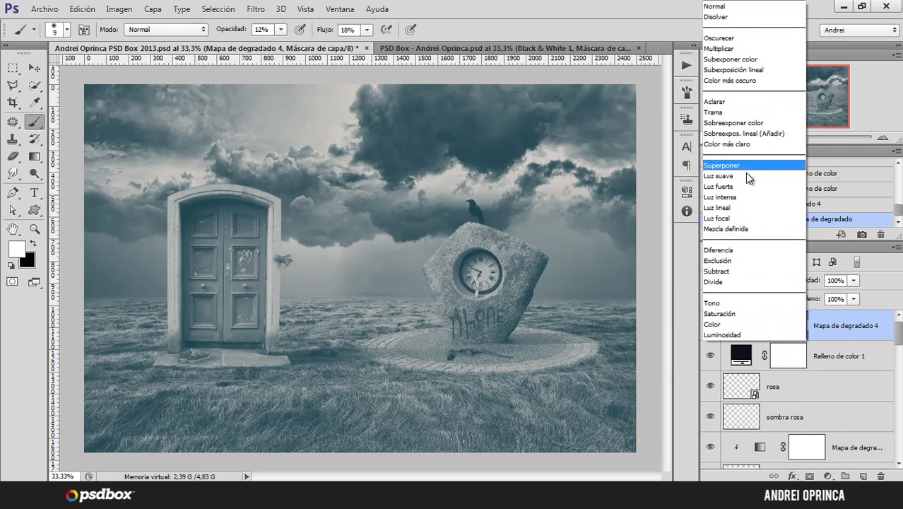
click(734, 183)
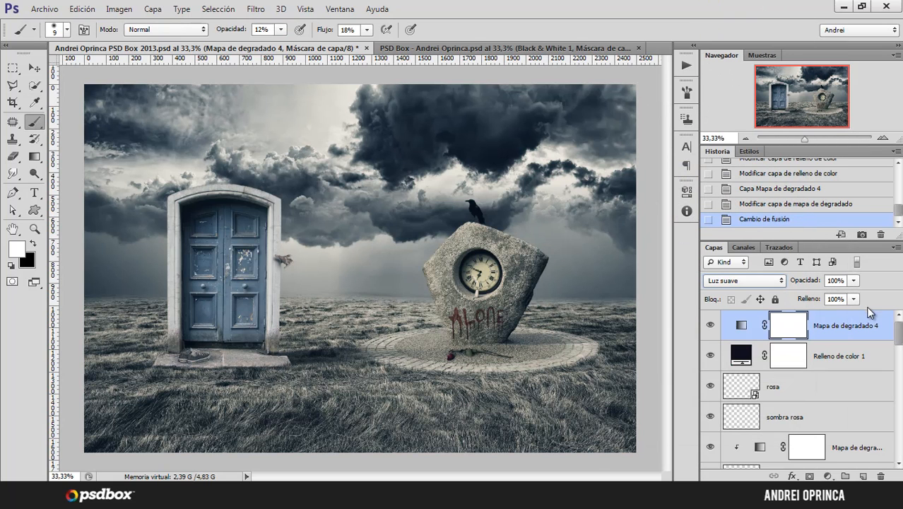
- Lower the gradient map layer's opacity to 31% and compare the composite with the layer hidden and shown
click(853, 280)
mouse_move(816, 303)
mouse_down()
mouse_move(806, 296)
mouse_move(828, 300)
mouse_move(794, 302)
mouse_move(839, 302)
mouse_move(807, 301)
mouse_up()
click(710, 326)
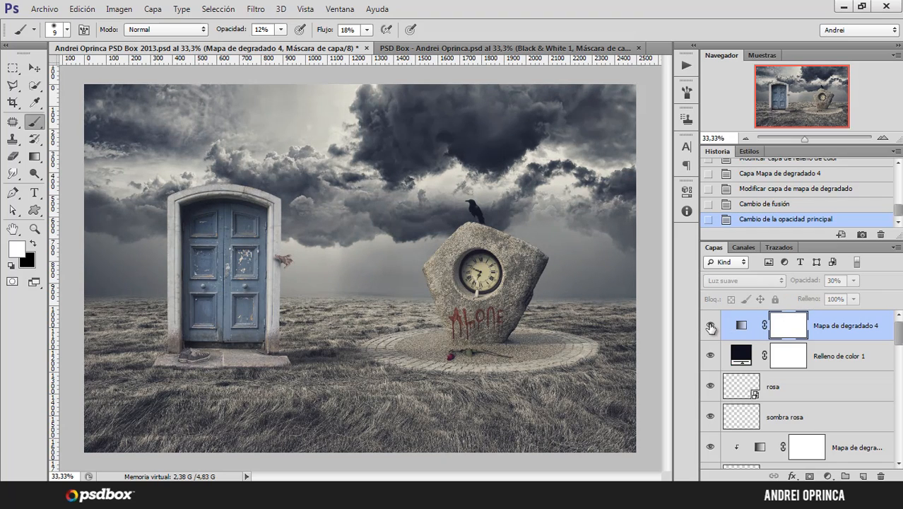
click(710, 326)
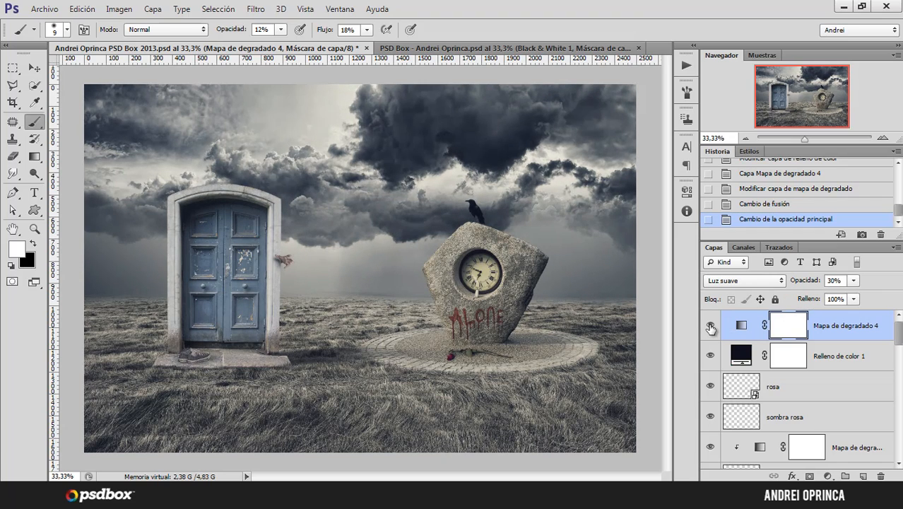
click(855, 281)
click(853, 300)
click(834, 332)
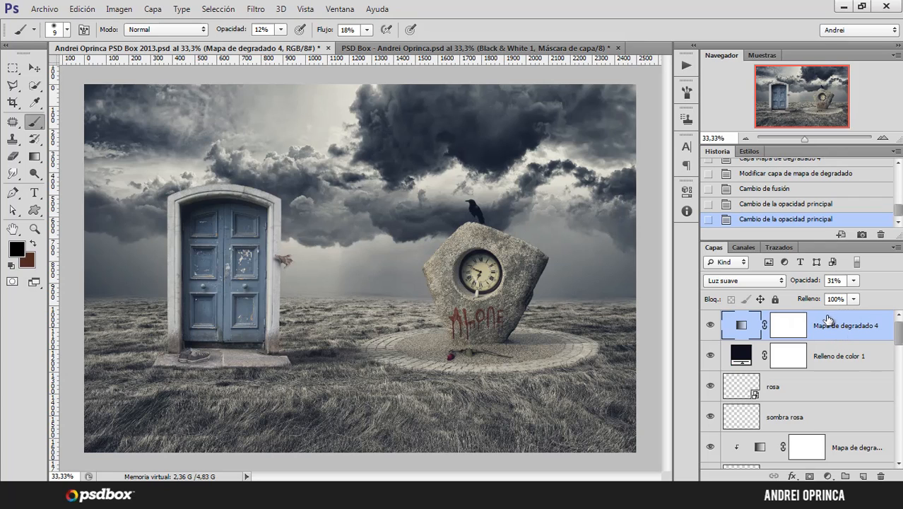
- Desaturate the red ALONE lettering on the stone with Hue/Saturation on the alone layer, using saturation -23 and lightness 0
ctrl+click(508, 323)
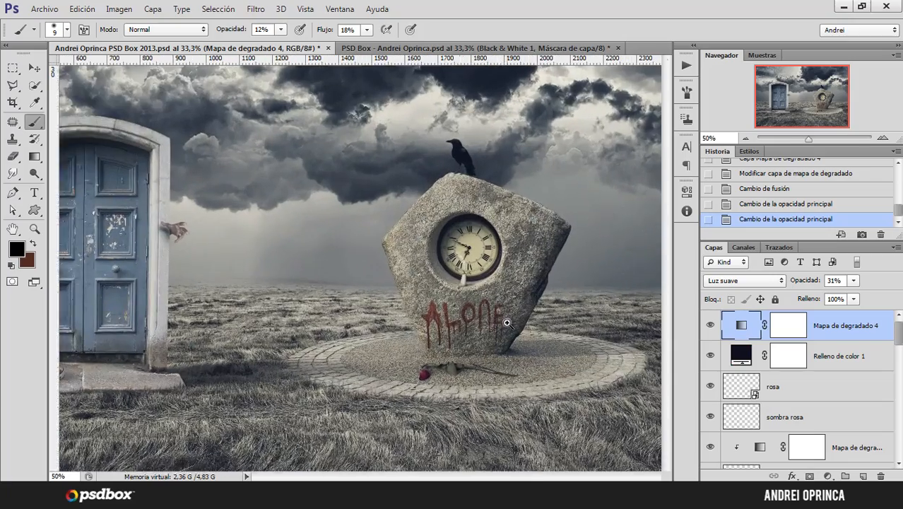
ctrl+click(507, 323)
ctrl+click(502, 319)
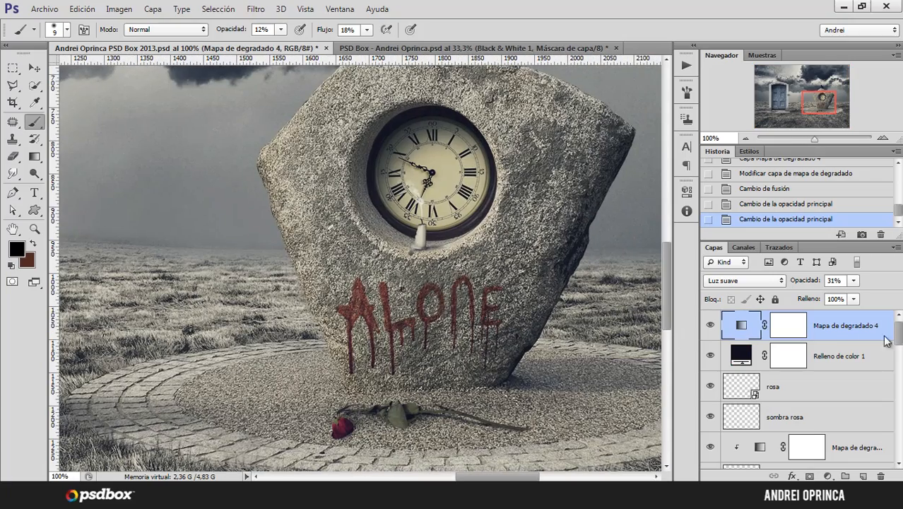
drag(898, 351, 896, 332)
click(35, 70)
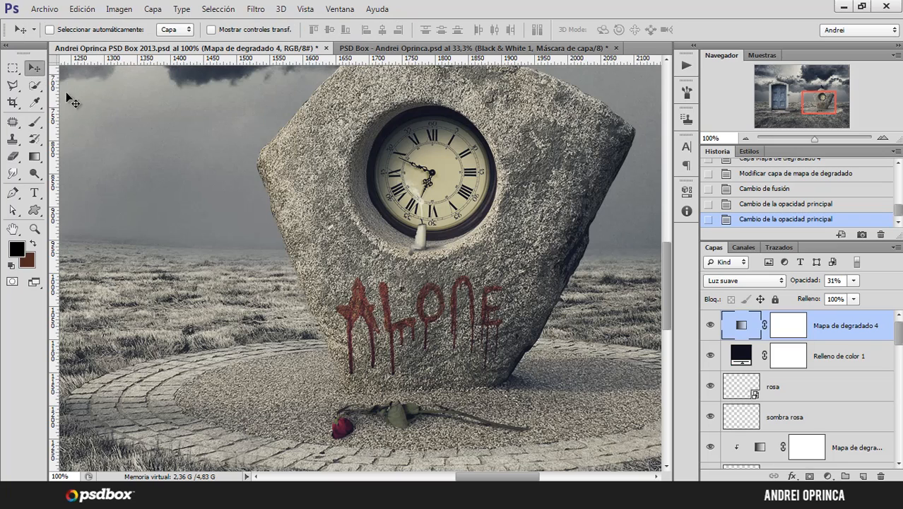
key(alt+bracketleft)
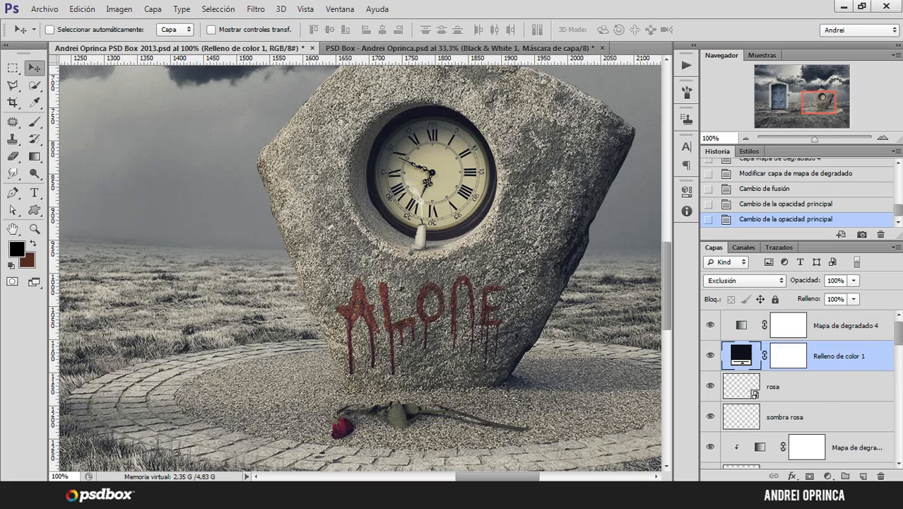
drag(900, 345, 896, 422)
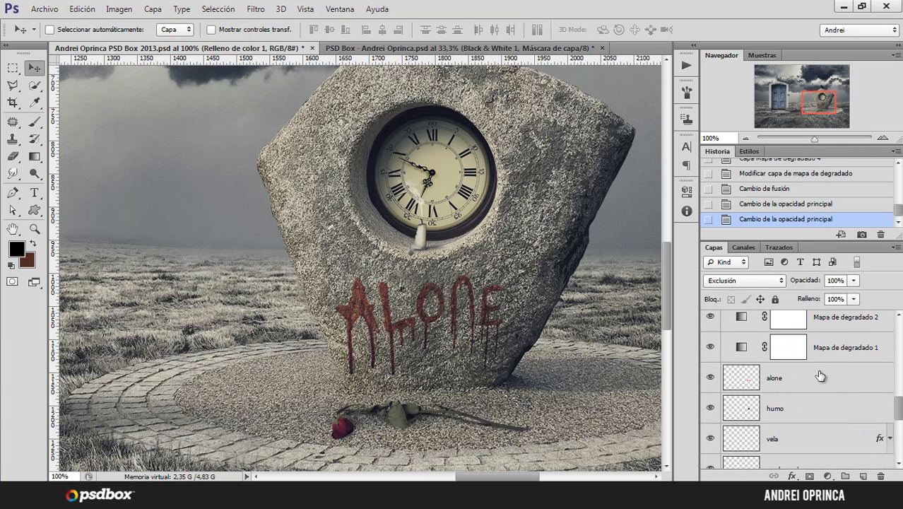
click(835, 382)
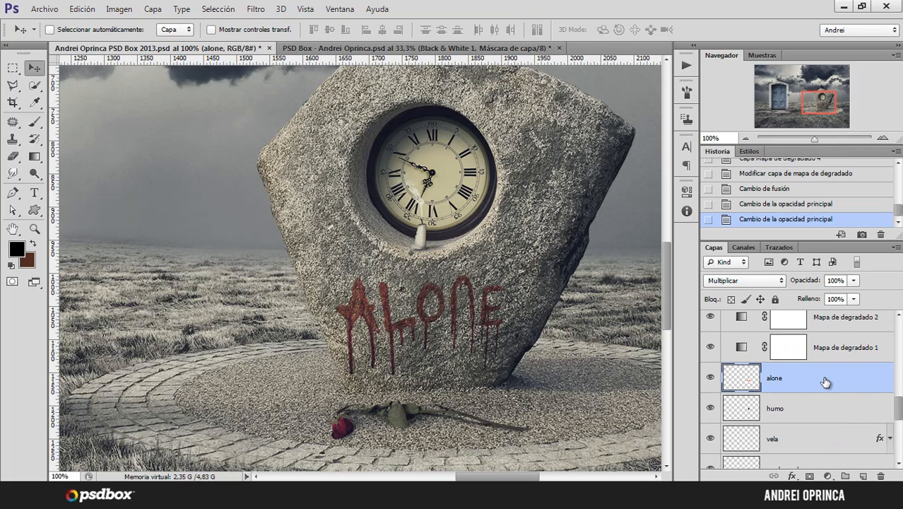
key(ctrl+u)
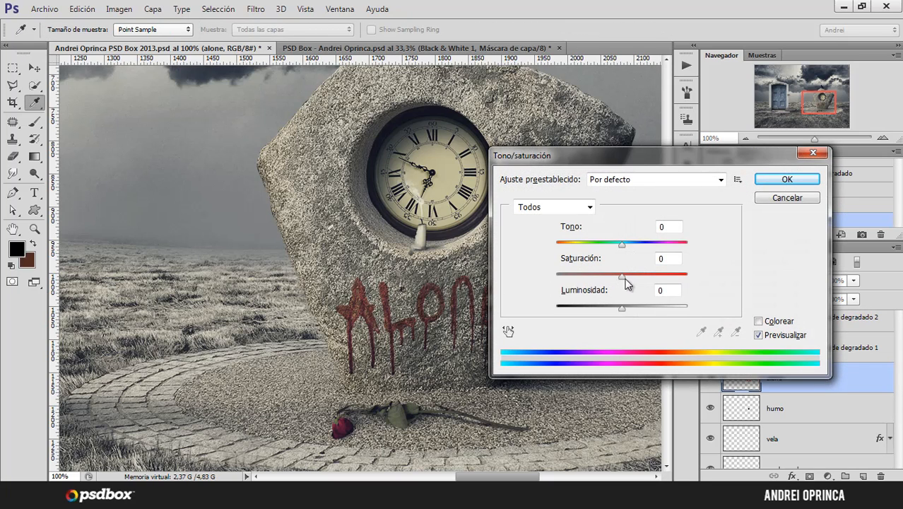
drag(621, 277, 602, 308)
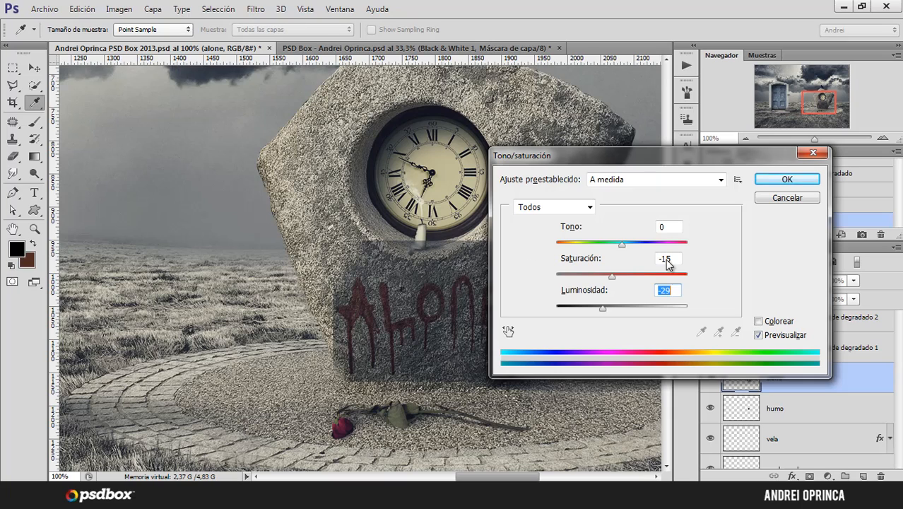
text(0)
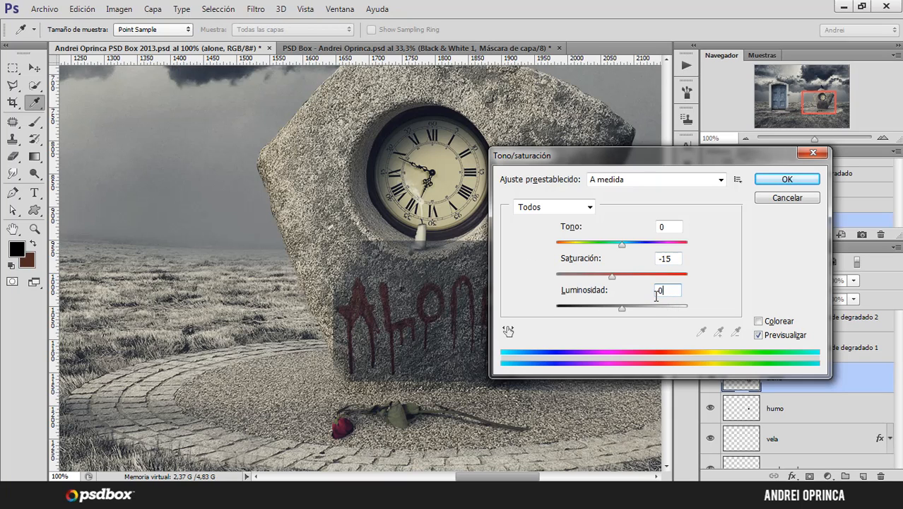
mouse_move(610, 279)
mouse_down()
mouse_move(592, 278)
mouse_move(608, 282)
mouse_up()
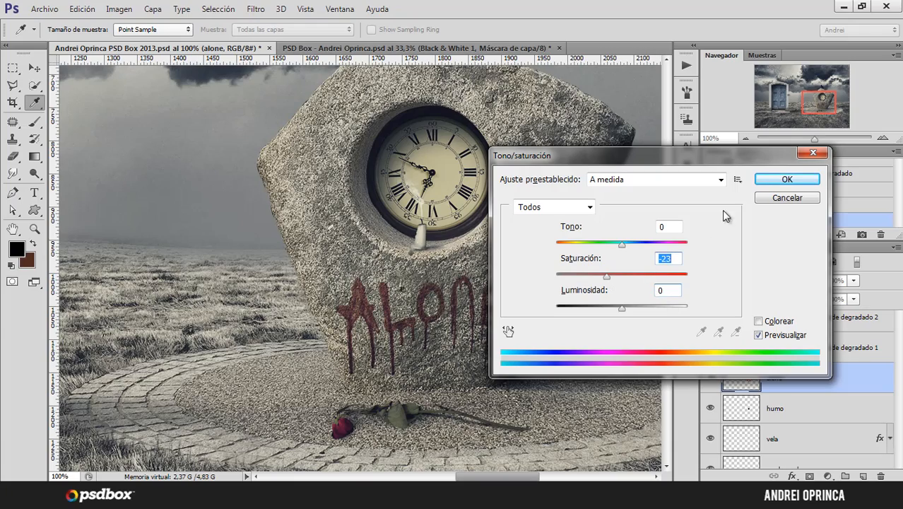
click(772, 179)
alt+click(534, 313)
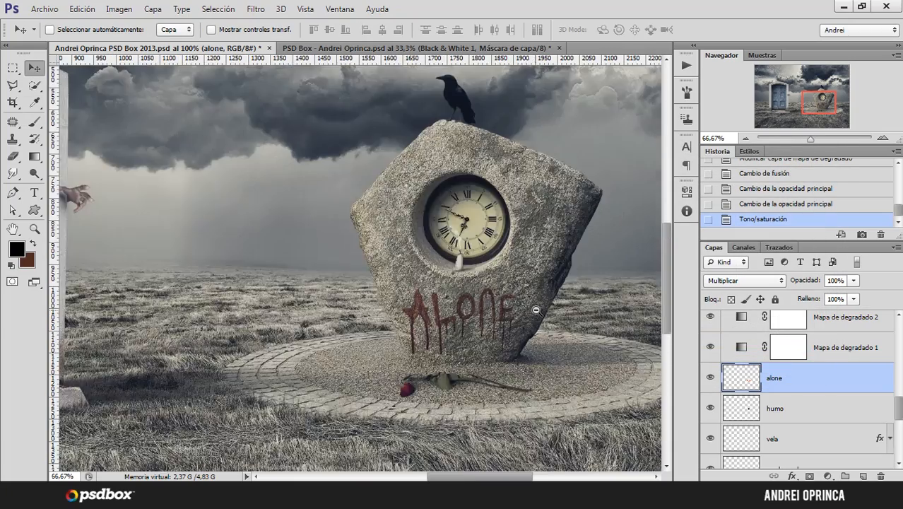
alt+click(533, 313)
alt+click(534, 313)
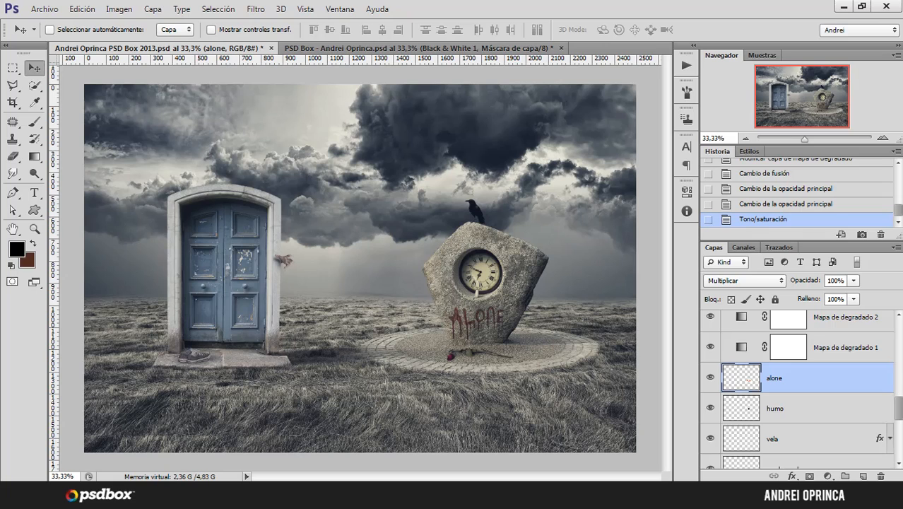
- Stamp all visible layers into a new layer above the topmost gradient map and name it final
drag(898, 408, 898, 333)
click(875, 327)
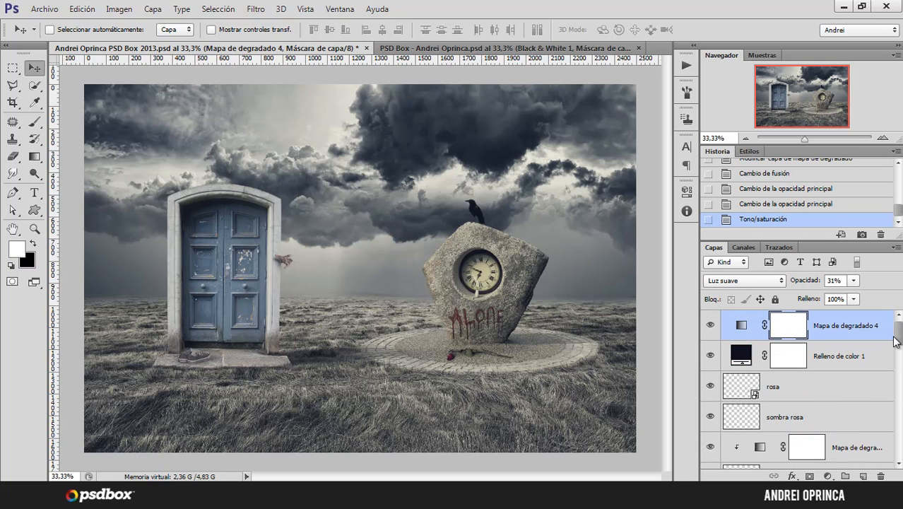
key(ctrl+shift+alt+e)
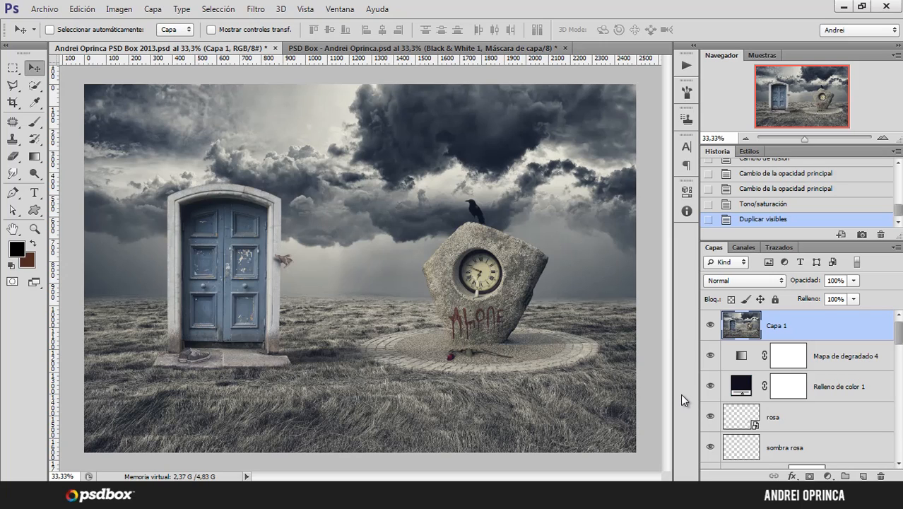
double_click(775, 326)
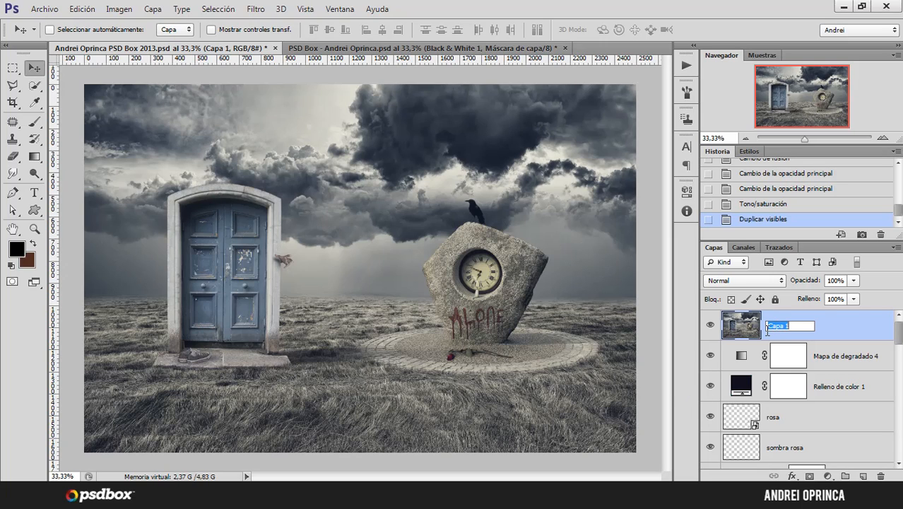
text(final)
key(Return)
- Convert the final layer to a smart object and start the Lighting Effects filter on it
right_click(804, 323)
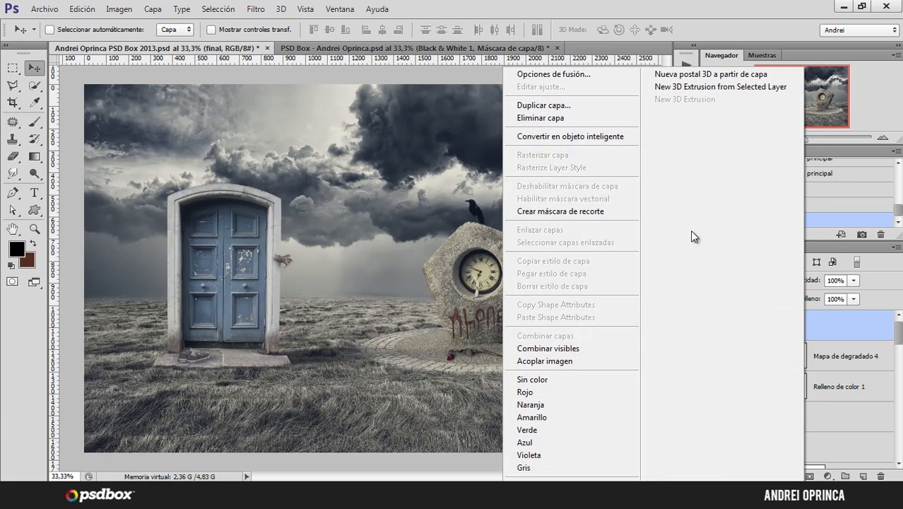
click(583, 136)
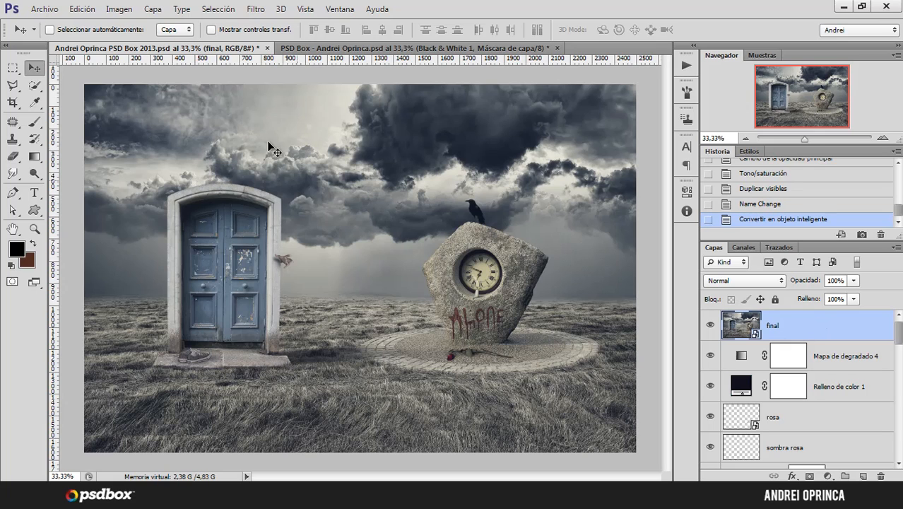
click(82, 10)
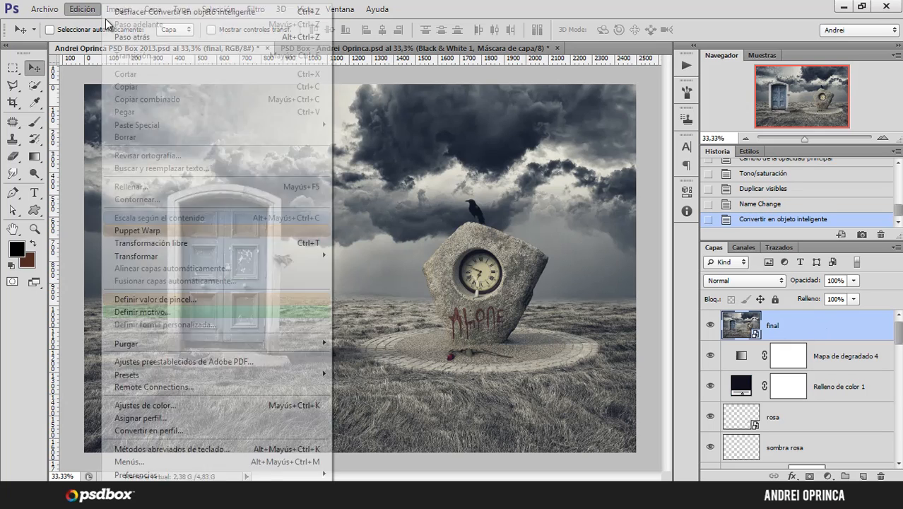
mouse_move(221, 16)
mouse_move(256, 10)
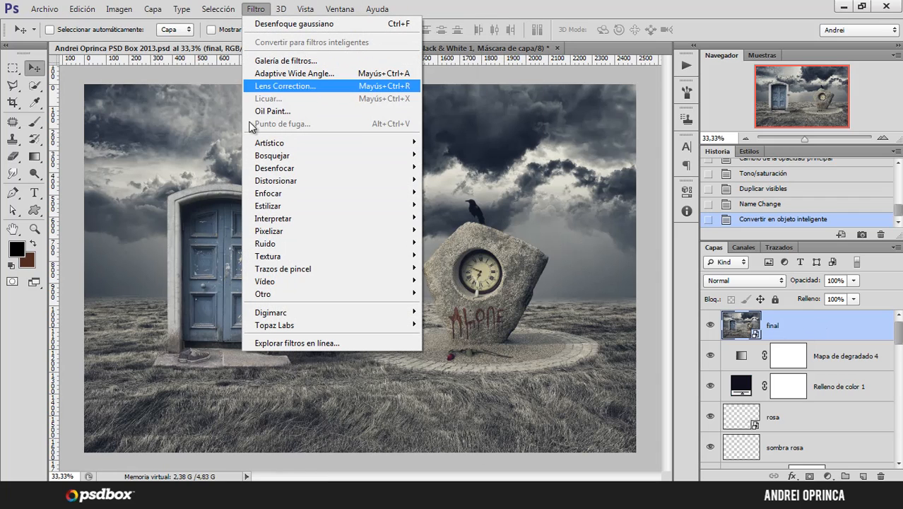
mouse_move(298, 224)
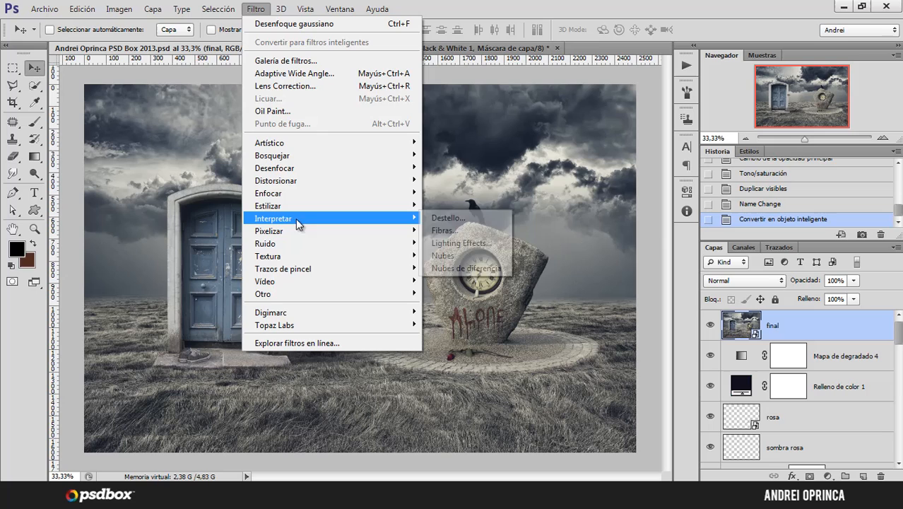
click(459, 244)
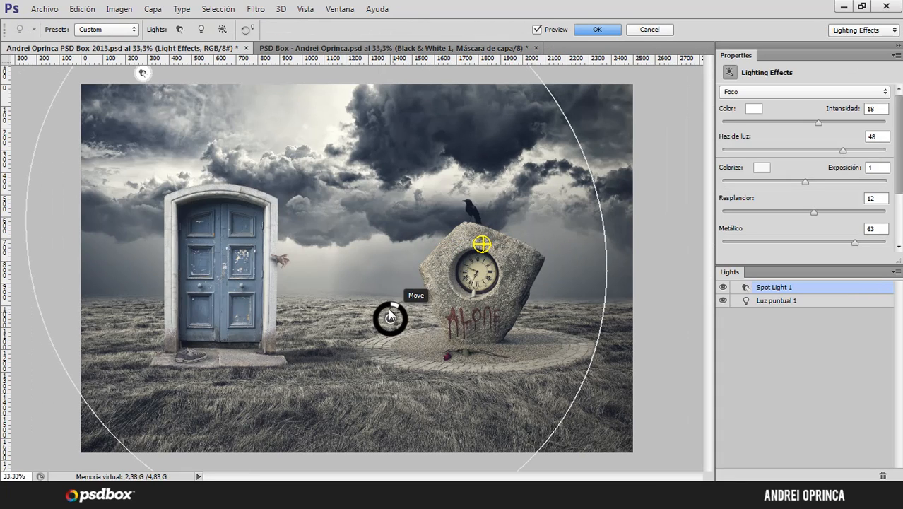
- Reposition the spot light near the centre of the composite, between door and stone, and set its hotspot (Haz de luz) to 25
drag(390, 316, 390, 282)
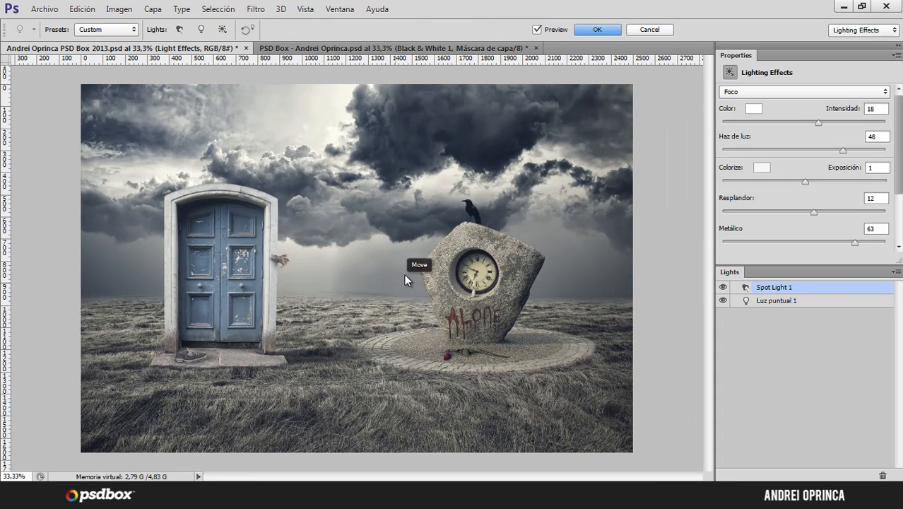
key(alt)
drag(448, 262, 475, 253)
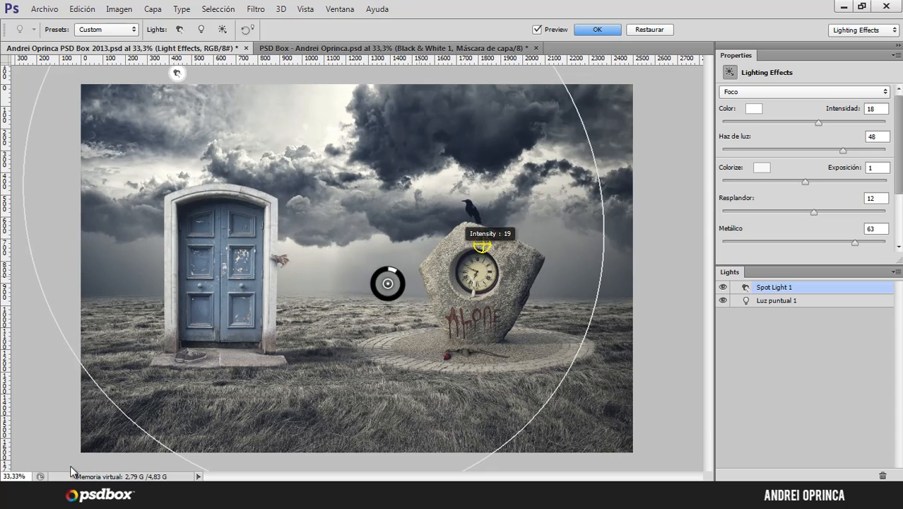
key(ctrl+minus)
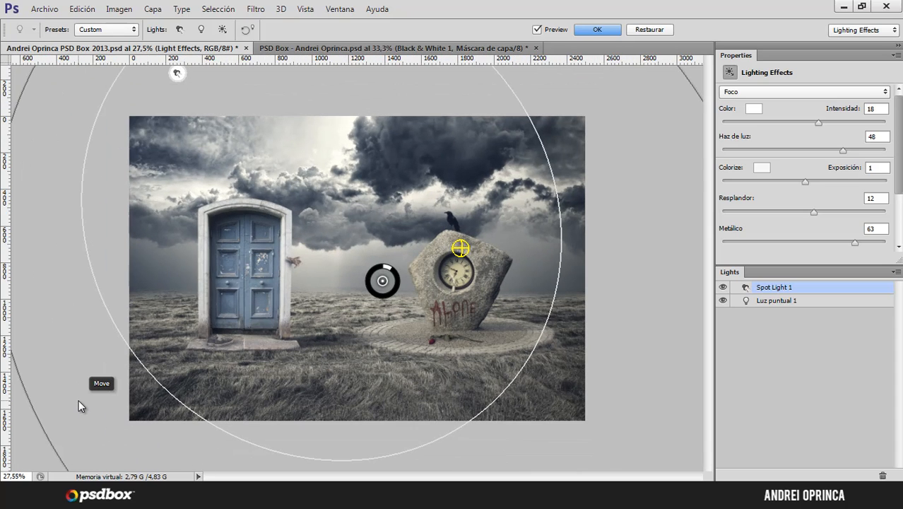
key(ctrl+minus)
key(ctrl+minus)
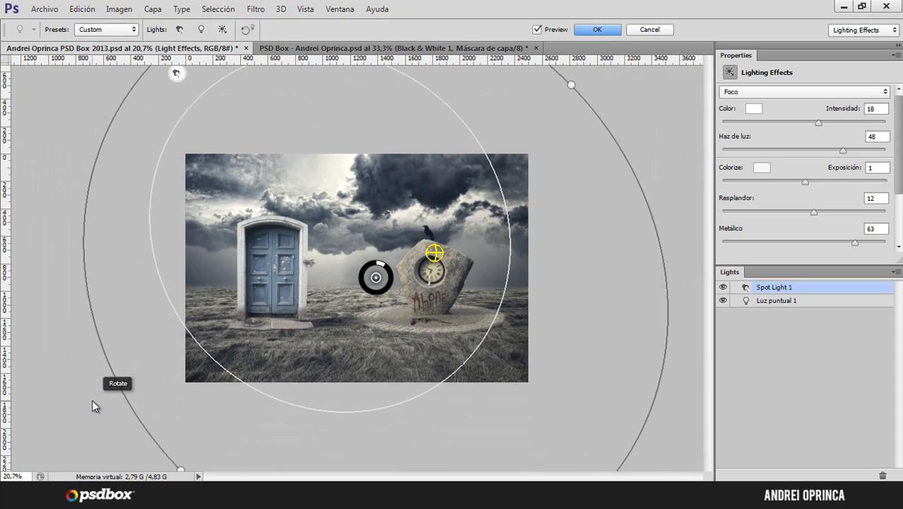
drag(376, 280, 308, 170)
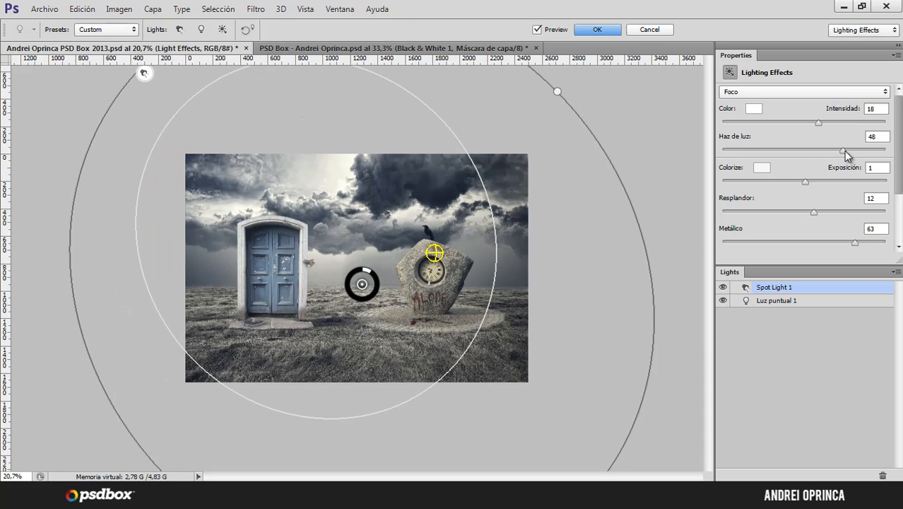
drag(843, 150, 824, 150)
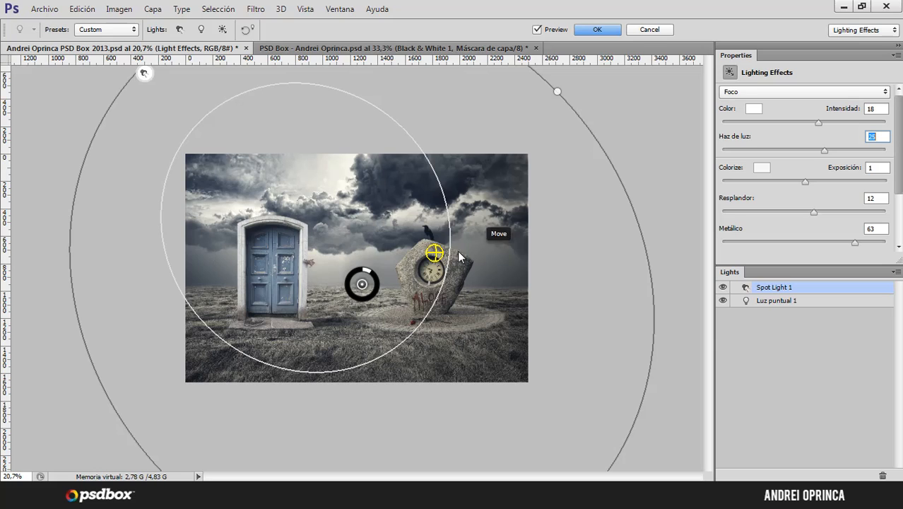
- Move the point light (Luz puntual 1) onto the stone's clock and set its intensity to 6 and exposure to -7
click(434, 253)
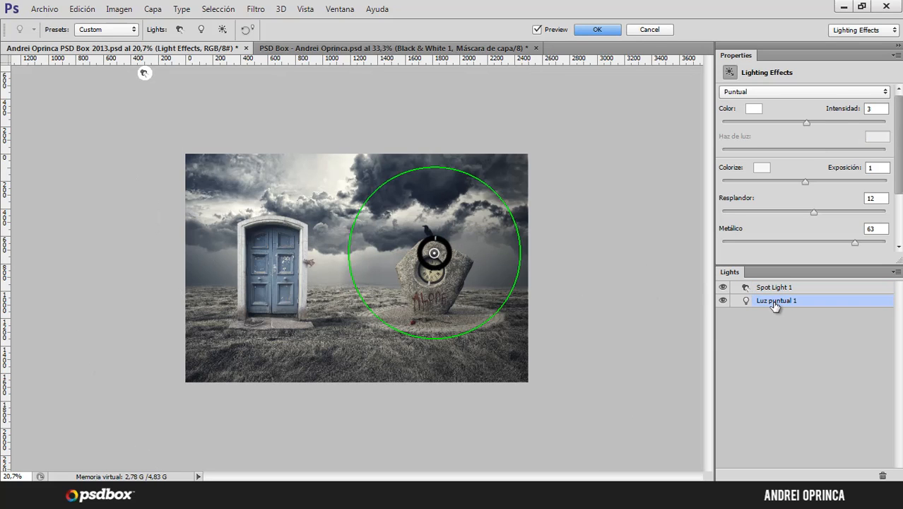
drag(434, 254, 438, 273)
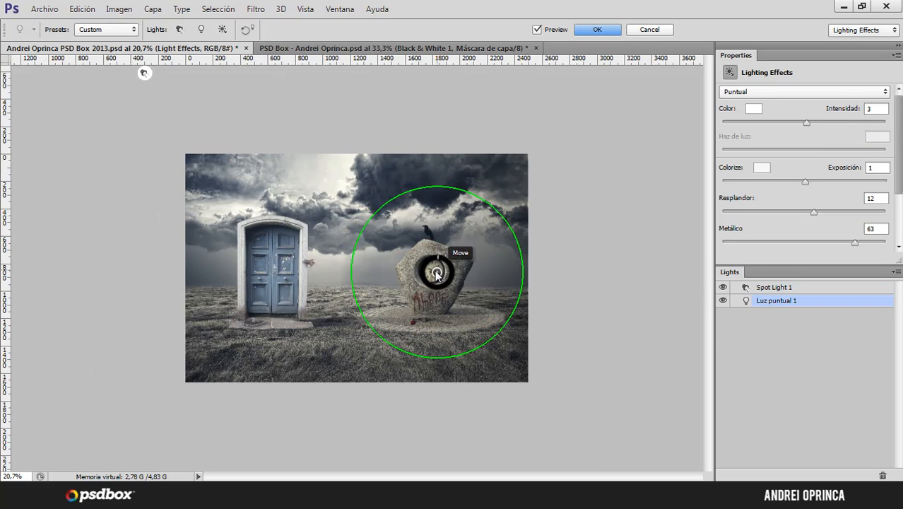
drag(807, 124, 809, 123)
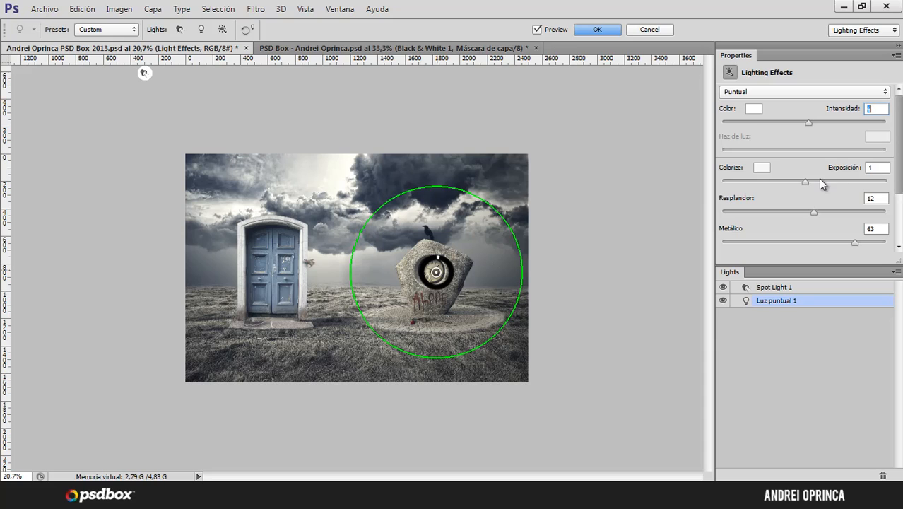
drag(806, 181, 798, 183)
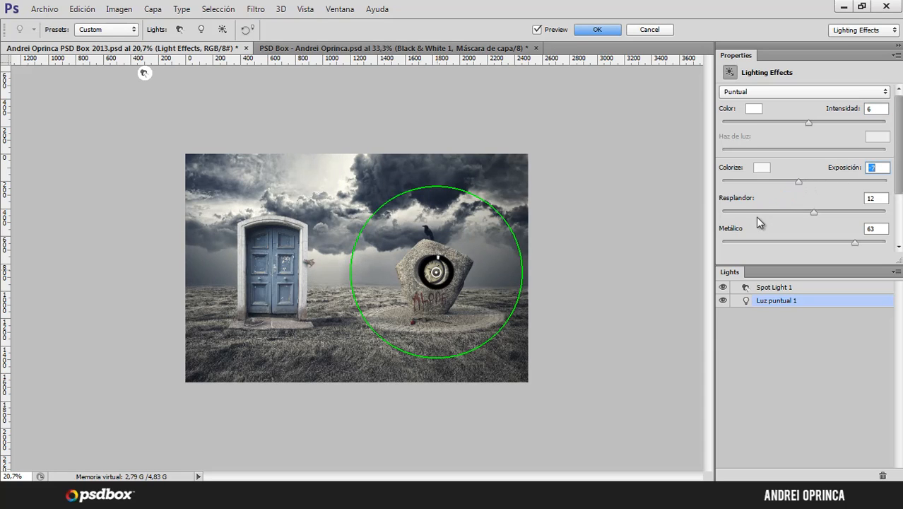
- Readjust the Metálico value, apply Lighting Effects to the final layer, and compare the composite with that layer hidden and shown
drag(828, 244, 796, 243)
drag(873, 247, 800, 244)
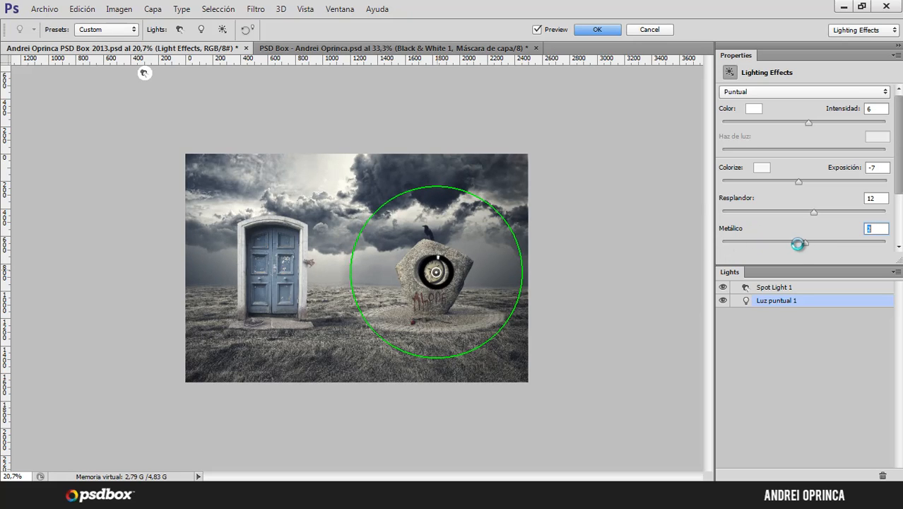
click(841, 243)
click(597, 29)
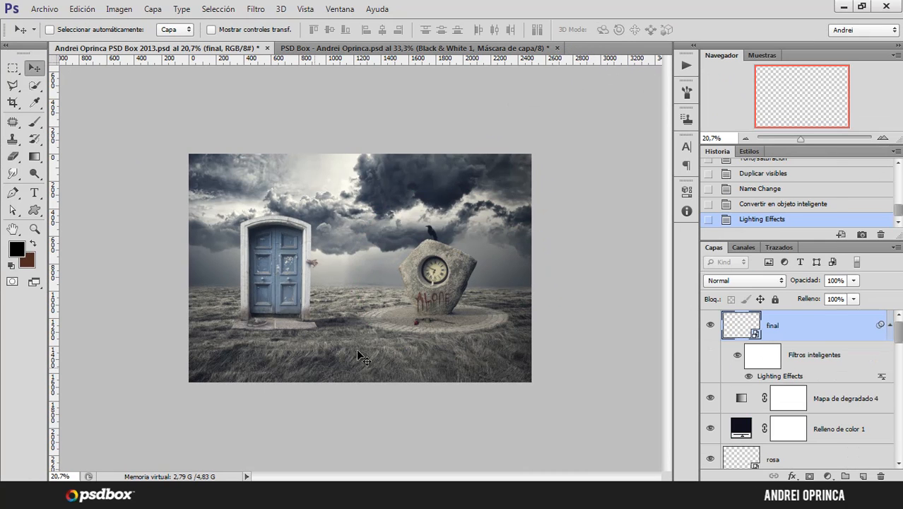
ctrl+click(324, 281)
ctrl+click(354, 297)
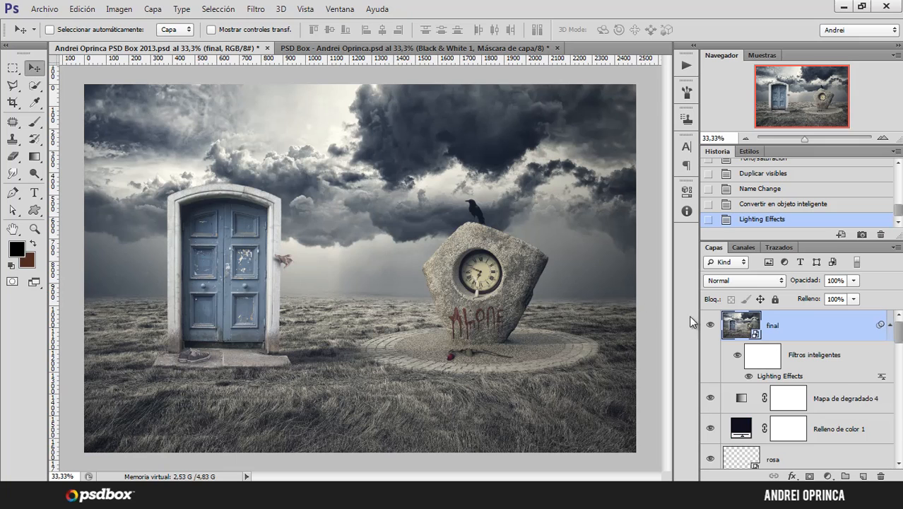
click(710, 327)
click(710, 327)
- Add a Color Balance layer above final with midtones cyan-red -3, magenta-green -3 and yellow-blue +6, and set its opacity to 73%
click(829, 476)
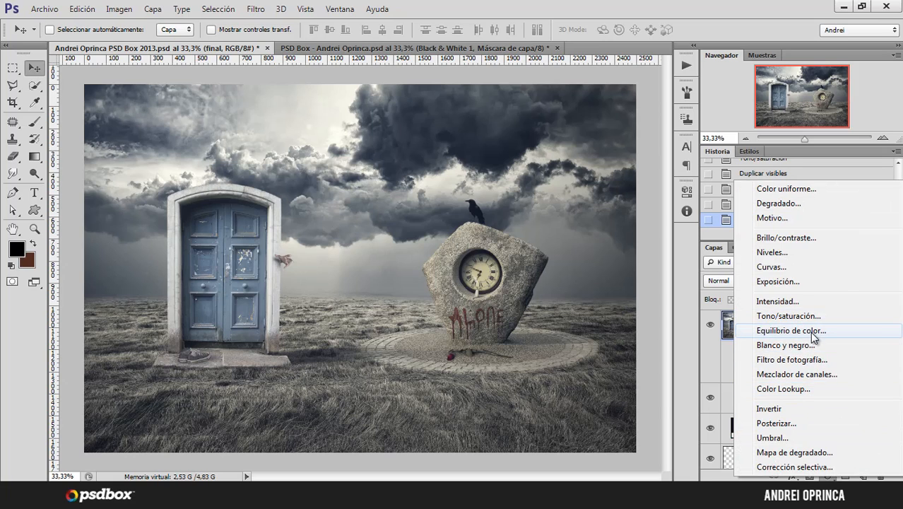
click(809, 330)
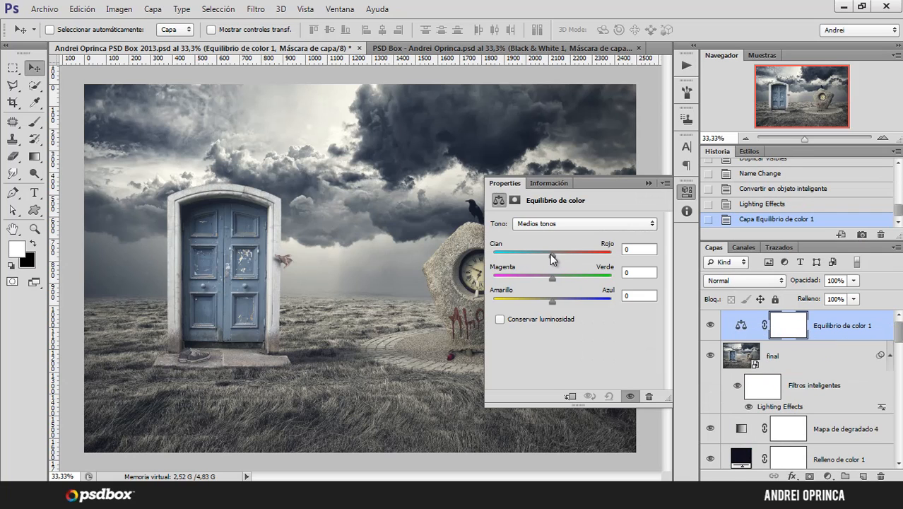
drag(550, 253, 550, 253)
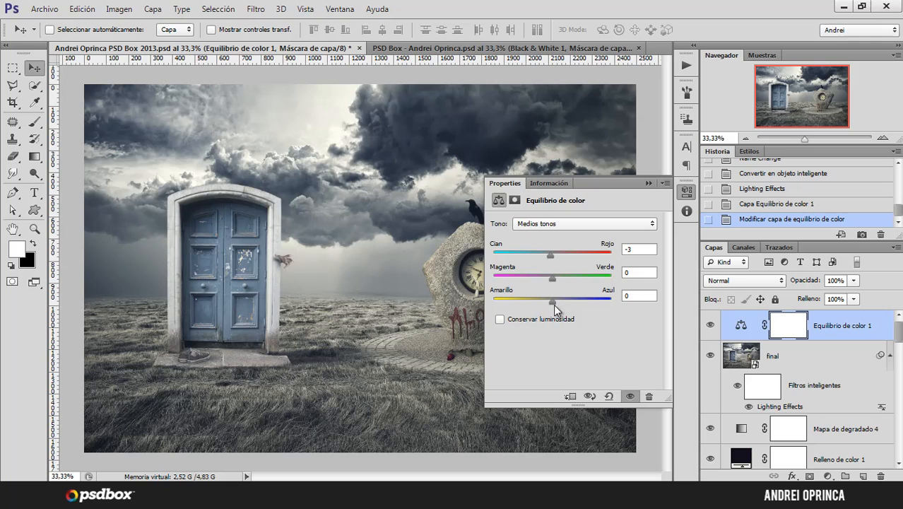
drag(557, 301, 551, 281)
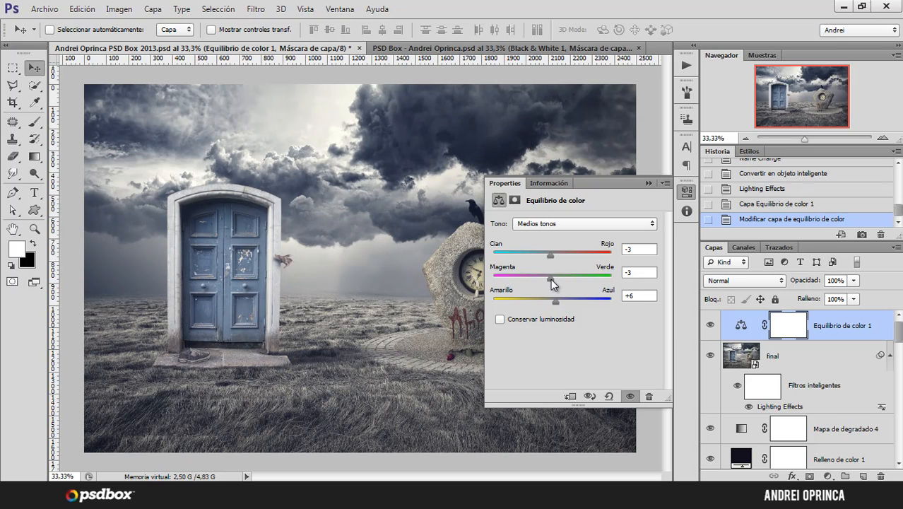
click(648, 182)
click(855, 280)
drag(853, 296, 835, 295)
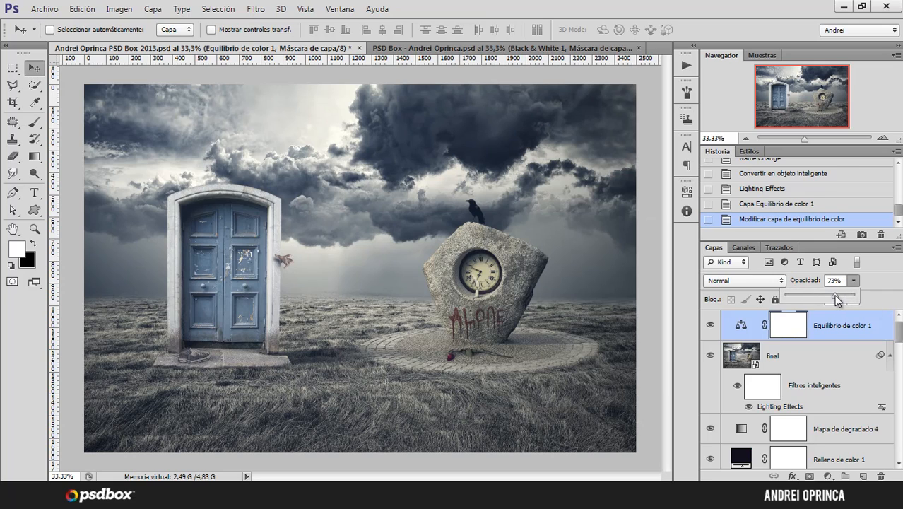
- Start the Topaz Detail 2 filter on the final layer and select the Soft Looking preset for preview
click(825, 367)
click(827, 367)
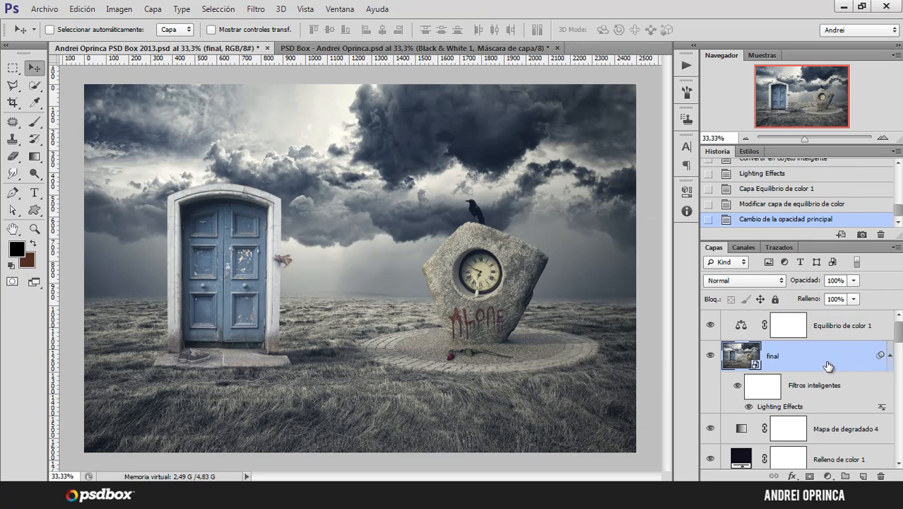
click(256, 10)
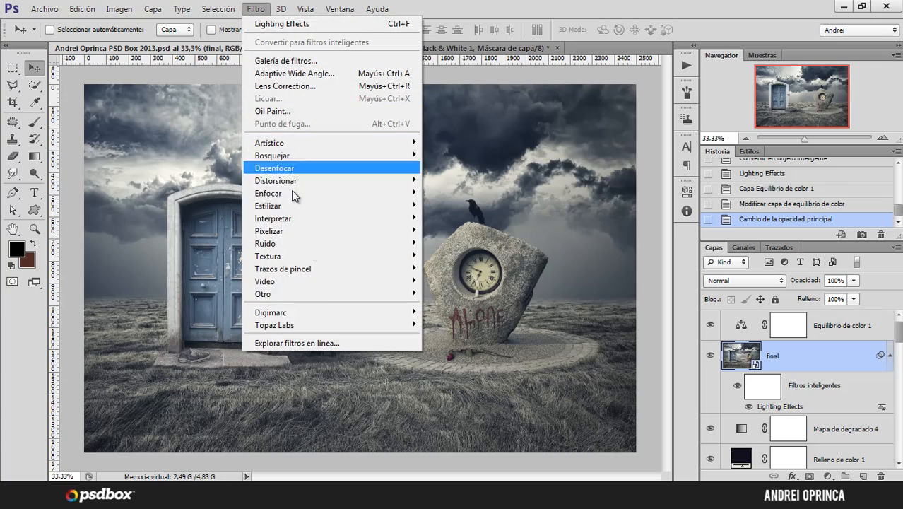
mouse_move(310, 326)
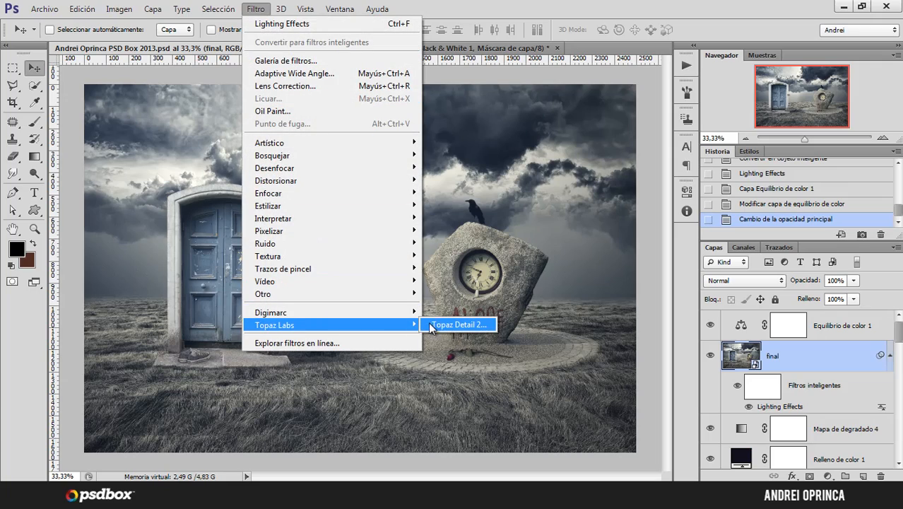
click(461, 325)
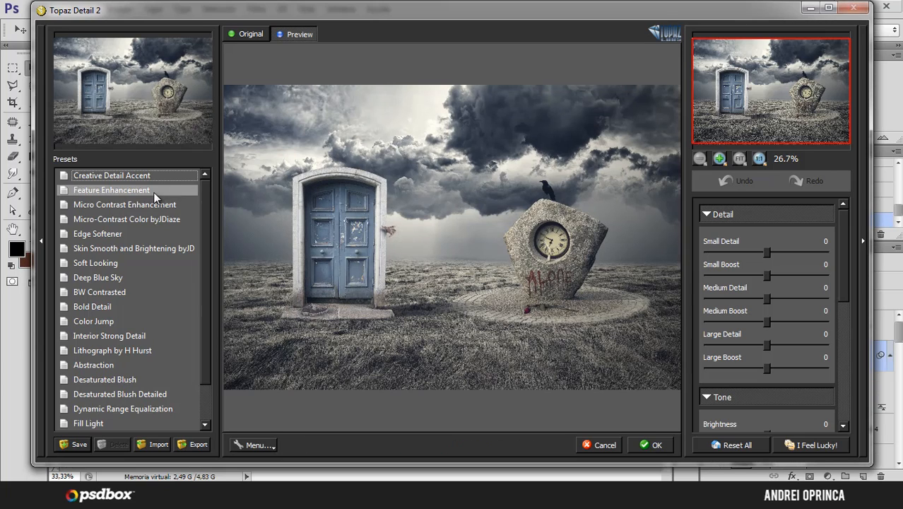
click(106, 262)
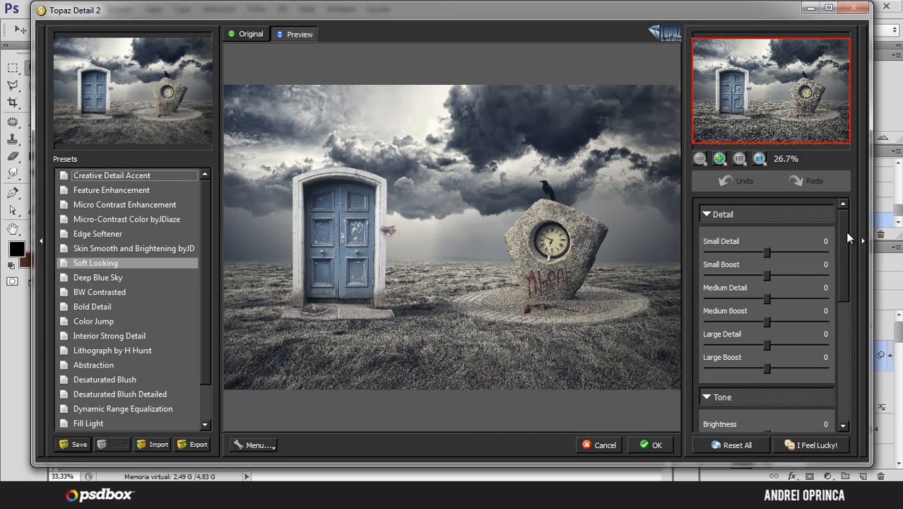
- Set Small Detail to 0.06, Small Boost 0.12, Medium Boost 0.07, Large Detail 0.1 and Large Boost 0.08
drag(774, 278, 774, 253)
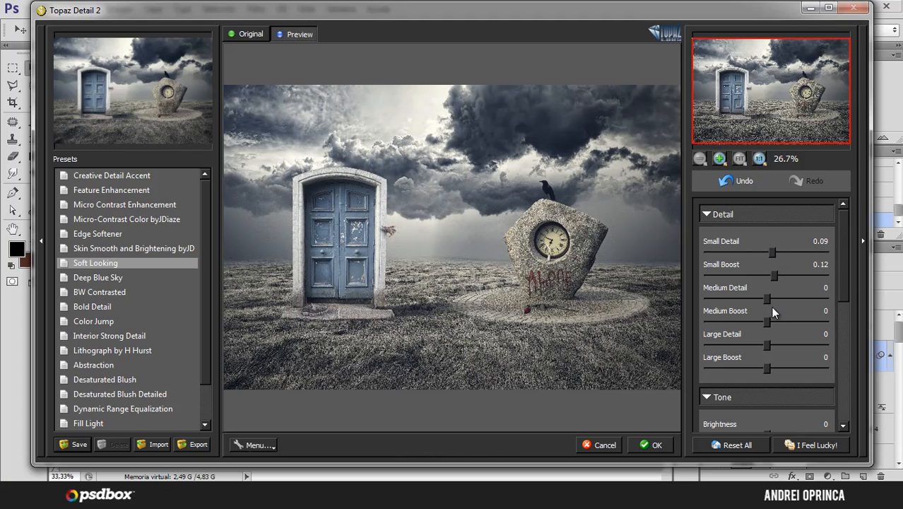
drag(766, 320, 774, 322)
drag(769, 368, 772, 368)
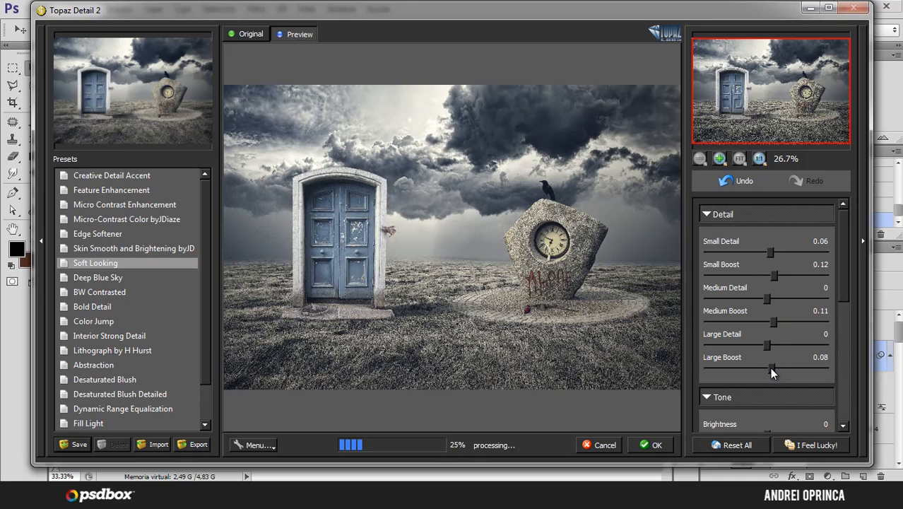
drag(773, 322, 773, 346)
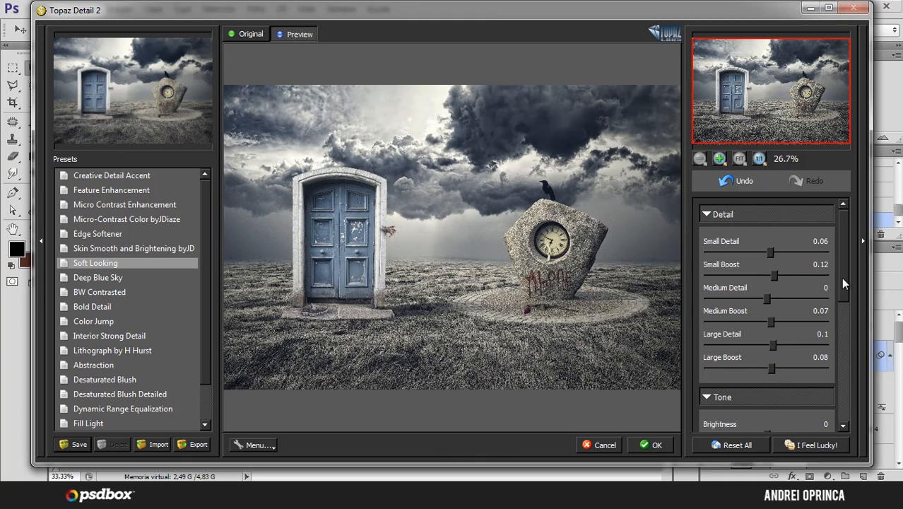
- Set the tone brightness to -0.04 and the contrast to -0.07 in Topaz Detail 2
drag(841, 277, 842, 323)
drag(767, 315, 764, 315)
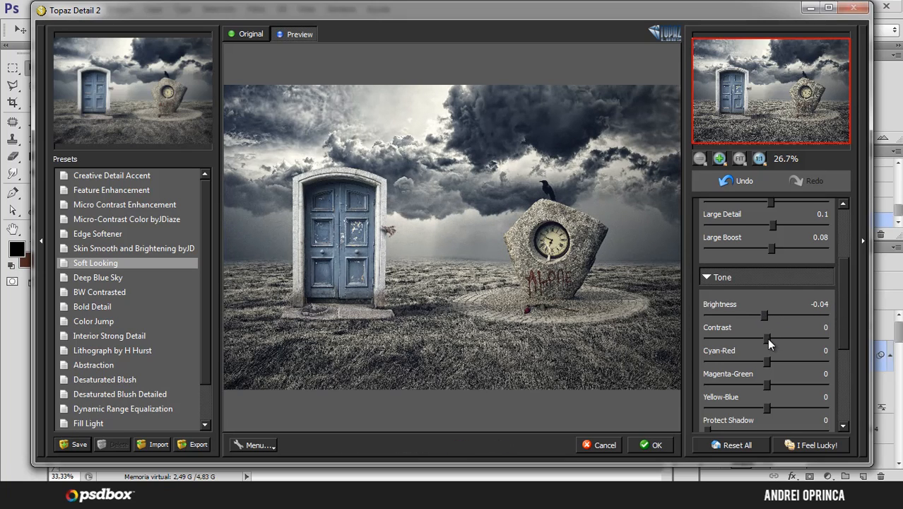
drag(767, 338, 759, 344)
- Set the colour saturation to -0.47 and hue to -0.96, and slightly raise the saturation boost
drag(838, 299, 844, 359)
drag(766, 365, 710, 409)
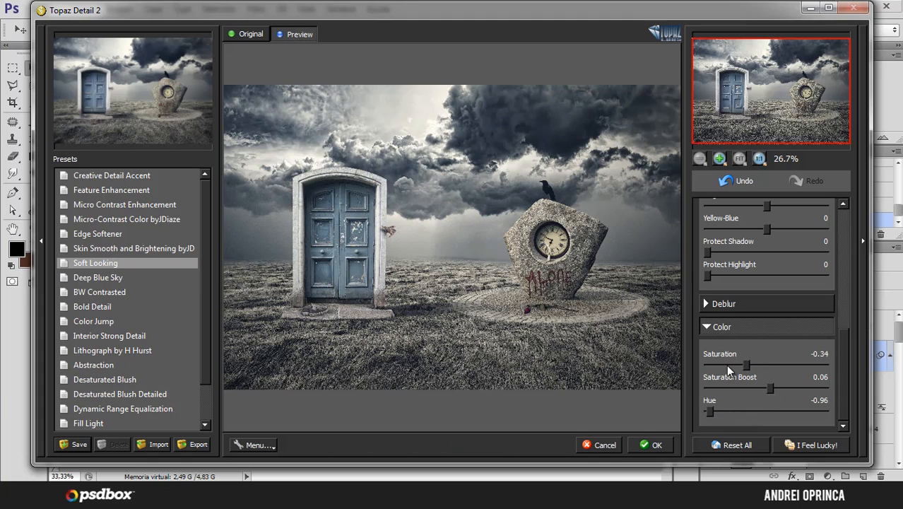
mouse_move(746, 365)
mouse_down()
mouse_move(766, 387)
mouse_move(738, 365)
mouse_up()
click(772, 390)
- Set Cyan-Red to -0.19, Magenta-Green to -0.1 and contrast to 0.01, and apply the Topaz Detail 2 filter
scroll(845, 321, up, 3)
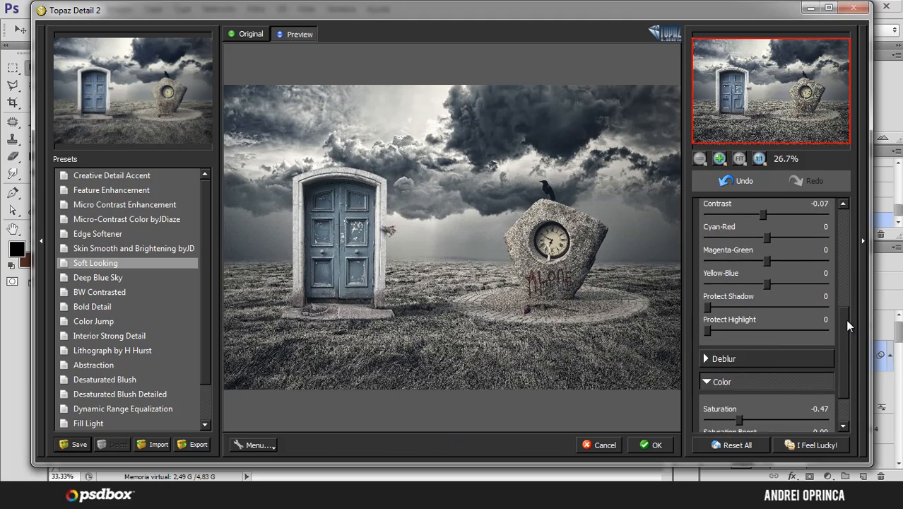
drag(753, 293, 772, 245)
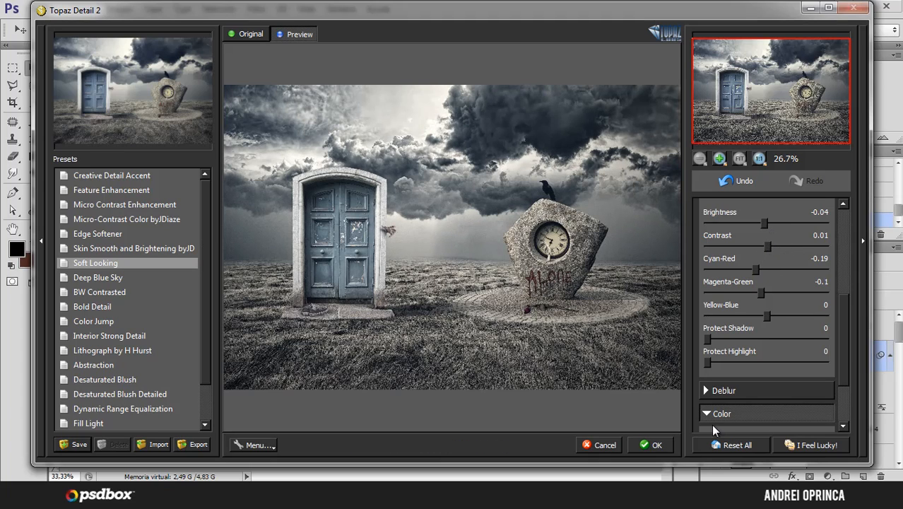
click(652, 445)
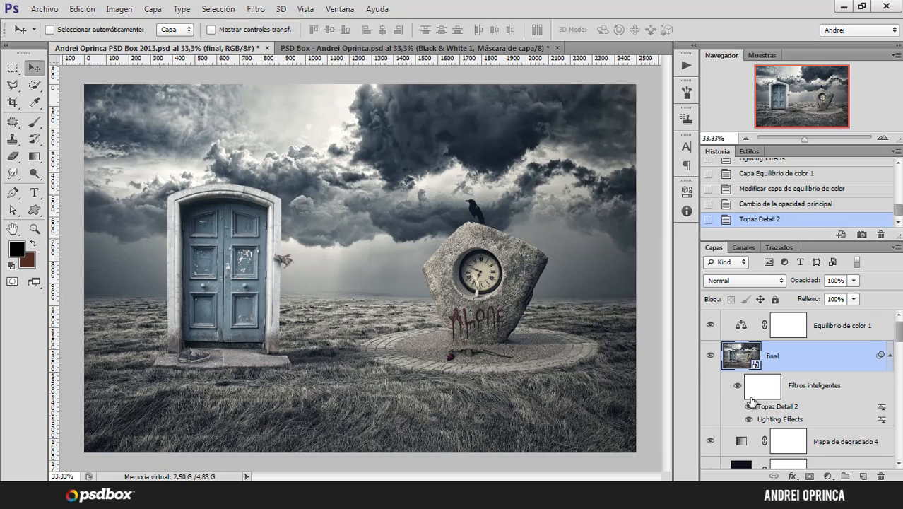
- Compare the composite with the final layer hidden and shown, and collapse that layer's smart filter list
click(711, 357)
click(711, 357)
click(889, 355)
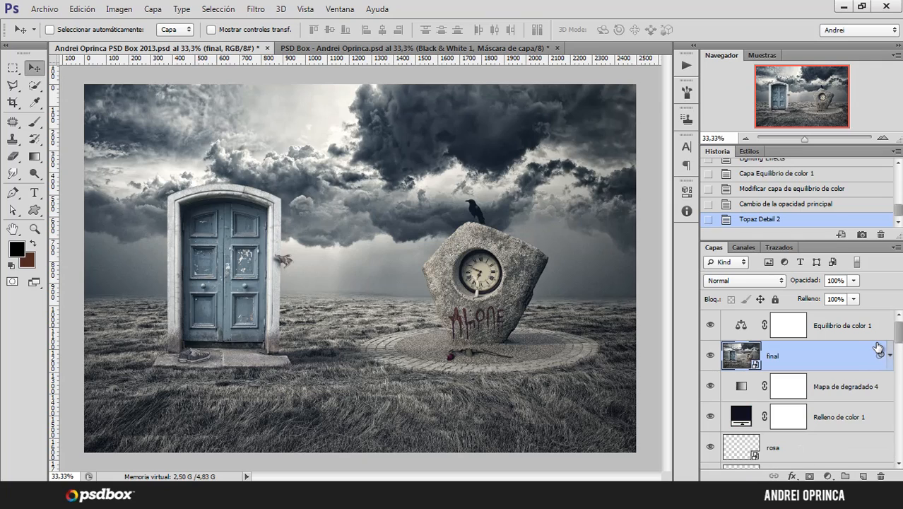